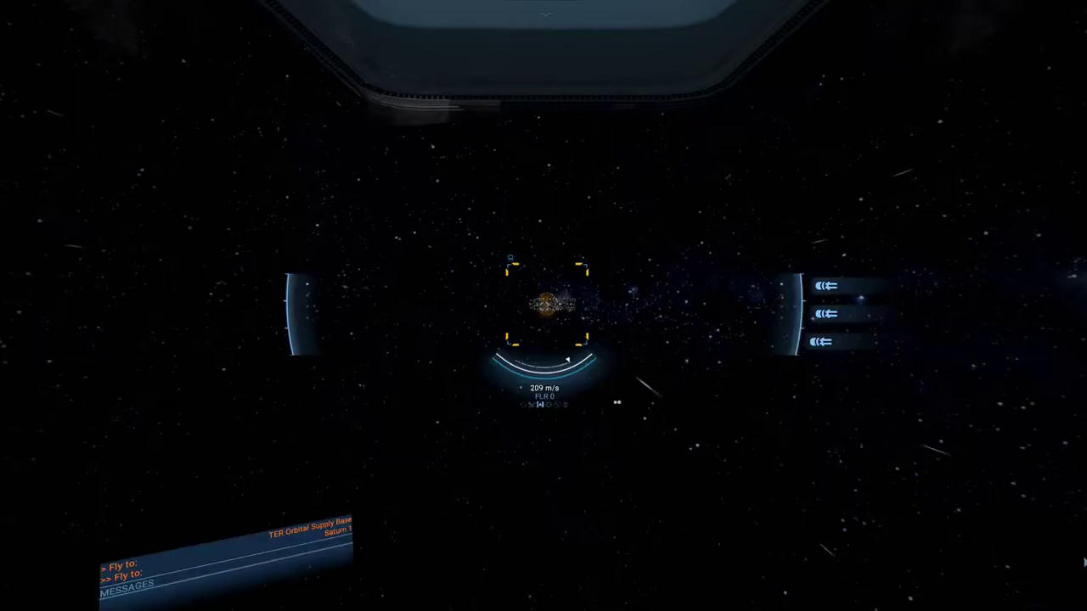
# Check Teleportation - Range II research requirements, then list owned property beside the sector map
pyautogui.press('m')
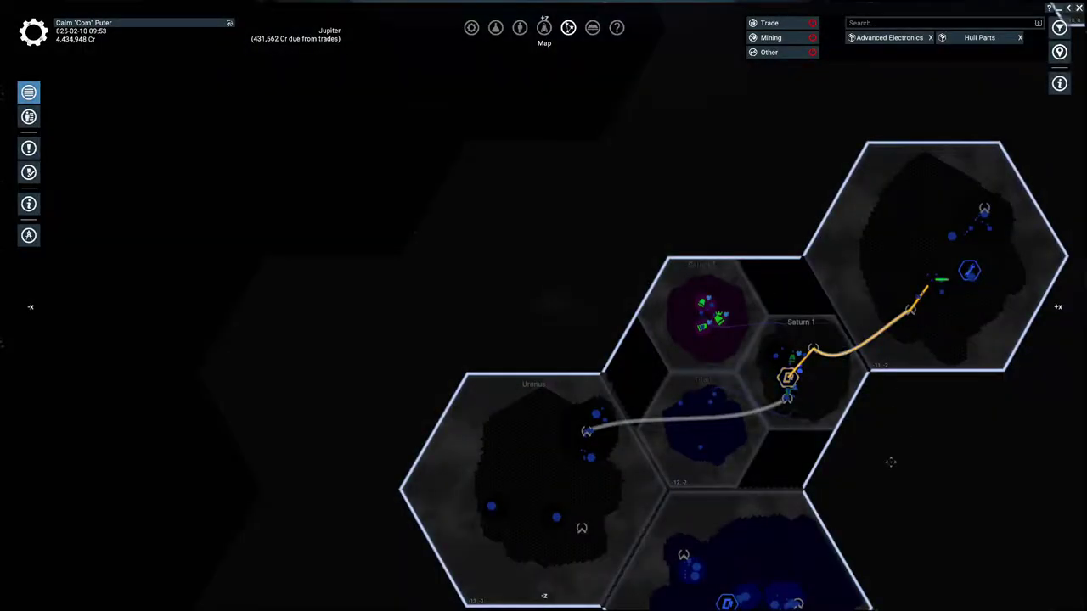
pyautogui.scroll(5, 715, 389)
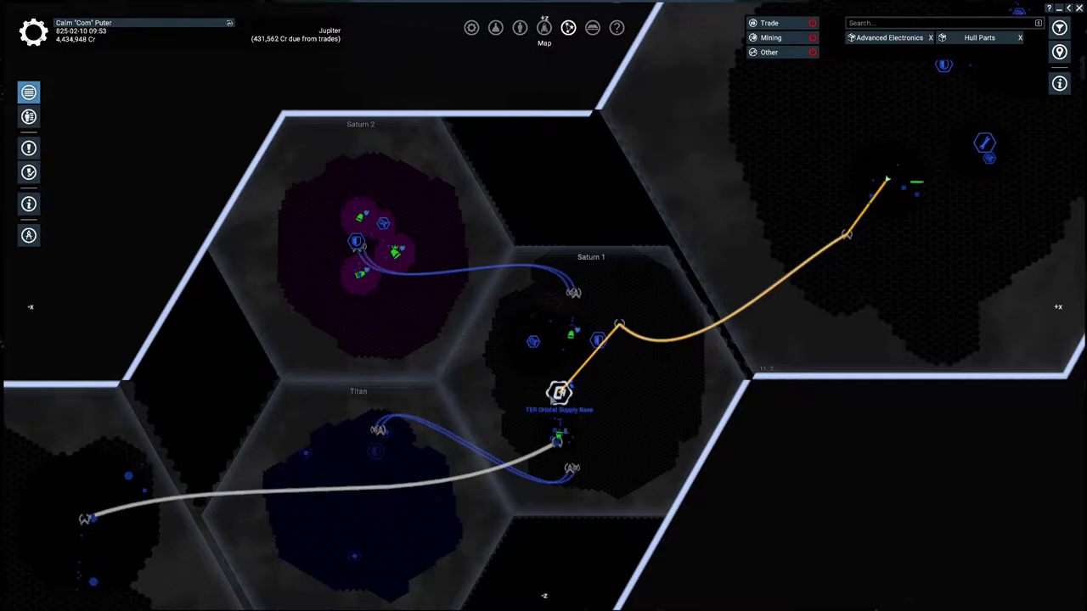
pyautogui.moveTo(842, 344); pyautogui.dragTo(706, 393)
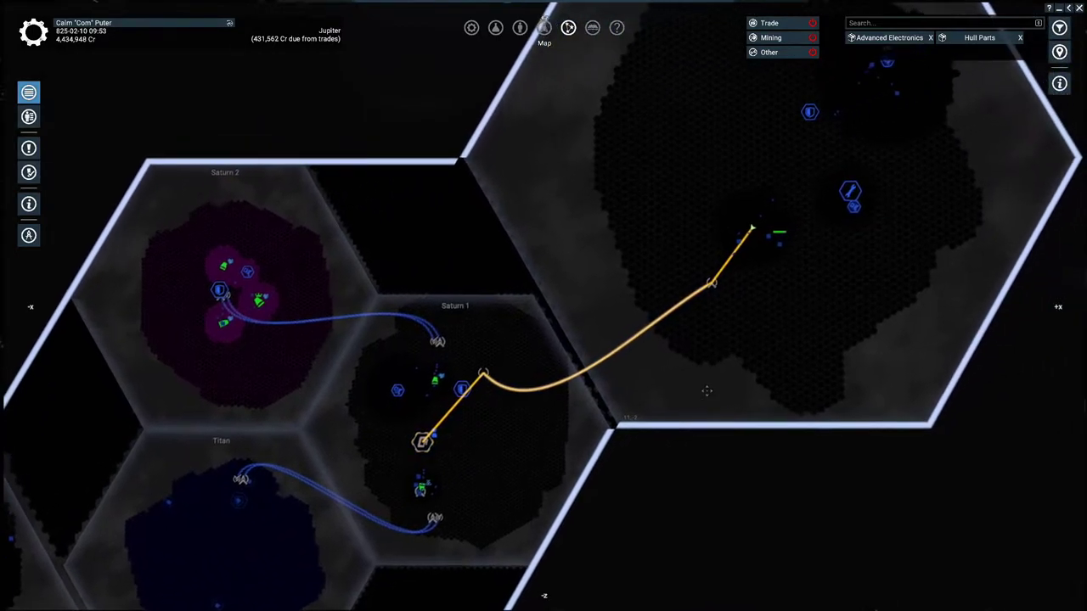
pyautogui.scroll(-5, 707, 393)
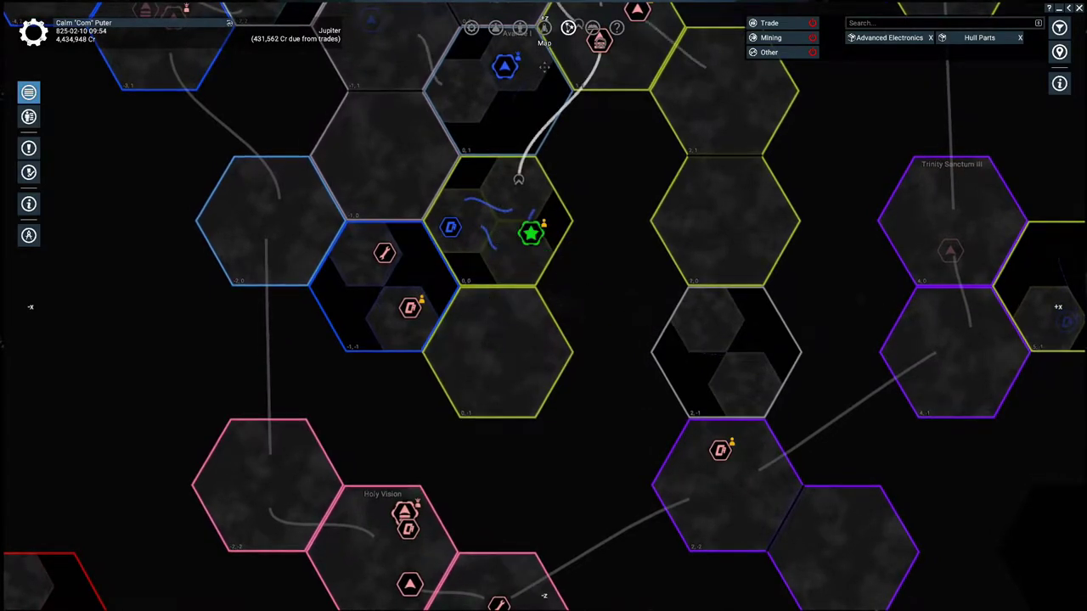
pyautogui.click(519, 28)
pyautogui.click(774, 66)
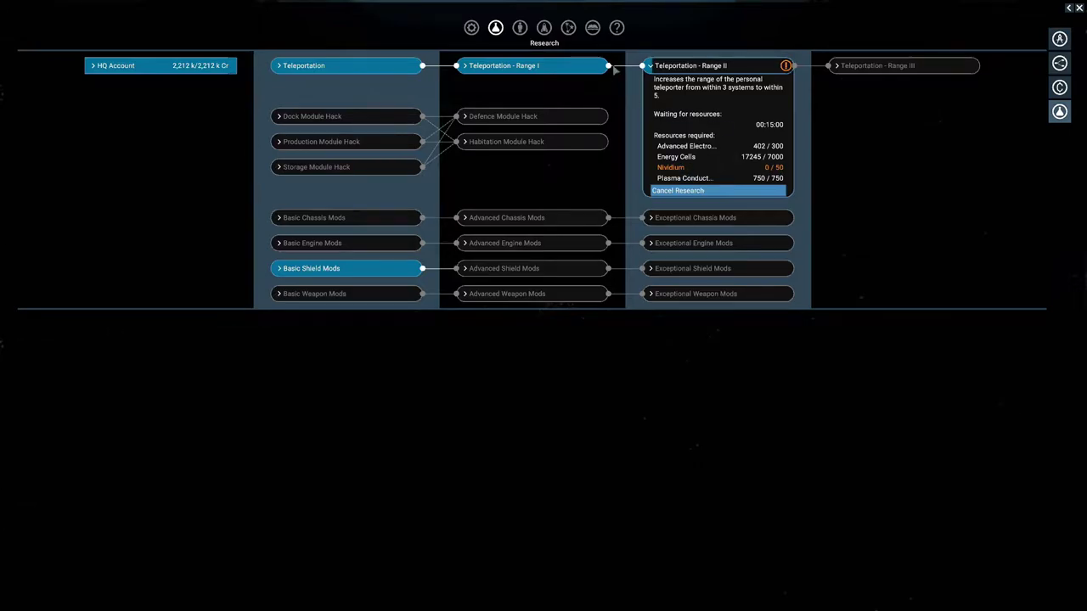
pyautogui.click(567, 30)
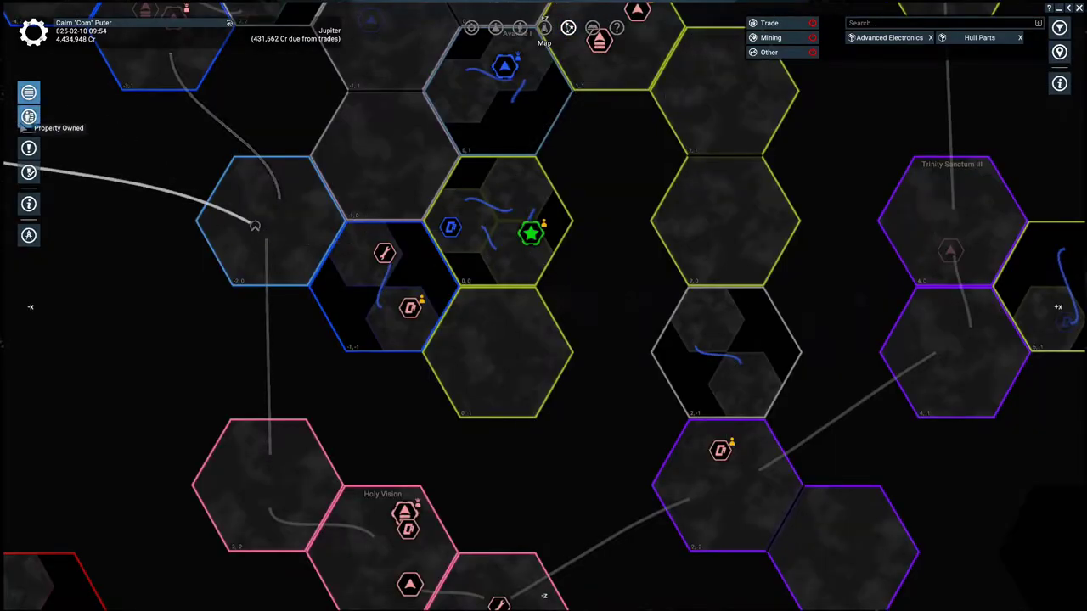
pyautogui.click(29, 116)
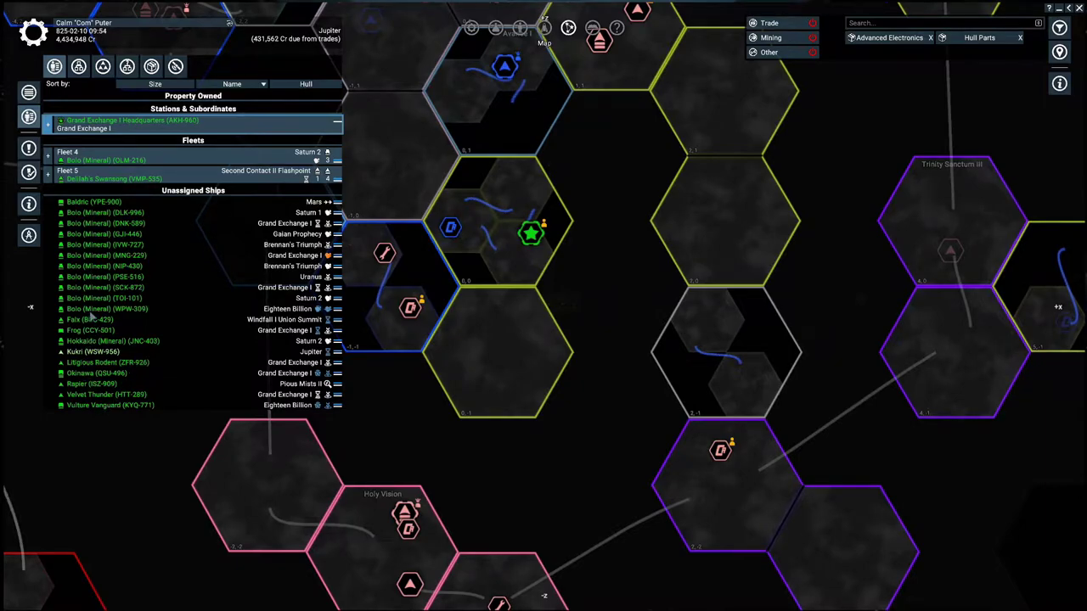
# Center the map on the Baldric (YPE-900) and view its information and behaviour
pyautogui.click(92, 204)
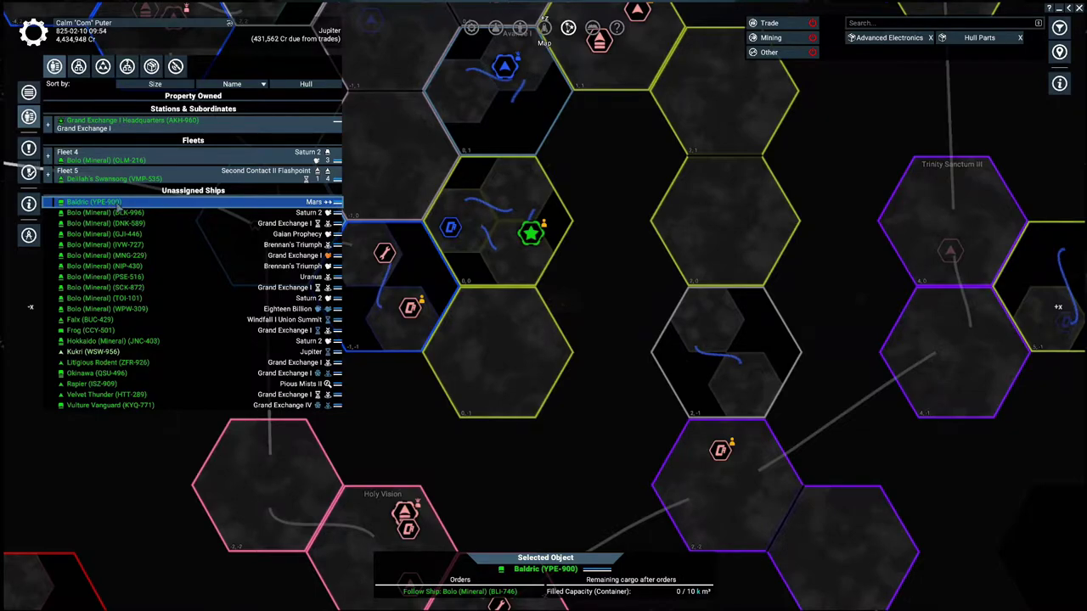
pyautogui.doubleClick(119, 208)
pyautogui.rightClick(119, 208)
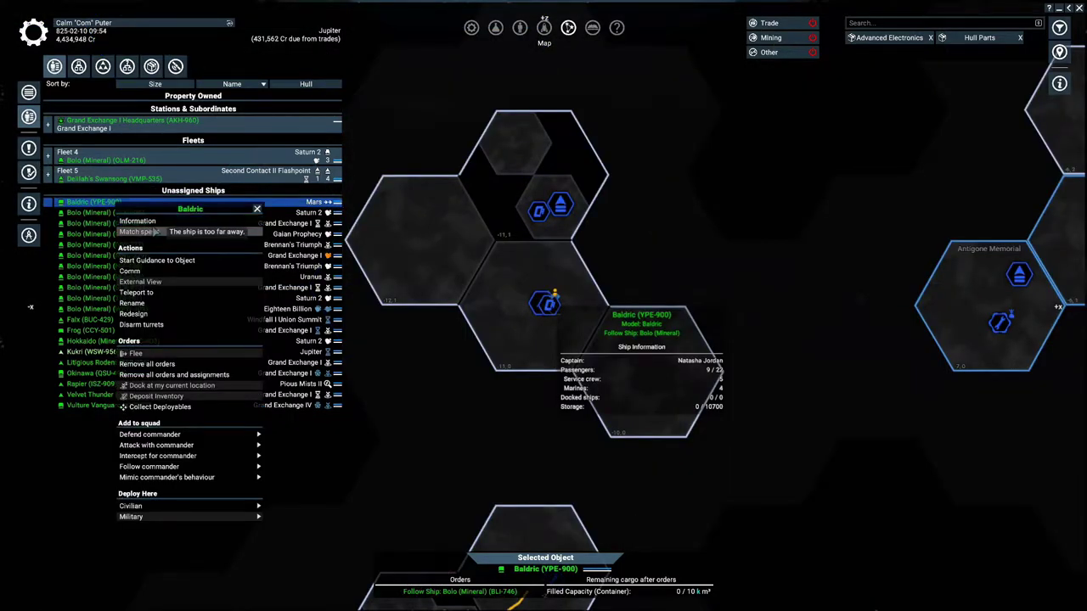
pyautogui.click(123, 219)
pyautogui.scroll(5, 583, 327)
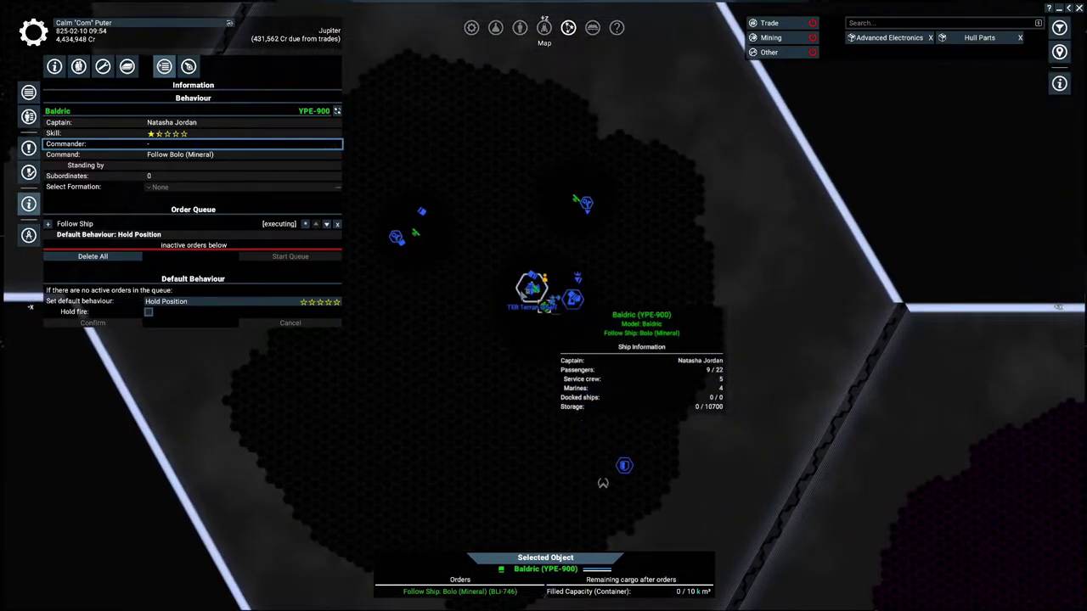
# Review Baldric's orders without choosing one, then bring up TER Terran Wharf's interaction menu
pyautogui.rightClick(545, 298)
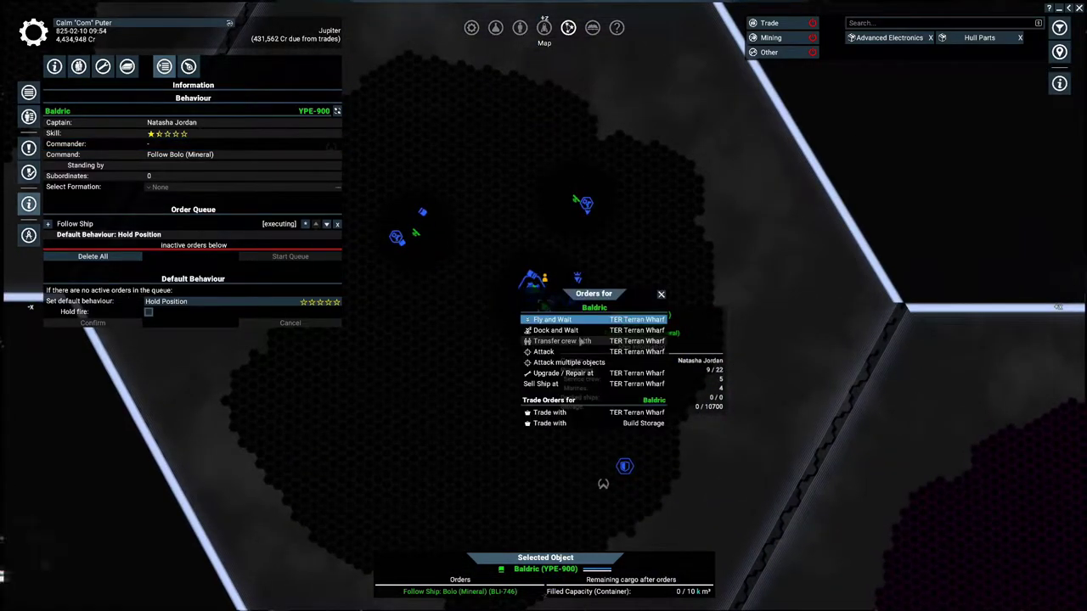
pyautogui.click(540, 279)
pyautogui.click(462, 313)
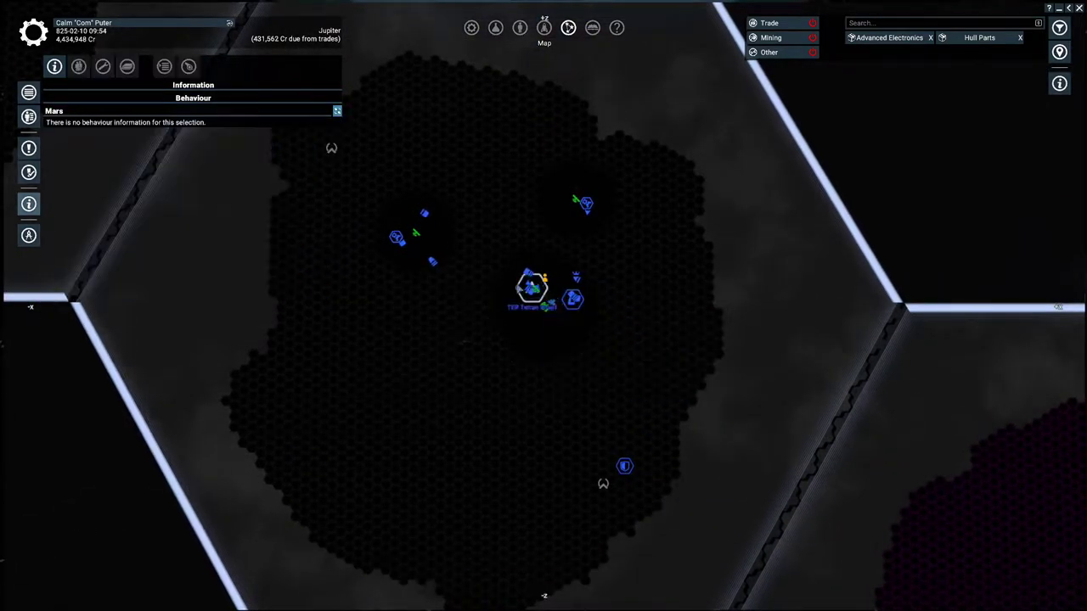
pyautogui.rightClick(526, 280)
# Load a Size M Baldric - Transporter in the wharf's builder and browse other medium models
pyautogui.click(605, 327)
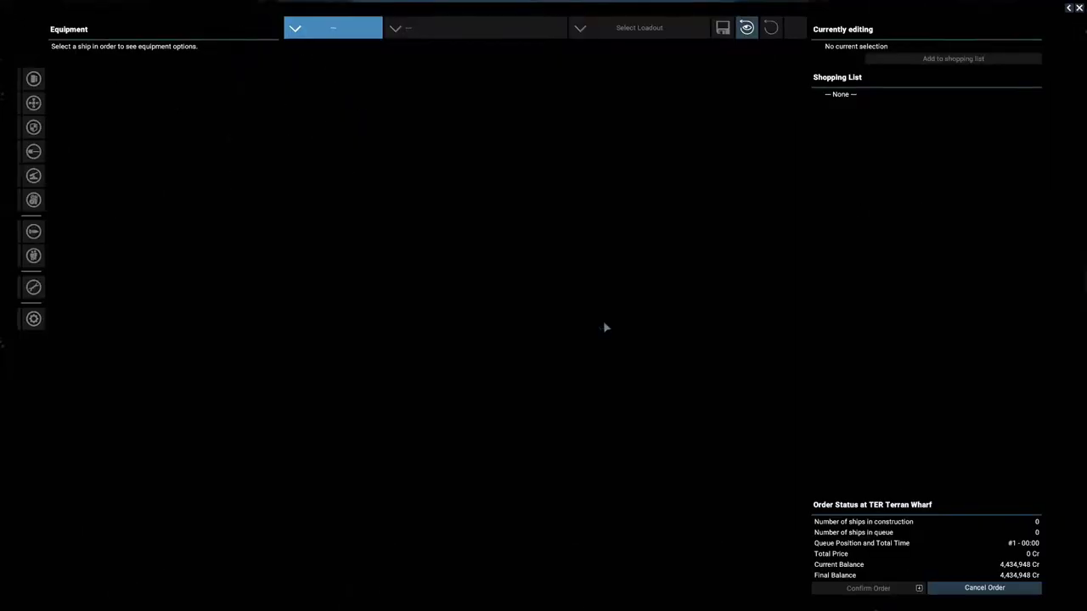
pyautogui.click(363, 28)
pyautogui.click(334, 76)
pyautogui.click(446, 31)
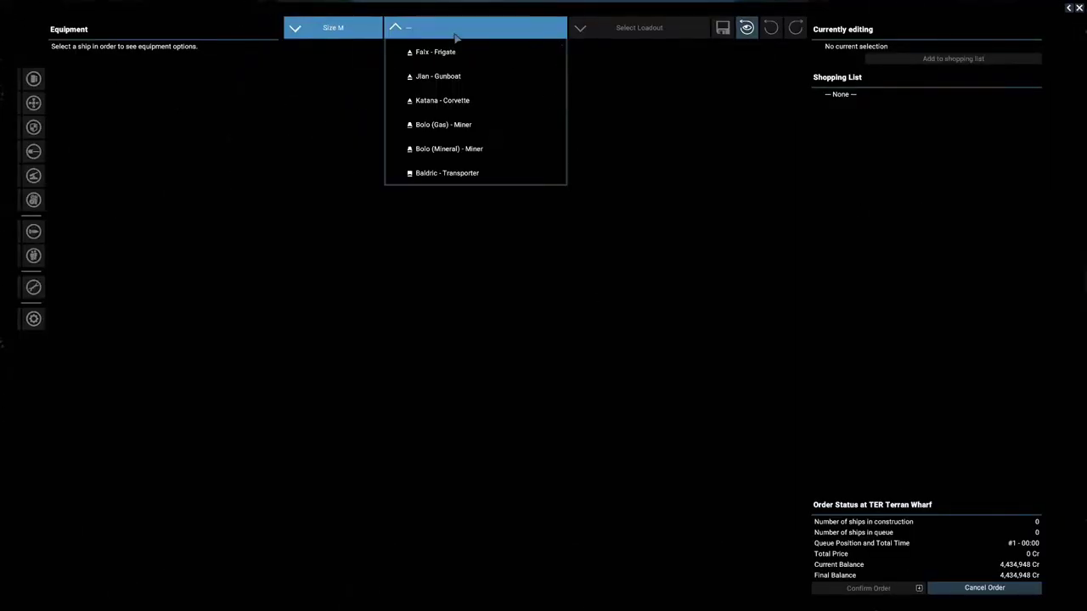
pyautogui.click(461, 182)
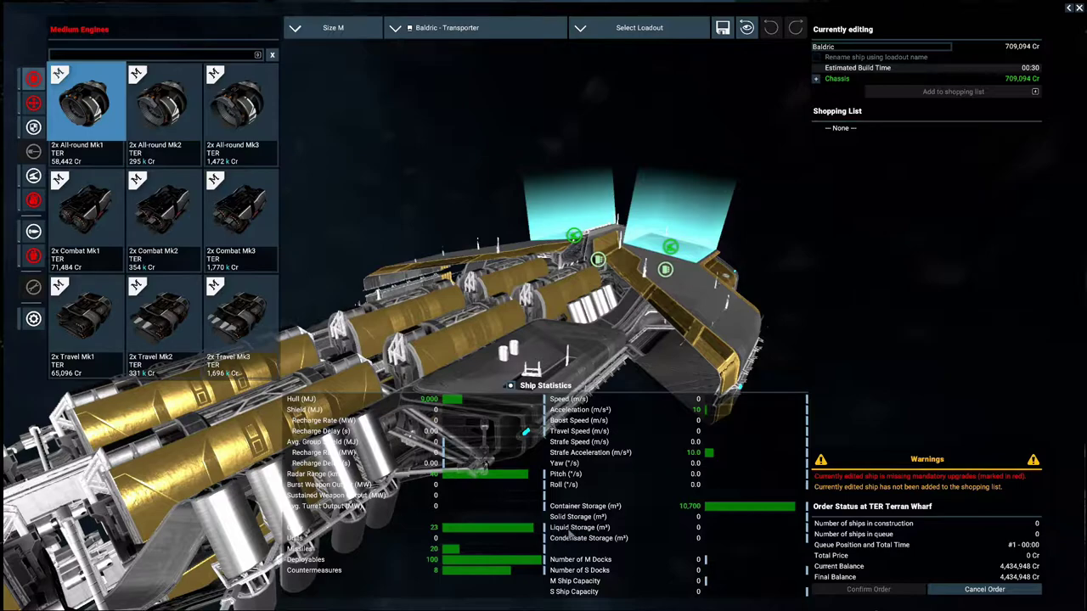
pyautogui.click(497, 27)
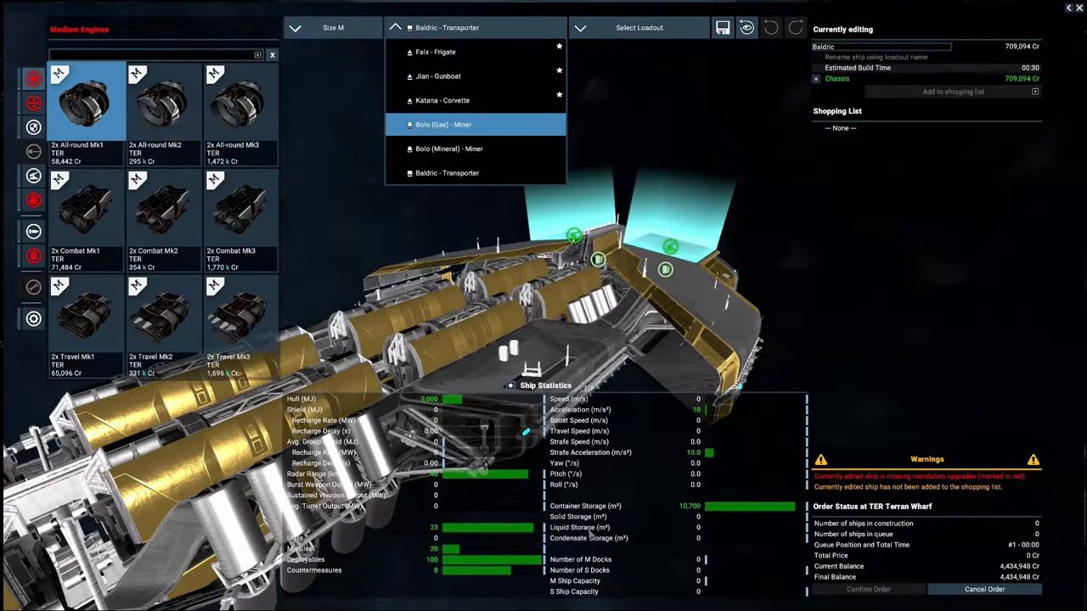
# Cancel the build order, recheck Teleportation - Range II research, and engage autopilot in the cockpit
pyautogui.click(984, 590)
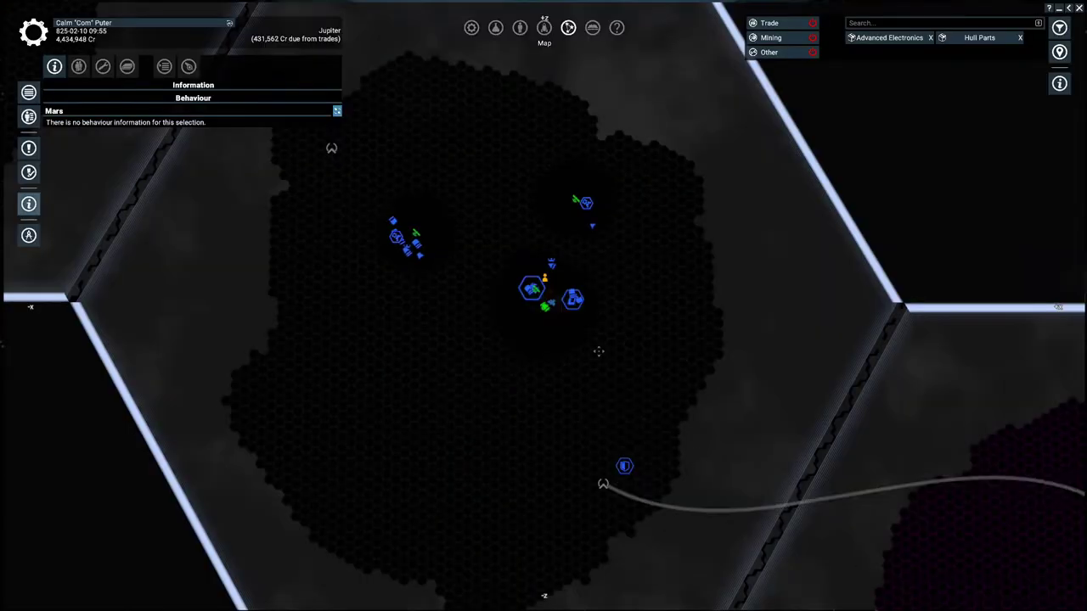
pyautogui.scroll(5, 552, 345)
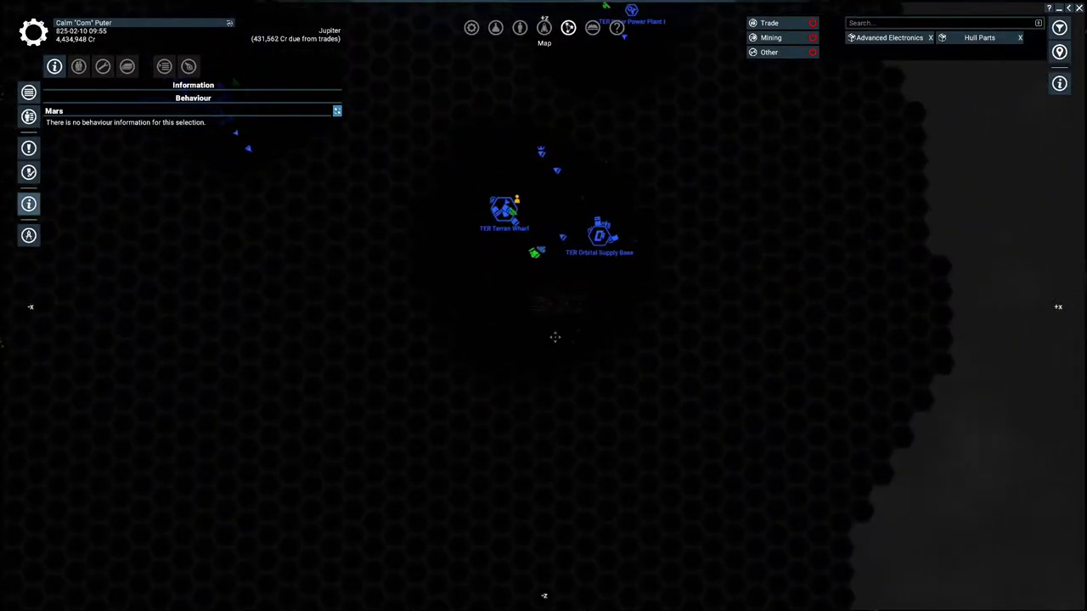
pyautogui.scroll(-3, 751, 368)
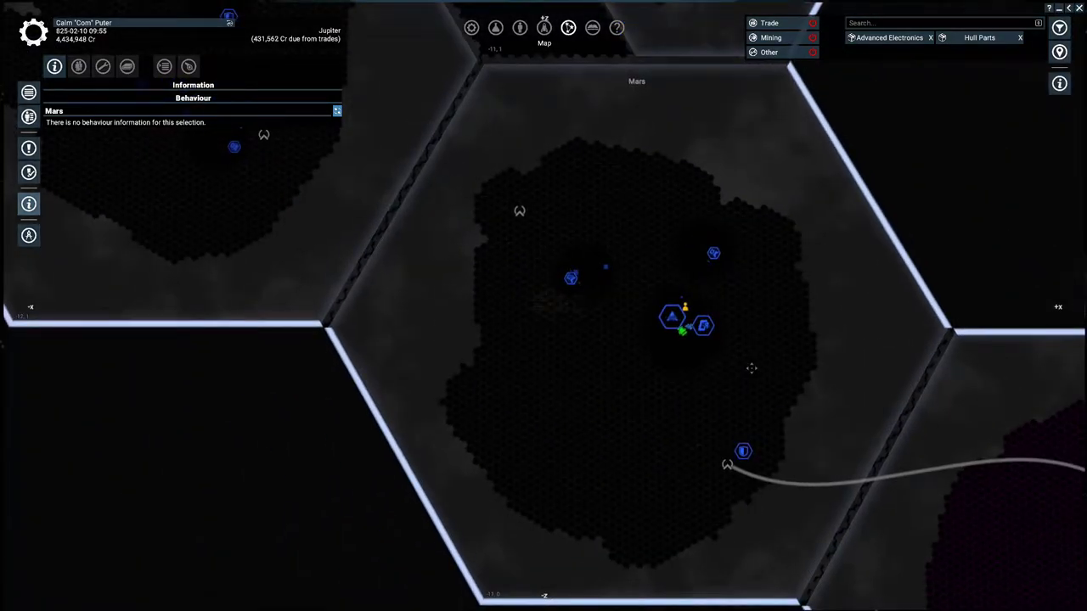
pyautogui.click(496, 28)
pyautogui.click(691, 65)
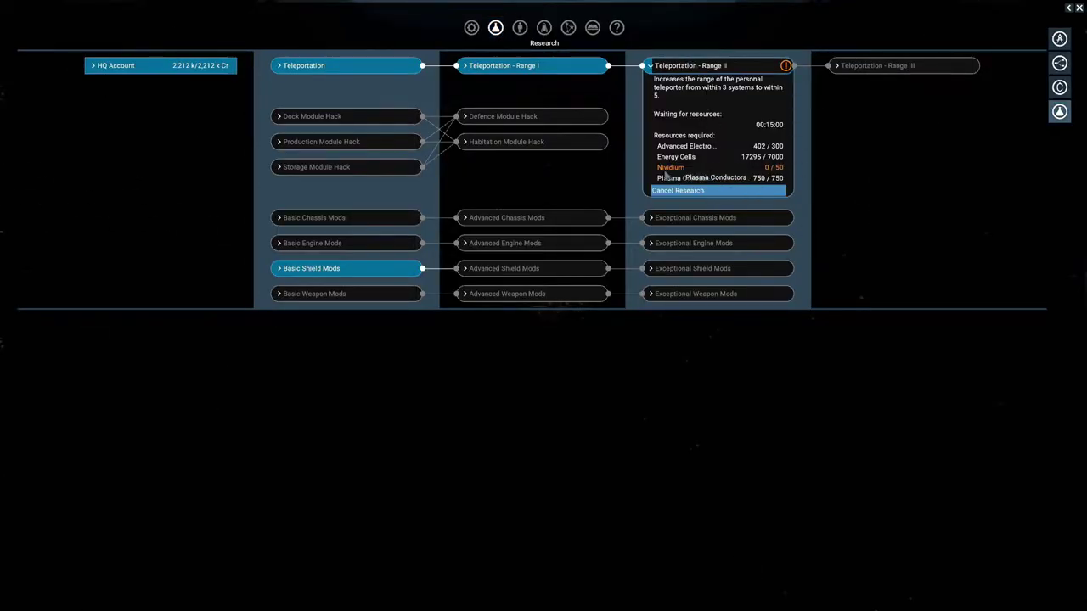
pyautogui.press('Escape')
pyautogui.press('Escape')
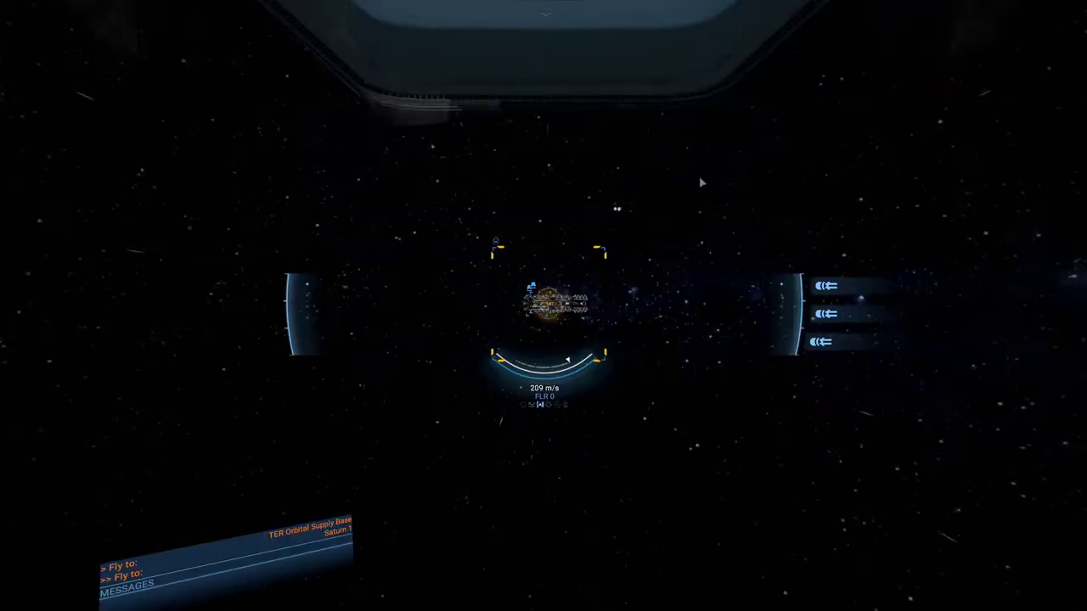
pyautogui.hotkey('shift', 'a')
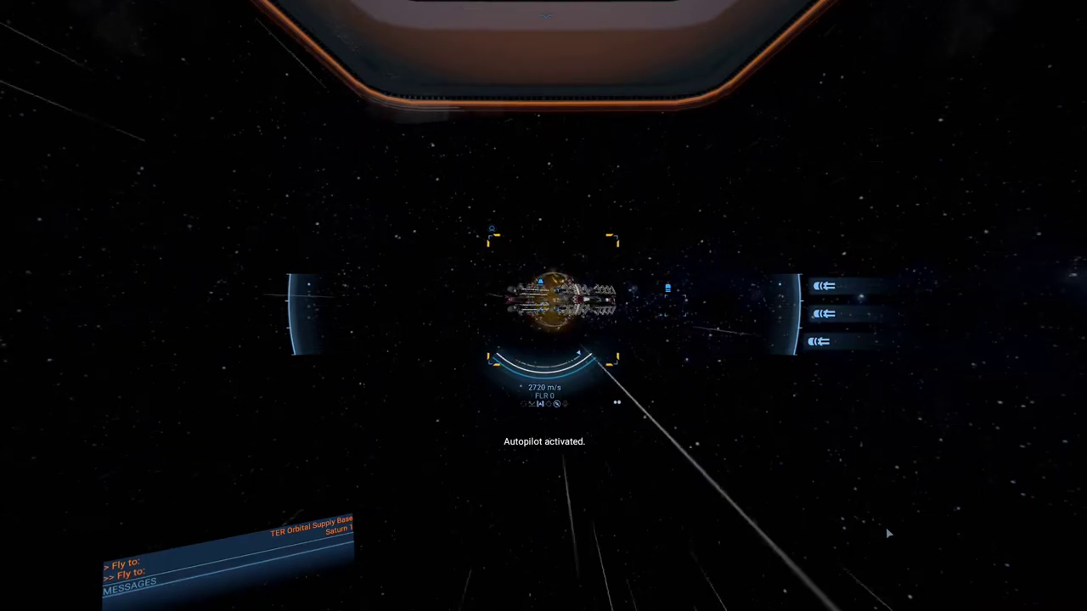
# Move the sector map toward the Fleet 5 Katana at Second Contact II Flashpoint
pyautogui.press('m')
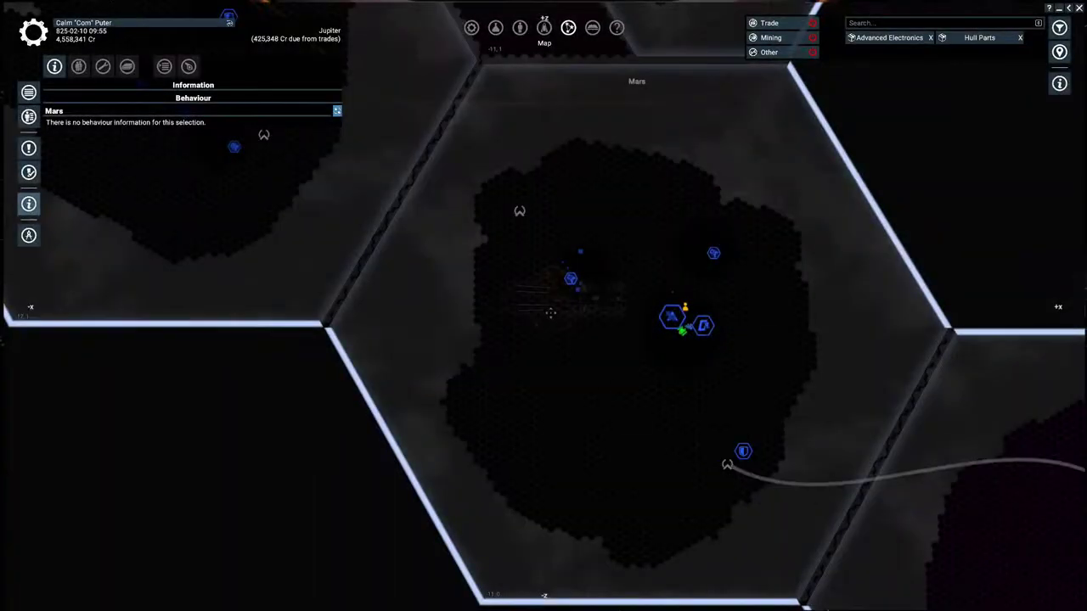
pyautogui.scroll(-5, 553, 304)
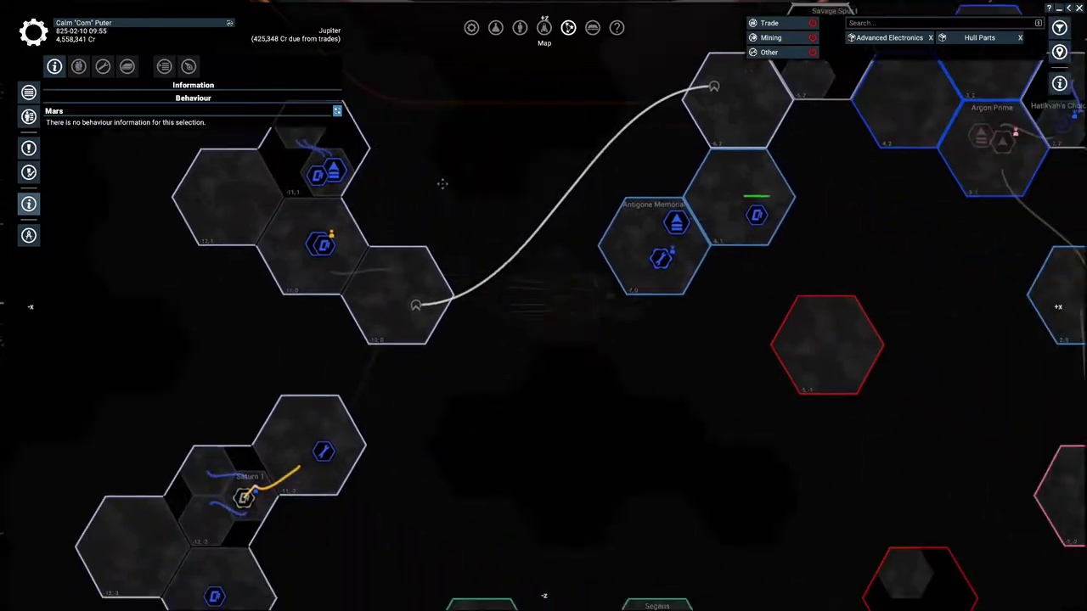
pyautogui.press('s')
pyautogui.scroll(5, 597, 280)
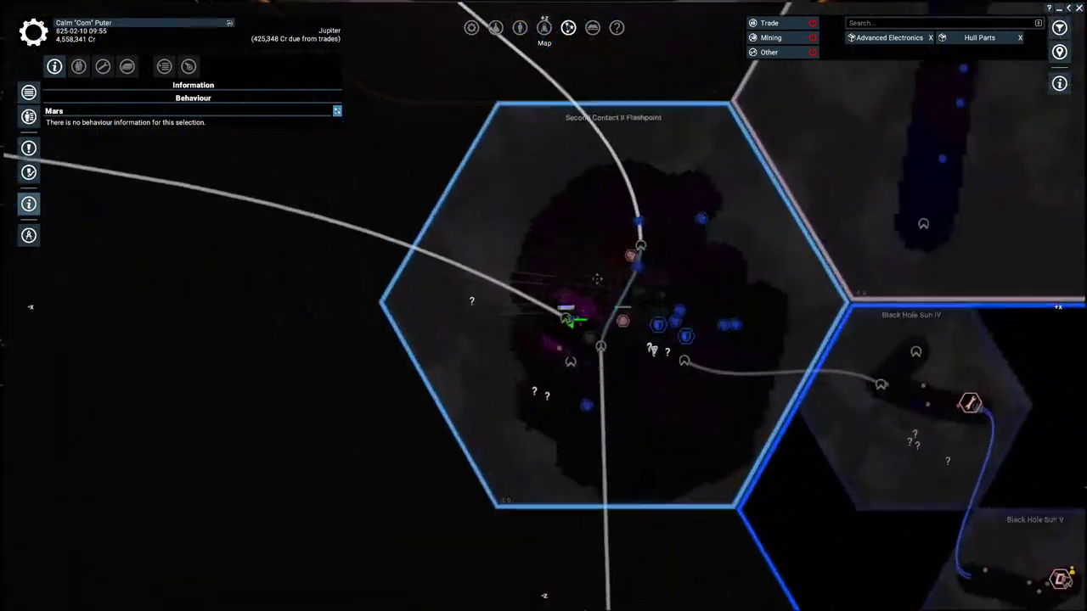
pyautogui.scroll(10, 597, 281)
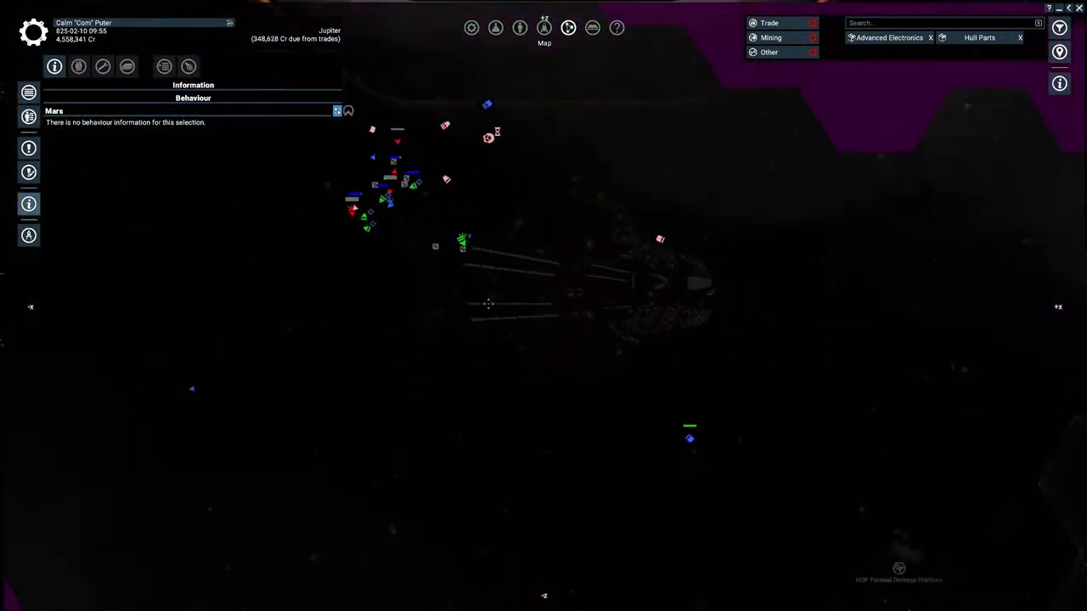
pyautogui.scroll(5, 388, 274)
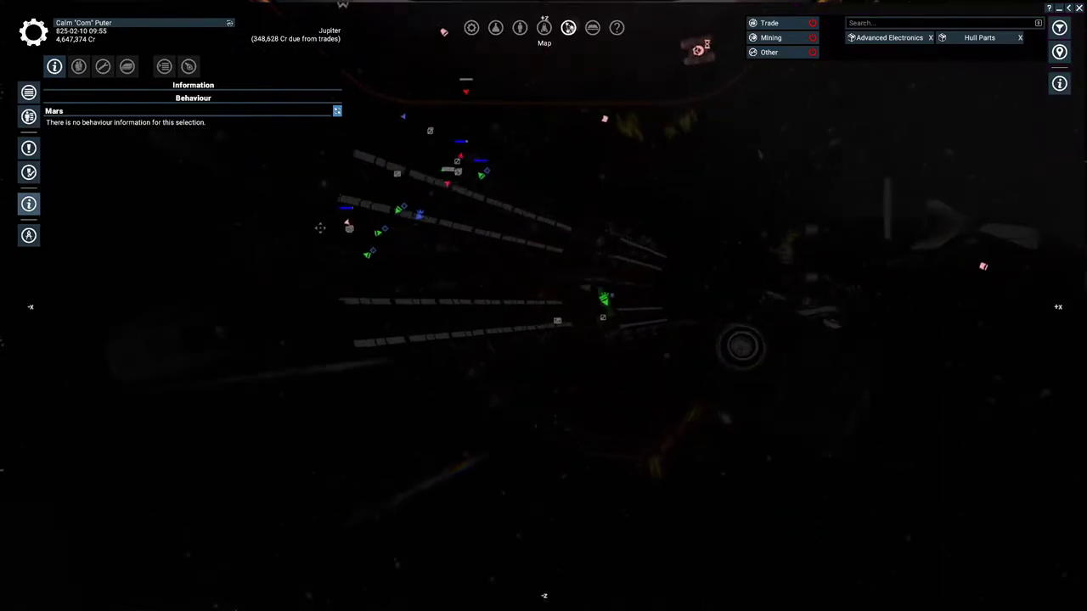
pyautogui.scroll(5, 325, 228)
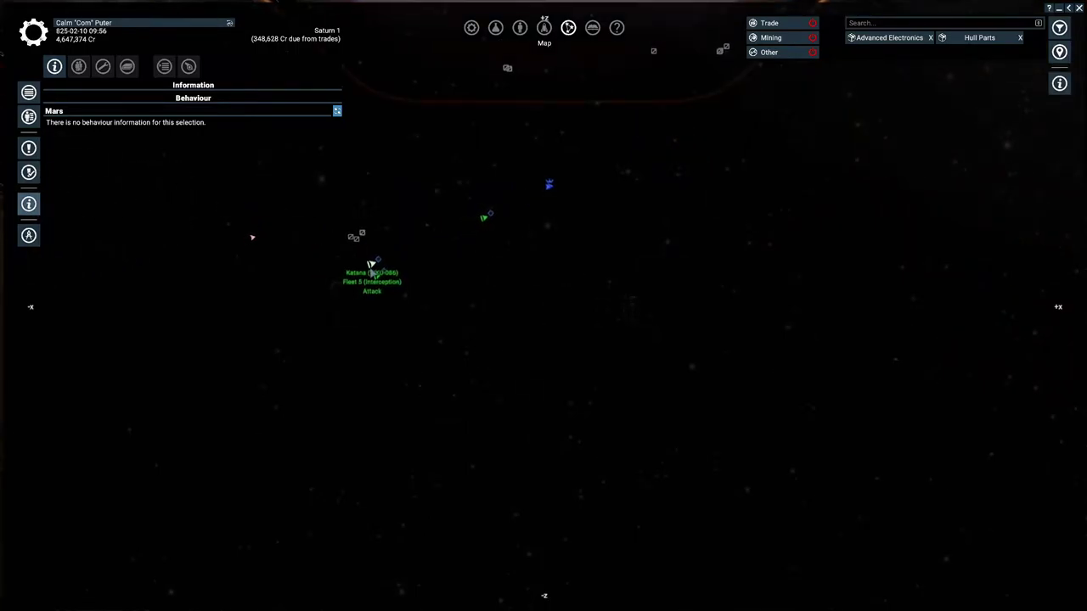
# Give the Katana a Collect Drops order that runs ahead of its attack order
pyautogui.click(371, 264)
pyautogui.rightClick(374, 259)
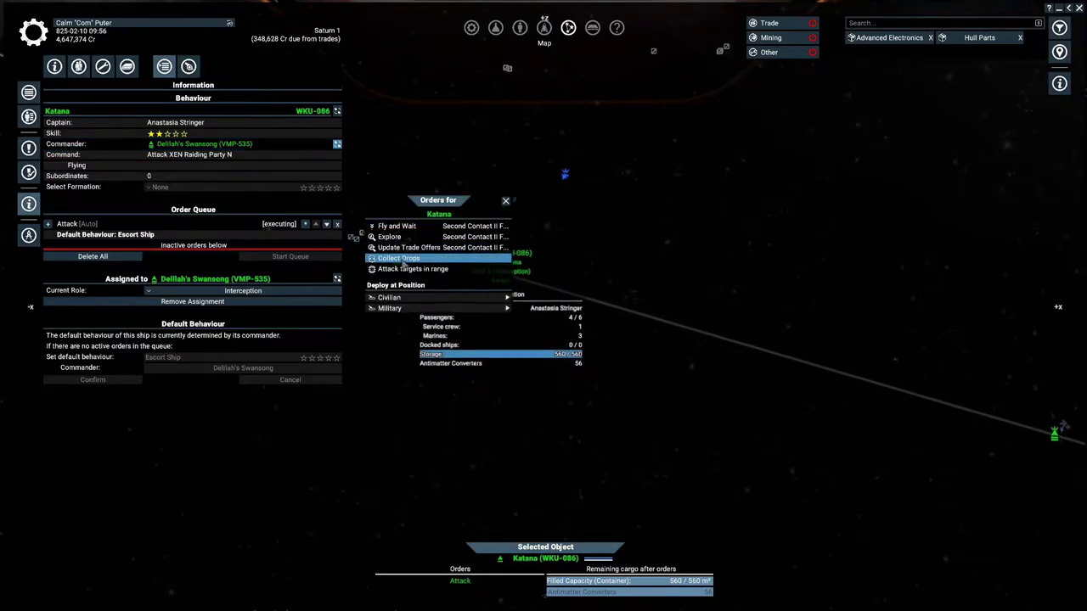
pyautogui.click(399, 258)
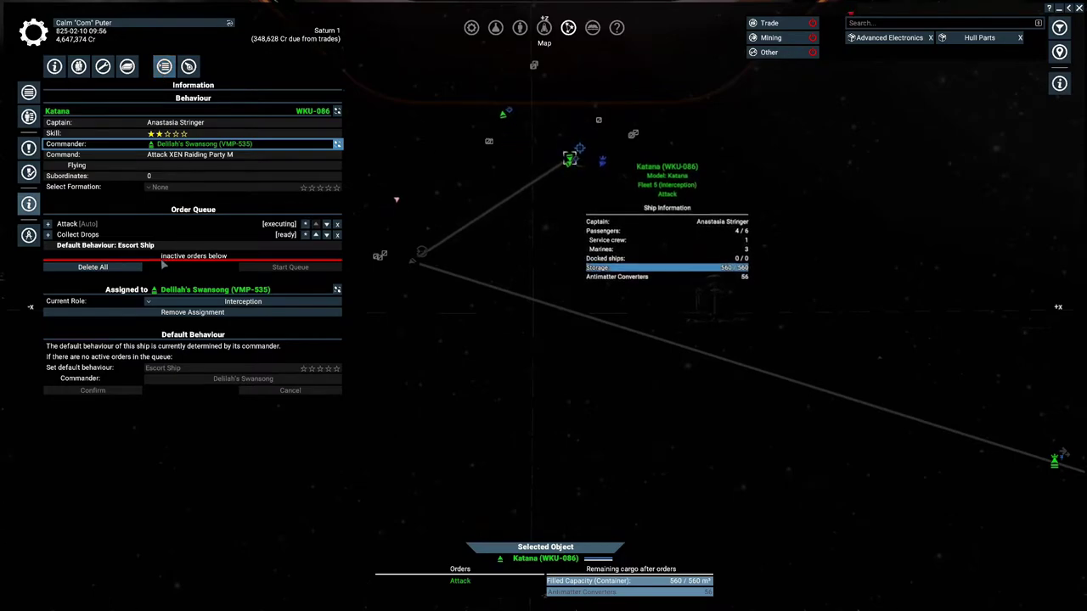
pyautogui.click(316, 234)
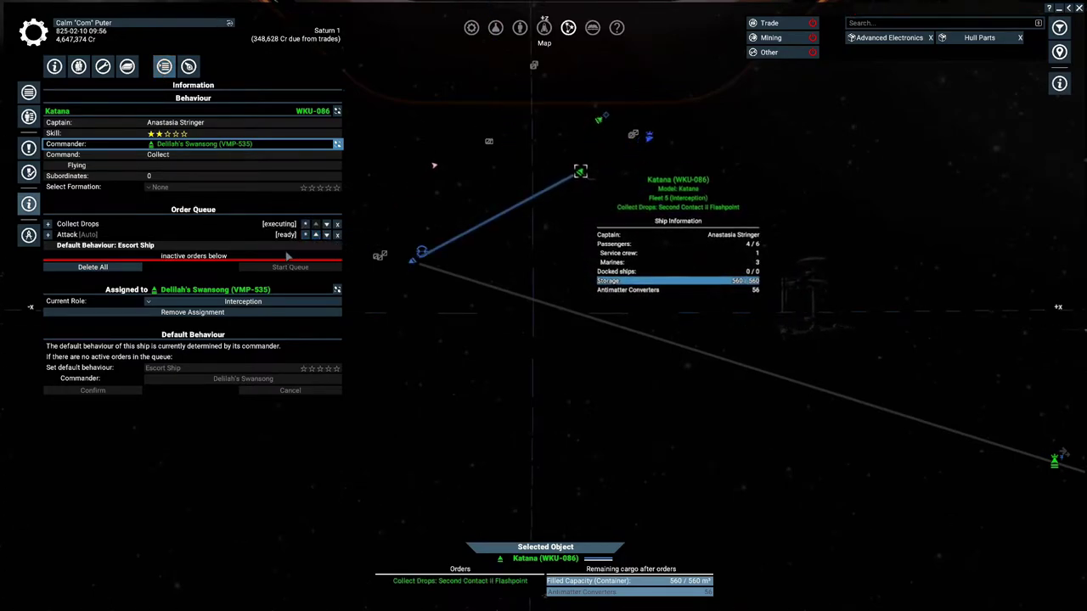
pyautogui.scroll(-5, 618, 329)
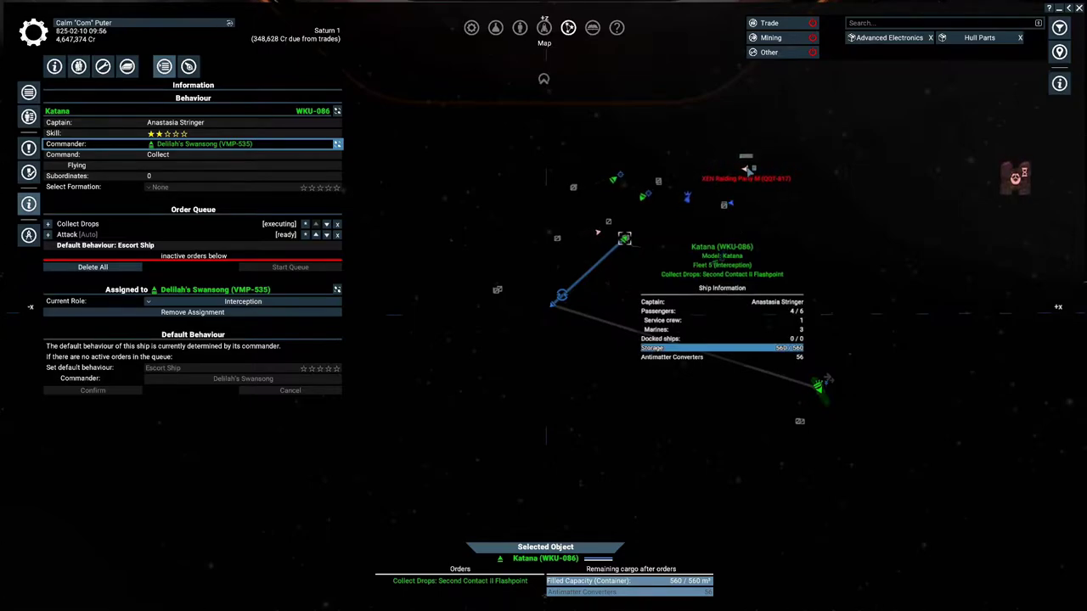
# Order the Katana to collect the Flux Capacitor container first, then close the map
pyautogui.press('d')
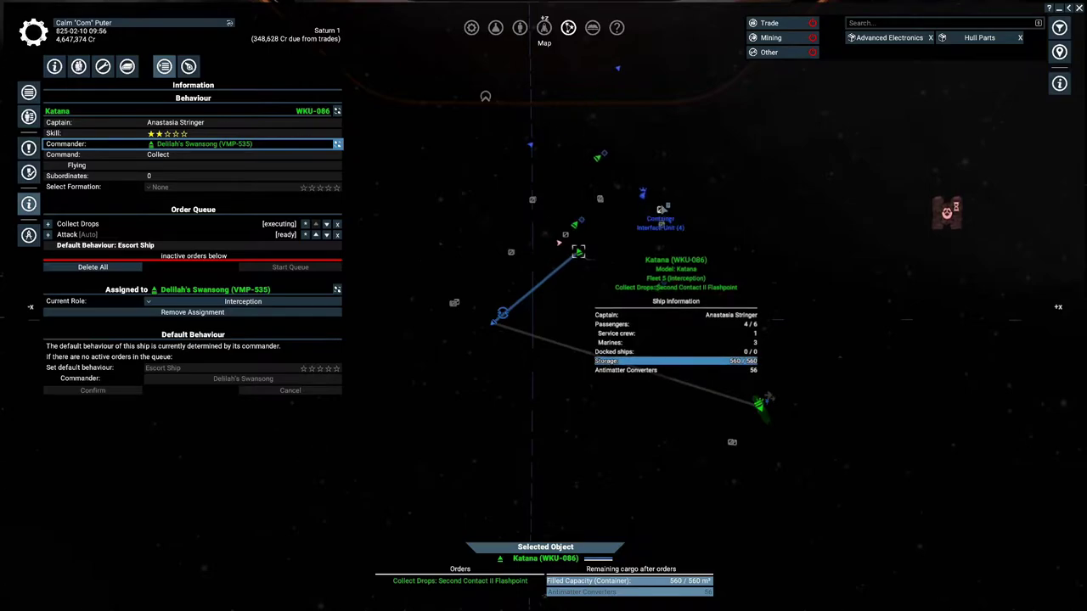
pyautogui.scroll(3, 543, 305)
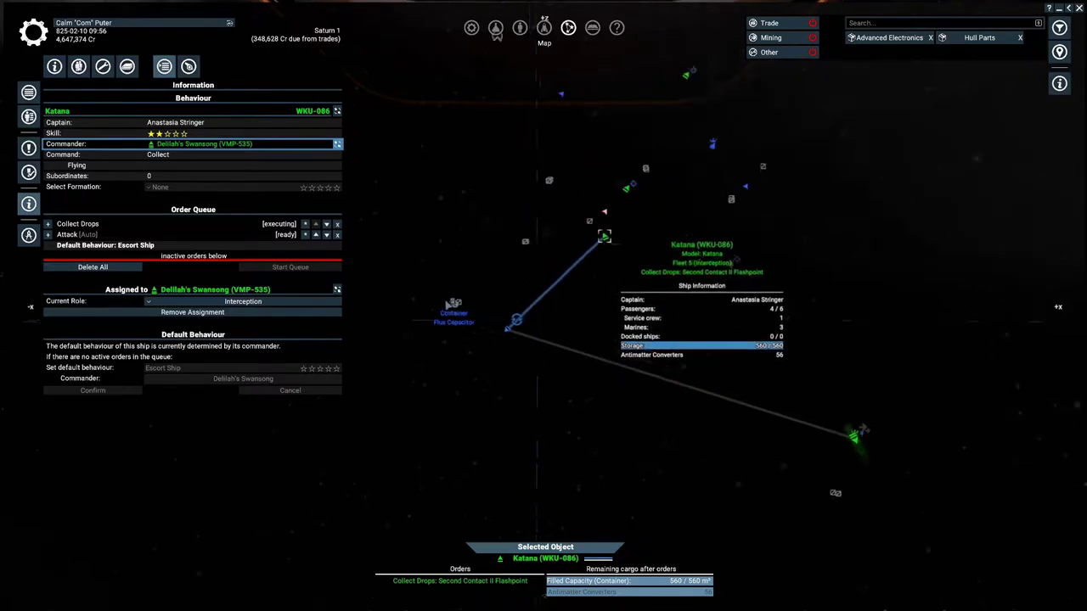
pyautogui.rightClick(463, 309)
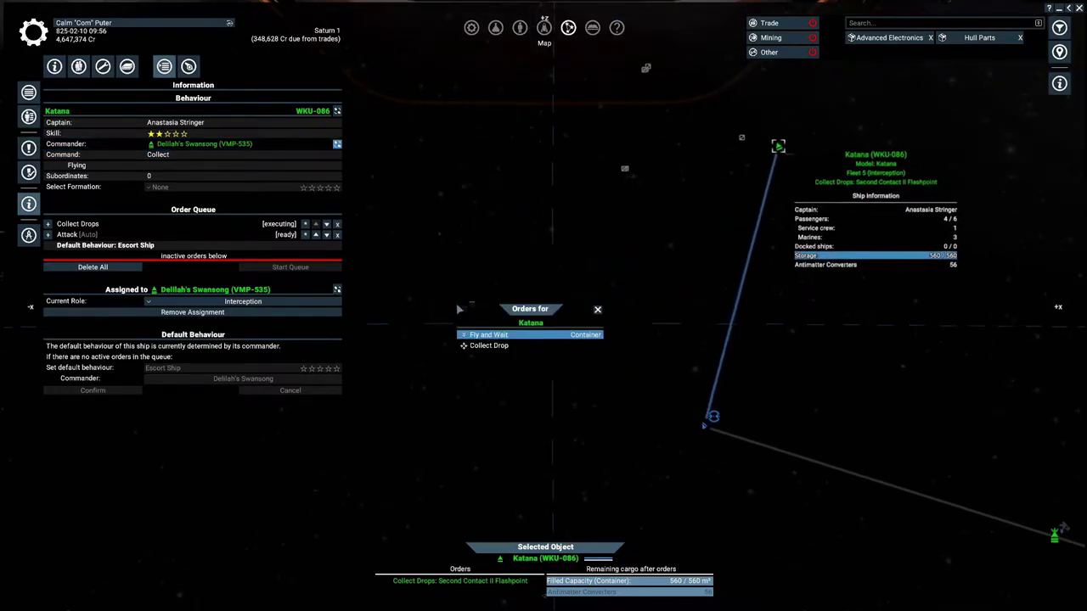
pyautogui.click(488, 346)
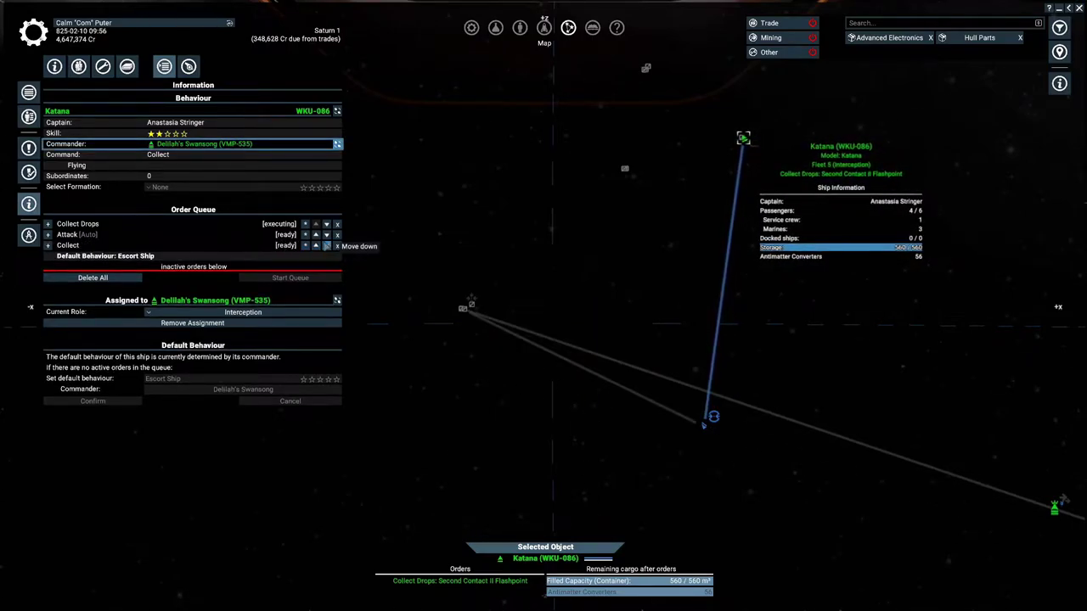
pyautogui.click(316, 246)
pyautogui.click(316, 235)
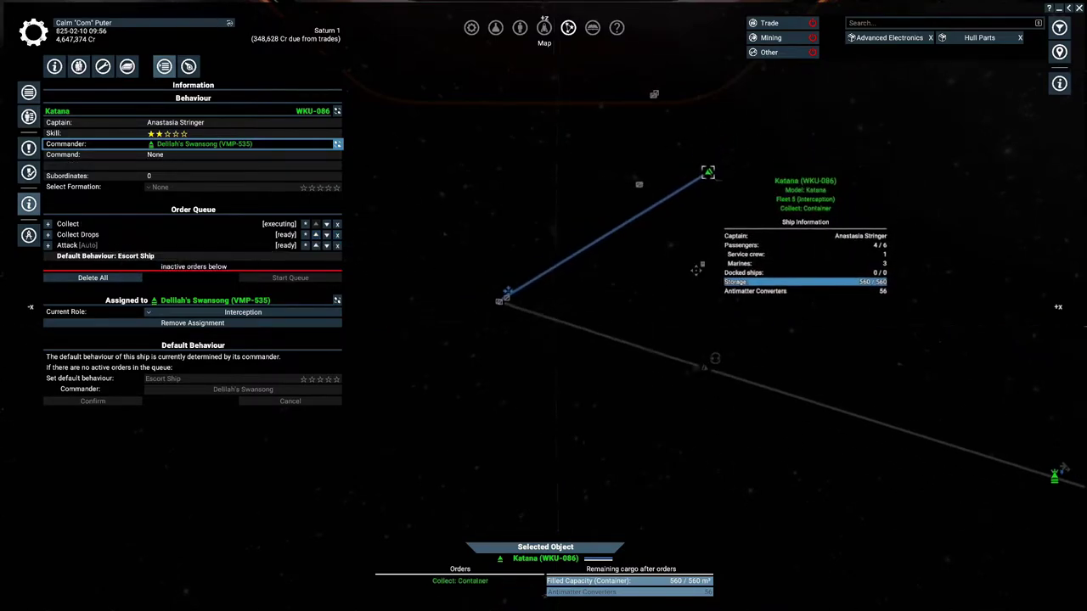
pyautogui.press('m')
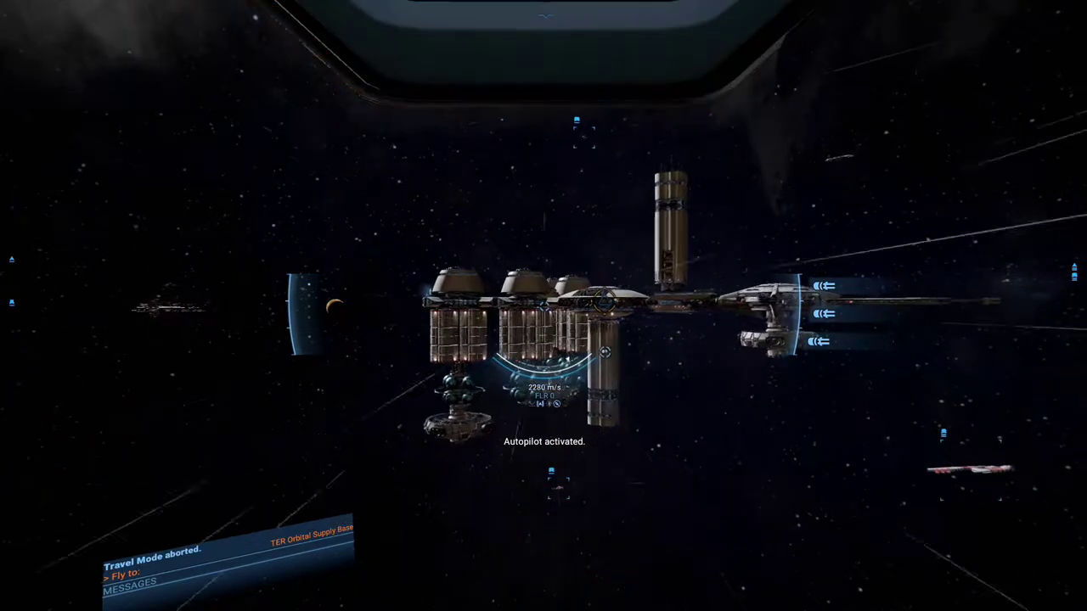
# Disengage autopilot and steer manually in chase view into the TER Orbital Supply Base dock
pyautogui.hotkey('shift', 'a')
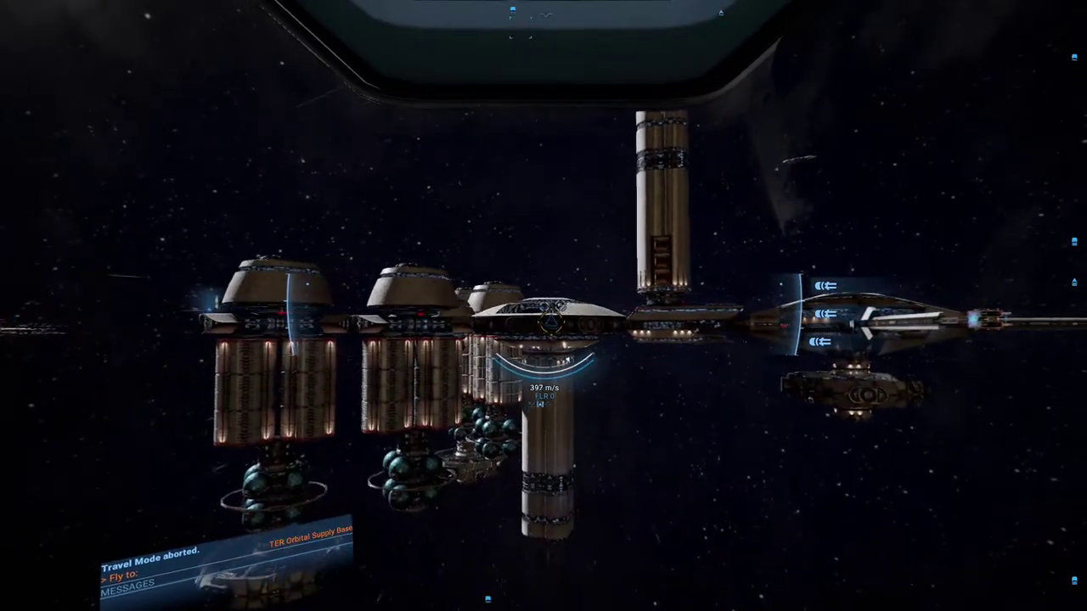
pyautogui.press('F3')
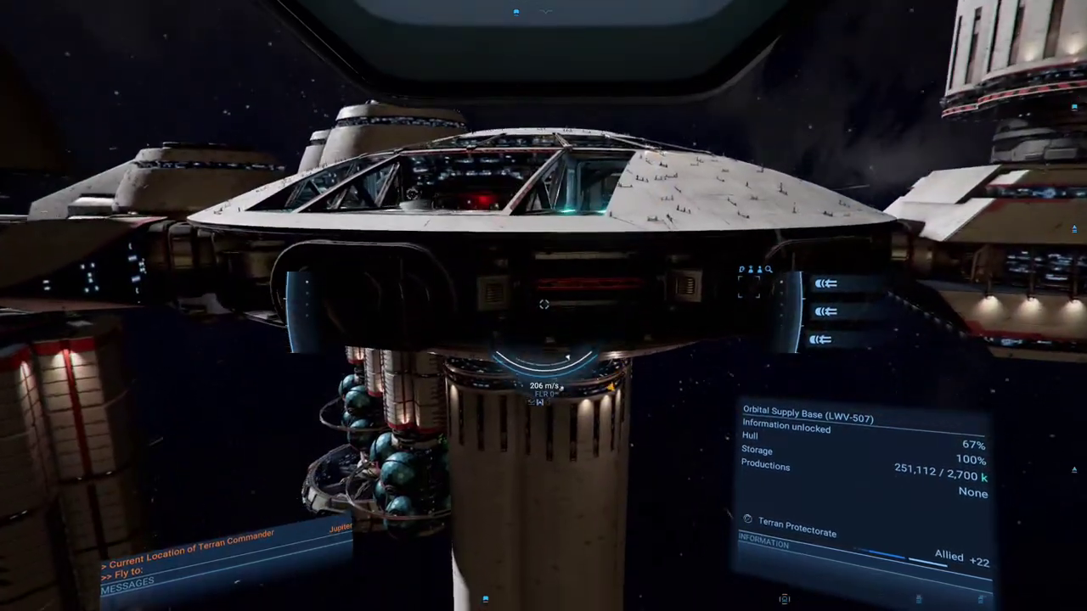
pyautogui.press('s')
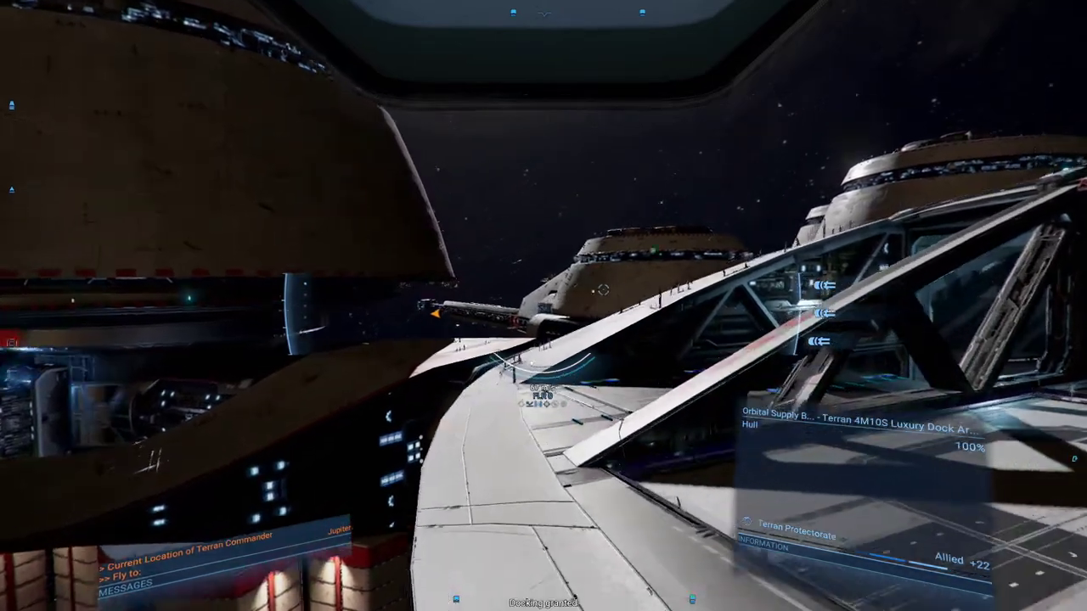
pyautogui.press('d')
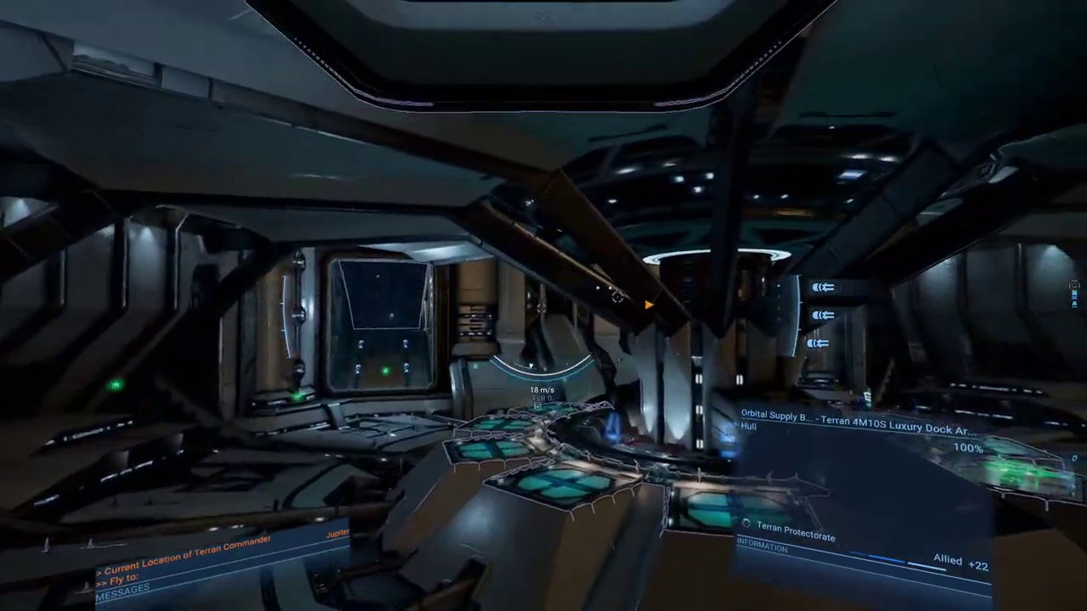
pyautogui.press('d')
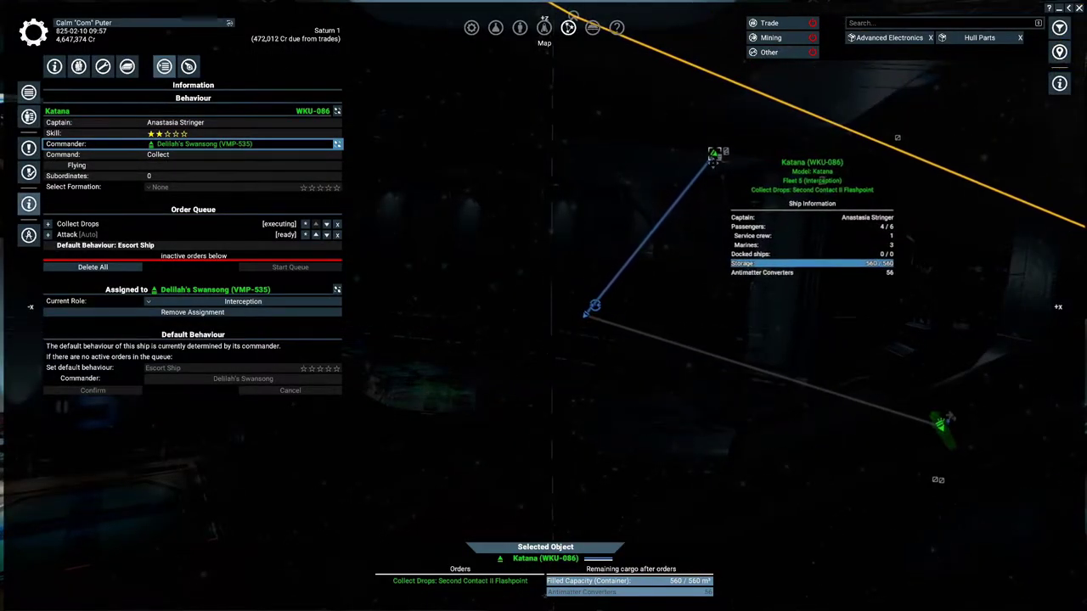
# Open Player Information, then switch to the player's inventory page
pyautogui.click(520, 27)
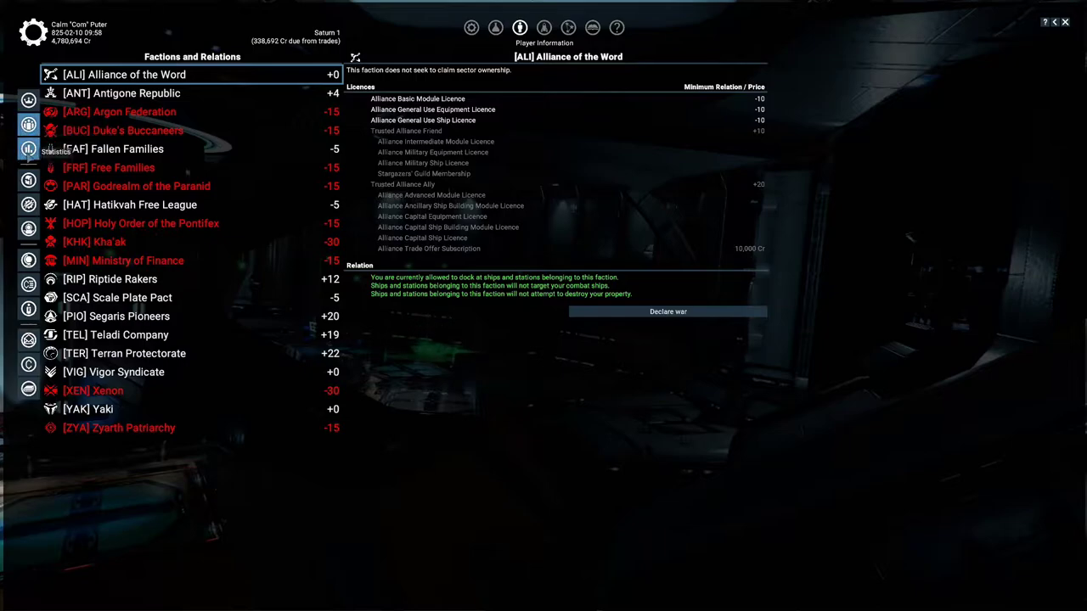
pyautogui.click(28, 179)
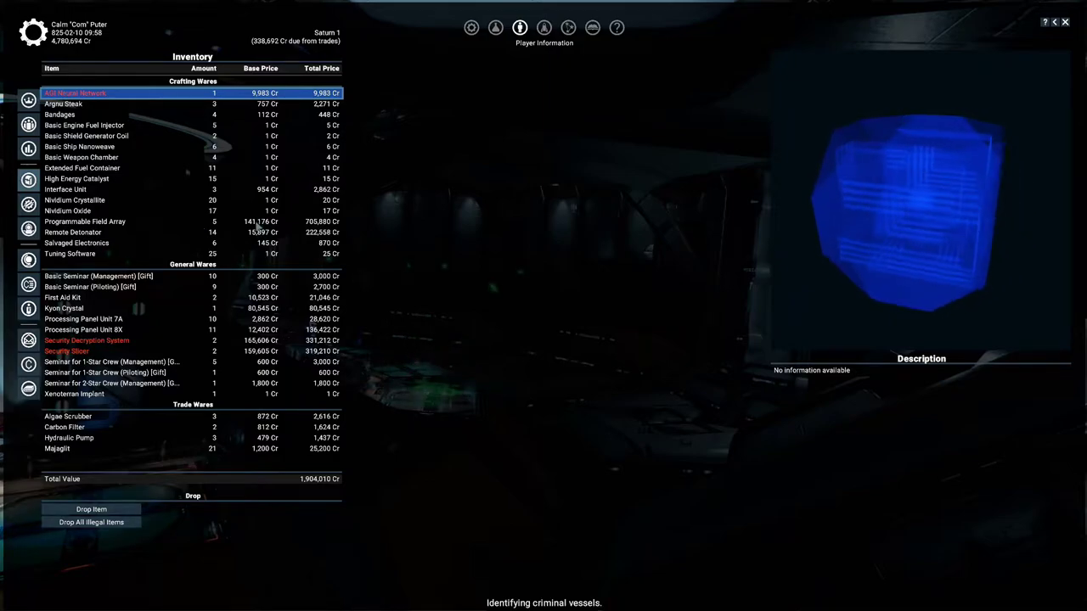
# Leave the inventory, land on the station's pad, and step through dock options toward Undock
pyautogui.press('Escape')
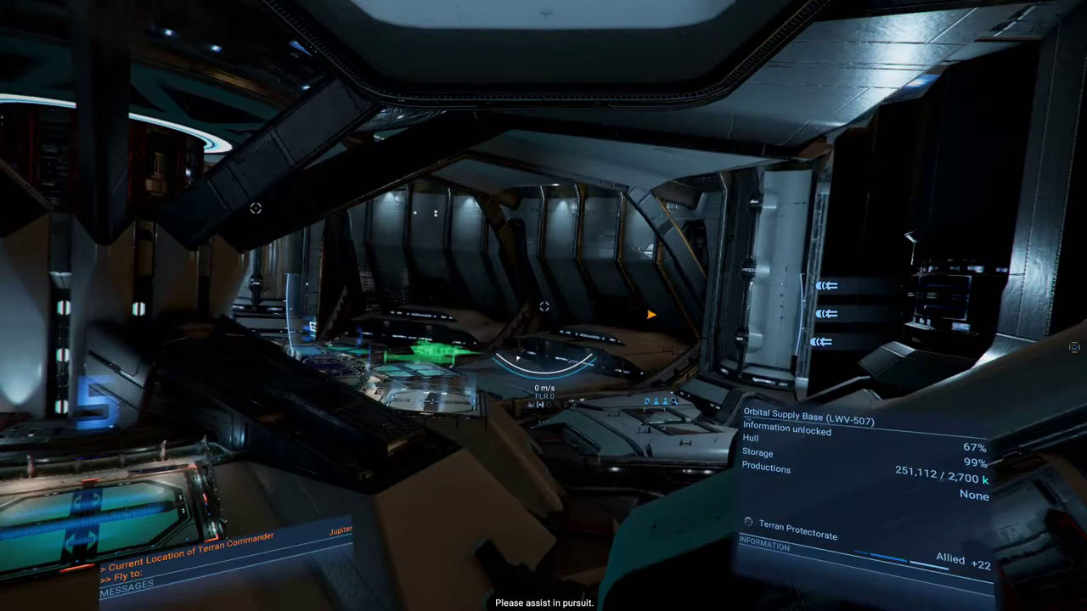
pyautogui.press('w')
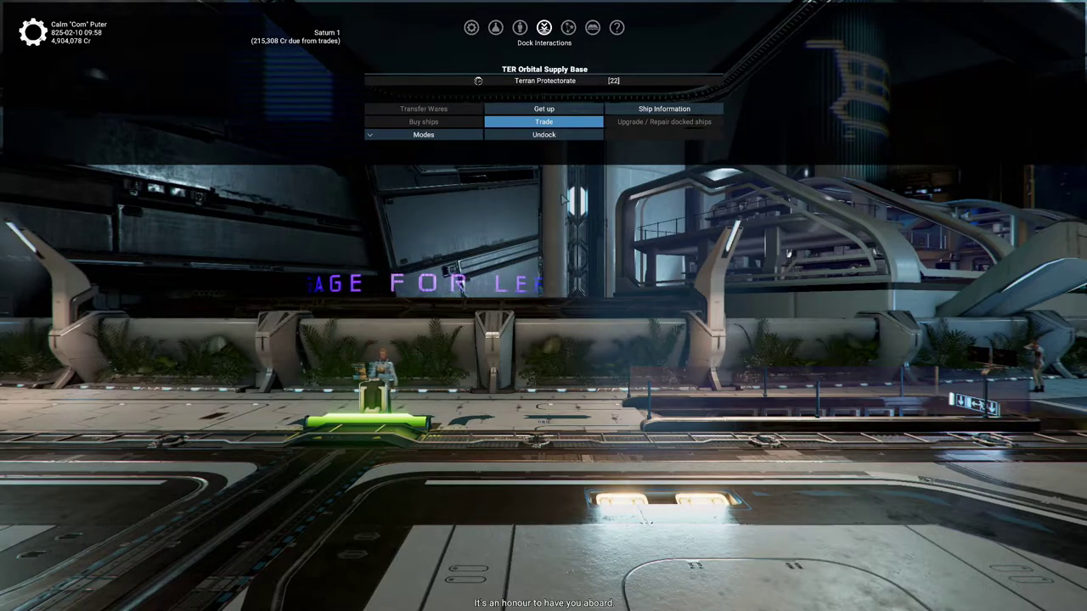
pyautogui.press('Down')
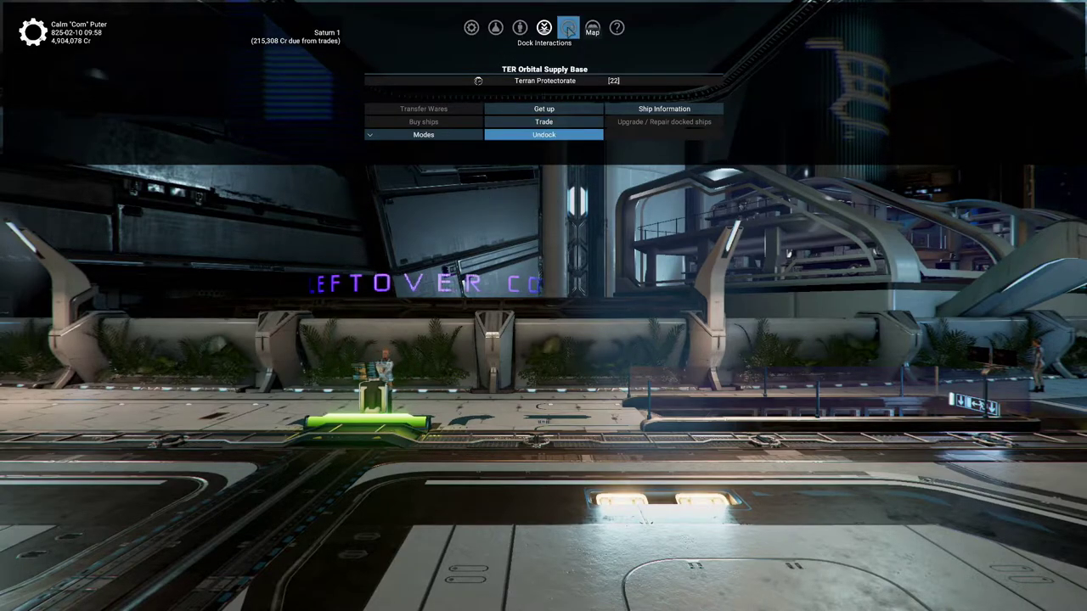
# Show the Katana's behaviour on the map and close its action menu without choosing anything
pyautogui.click(569, 29)
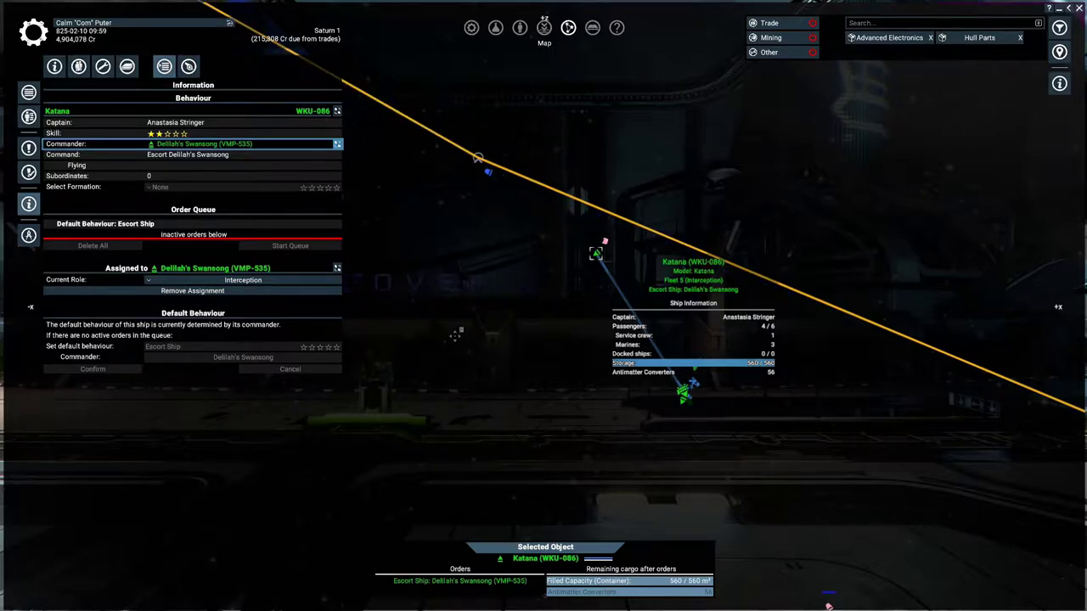
pyautogui.scroll(-5, 478, 291)
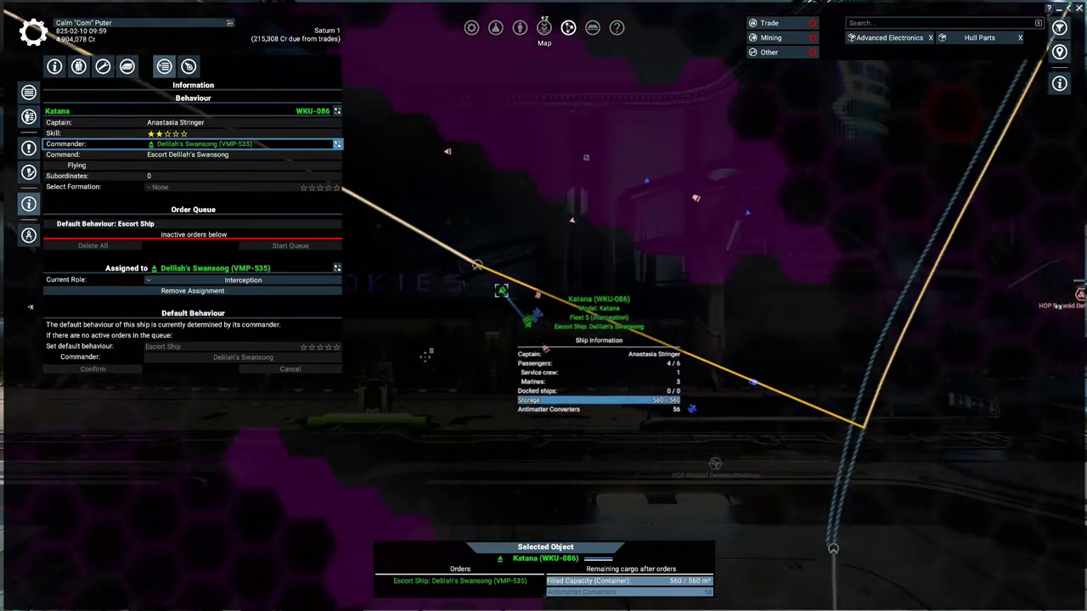
pyautogui.scroll(5, 459, 310)
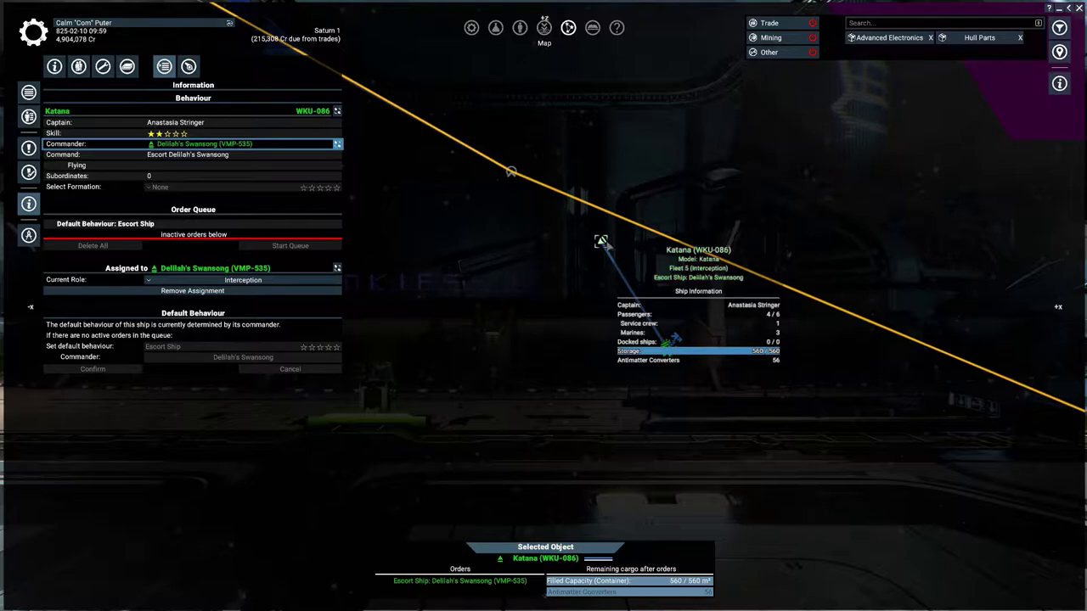
pyautogui.rightClick(603, 244)
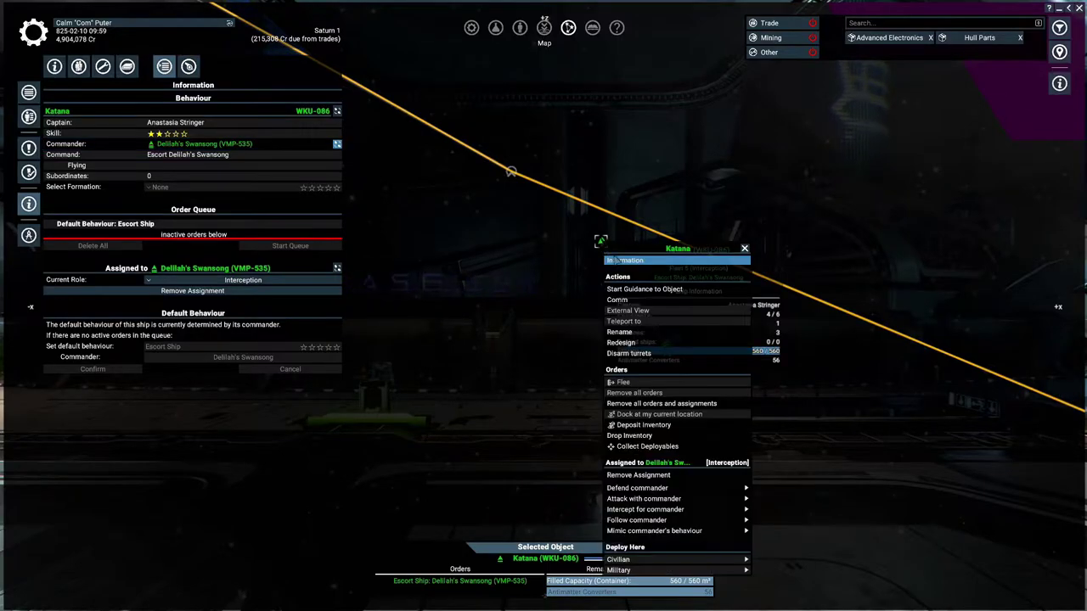
pyautogui.click(630, 261)
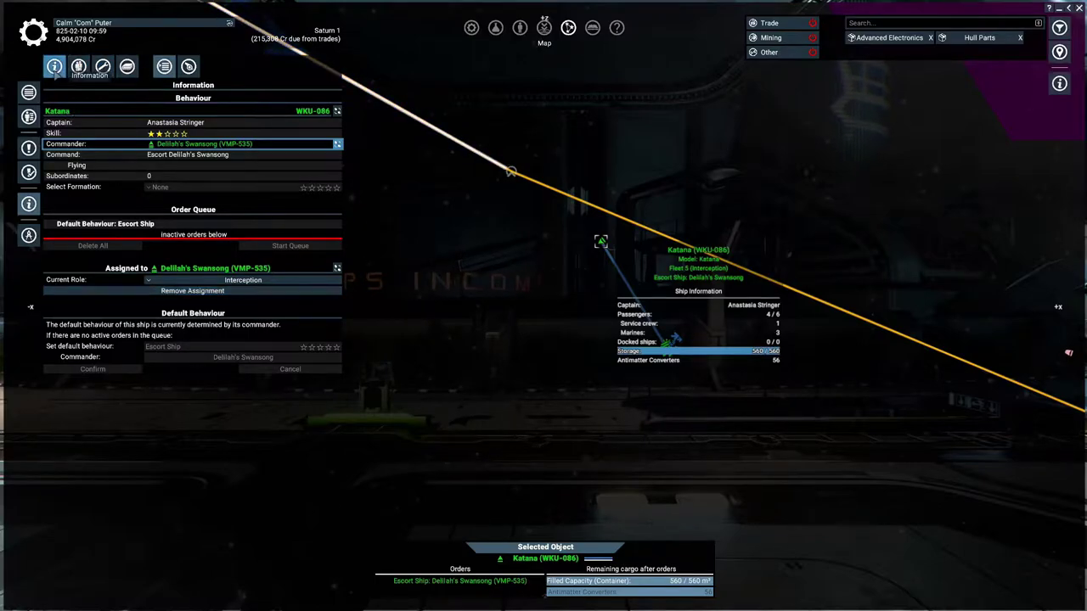
# Show general information for Delilah's Swansong and Katana WKU-086 on the map
pyautogui.click(54, 67)
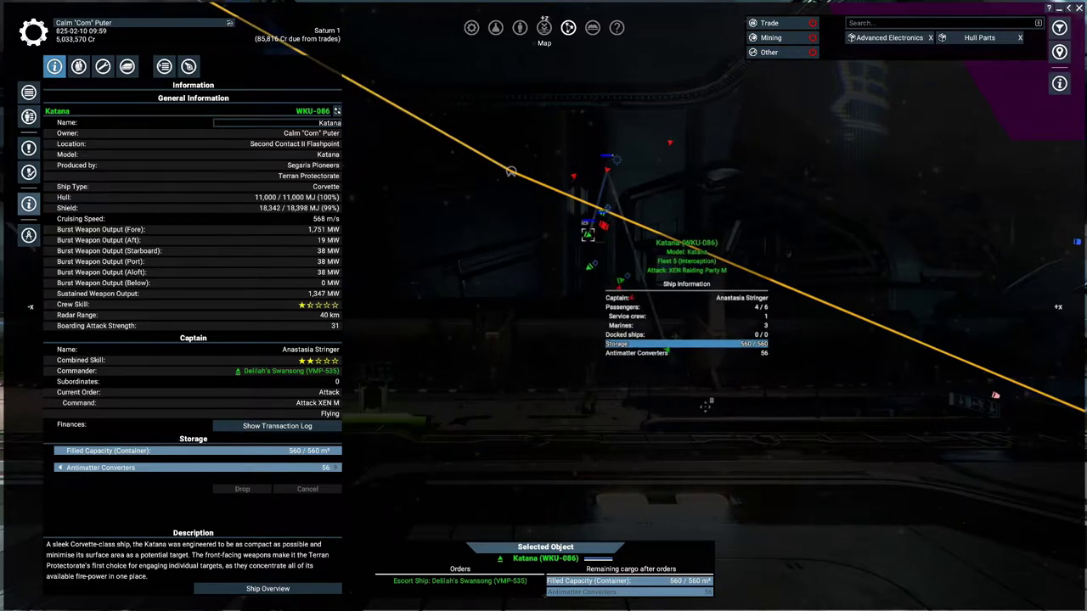
pyautogui.click(666, 346)
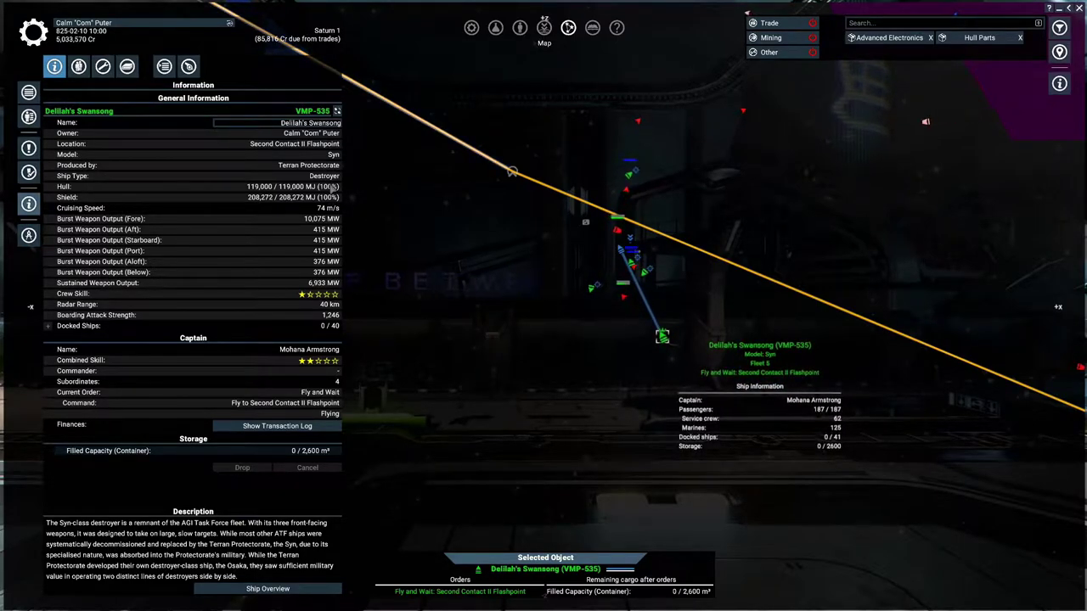
pyautogui.moveTo(669, 299); pyautogui.dragTo(732, 302)
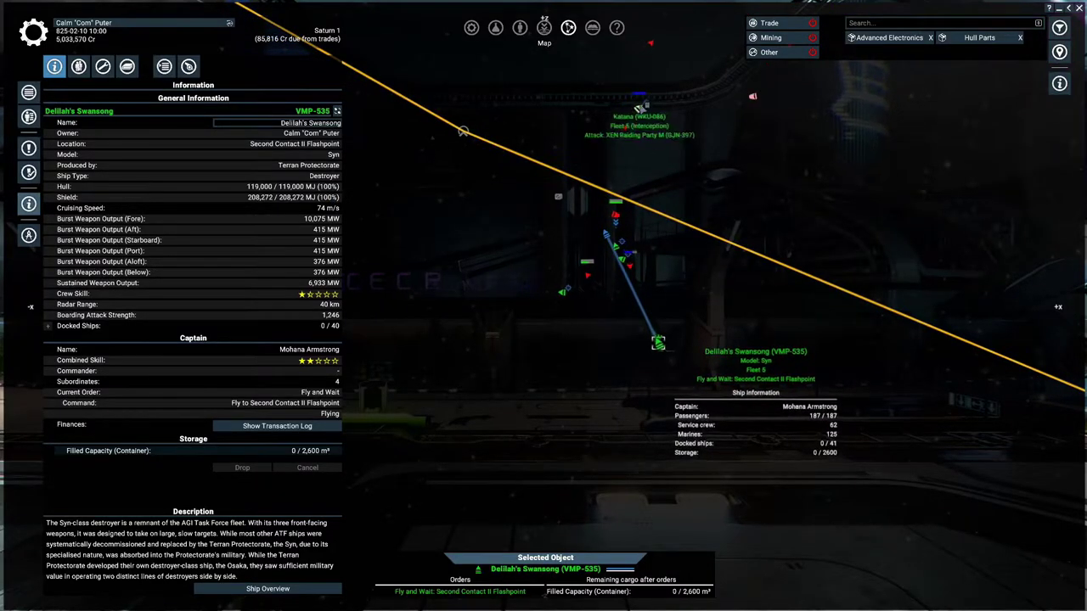
pyautogui.click(648, 100)
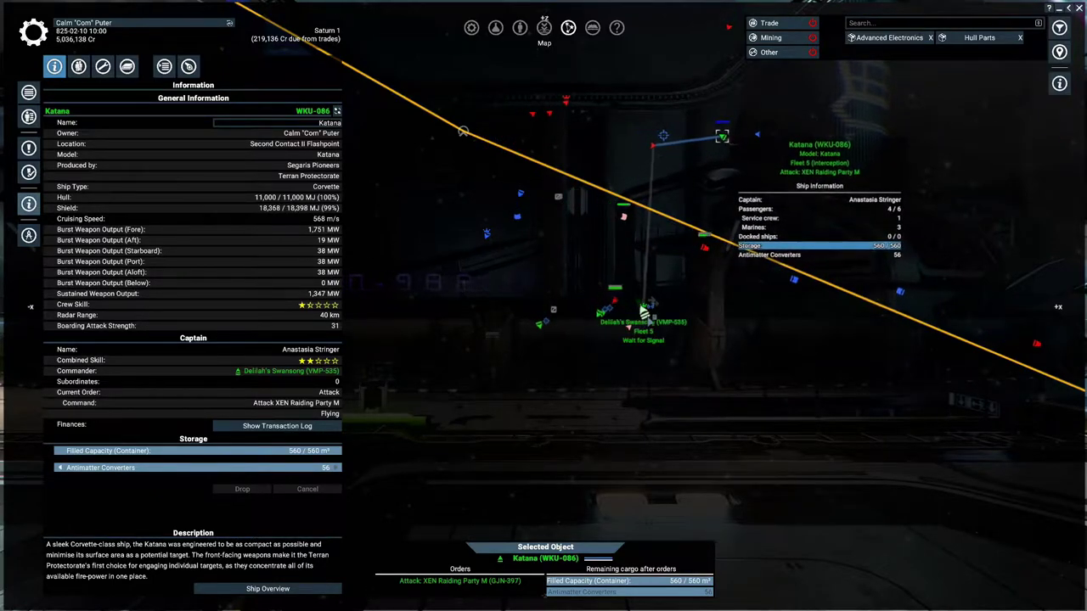
pyautogui.click(644, 313)
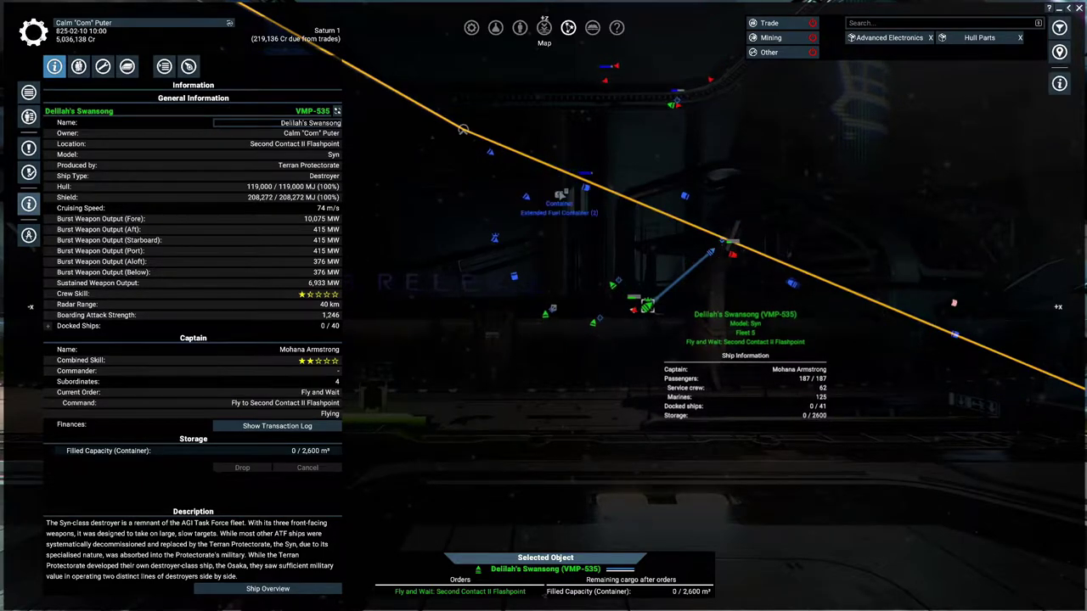
# Compare Katanas WKU-086 and WYL-748 with Delilah's Swansong, ending on WKU-086
pyautogui.moveTo(728, 253); pyautogui.dragTo(553, 188)
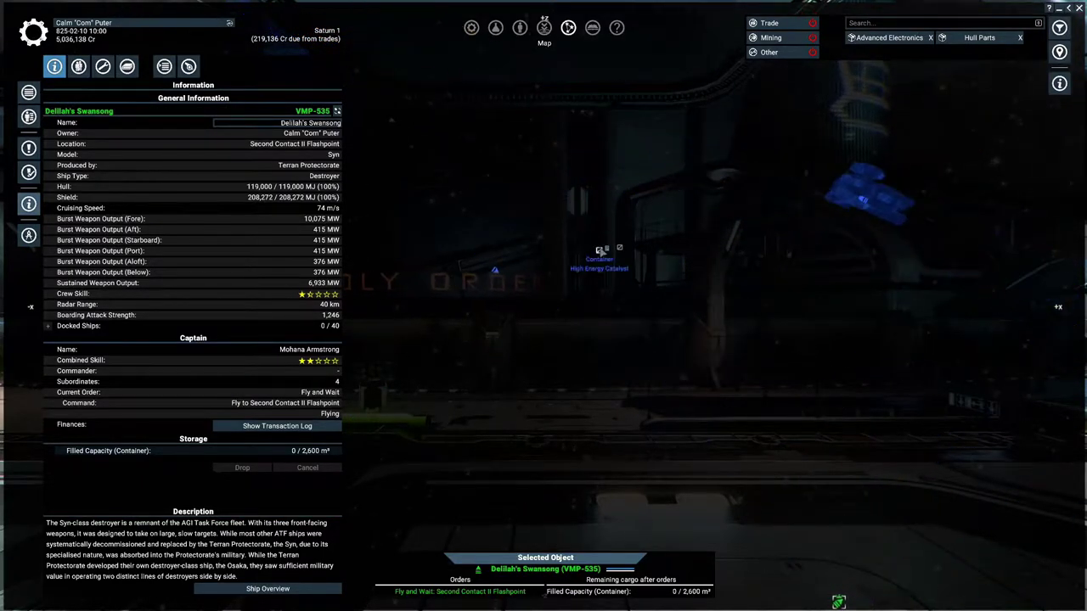
pyautogui.scroll(-3, 620, 250)
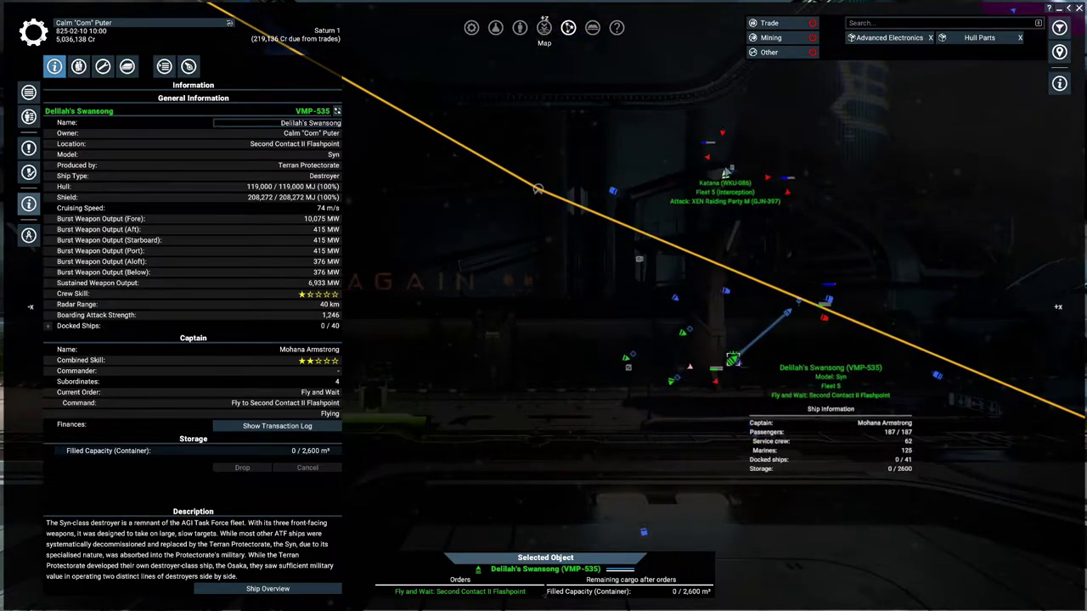
pyautogui.click(724, 180)
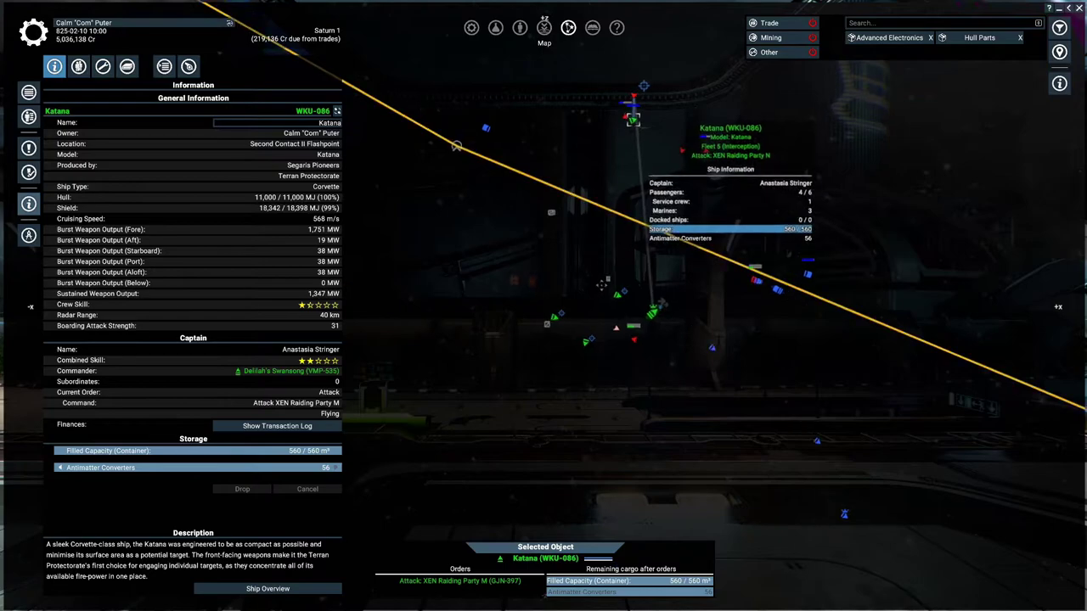
pyautogui.click(622, 303)
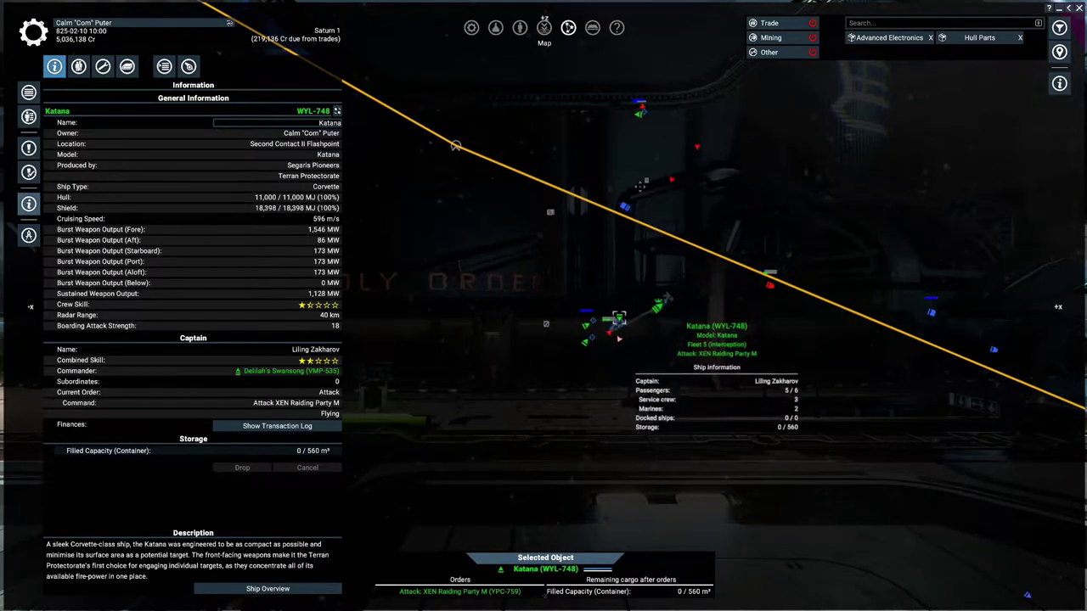
pyautogui.click(659, 305)
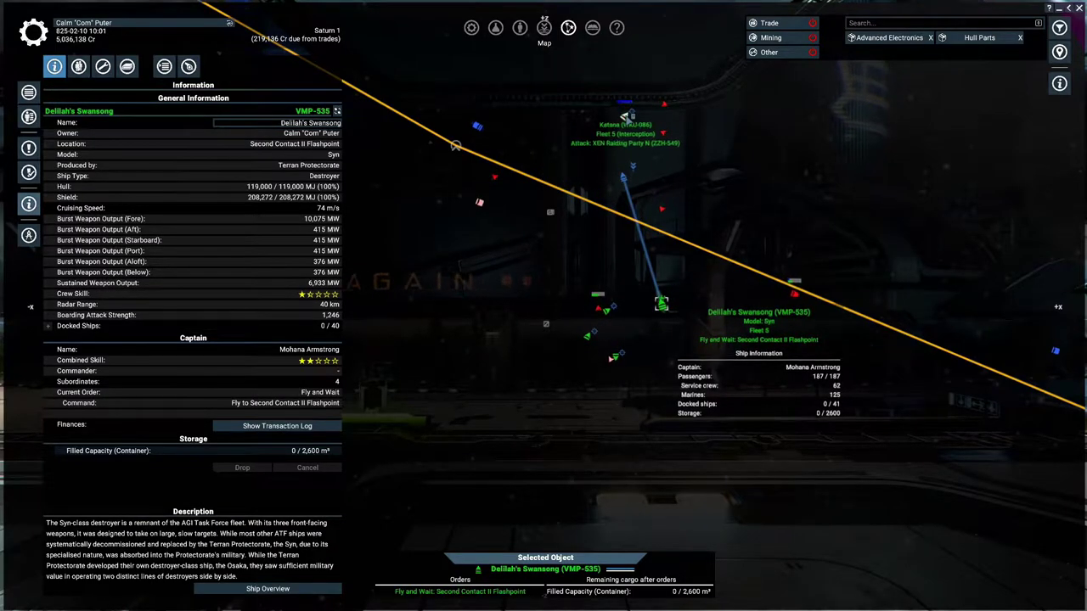
pyautogui.click(625, 117)
# Send Katana WKU-086 to a map point and move its fly-and-wait order ahead
pyautogui.rightClick(612, 262)
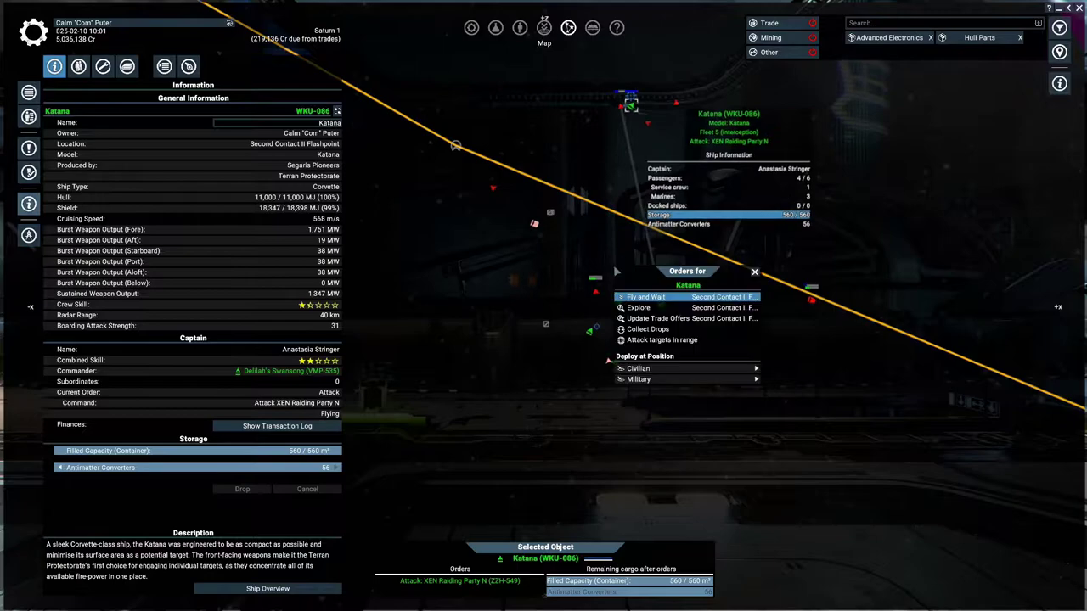
pyautogui.click(635, 298)
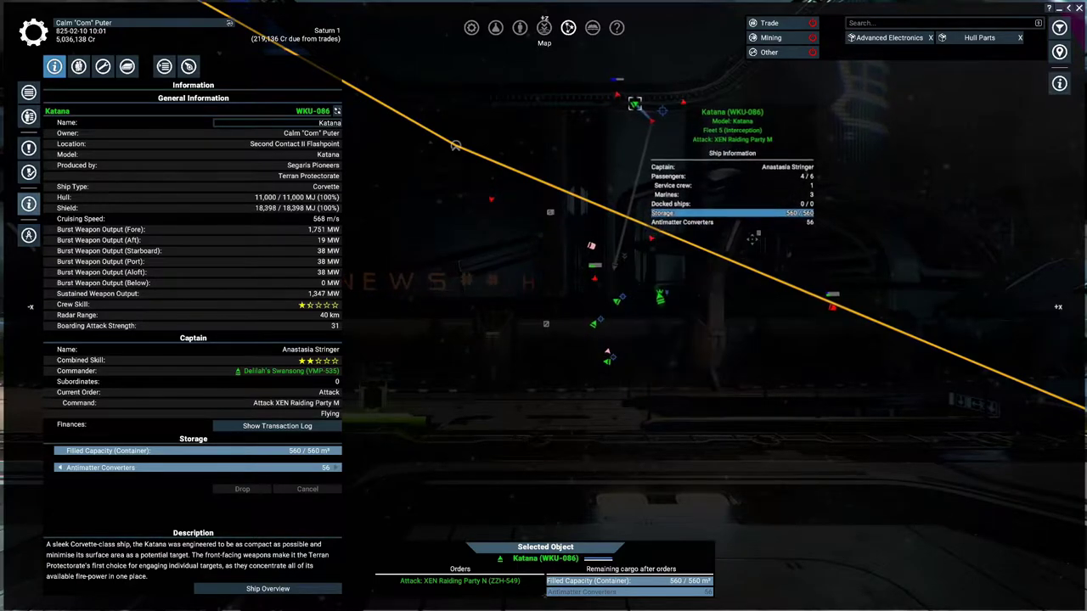
pyautogui.click(164, 66)
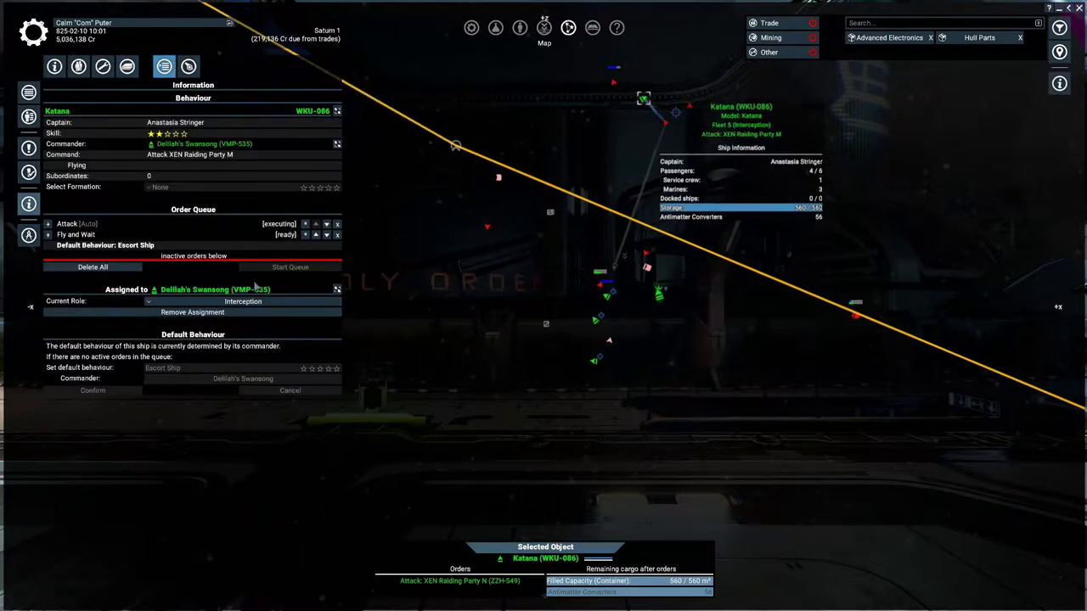
pyautogui.click(326, 234)
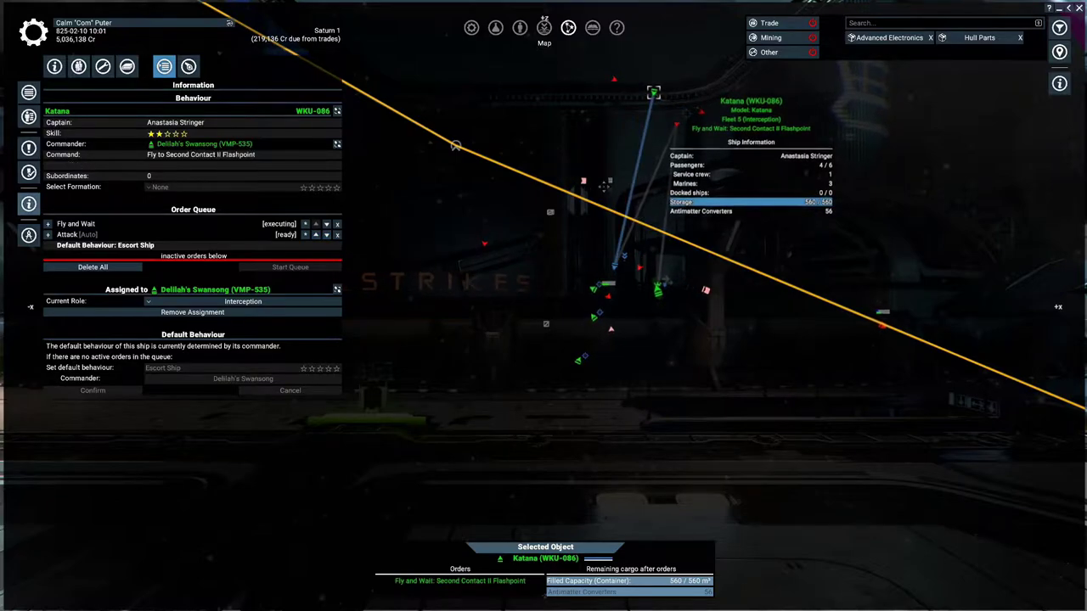
# Remove the Flee and Fly and Wait orders from WKU-086's order queue
pyautogui.click(54, 66)
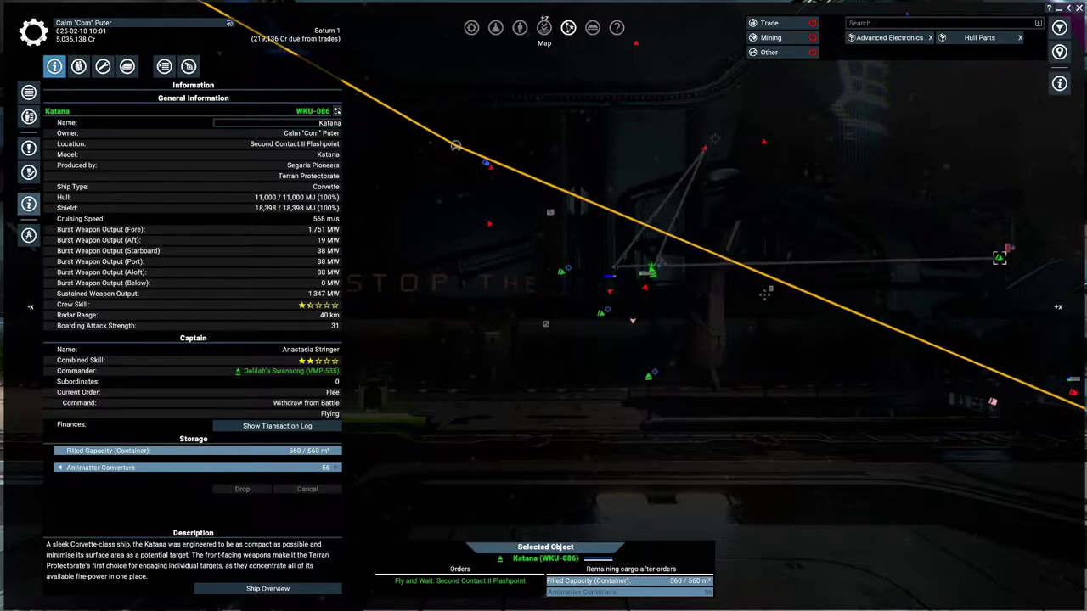
pyautogui.click(164, 66)
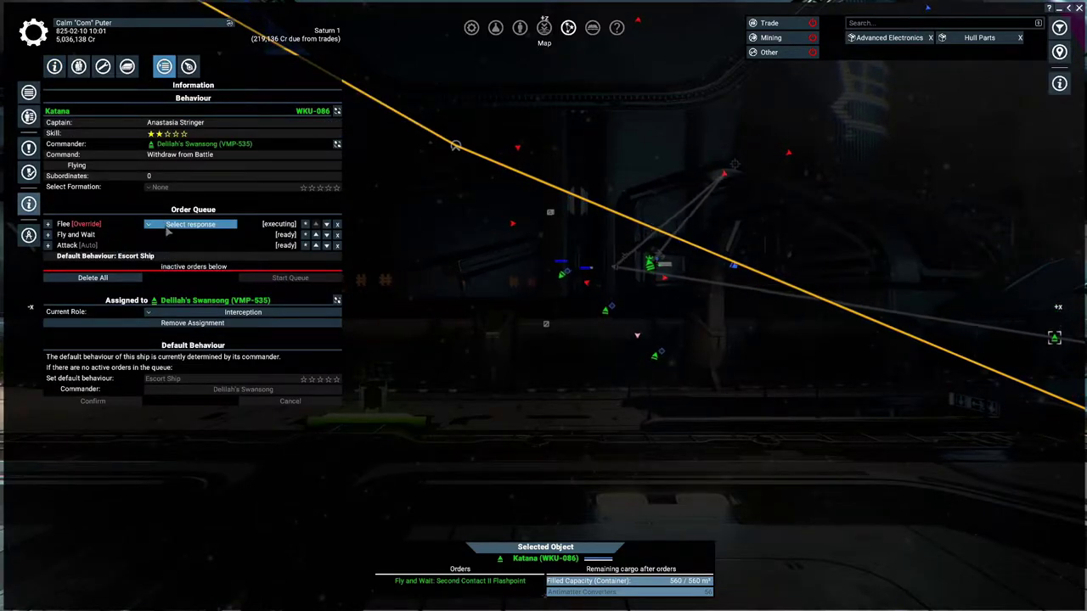
pyautogui.click(336, 224)
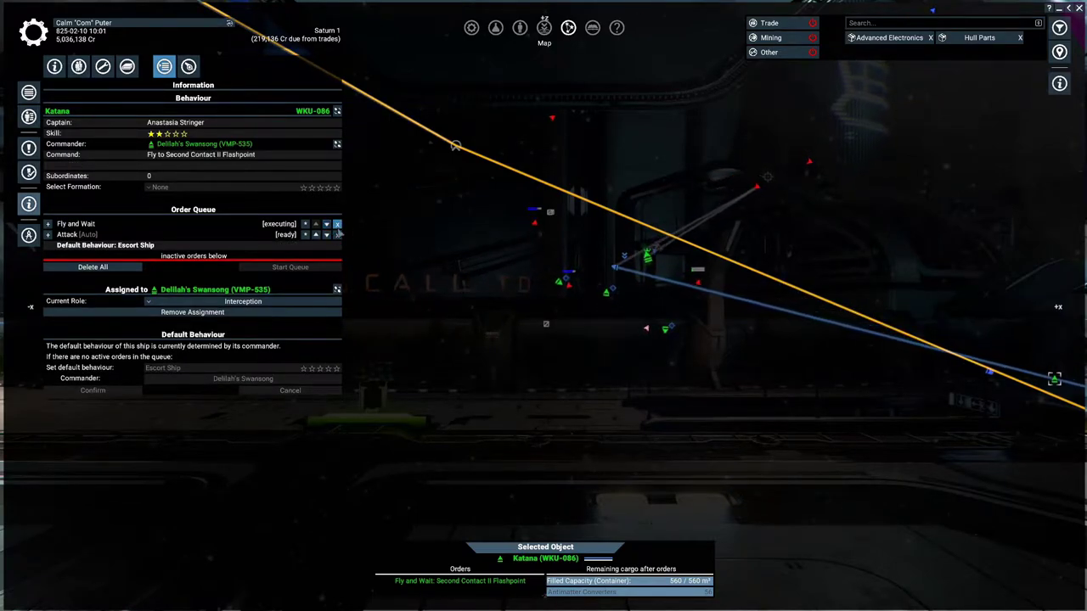
pyautogui.click(337, 224)
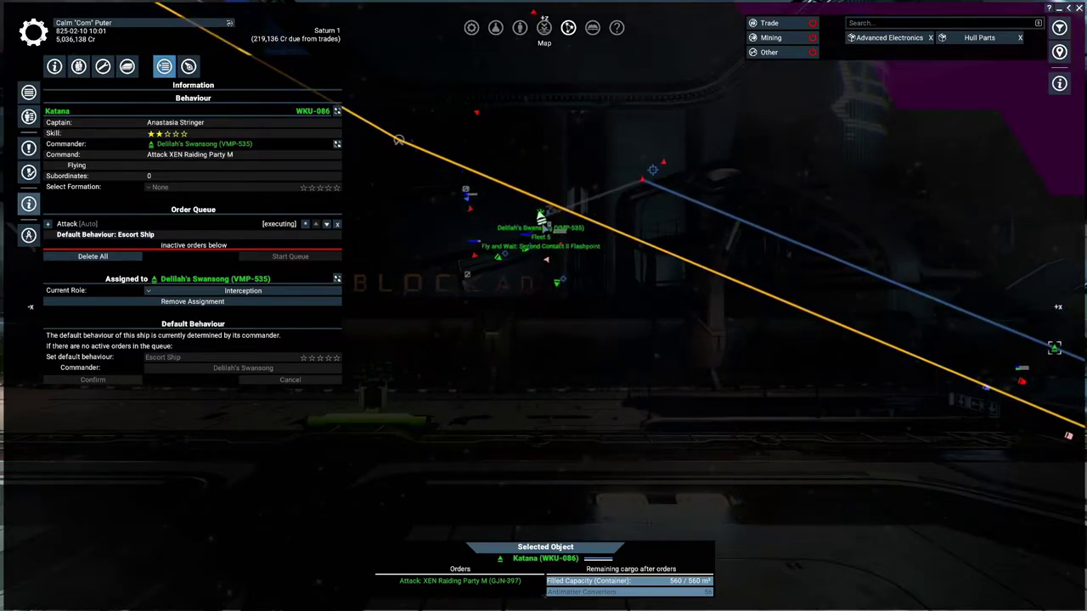
# Check WKU-086's attack target details, then select Delilah's Swansong
pyautogui.click(542, 223)
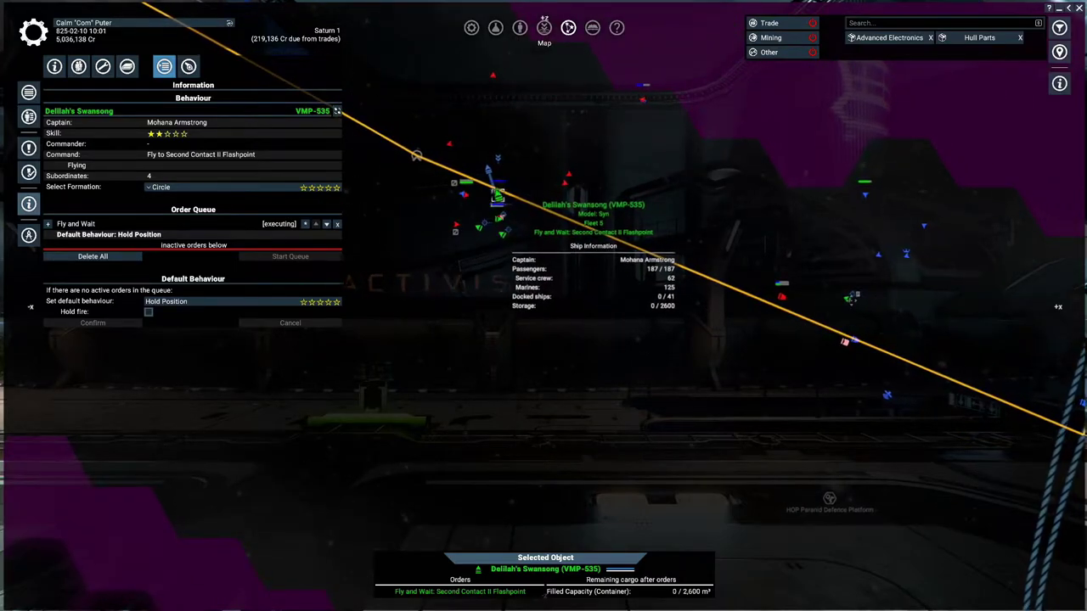
pyautogui.click(848, 299)
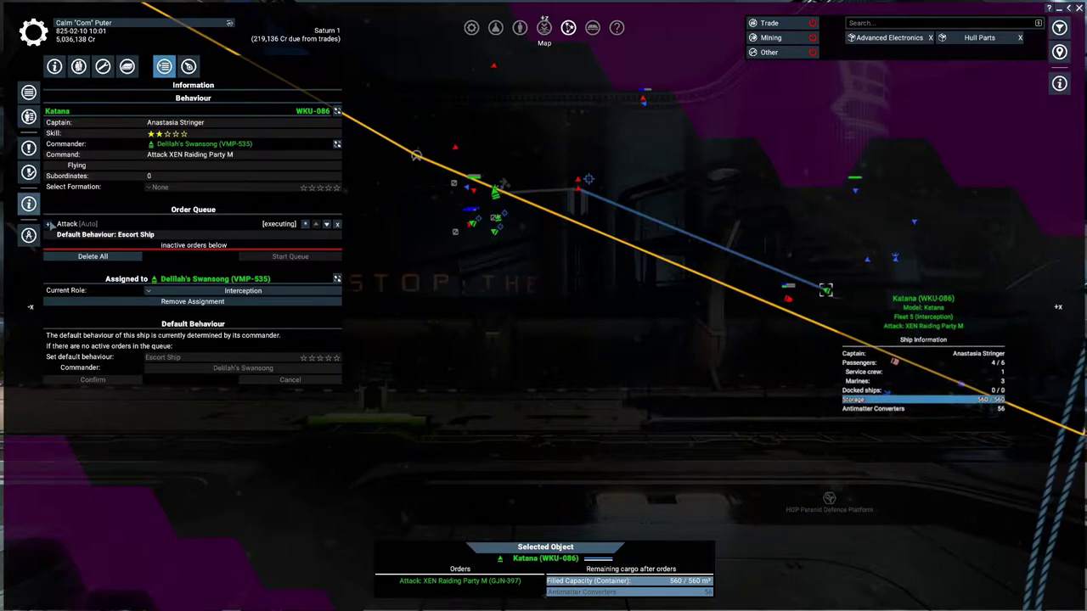
pyautogui.click(49, 223)
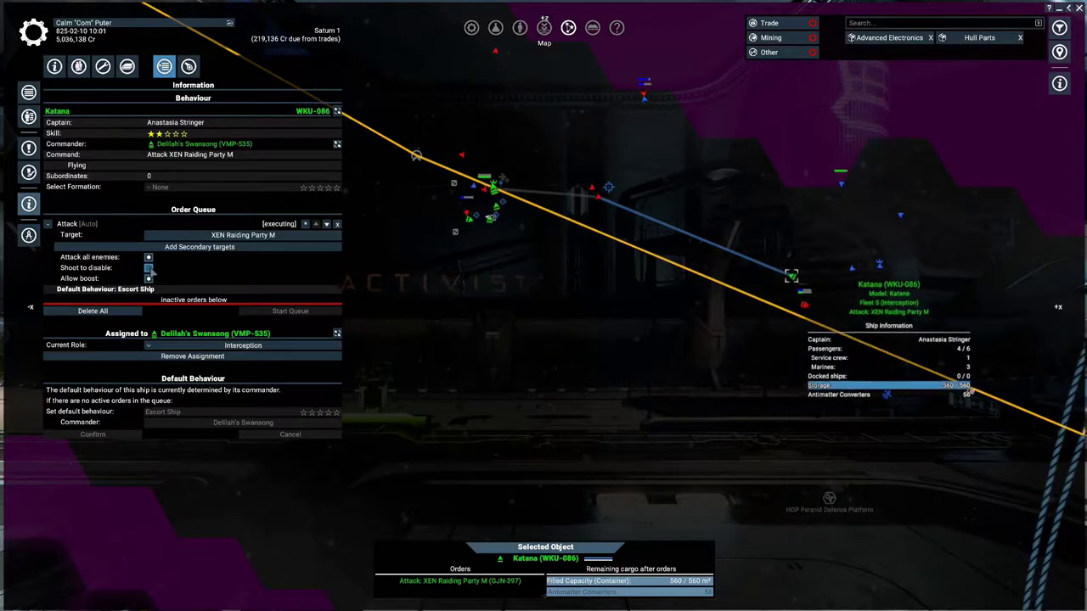
pyautogui.click(47, 224)
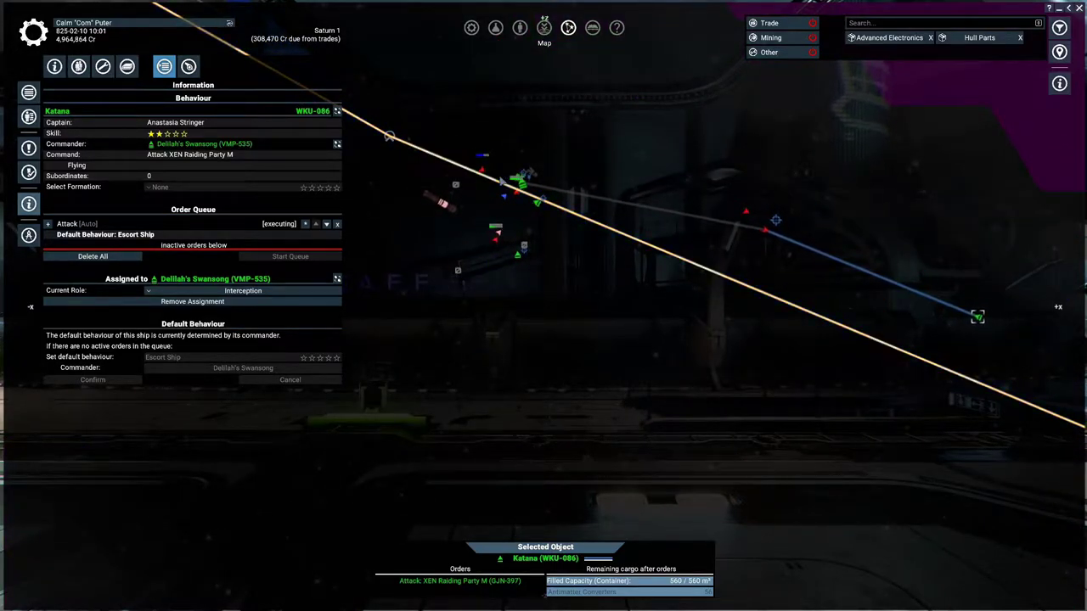
pyautogui.click(519, 176)
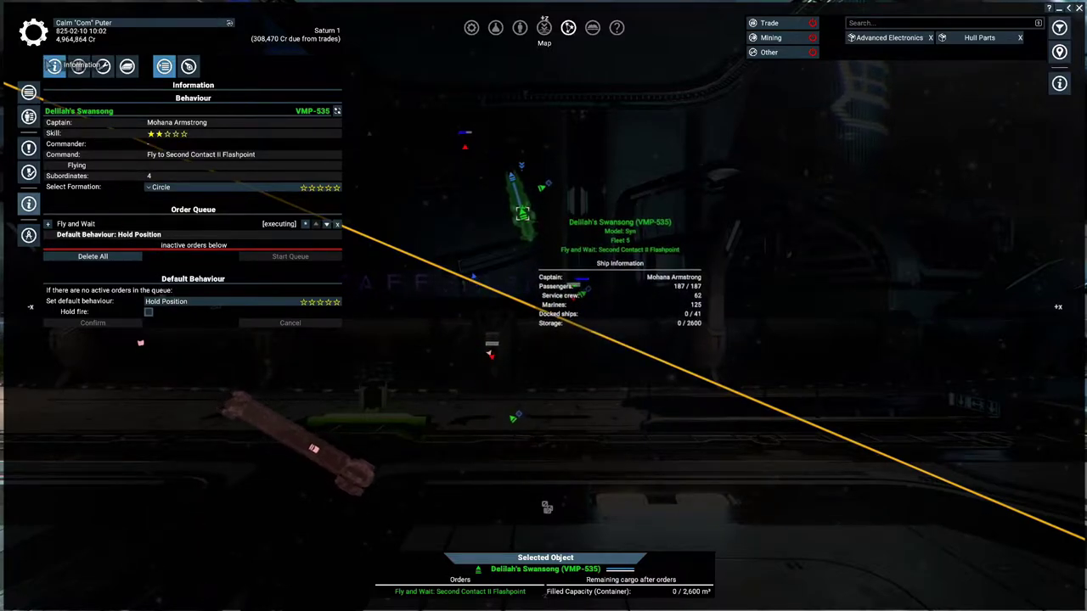
# Find Katana WKU-086 under Fleet 5 in the sector object list and show its behaviour
pyautogui.click(29, 92)
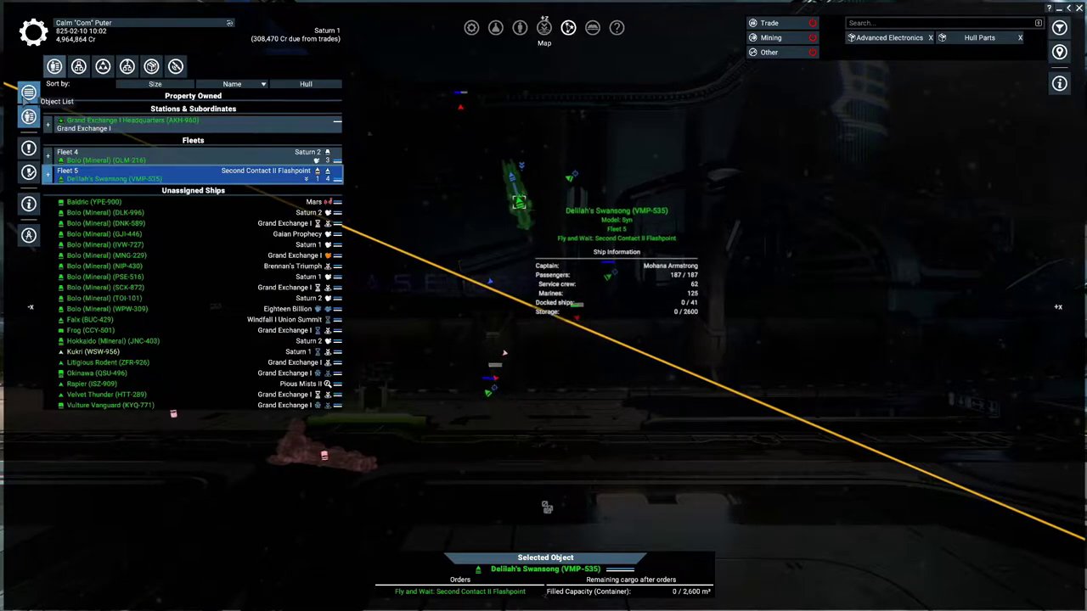
pyautogui.click(29, 91)
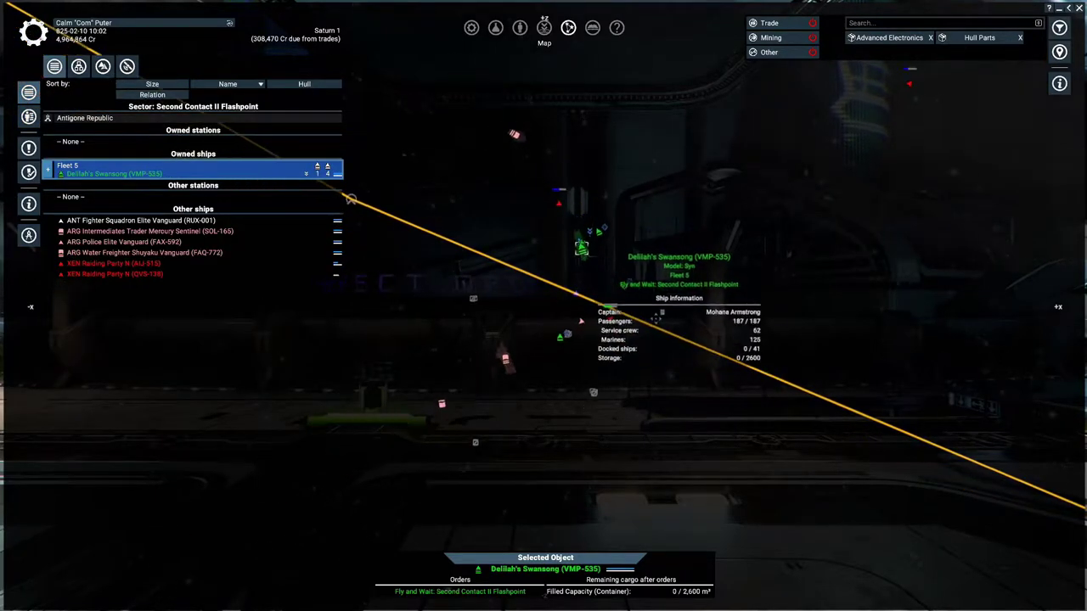
pyautogui.moveTo(355, 201); pyautogui.dragTo(170, 192)
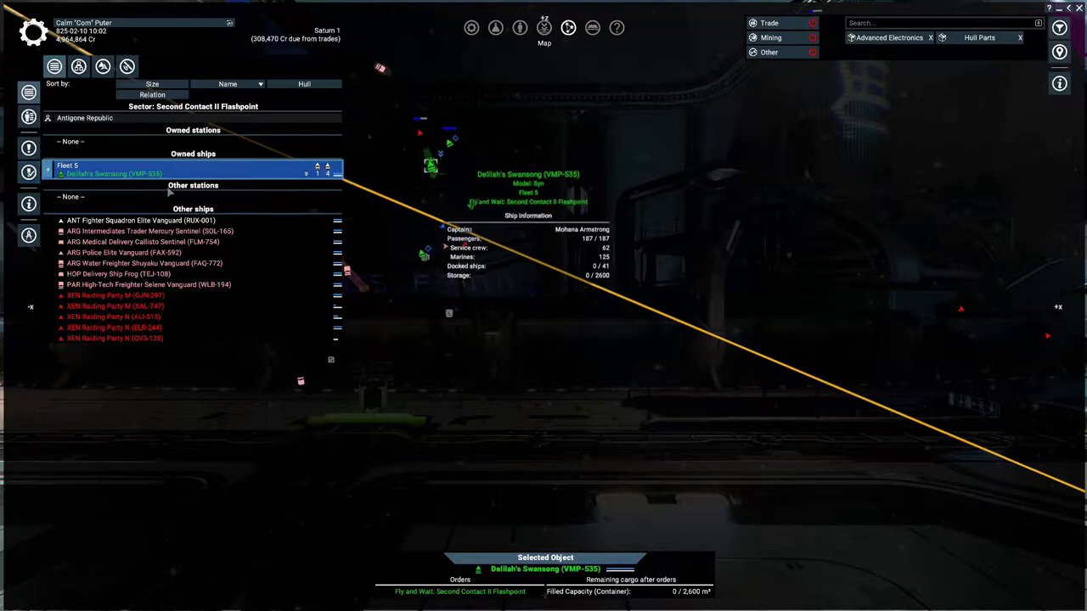
pyautogui.click(48, 169)
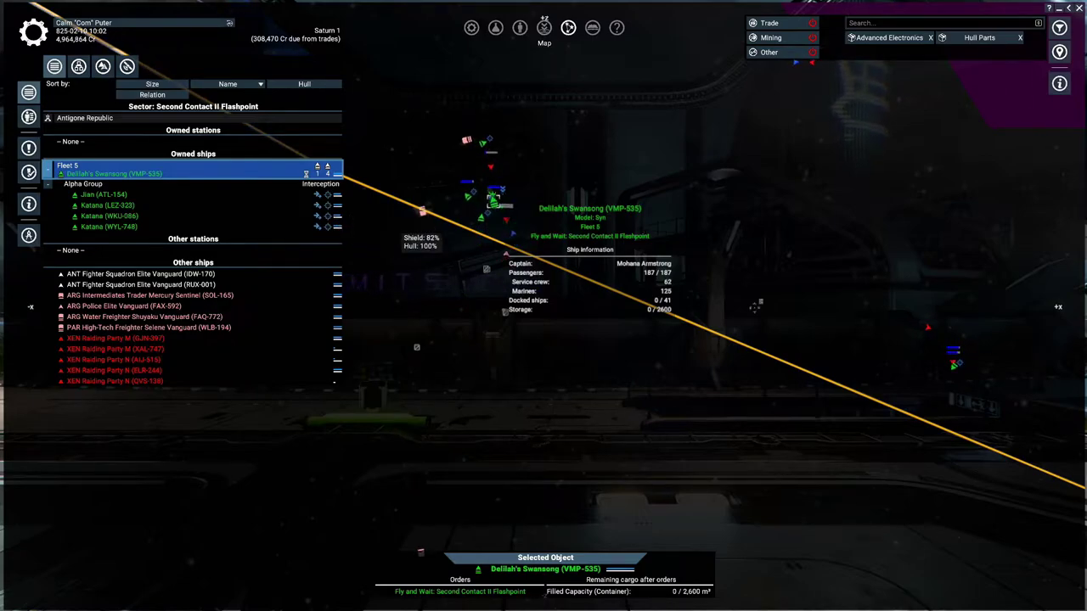
pyautogui.click(954, 373)
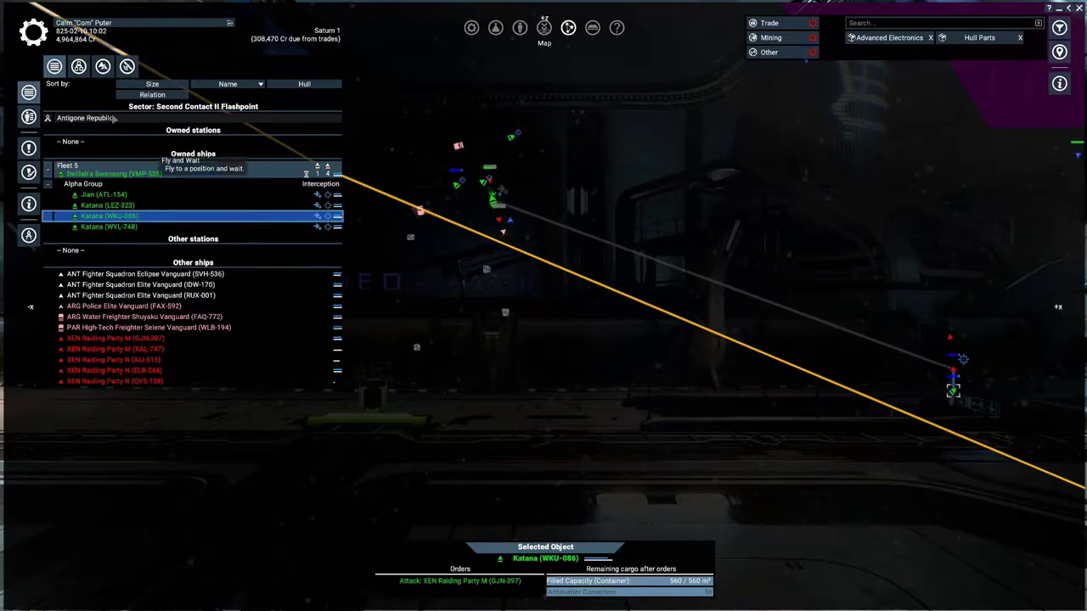
pyautogui.press('i')
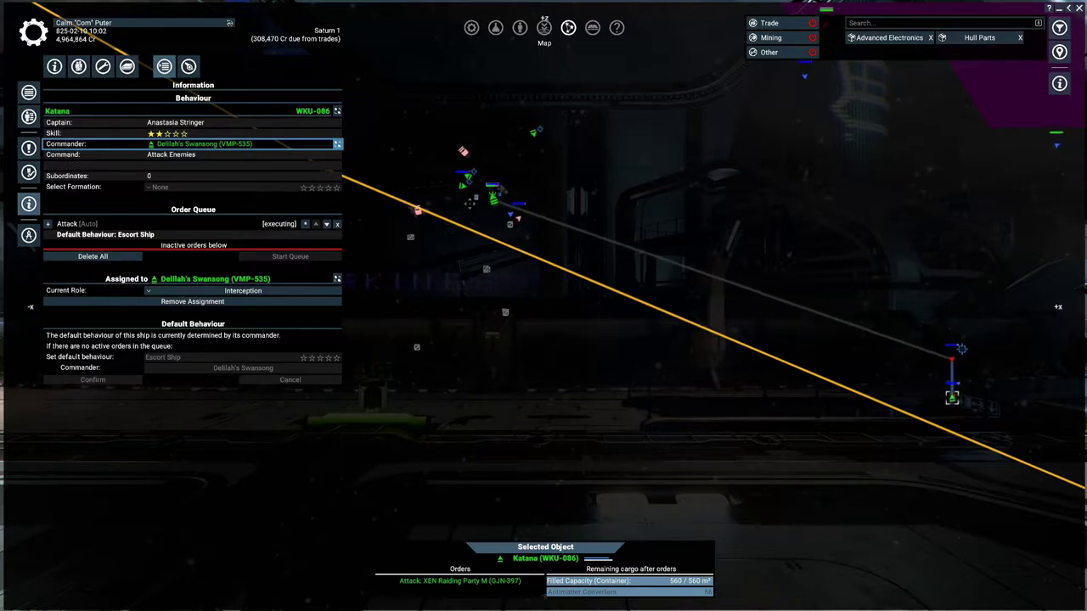
# Order WKU-086 to fly and wait at Second Contact II Flashpoint, and WYL-748 to collect drops
pyautogui.rightClick(457, 211)
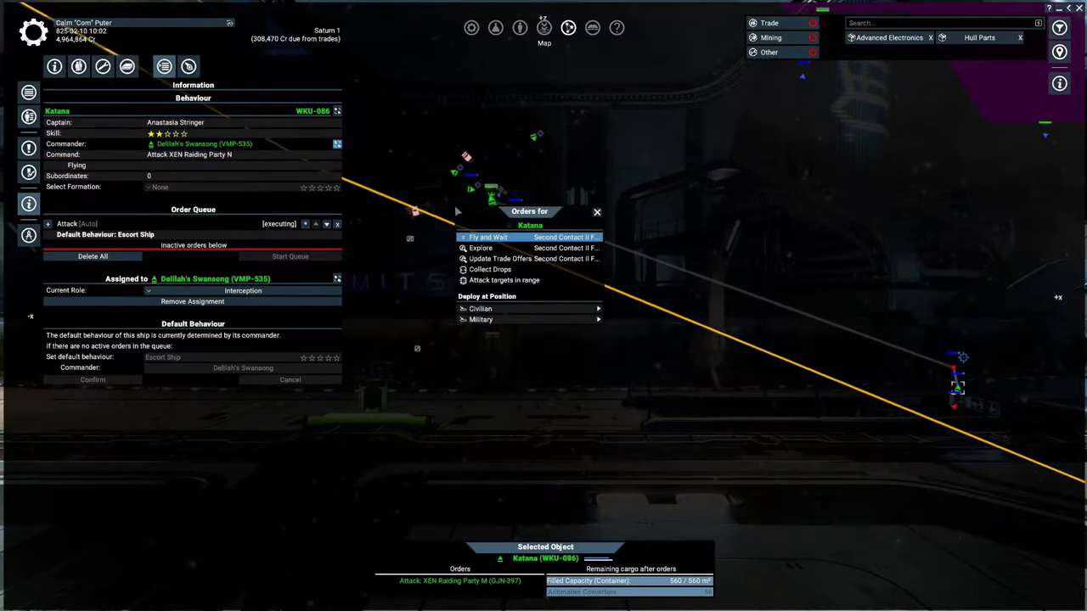
pyautogui.click(488, 237)
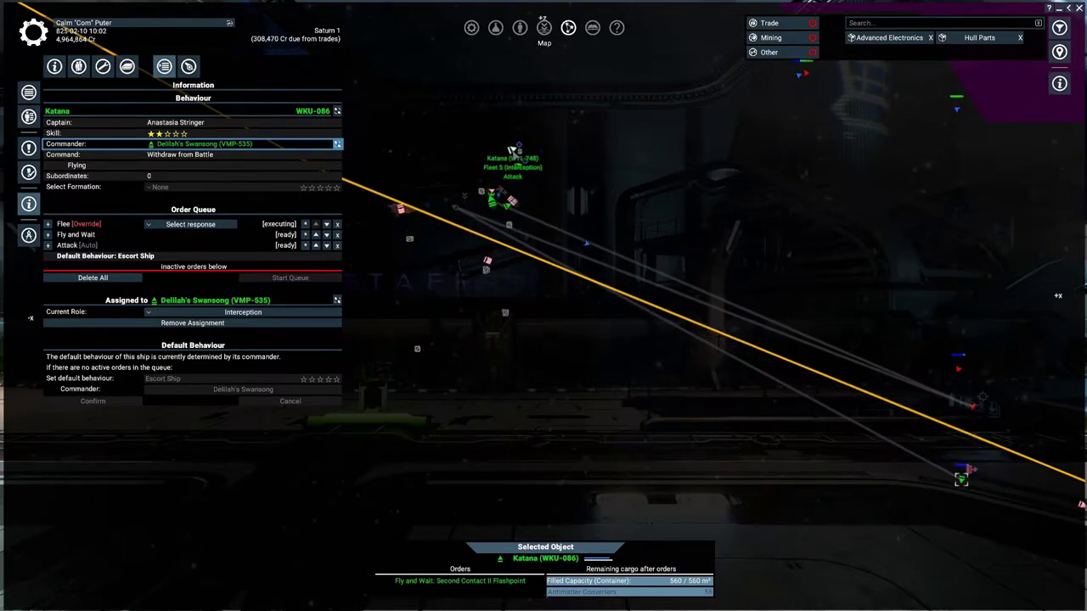
pyautogui.click(519, 149)
pyautogui.rightClick(466, 221)
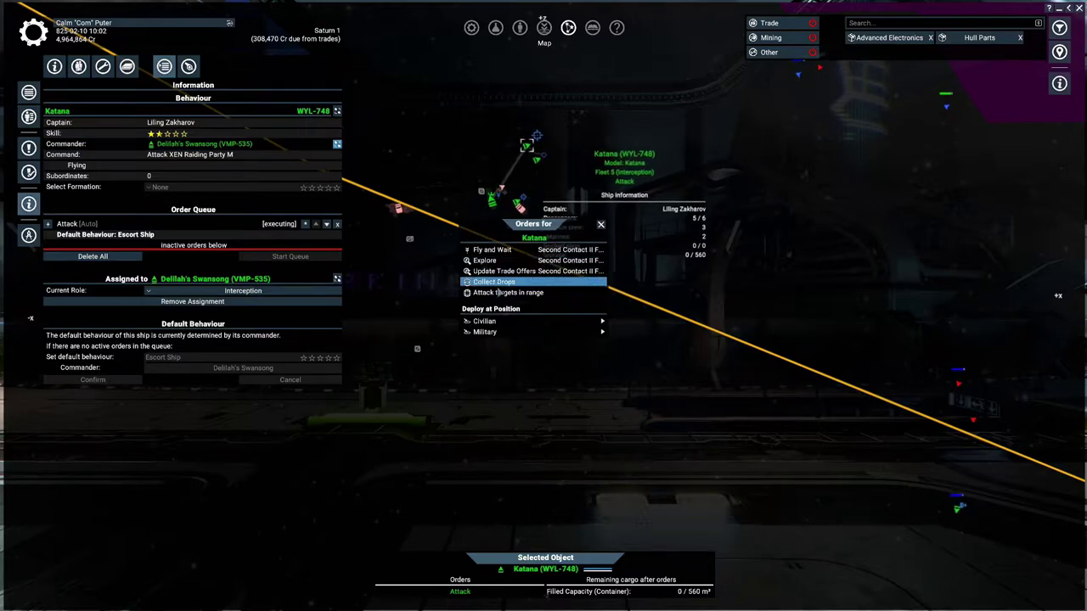
pyautogui.click(494, 281)
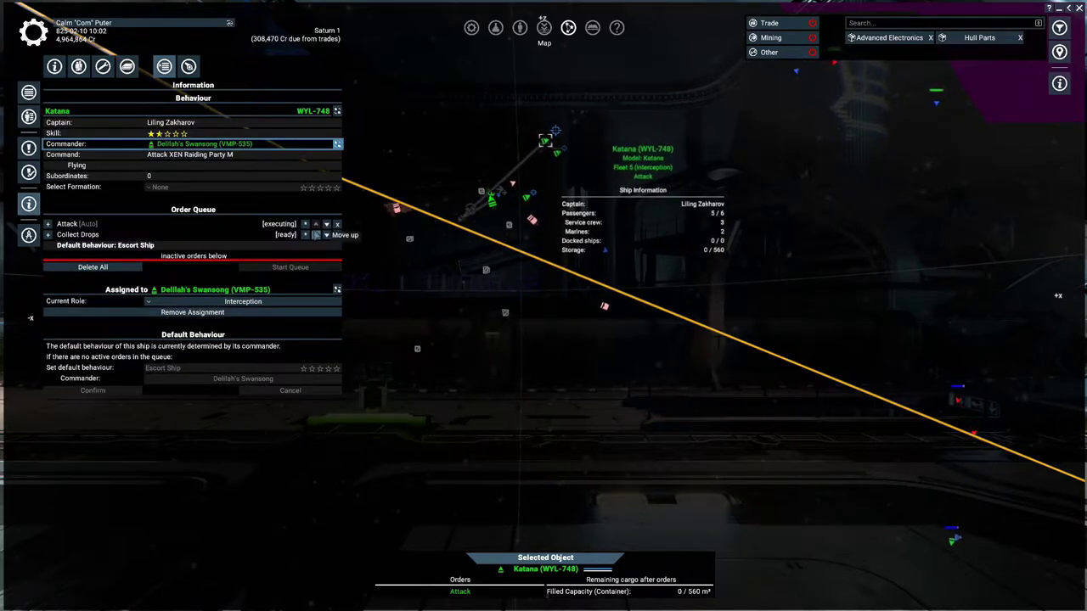
# Reselect Katana WKU-086 and cancel its Flee order
pyautogui.click(659, 418)
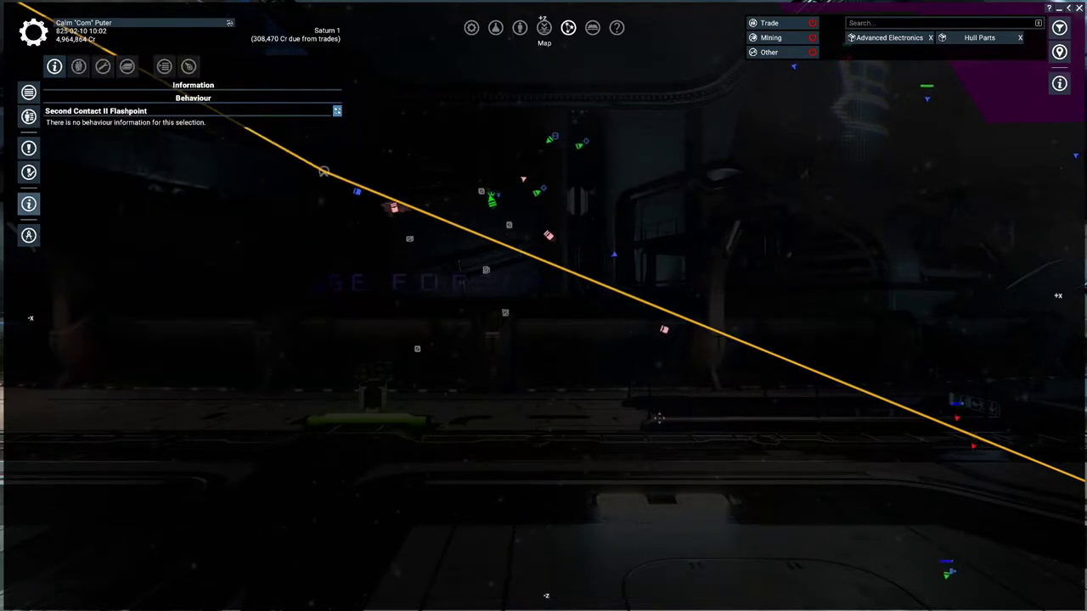
pyautogui.scroll(-3, 842, 422)
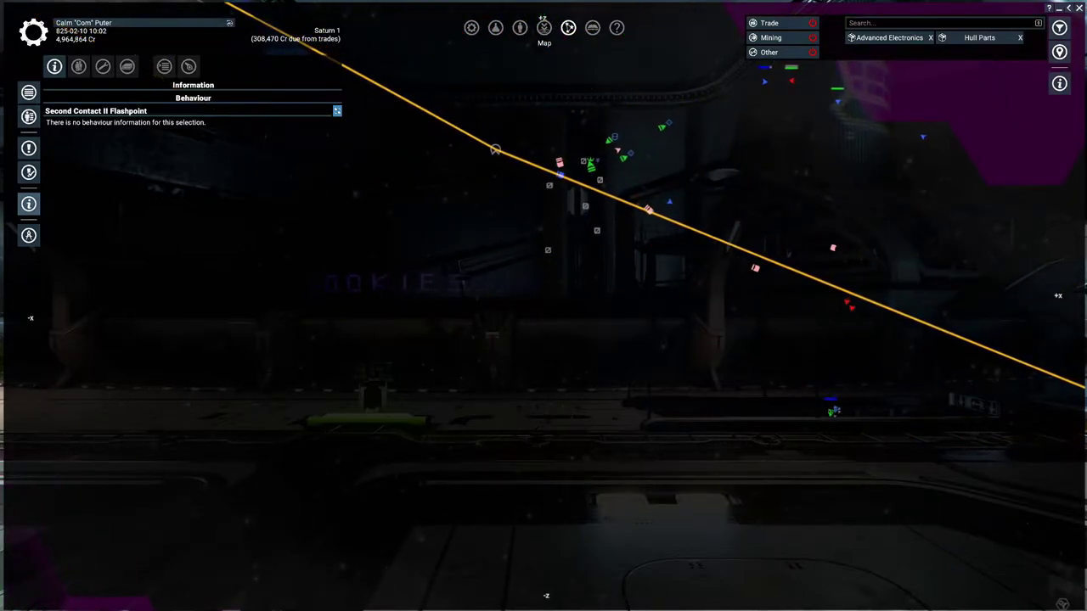
pyautogui.click(829, 427)
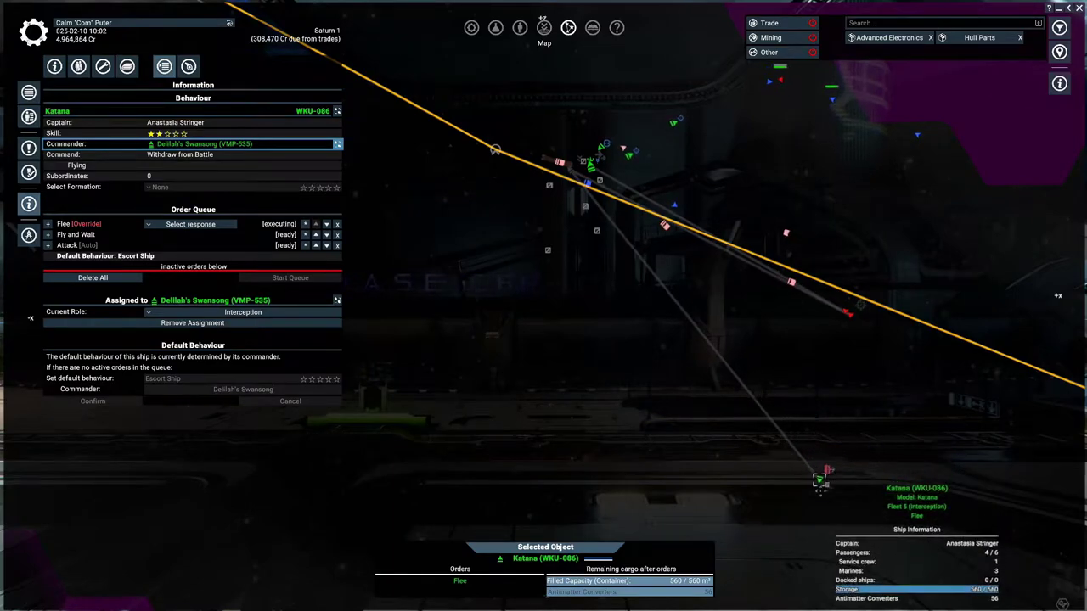
pyautogui.scroll(-2, 811, 562)
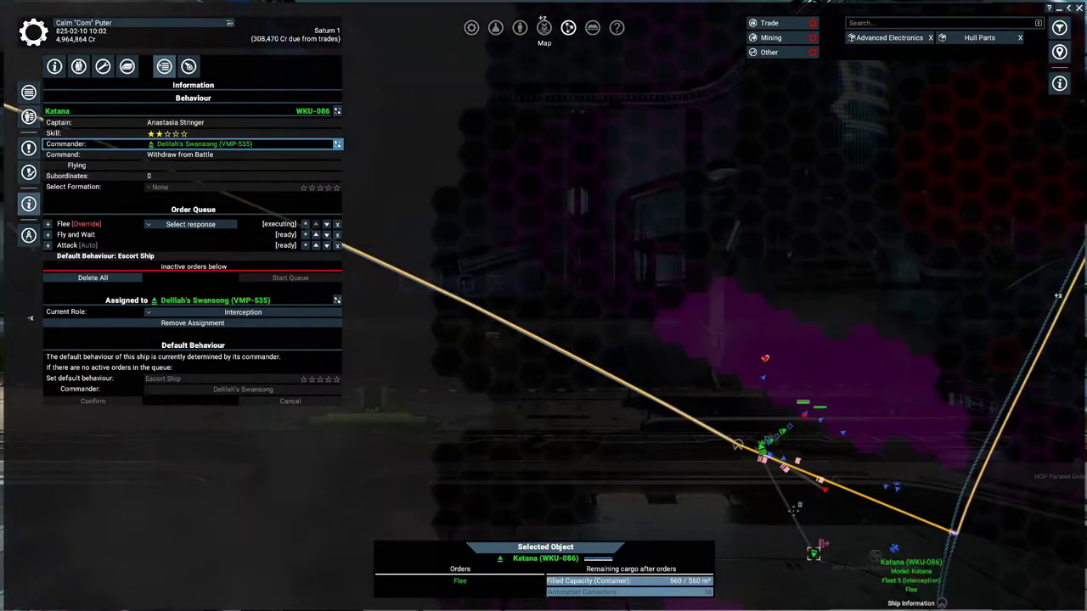
pyautogui.scroll(3, 811, 562)
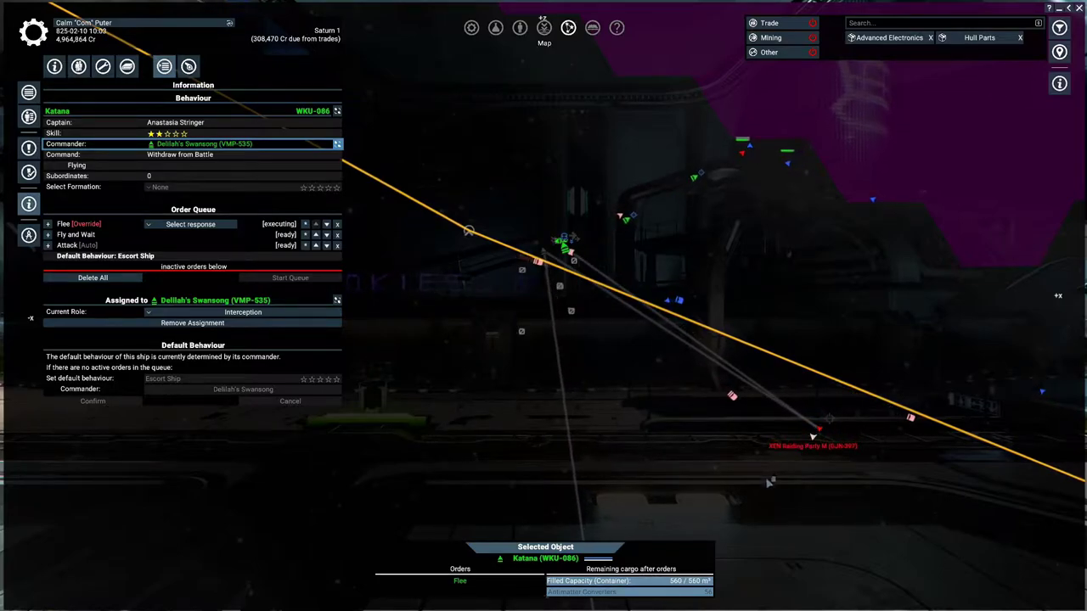
pyautogui.scroll(-3, 579, 445)
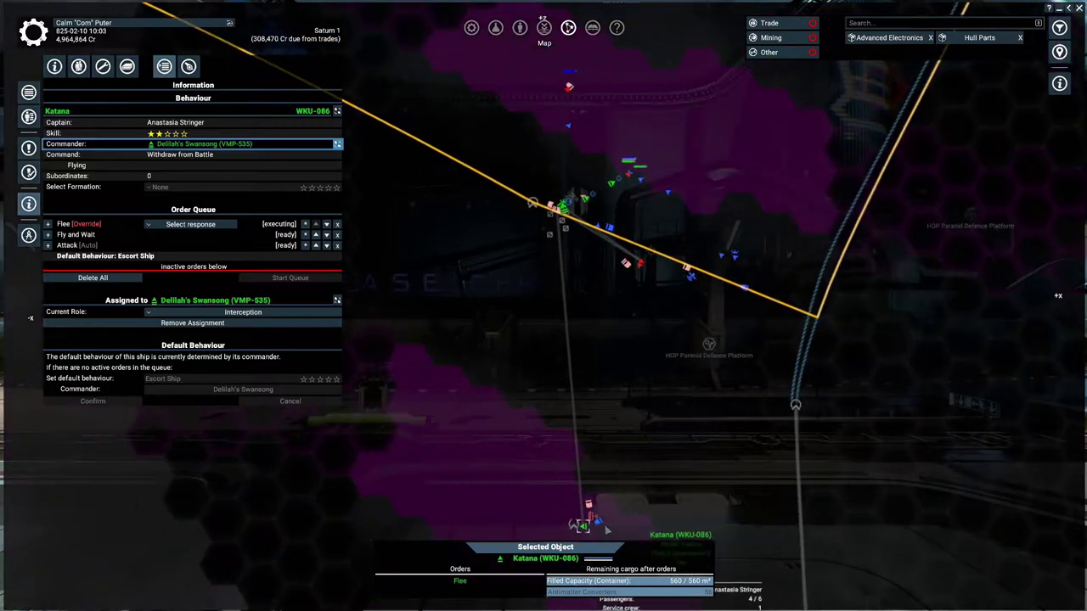
pyautogui.moveTo(617, 359); pyautogui.dragTo(617, 248)
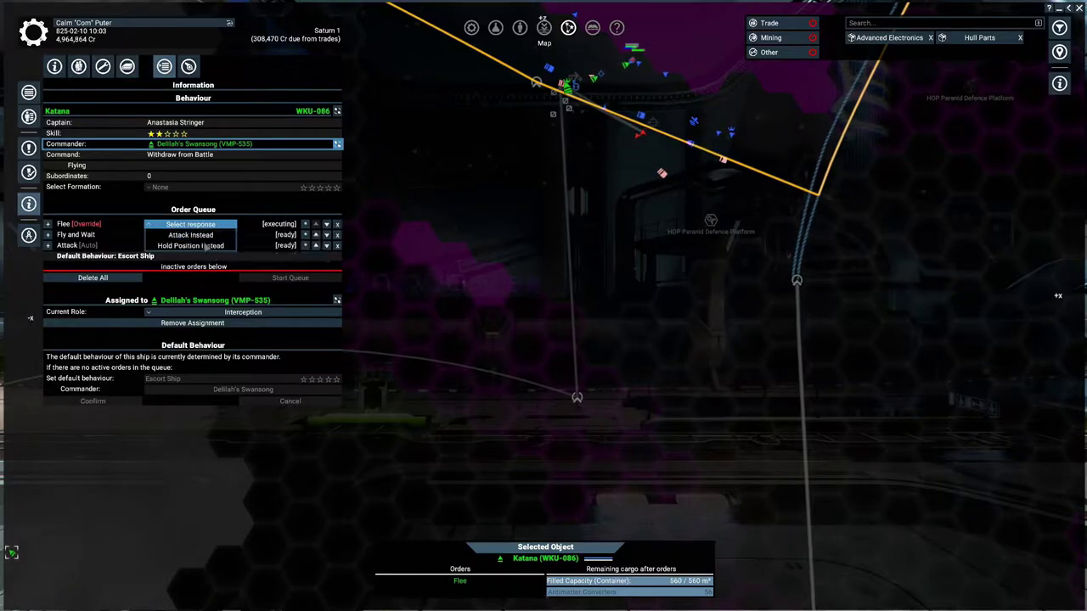
pyautogui.moveTo(338, 224)
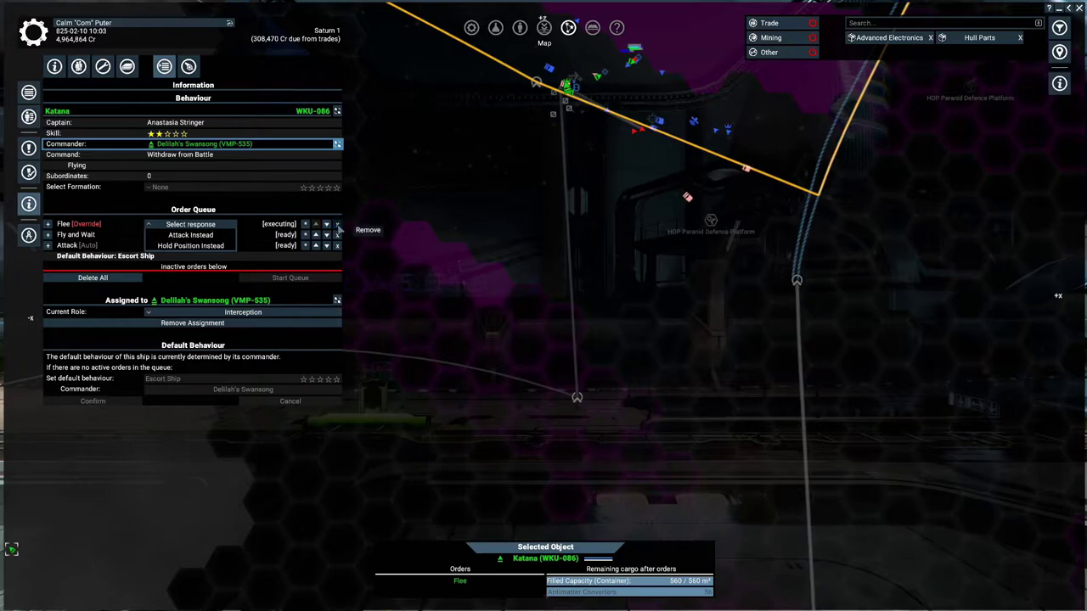
pyautogui.click(338, 224)
pyautogui.scroll(3, 552, 254)
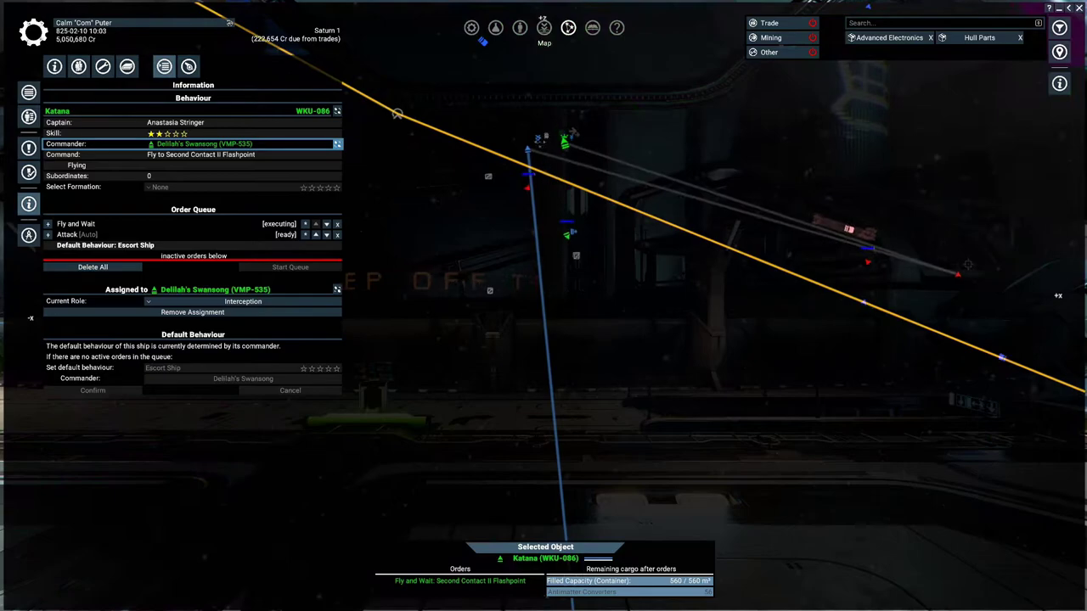
# Inspect Delilah's Swansong and XEN Raiding Party M, then return to the docking menu
pyautogui.click(550, 180)
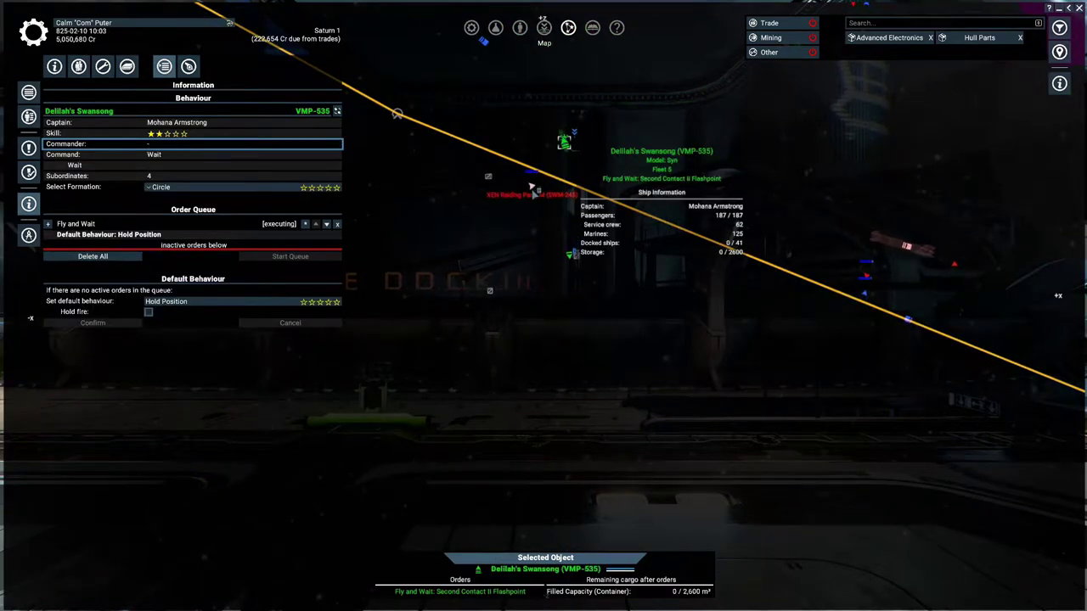
pyautogui.click(533, 185)
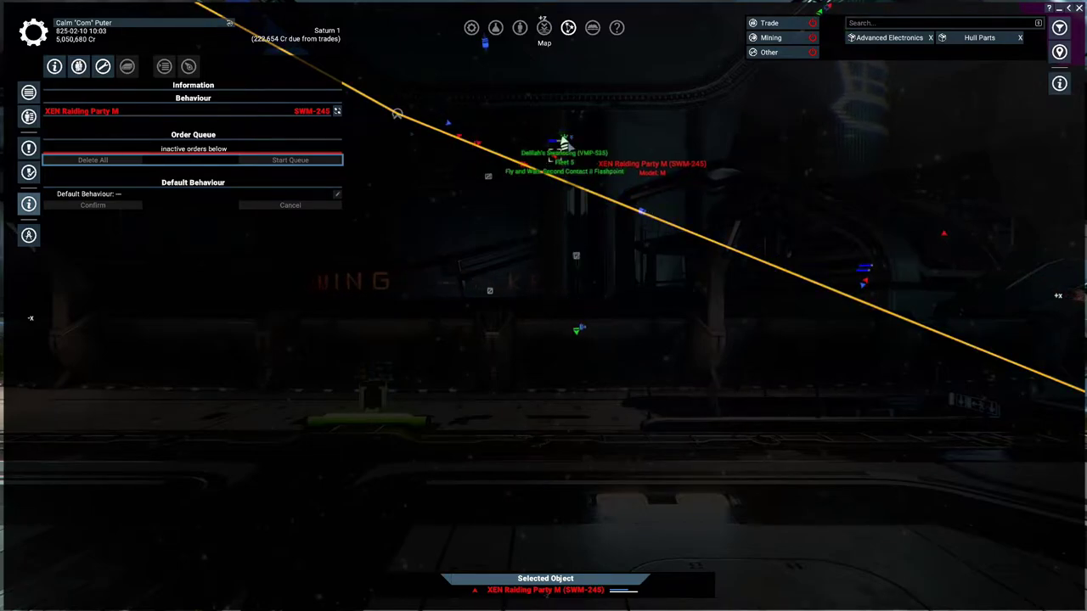
pyautogui.moveTo(563, 144); pyautogui.dragTo(669, 305)
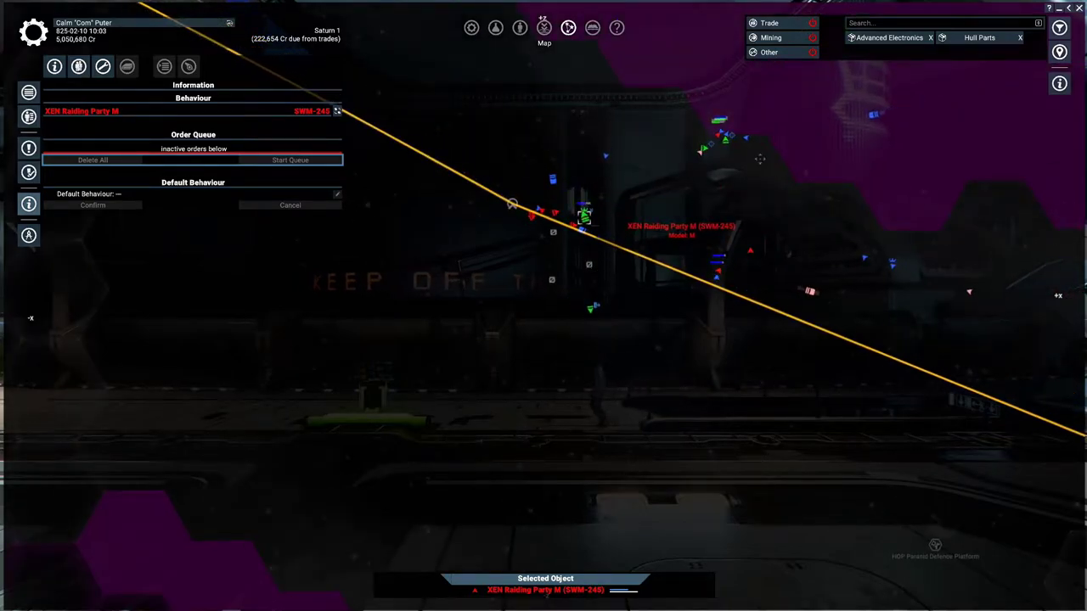
pyautogui.press('Escape')
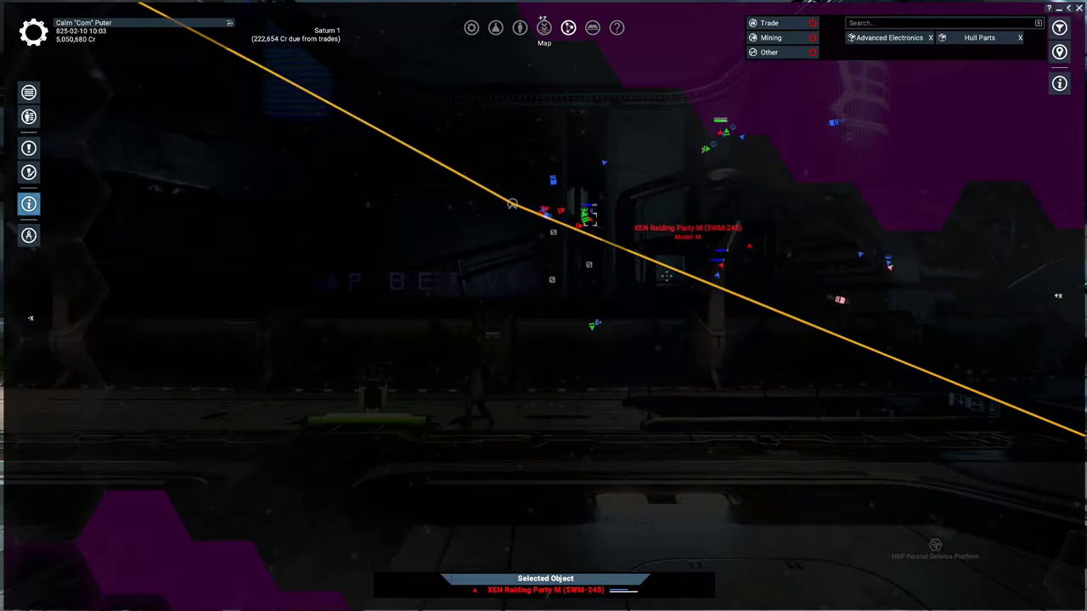
pyautogui.press('Escape')
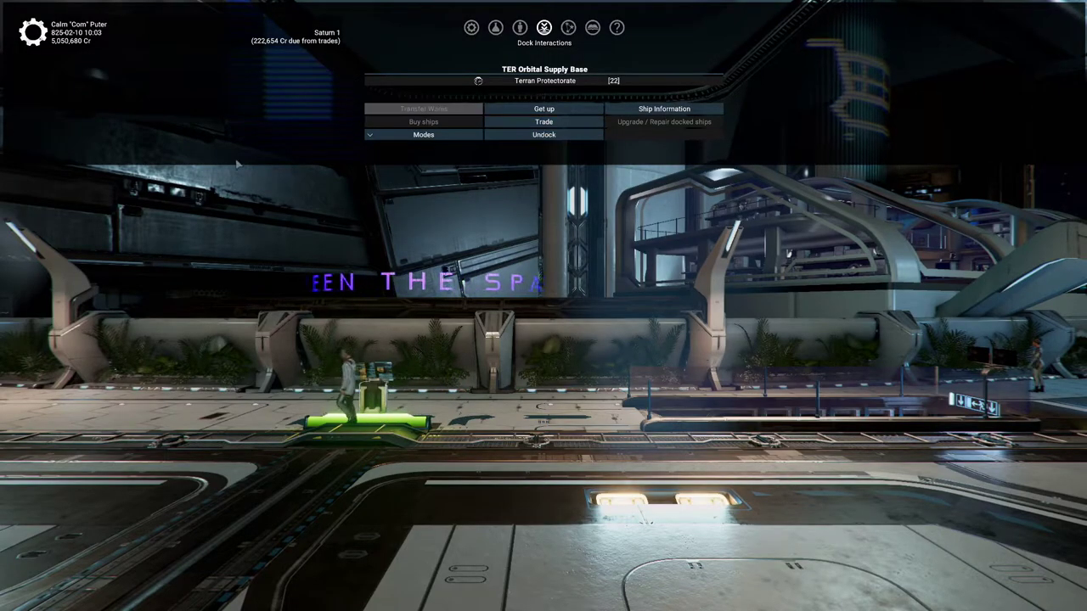
# Open the Kukri's information panel from the galaxy map
pyautogui.click(569, 28)
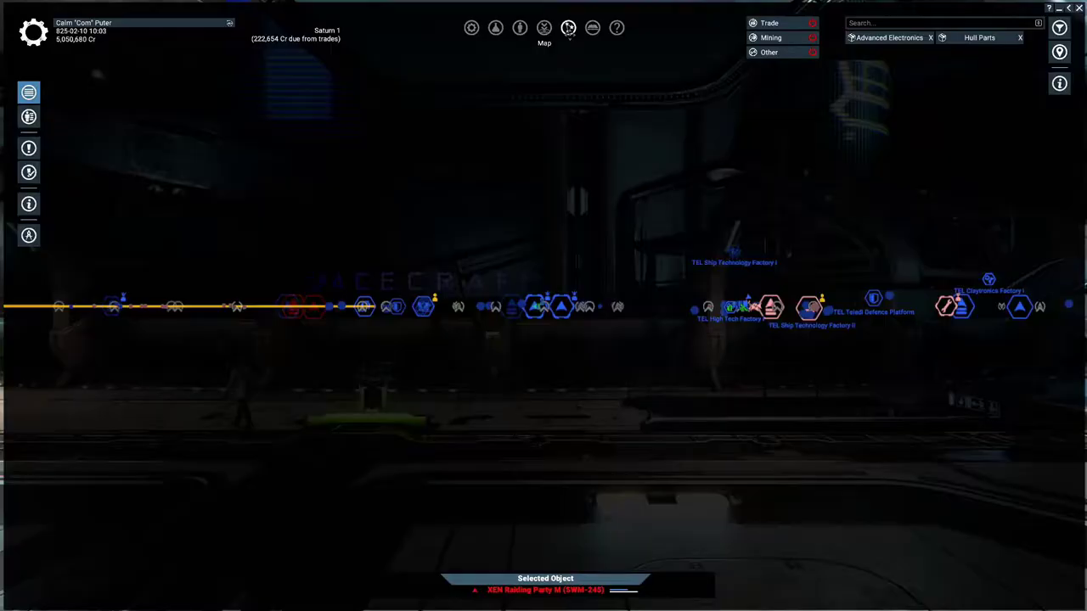
pyautogui.scroll(2, 558, 342)
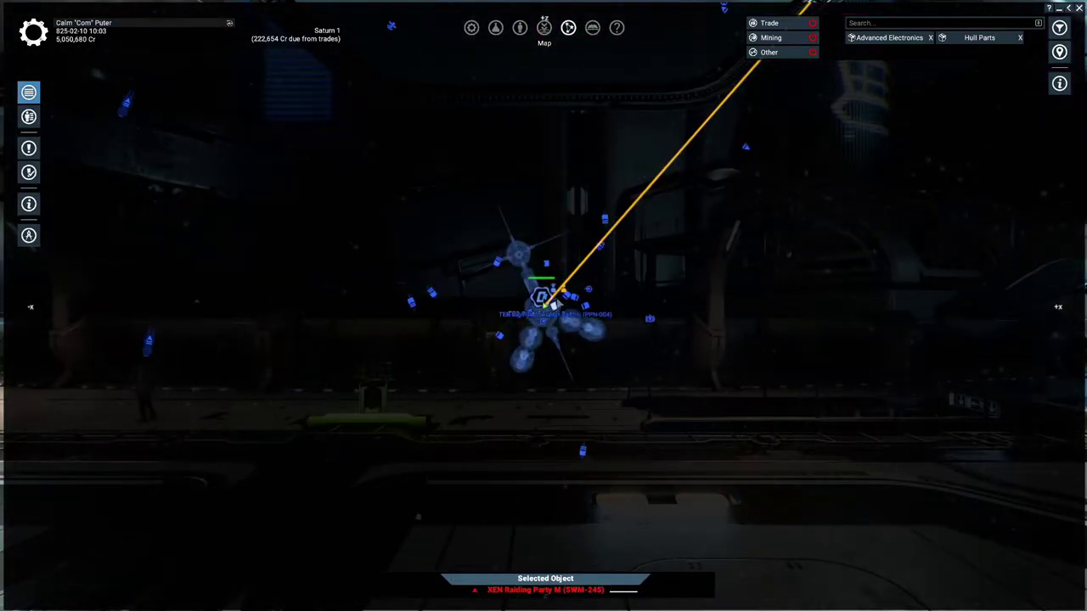
pyautogui.rightClick(544, 304)
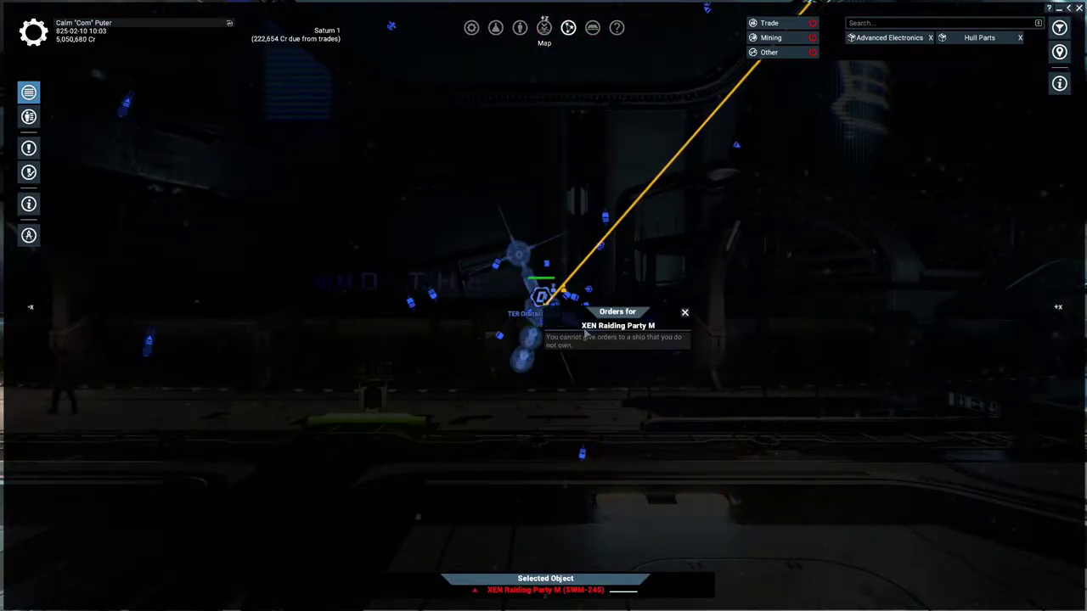
pyautogui.click(504, 345)
pyautogui.click(545, 305)
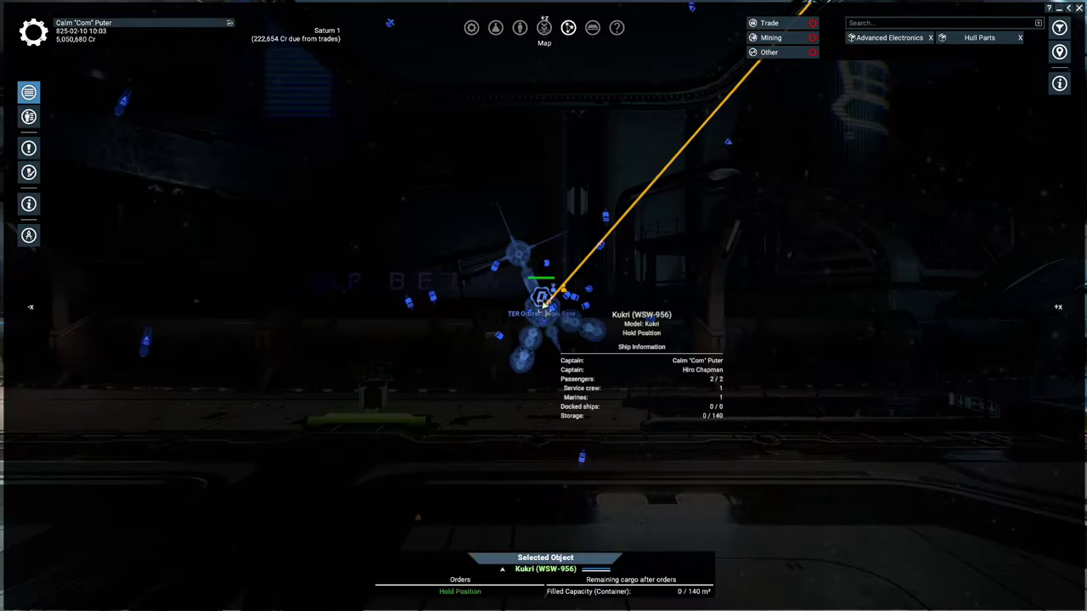
pyautogui.rightClick(545, 303)
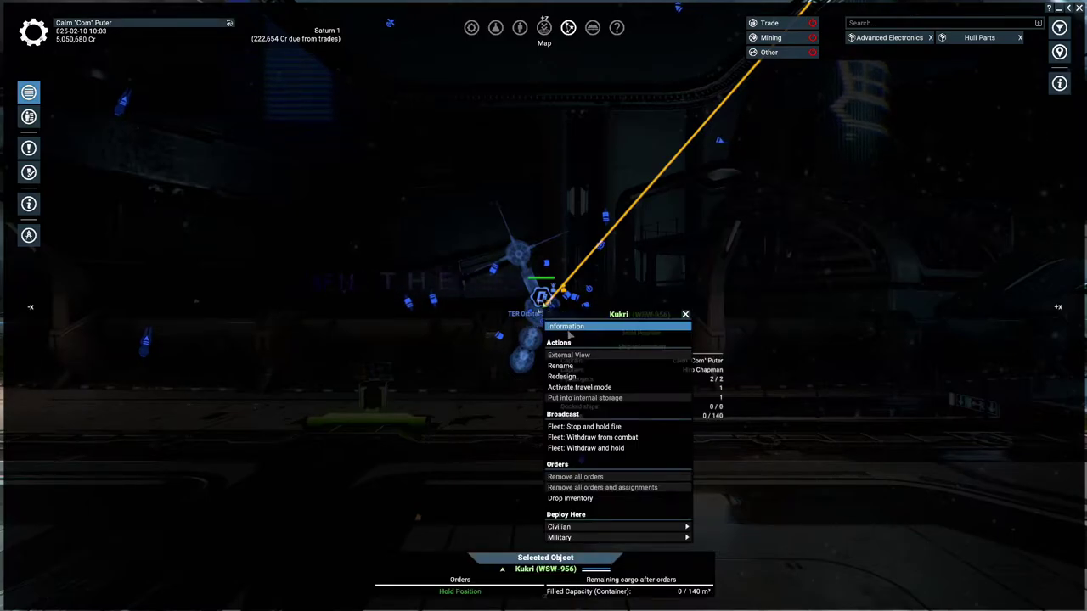
pyautogui.click(567, 327)
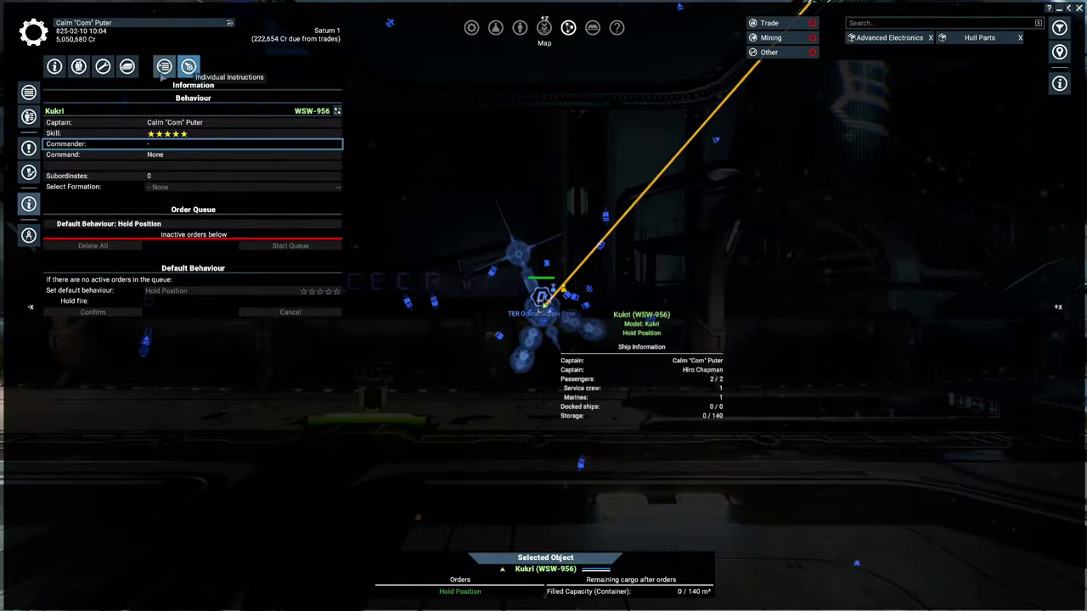
# Close the map and get up from the Kukri's pilot seat
pyautogui.press('m')
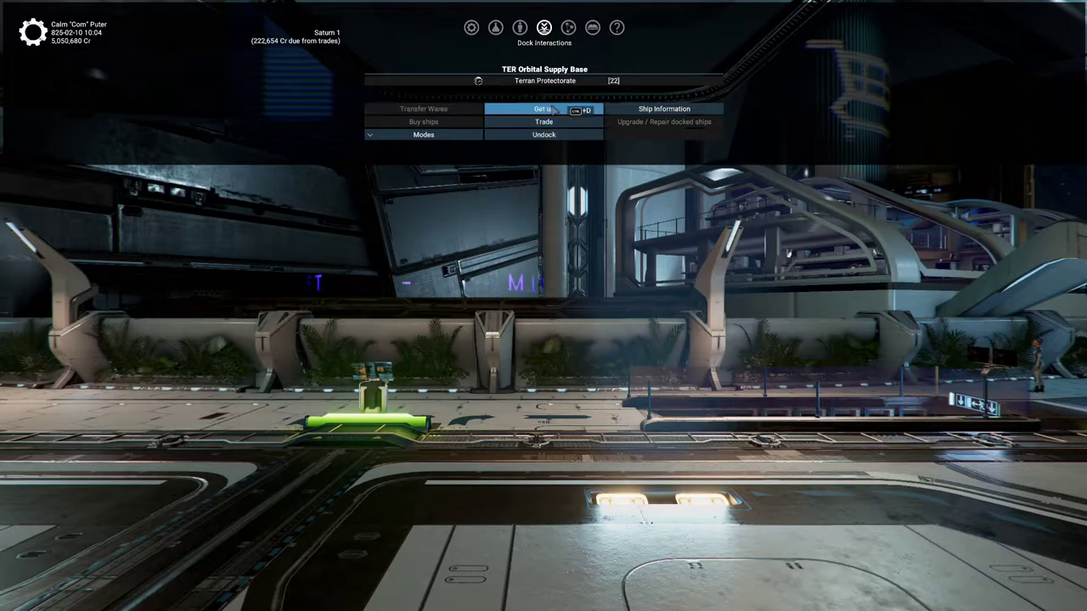
pyautogui.click(544, 128)
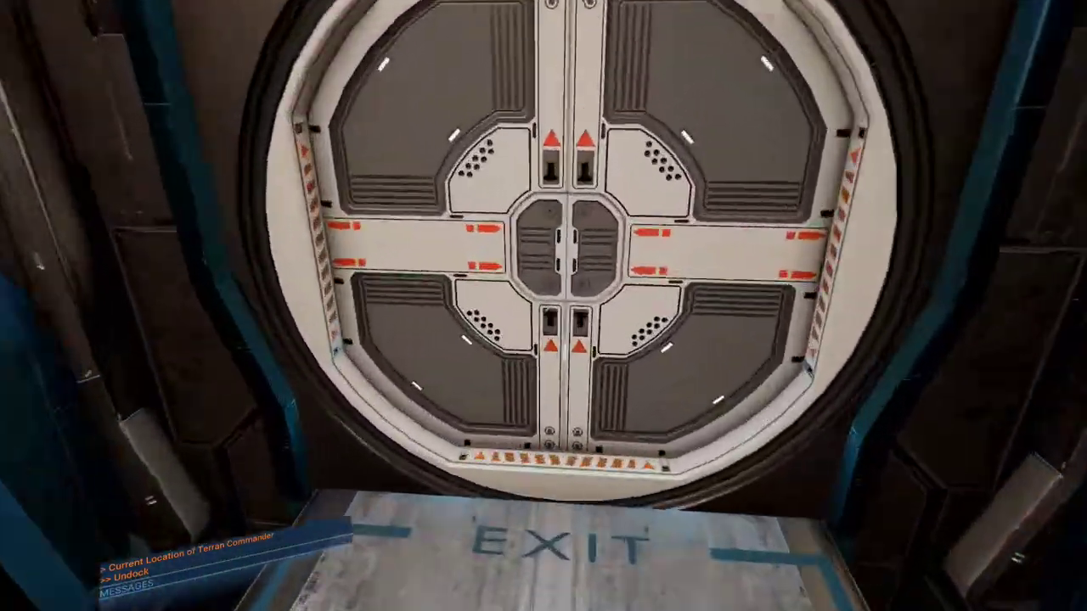
pyautogui.press('f')
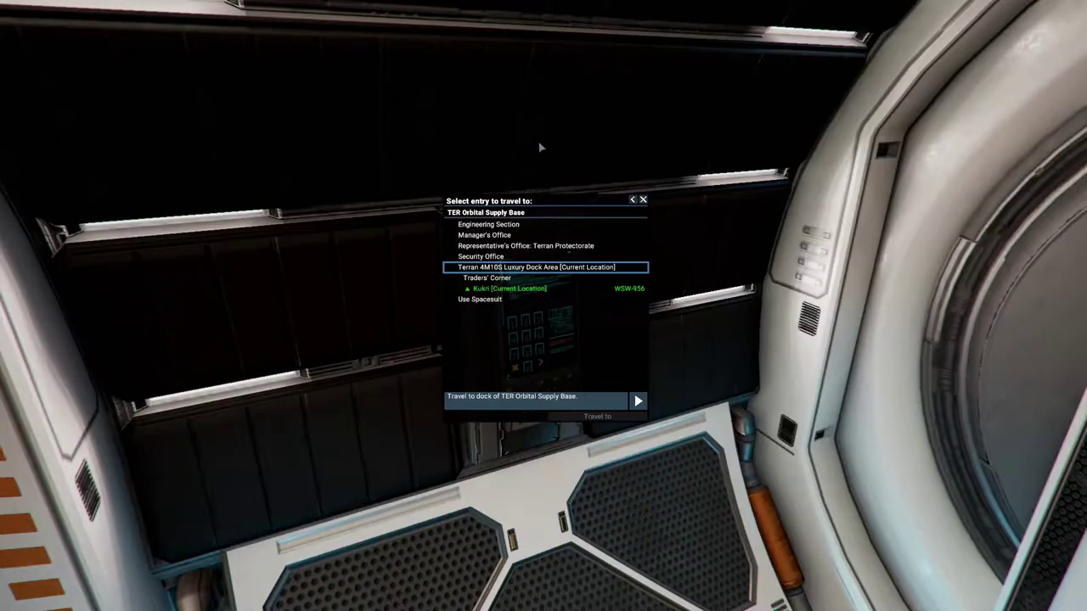
pyautogui.press('Escape')
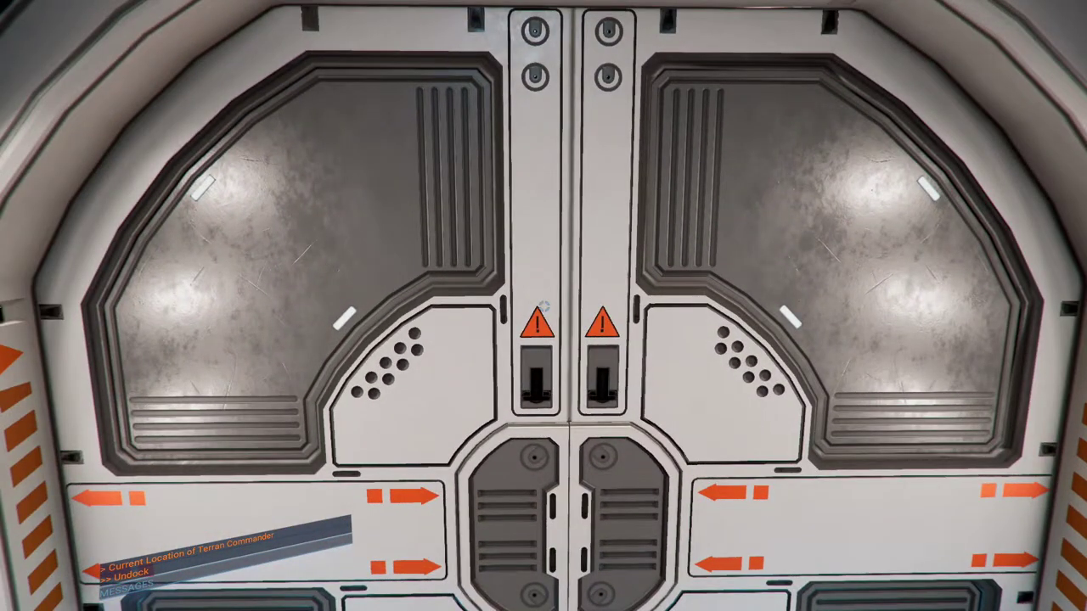
# Walk through the corridor and hub room to the faction representative and talk to her
pyautogui.press('w')
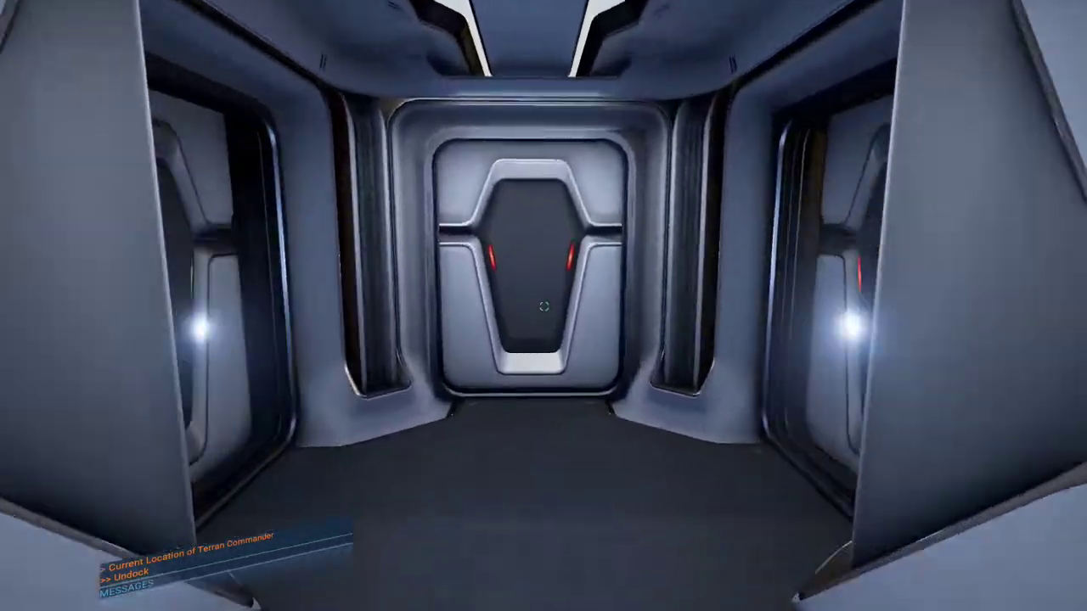
pyautogui.press('w')
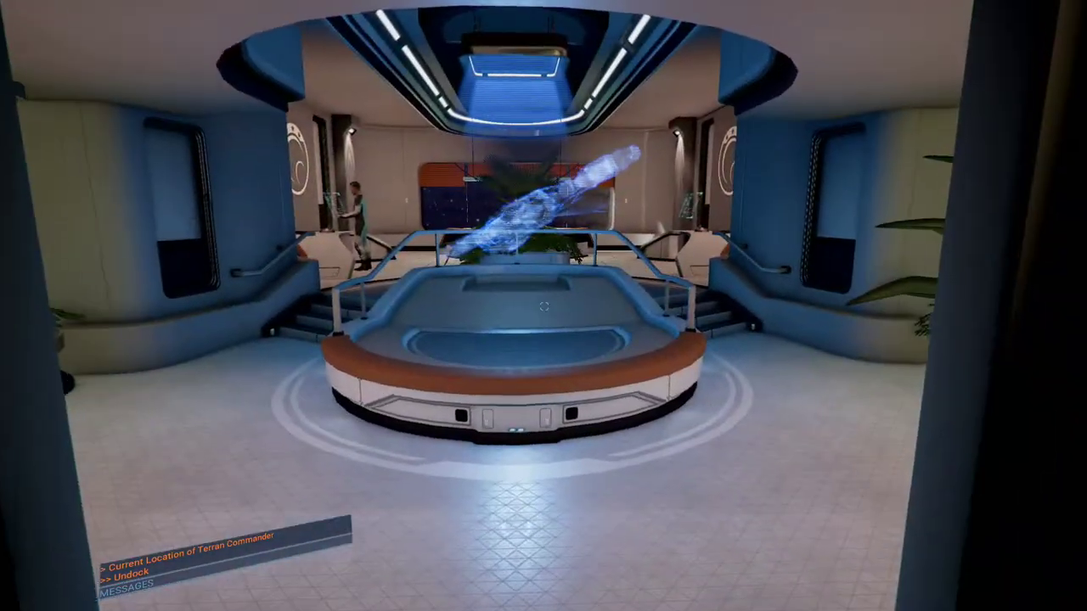
pyautogui.press('w')
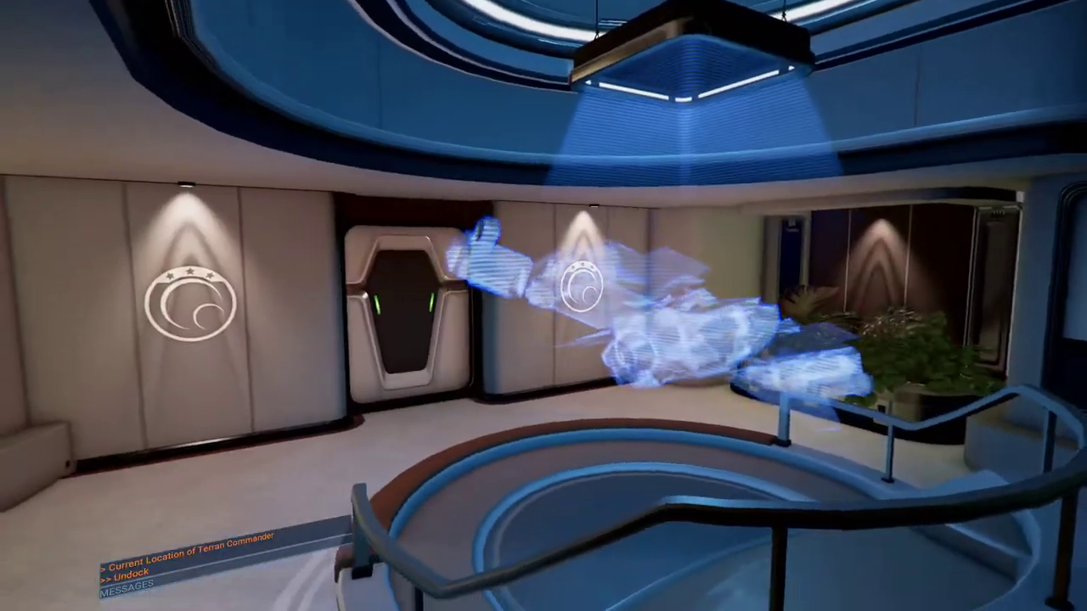
pyautogui.press('w')
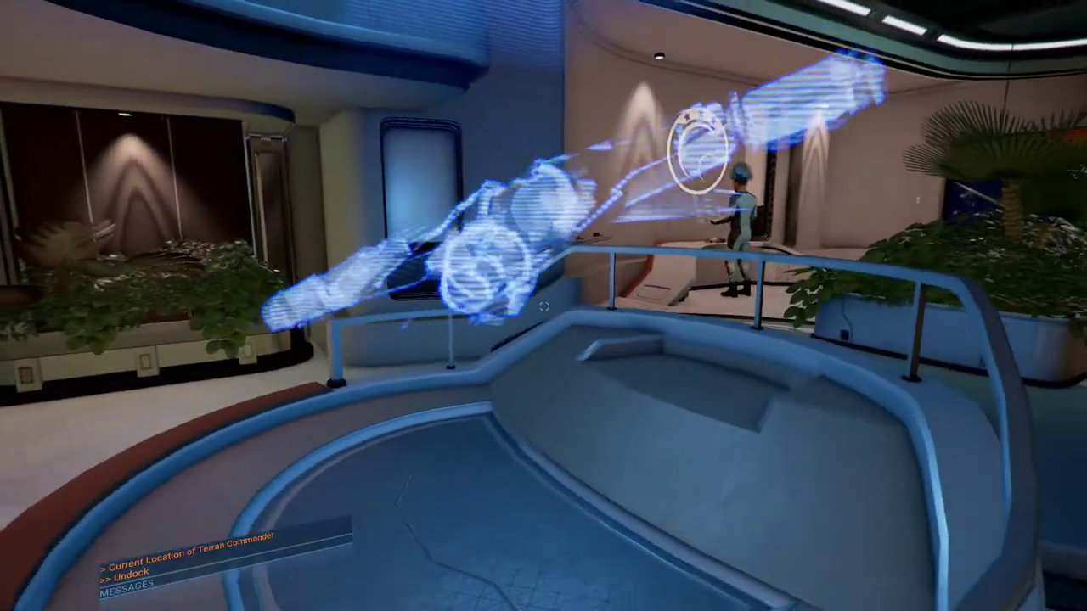
pyautogui.press('w')
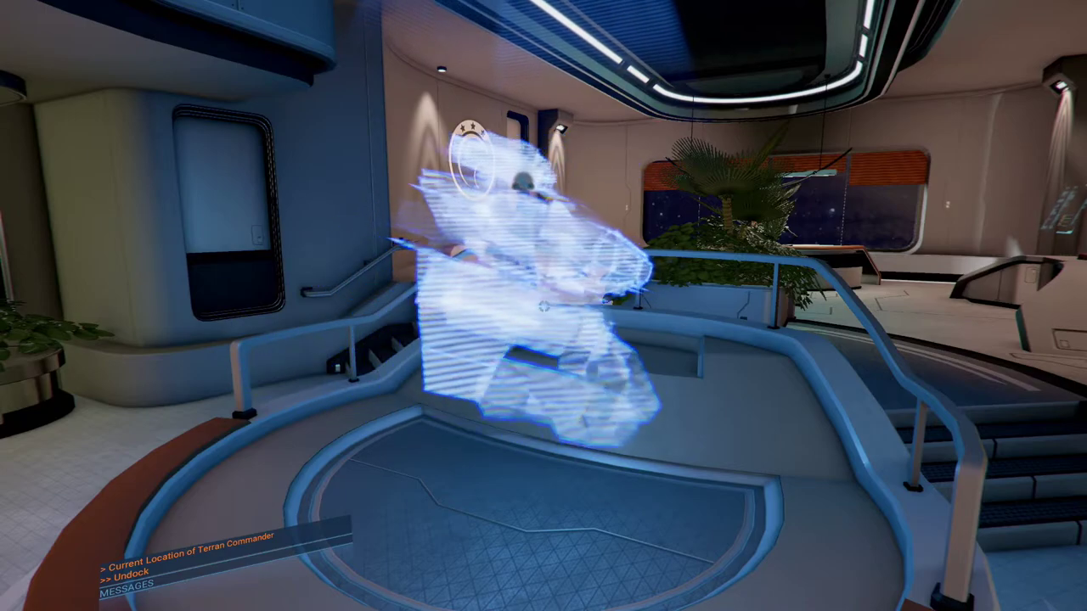
pyautogui.press('d')
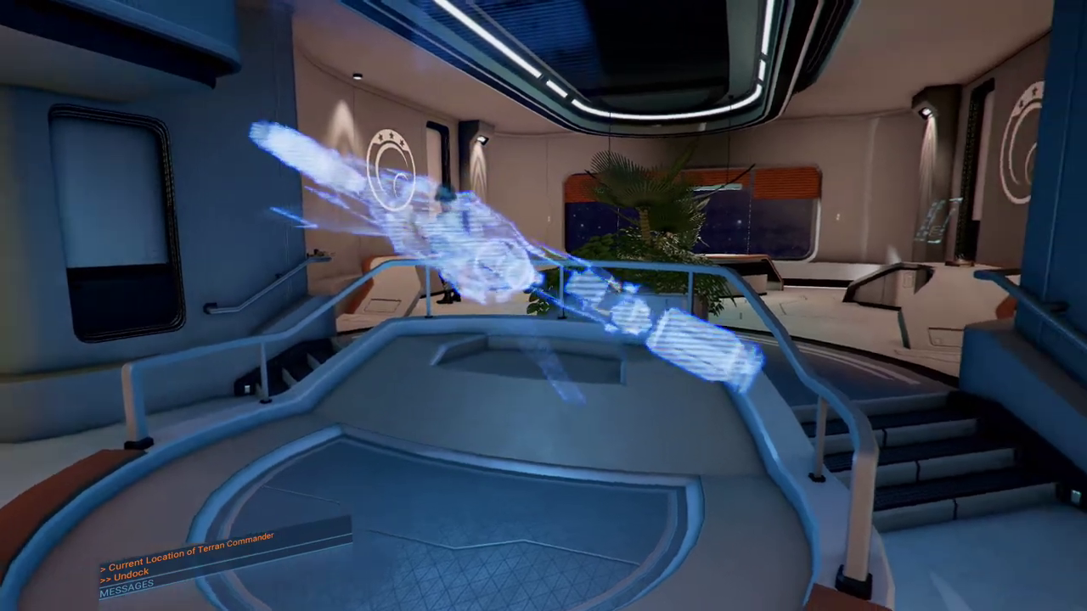
pyautogui.press('w')
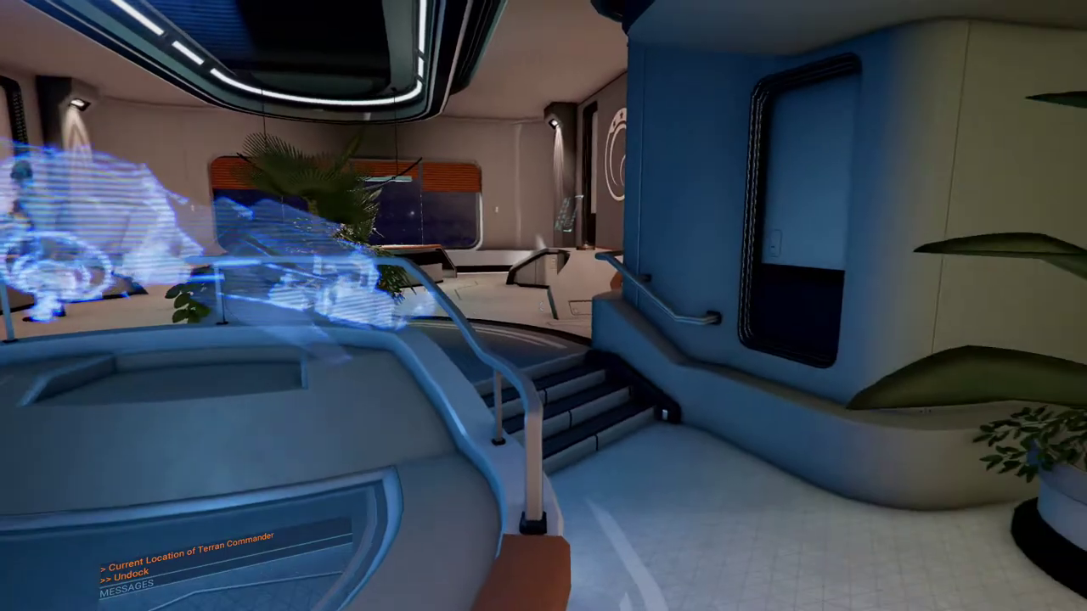
pyautogui.press('e')
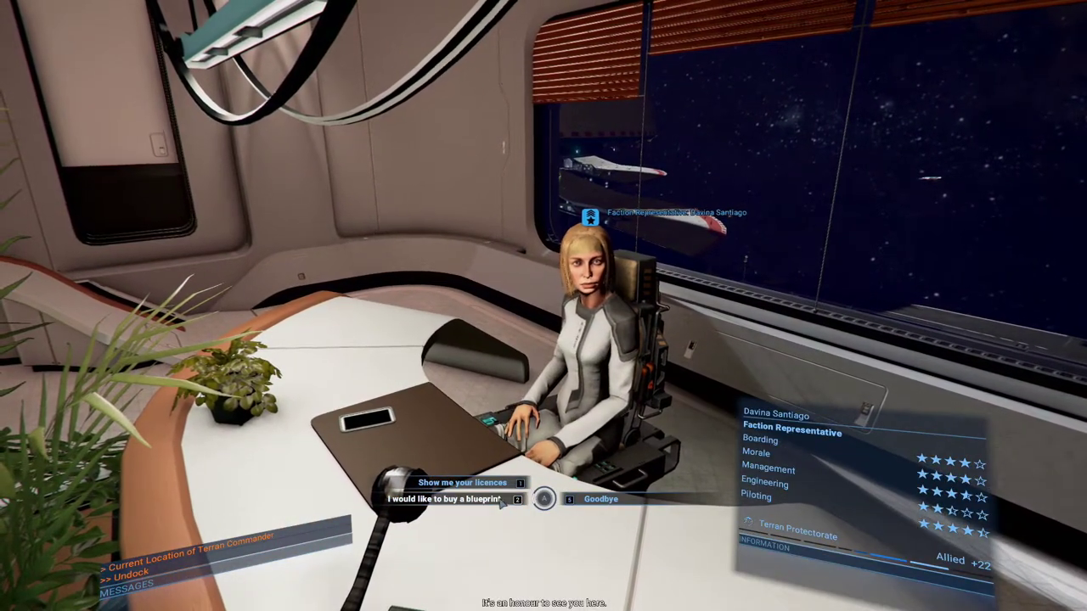
# View Davina Santiago's Terran licences, then ask her to sell a blueprint
pyautogui.click(501, 491)
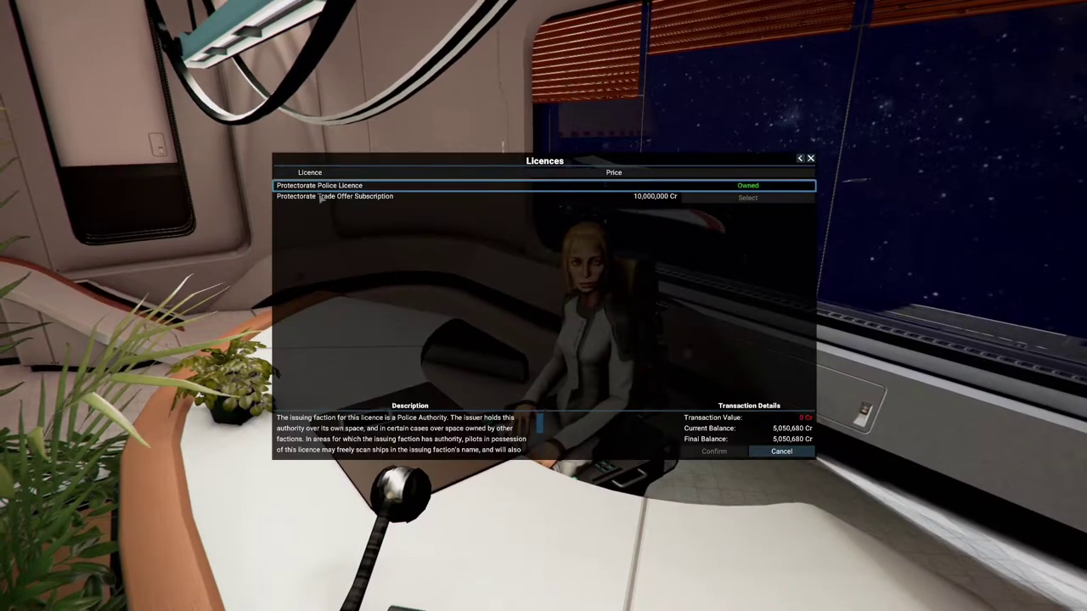
pyautogui.press('Escape')
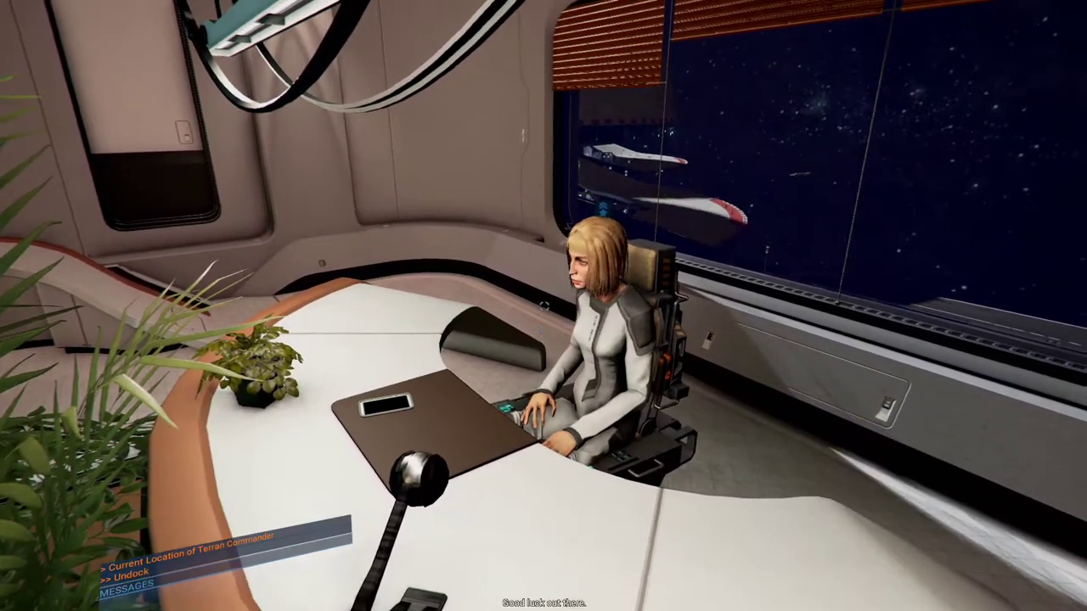
pyautogui.press('2')
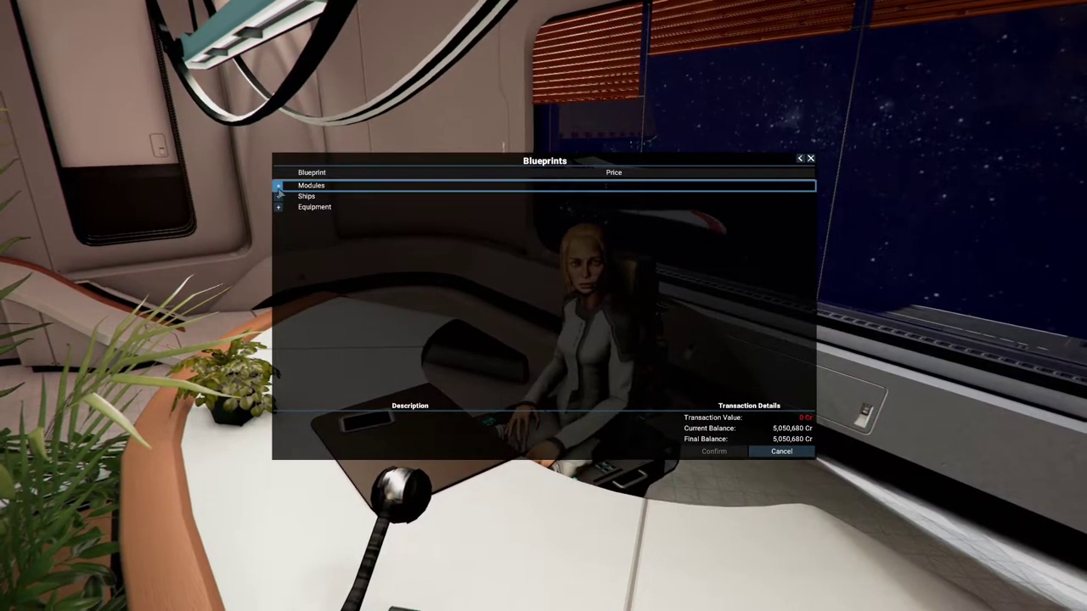
# Select the Terran L Solid Storage and L Container Storage blueprints
pyautogui.click(278, 186)
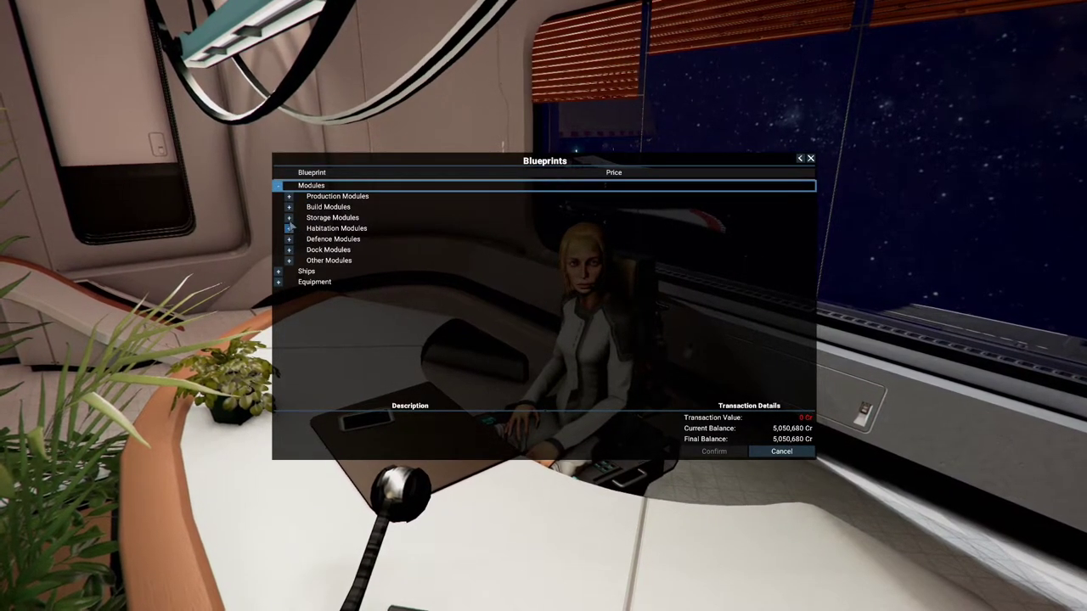
pyautogui.click(289, 218)
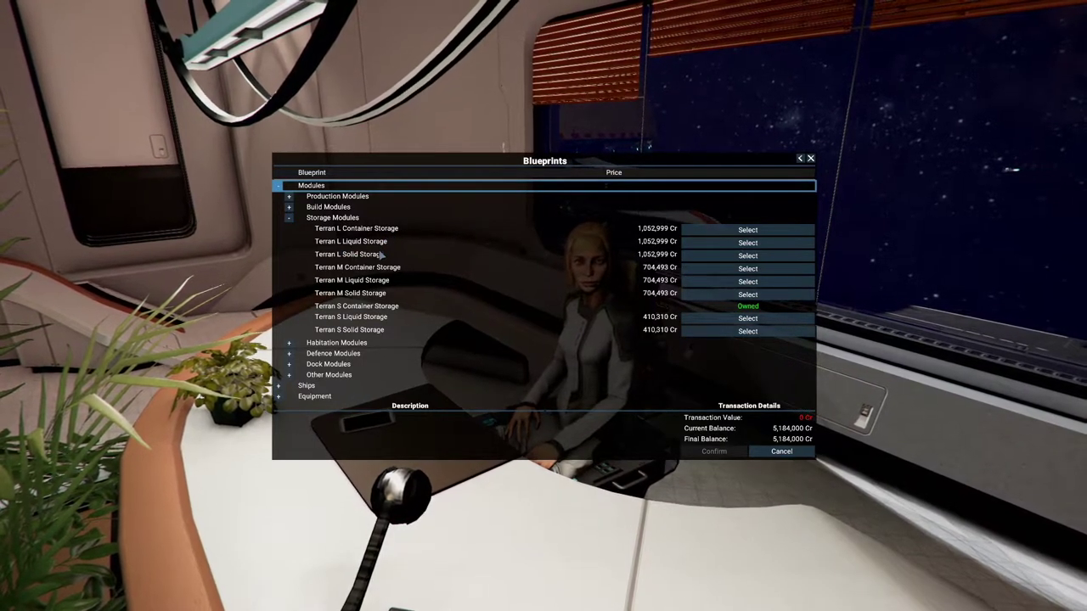
pyautogui.click(688, 256)
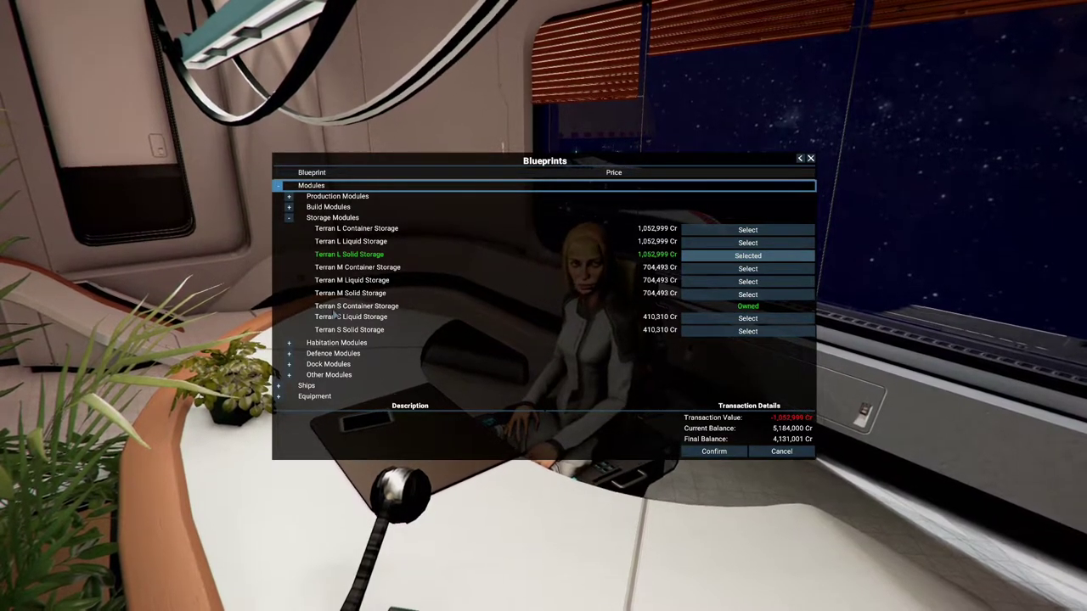
pyautogui.click(728, 229)
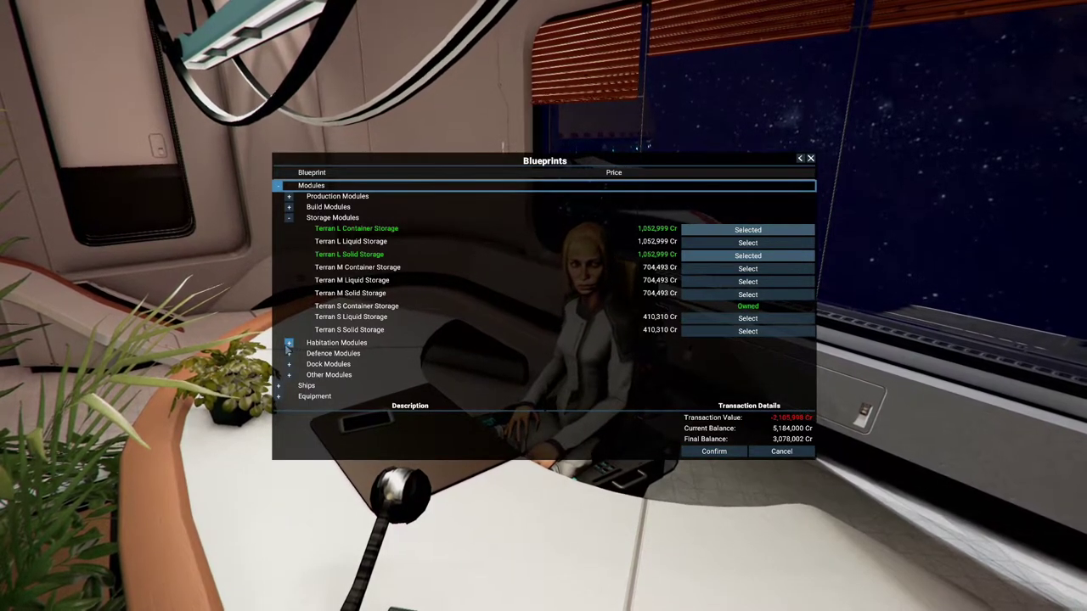
# Browse Habitation, Build and Dock module blueprints, then confirm the 2,105,998 Cr purchase
pyautogui.click(289, 343)
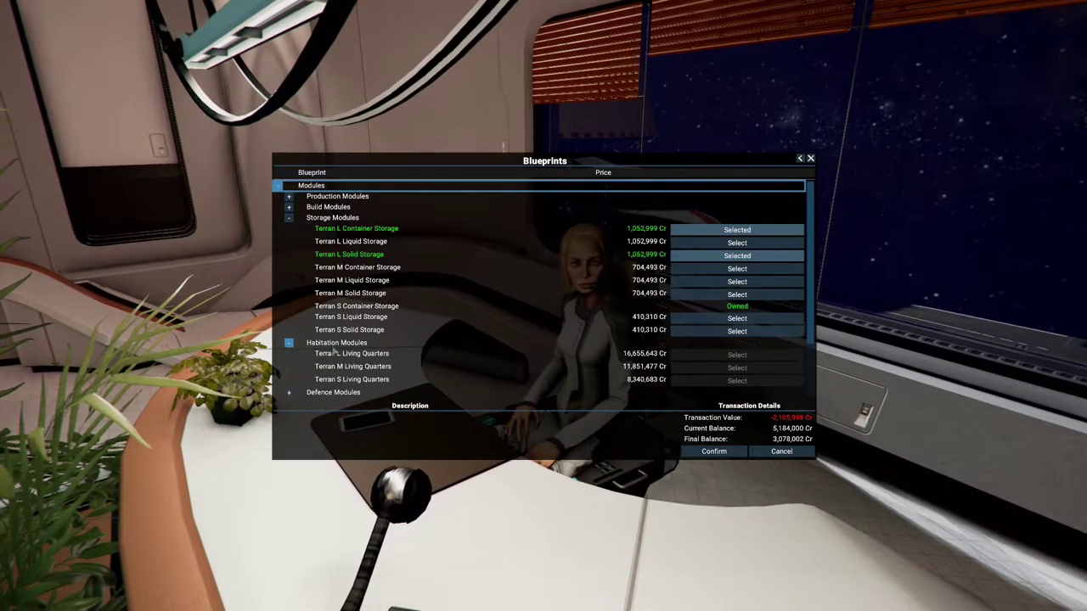
pyautogui.click(289, 343)
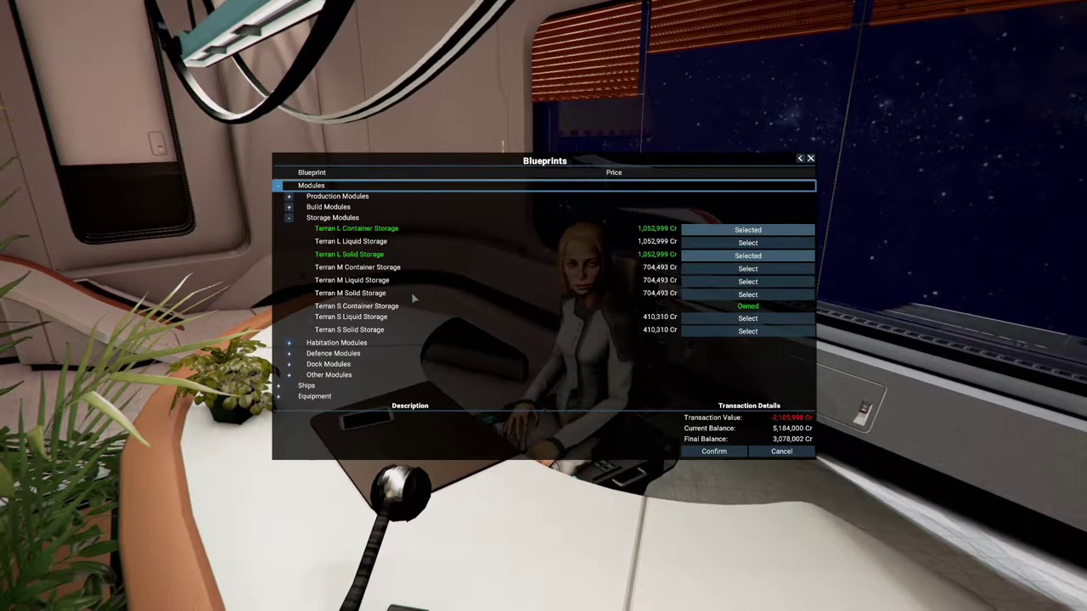
pyautogui.click(290, 208)
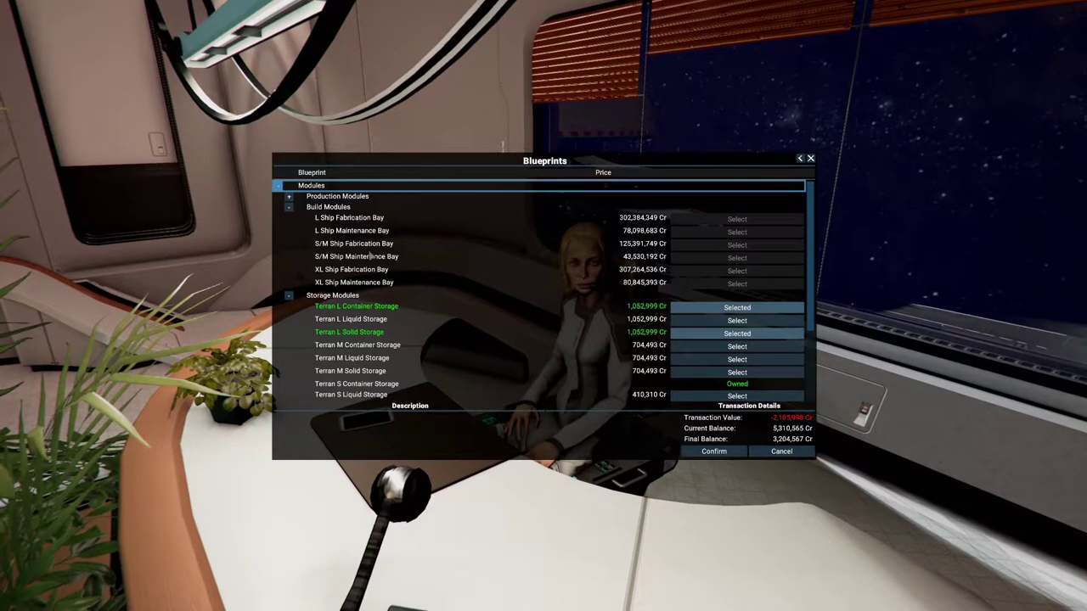
pyautogui.click(288, 207)
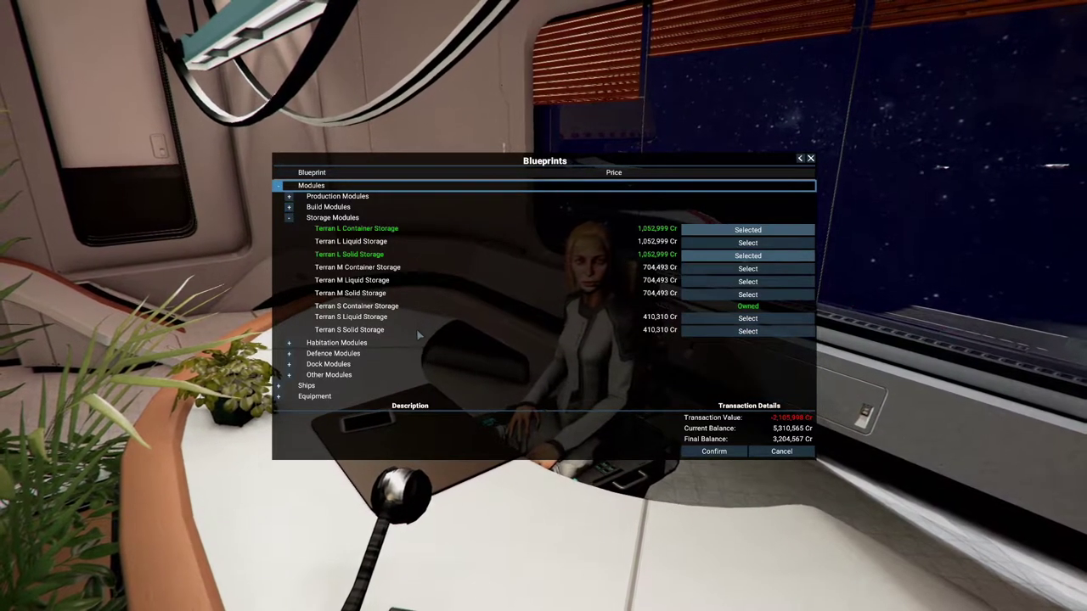
pyautogui.click(289, 364)
pyautogui.scroll(-3, 454, 365)
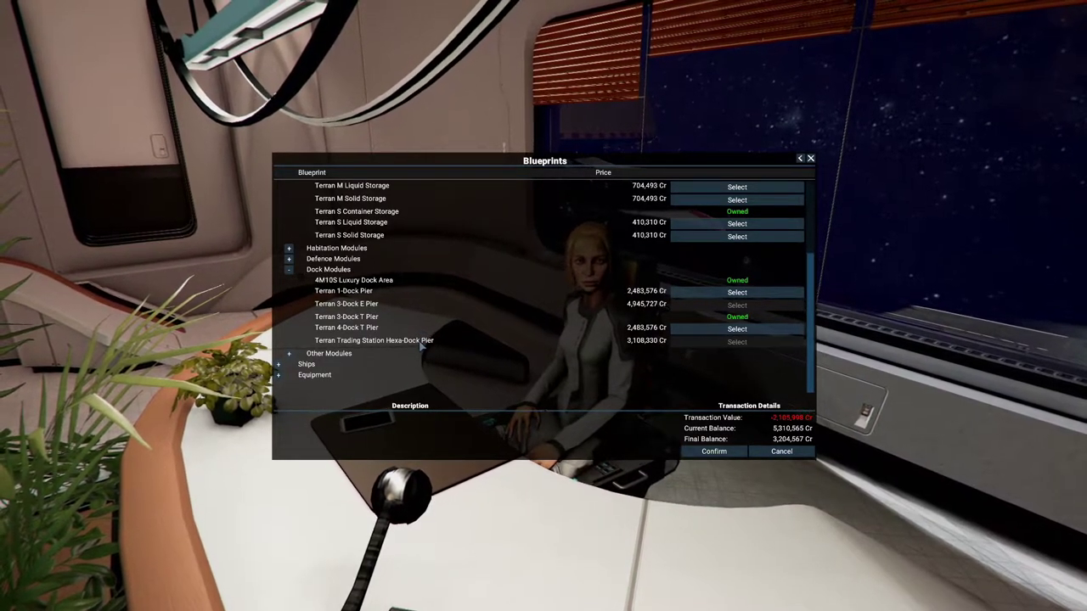
pyautogui.click(361, 328)
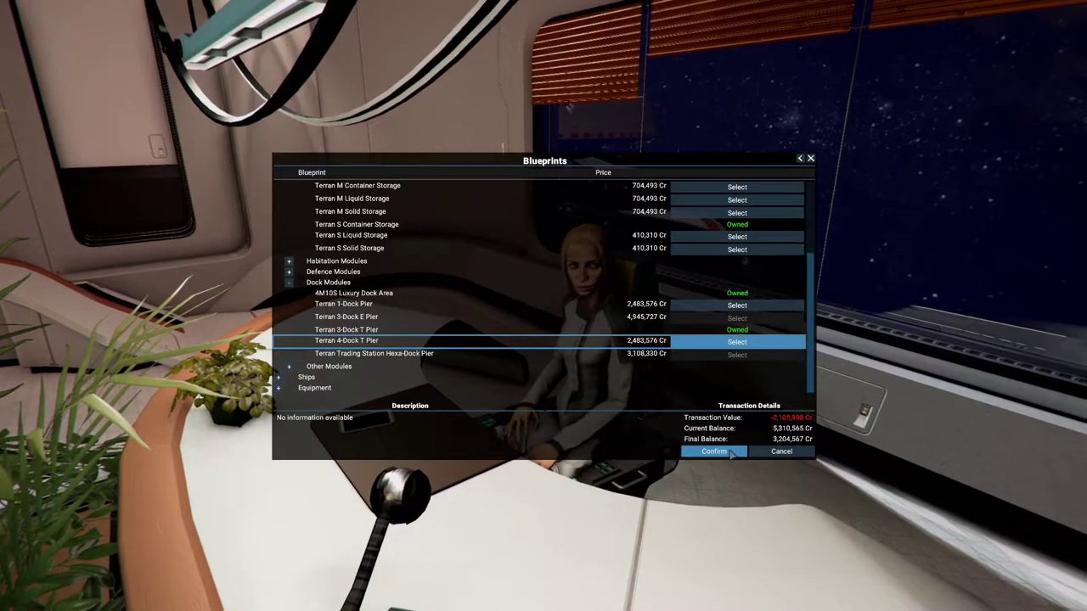
pyautogui.click(713, 452)
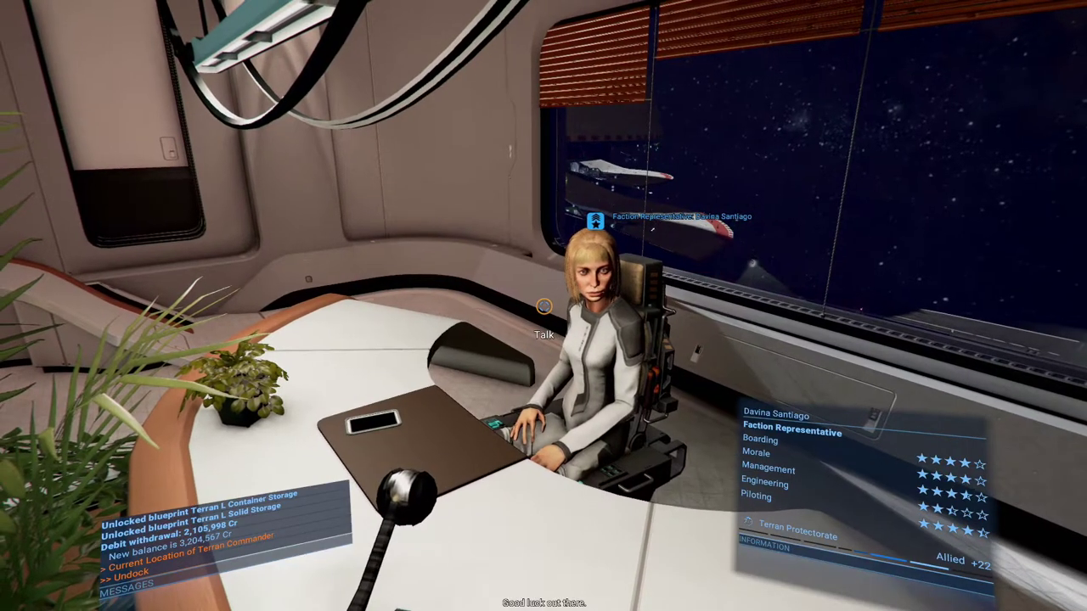
# Walk through the lobby and airlock into the transporter room
pyautogui.press('w')
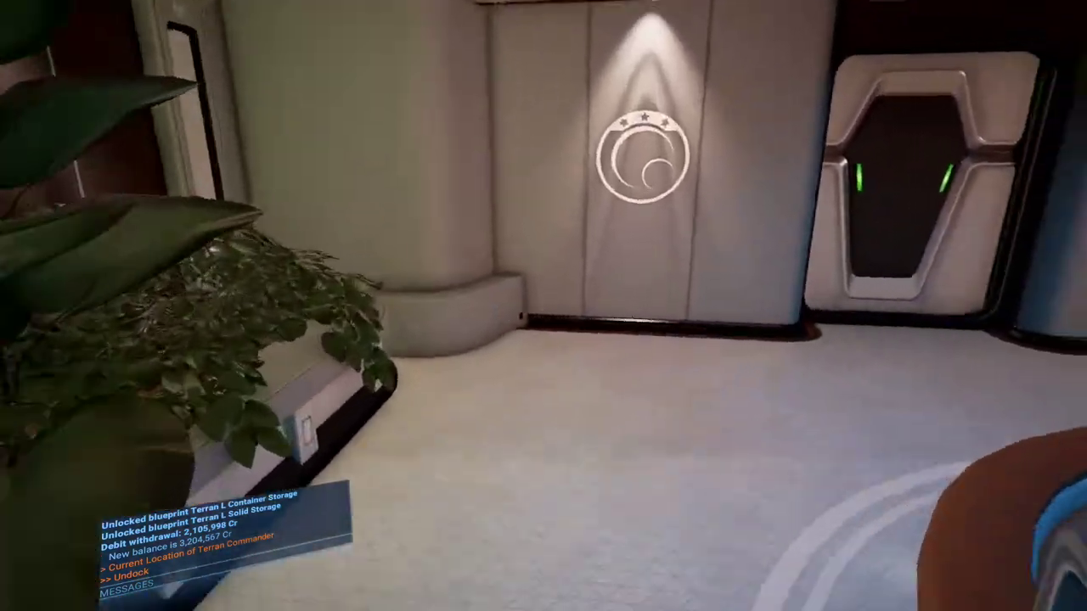
pyautogui.press('w')
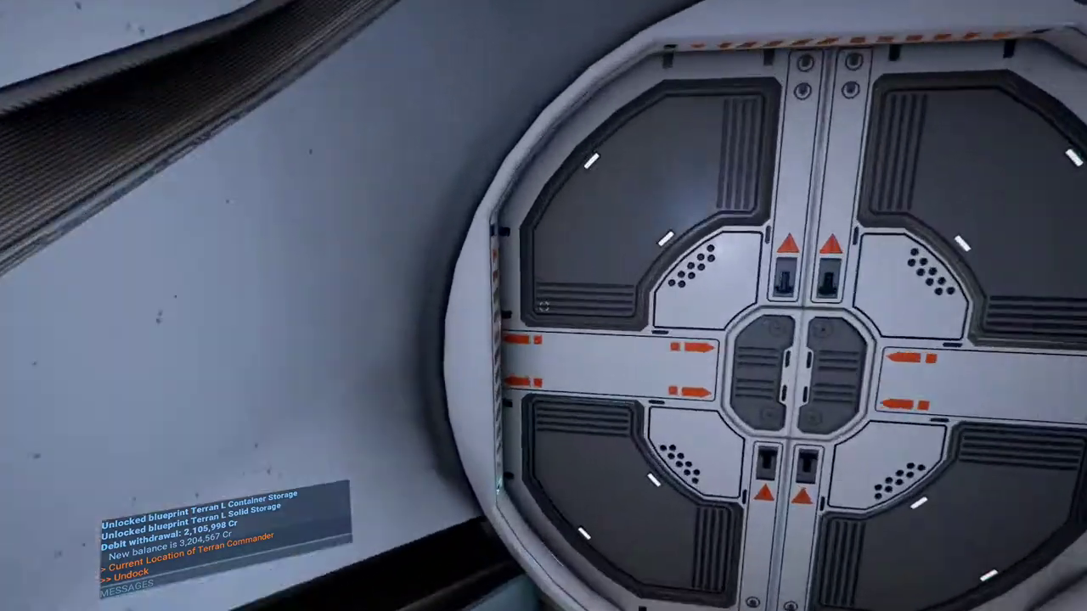
pyautogui.press('w')
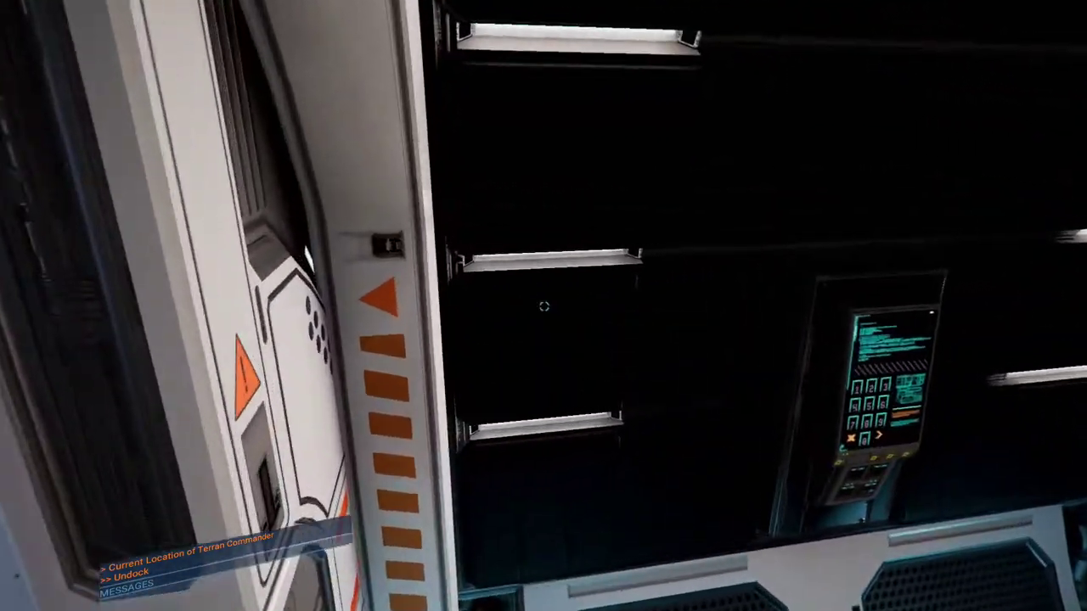
pyautogui.press('f')
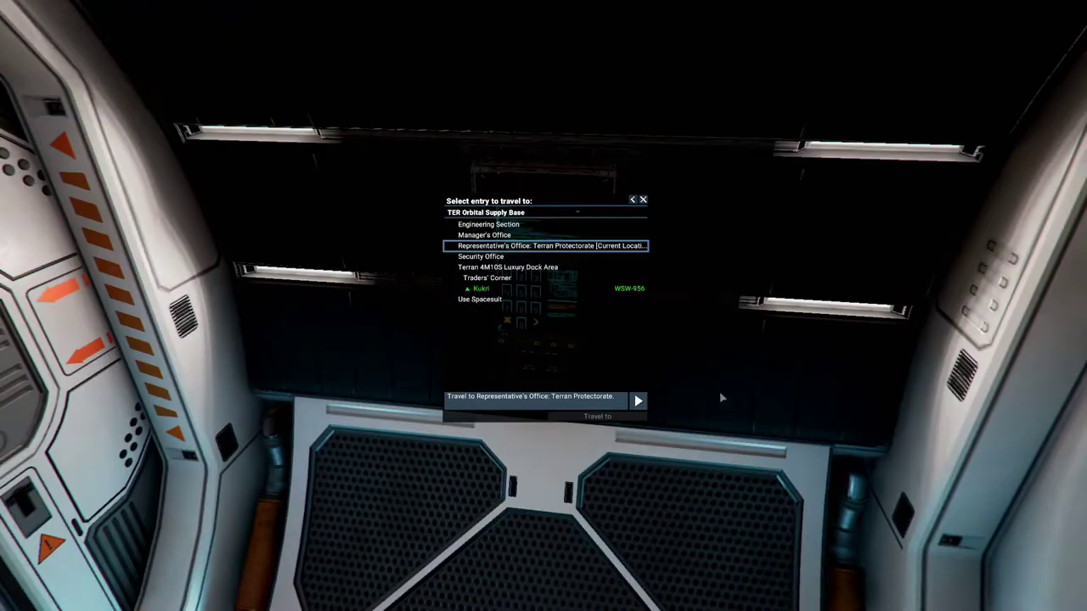
pyautogui.press('Escape')
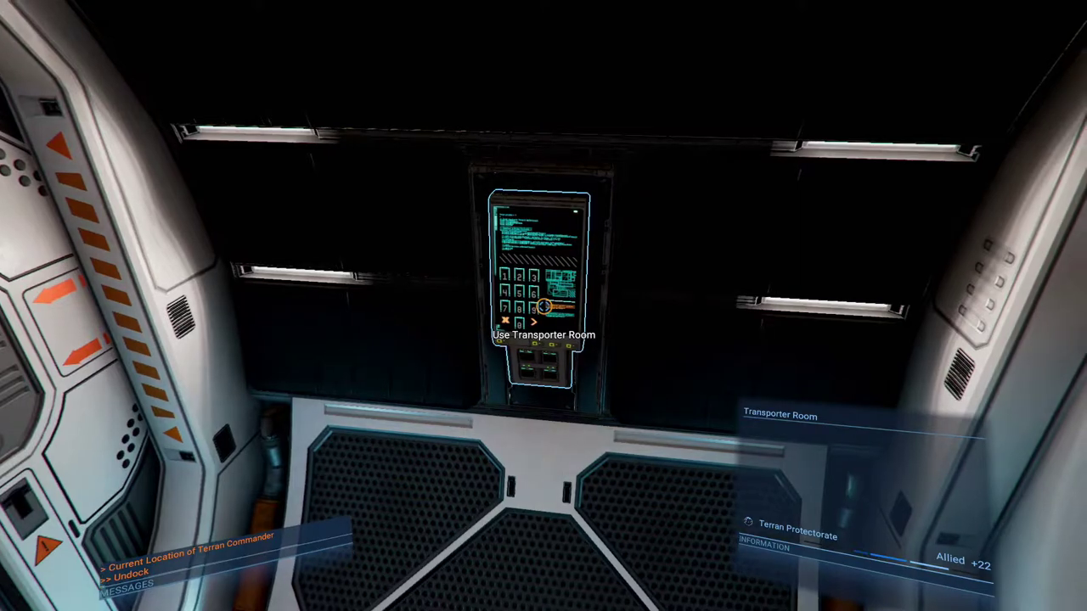
# Teleport aboard the Kukri from the map and take its pilot seat
pyautogui.press('m')
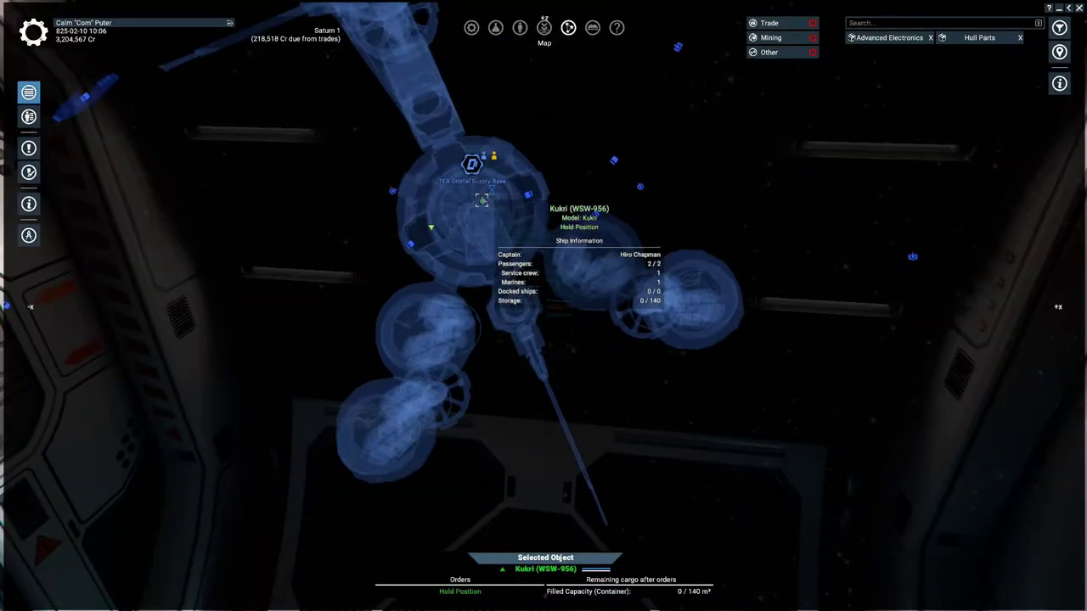
pyautogui.click(326, 238)
pyautogui.press('a')
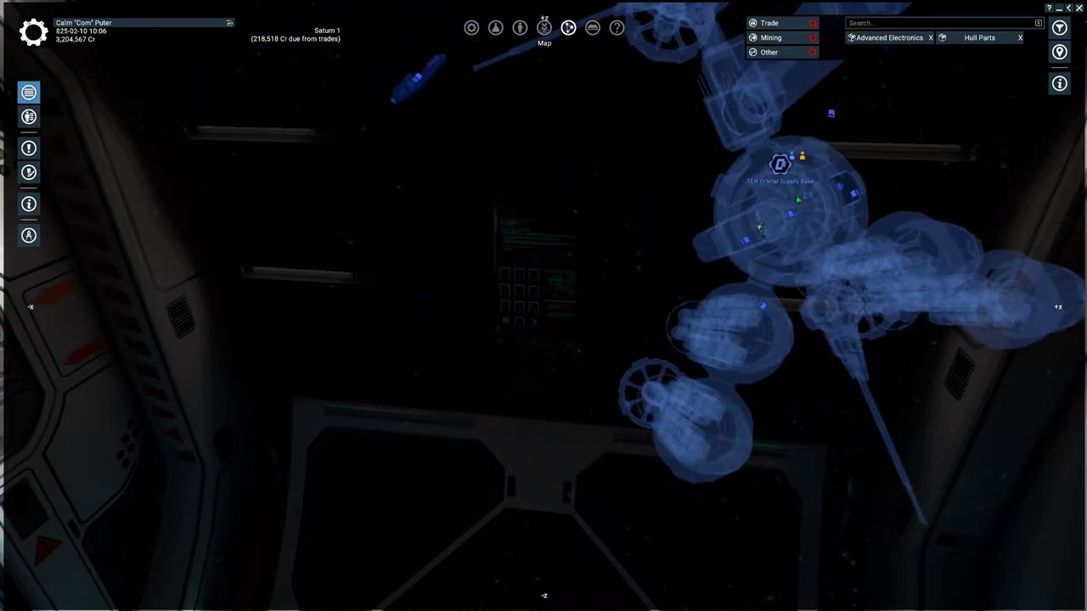
pyautogui.press('d')
pyautogui.click(485, 201)
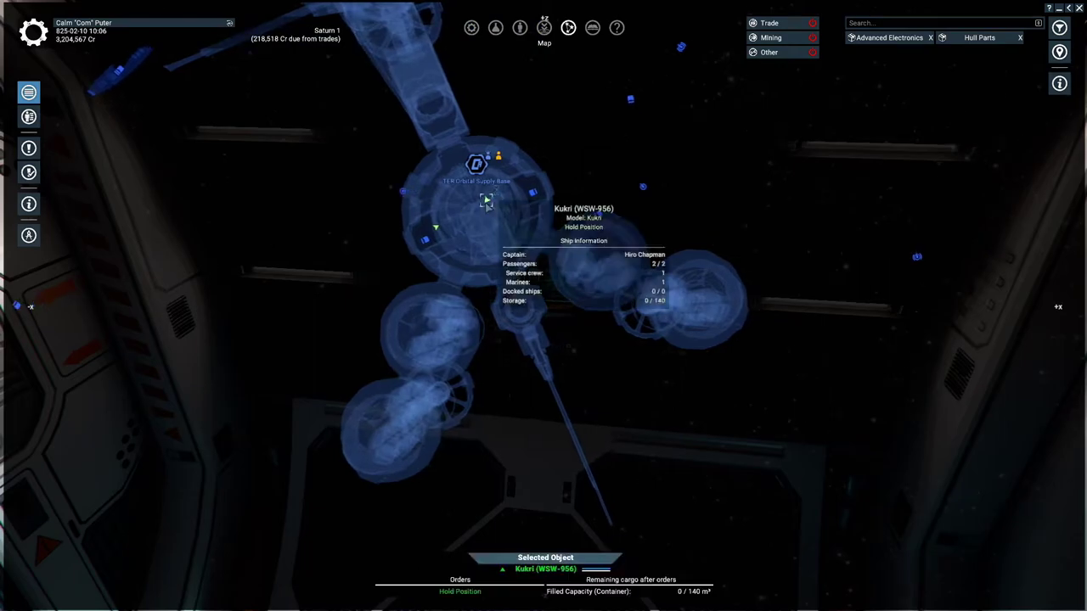
pyautogui.rightClick(486, 201)
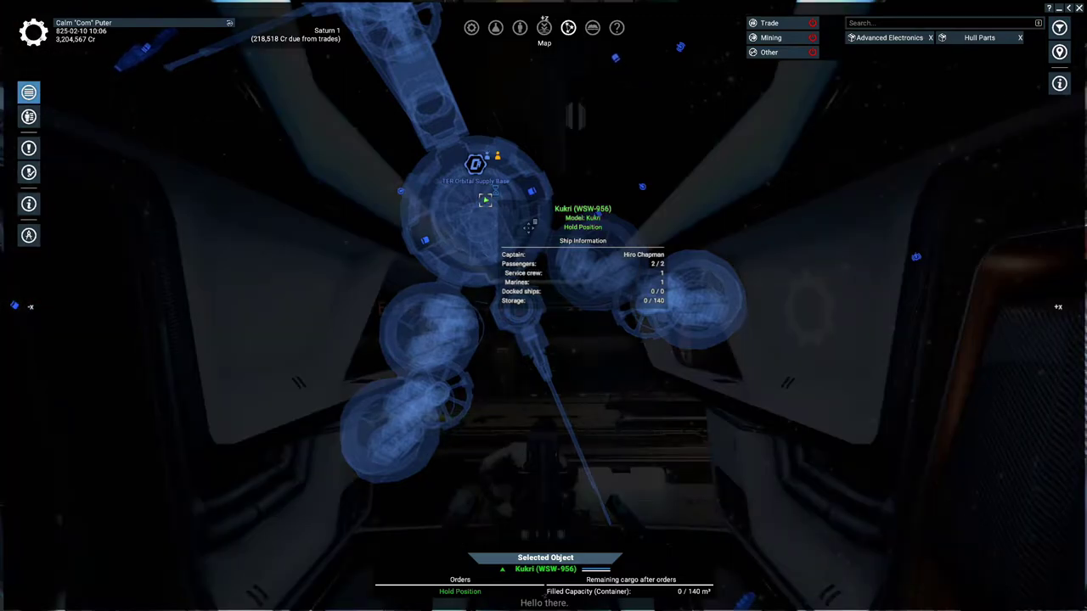
pyautogui.press('Escape')
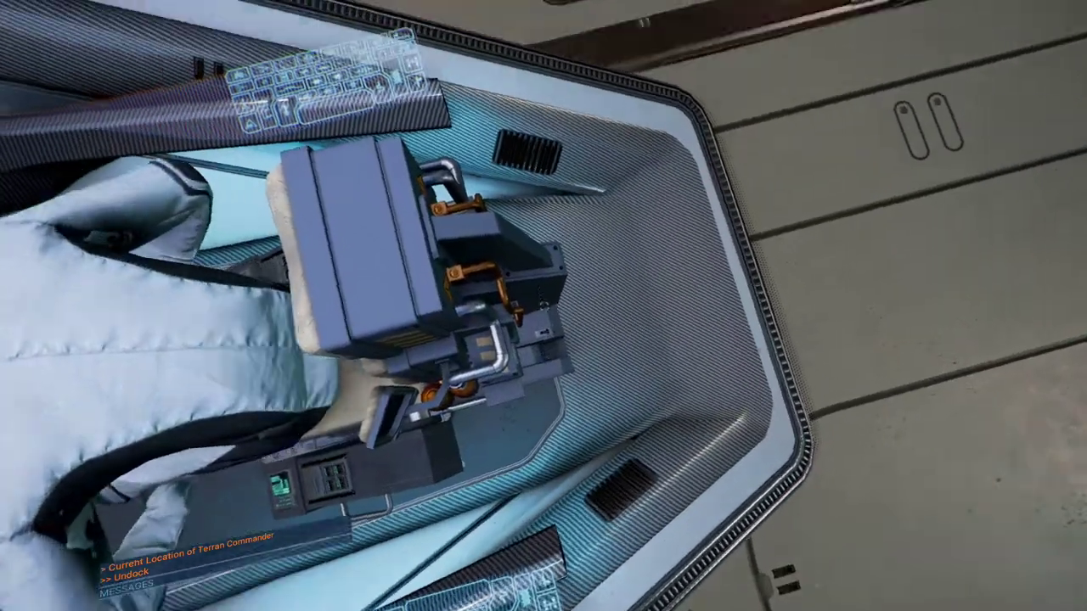
pyautogui.press('f')
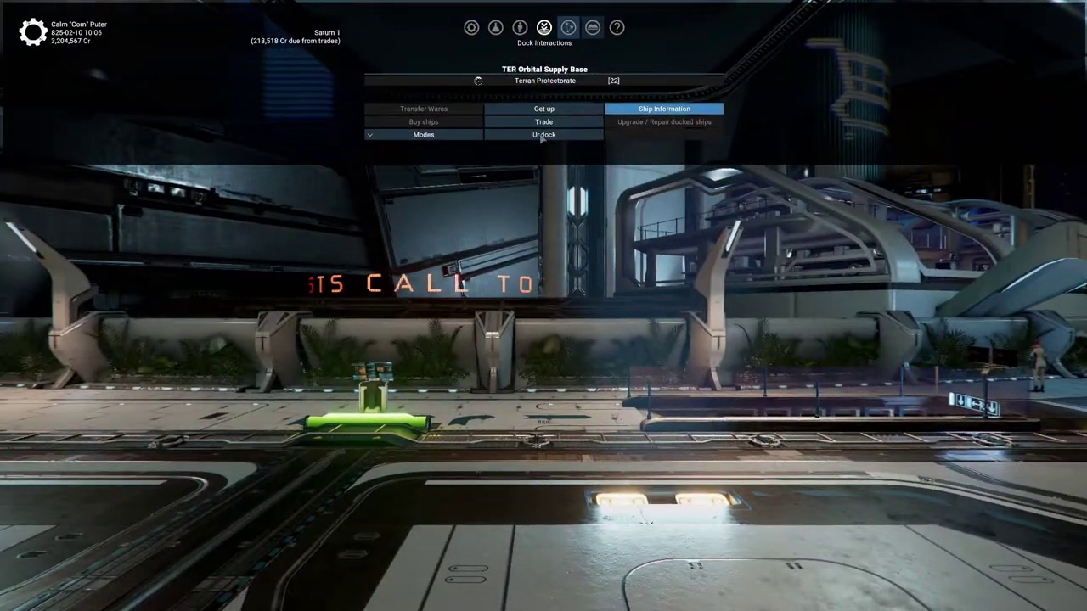
# Undock the Kukri from TER Orbital Supply Base
pyautogui.click(542, 136)
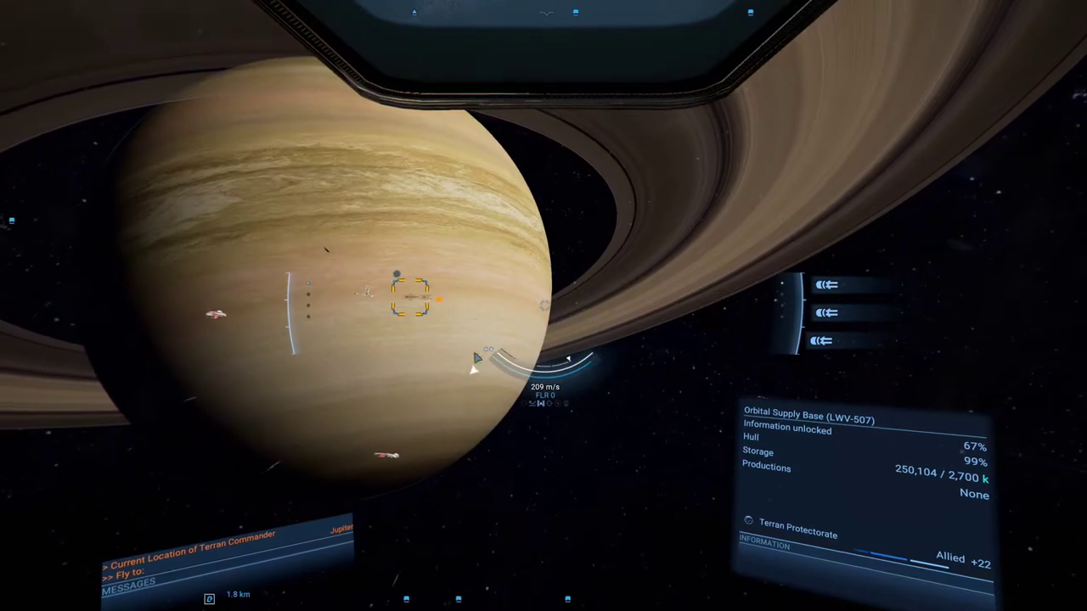
# Start guidance to Grand Exchange I Headquarters from the galaxy map
pyautogui.press('m')
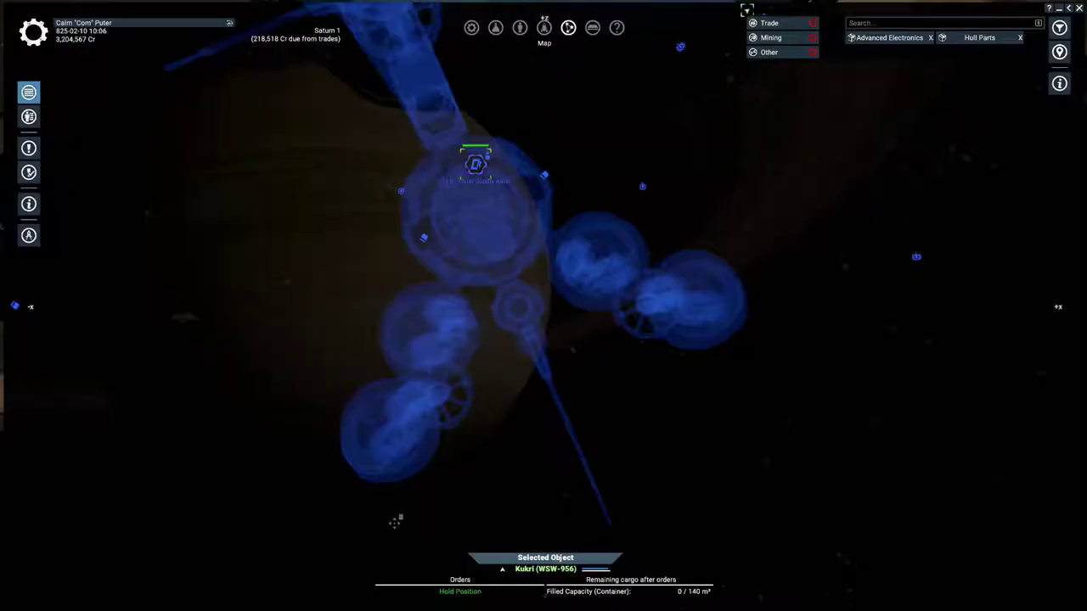
pyautogui.scroll(-5, 619, 381)
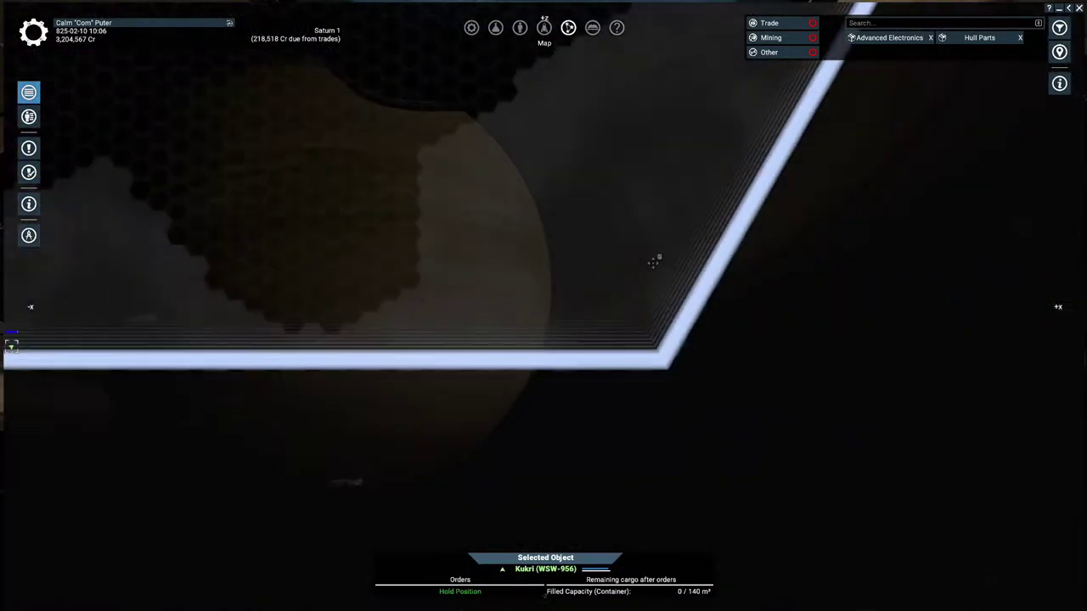
pyautogui.scroll(-10, 655, 262)
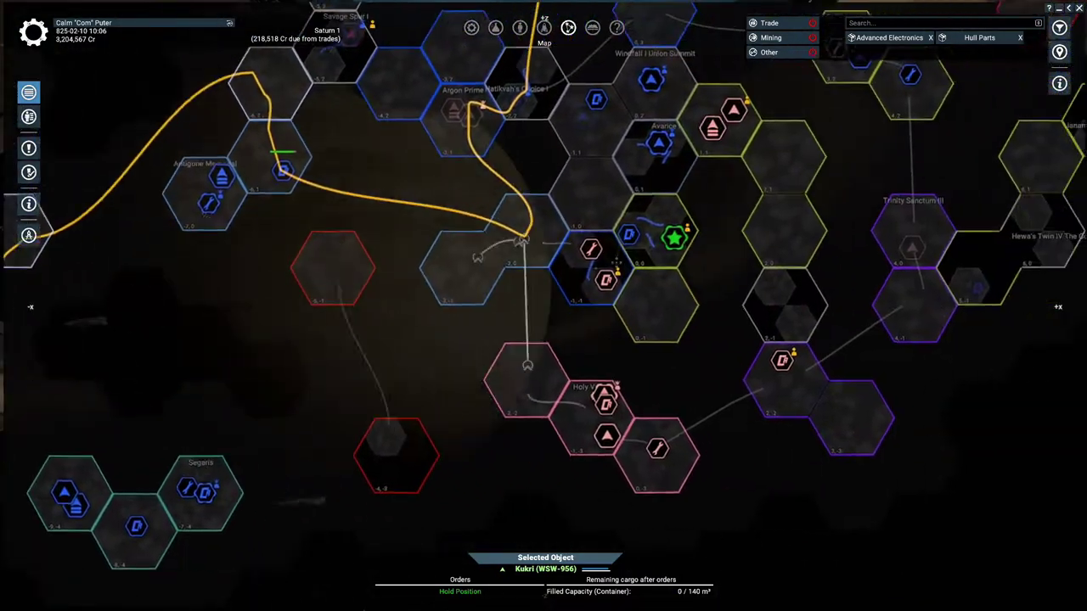
pyautogui.scroll(10, 617, 258)
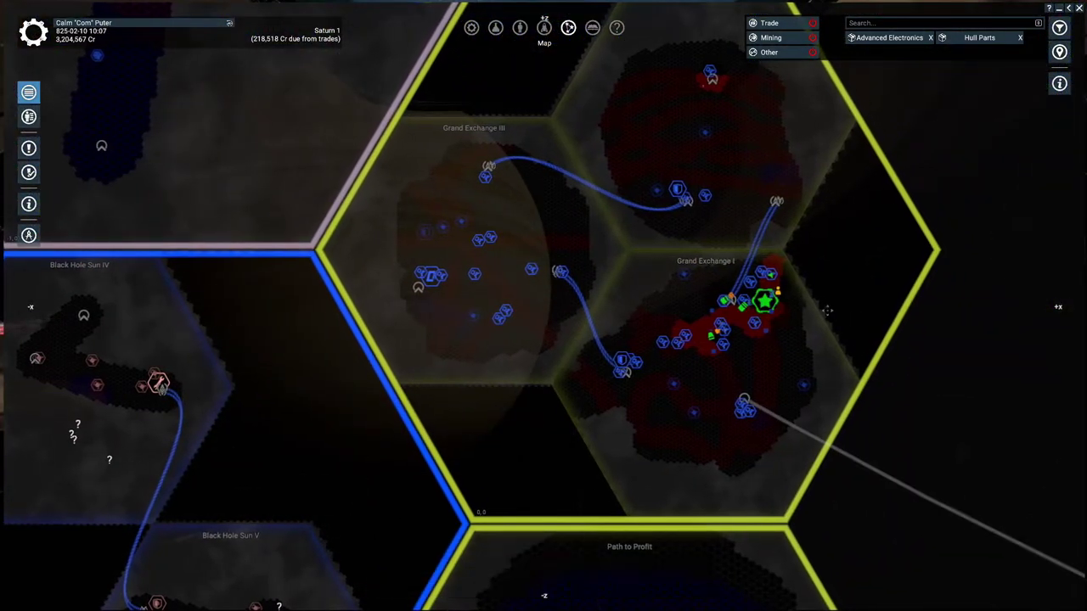
pyautogui.rightClick(764, 301)
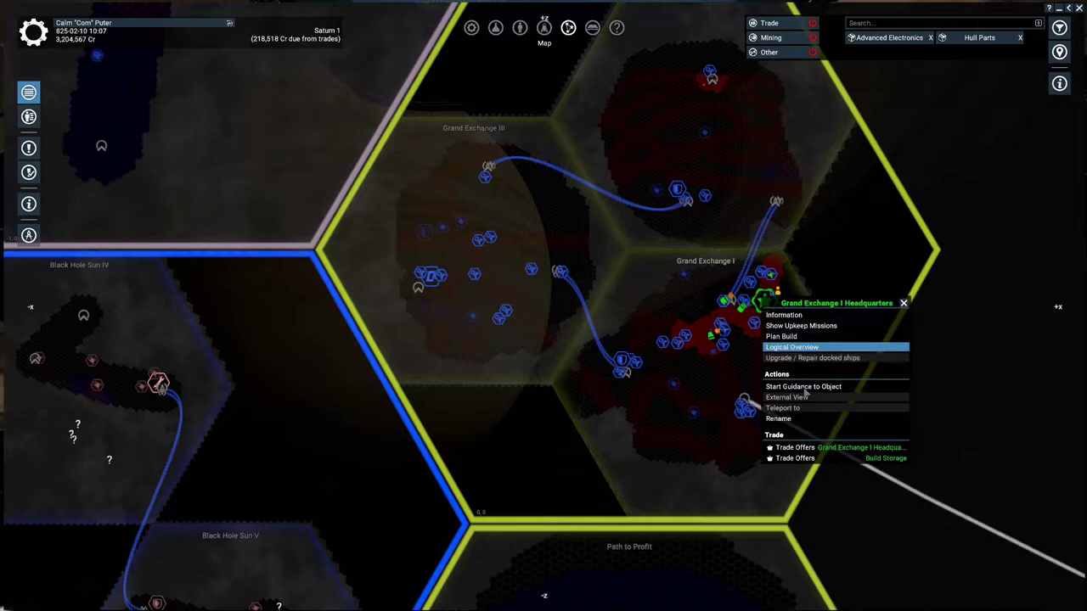
pyautogui.click(805, 387)
# Bring the map back over the Katanas near Saturn 1
pyautogui.press('a')
pyautogui.scroll(5, 238, 329)
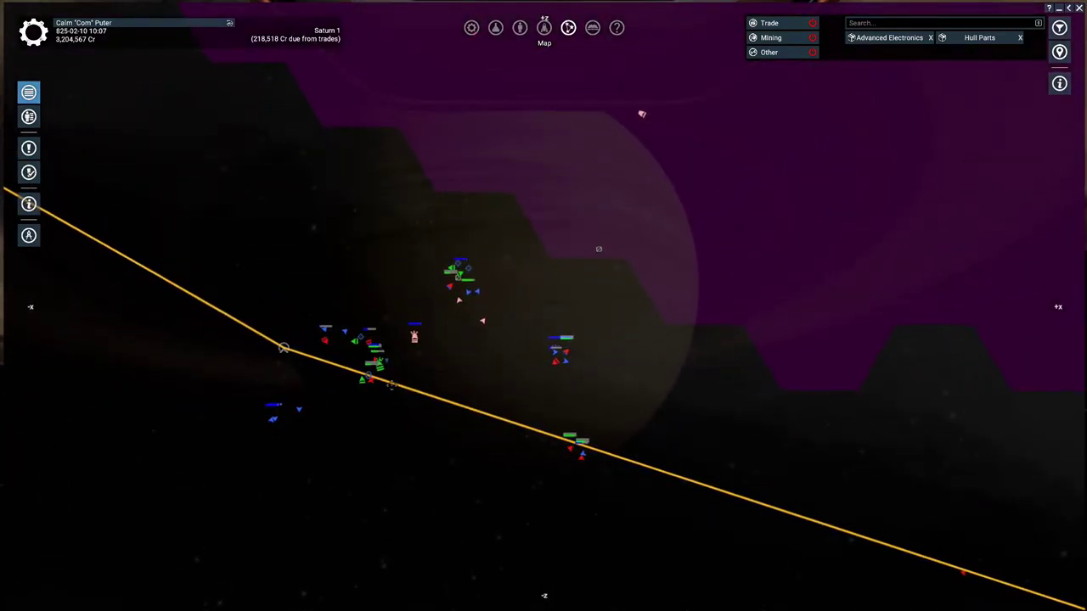
pyautogui.scroll(3, 380, 374)
pyautogui.scroll(1, 379, 375)
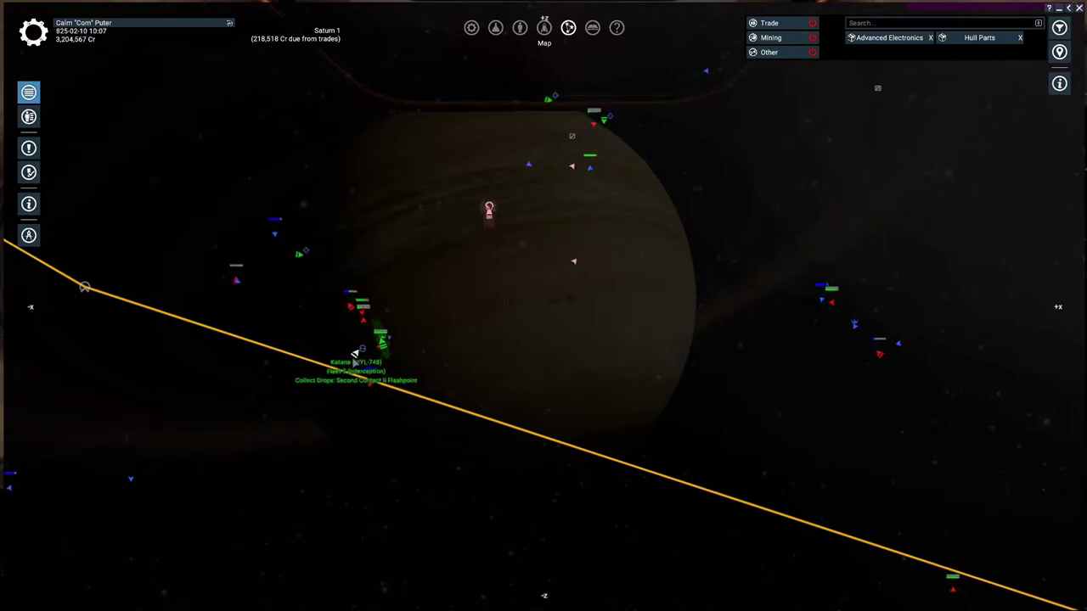
pyautogui.scroll(-1, 545, 248)
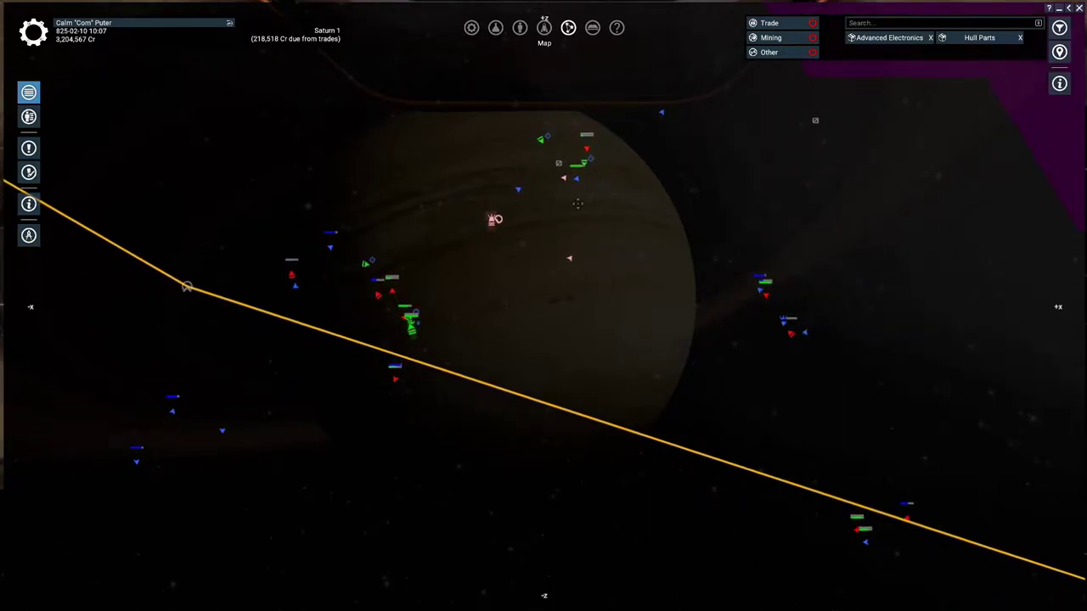
pyautogui.press('w')
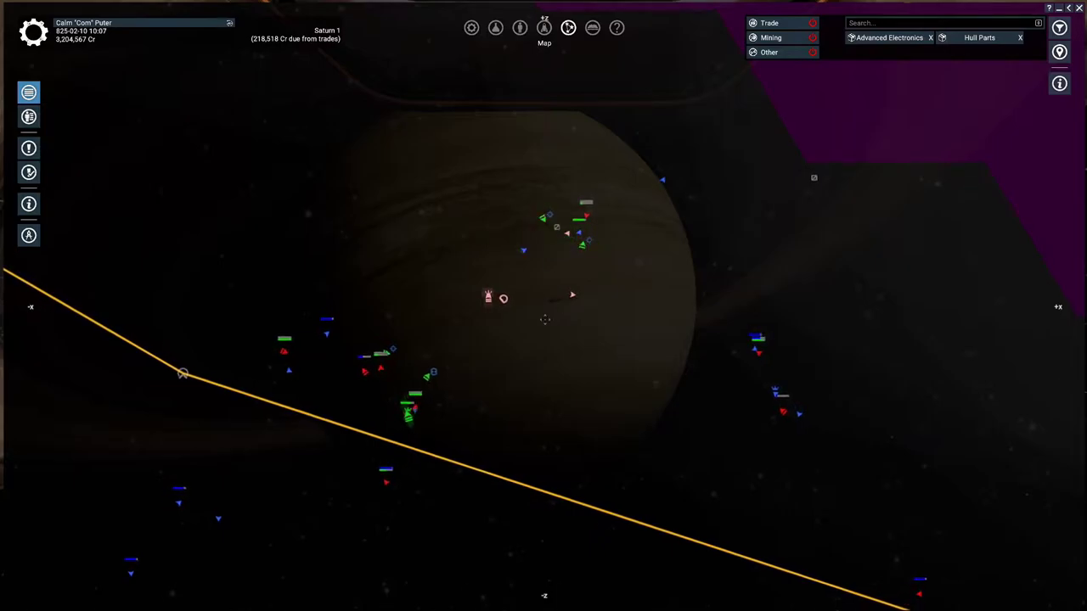
pyautogui.scroll(-1, 544, 319)
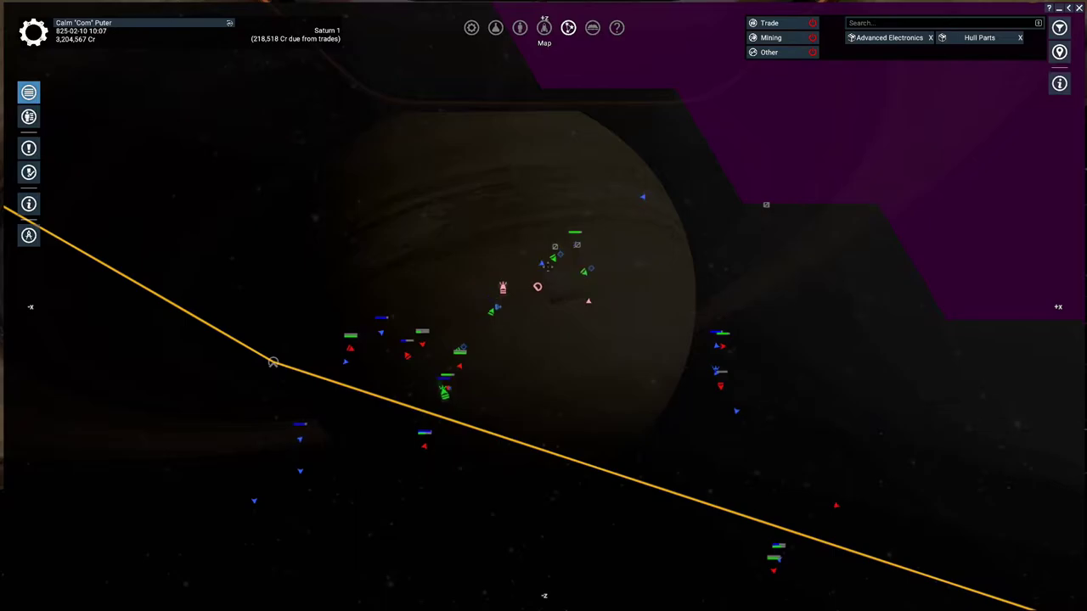
pyautogui.moveTo(529, 352); pyautogui.dragTo(456, 329)
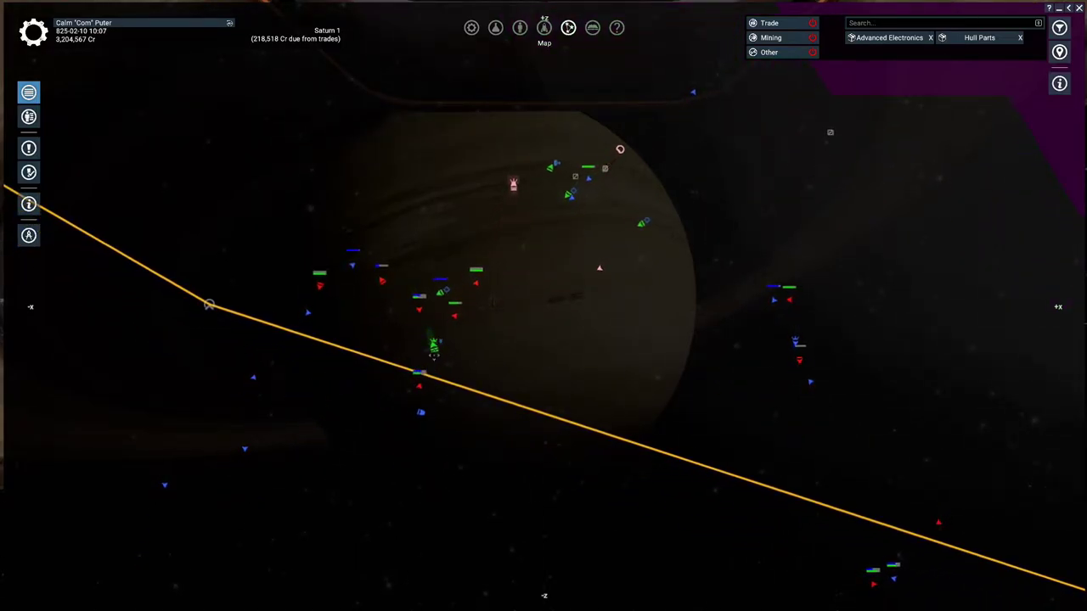
# Set guidance to Delilah's Swansong and select the nearby Katana WYL-748
pyautogui.rightClick(433, 346)
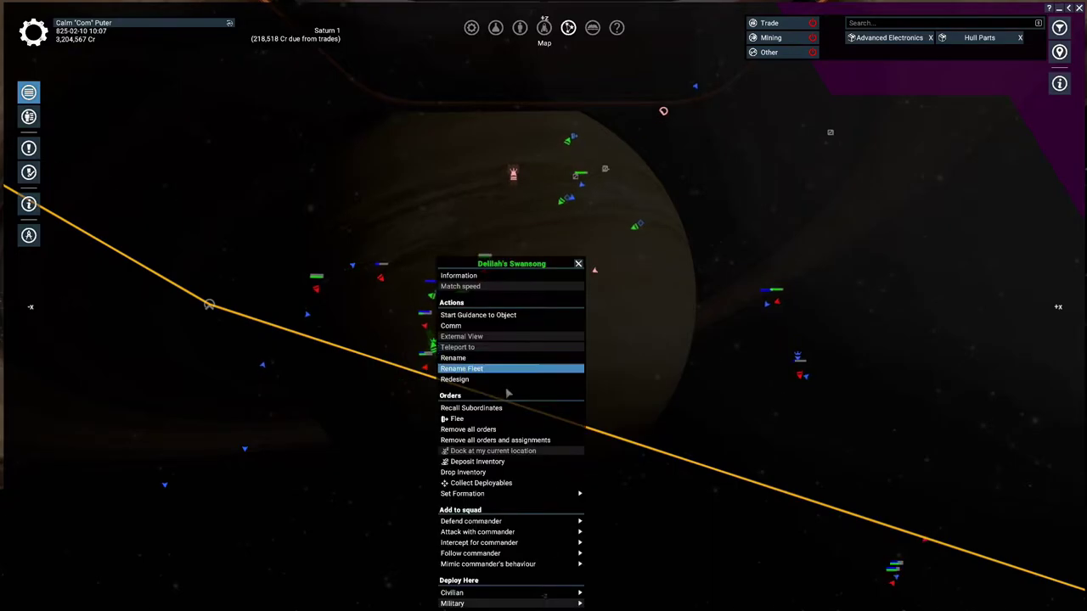
pyautogui.click(505, 315)
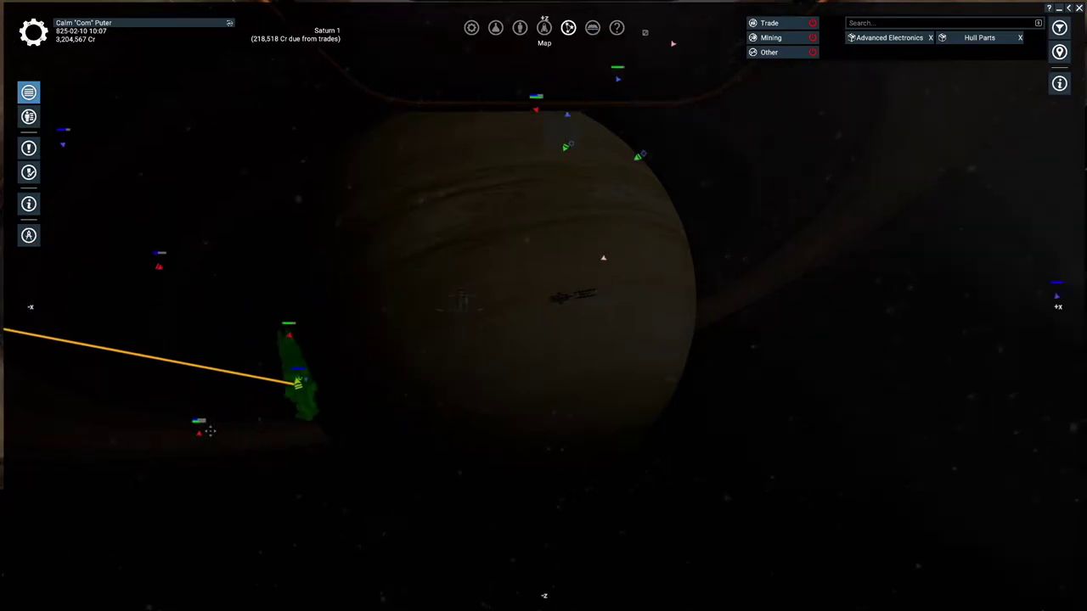
pyautogui.scroll(-3, 486, 343)
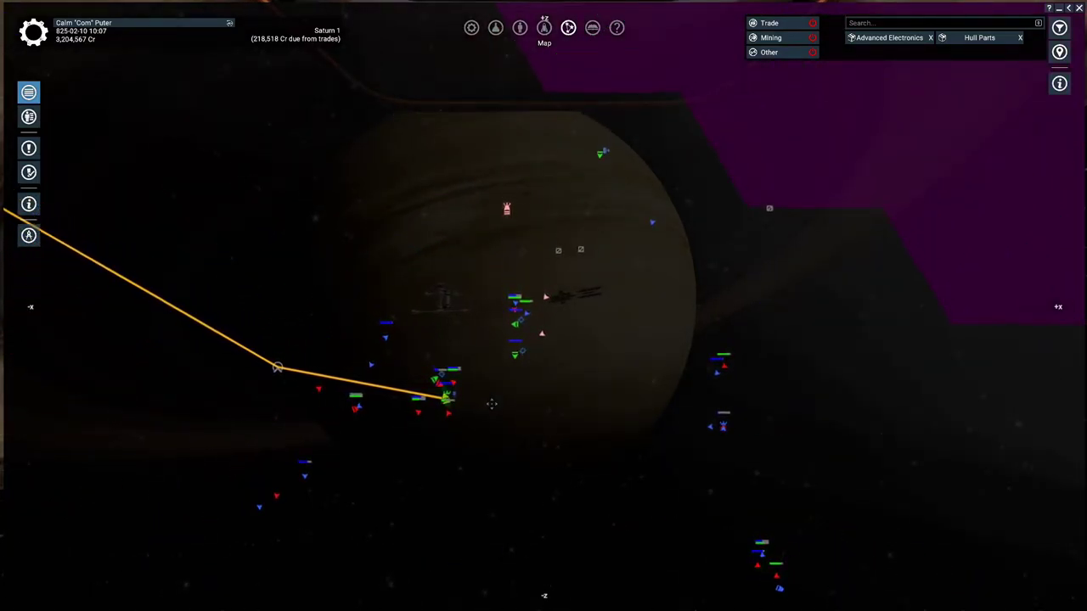
pyautogui.scroll(2, 492, 404)
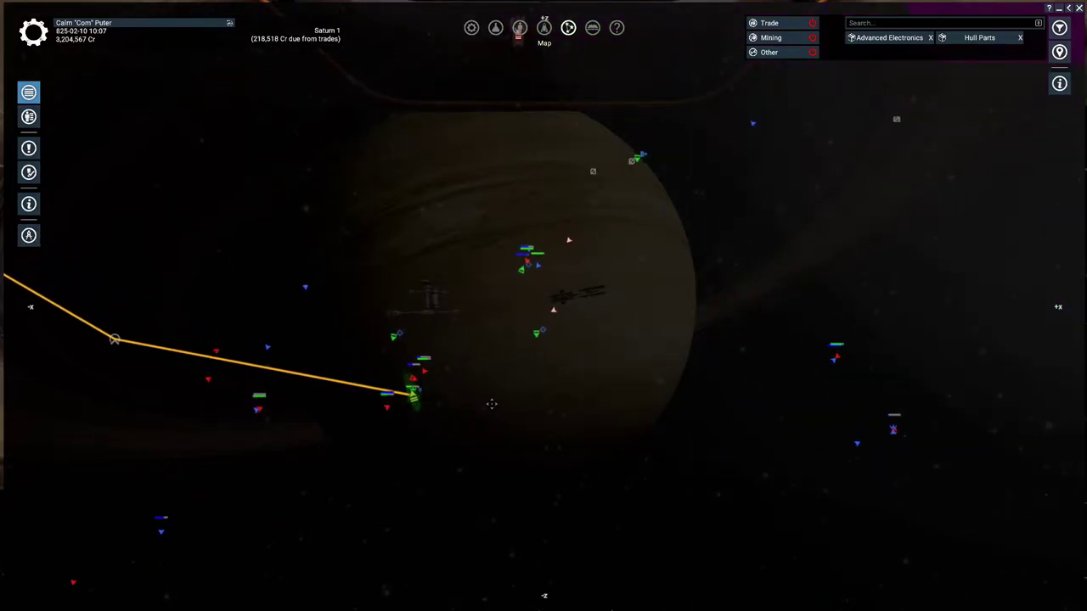
pyautogui.click(641, 267)
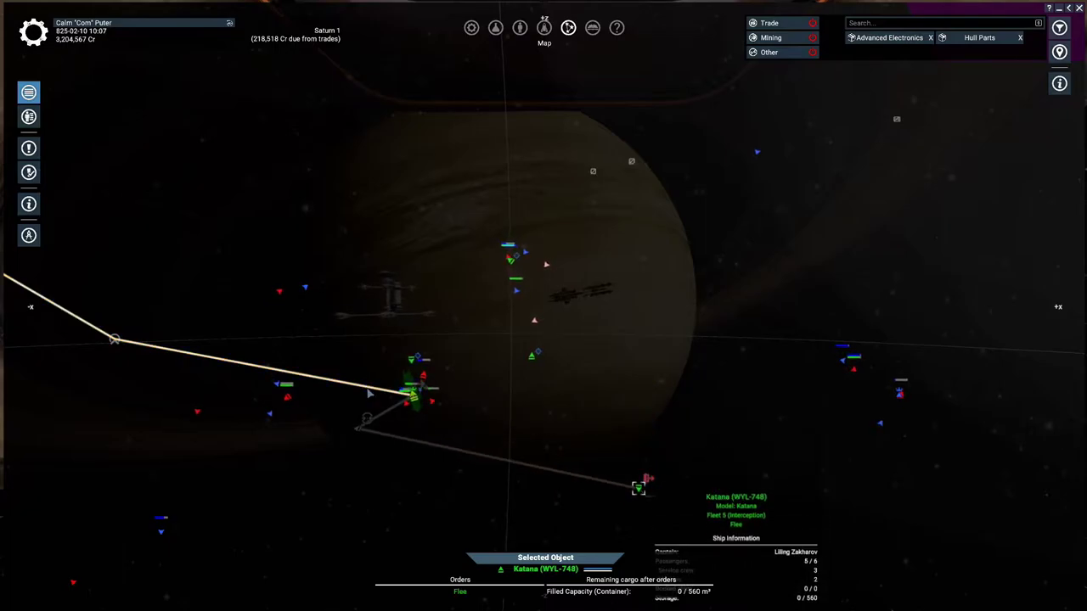
pyautogui.rightClick(365, 390)
pyautogui.click(390, 410)
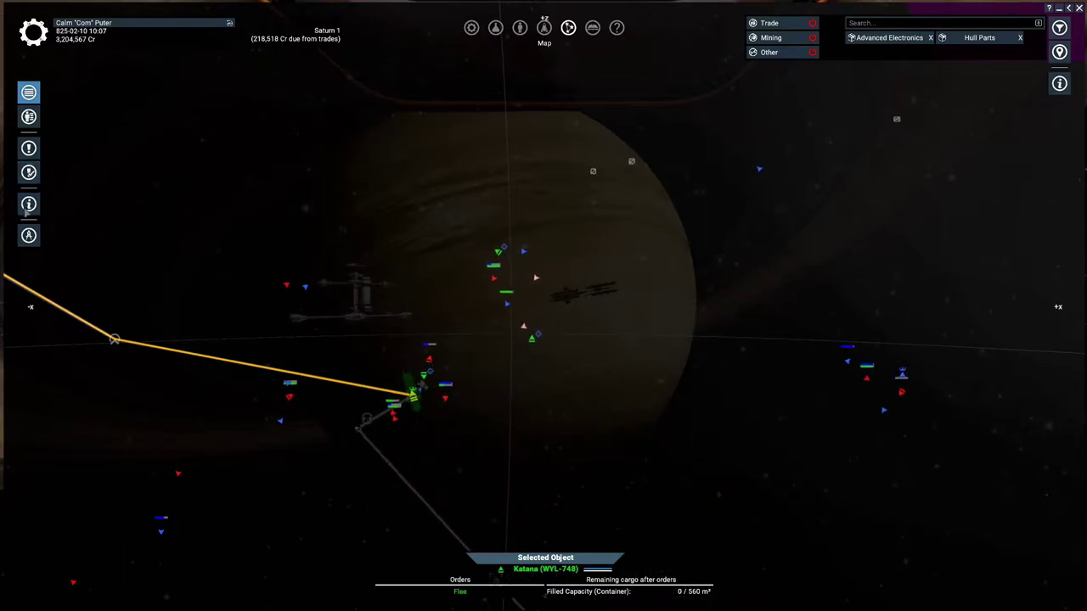
# Remove the Katana's Flee, Collect Drops and Attack orders, keeping Escort Delilah's Swansong
pyautogui.click(29, 203)
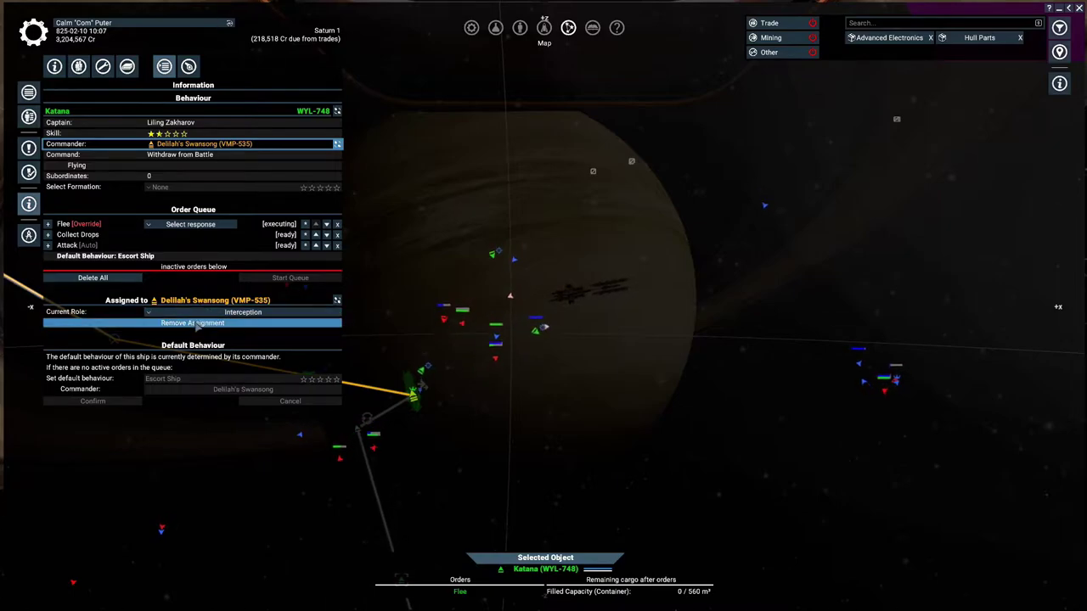
pyautogui.click(338, 225)
pyautogui.click(337, 224)
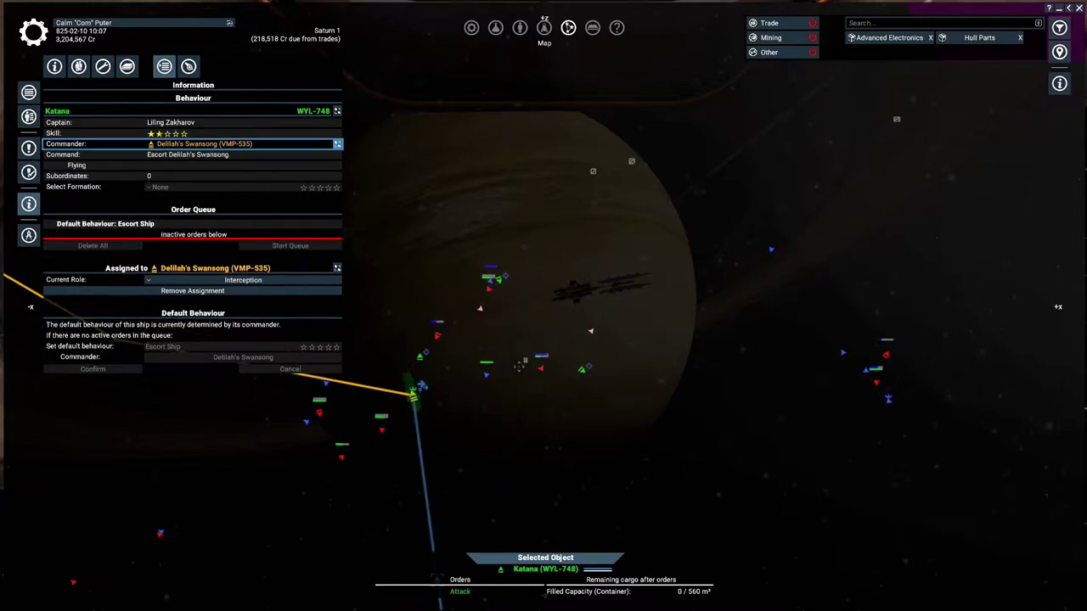
pyautogui.moveTo(444, 468)
pyautogui.mouseDown()
pyautogui.moveTo(550, 185)
pyautogui.moveTo(550, 358)
pyautogui.mouseUp()
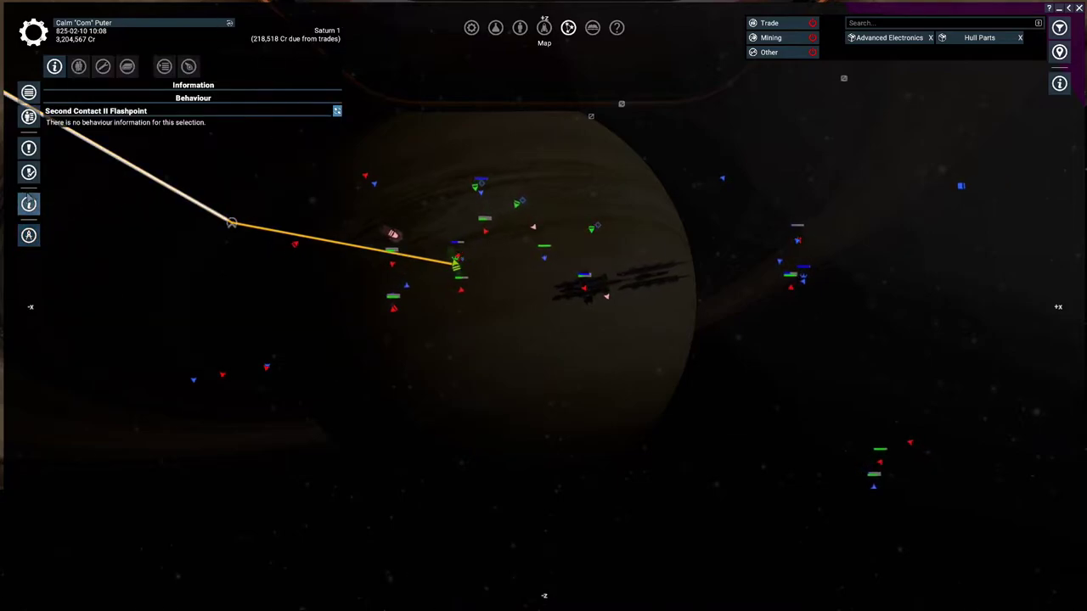
# Close the Katana's info panel and open Delilah's Swansong's Behaviour panel
pyautogui.click(29, 203)
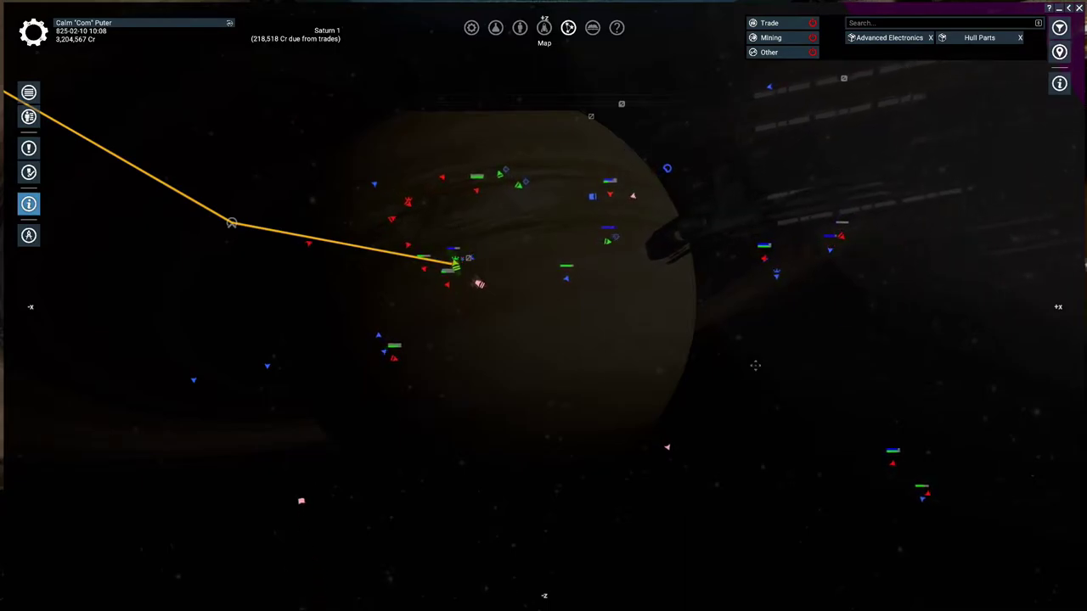
pyautogui.moveTo(742, 371)
pyautogui.mouseDown()
pyautogui.moveTo(493, 385)
pyautogui.moveTo(485, 343)
pyautogui.mouseUp()
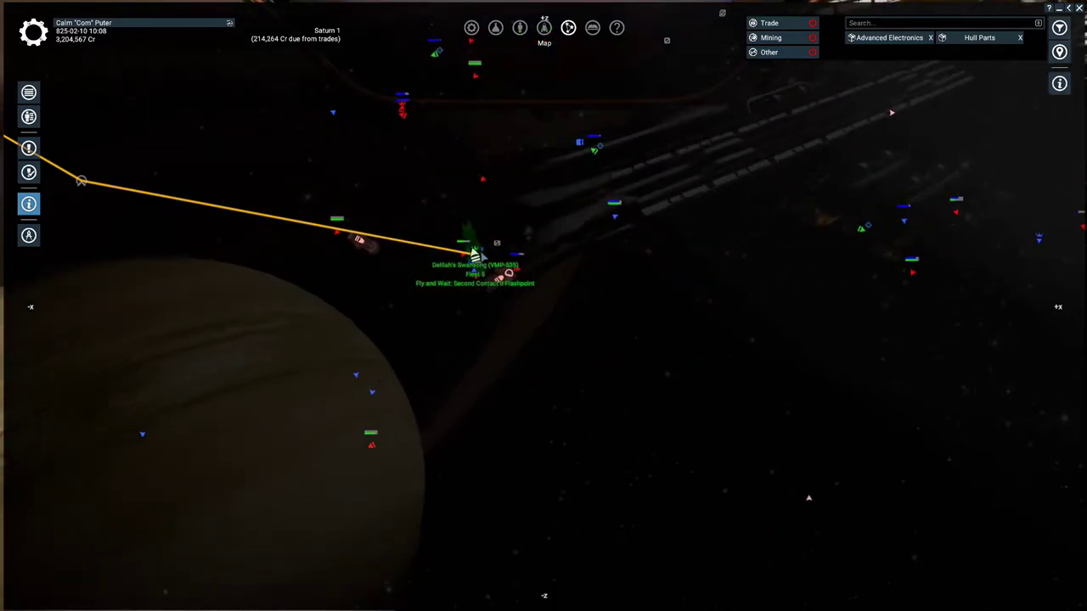
pyautogui.click(475, 255)
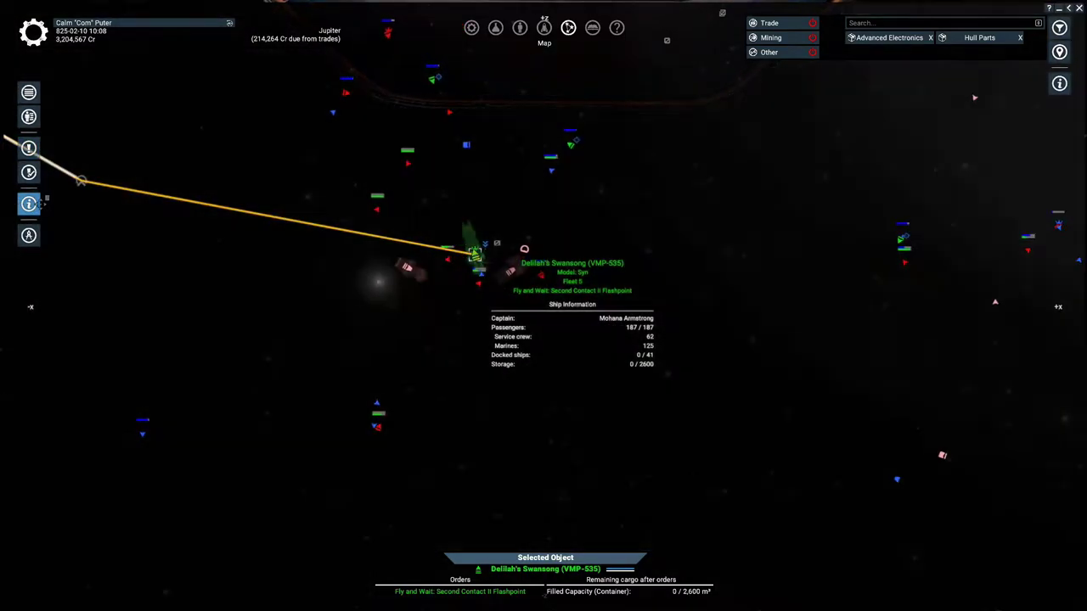
pyautogui.click(37, 199)
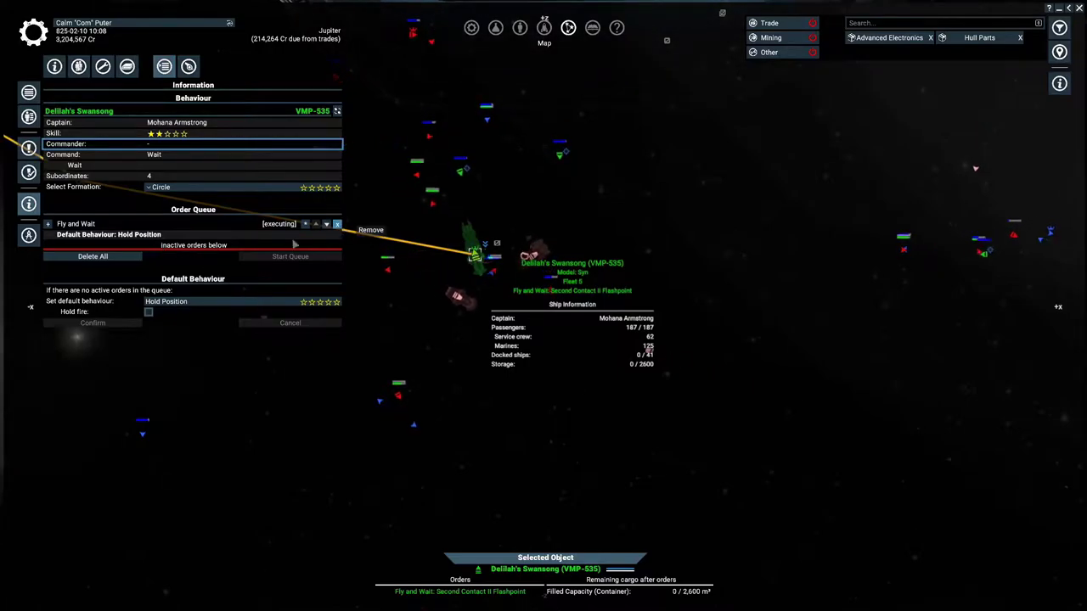
# Remove Delilah's Swansong's Fly and Wait order and discard the Protect Position default change
pyautogui.click(188, 305)
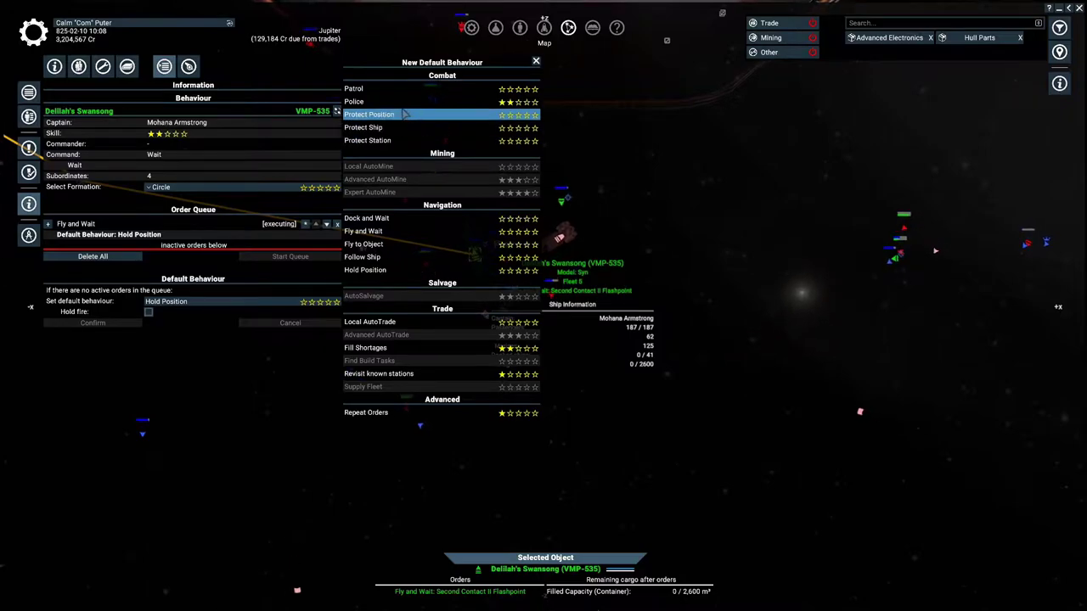
pyautogui.click(399, 114)
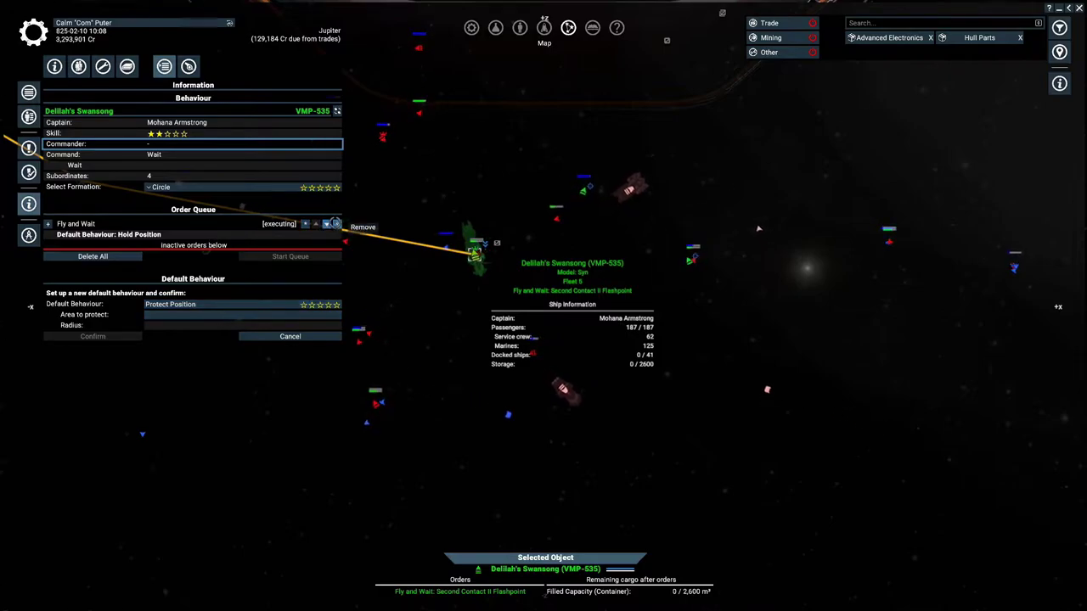
pyautogui.click(335, 224)
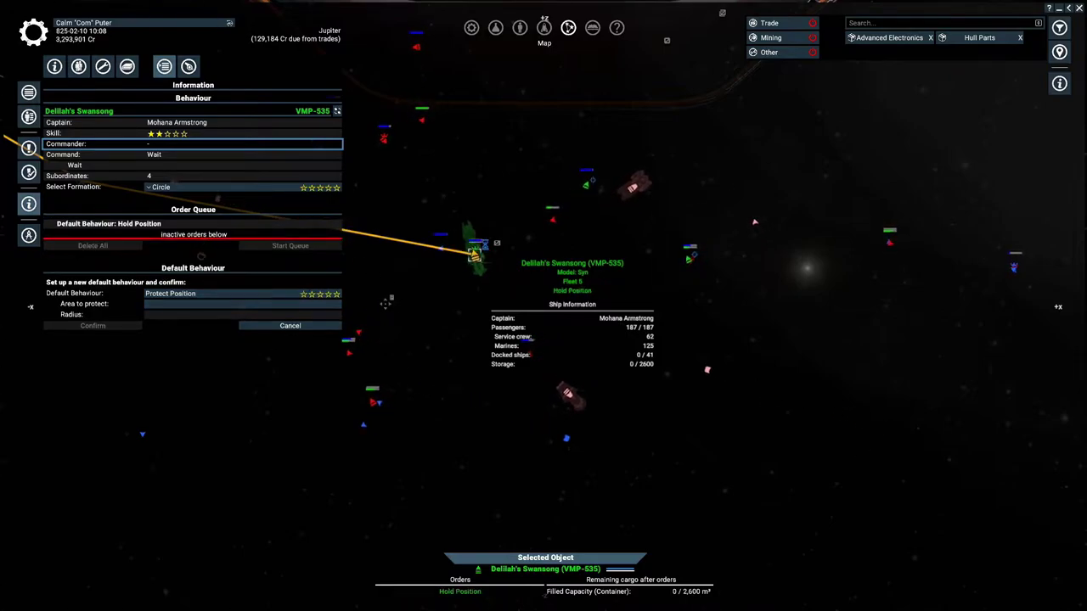
pyautogui.click(221, 304)
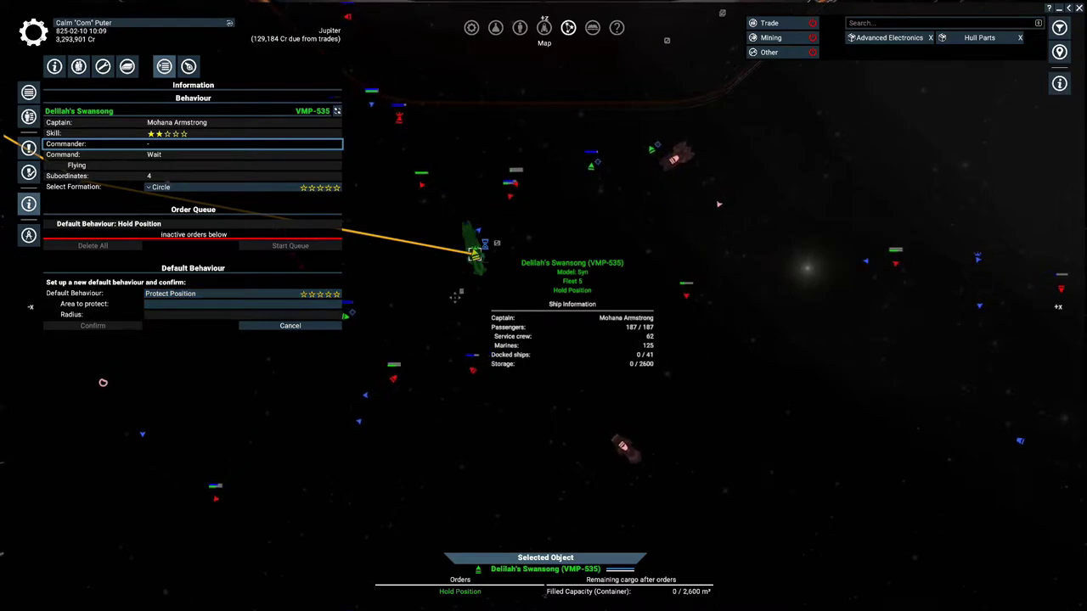
pyautogui.press('Escape')
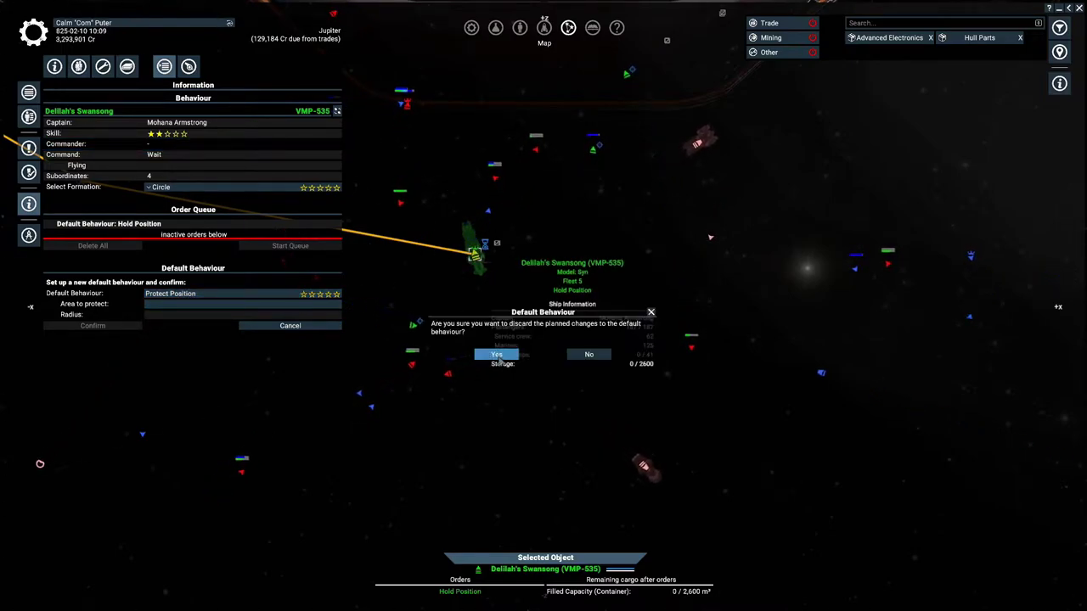
pyautogui.click(497, 355)
# Order Delilah's Swansong to attack targets in range, then deselect it
pyautogui.rightClick(477, 252)
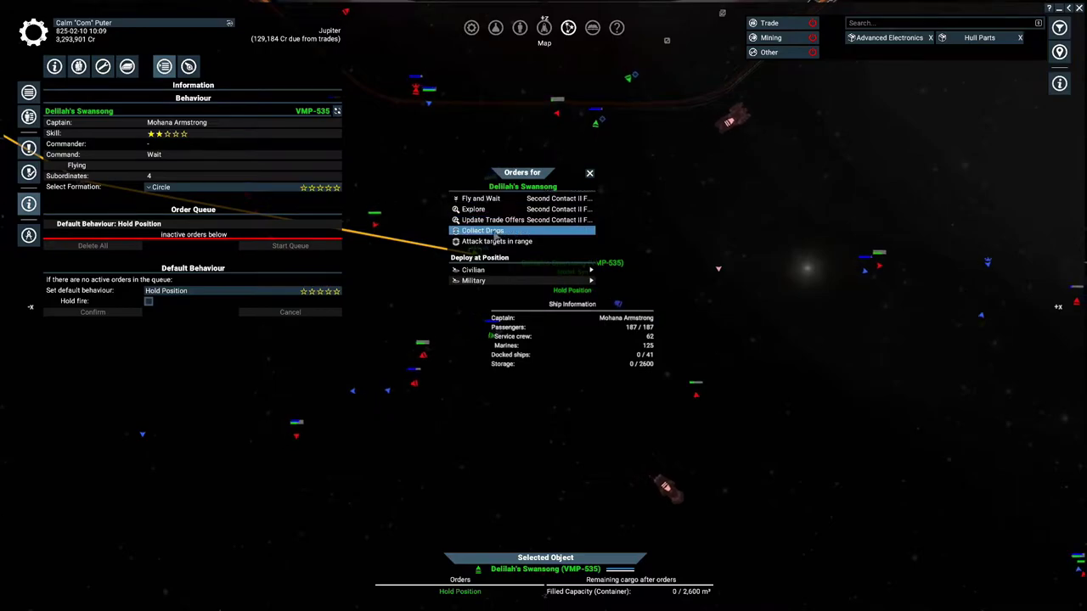
pyautogui.click(630, 289)
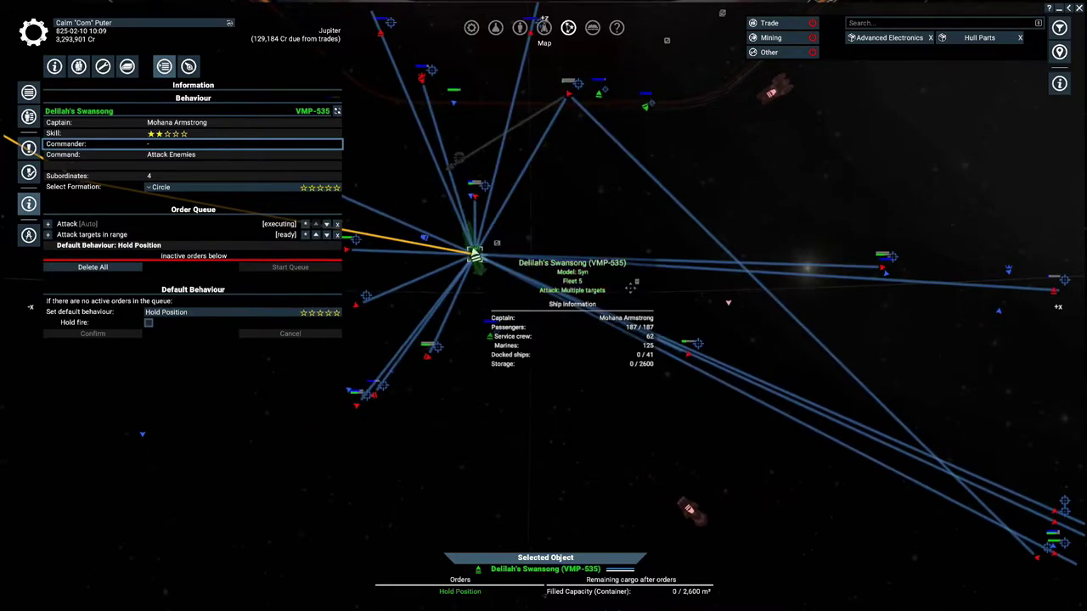
pyautogui.scroll(-3, 630, 289)
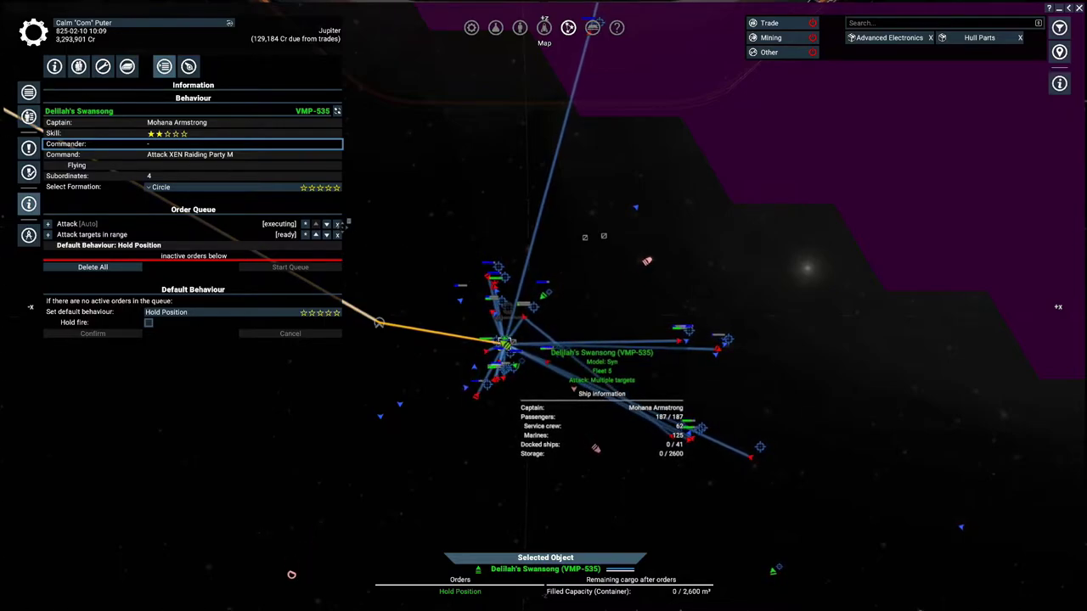
pyautogui.click(316, 235)
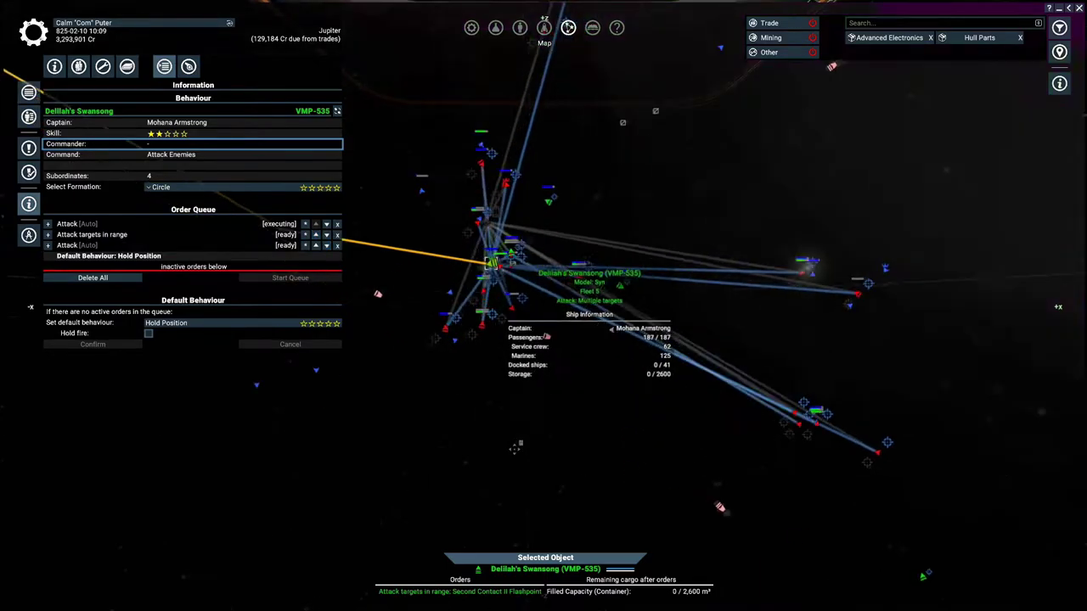
pyautogui.click(529, 340)
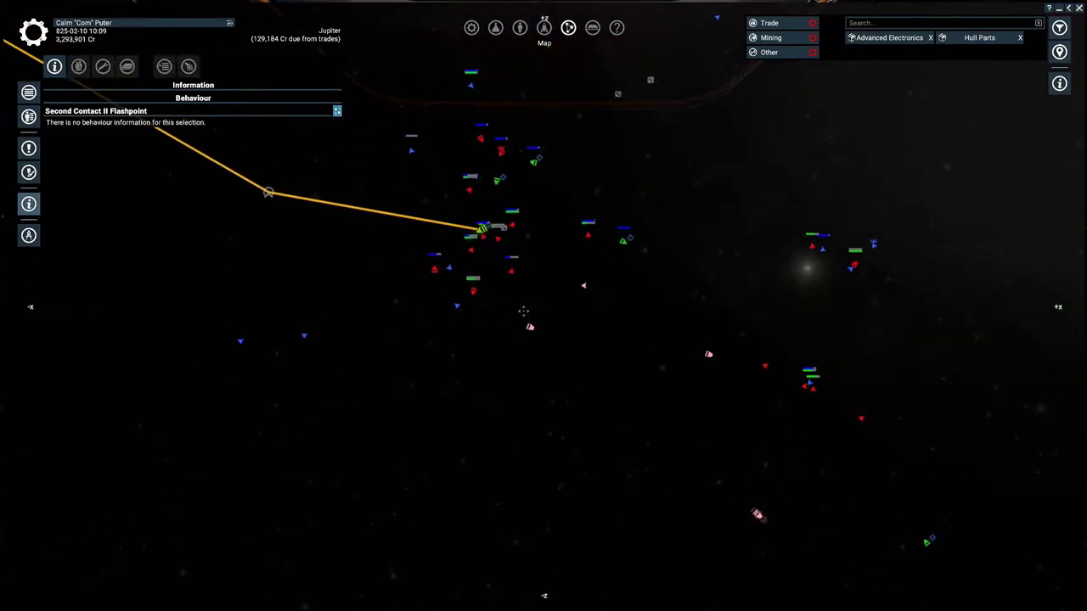
pyautogui.scroll(3, 521, 312)
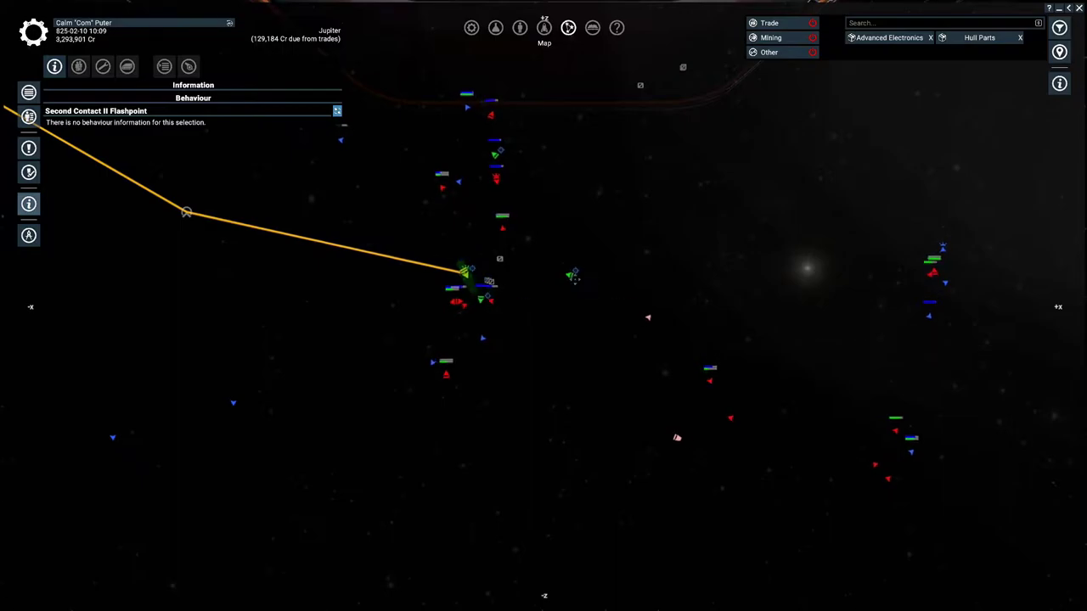
# Check an escorting Katana and rotate the map to watch the fleet
pyautogui.click(552, 271)
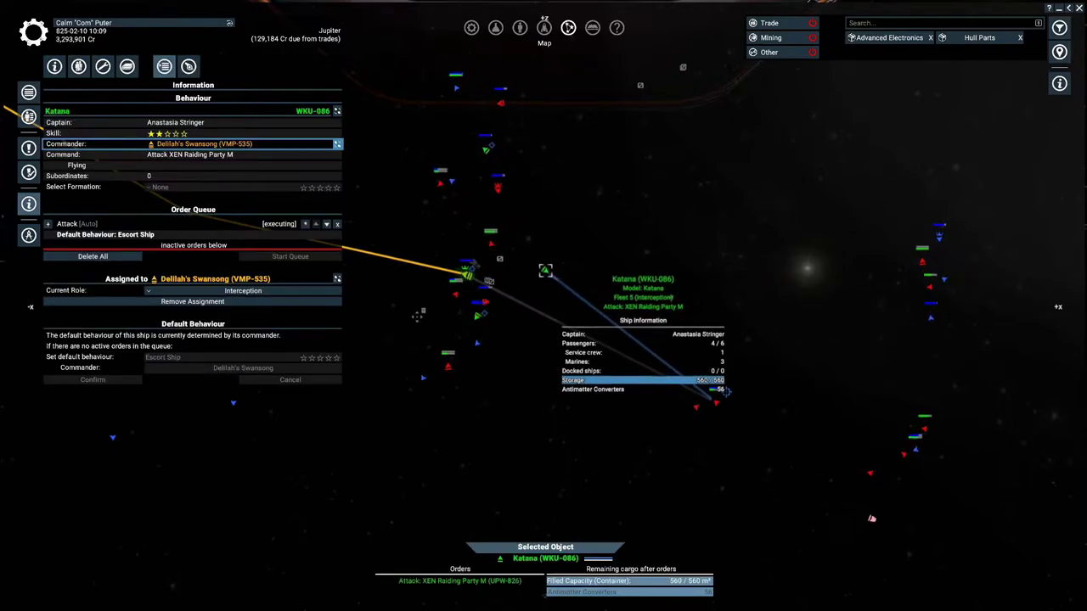
pyautogui.click(656, 383)
pyautogui.scroll(-3, 656, 383)
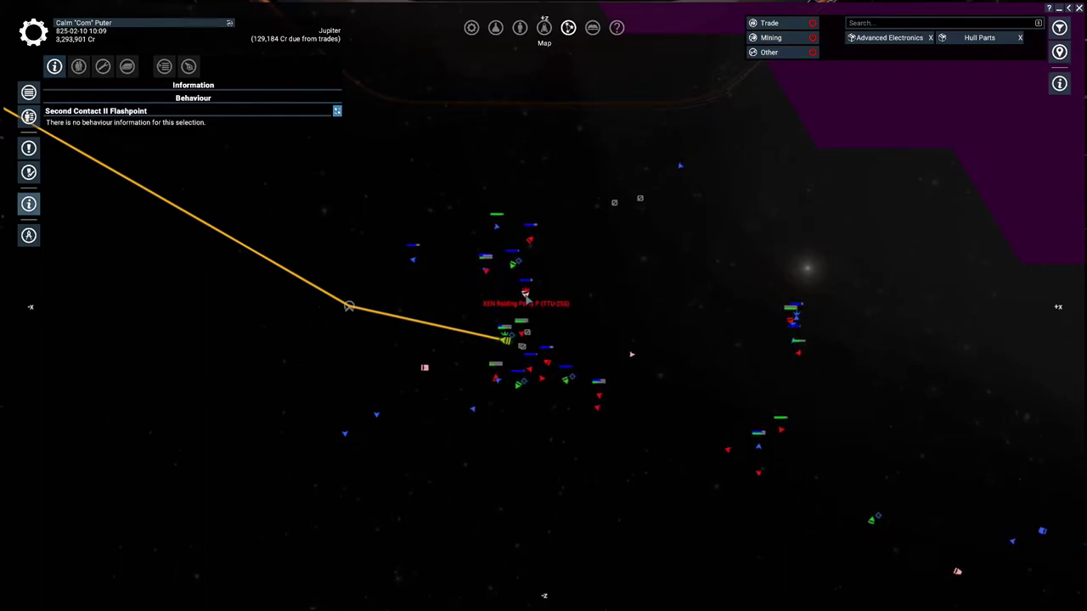
pyautogui.scroll(2, 534, 361)
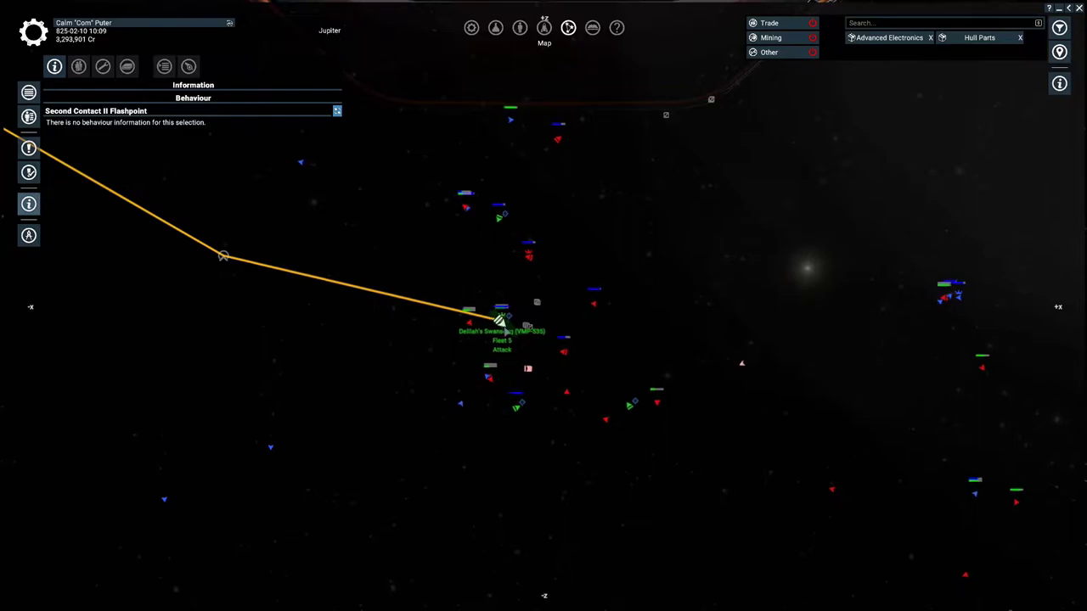
pyautogui.scroll(2, 570, 386)
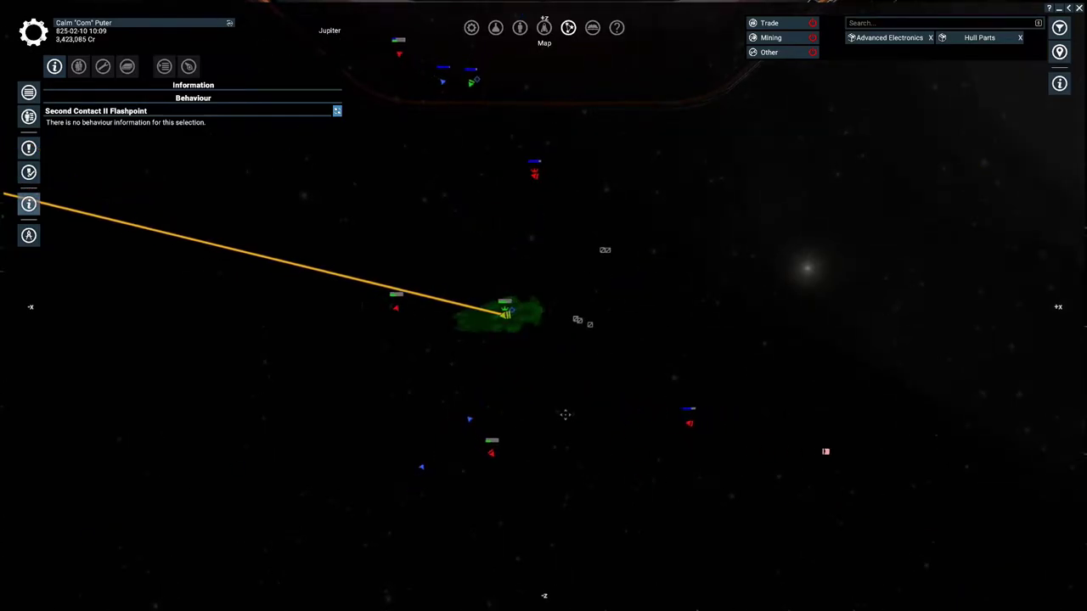
pyautogui.moveTo(590, 451)
pyautogui.mouseDown()
pyautogui.moveTo(610, 347)
pyautogui.moveTo(634, 380)
pyautogui.moveTo(558, 444)
pyautogui.moveTo(699, 512)
pyautogui.mouseUp()
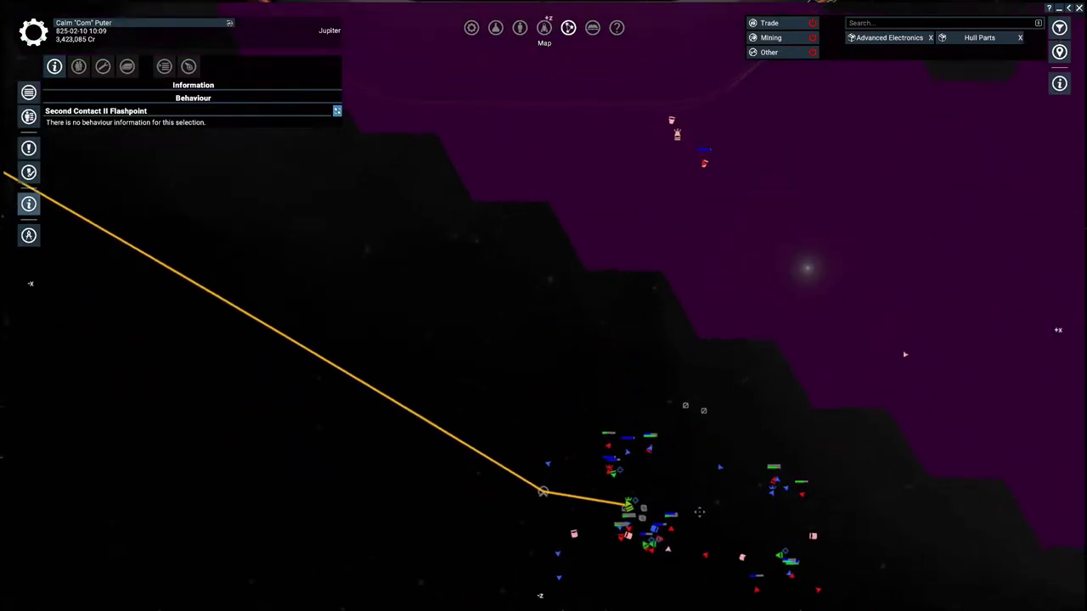
pyautogui.scroll(5, 699, 512)
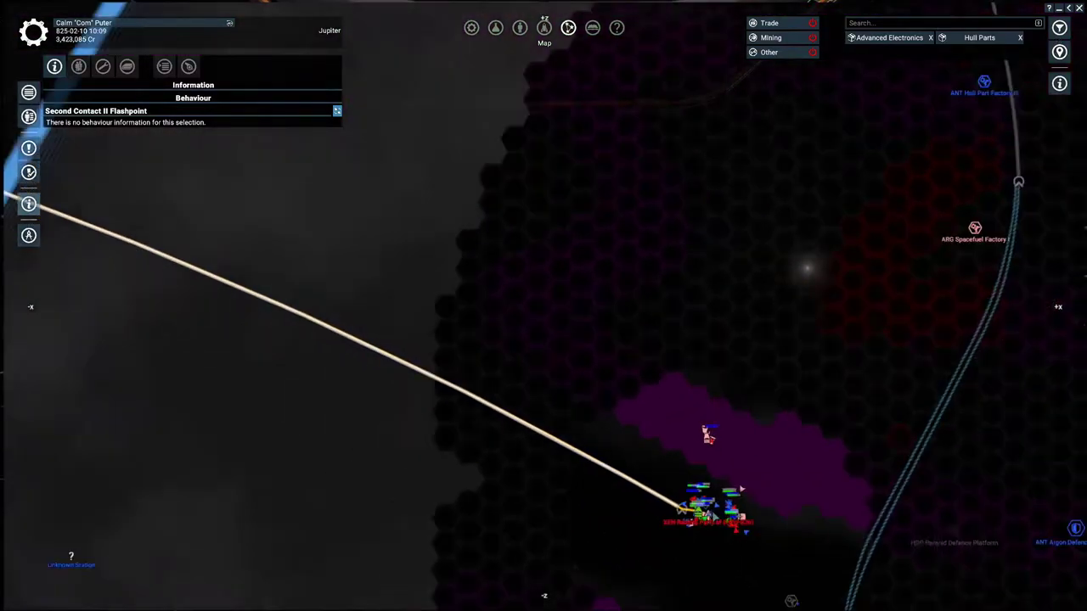
pyautogui.scroll(5, 582, 372)
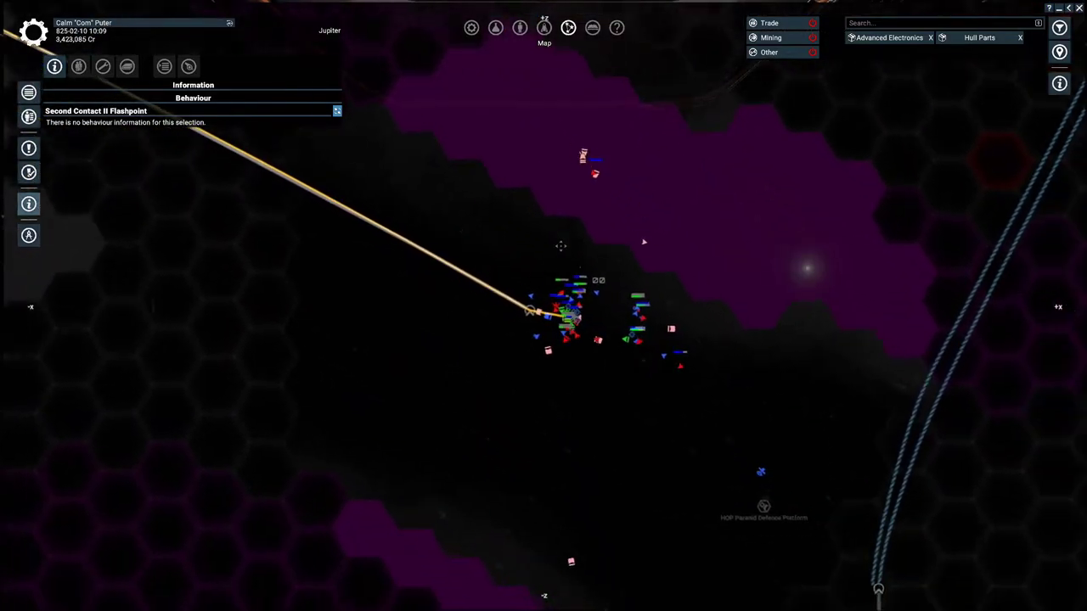
pyautogui.scroll(3, 552, 339)
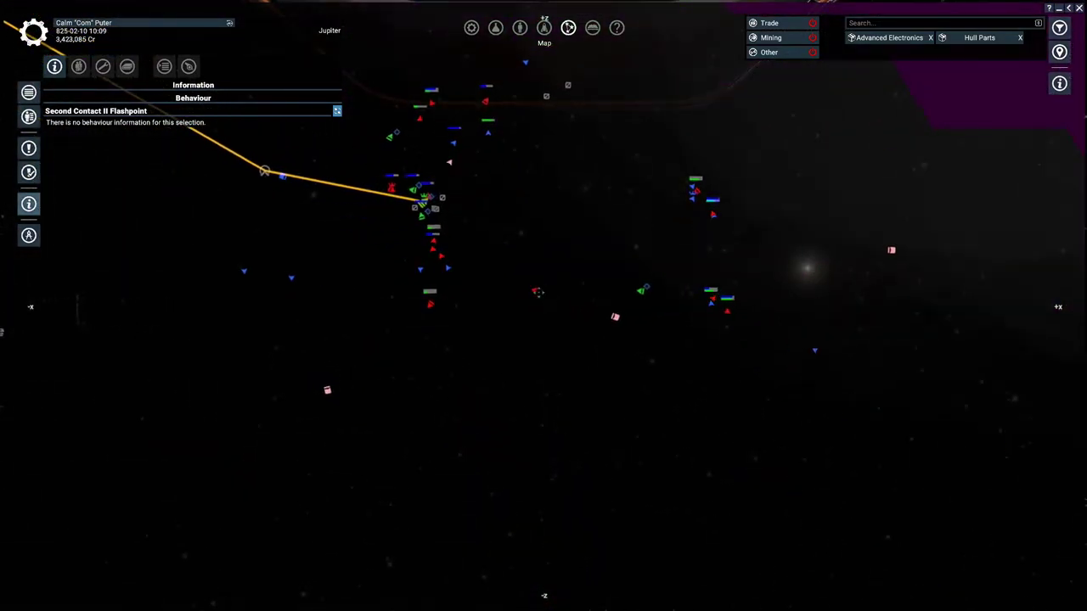
pyautogui.scroll(3, 526, 259)
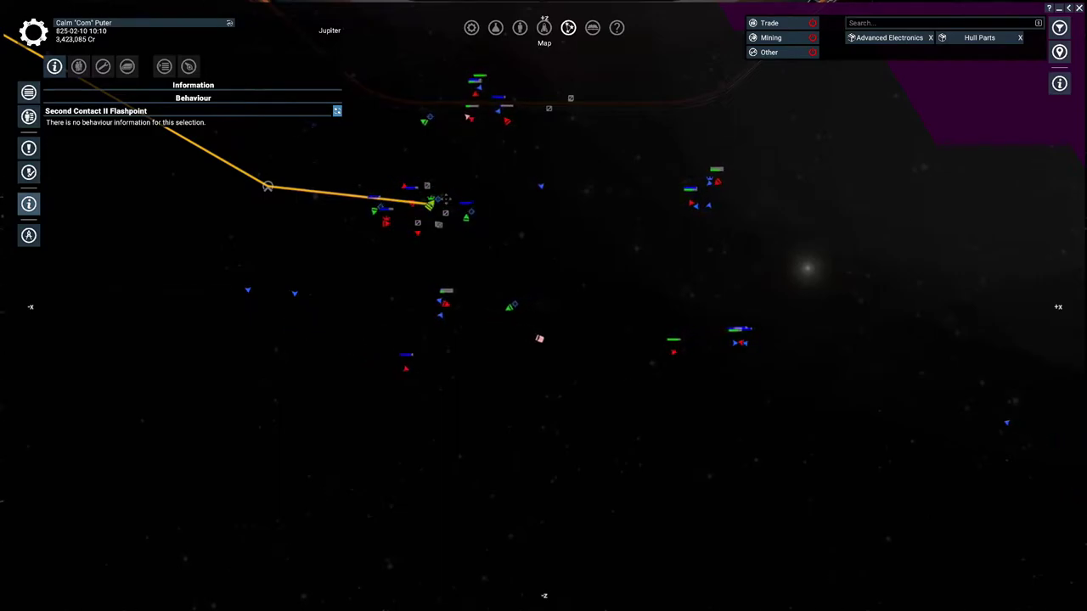
pyautogui.scroll(2, 428, 186)
pyautogui.scroll(3, 430, 203)
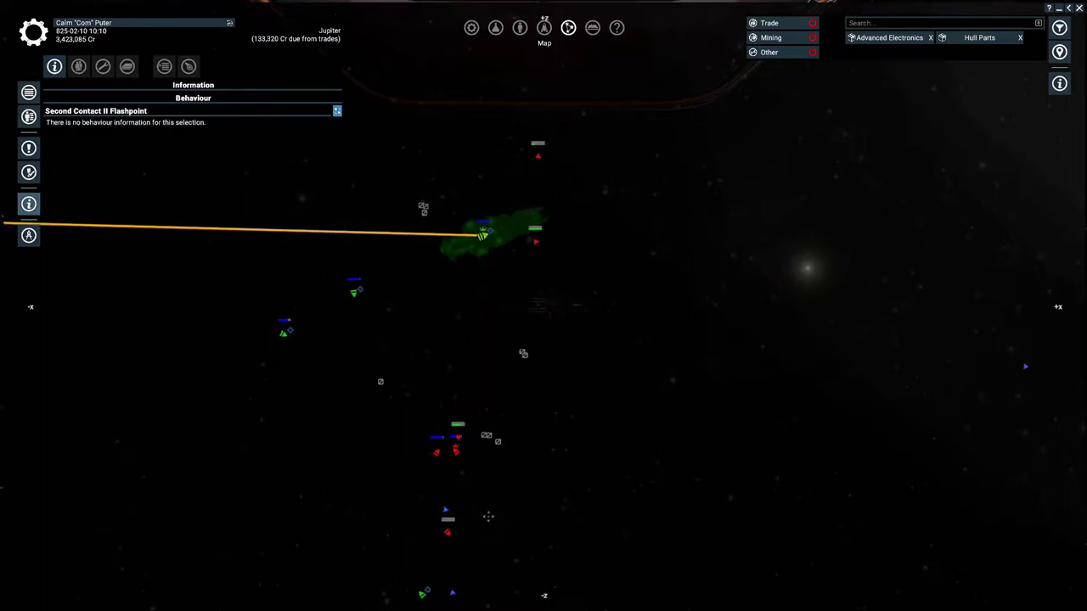
pyautogui.moveTo(515, 400)
pyautogui.mouseDown()
pyautogui.moveTo(629, 195)
pyautogui.moveTo(641, 195)
pyautogui.mouseUp()
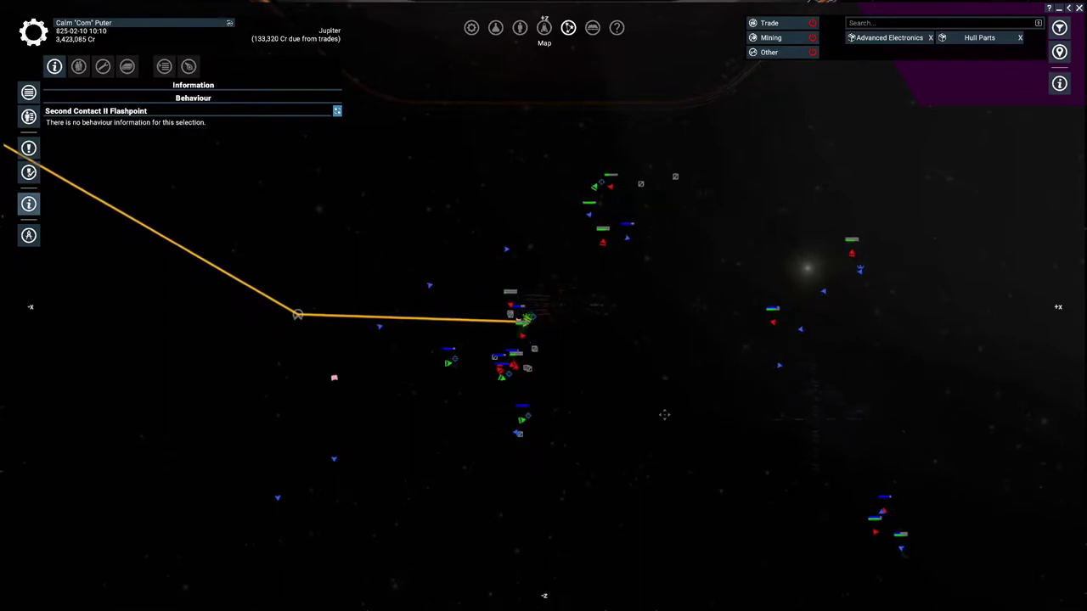
pyautogui.moveTo(664, 415); pyautogui.dragTo(537, 314)
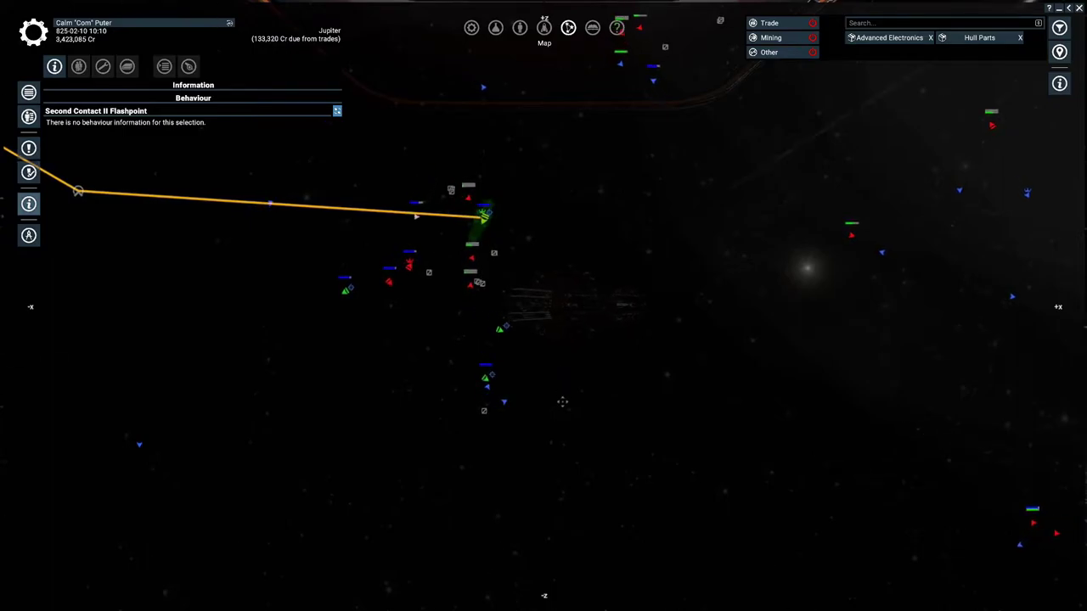
pyautogui.scroll(-5, 554, 371)
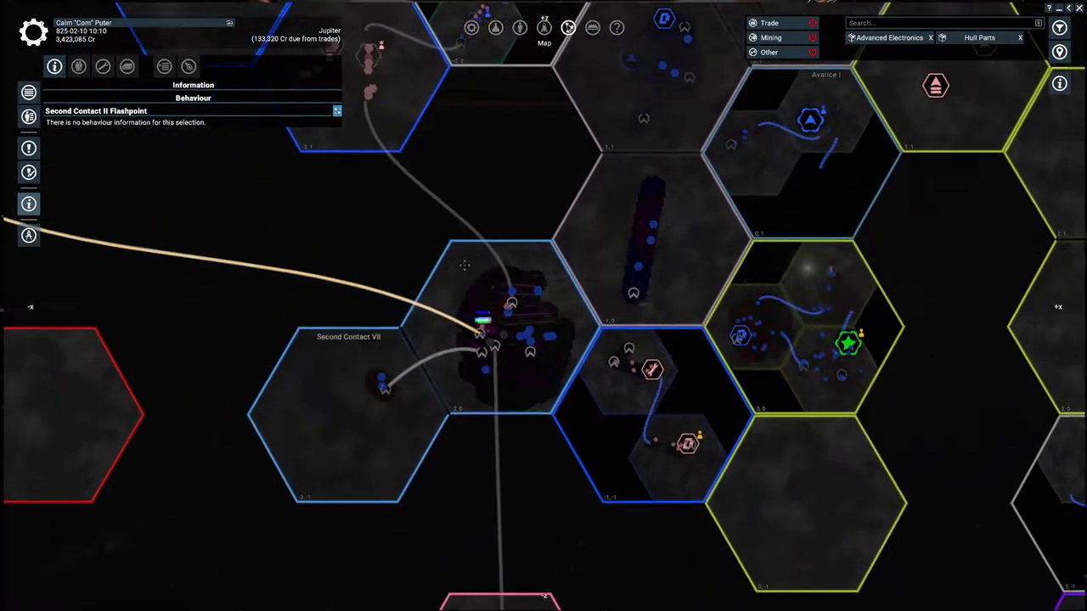
pyautogui.moveTo(465, 264); pyautogui.dragTo(761, 297)
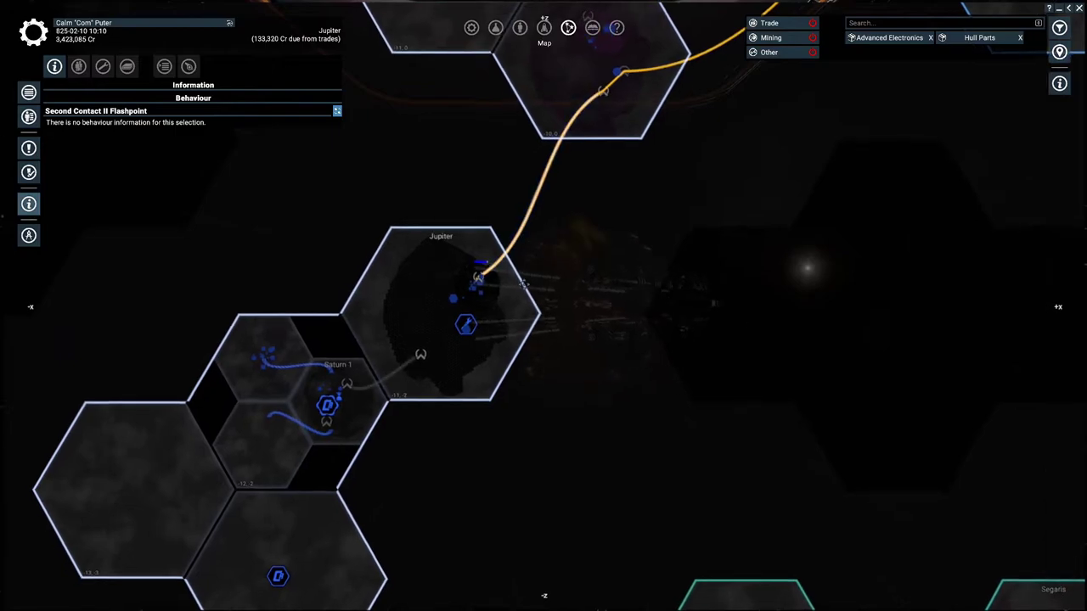
pyautogui.scroll(5, 458, 385)
pyautogui.moveTo(458, 384)
pyautogui.mouseDown()
pyautogui.moveTo(646, 334)
pyautogui.moveTo(396, 172)
pyautogui.mouseUp()
pyautogui.scroll(3, 396, 173)
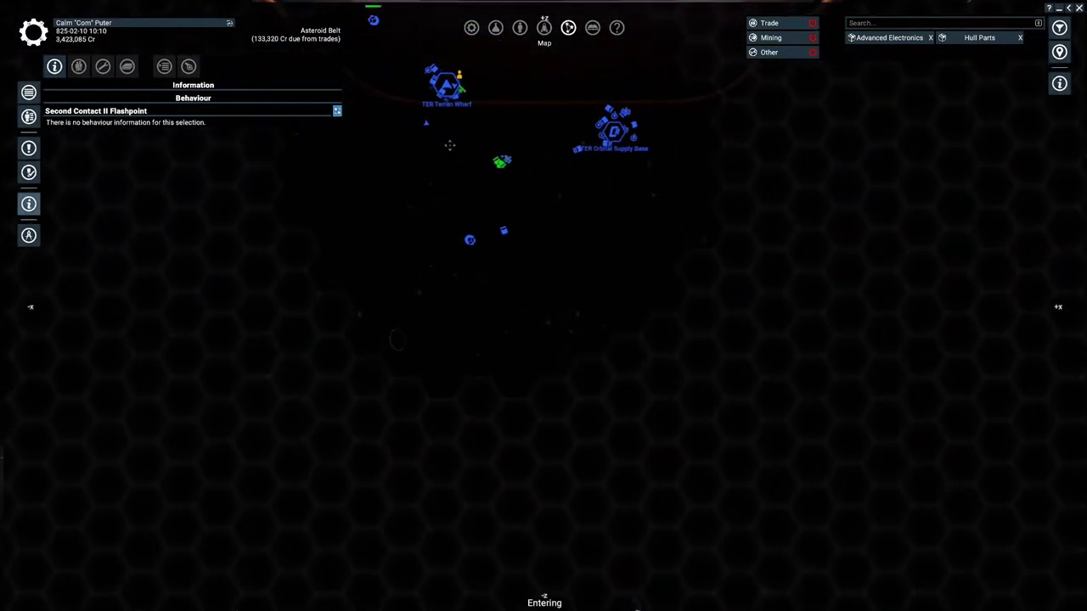
pyautogui.scroll(3, 449, 145)
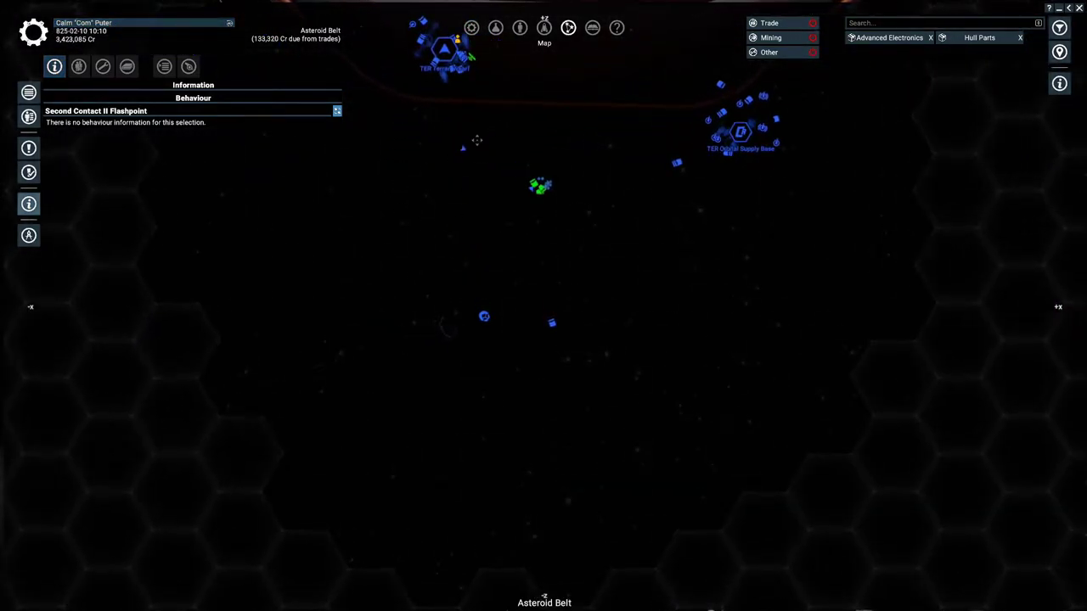
pyautogui.rightClick(453, 59)
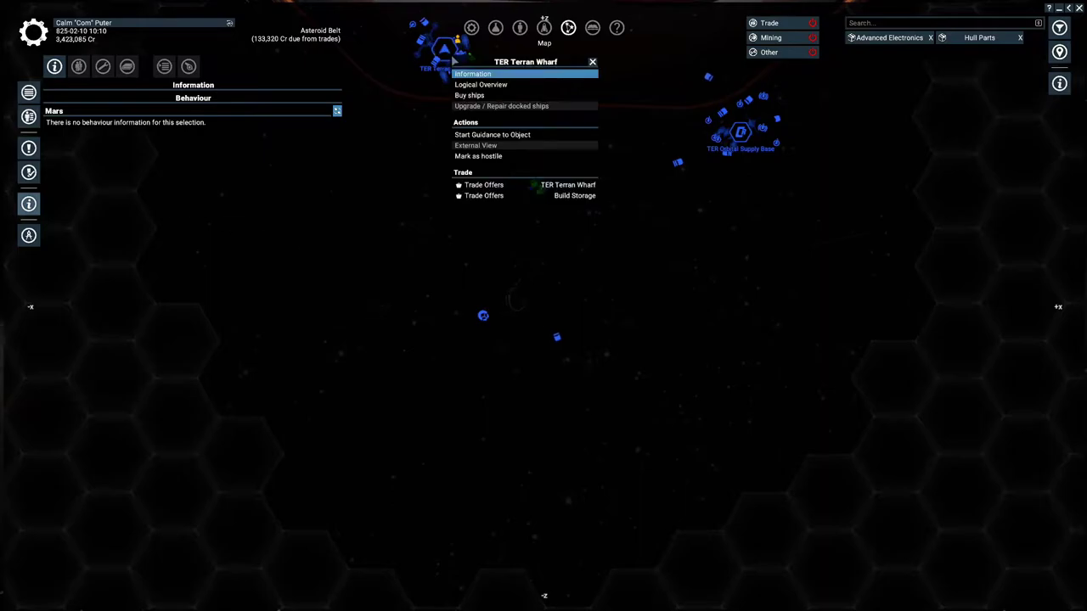
pyautogui.click(481, 96)
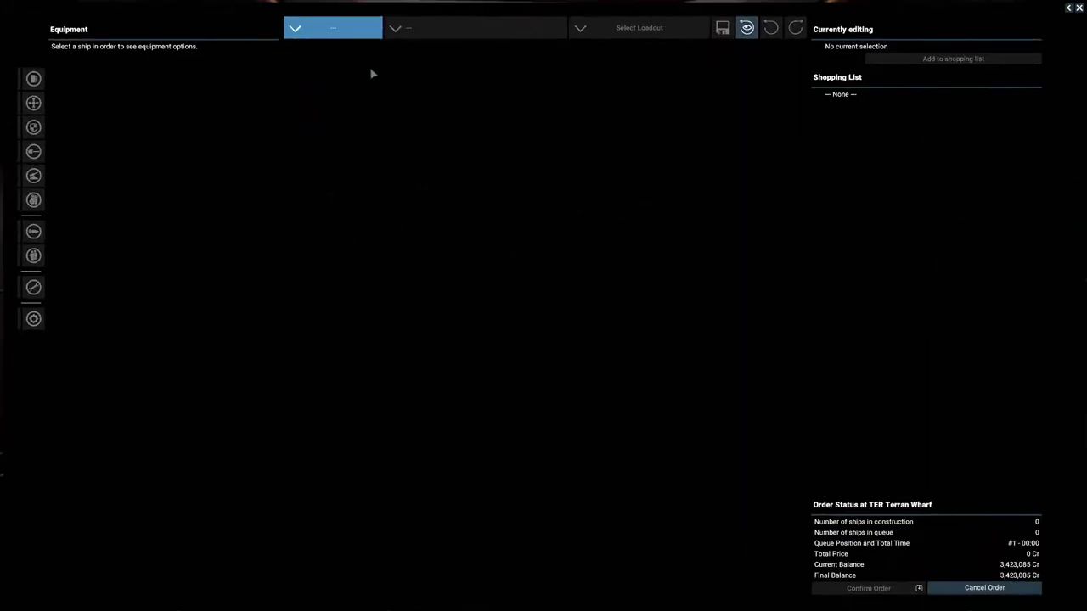
pyautogui.click(348, 35)
pyautogui.click(400, 28)
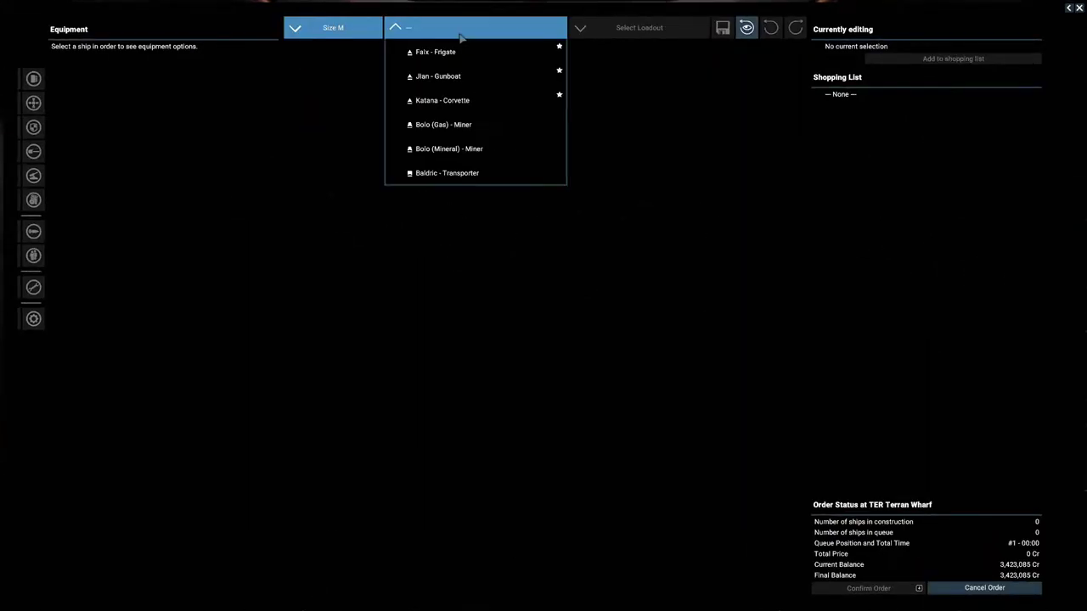
pyautogui.click(475, 100)
pyautogui.click(640, 27)
pyautogui.click(650, 151)
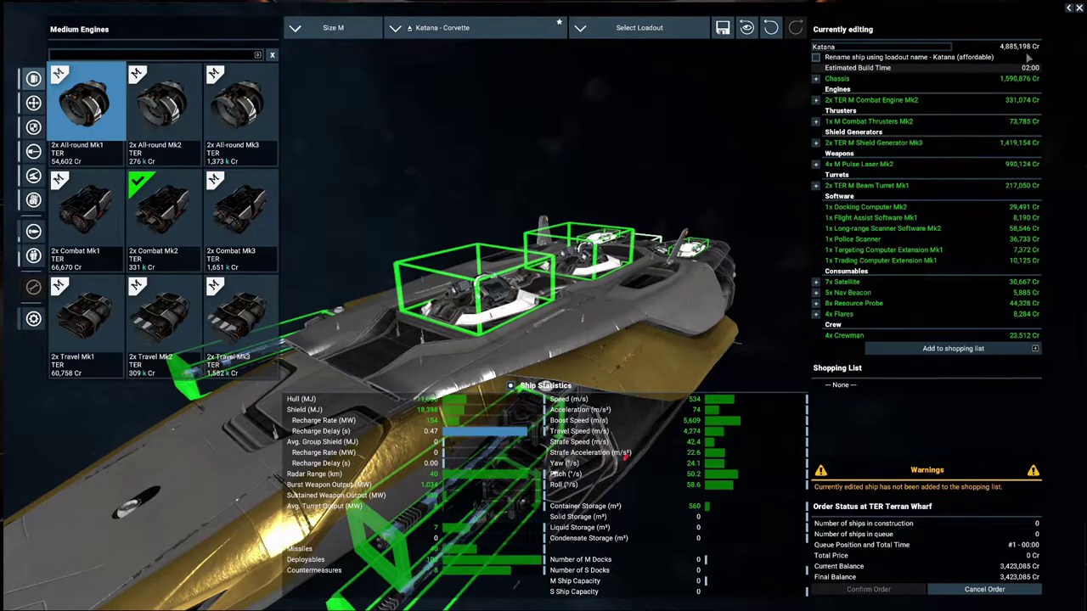
pyautogui.click(1002, 594)
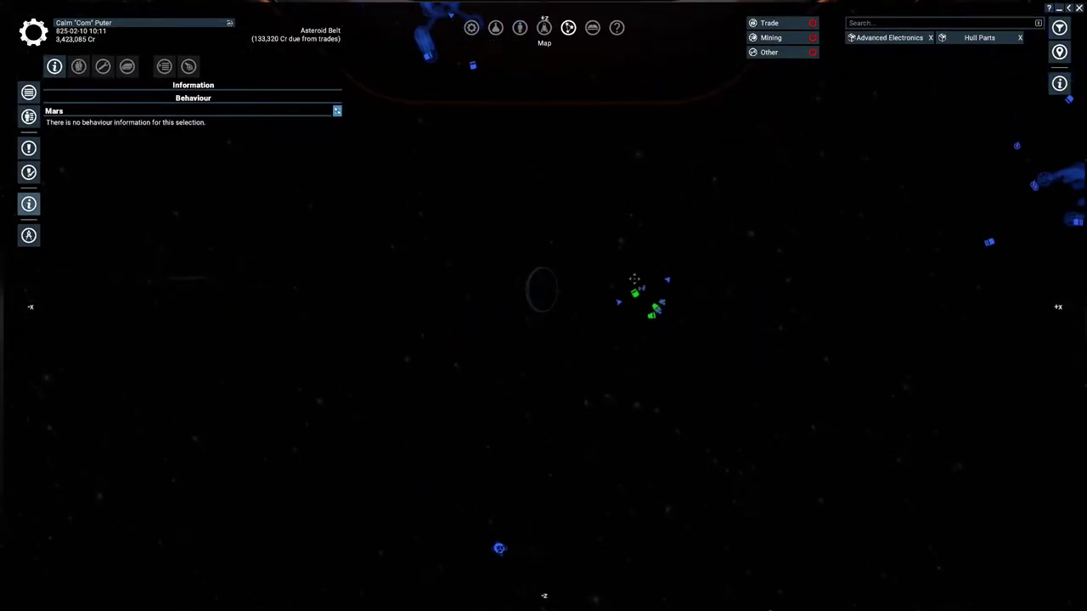
# Sell the two Bolo miners and the Baldric at TER Terran Wharf, reaching 8,406,596 Cr
pyautogui.click(633, 290)
pyautogui.click(646, 312)
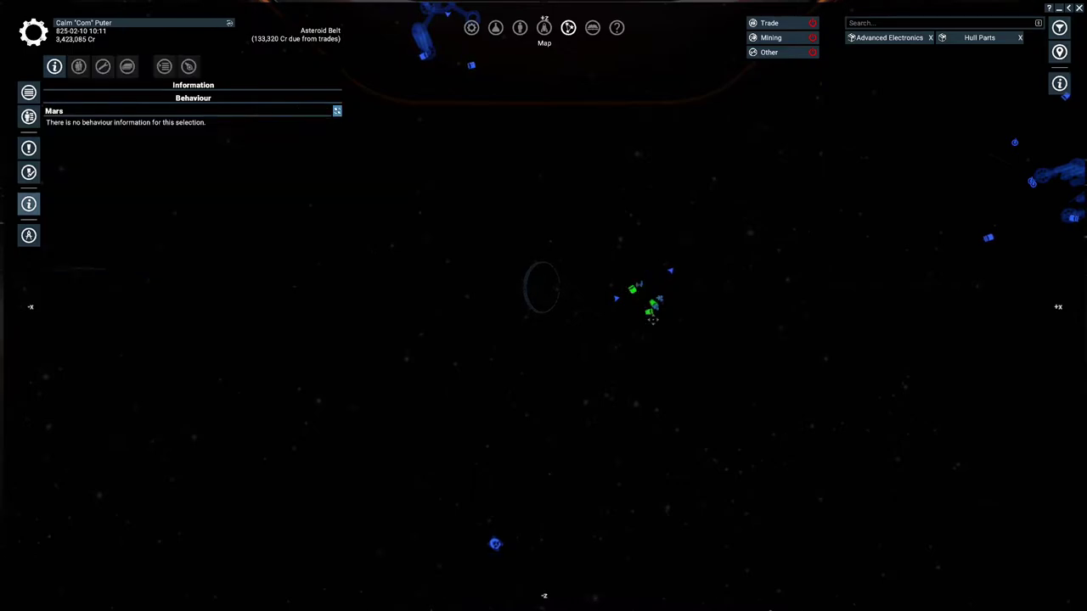
pyautogui.click(650, 313)
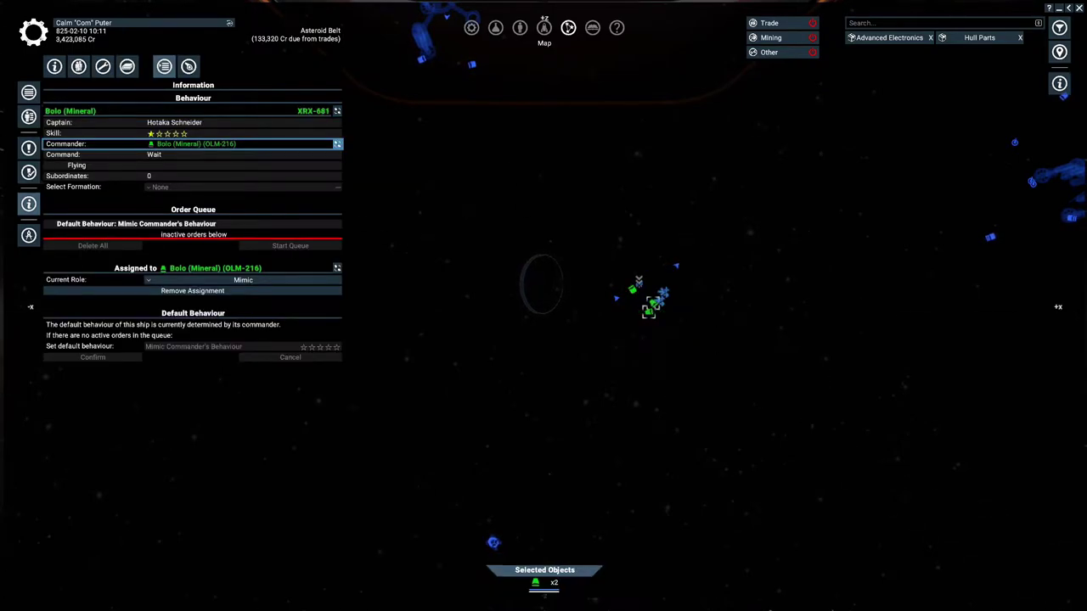
pyautogui.keyDown('ctrl'); pyautogui.click(638, 299); pyautogui.keyUp('ctrl')
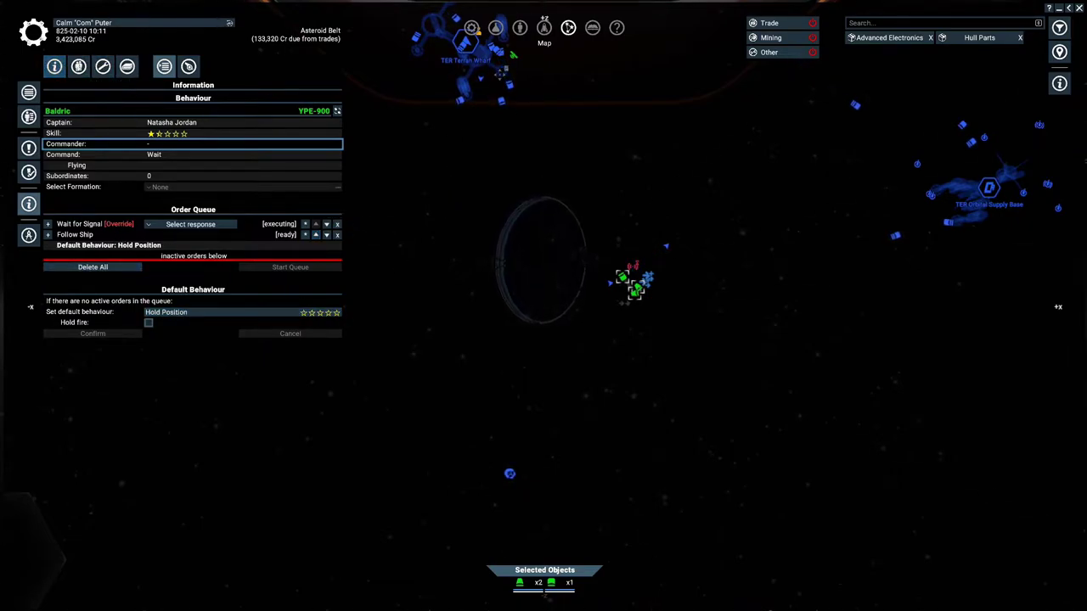
pyautogui.rightClick(468, 100)
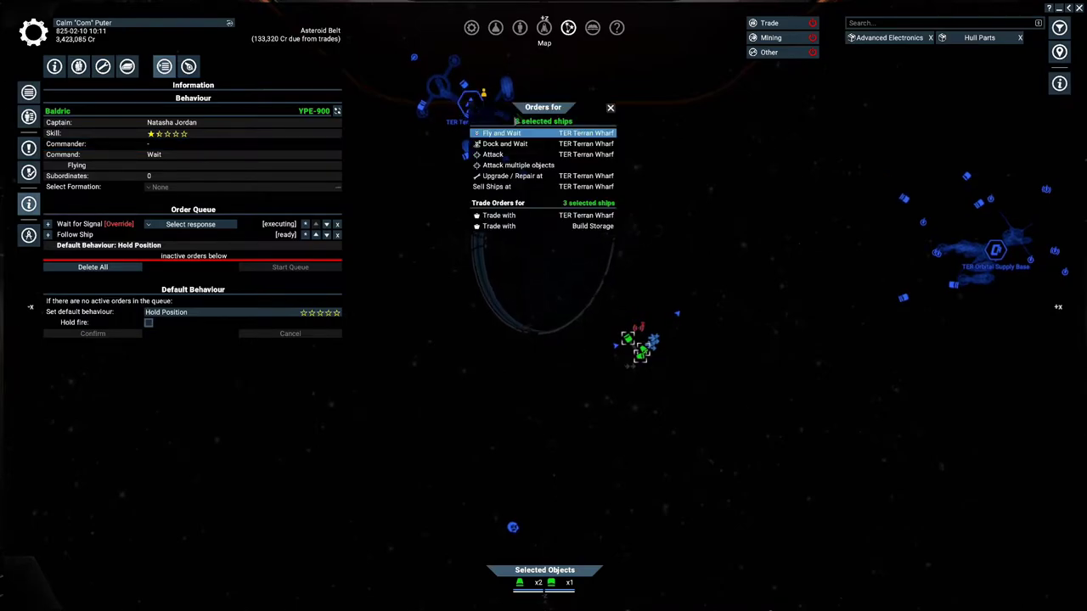
pyautogui.click(574, 192)
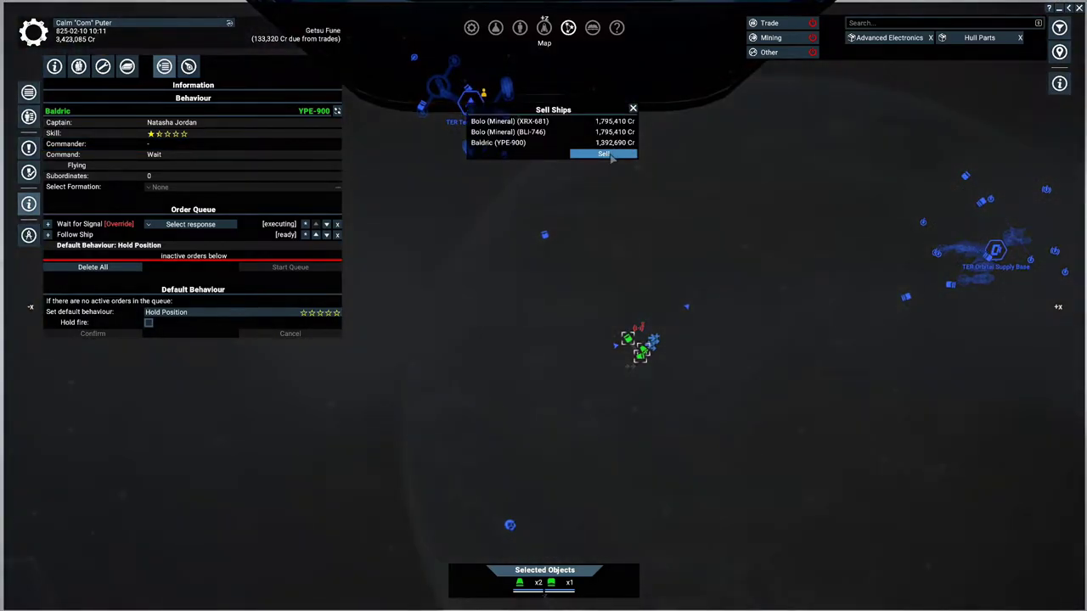
pyautogui.click(605, 154)
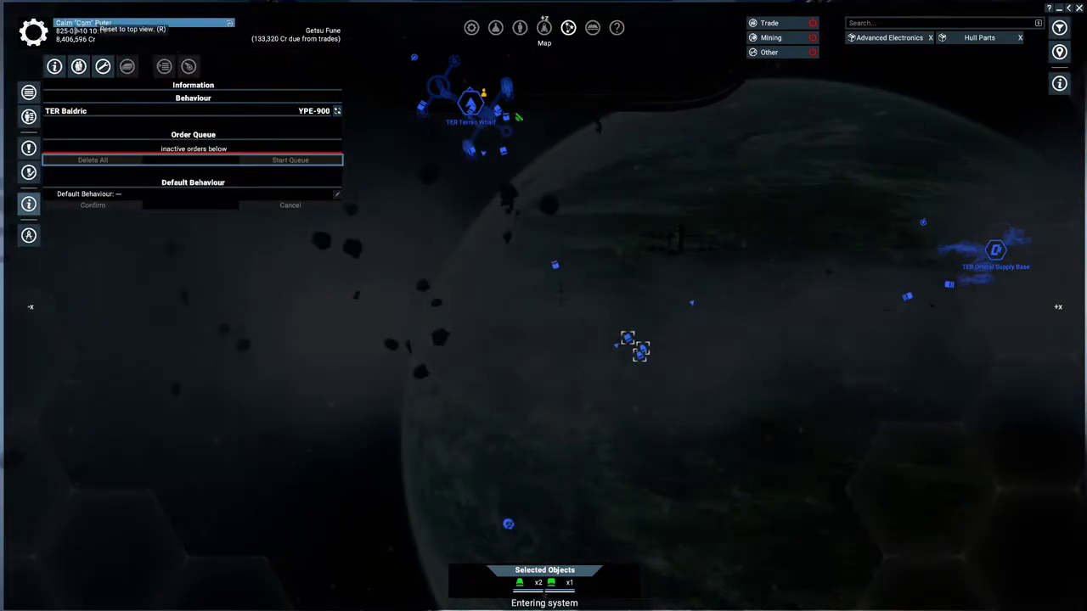
pyautogui.click(665, 175)
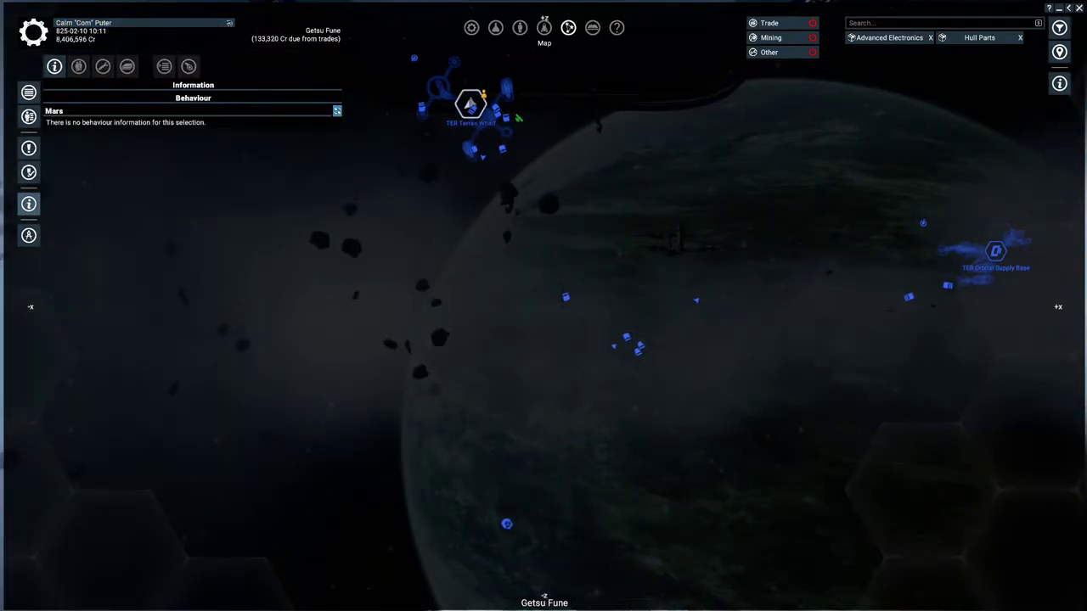
# Order a medium Katana corvette with the affordable loadout at TER Terran Wharf
pyautogui.rightClick(470, 104)
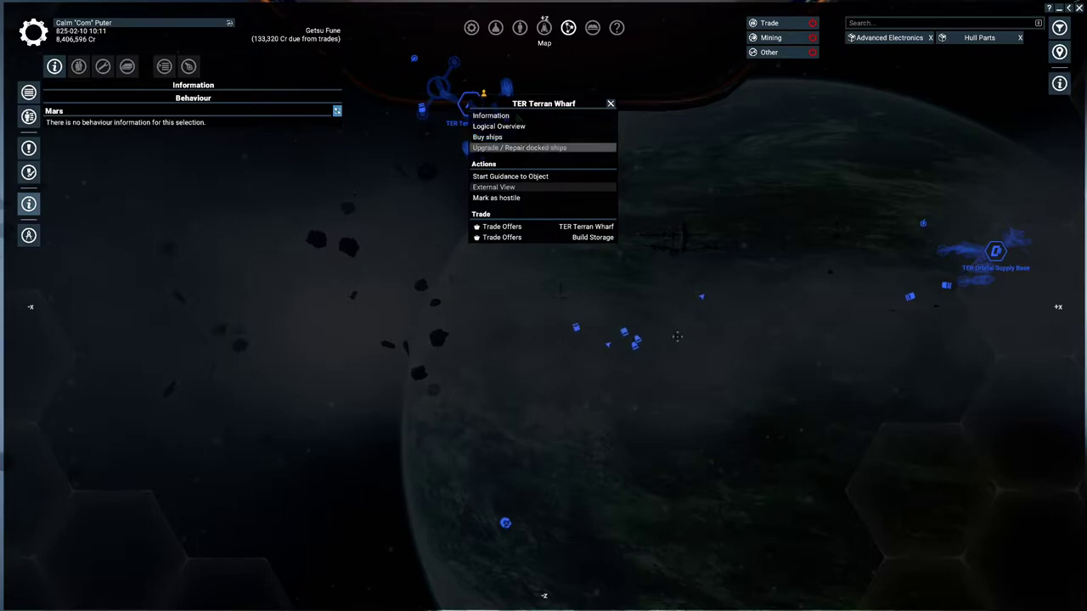
pyautogui.rightClick(471, 104)
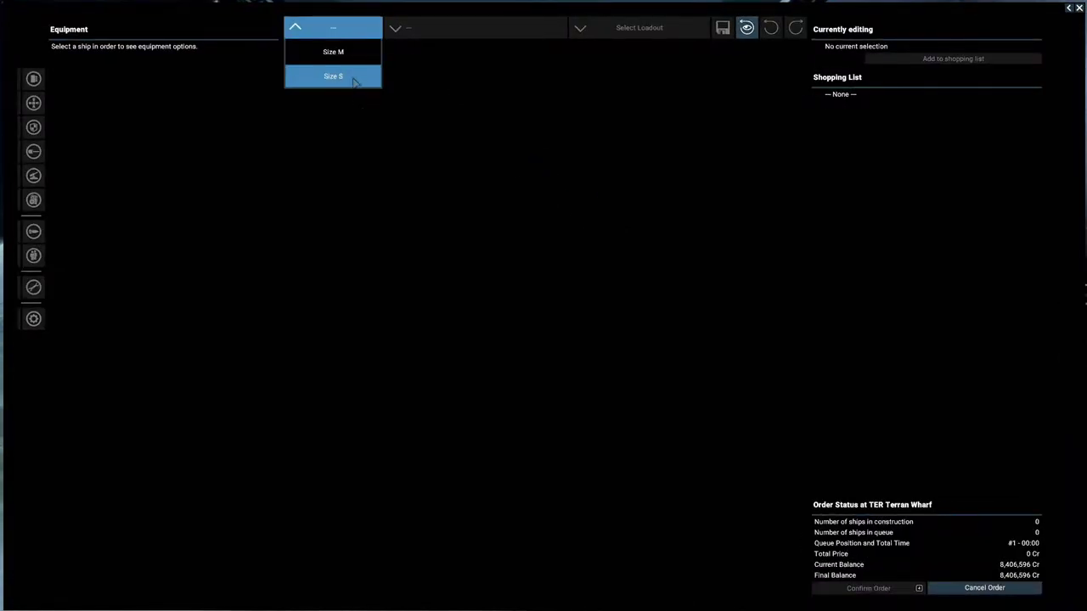
pyautogui.click(344, 53)
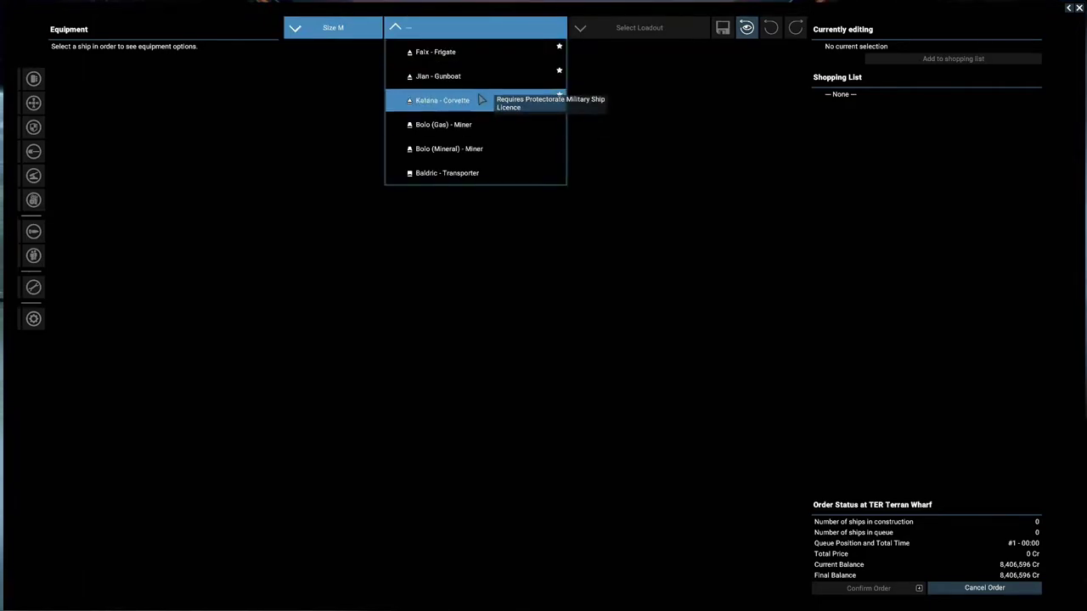
pyautogui.click(481, 110)
pyautogui.click(618, 32)
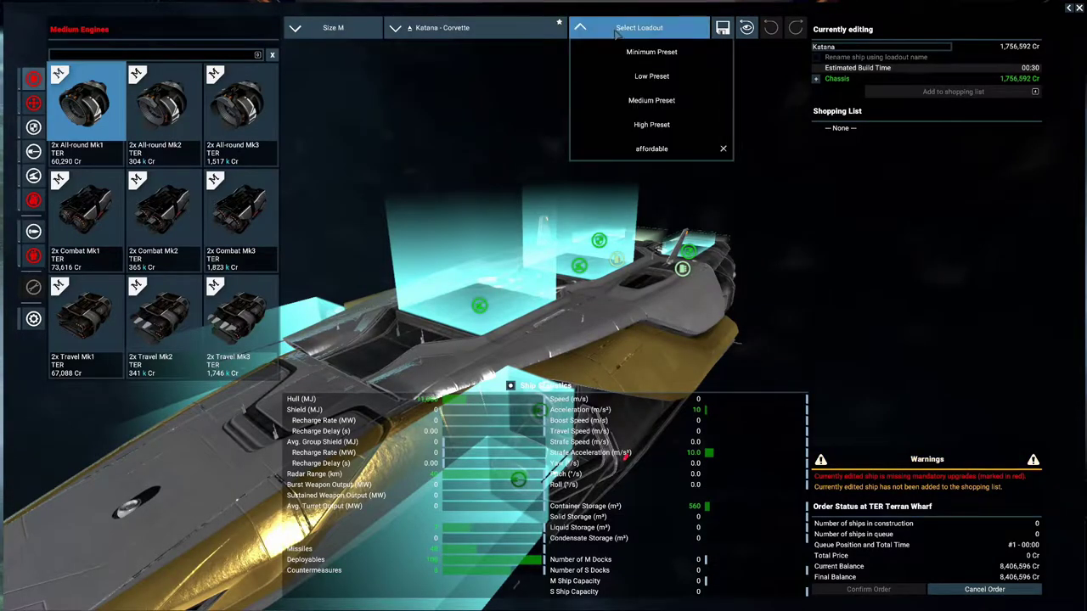
pyautogui.click(642, 151)
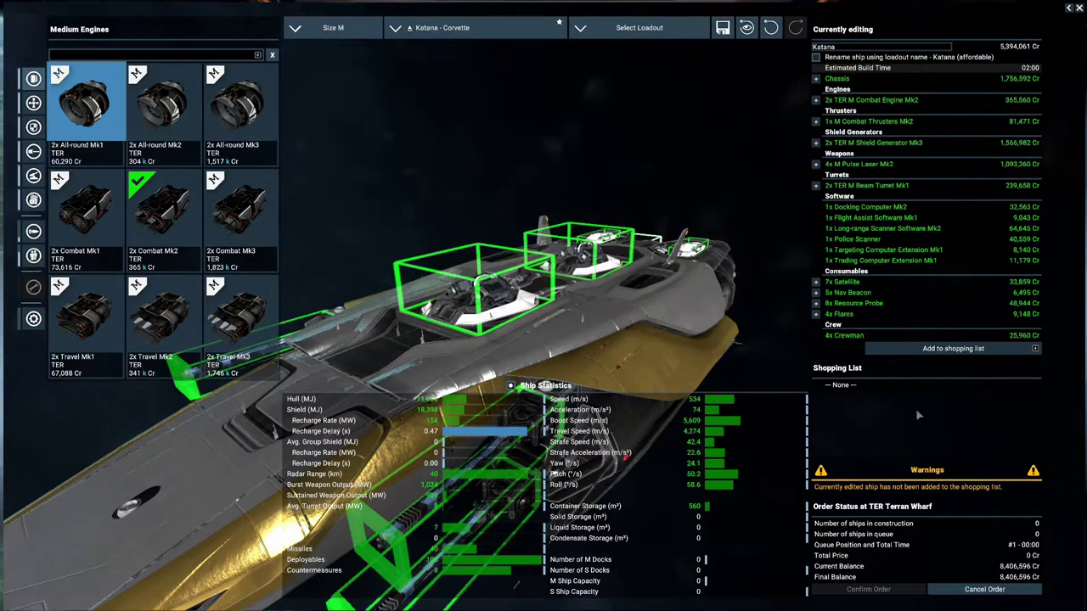
pyautogui.click(966, 349)
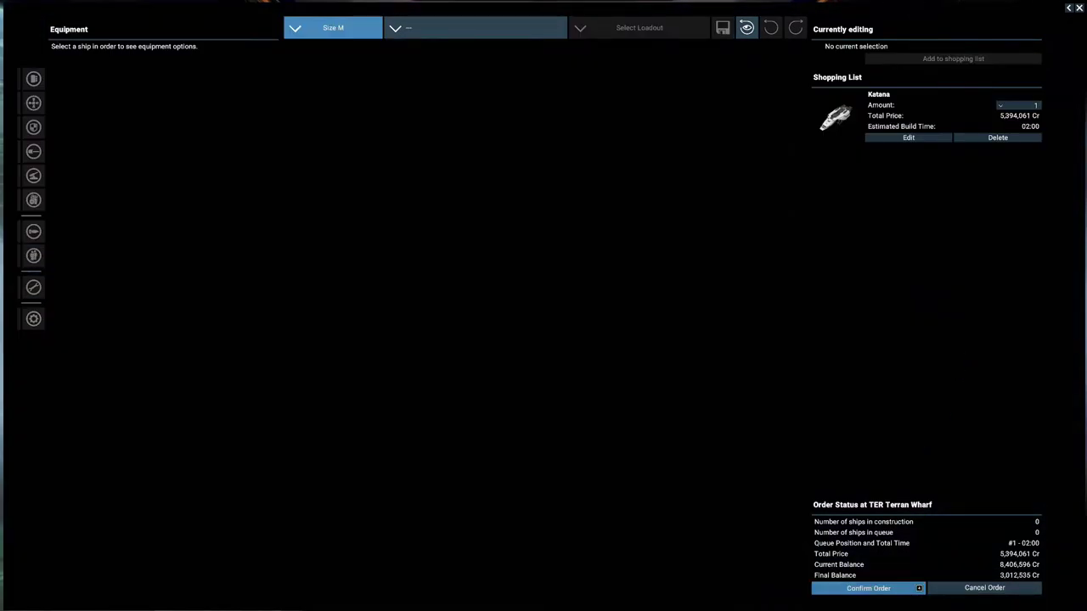
pyautogui.click(866, 590)
pyautogui.scroll(-5, 716, 322)
pyautogui.scroll(-3, 716, 322)
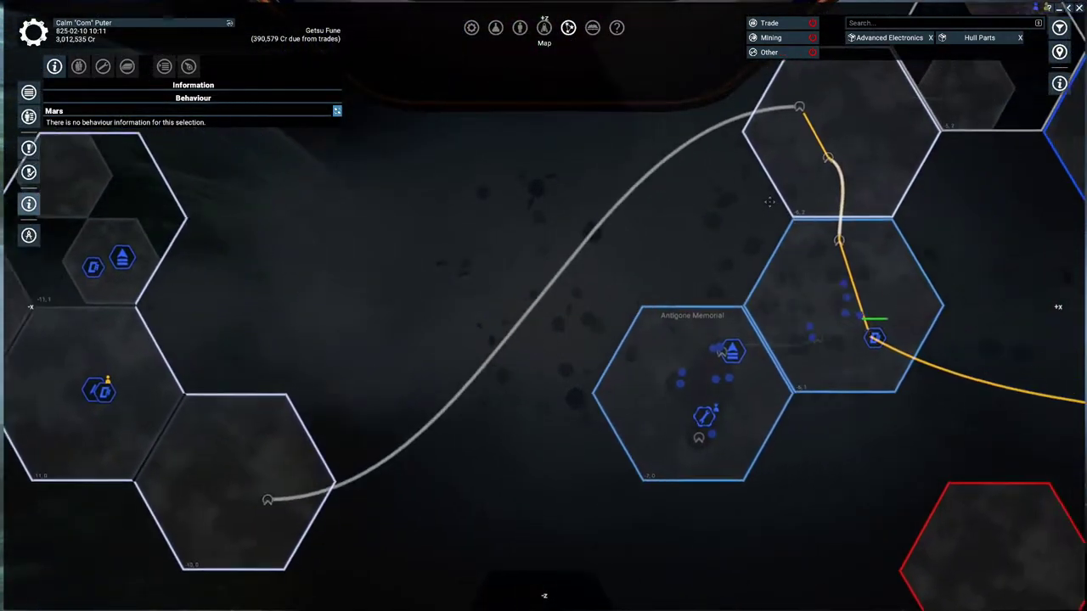
pyautogui.scroll(5, 680, 263)
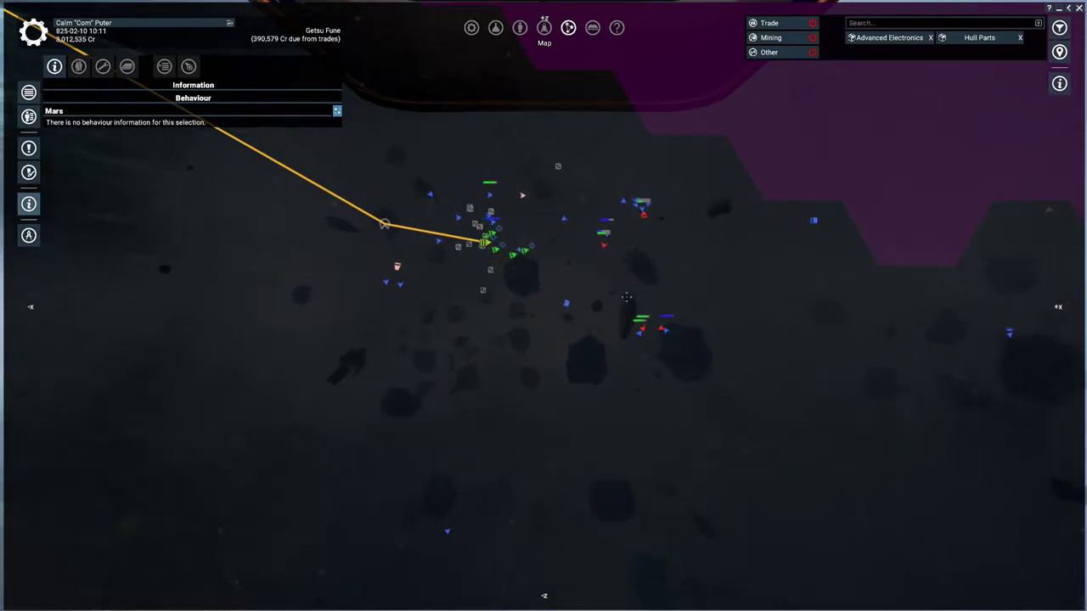
pyautogui.scroll(3, 543, 280)
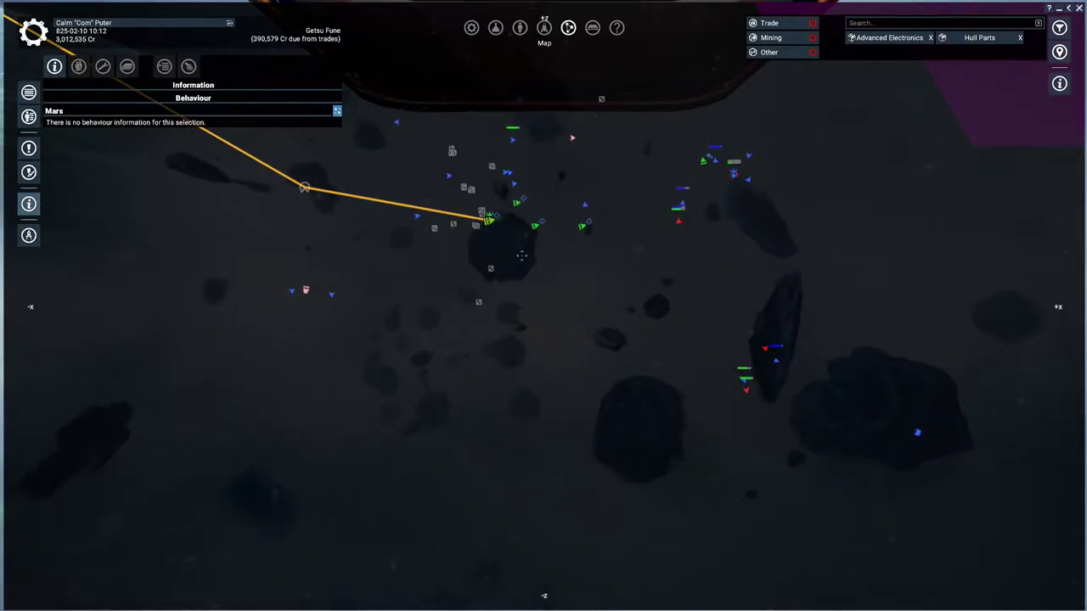
# Give Katana WYL-748 a Collect Drops order, then deselect it
pyautogui.click(701, 151)
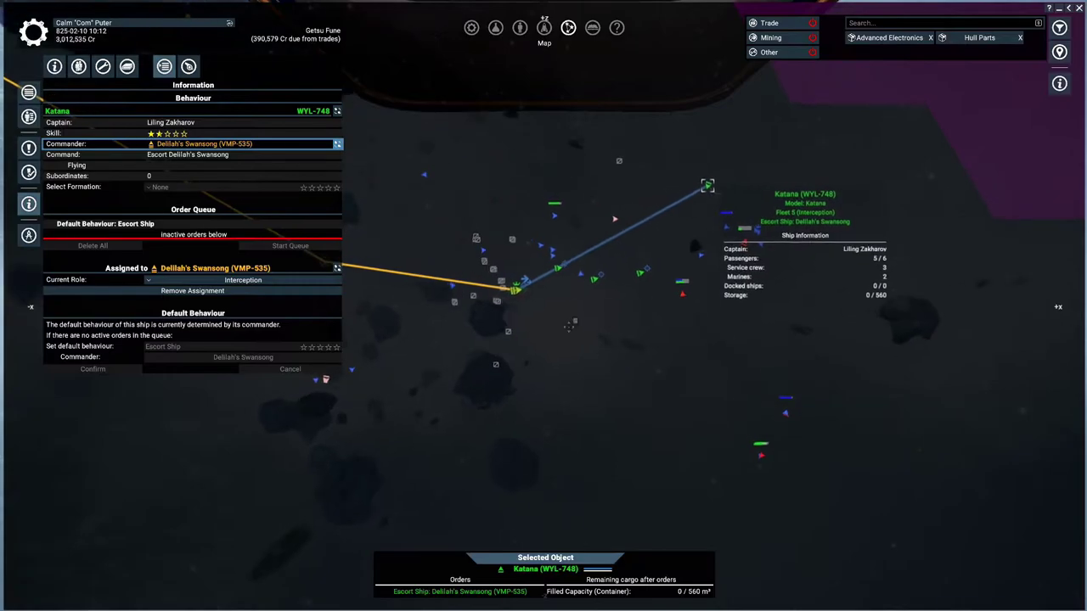
pyautogui.rightClick(457, 274)
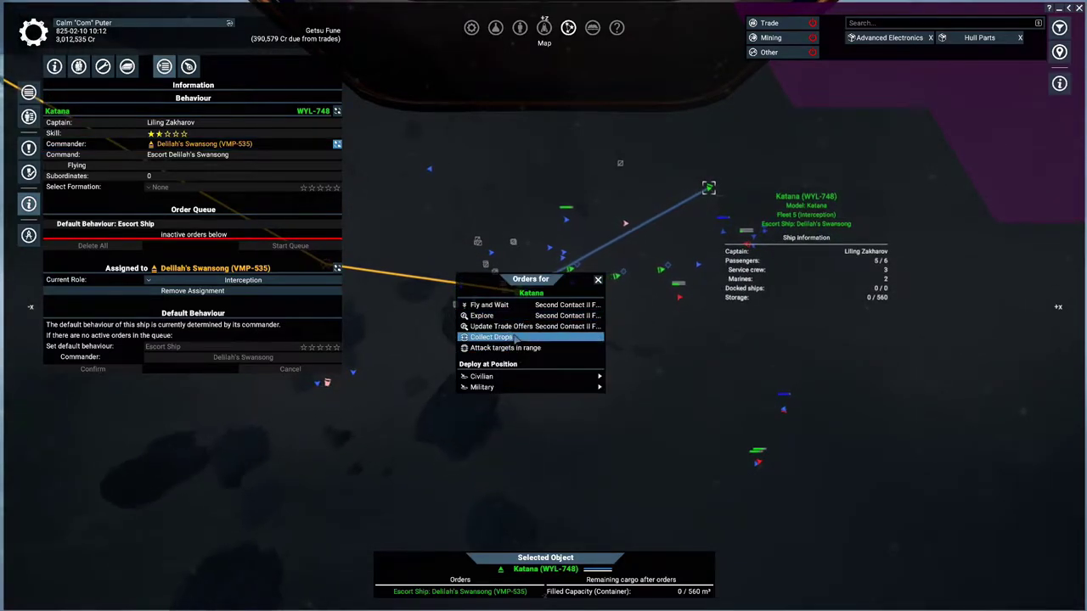
pyautogui.click(501, 341)
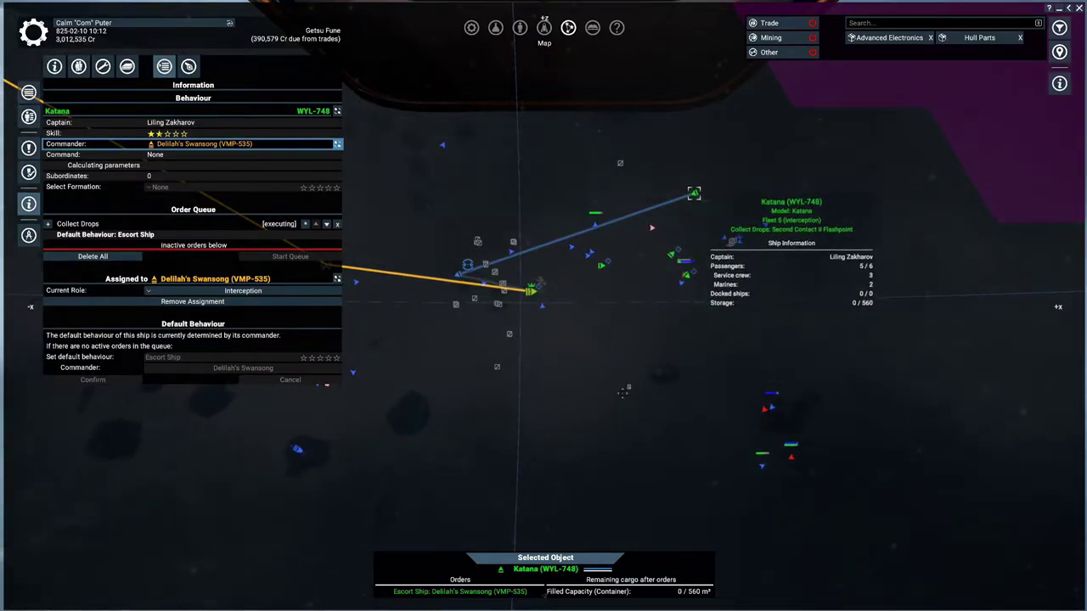
pyautogui.click(648, 443)
pyautogui.scroll(-5, 648, 443)
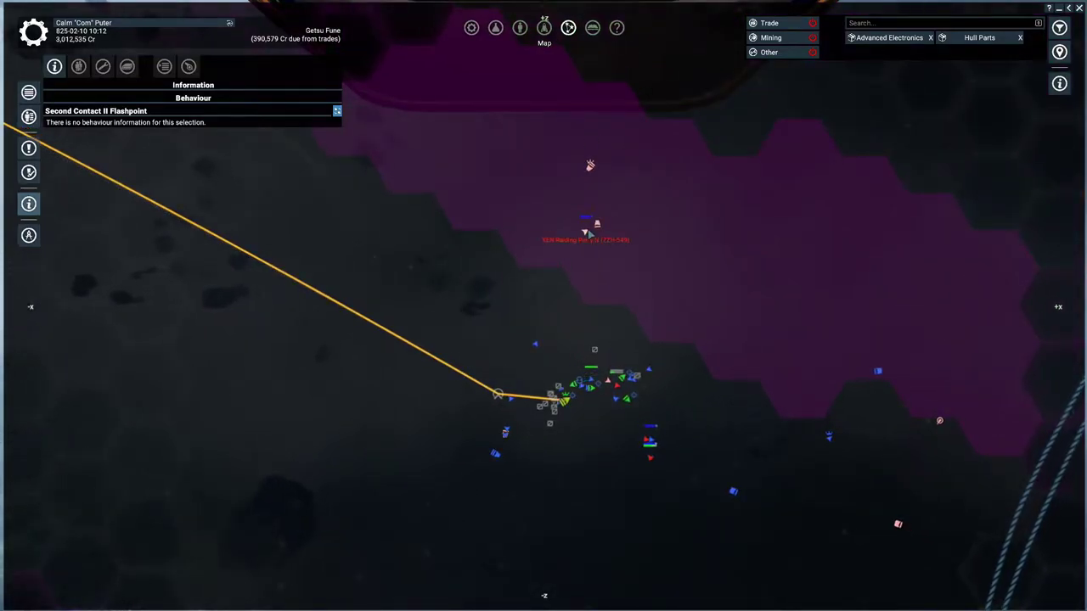
pyautogui.press('s')
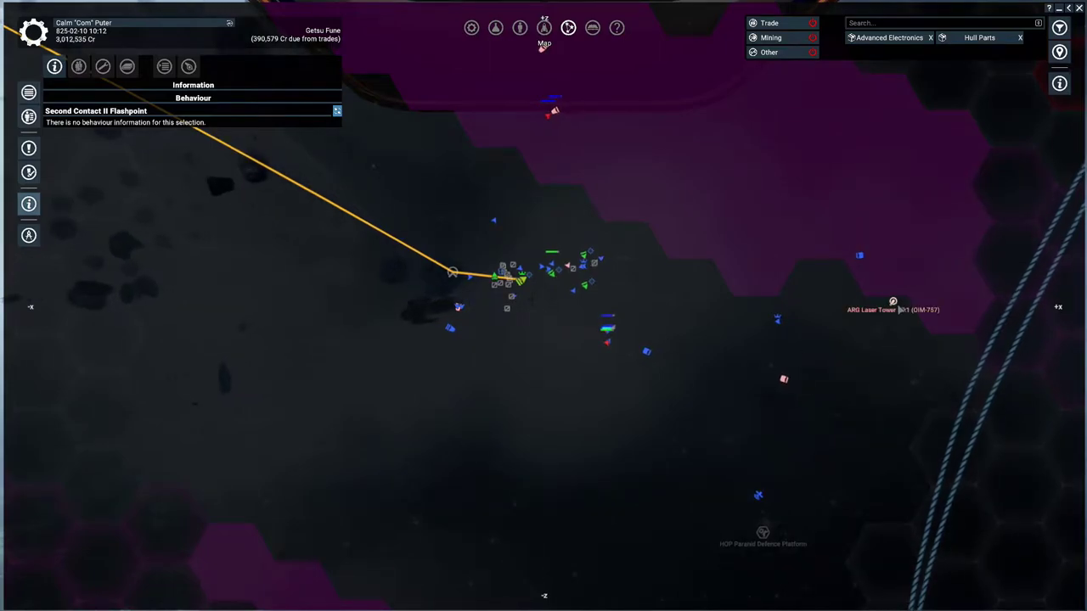
pyautogui.scroll(3, 633, 341)
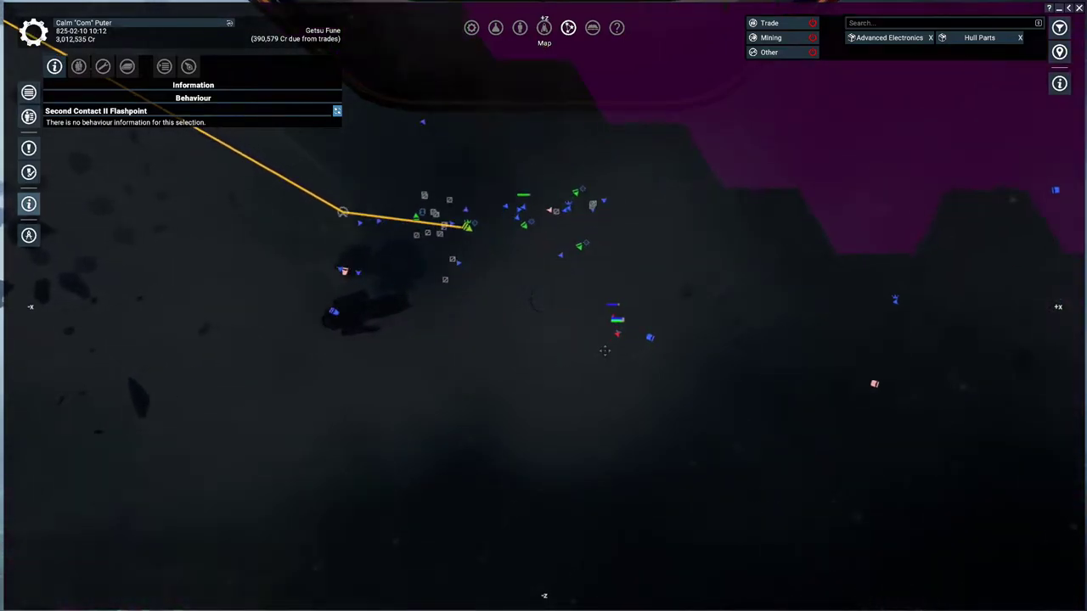
pyautogui.moveTo(633, 341)
pyautogui.mouseDown()
pyautogui.moveTo(487, 294)
pyautogui.moveTo(493, 388)
pyautogui.mouseUp()
pyautogui.scroll(-3, 510, 433)
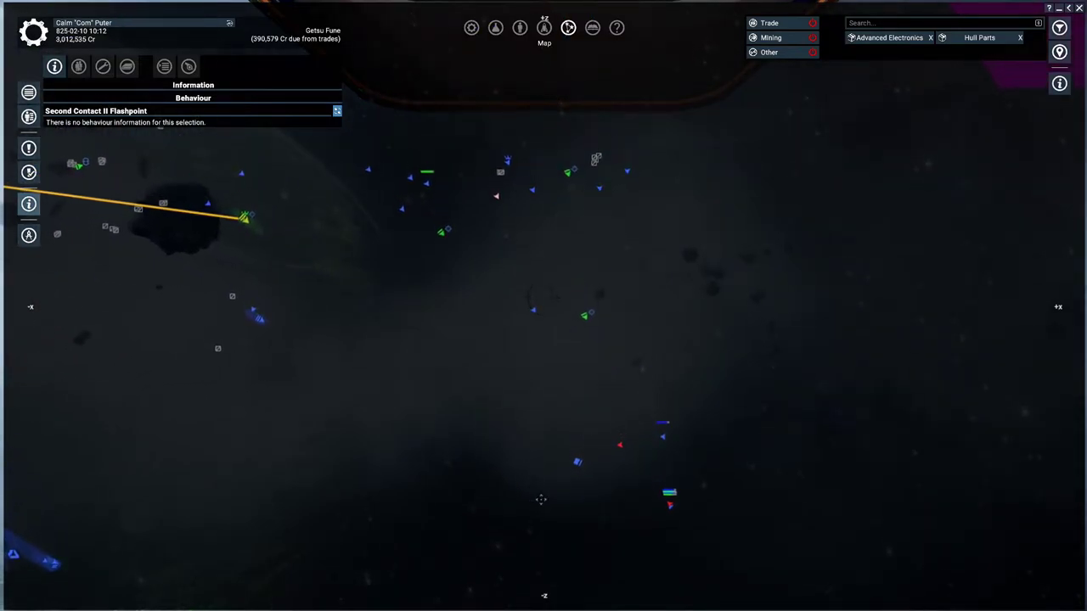
pyautogui.moveTo(536, 463); pyautogui.dragTo(674, 370)
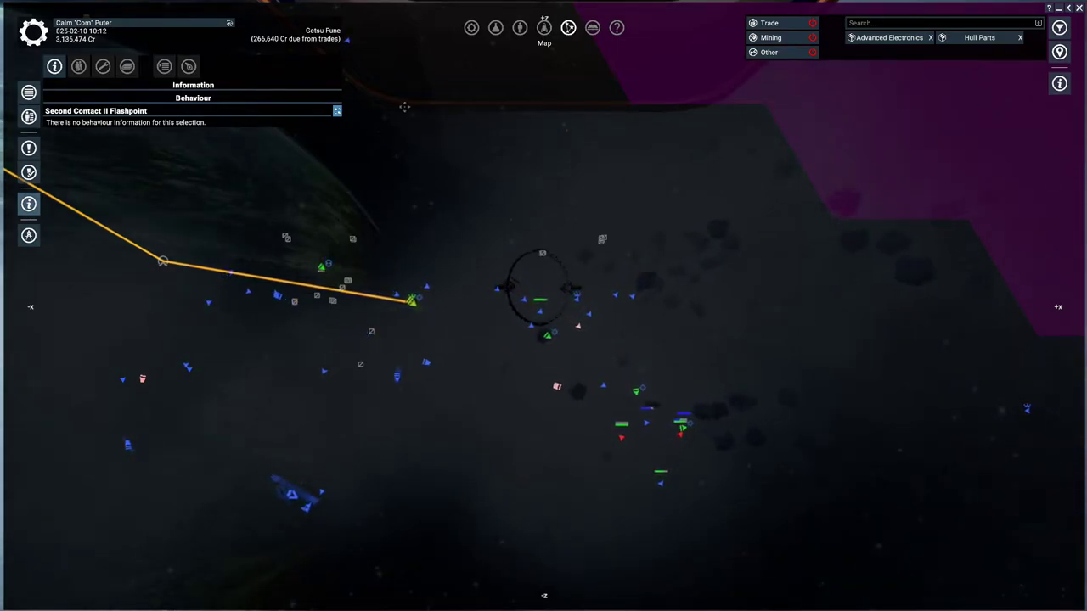
pyautogui.moveTo(560, 490); pyautogui.dragTo(547, 414)
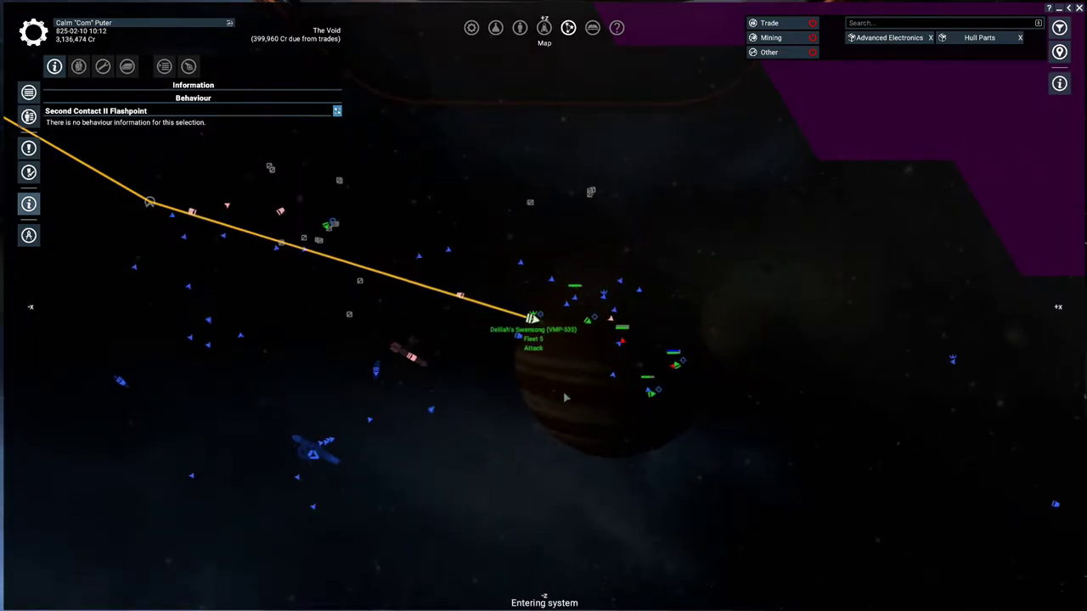
pyautogui.scroll(-5, 523, 328)
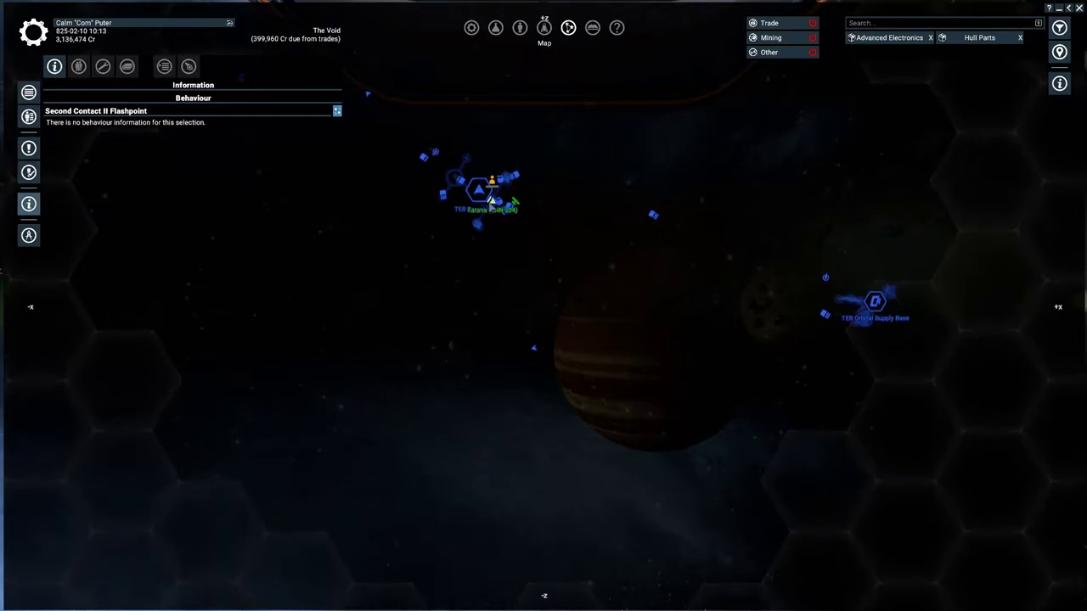
# Select Katana ENN-234 at the wharf and move the map over to the fleet
pyautogui.click(491, 200)
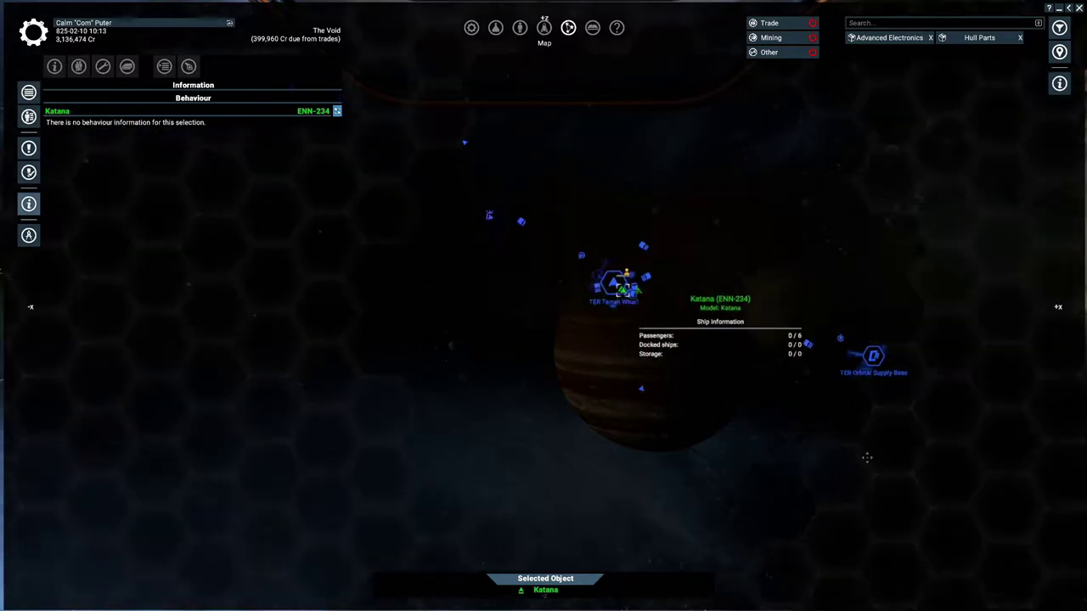
pyautogui.scroll(-5, 866, 456)
pyautogui.moveTo(546, 232); pyautogui.dragTo(226, 170)
pyautogui.moveTo(538, 335); pyautogui.dragTo(209, 289)
pyautogui.scroll(2, 869, 296)
pyautogui.scroll(5, 868, 296)
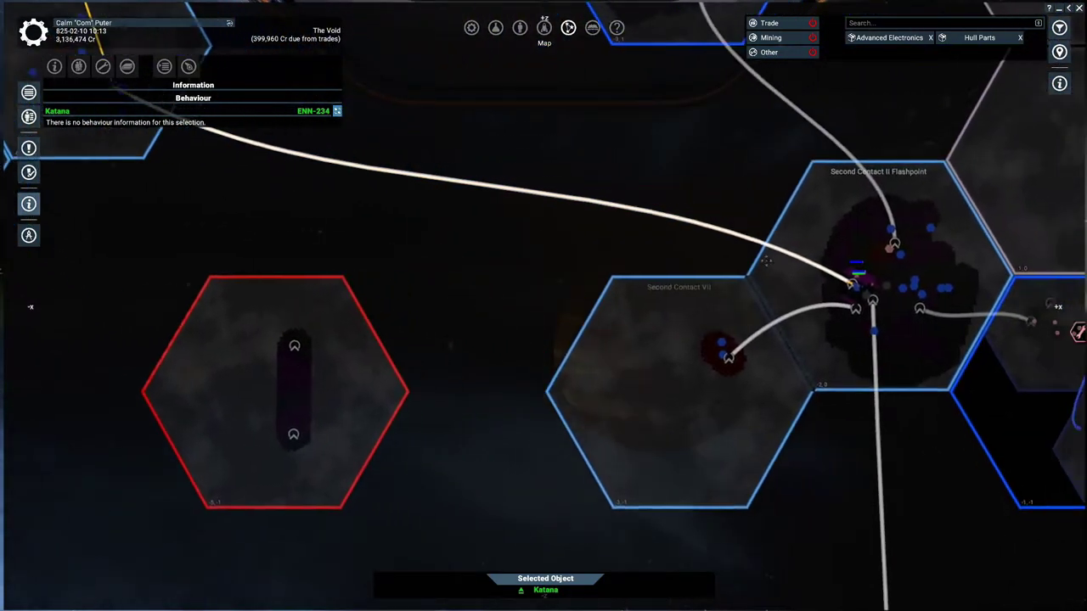
pyautogui.moveTo(869, 297)
pyautogui.mouseDown()
pyautogui.moveTo(398, 293)
pyautogui.moveTo(520, 296)
pyautogui.mouseUp()
pyautogui.scroll(3, 399, 293)
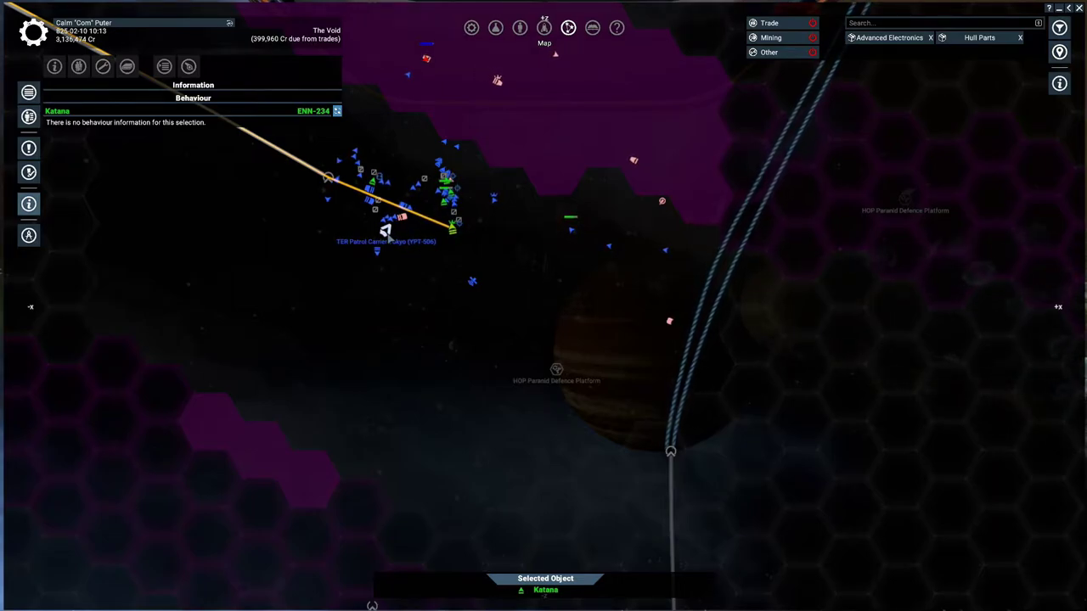
pyautogui.moveTo(409, 279); pyautogui.dragTo(480, 355)
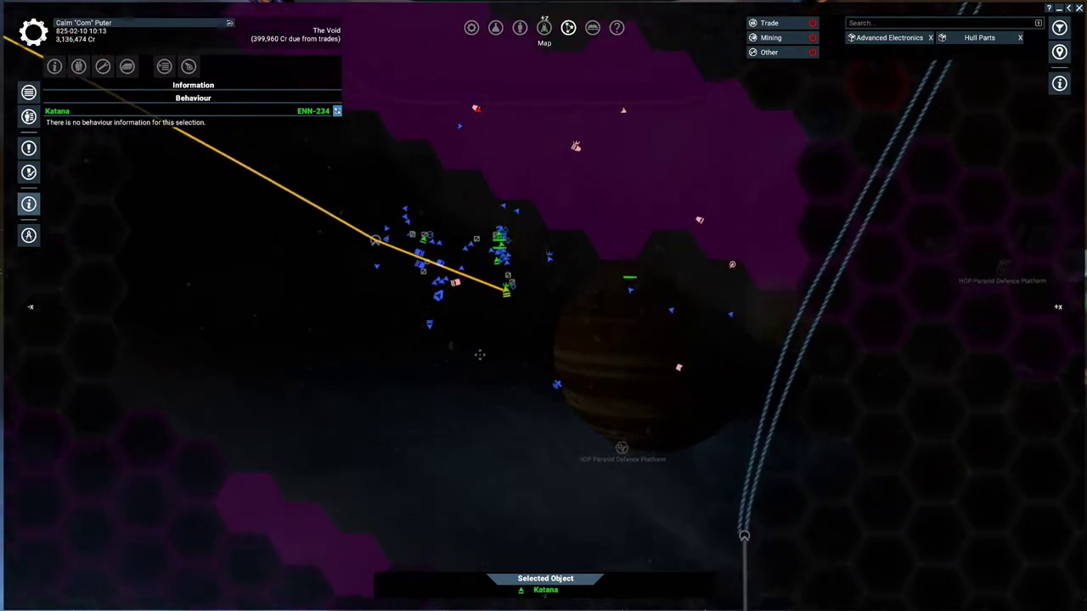
pyautogui.moveTo(480, 355); pyautogui.dragTo(467, 279)
pyautogui.scroll(5, 402, 252)
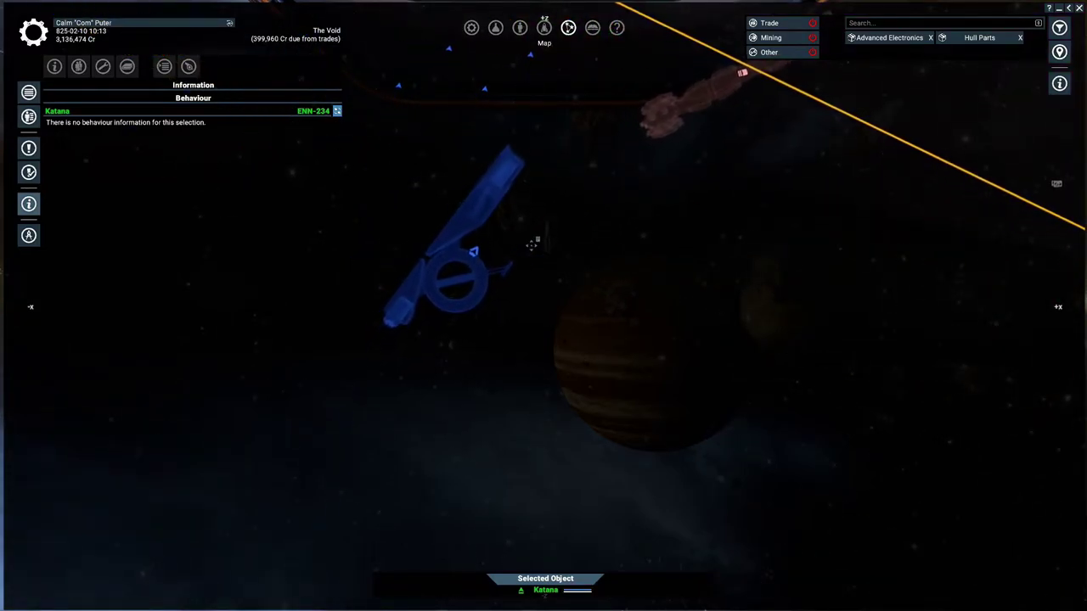
pyautogui.scroll(-3, 686, 296)
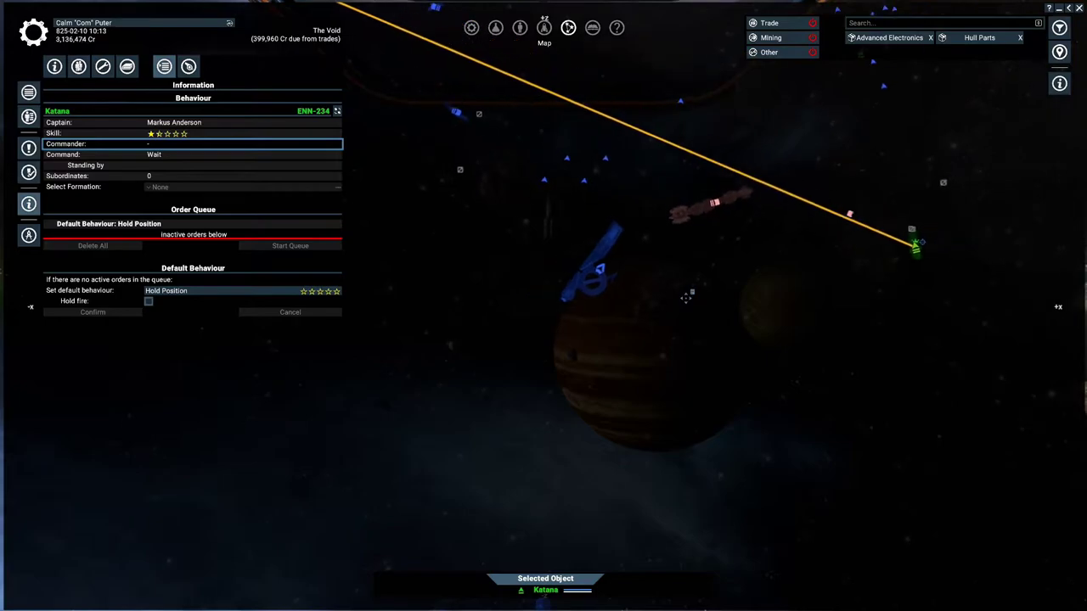
pyautogui.scroll(-3, 705, 276)
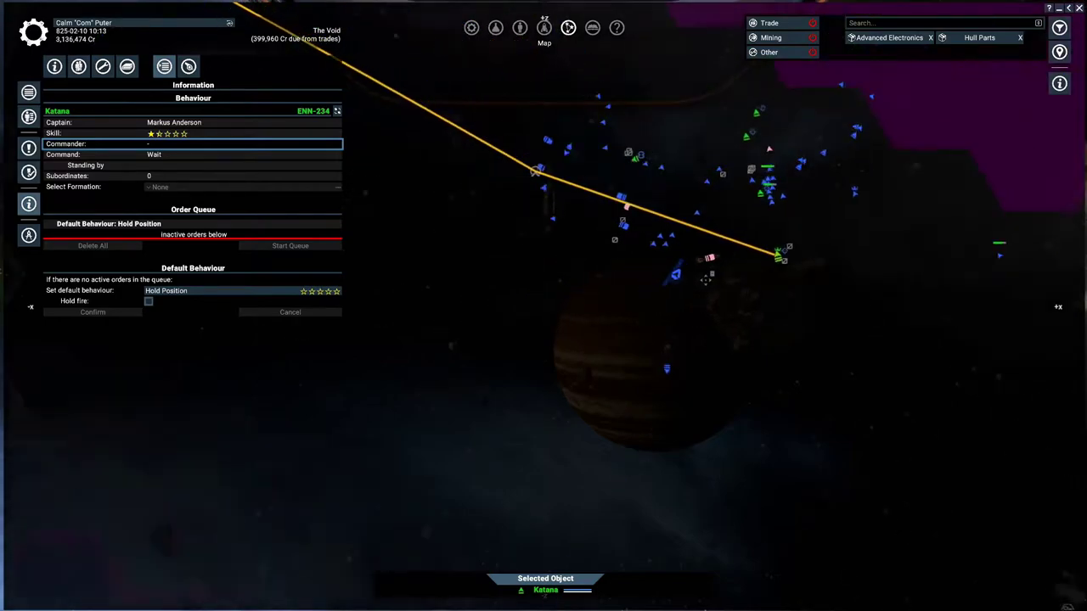
pyautogui.scroll(-3, 505, 274)
pyautogui.scroll(5, 504, 274)
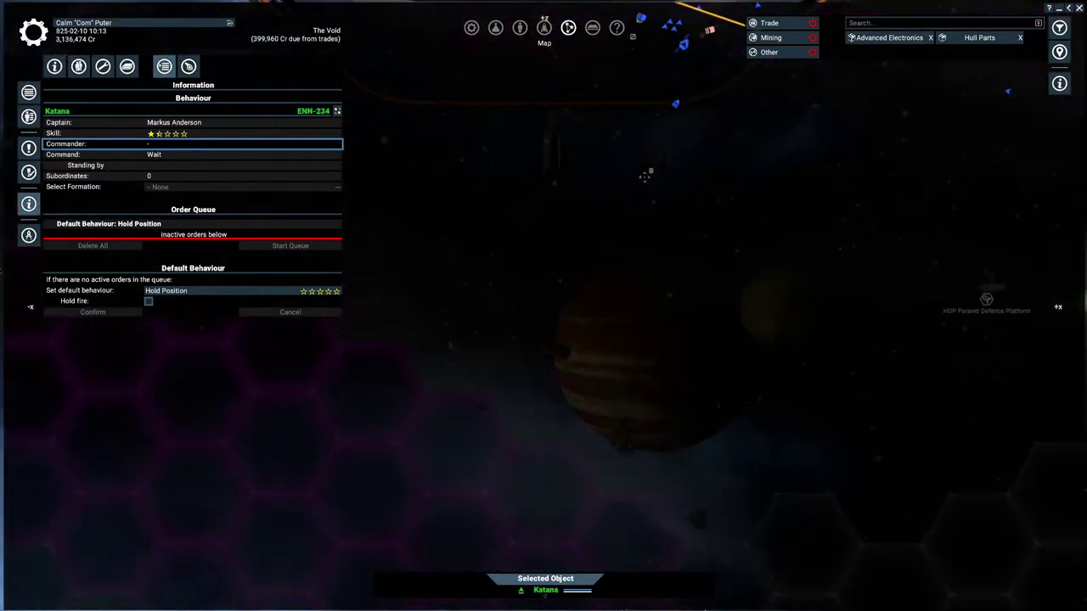
# Order Katana ENN-234 to Fly and Wait at the chosen spot
pyautogui.rightClick(505, 211)
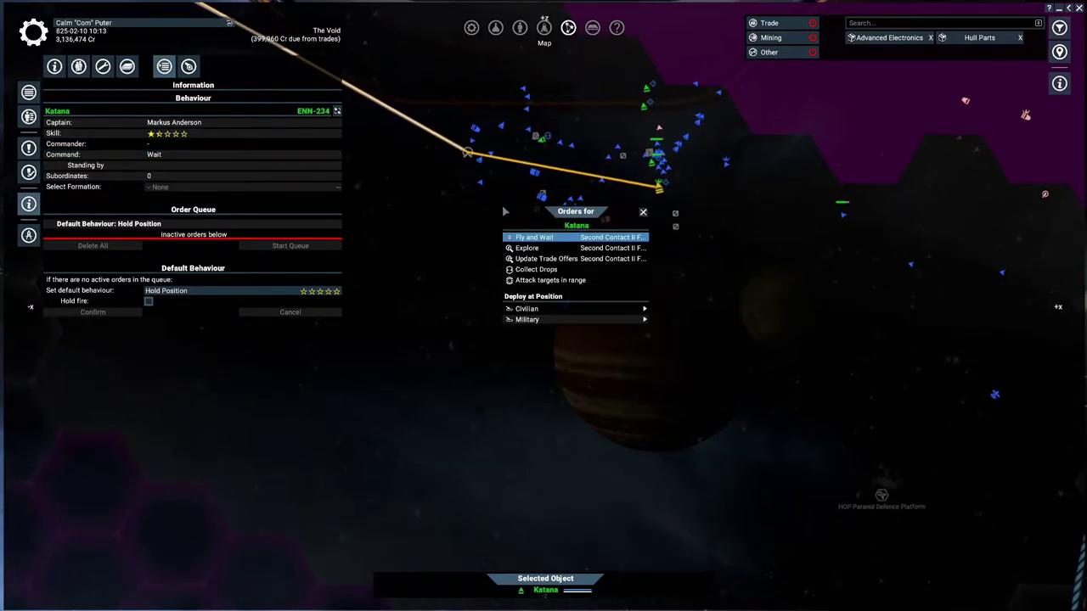
pyautogui.click(561, 243)
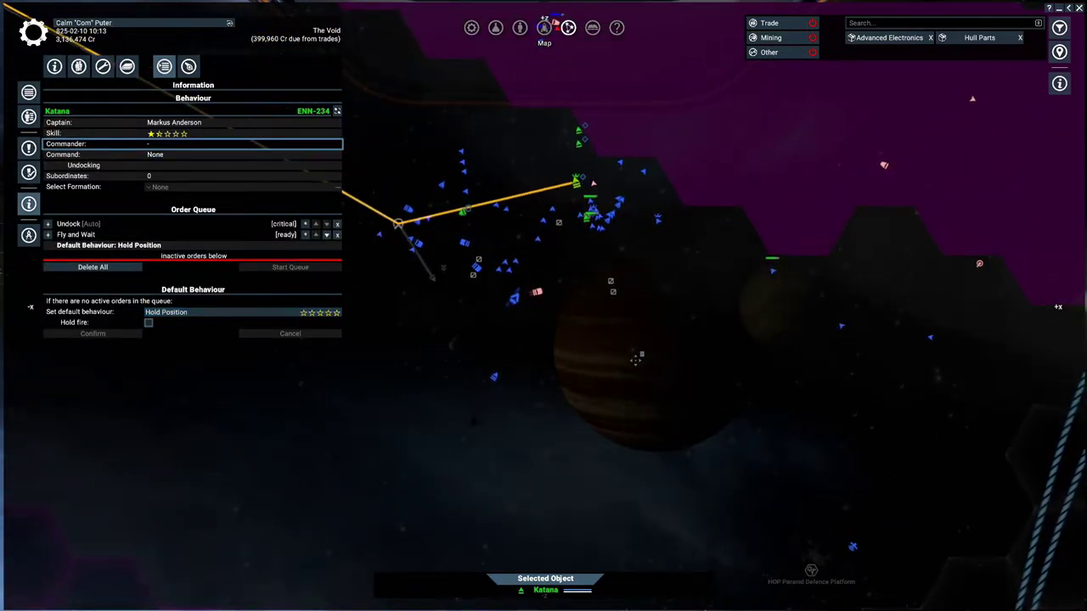
pyautogui.moveTo(636, 360); pyautogui.dragTo(633, 479)
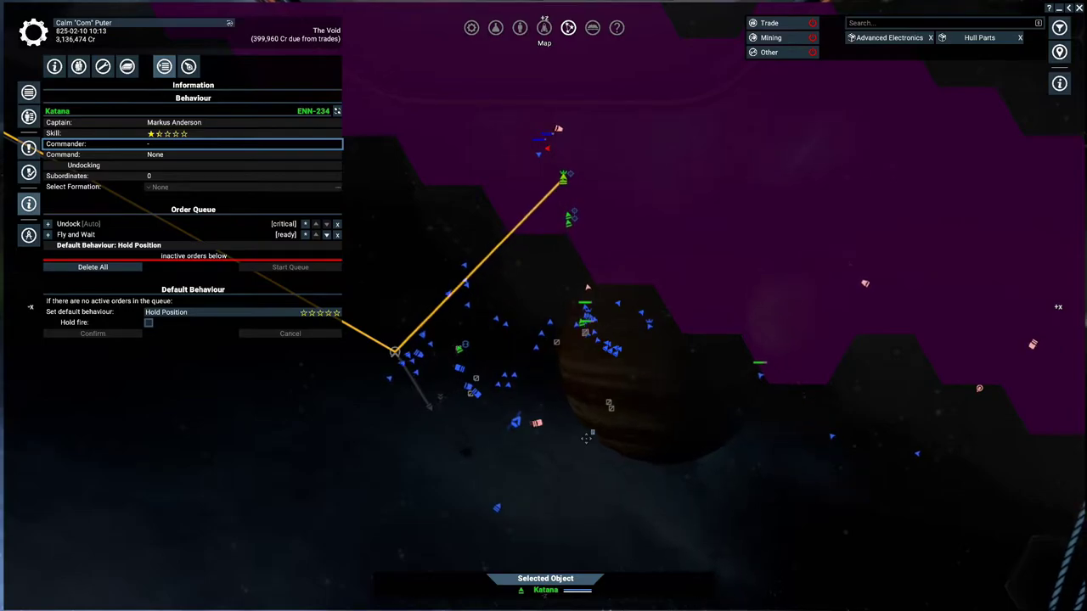
pyautogui.scroll(5, 561, 170)
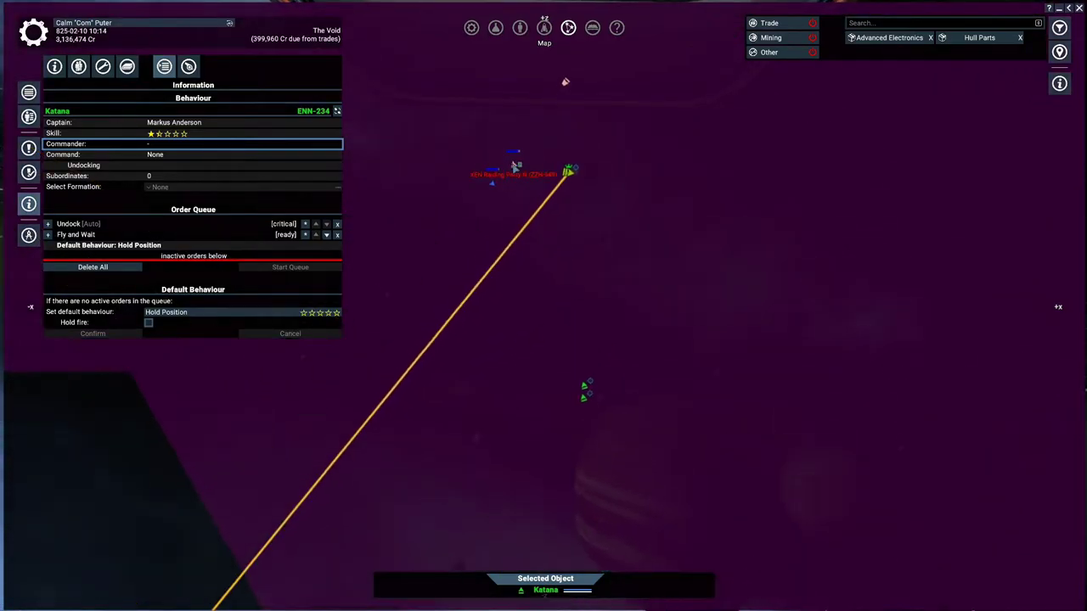
# Inspect the action menus of XEN Raiding Party N and Delilah's Swansong
pyautogui.click(511, 166)
pyautogui.rightClick(507, 172)
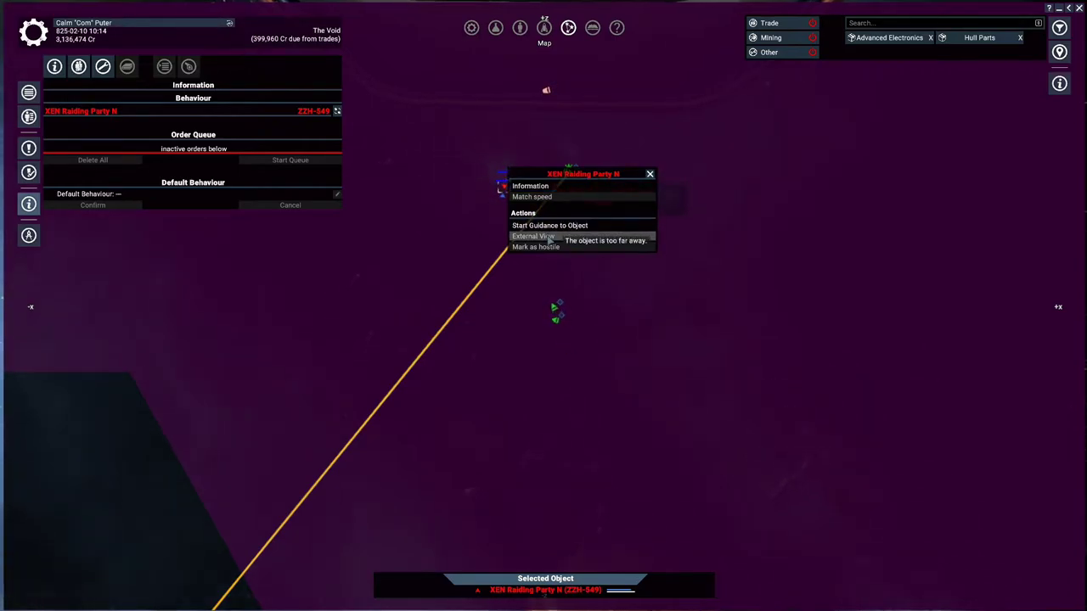
pyautogui.click(647, 363)
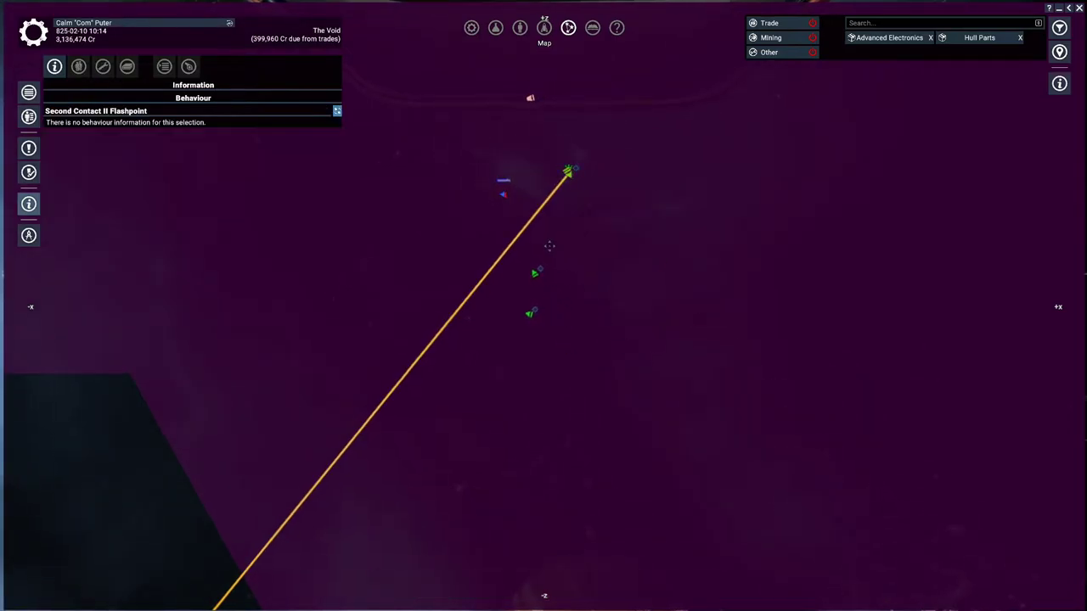
pyautogui.click(568, 172)
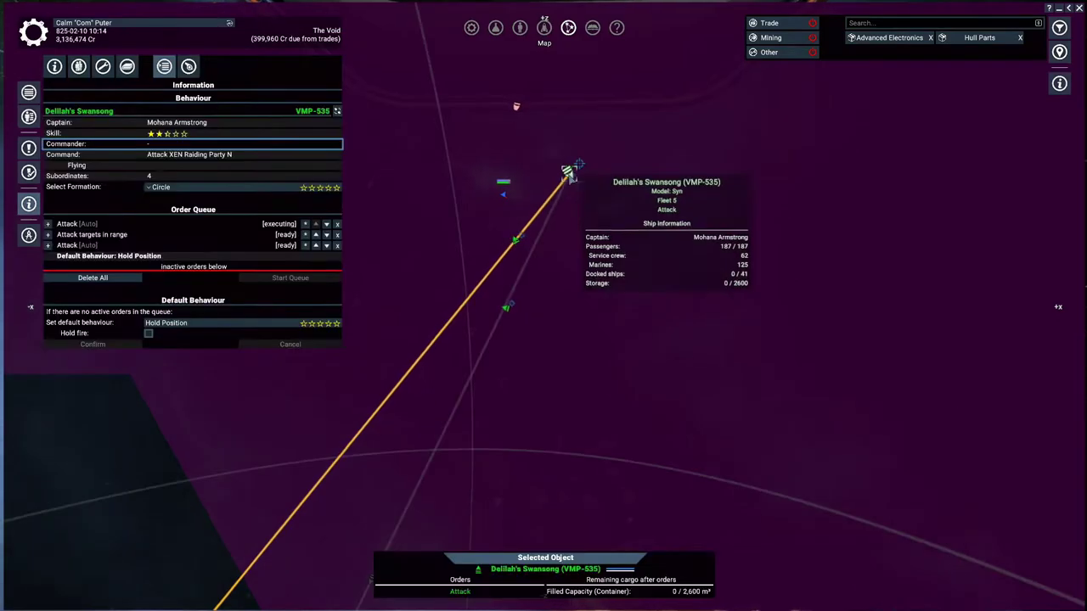
pyautogui.rightClick(569, 173)
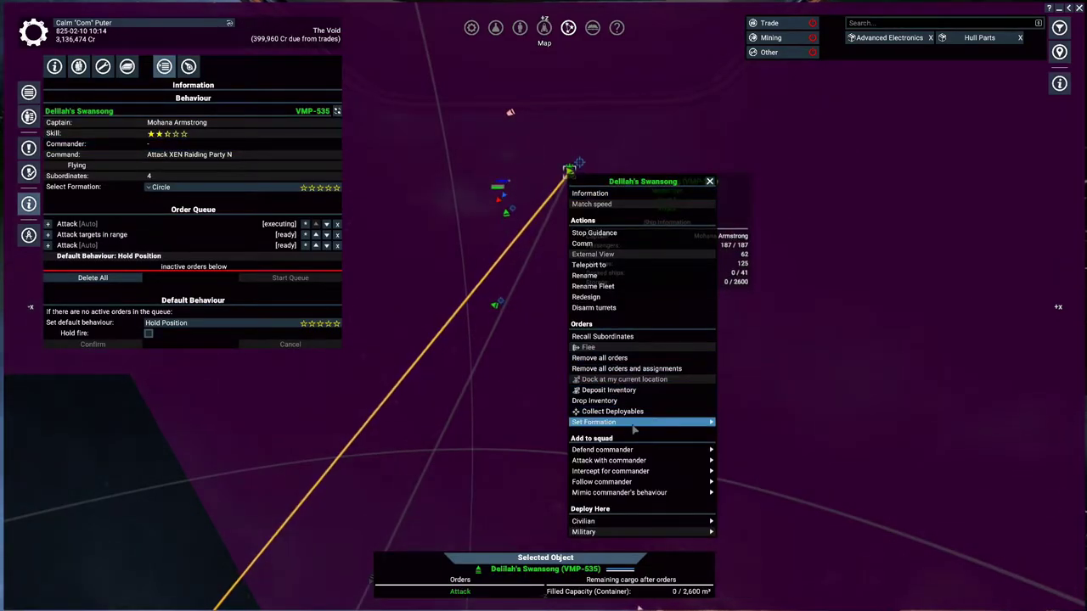
pyautogui.moveTo(594, 422)
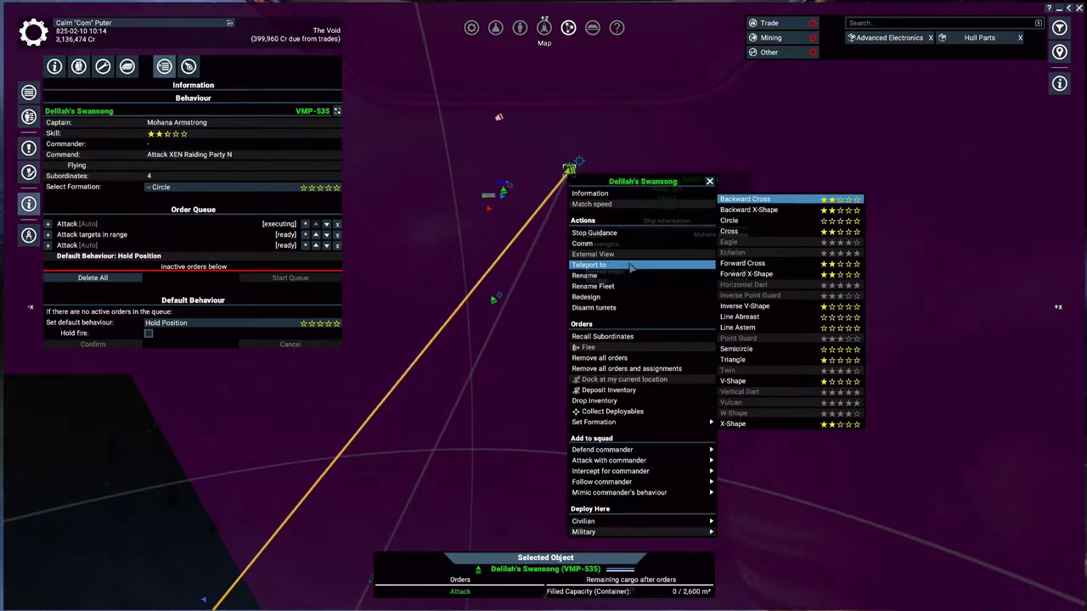
# Dismiss Delilah's Swansong's actions, pan the map over the fleet, and return to the cockpit
pyautogui.click(597, 387)
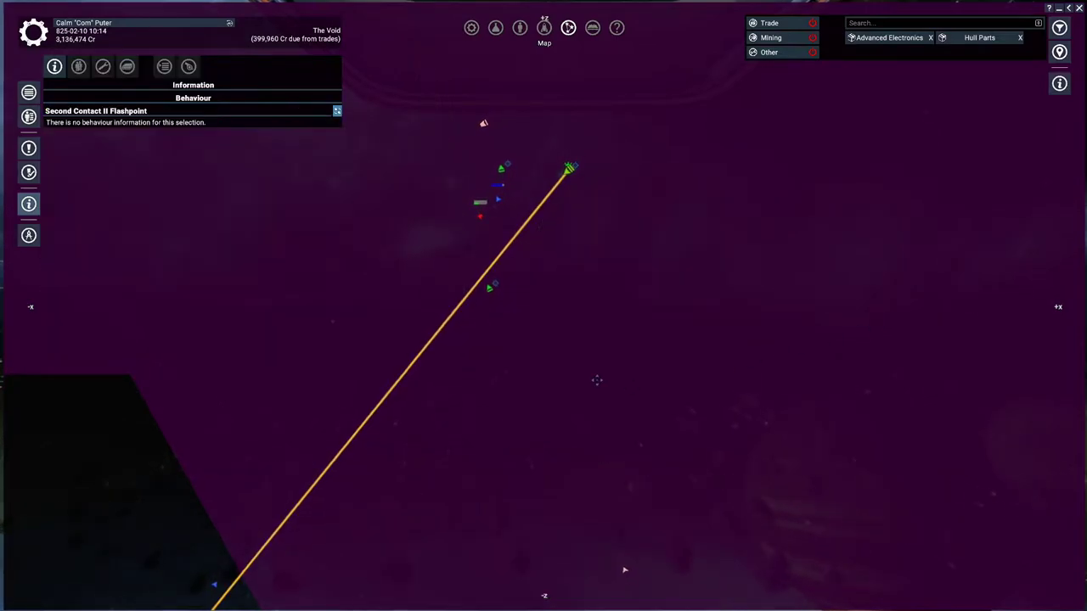
pyautogui.scroll(-5, 600, 417)
pyautogui.scroll(-3, 599, 417)
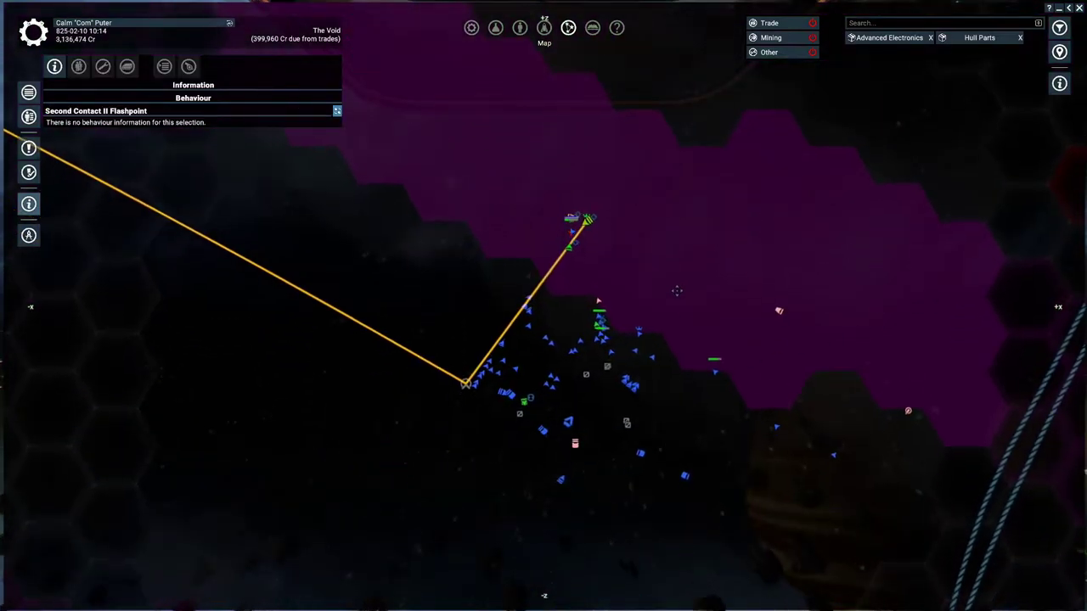
pyautogui.scroll(-3, 600, 417)
pyautogui.scroll(-3, 270, 296)
pyautogui.scroll(-3, 270, 297)
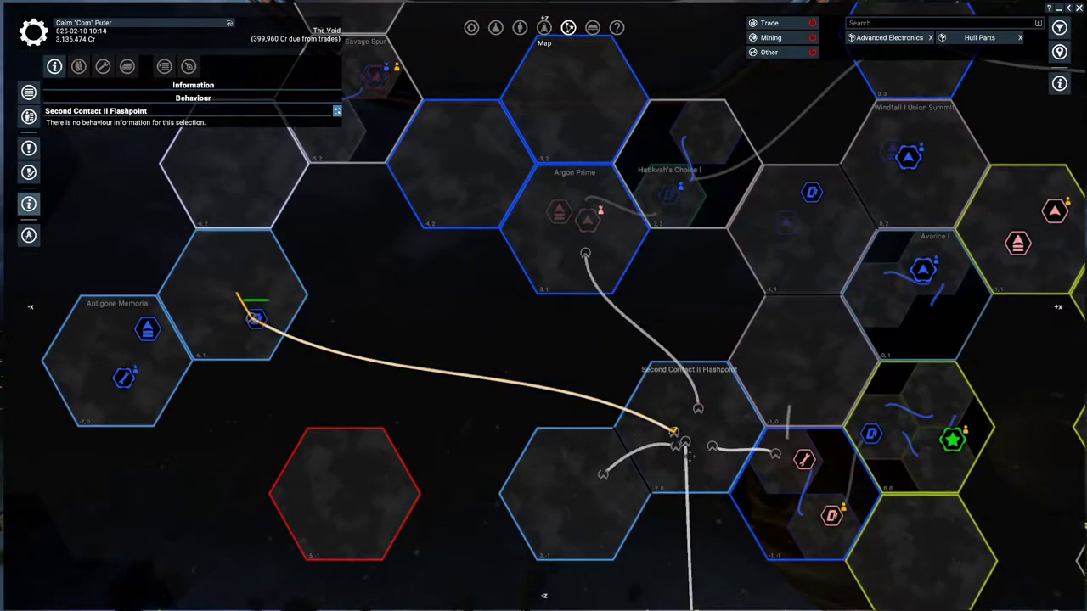
pyautogui.scroll(5, 475, 226)
pyautogui.scroll(5, 475, 226)
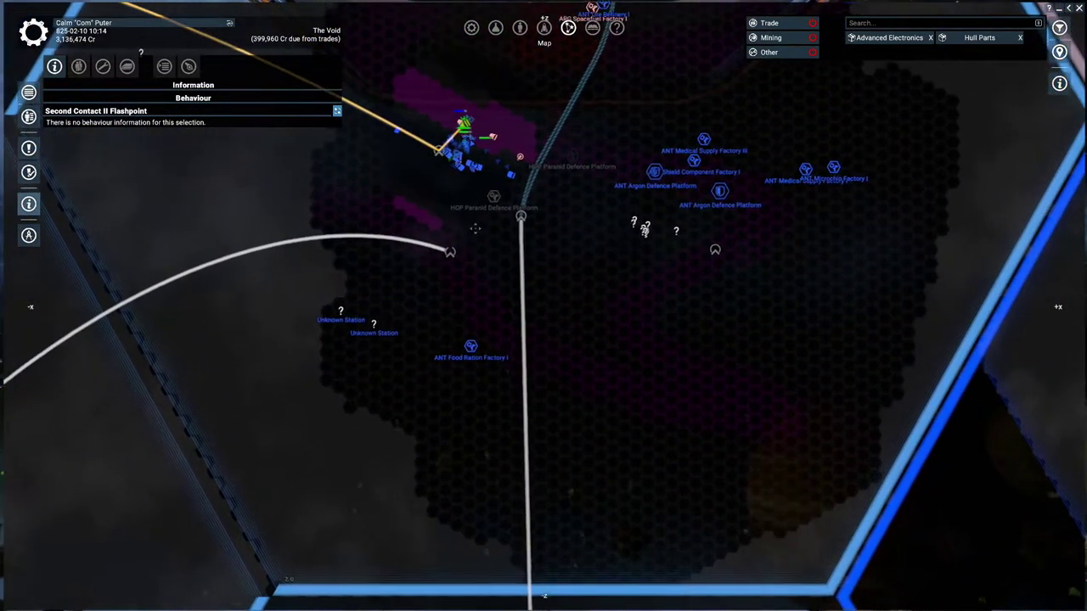
pyautogui.scroll(3, 476, 227)
pyautogui.scroll(3, 439, 294)
pyautogui.scroll(2, 429, 471)
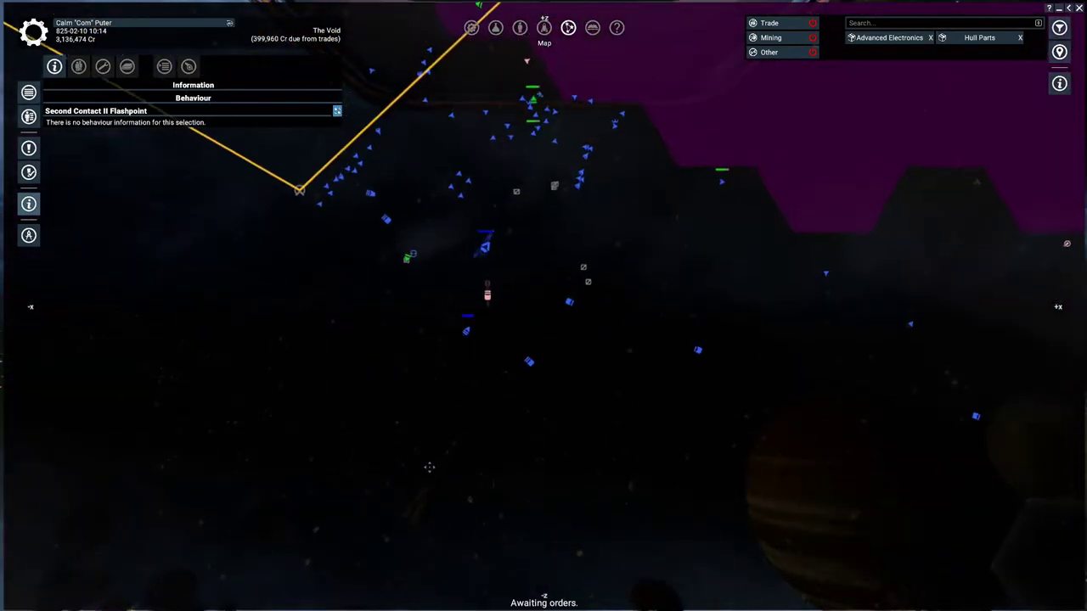
pyautogui.press('w')
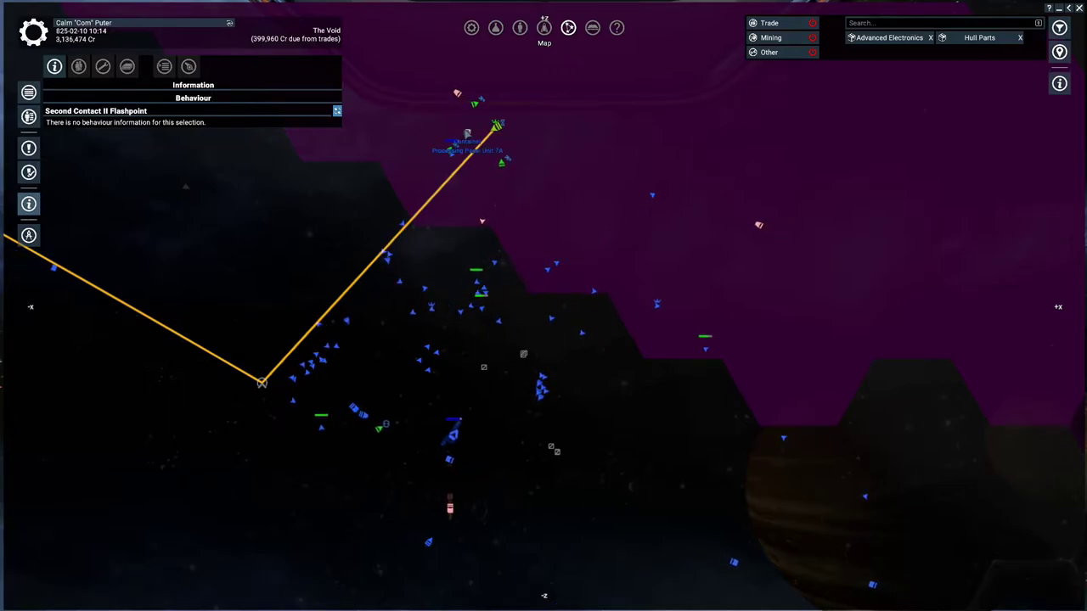
pyautogui.scroll(3, 466, 135)
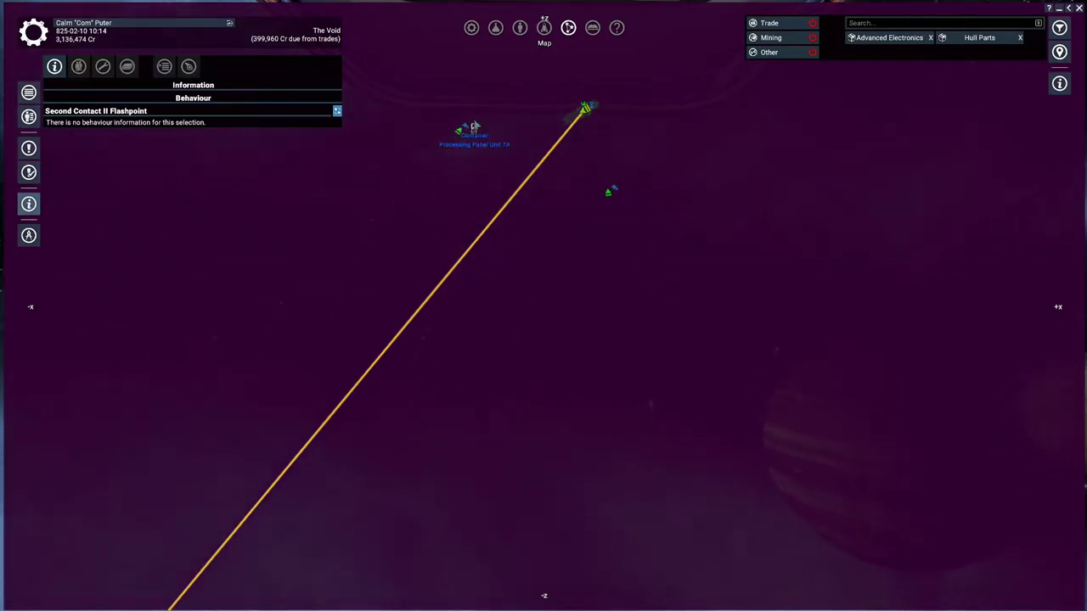
pyautogui.press('w')
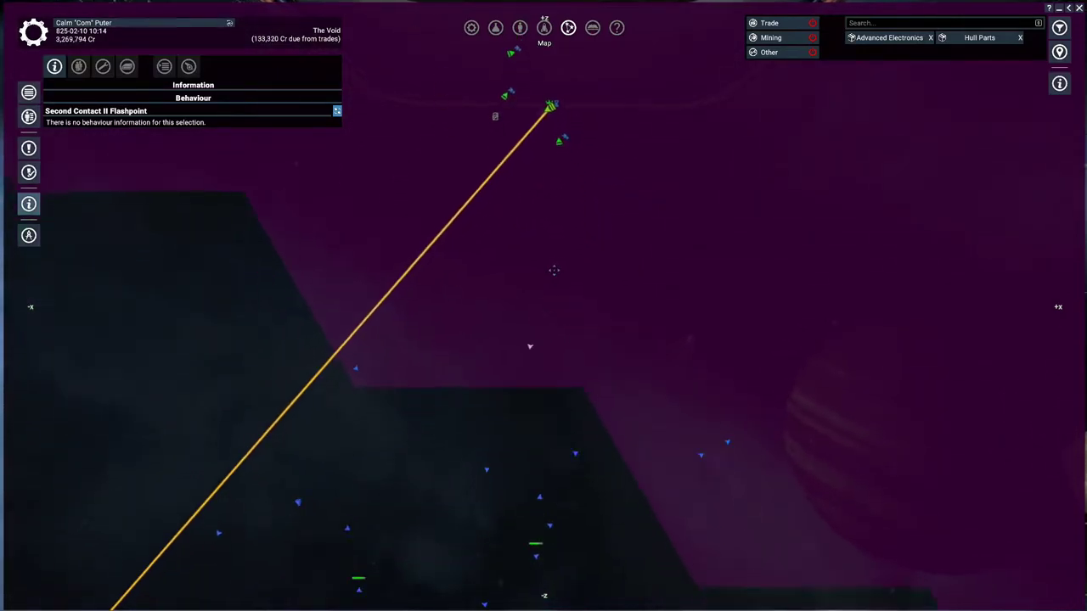
pyautogui.press('w')
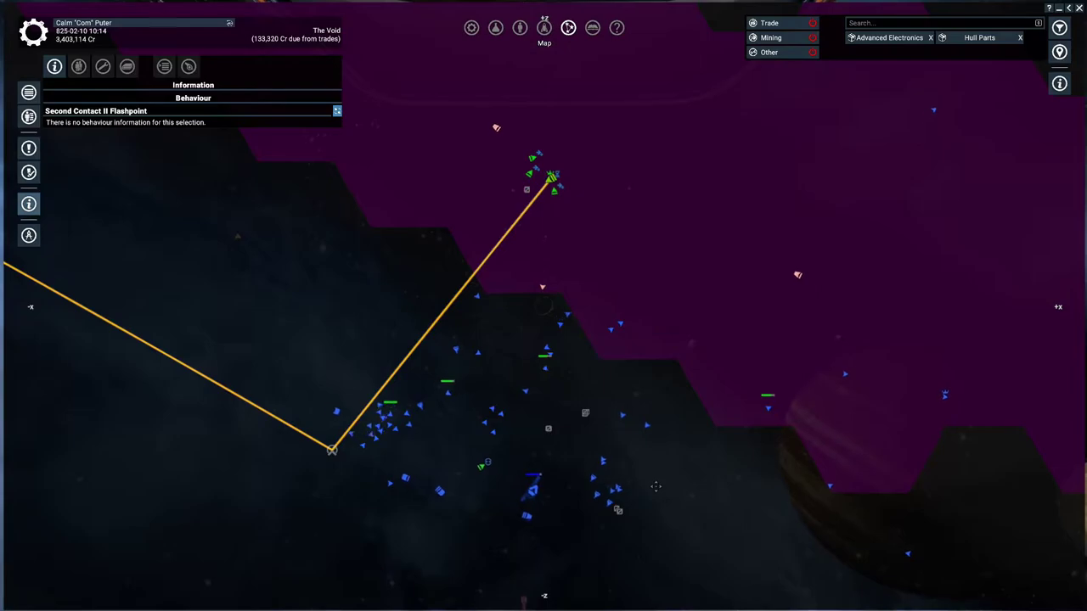
pyautogui.press('Escape')
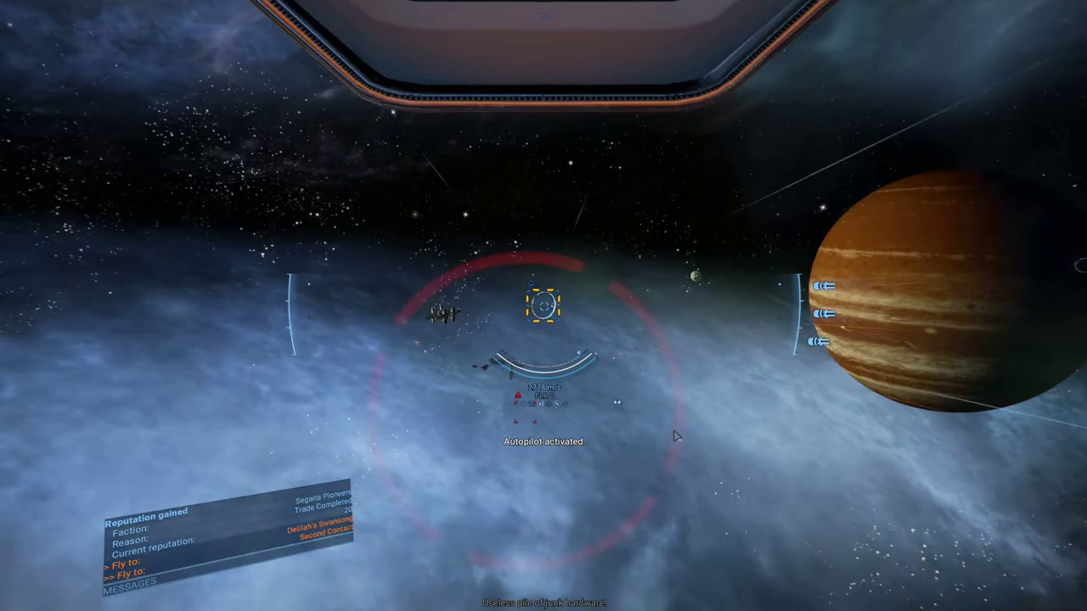
pyautogui.press('m')
pyautogui.scroll(-3, 734, 438)
pyautogui.scroll(-3, 705, 399)
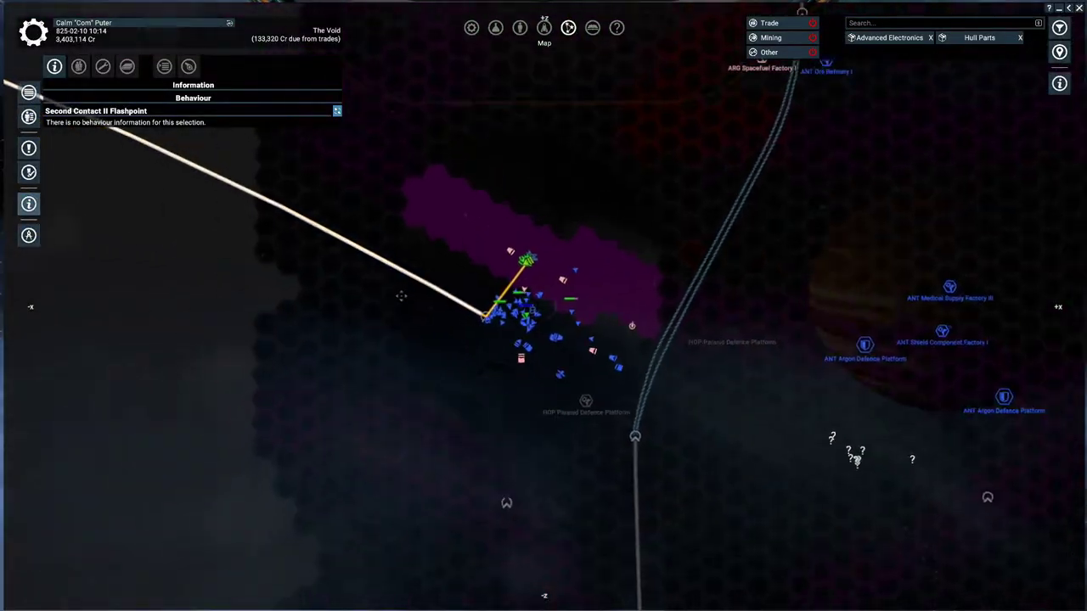
pyautogui.scroll(-3, 671, 356)
pyautogui.scroll(-3, 626, 295)
pyautogui.scroll(-3, 628, 296)
pyautogui.scroll(5, 765, 255)
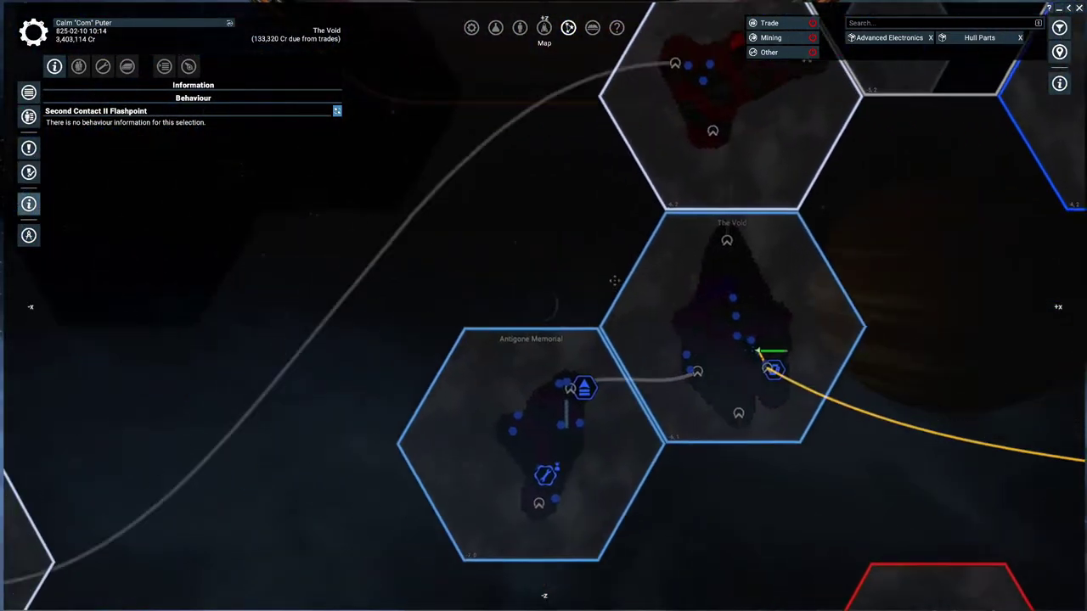
pyautogui.scroll(2, 790, 225)
pyautogui.scroll(3, 791, 225)
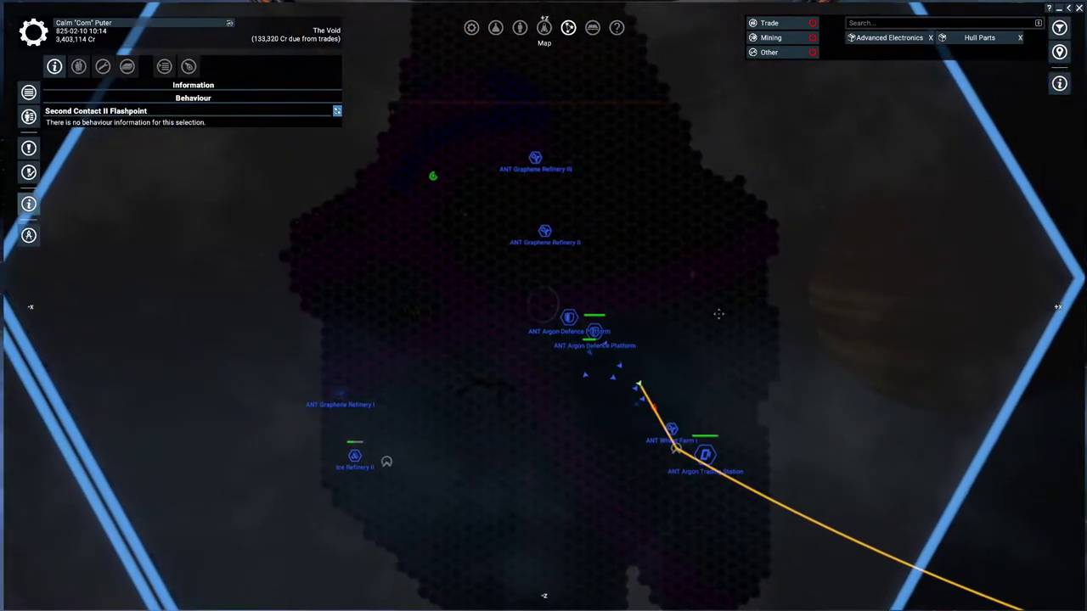
pyautogui.scroll(3, 680, 370)
pyautogui.scroll(2, 654, 385)
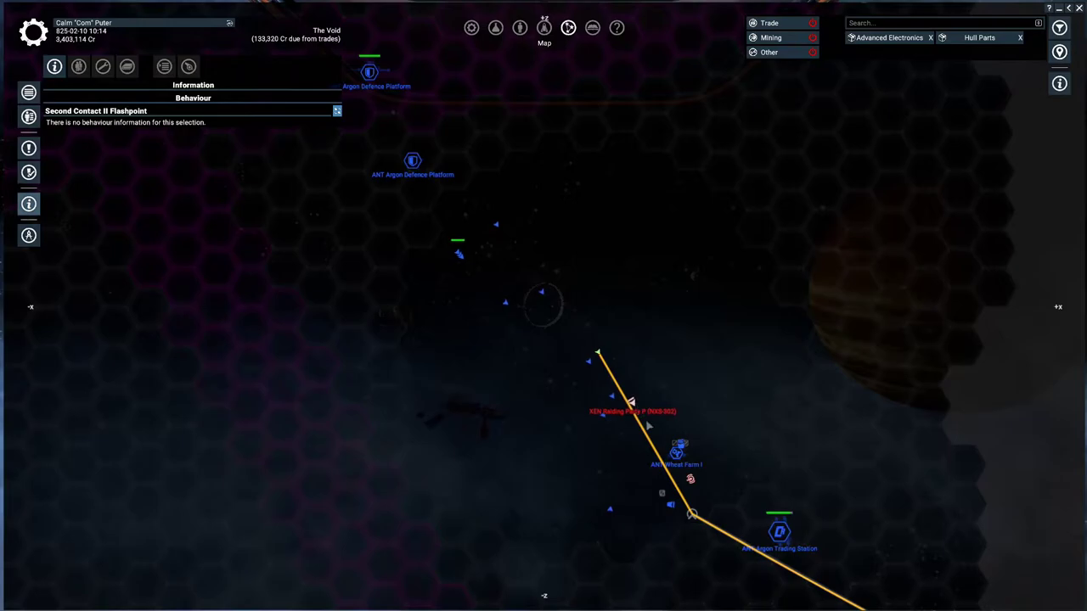
pyautogui.scroll(2, 787, 469)
pyautogui.scroll(2, 704, 333)
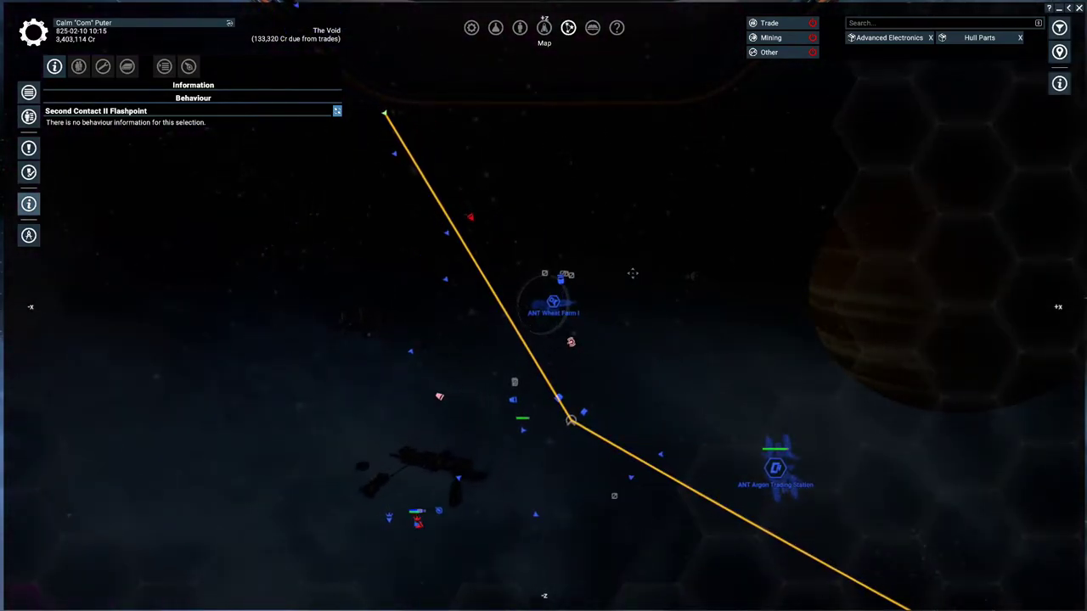
pyautogui.press('Escape')
pyautogui.hotkey('shift', 'a')
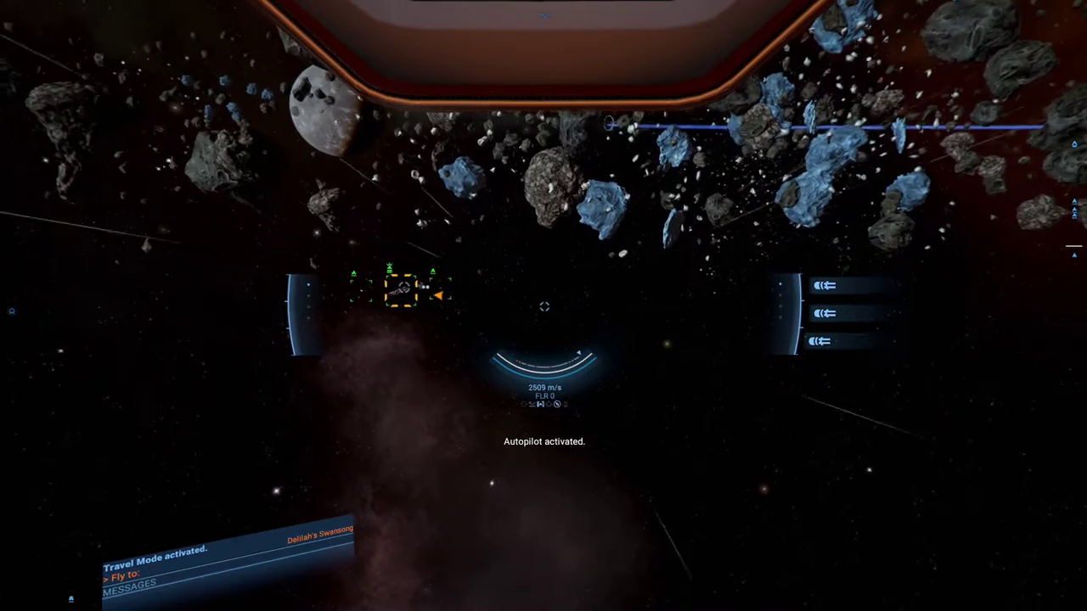
# Break out of travel mode, inspect the nearby Katana's actions, and target Delilah's Swansong
pyautogui.press('t')
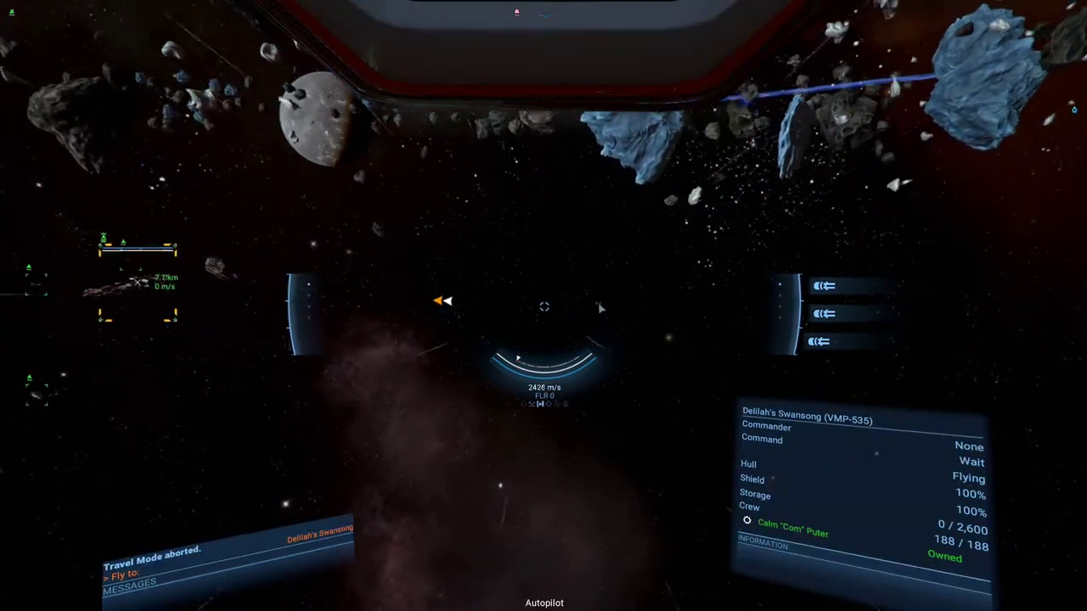
pyautogui.moveTo(599, 308)
pyautogui.mouseDown()
pyautogui.moveTo(351, 293)
pyautogui.moveTo(450, 390)
pyautogui.mouseUp()
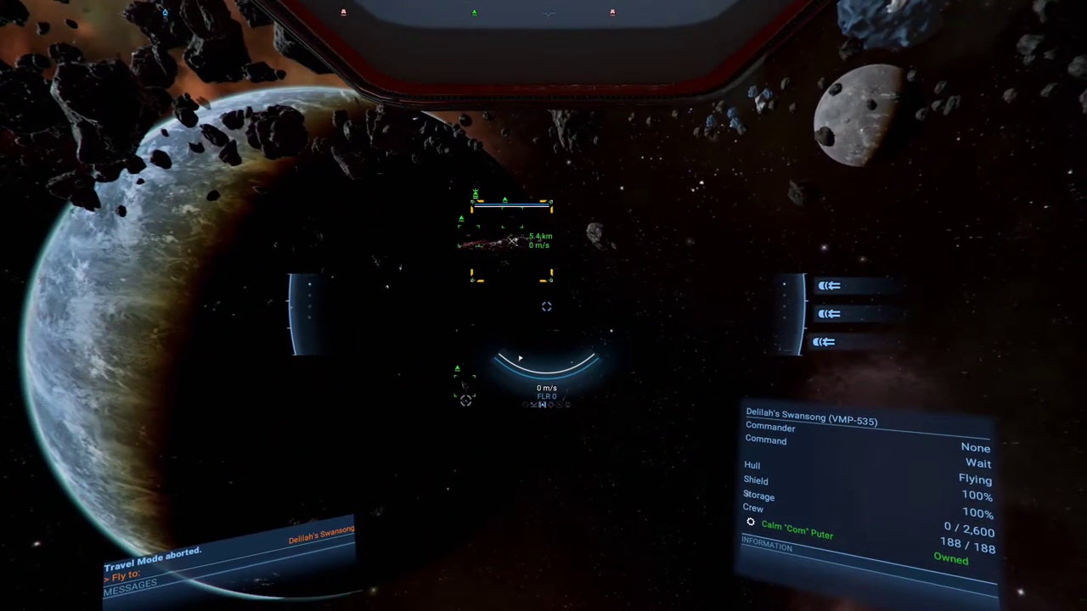
pyautogui.click(452, 386)
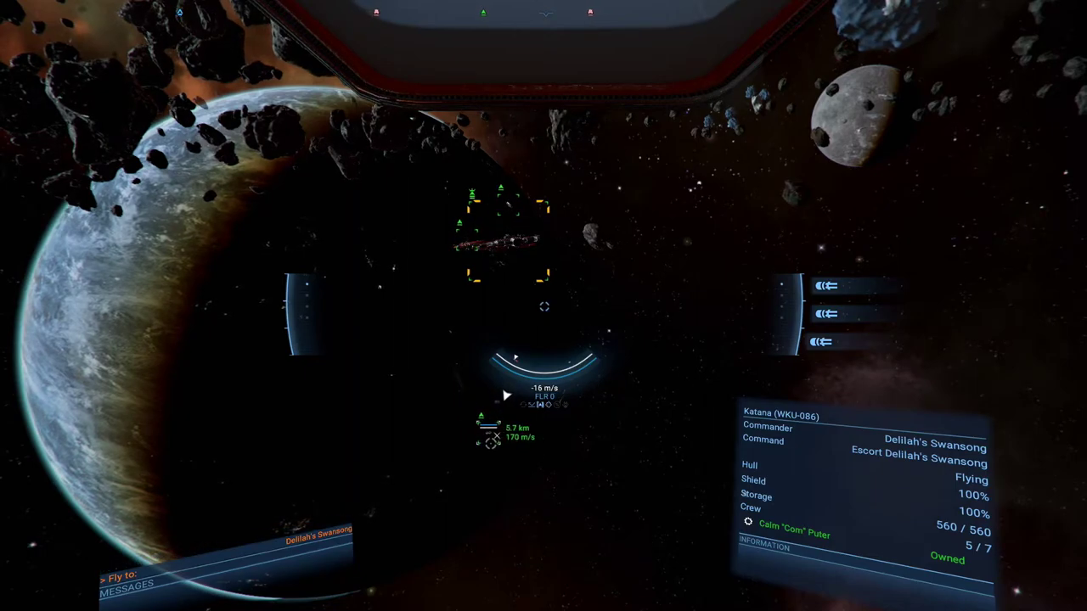
pyautogui.rightClick(492, 431)
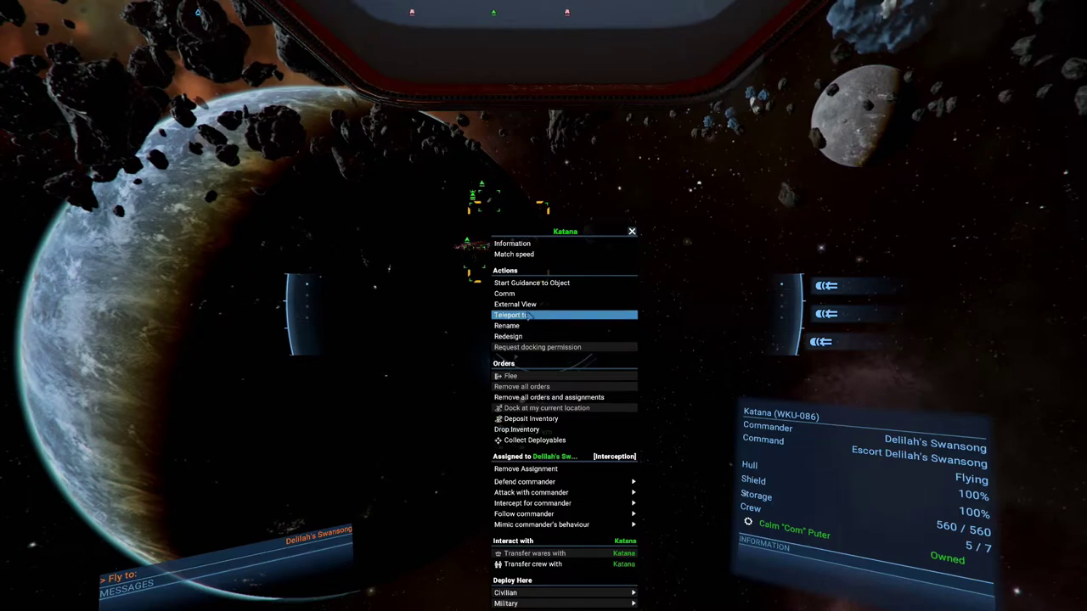
pyautogui.click(514, 315)
pyautogui.click(514, 244)
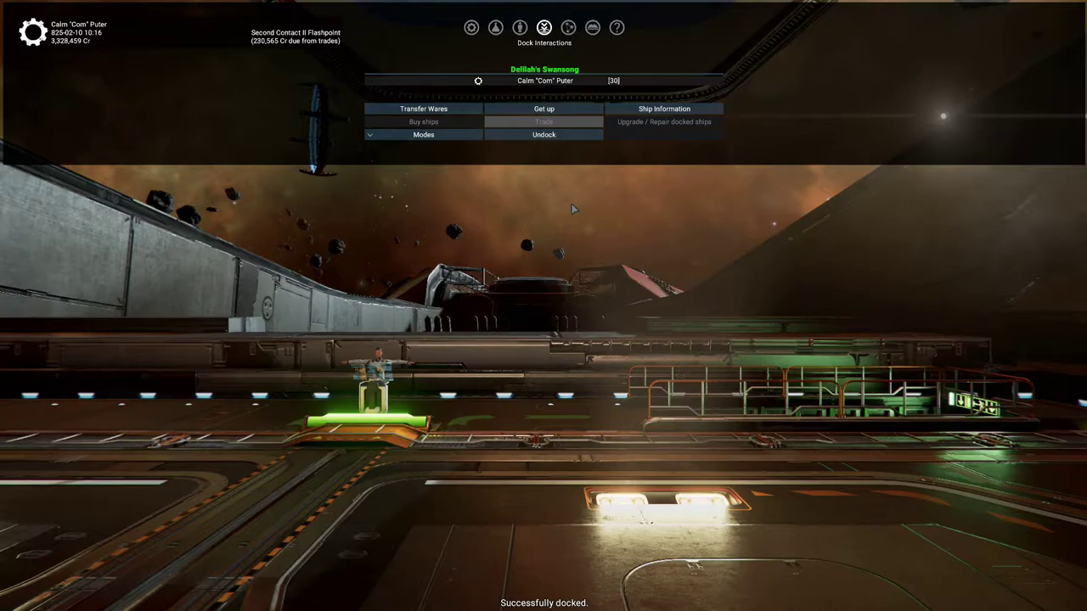
# On the map, select the Katana near the fleet and choose Teleport to from its actions
pyautogui.press('m')
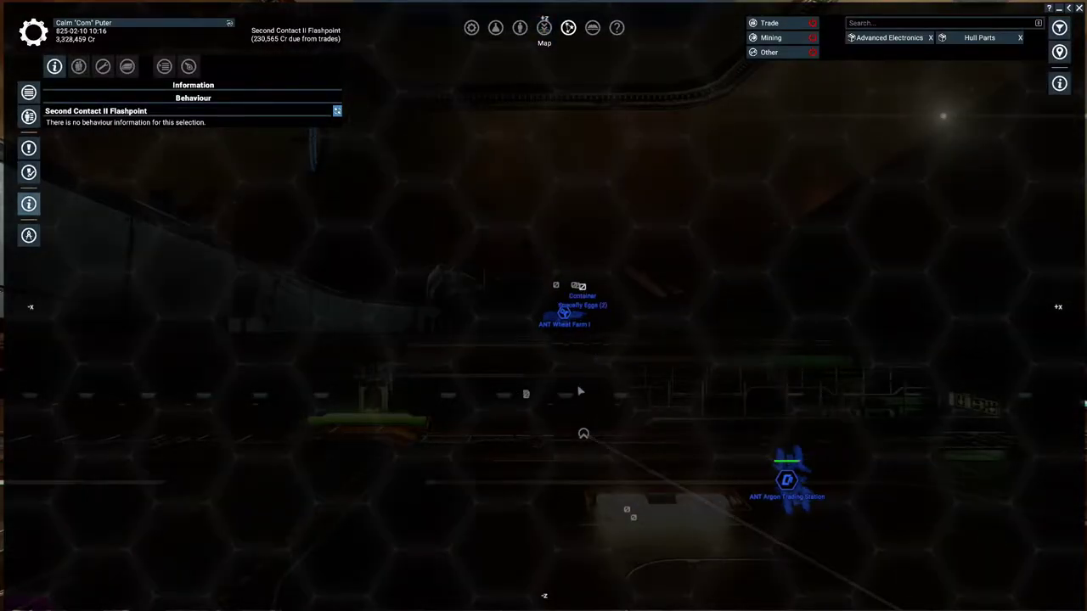
pyautogui.moveTo(585, 396); pyautogui.dragTo(769, 237)
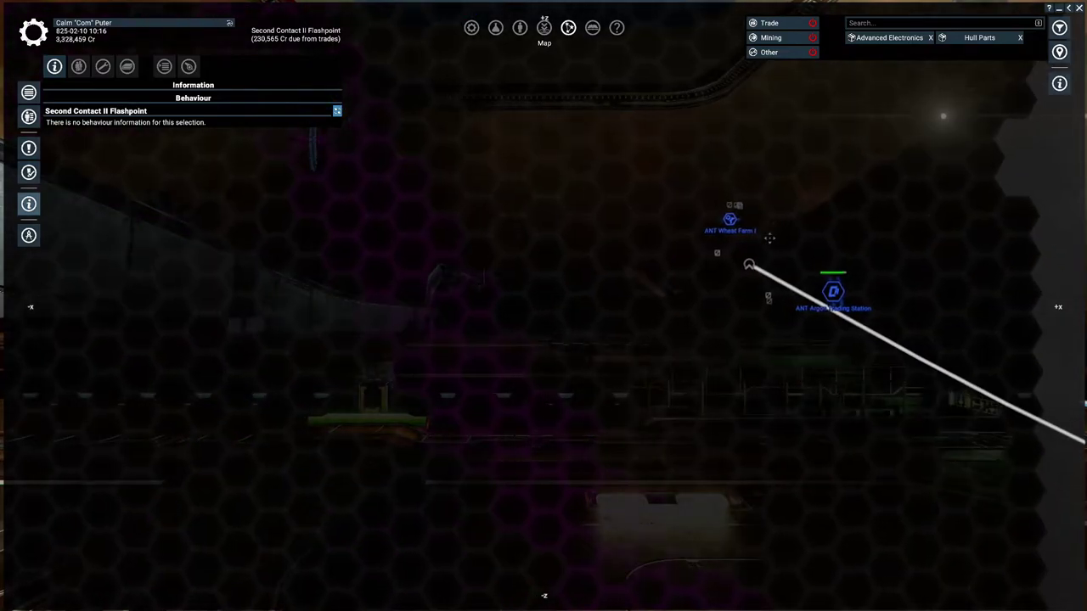
pyautogui.scroll(-5, 574, 444)
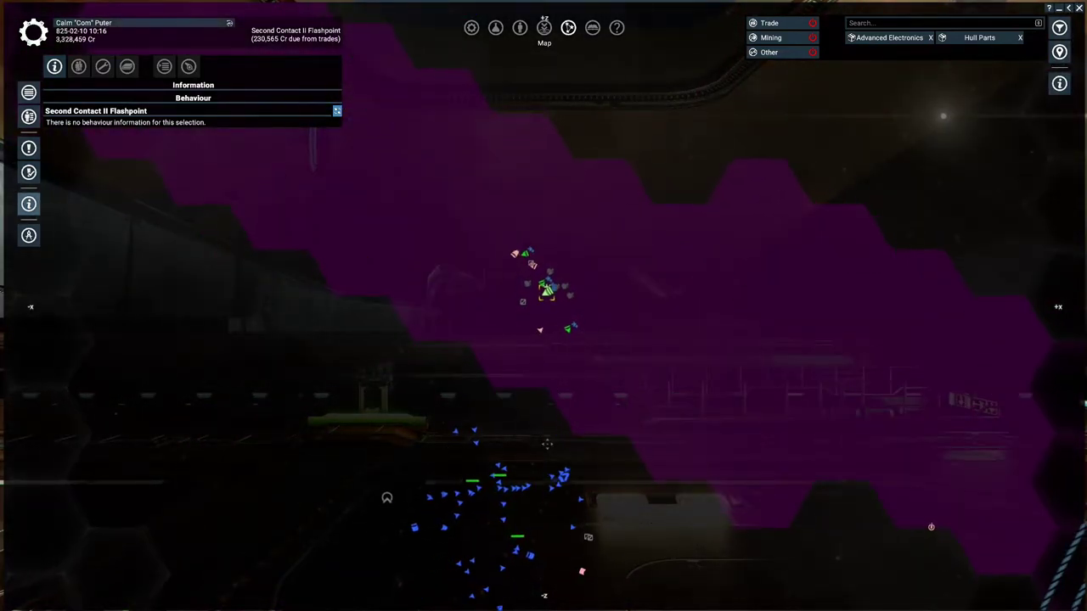
pyautogui.scroll(3, 570, 359)
pyautogui.click(569, 374)
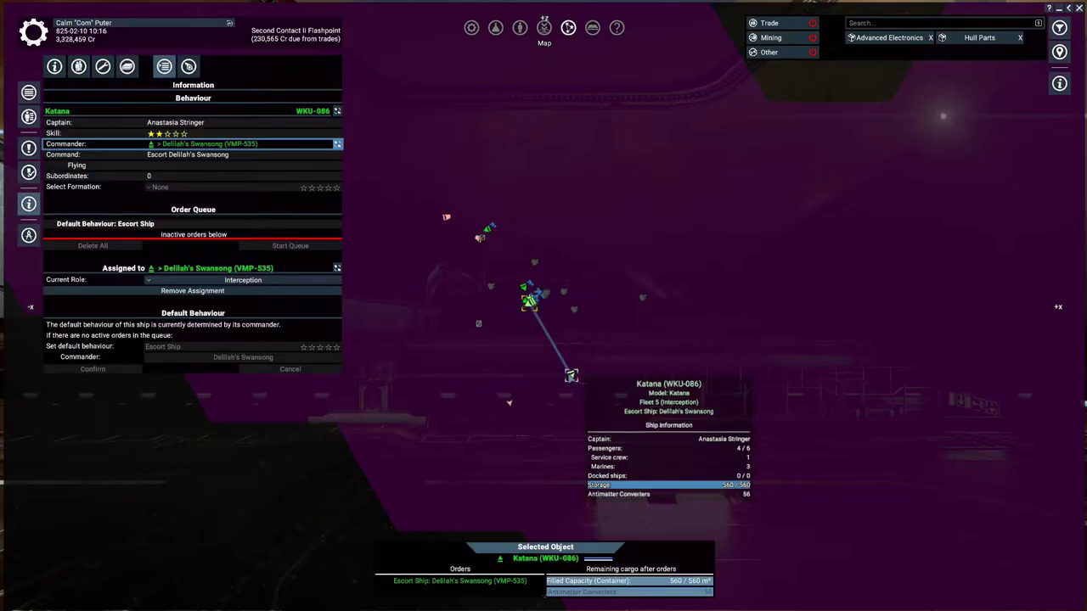
pyautogui.rightClick(568, 376)
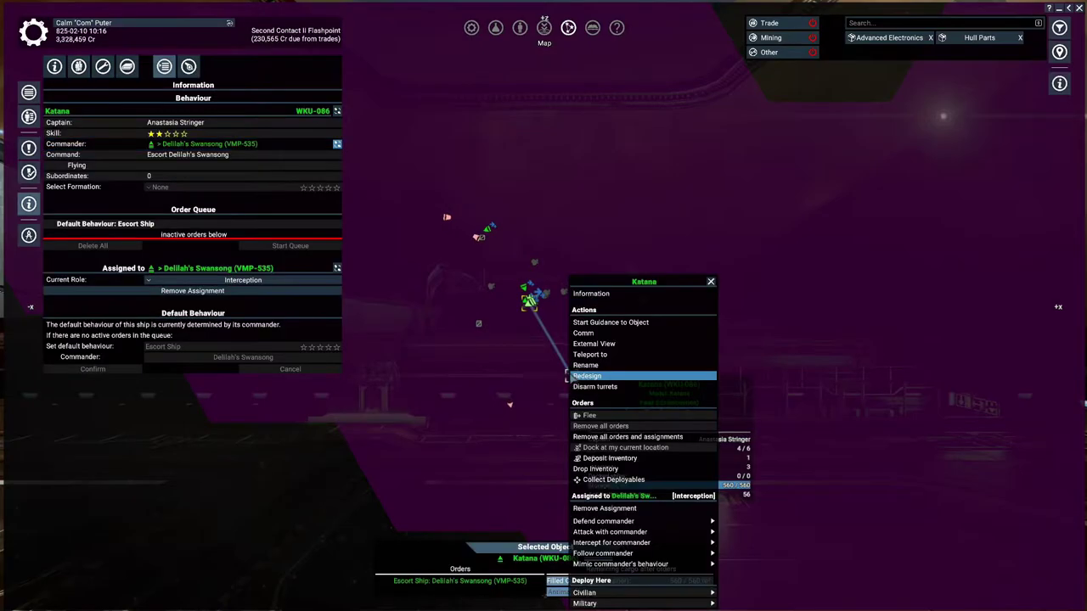
pyautogui.click(606, 357)
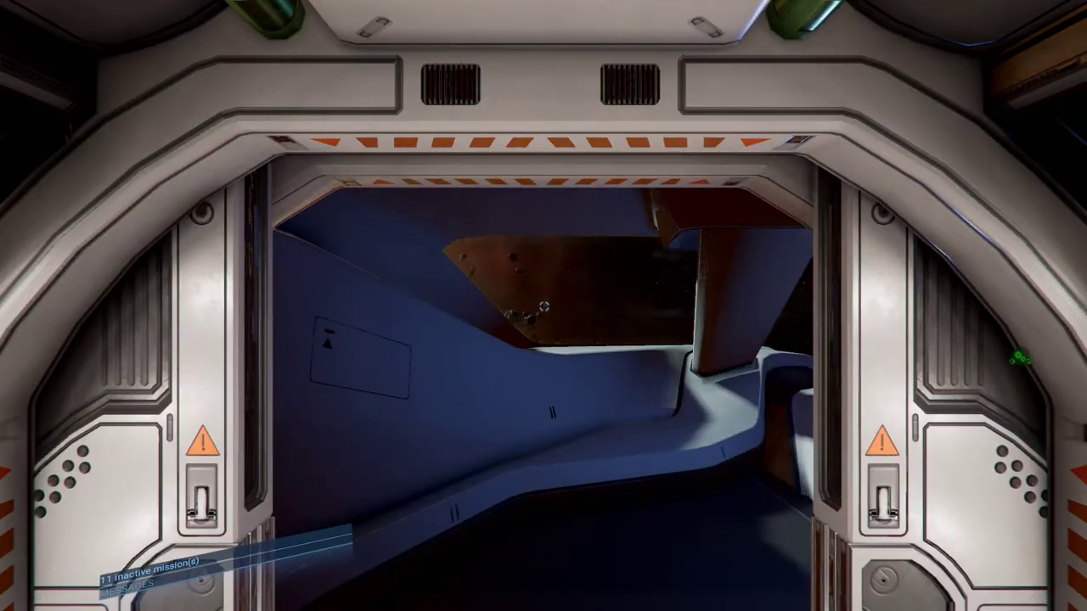
# Walk into Katana WKU-086's cockpit and view the player's inventory in the empire overview
pyautogui.press('w')
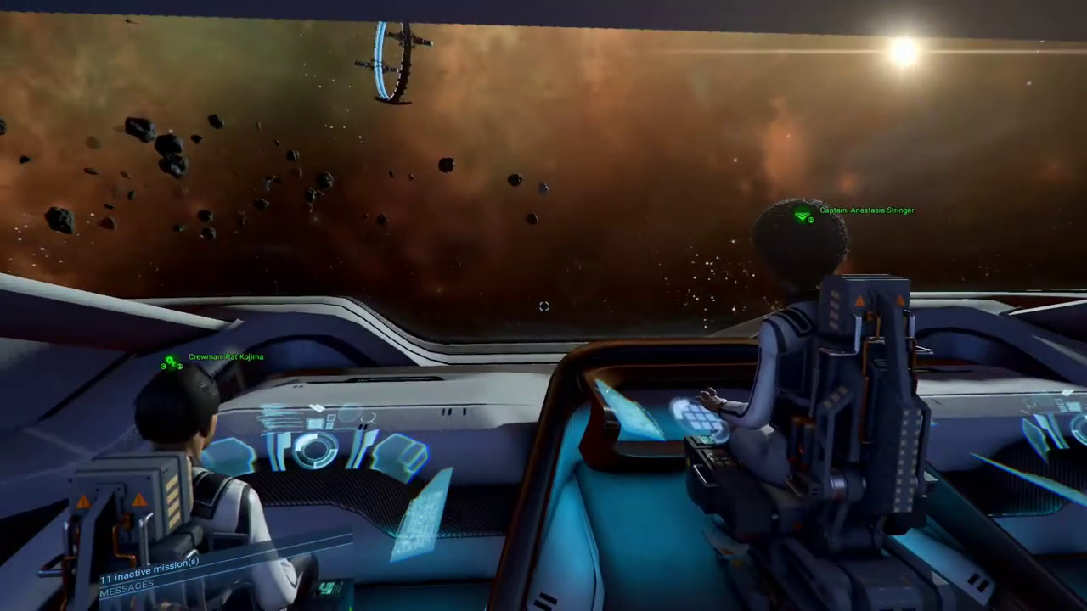
pyautogui.press('i')
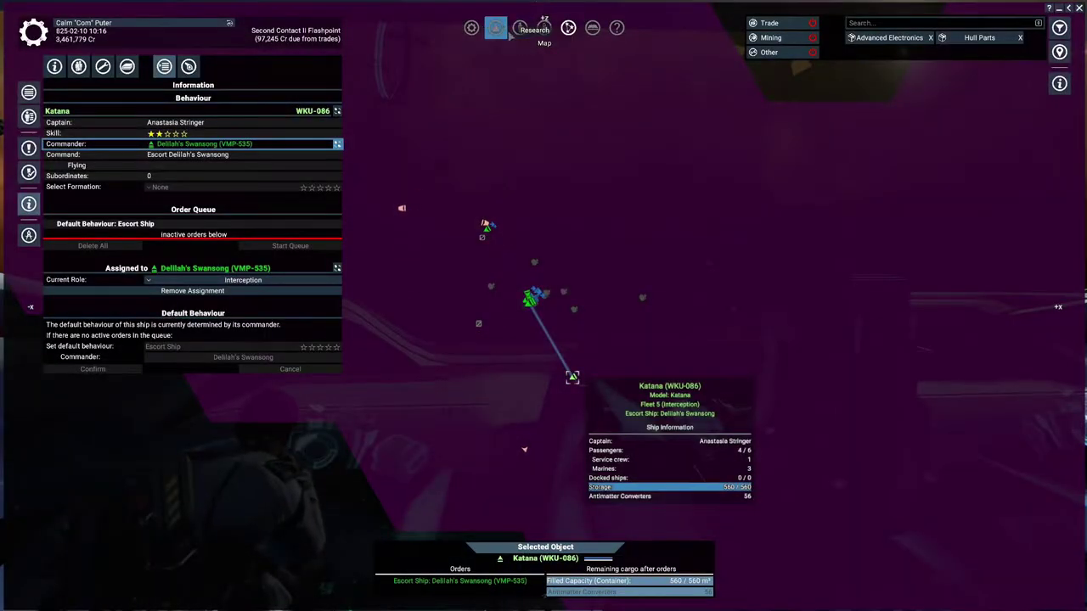
pyautogui.click(514, 35)
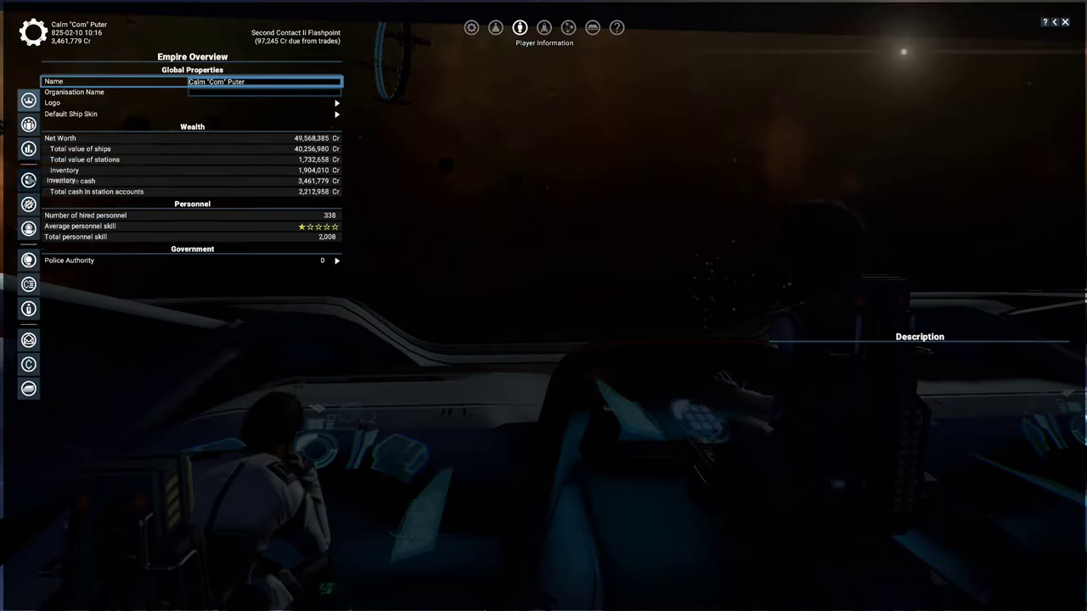
pyautogui.click(29, 180)
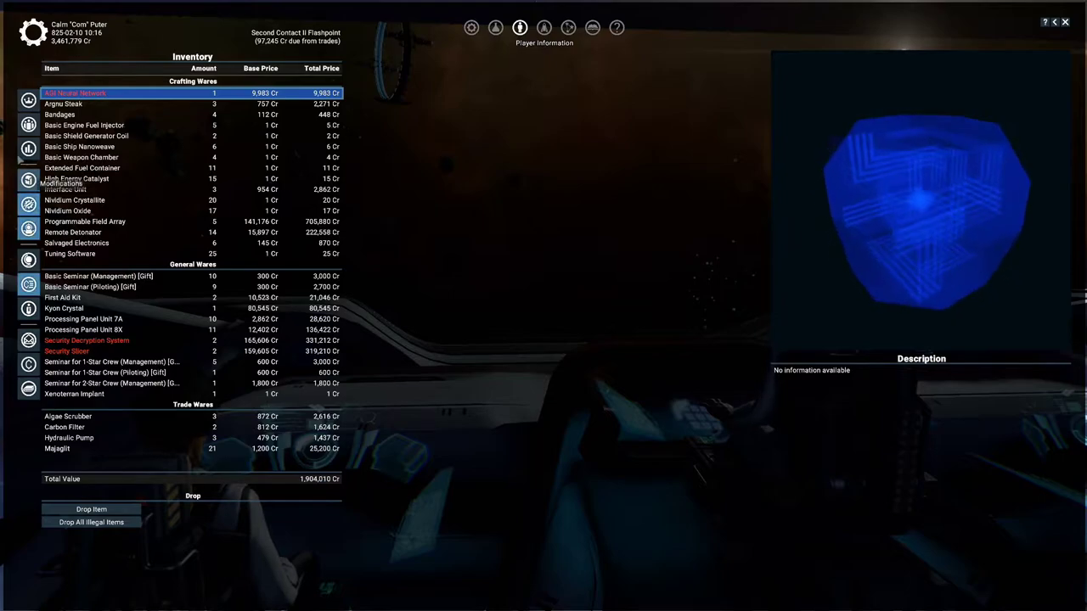
# Check Katana WKU-086's general information on the map, then teleport aboard the Jian
pyautogui.click(569, 31)
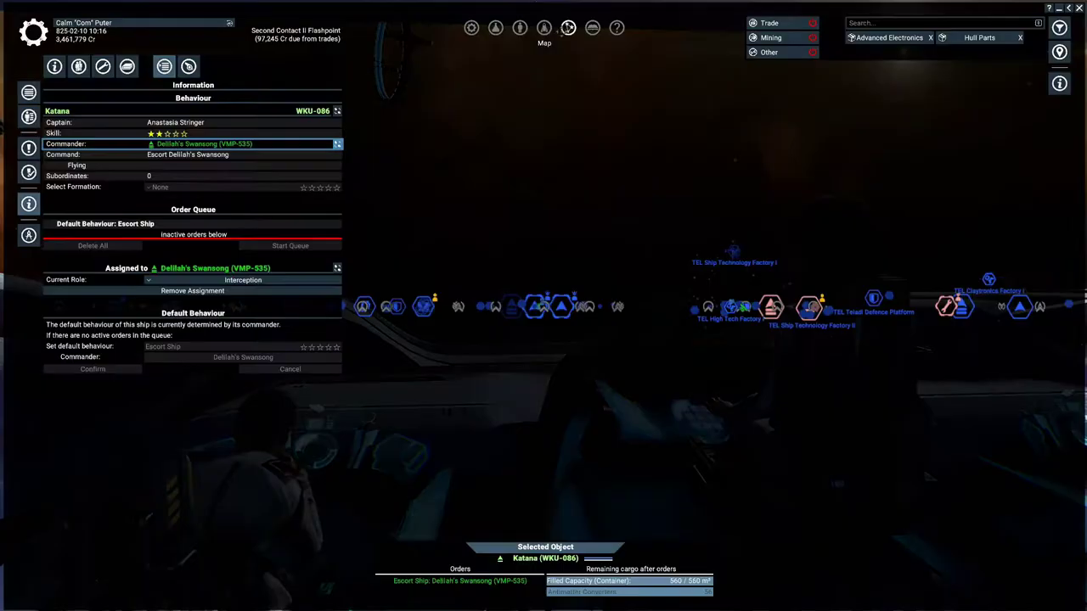
pyautogui.click(568, 28)
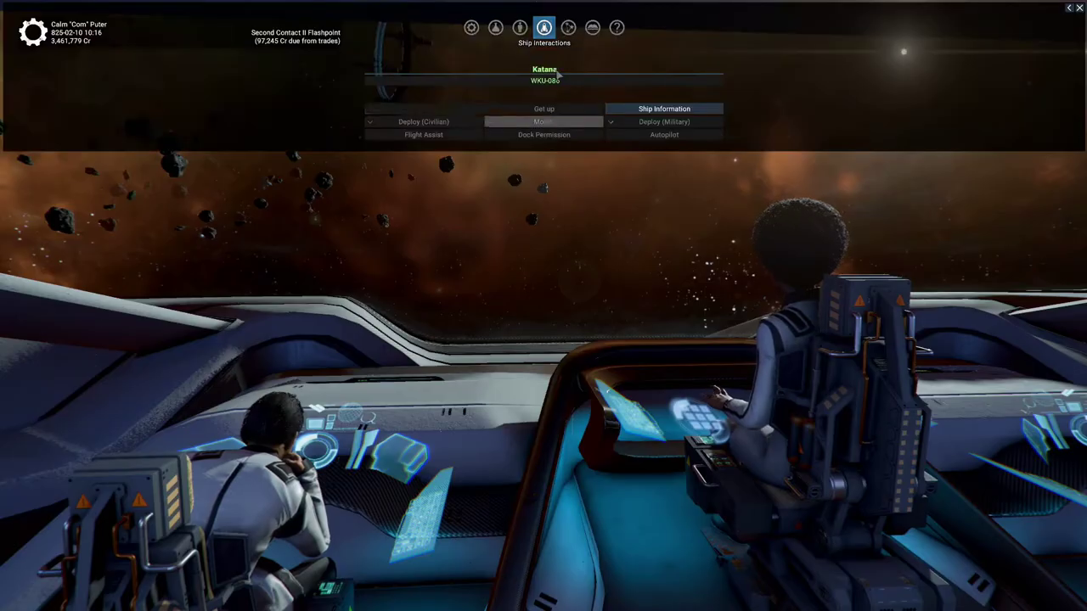
pyautogui.click(664, 109)
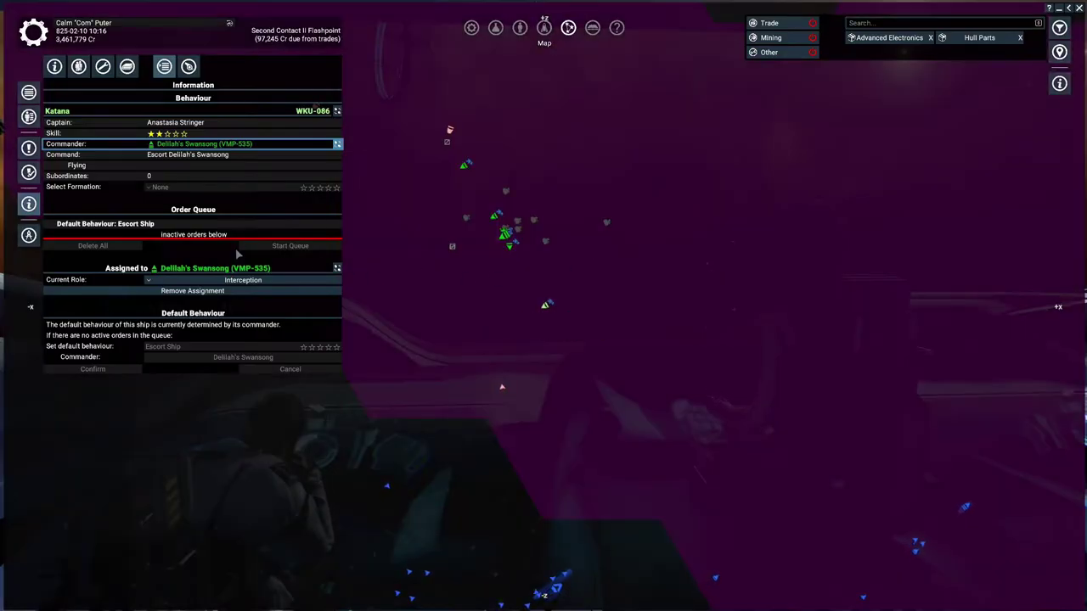
pyautogui.click(61, 69)
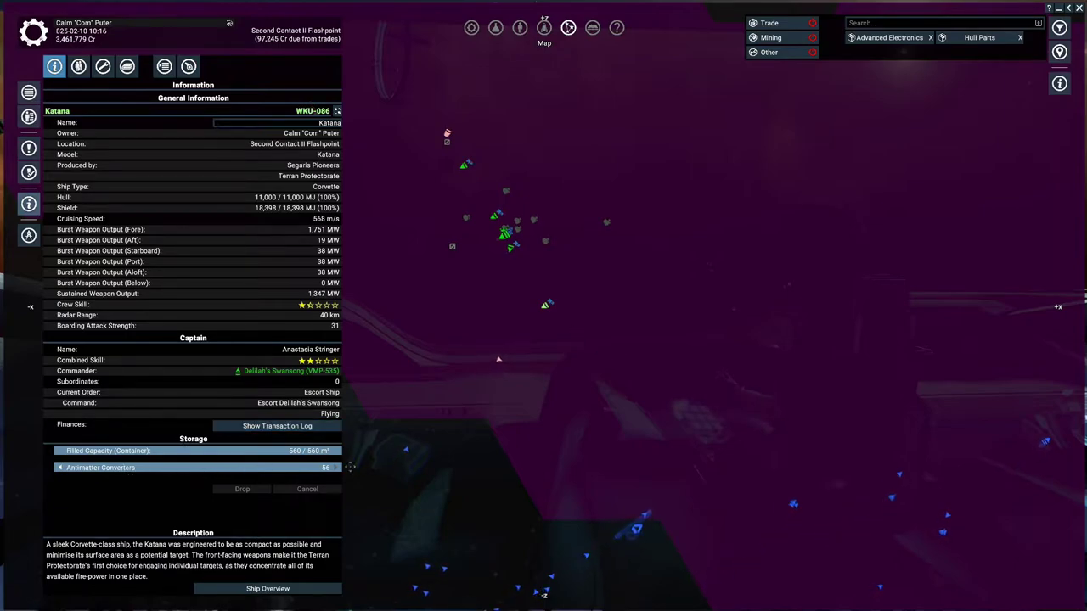
pyautogui.scroll(2, 501, 258)
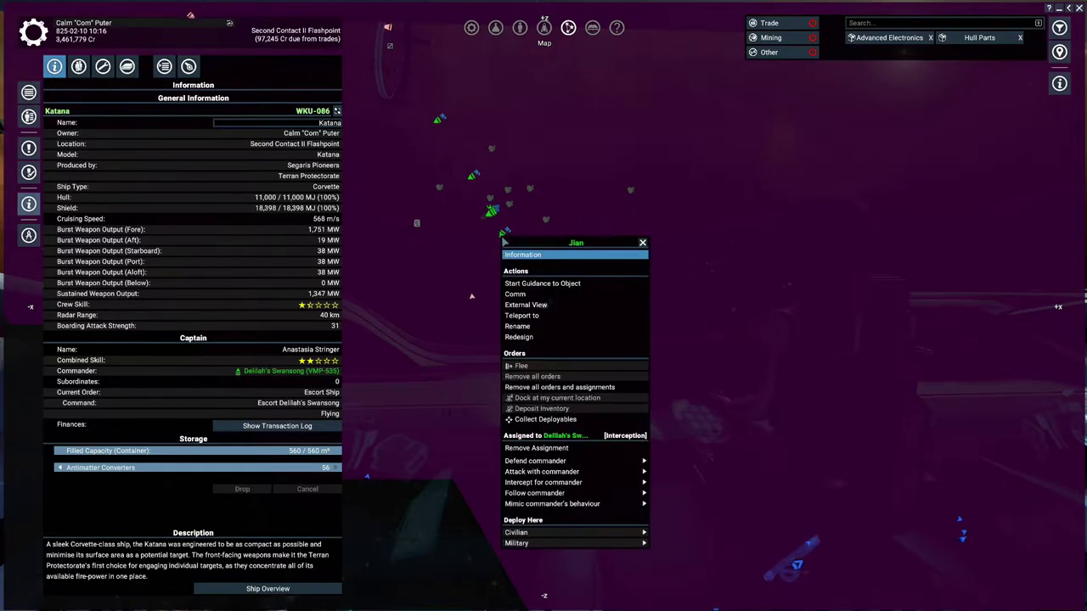
pyautogui.click(536, 316)
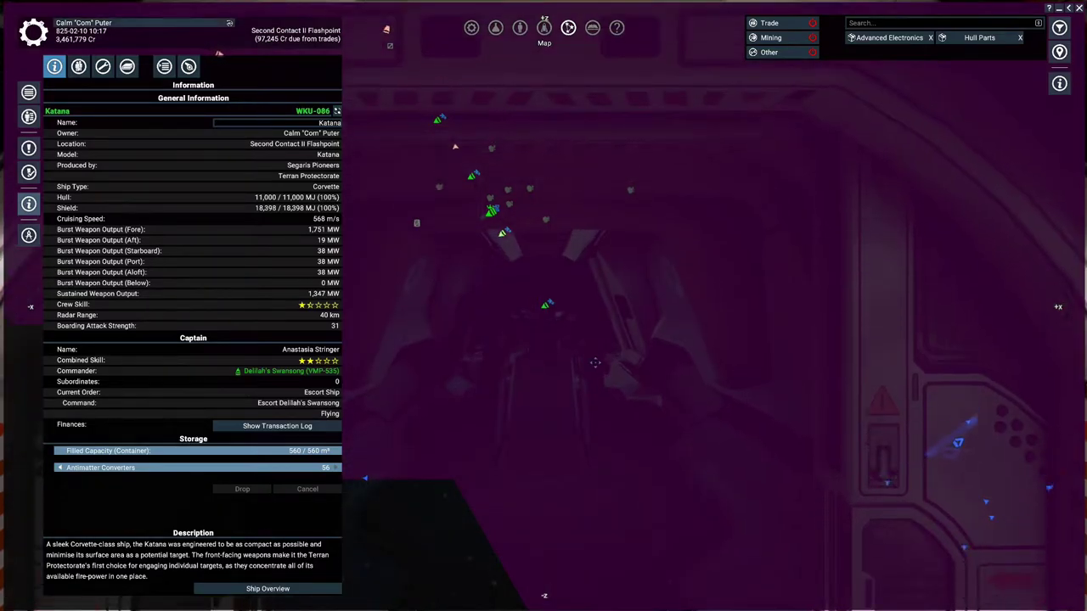
# Walk down the Jian's corridor to the captain's chair and take the pilot seat
pyautogui.press('f')
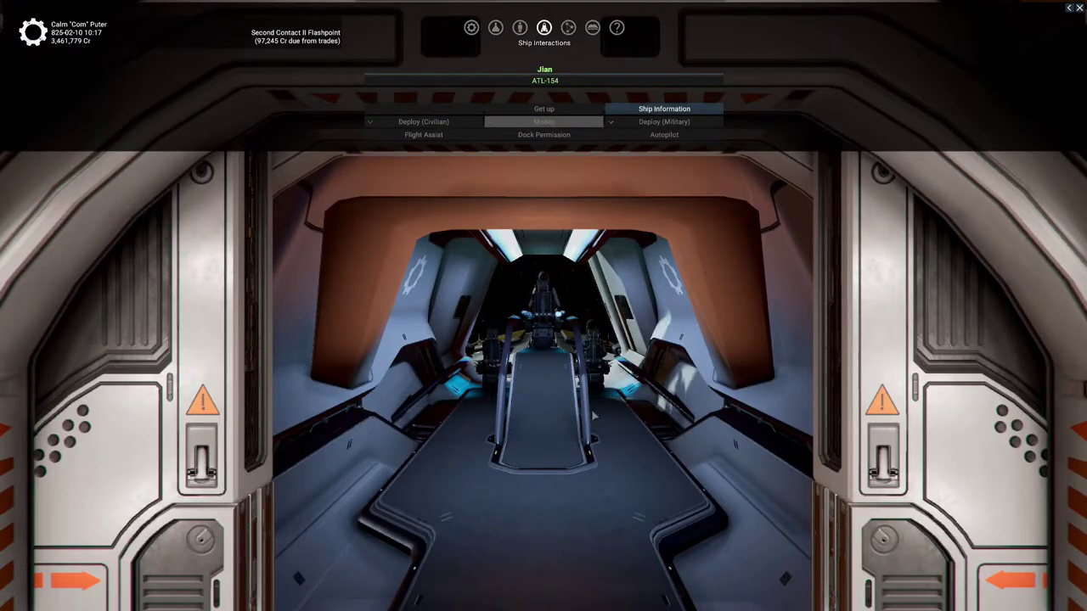
pyautogui.press('Escape')
pyautogui.press('w')
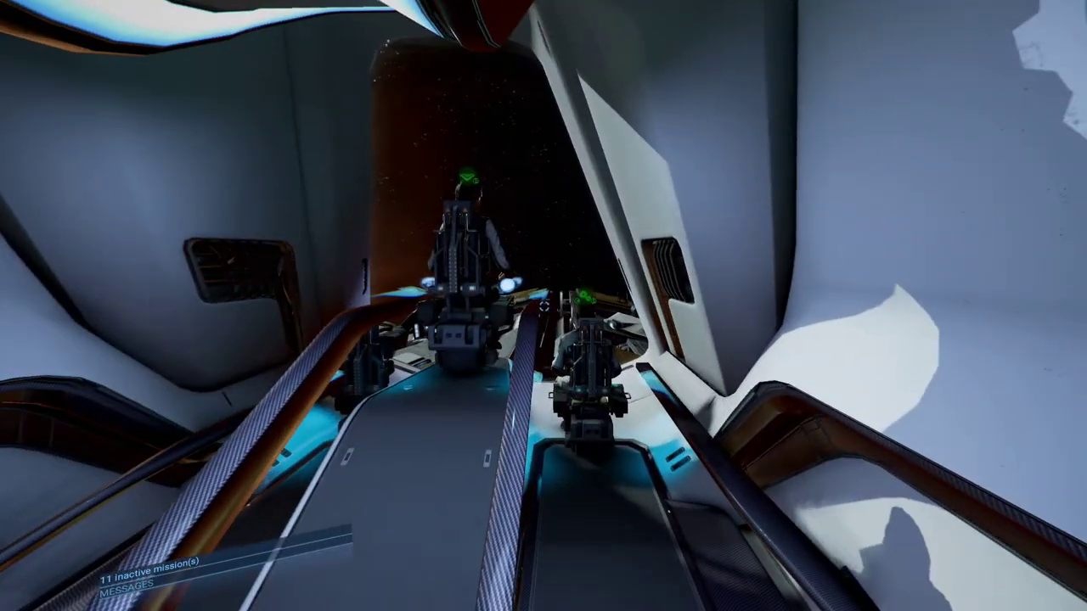
pyautogui.press('w')
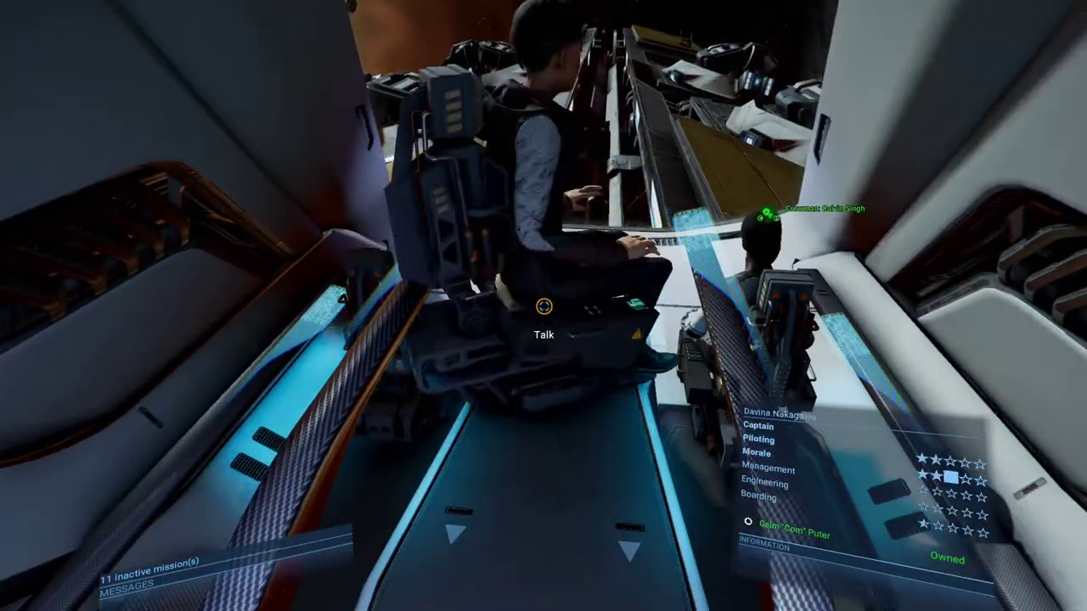
pyautogui.press('f')
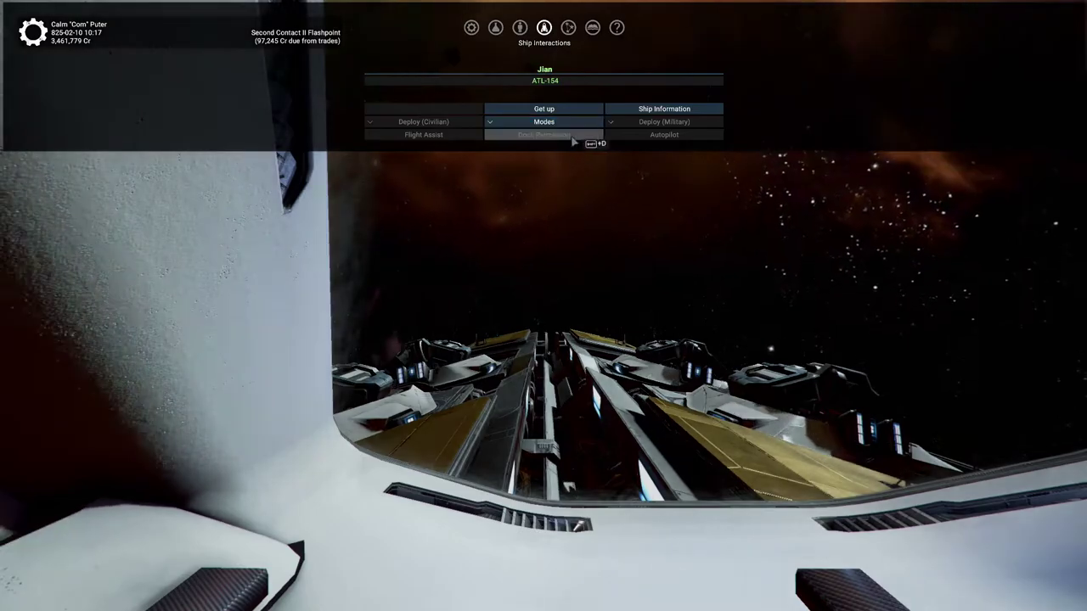
# Dismiss the Jian's interaction options and toggle the map open and closed
pyautogui.click(543, 109)
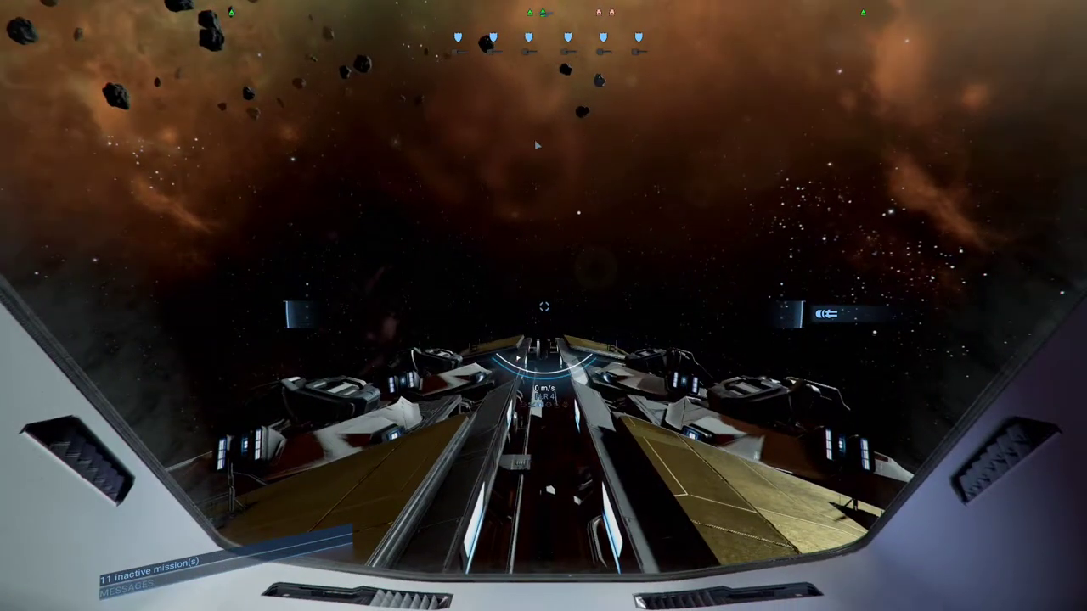
pyautogui.press('m')
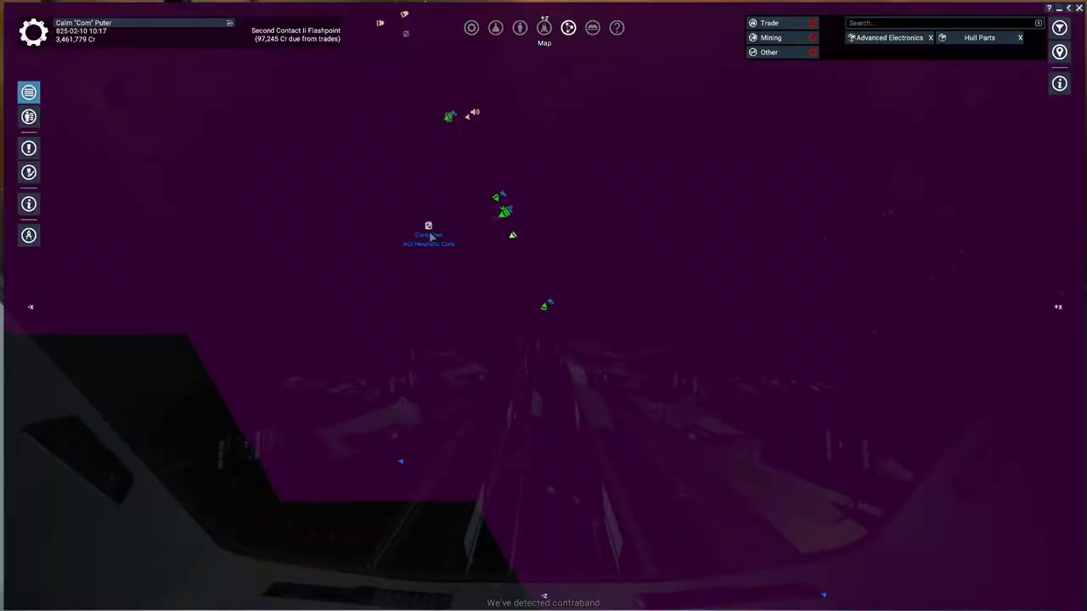
pyautogui.press('Escape')
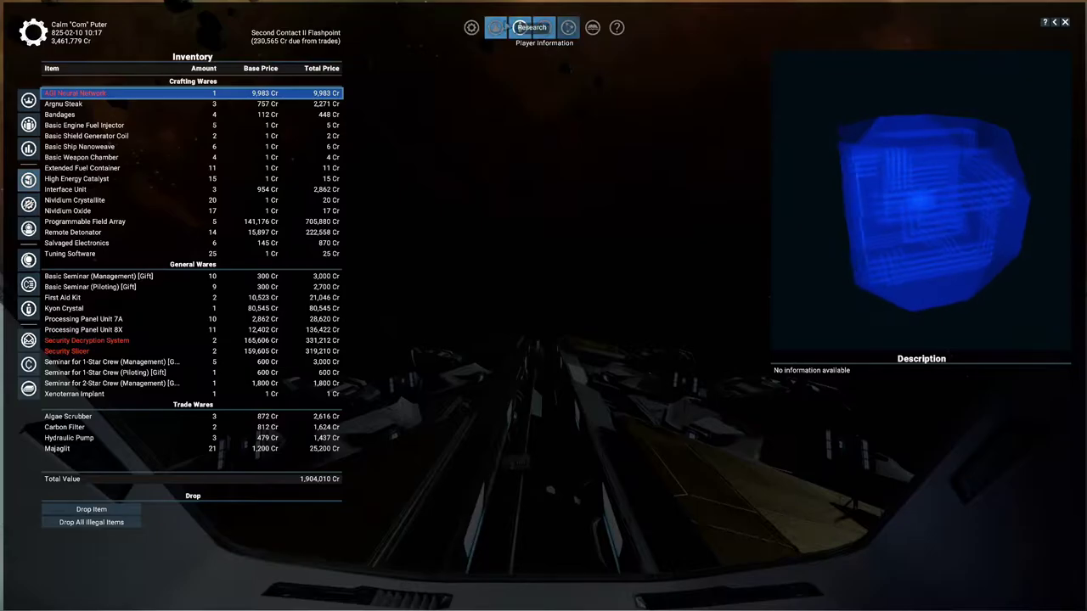
# On the map, select Delilah's Swansong, then the Jian ATL-154, and view its information
pyautogui.click(568, 28)
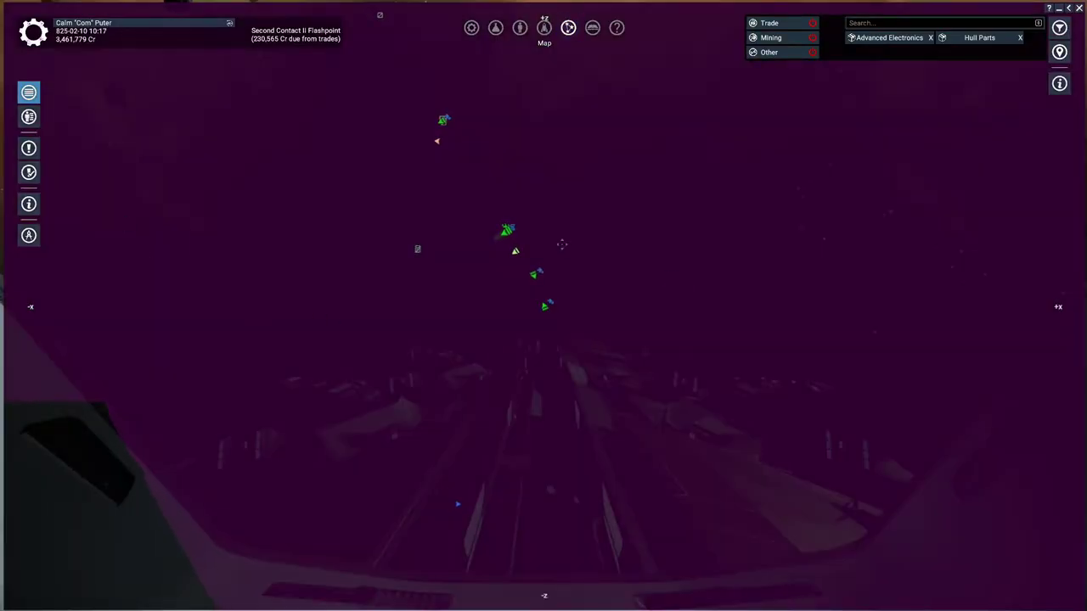
pyautogui.click(518, 250)
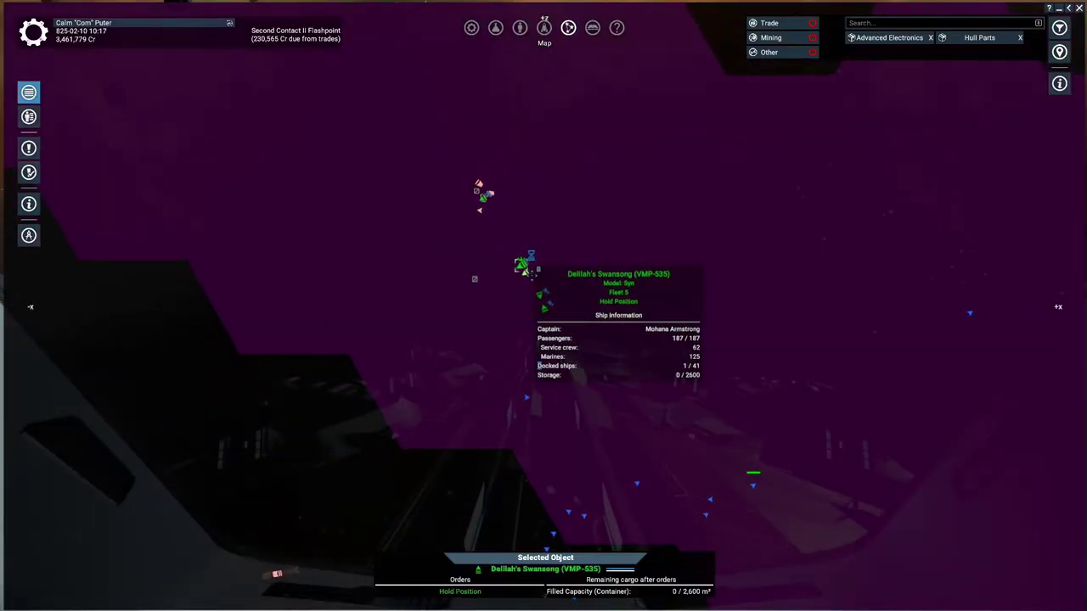
pyautogui.click(524, 269)
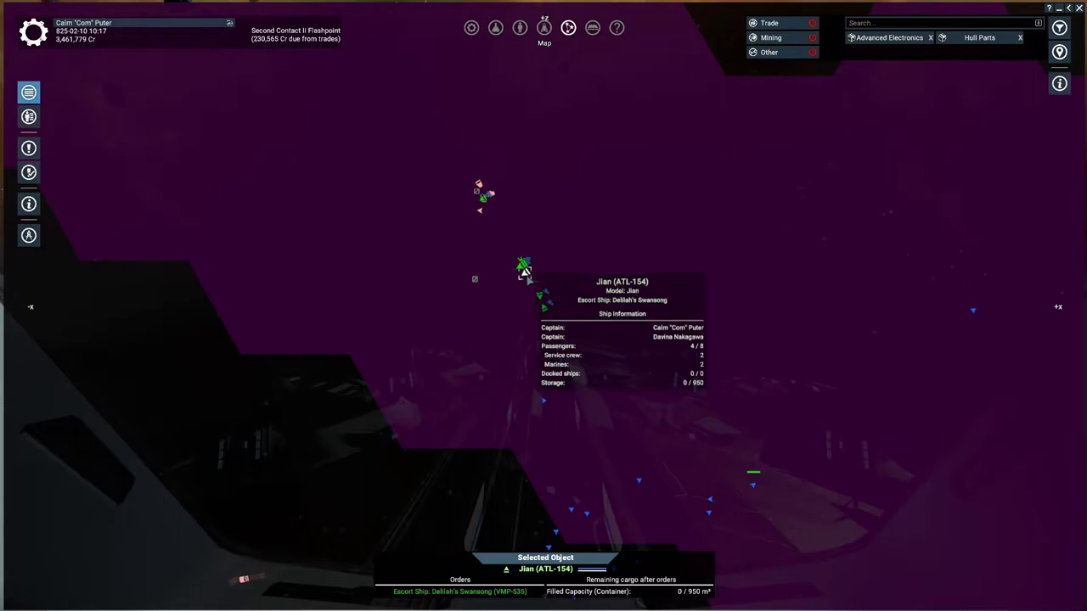
pyautogui.click(29, 204)
pyautogui.scroll(3, 524, 273)
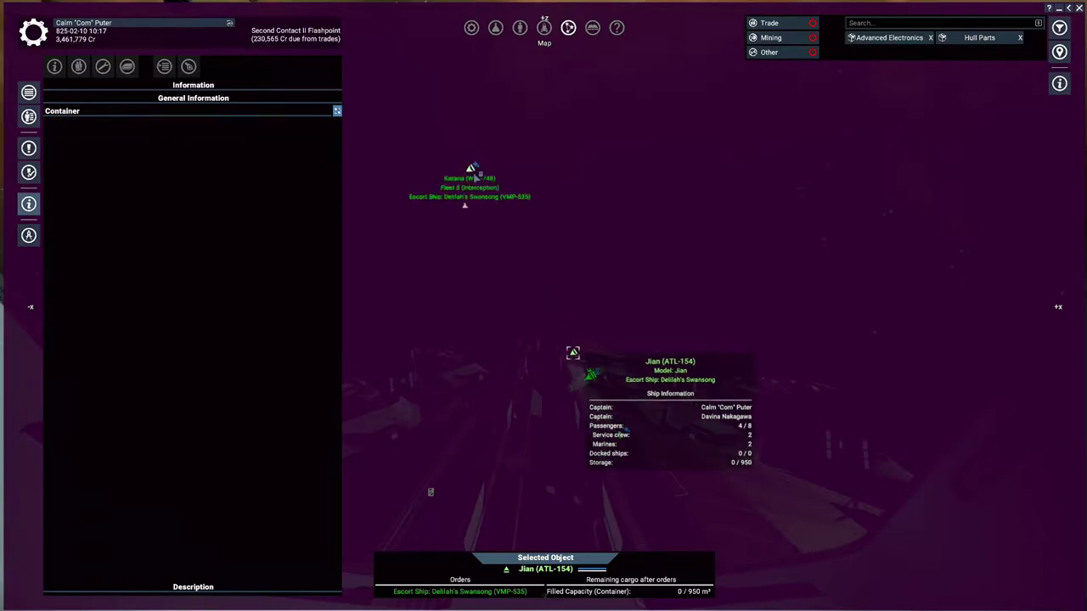
# Teleport aboard Katana WYL-748 from its map actions
pyautogui.click(475, 174)
pyautogui.rightClick(469, 170)
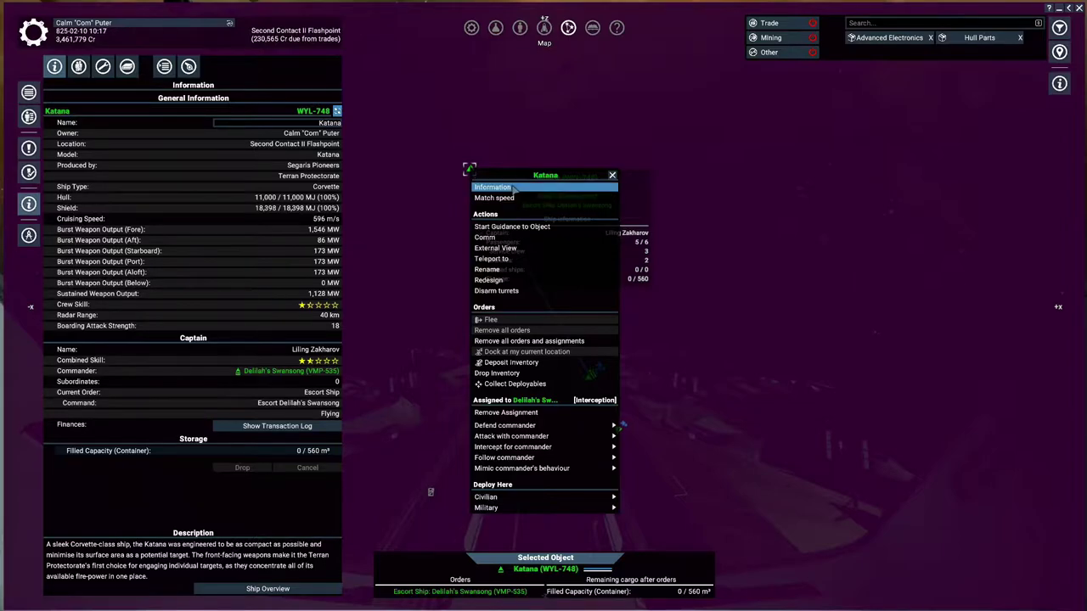
pyautogui.click(526, 261)
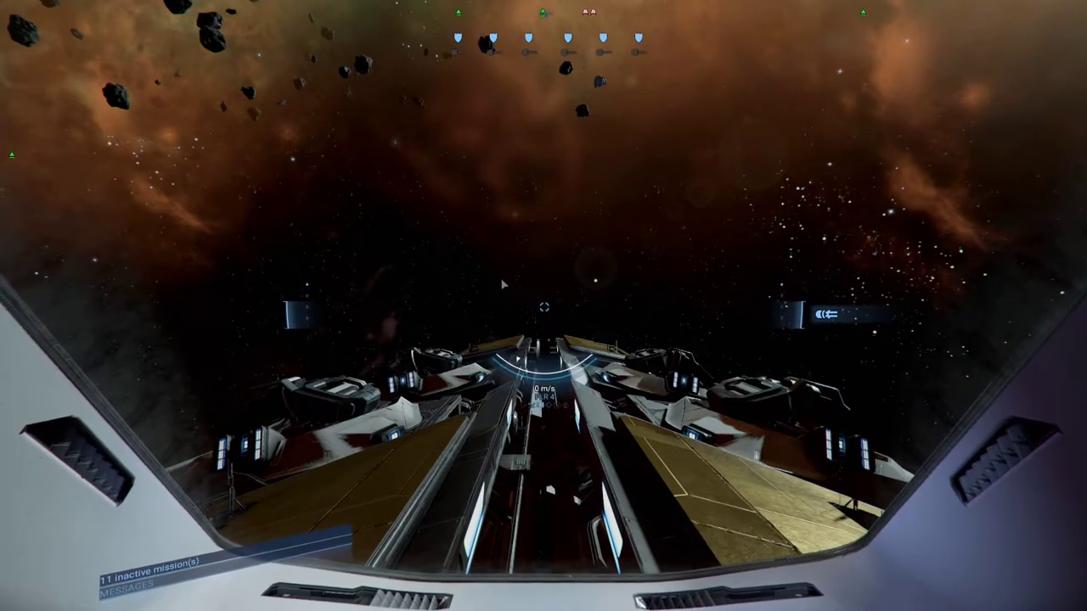
# Walk to Katana WYL-748's pilot seat, open the galaxy map, and review the player inventory
pyautogui.press('w')
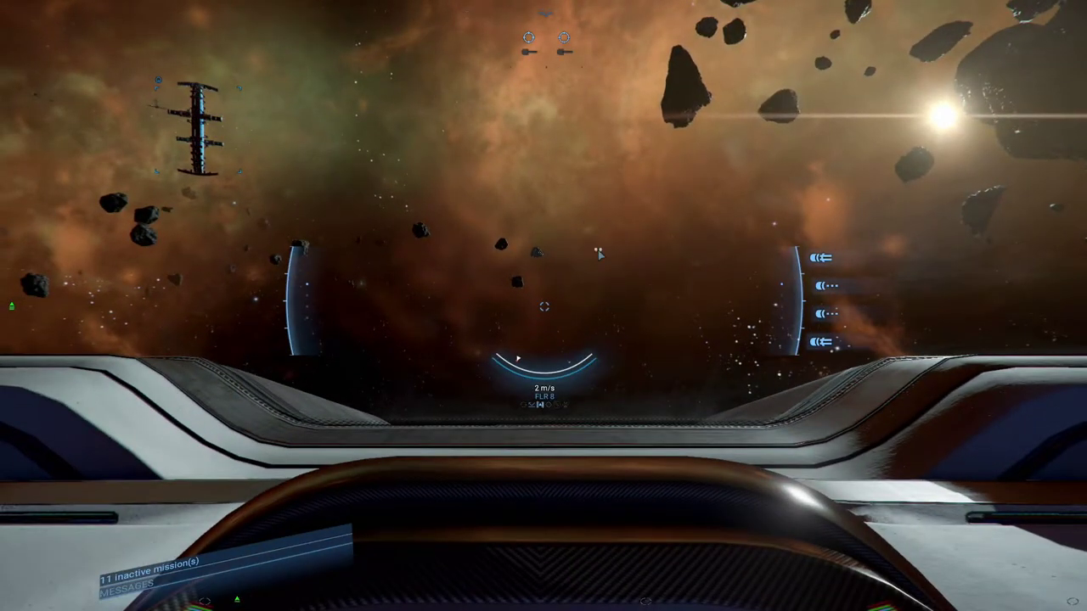
pyautogui.press('m')
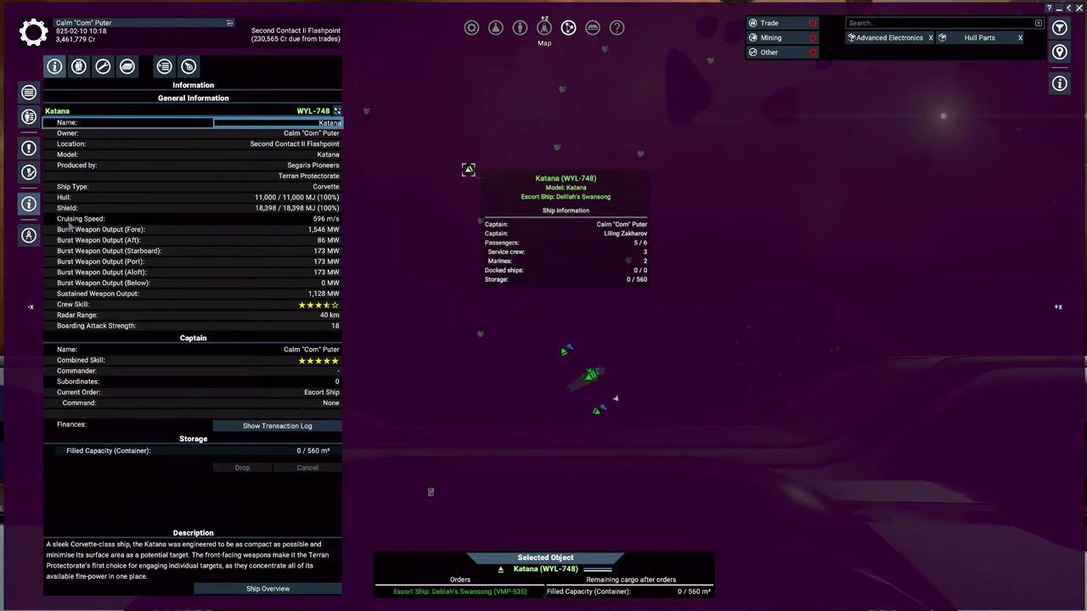
pyautogui.click(520, 27)
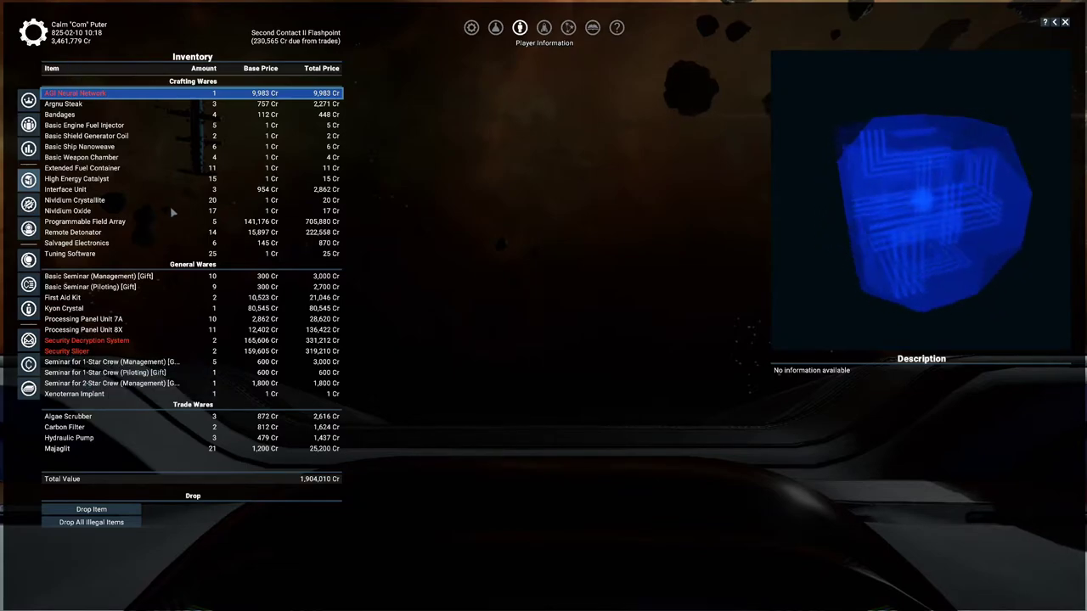
# Clear the Katana and Jian map selections, close the map, and get up from the pilot seat
pyautogui.press('m')
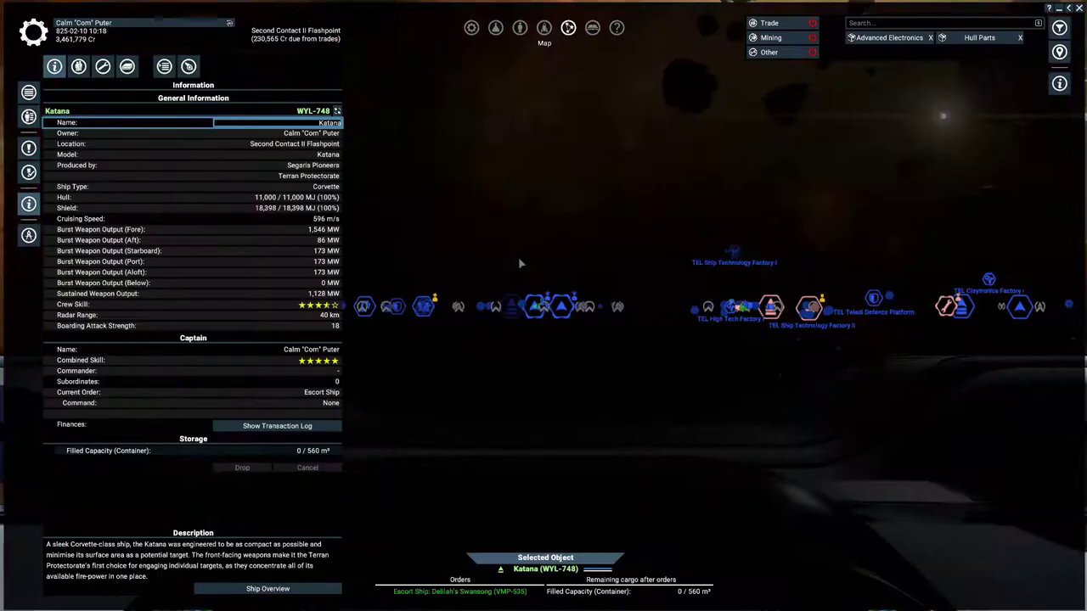
pyautogui.click(579, 339)
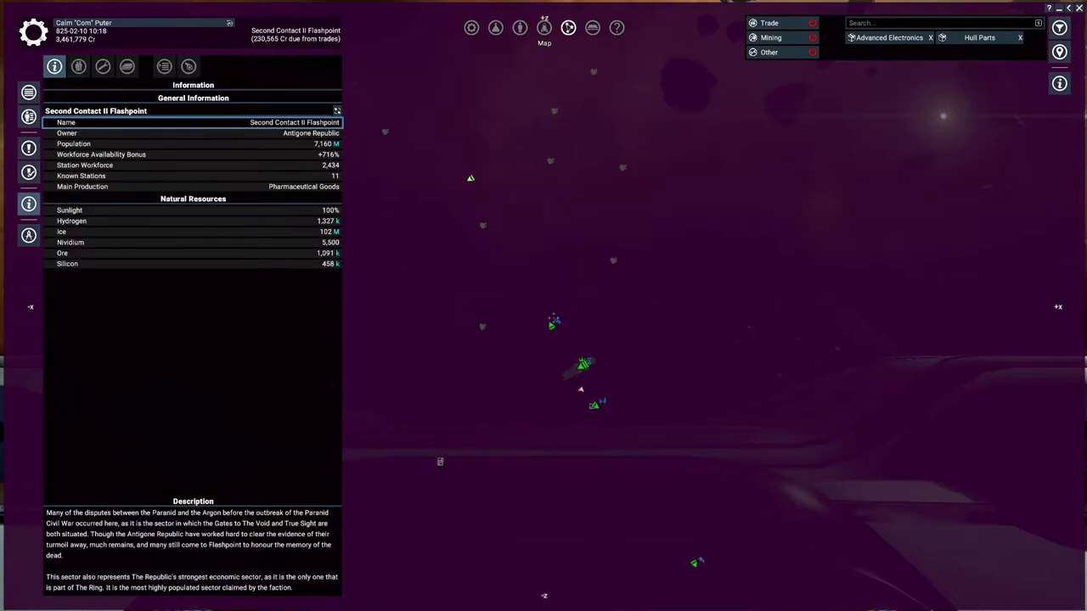
pyautogui.click(551, 325)
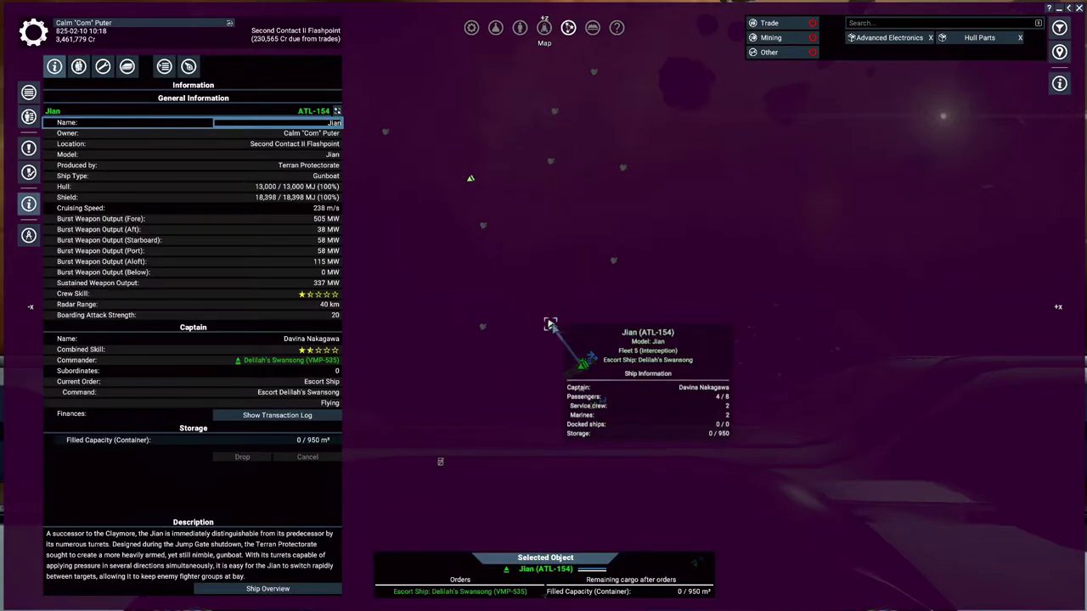
pyautogui.click(508, 422)
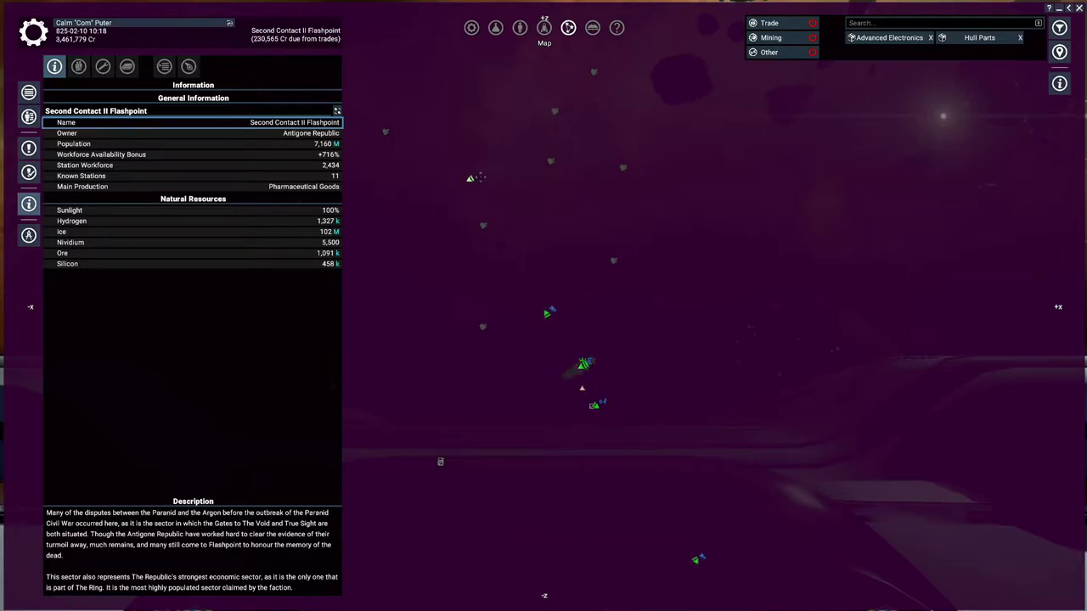
pyautogui.press('Escape')
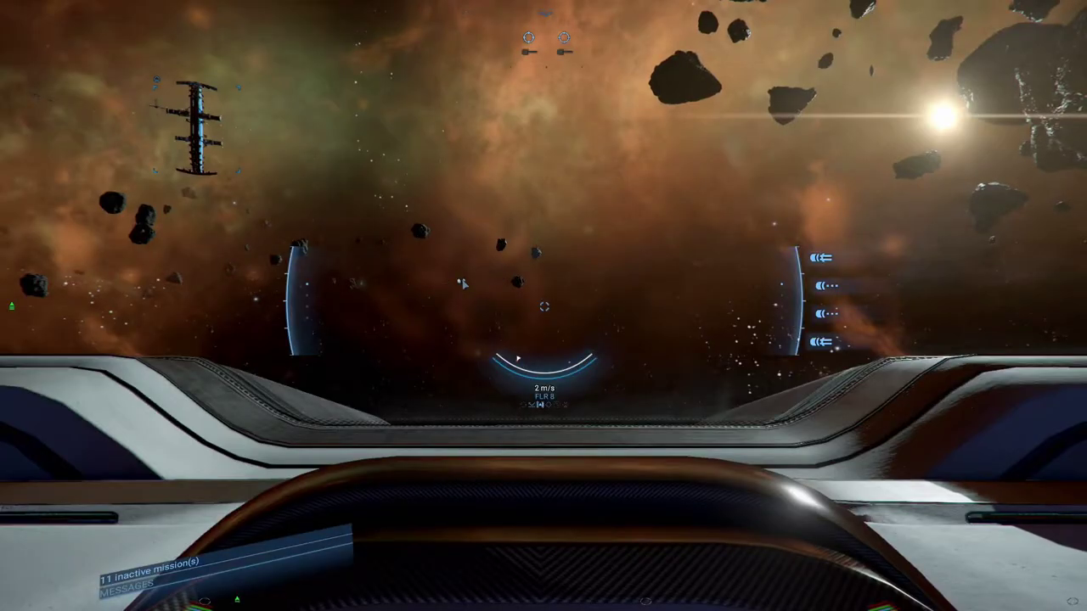
pyautogui.press('Delete')
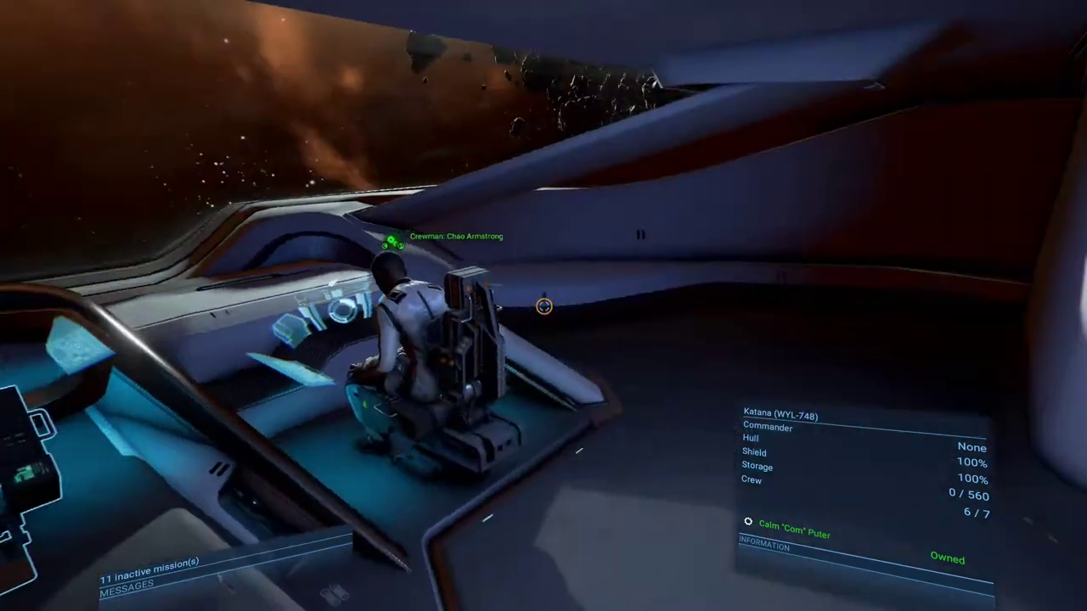
# Order Katana WYL-748 to collect drops from the sector map
pyautogui.press('m')
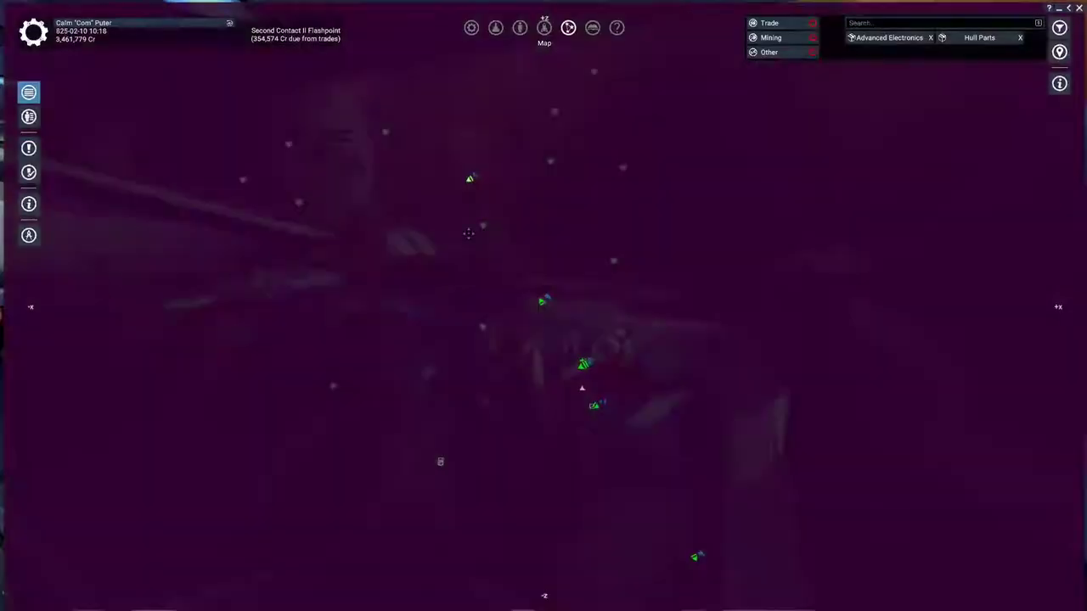
pyautogui.click(472, 180)
pyautogui.rightClick(482, 155)
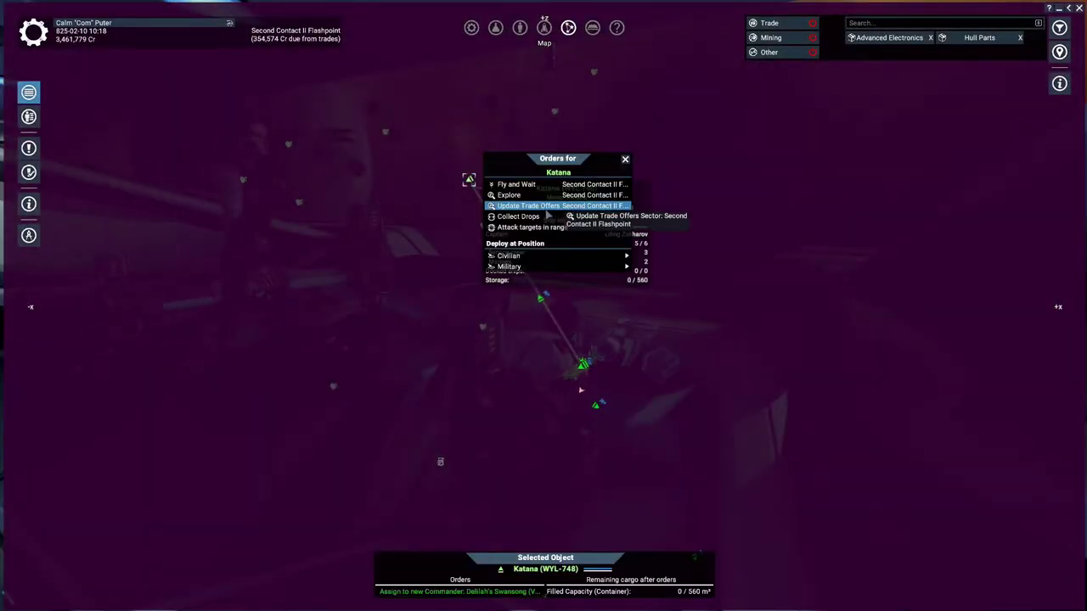
pyautogui.click(536, 218)
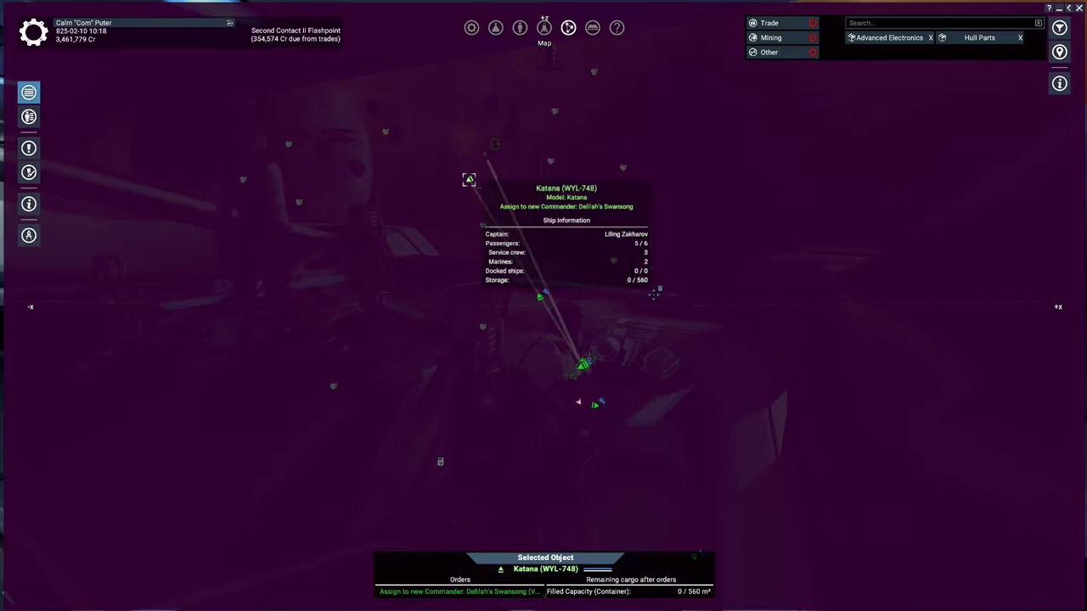
# Remove the Wait for Signal order from the Katana's behaviour queue, then deselect it
pyautogui.click(25, 207)
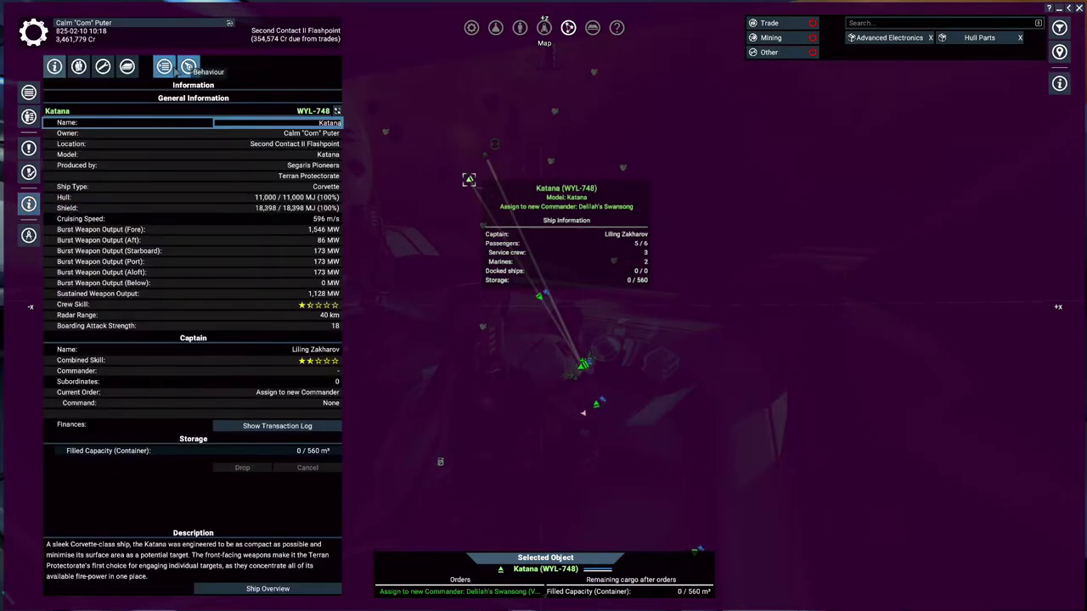
pyautogui.click(188, 66)
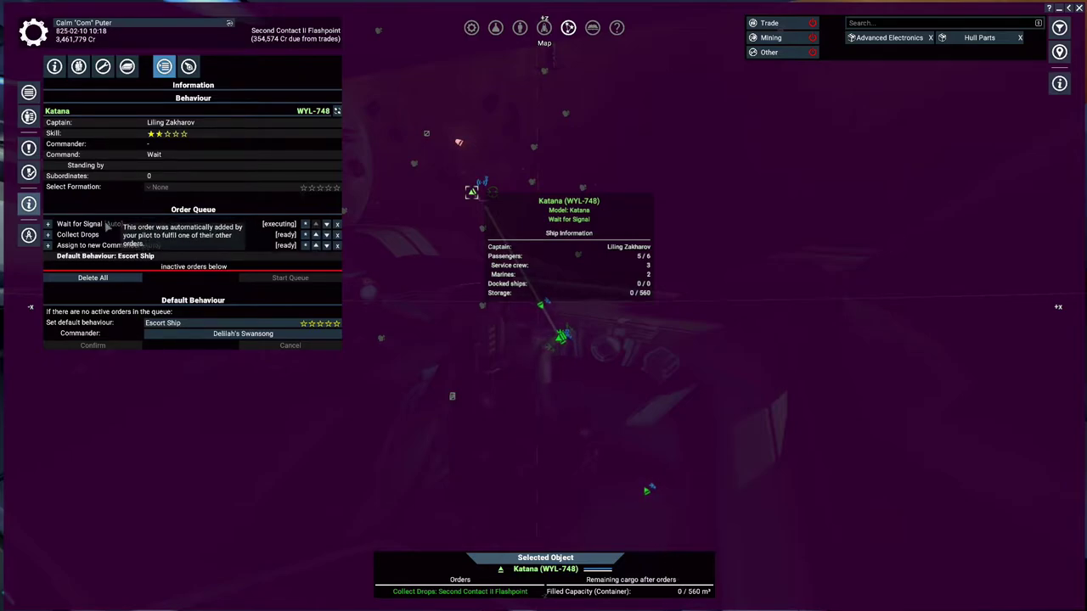
pyautogui.click(337, 224)
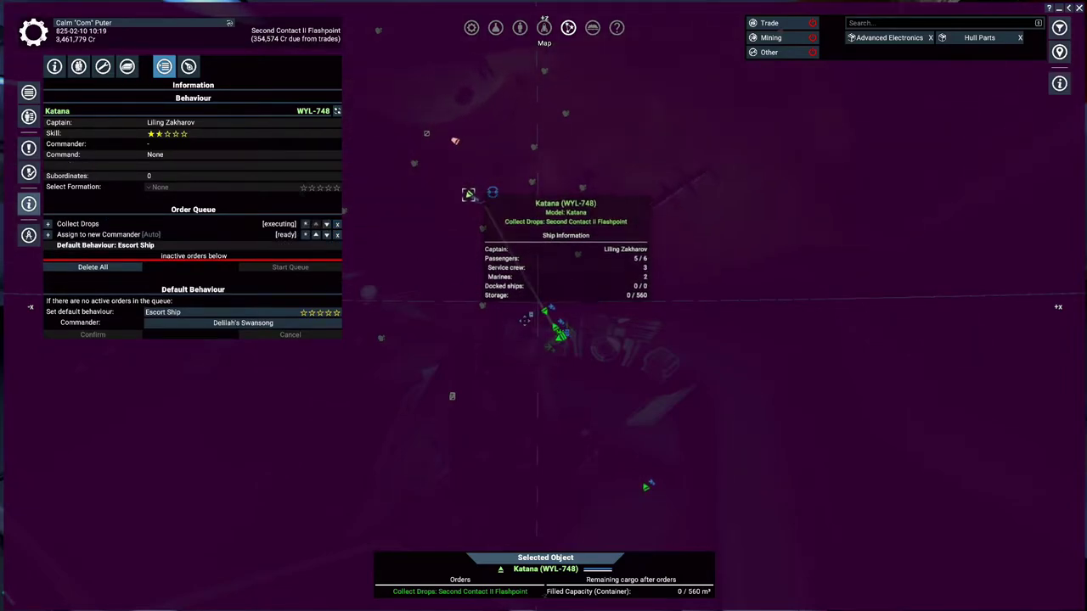
pyautogui.click(443, 363)
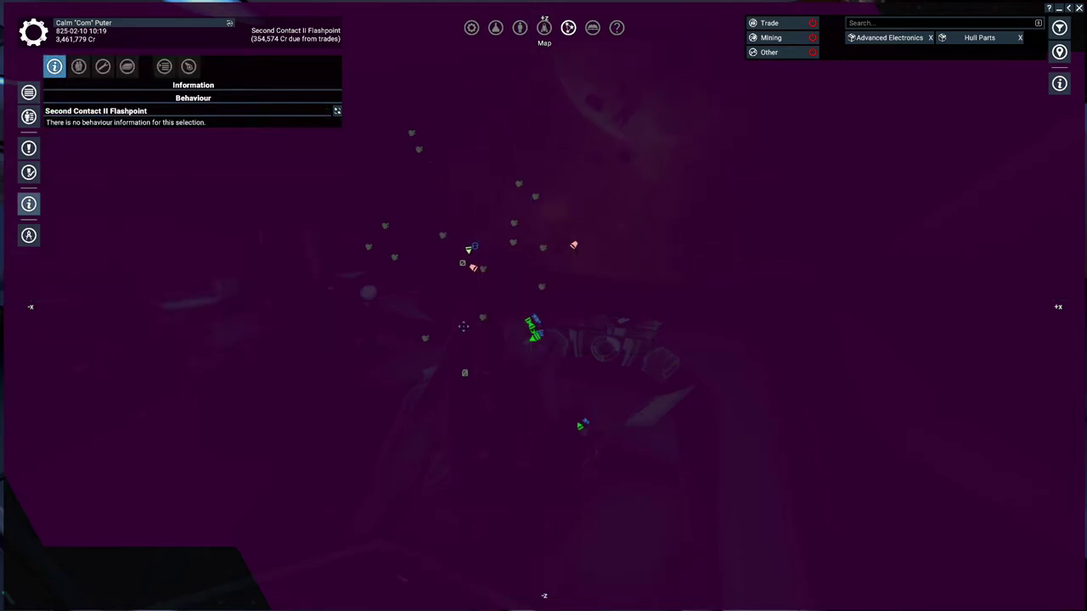
pyautogui.scroll(-3, 464, 326)
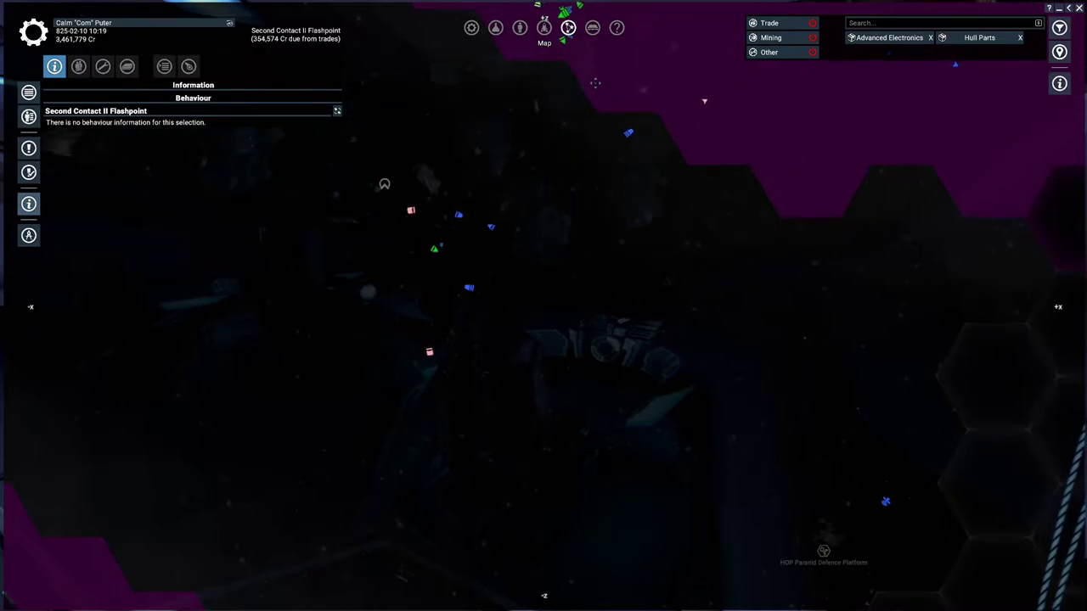
# Shift the map view toward other ships, then exit to the Katana's bridge
pyautogui.press('w')
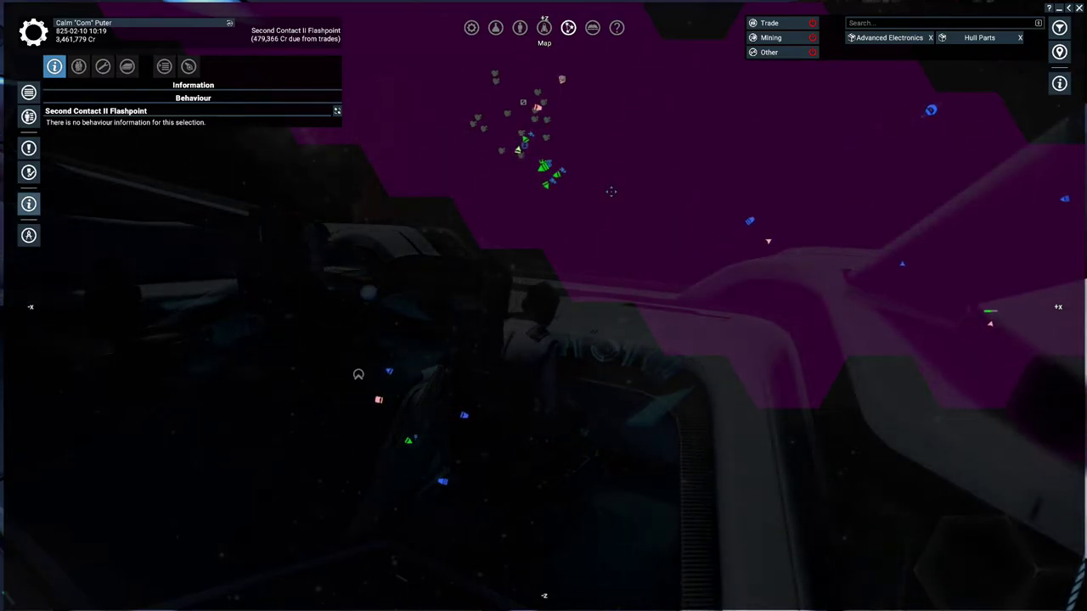
pyautogui.scroll(3, 587, 267)
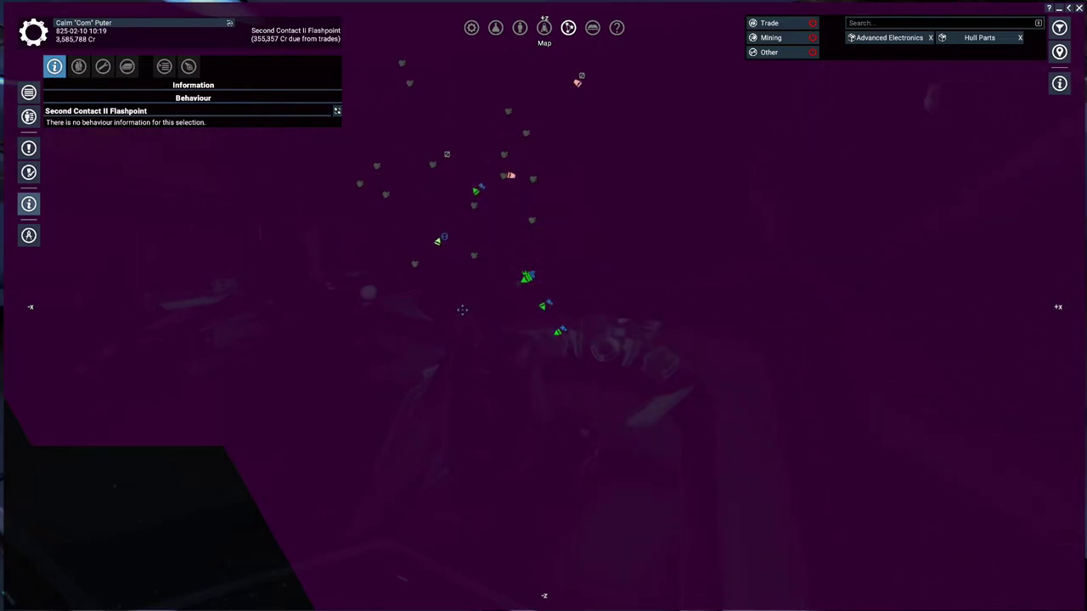
pyautogui.press('Escape')
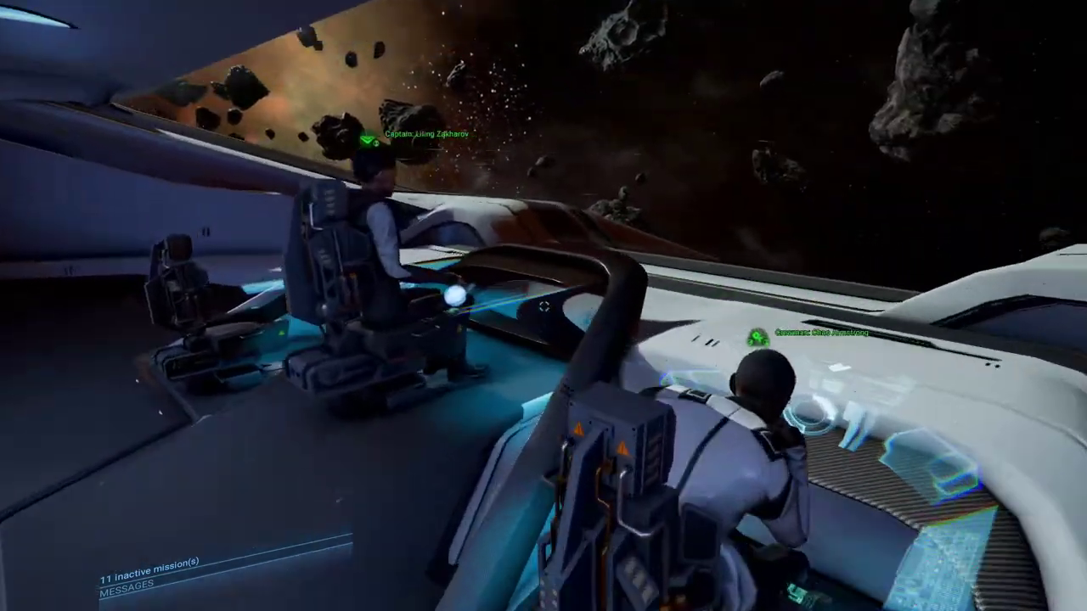
# Chat with the captain, then select the Jian gunboat (ATL-154) on the sector map
pyautogui.press('f')
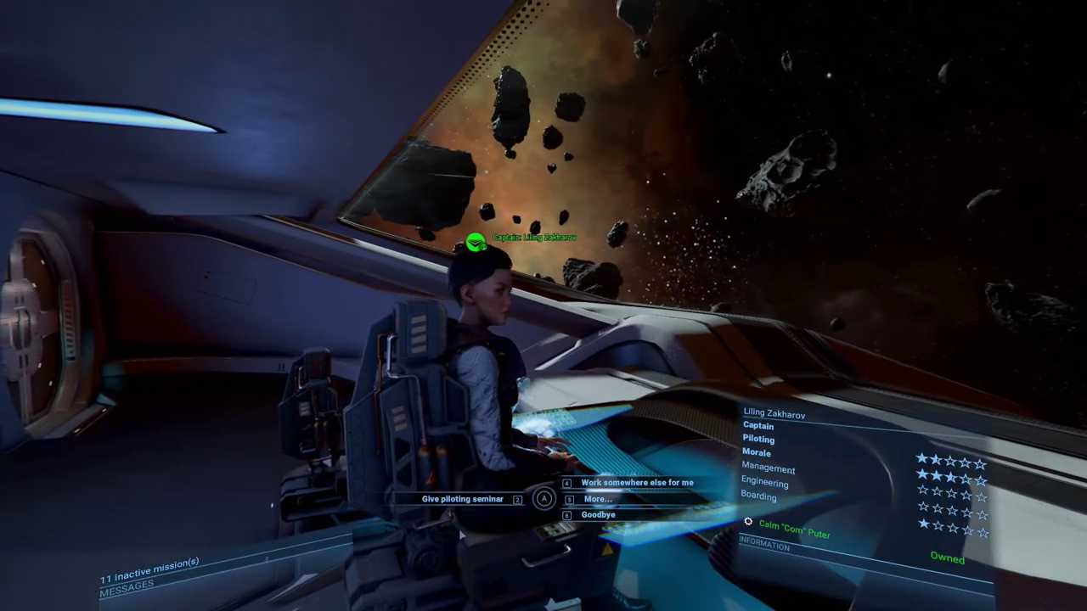
pyautogui.press('5')
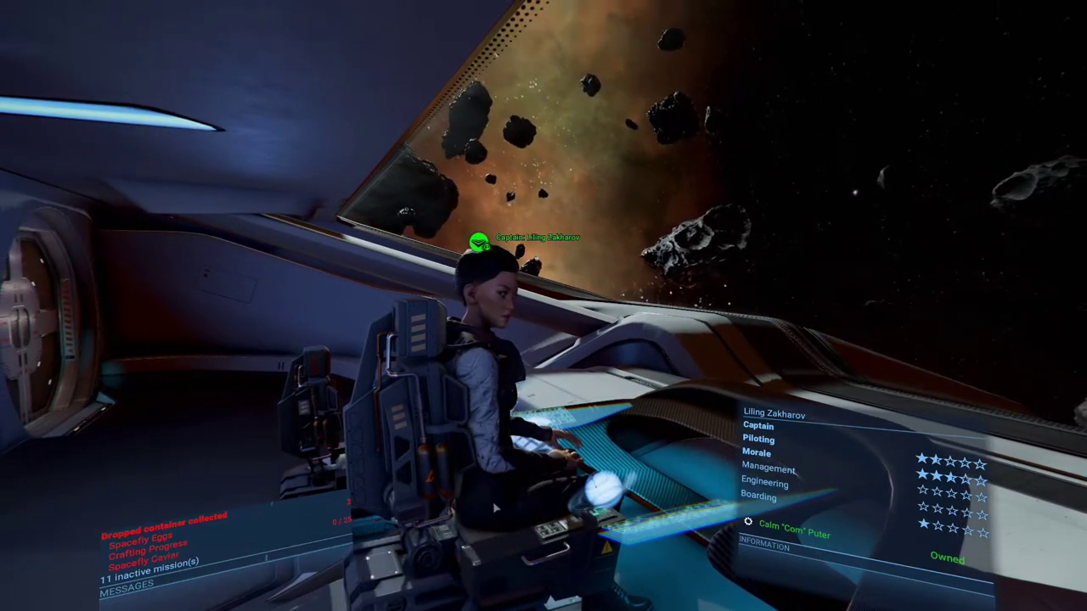
pyautogui.press('Escape')
pyautogui.press('s')
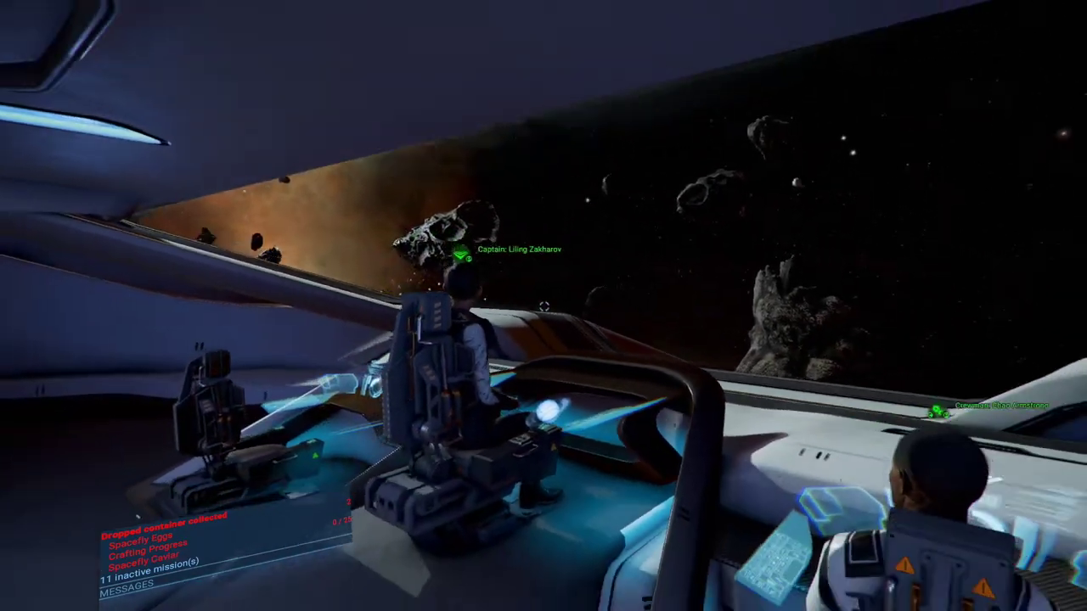
pyautogui.press('m')
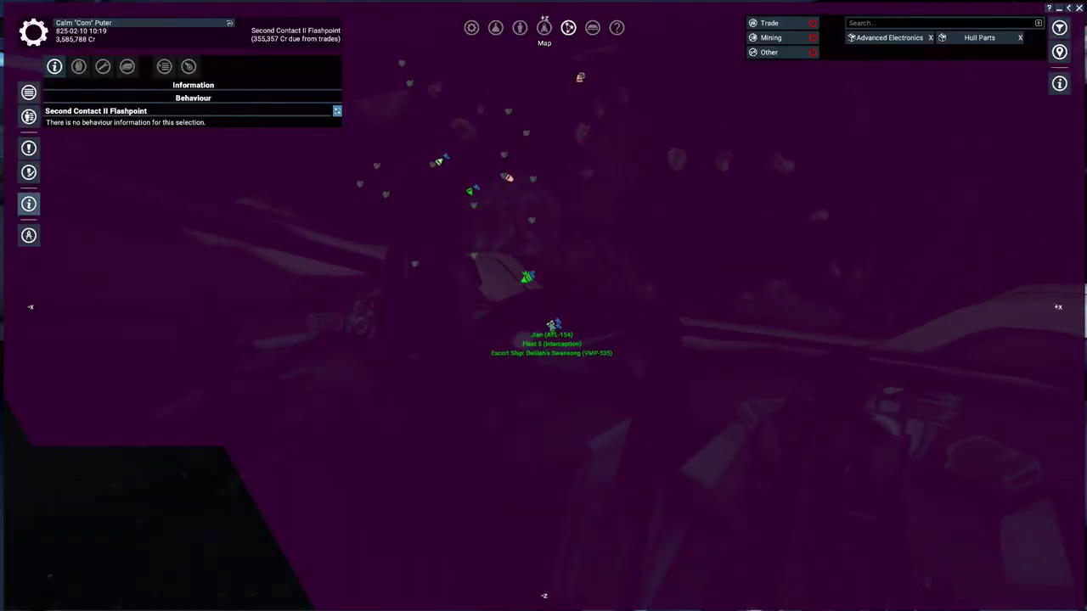
pyautogui.click(551, 326)
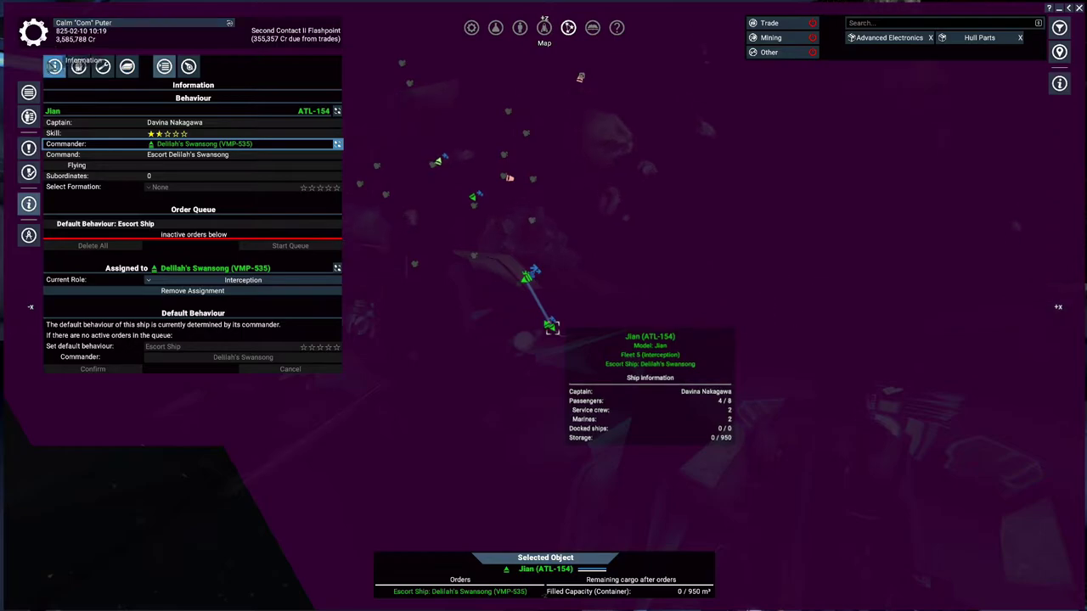
# From the Jian's fleet information, pick Katana WKU-086 and teleport aboard it
pyautogui.press('i')
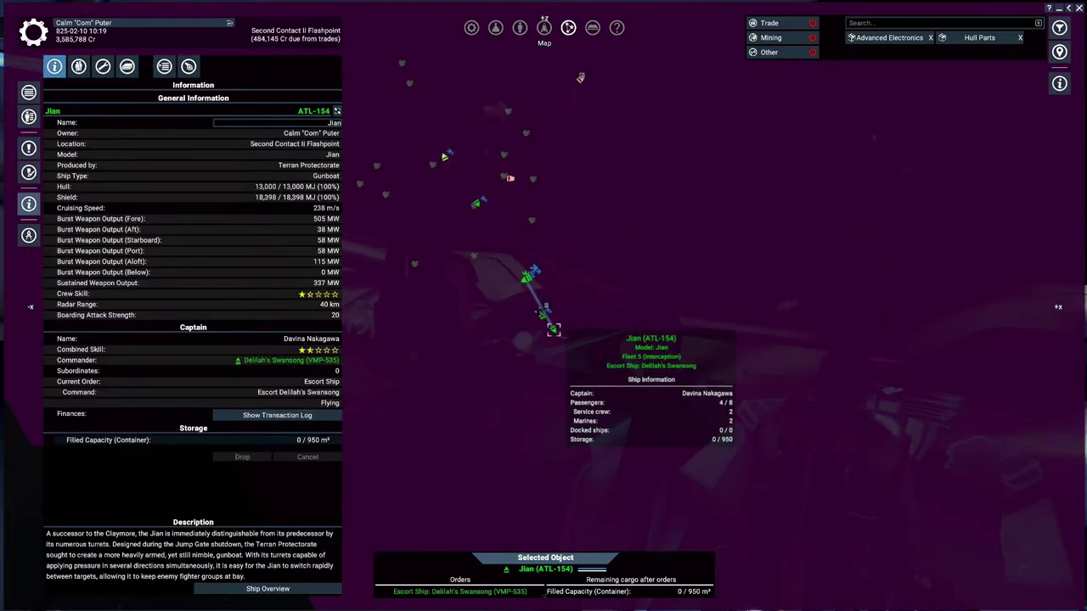
pyautogui.click(541, 313)
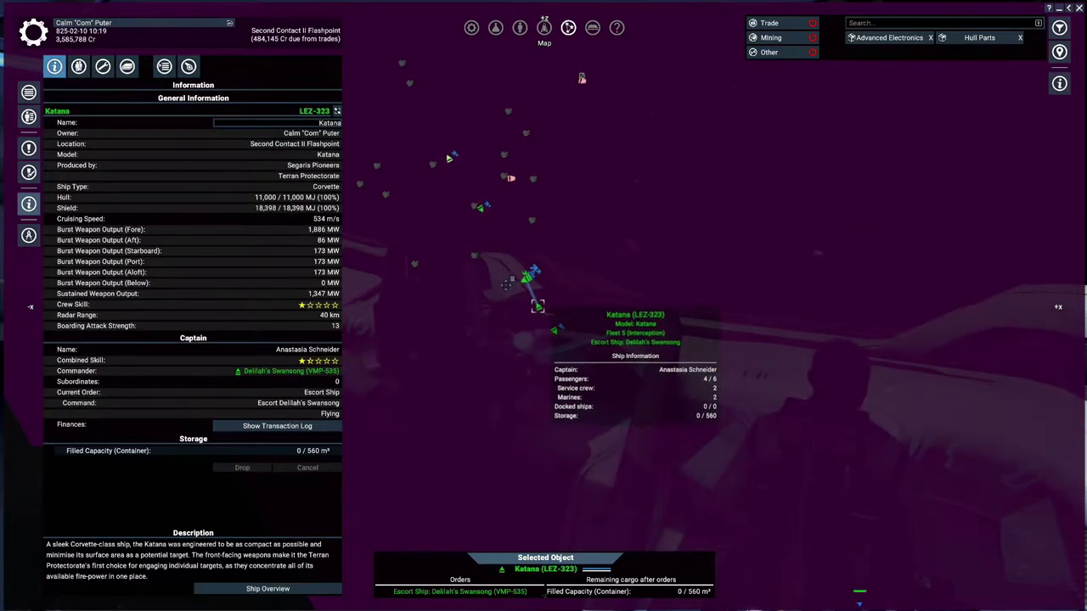
pyautogui.click(480, 209)
pyautogui.rightClick(481, 211)
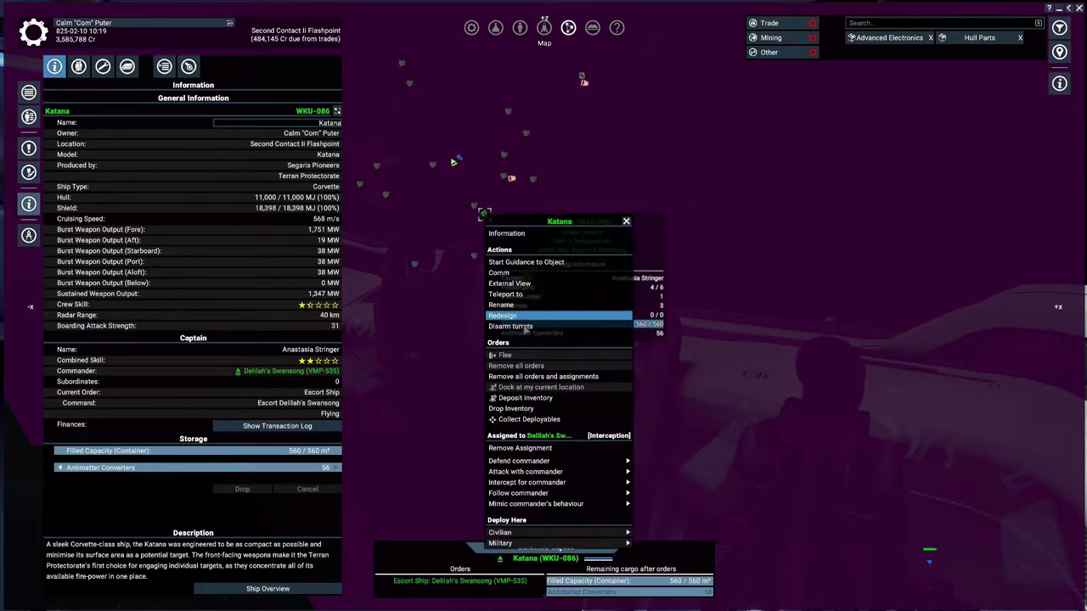
pyautogui.click(540, 295)
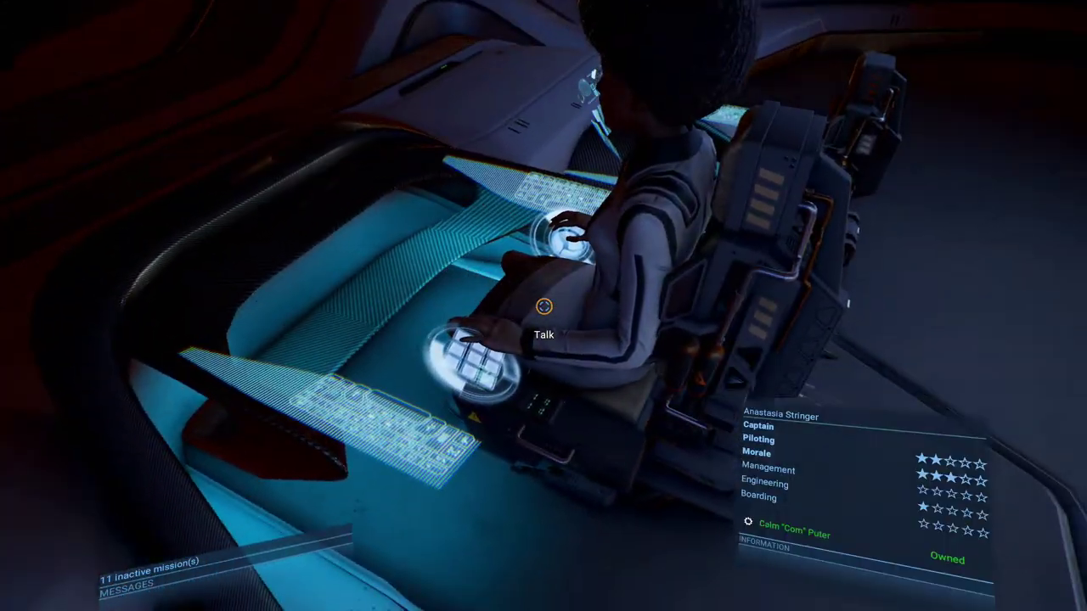
# Hold a brief conversation with captain Anastasia Stringer
pyautogui.press('f')
pyautogui.click(599, 498)
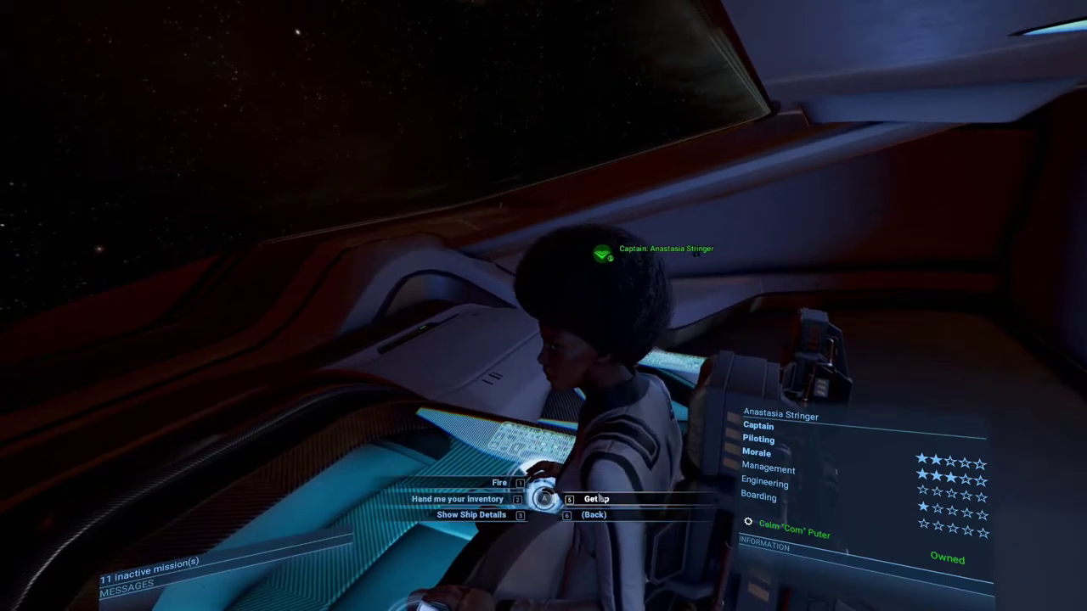
pyautogui.click(487, 498)
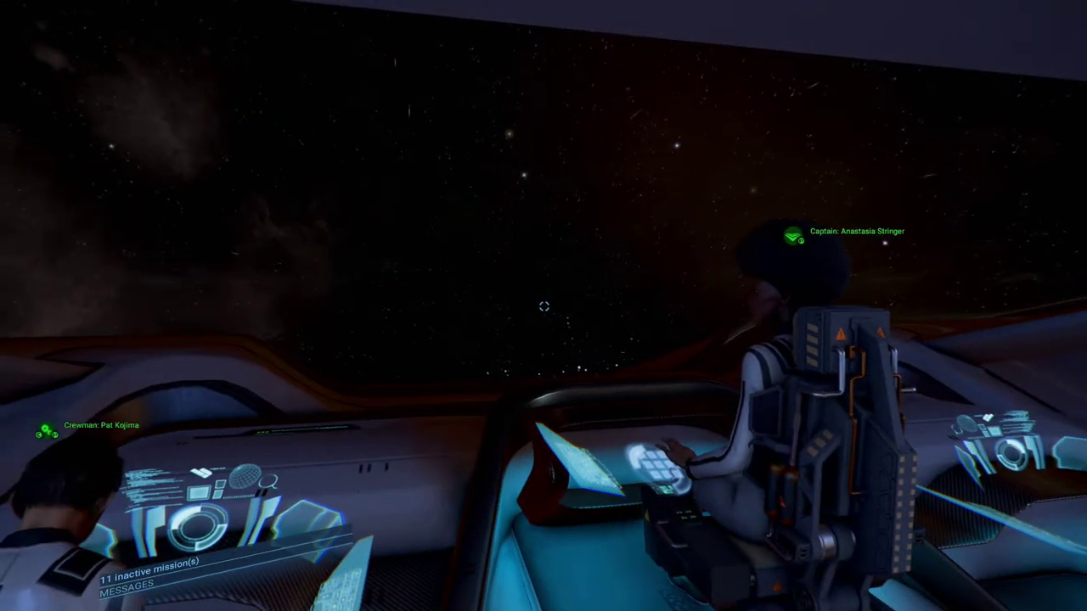
# Check the inventory, then take command of Katana WKU-086 from the pilot seat
pyautogui.press('i')
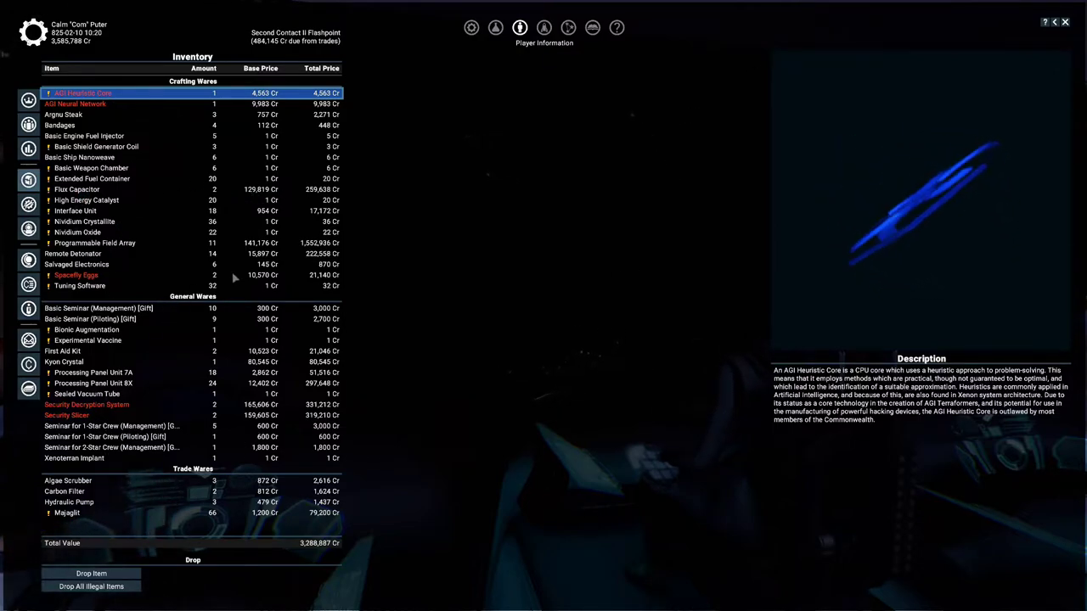
pyautogui.press('Escape')
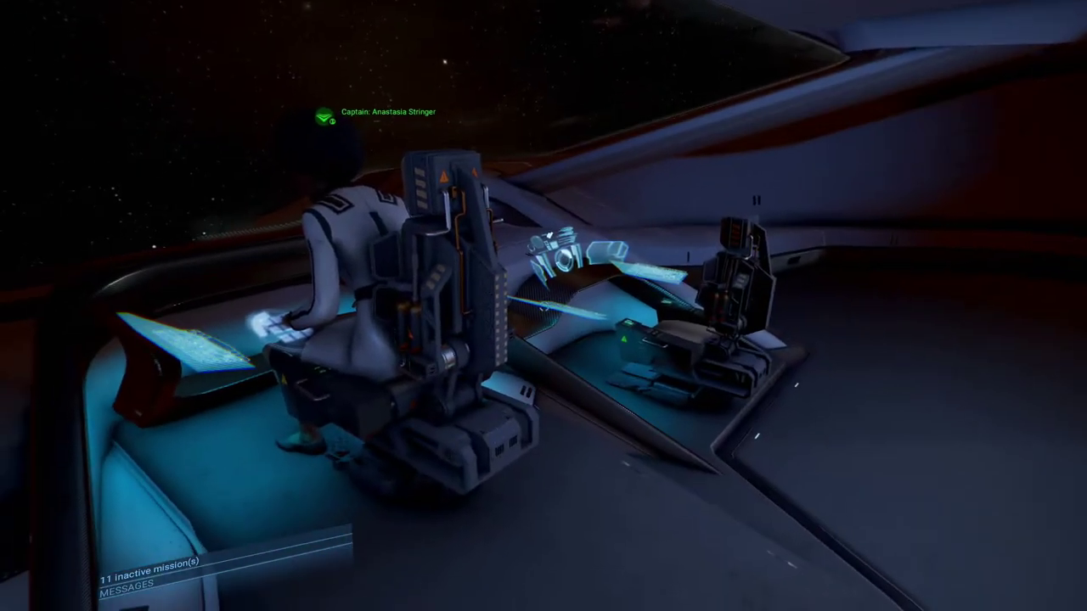
pyautogui.press('f')
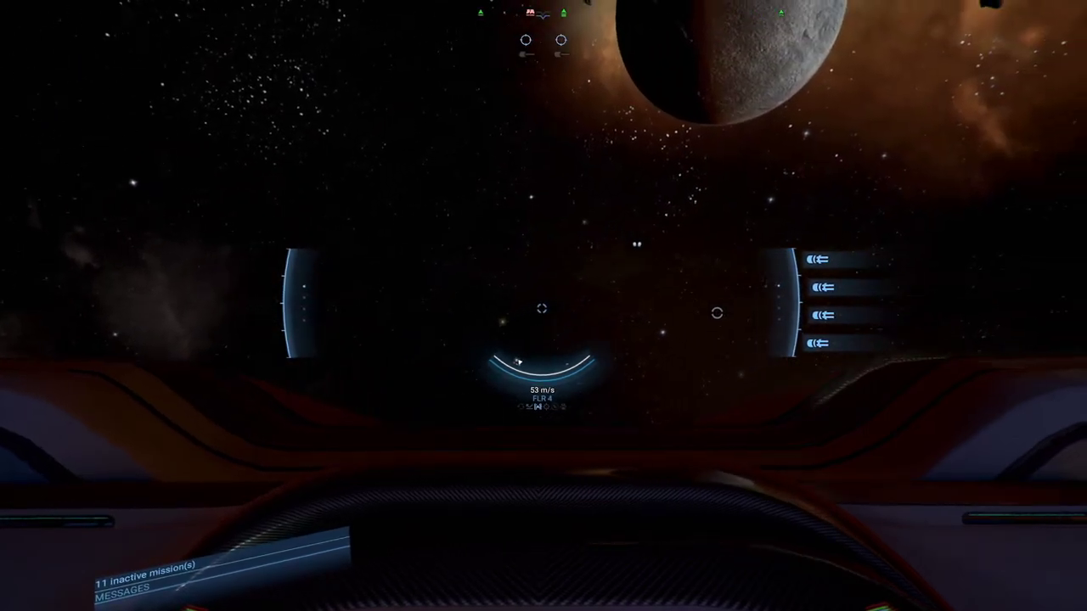
# Rotate the map to the nearby ships and select Katana ENN-234
pyautogui.press('i')
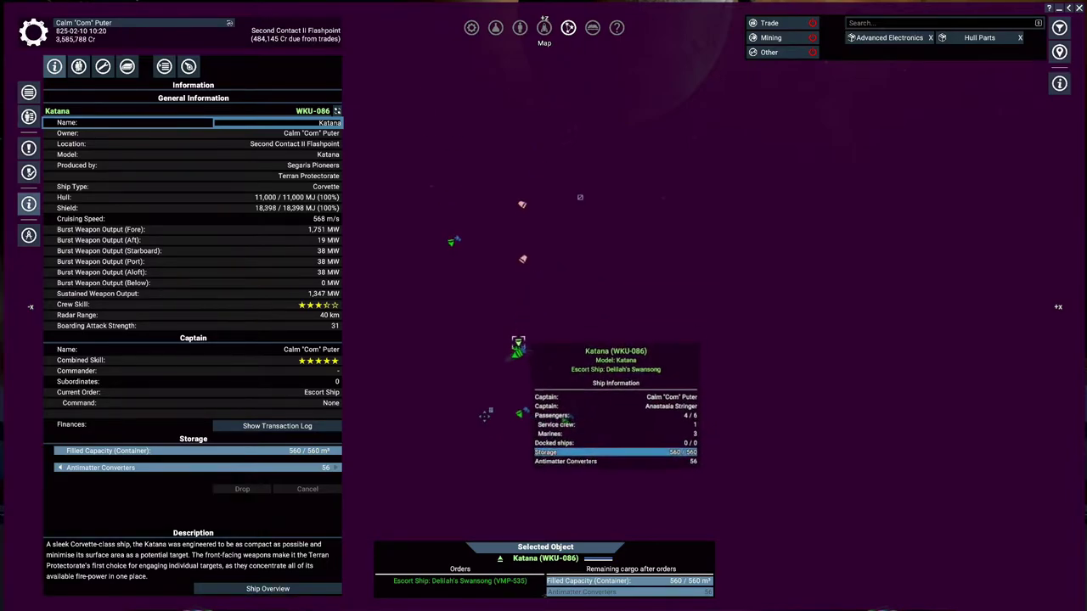
pyautogui.scroll(-5, 534, 287)
pyautogui.scroll(5, 404, 291)
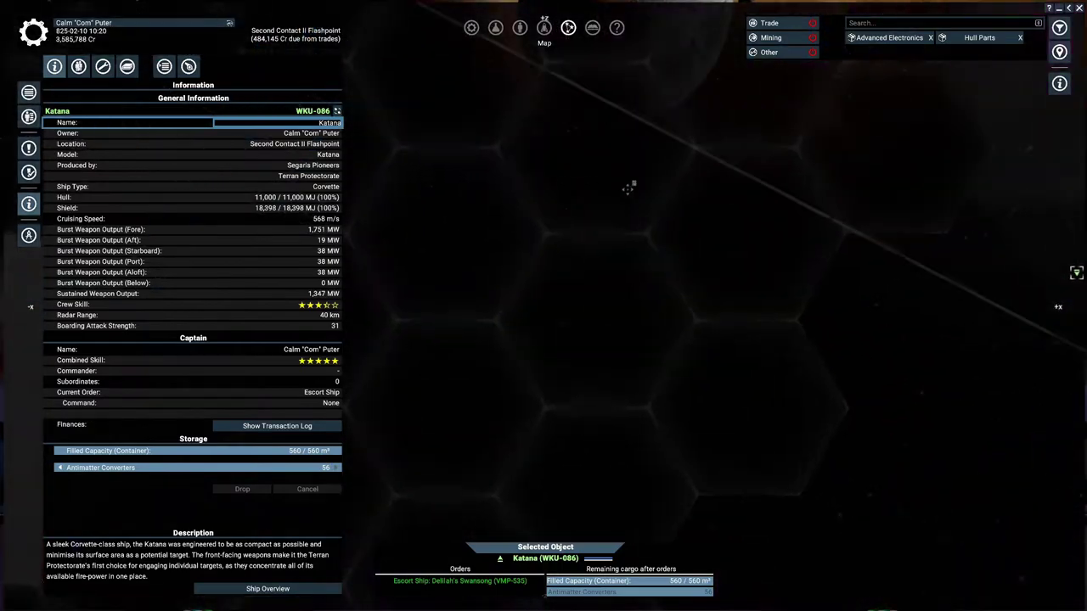
pyautogui.scroll(-3, 530, 220)
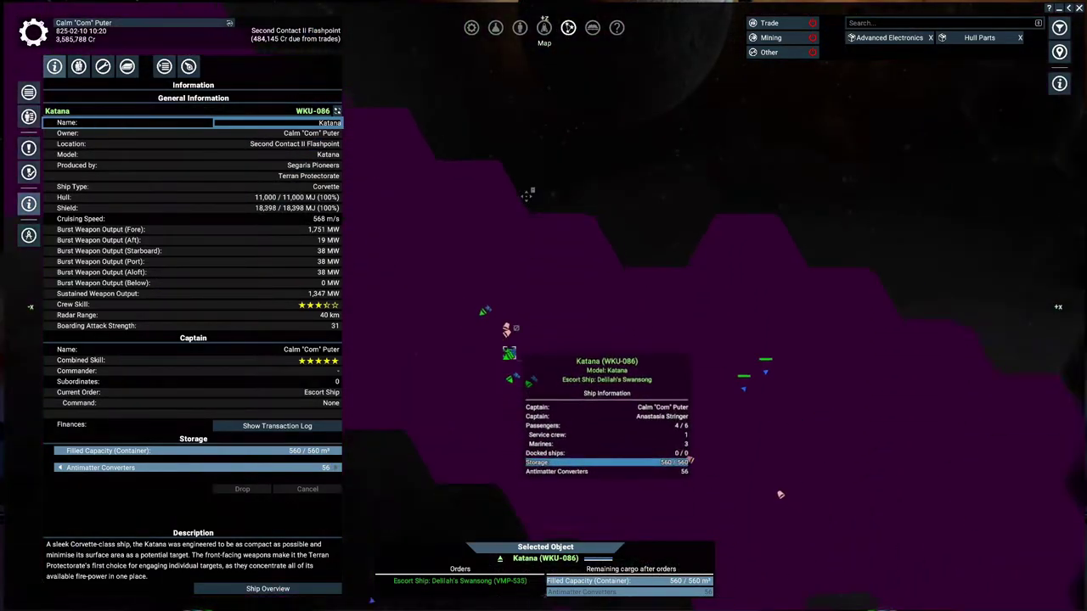
pyautogui.scroll(3, 562, 361)
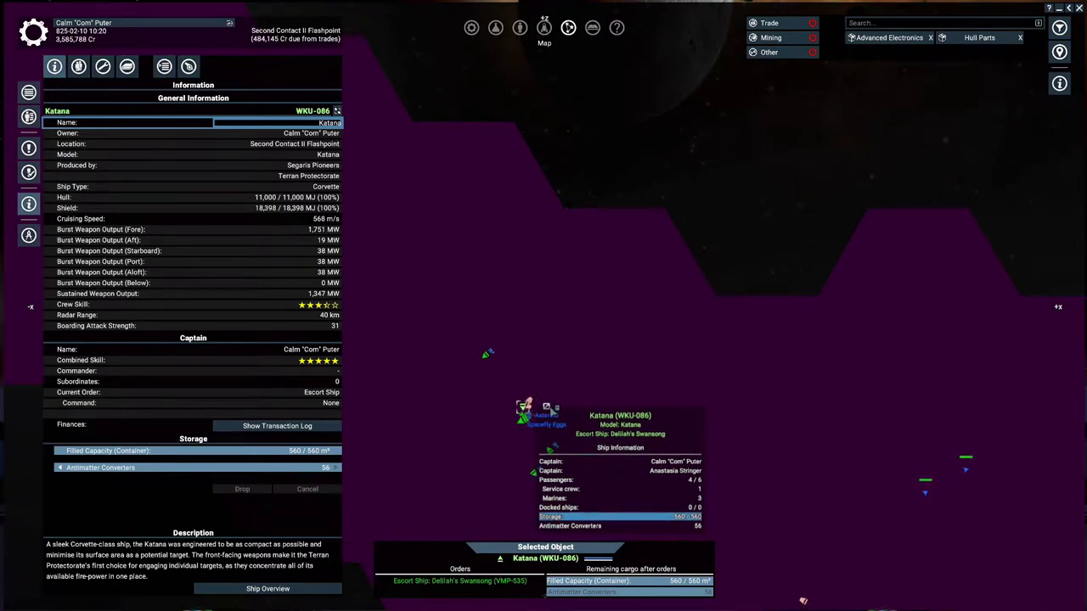
pyautogui.moveTo(552, 409); pyautogui.dragTo(743, 405)
pyautogui.click(743, 405)
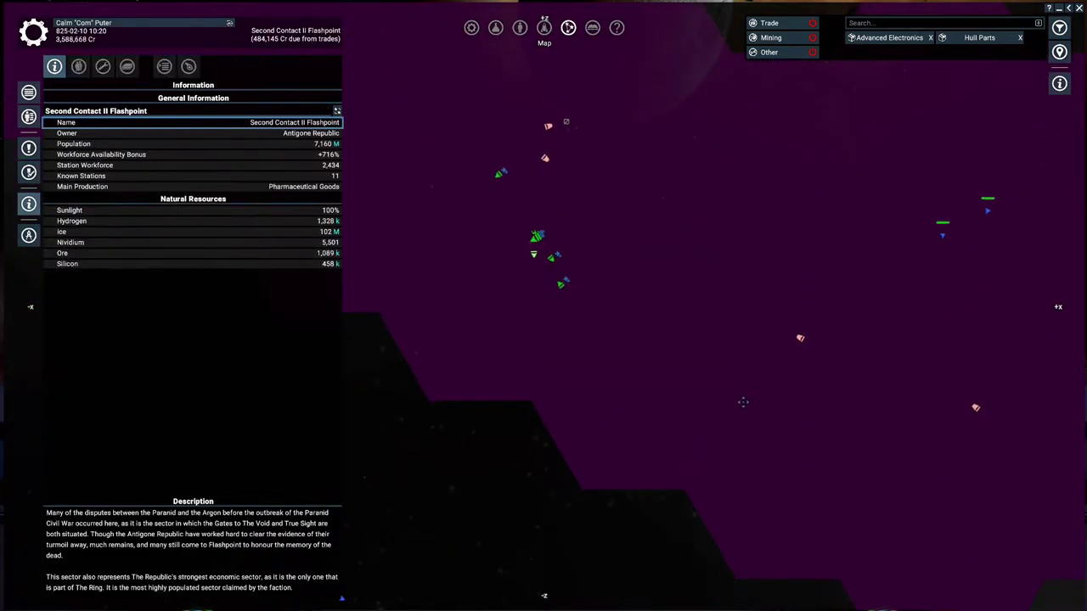
pyautogui.scroll(-3, 530, 344)
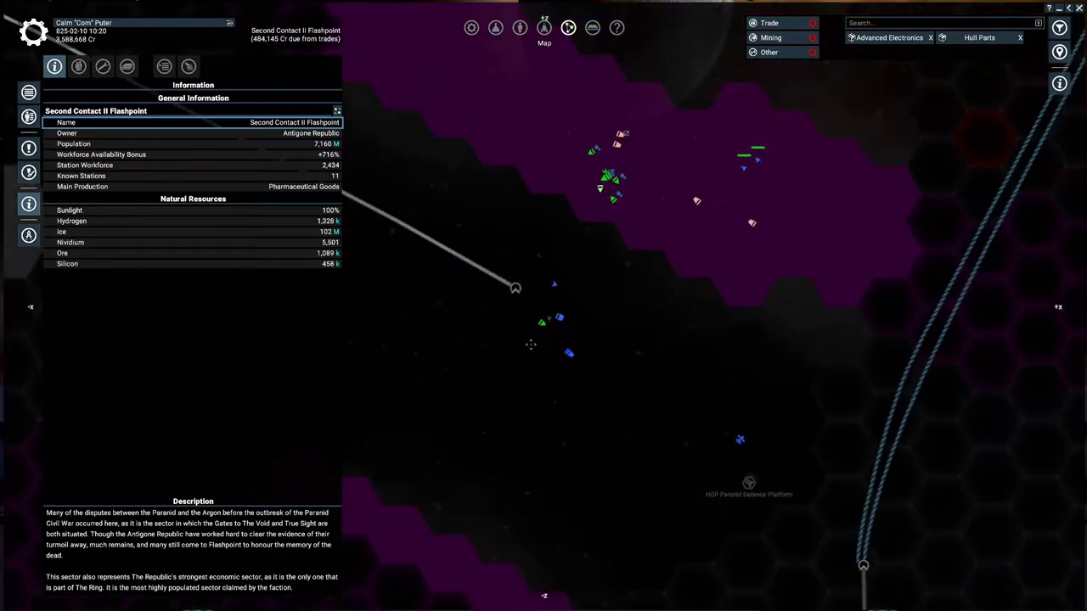
pyautogui.click(541, 324)
pyautogui.scroll(3, 544, 323)
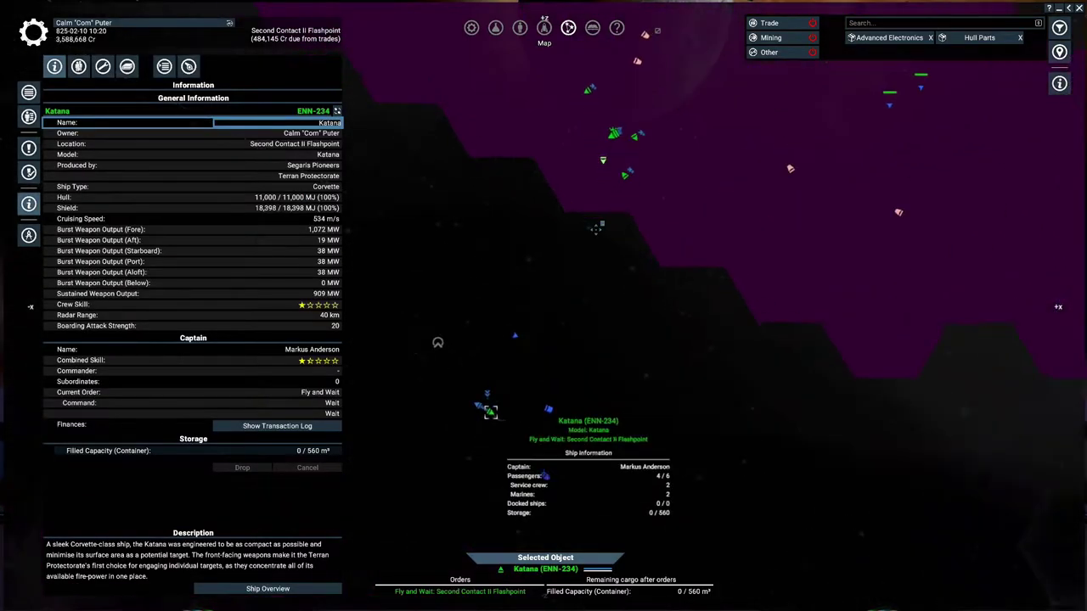
# Delete Katana ENN-234's Fly and Wait order and bring up orders for both selected Katanas
pyautogui.click(164, 67)
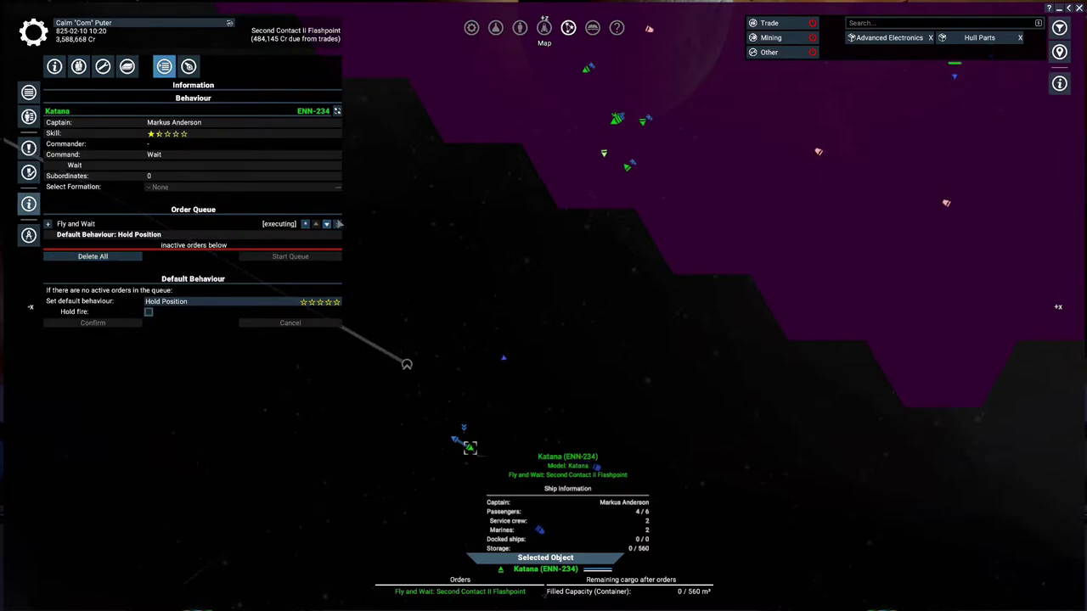
pyautogui.click(338, 224)
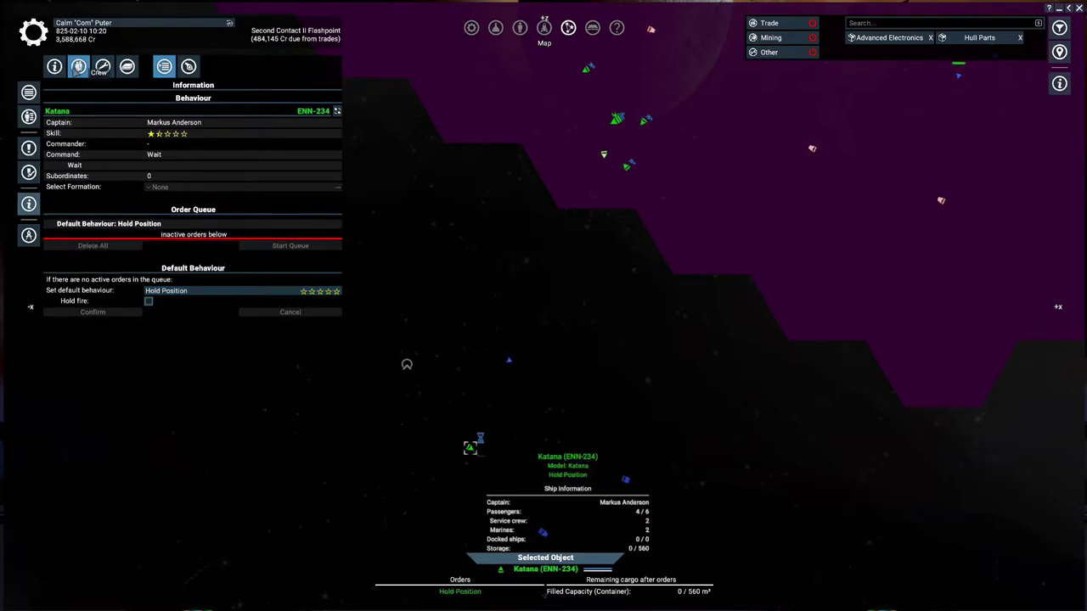
pyautogui.click(55, 68)
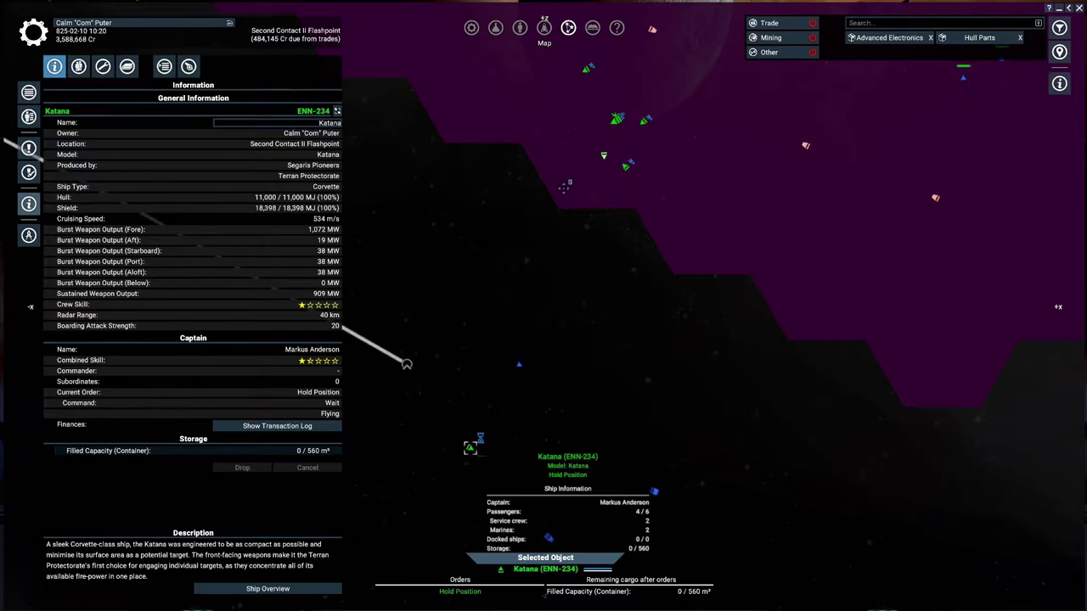
pyautogui.rightClick(617, 120)
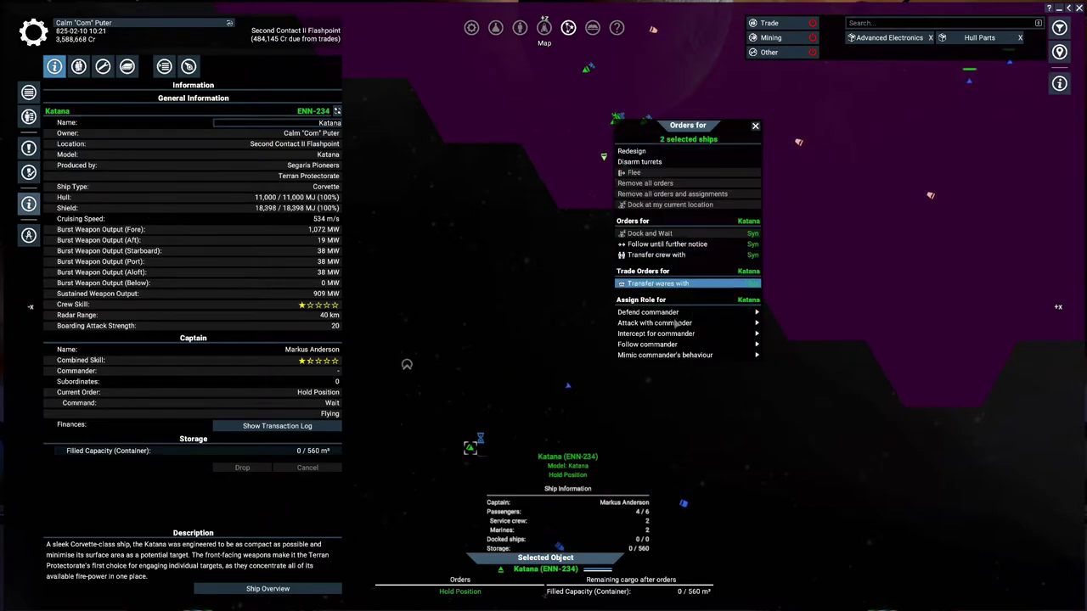
pyautogui.moveTo(655, 322)
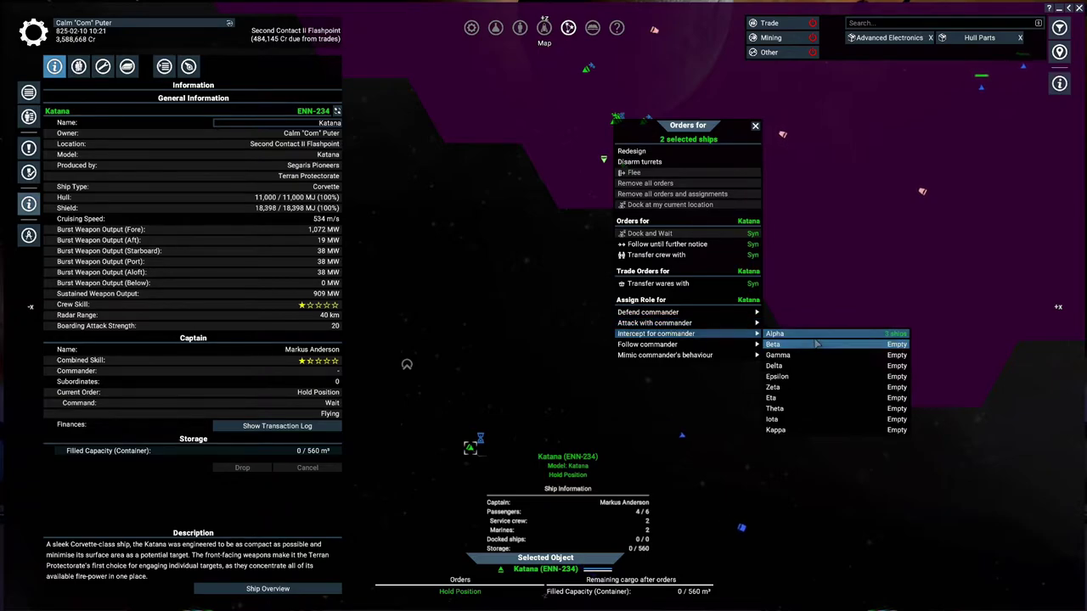
# Assign the Katanas to intercept, then autopilot toward Grand Exchange I Headquarters
pyautogui.click(816, 338)
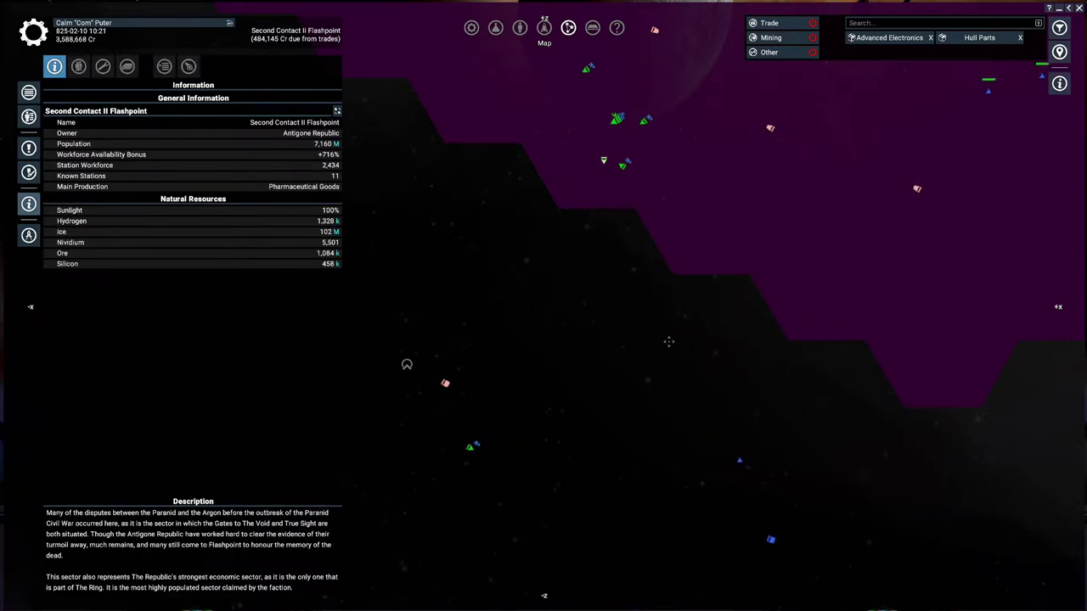
pyautogui.scroll(-10, 674, 351)
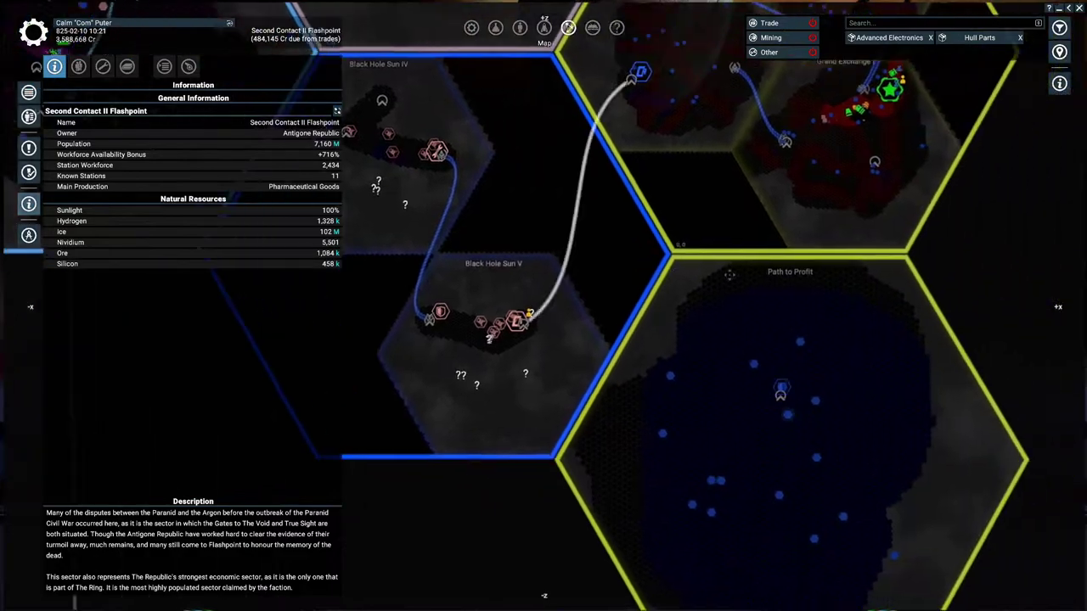
pyautogui.moveTo(849, 119); pyautogui.dragTo(643, 158)
pyautogui.scroll(10, 645, 254)
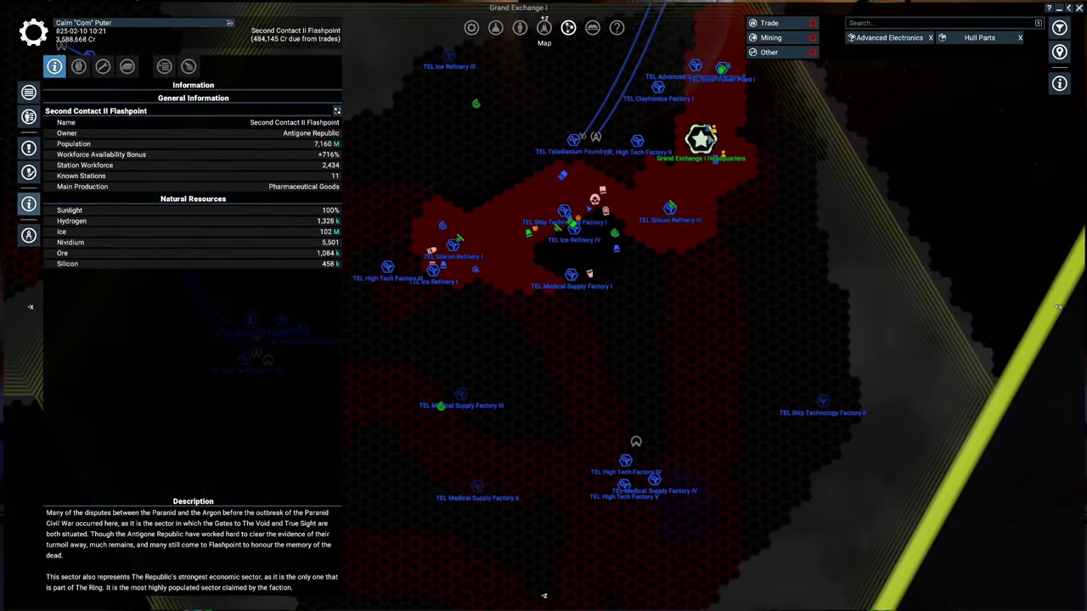
pyautogui.rightClick(701, 139)
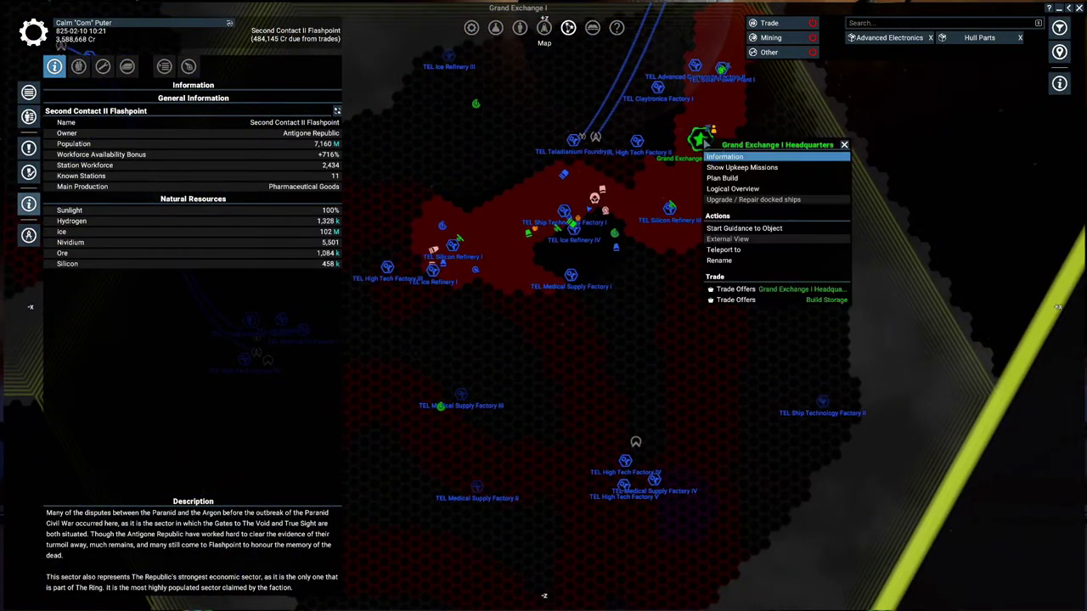
pyautogui.click(737, 229)
pyautogui.press('Escape')
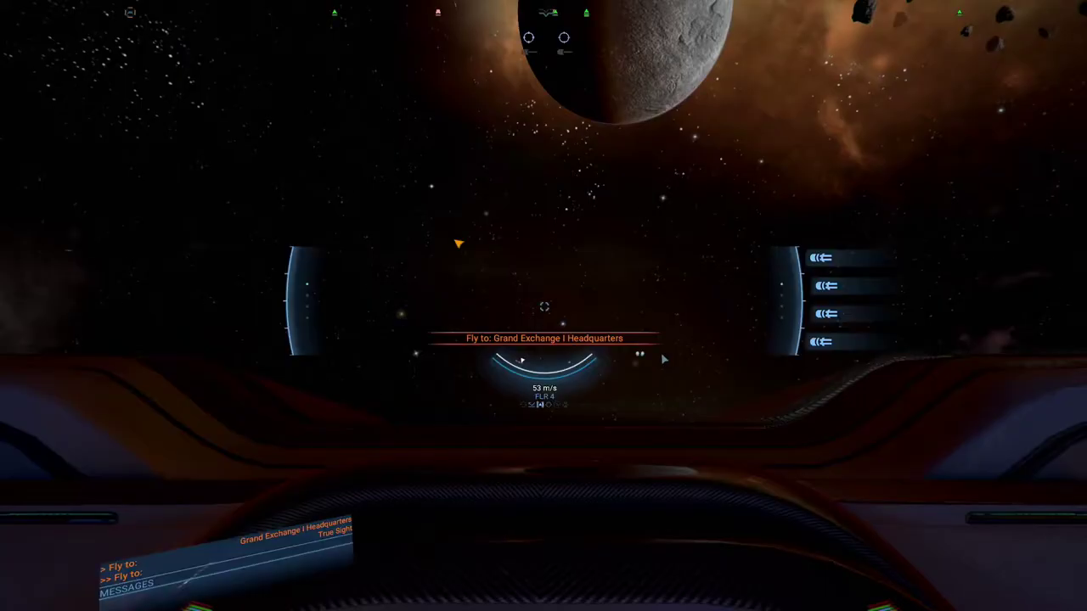
pyautogui.hotkey('shift', 'a')
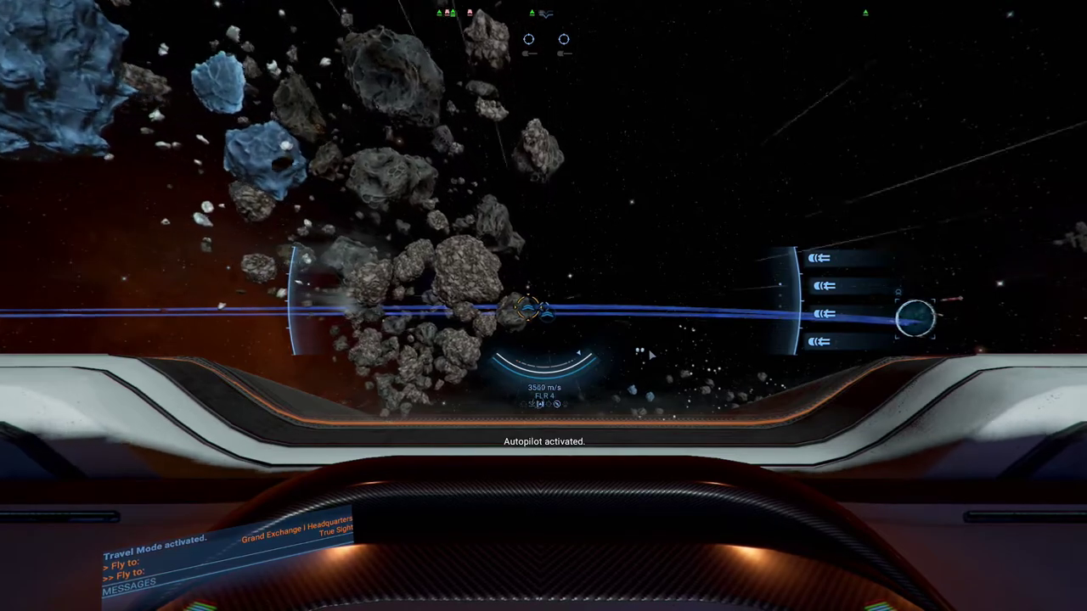
pyautogui.press('m')
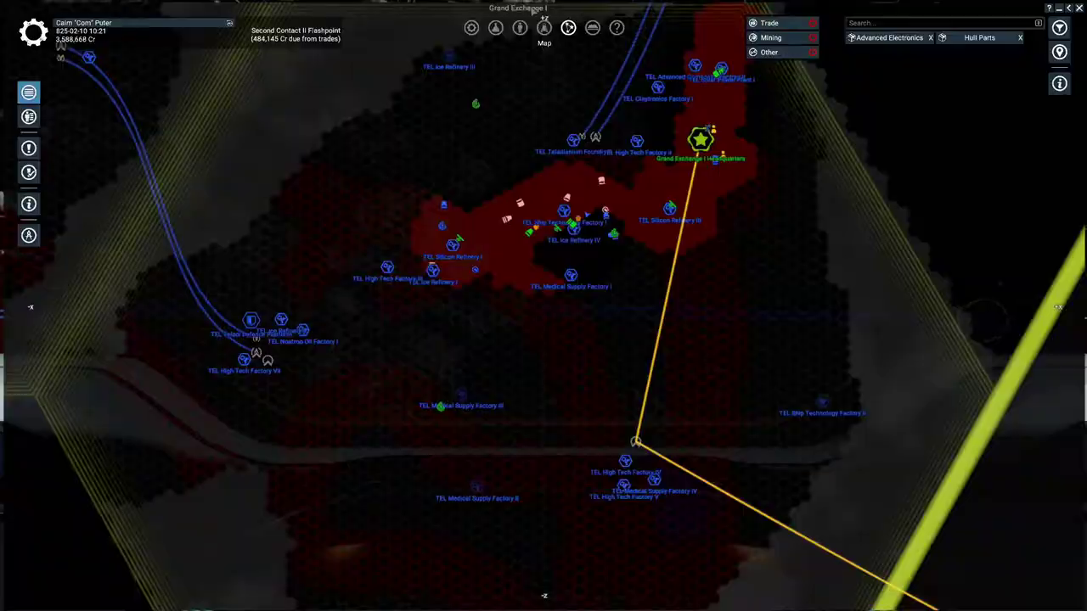
pyautogui.click(520, 27)
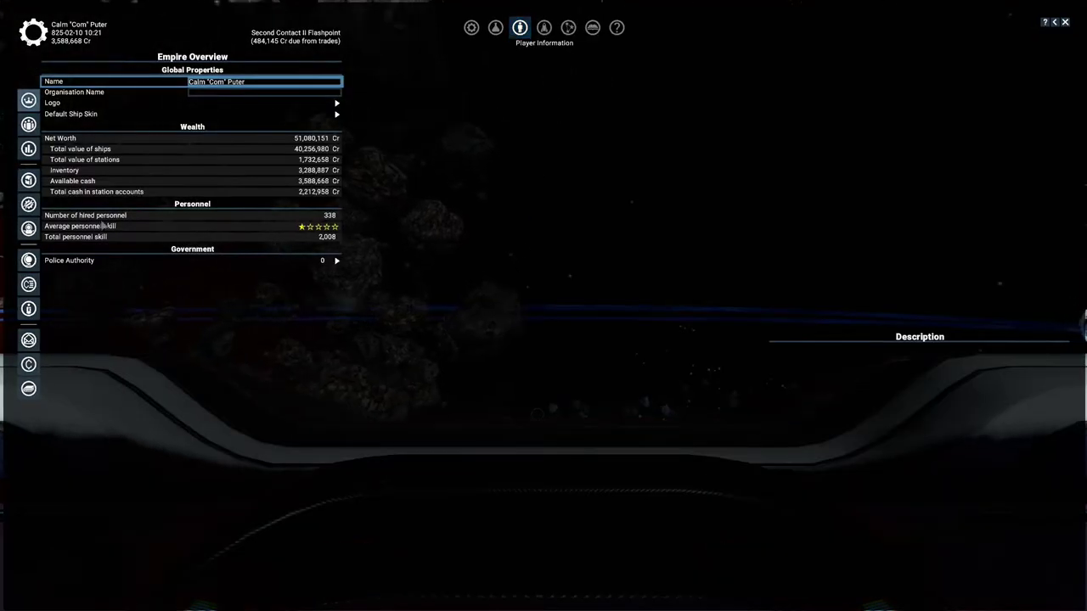
pyautogui.click(29, 180)
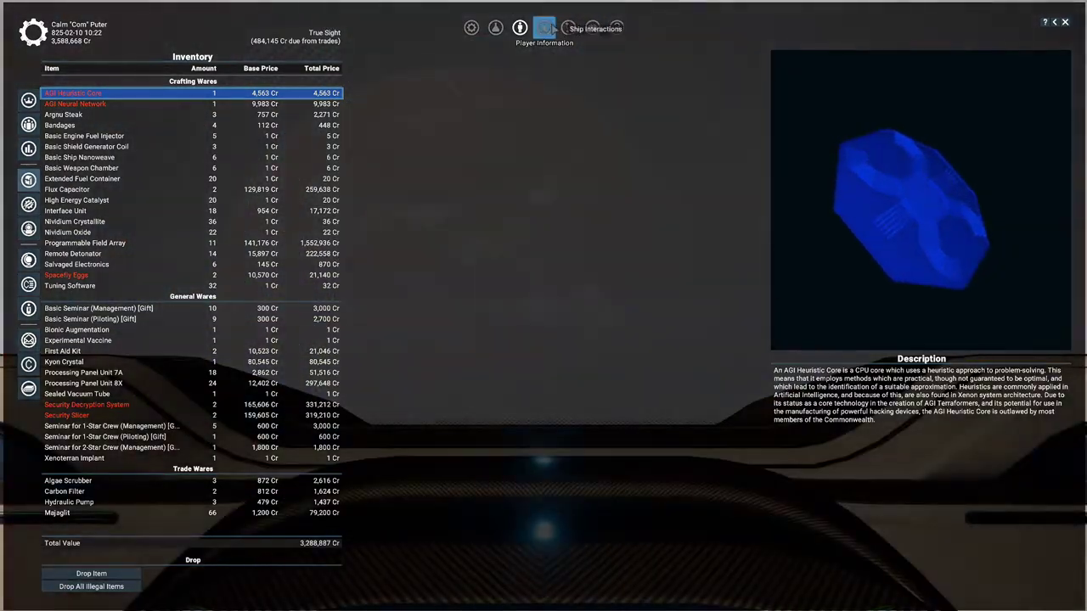
pyautogui.click(544, 27)
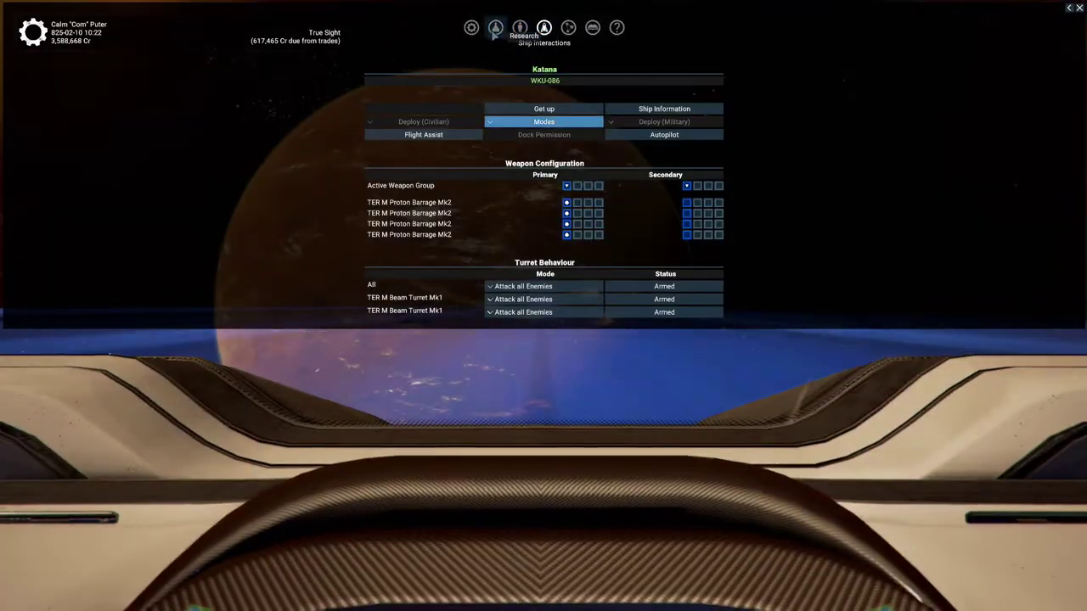
pyautogui.click(495, 27)
pyautogui.click(733, 66)
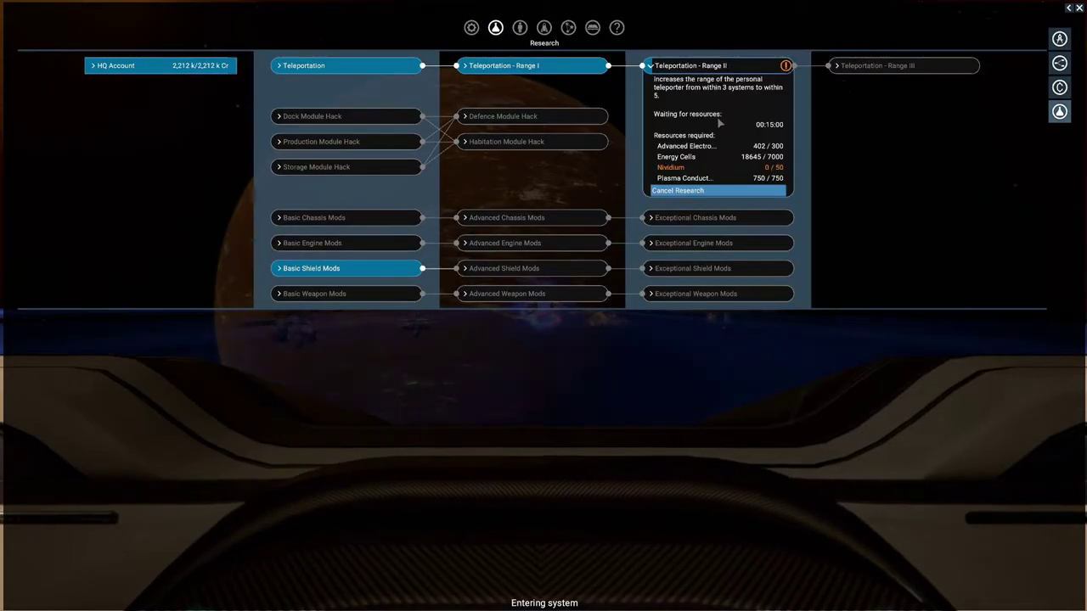
pyautogui.press('Escape')
pyautogui.press('Escape')
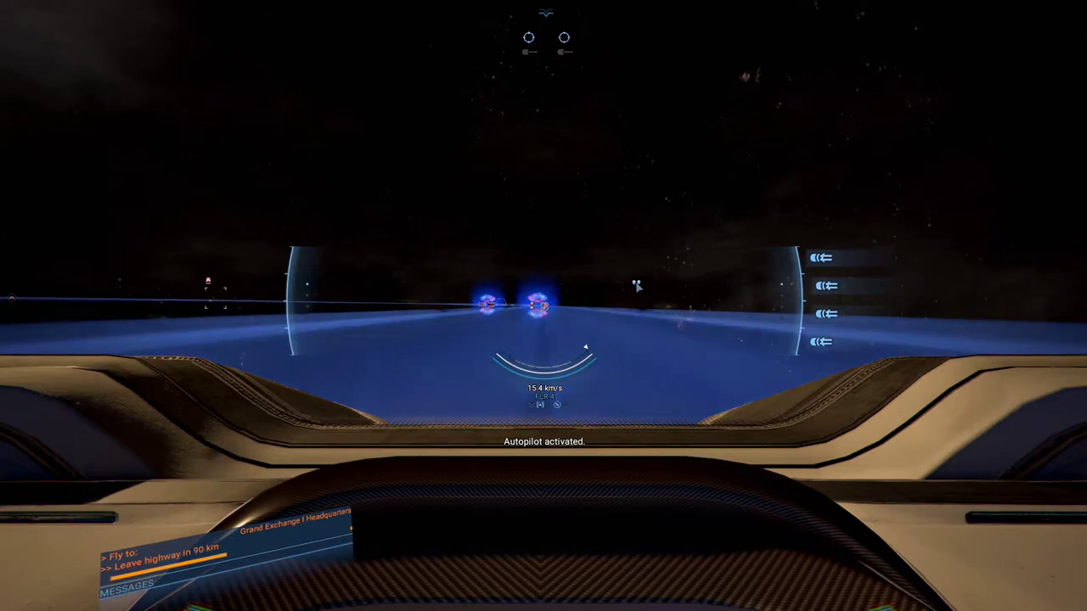
# Review the Rapier scout's information and crew on the map, then resume autopilot
pyautogui.press('m')
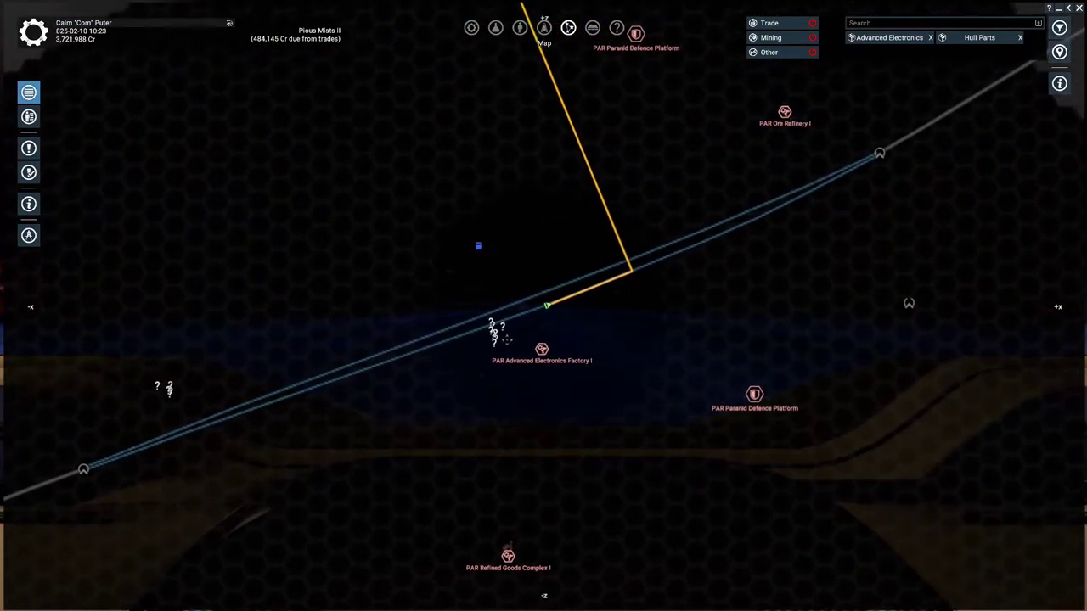
pyautogui.scroll(-5, 622, 355)
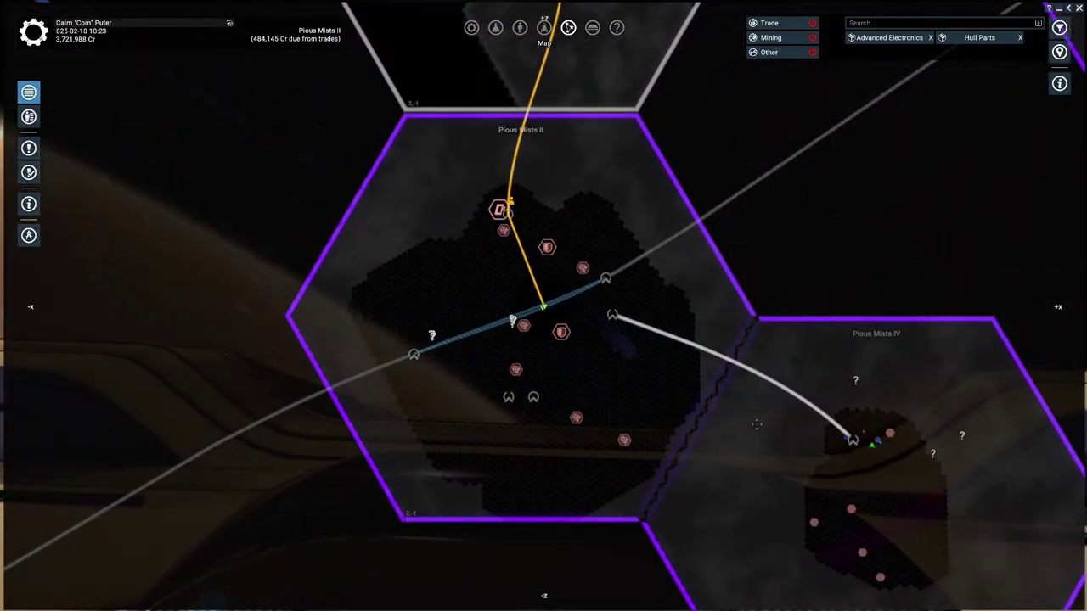
pyautogui.click(872, 444)
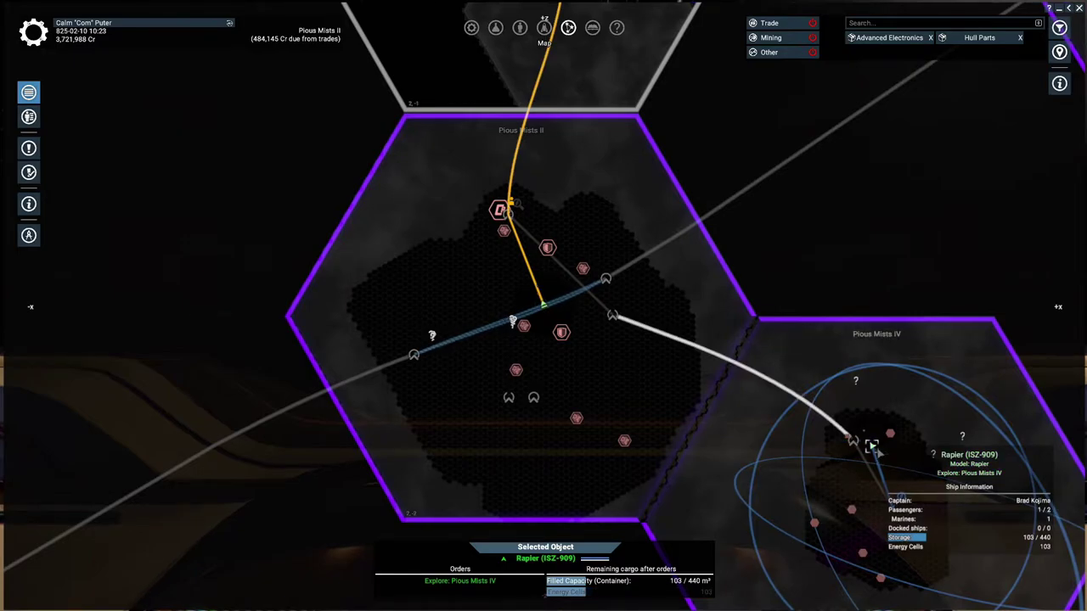
pyautogui.rightClick(872, 446)
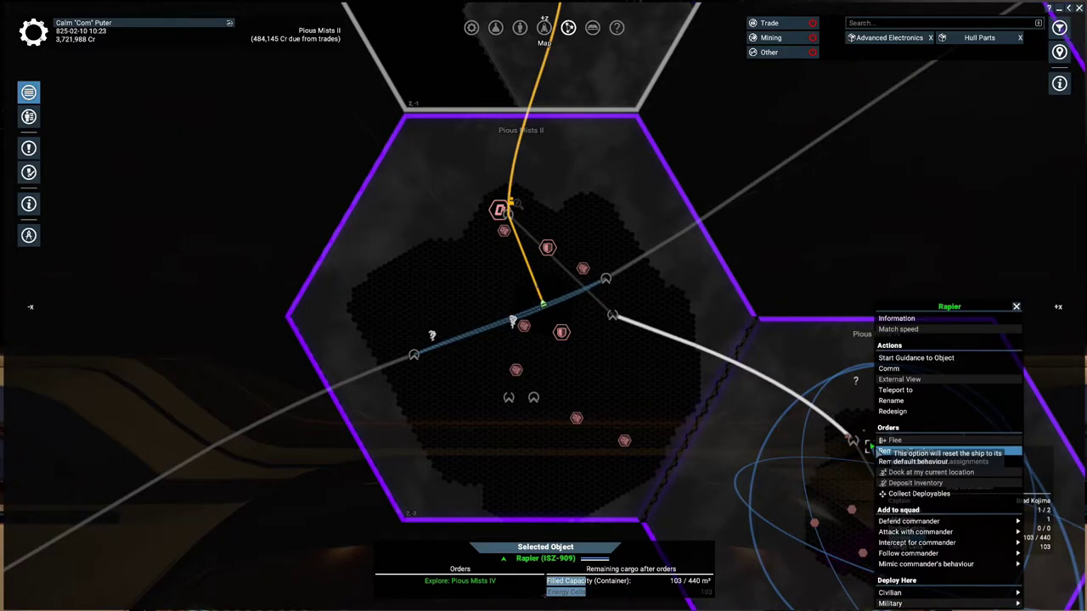
pyautogui.click(916, 321)
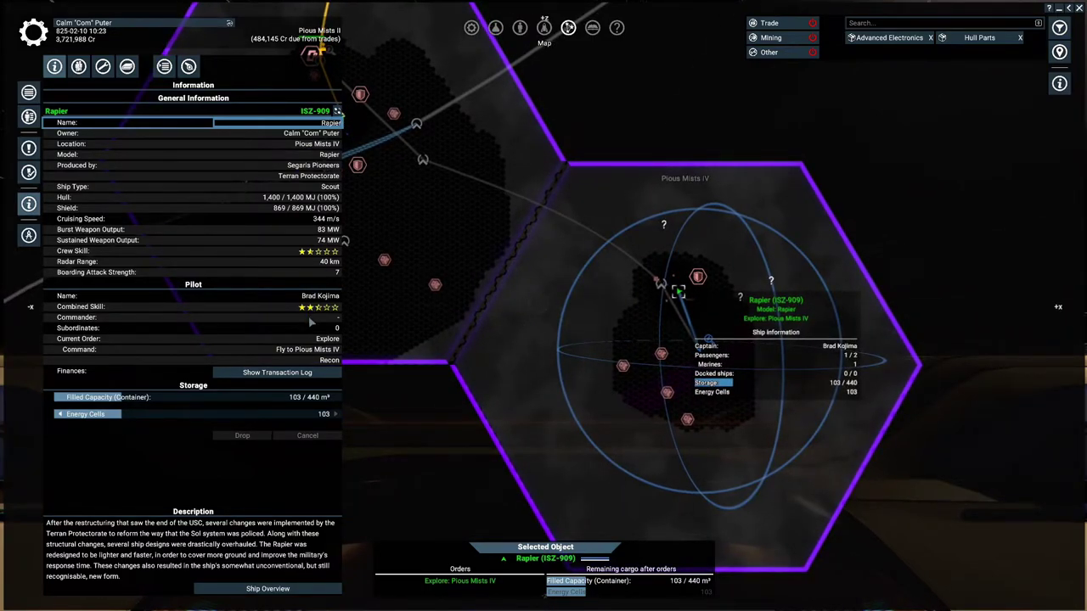
pyautogui.click(78, 68)
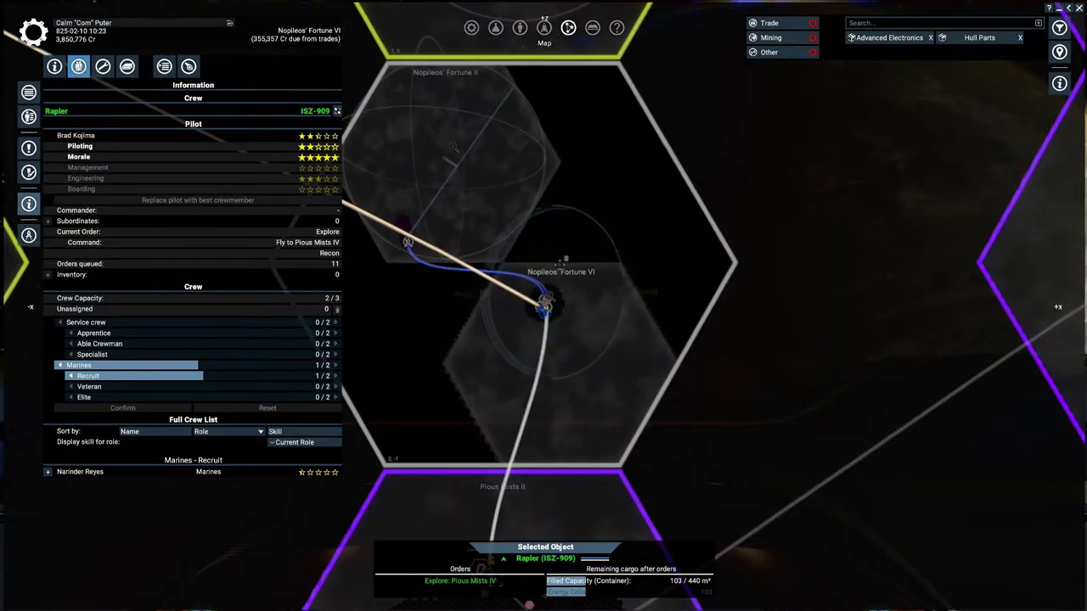
pyautogui.scroll(5, 564, 259)
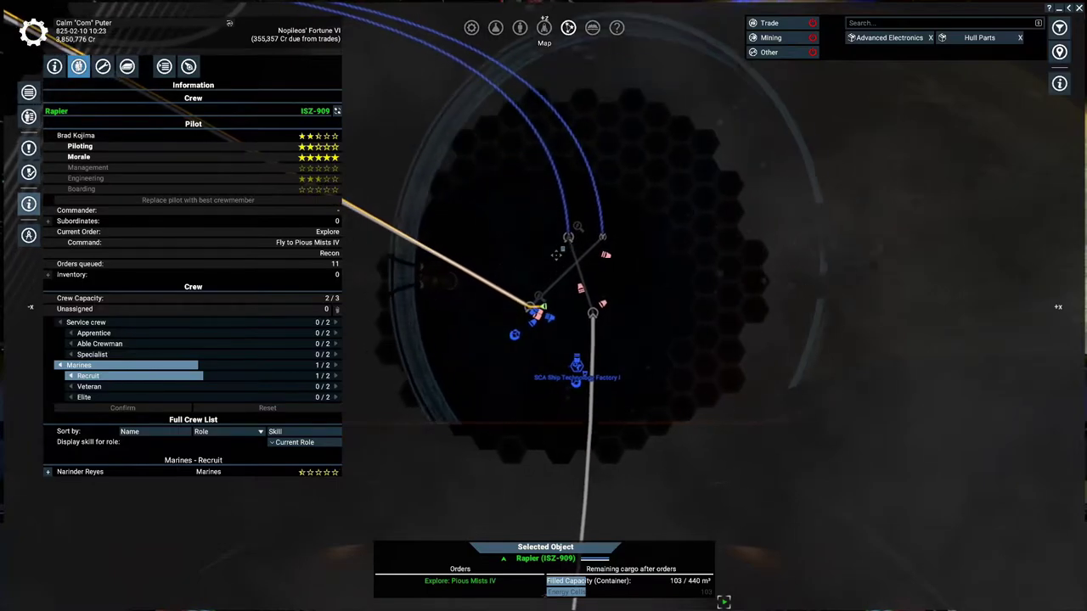
pyautogui.press('m')
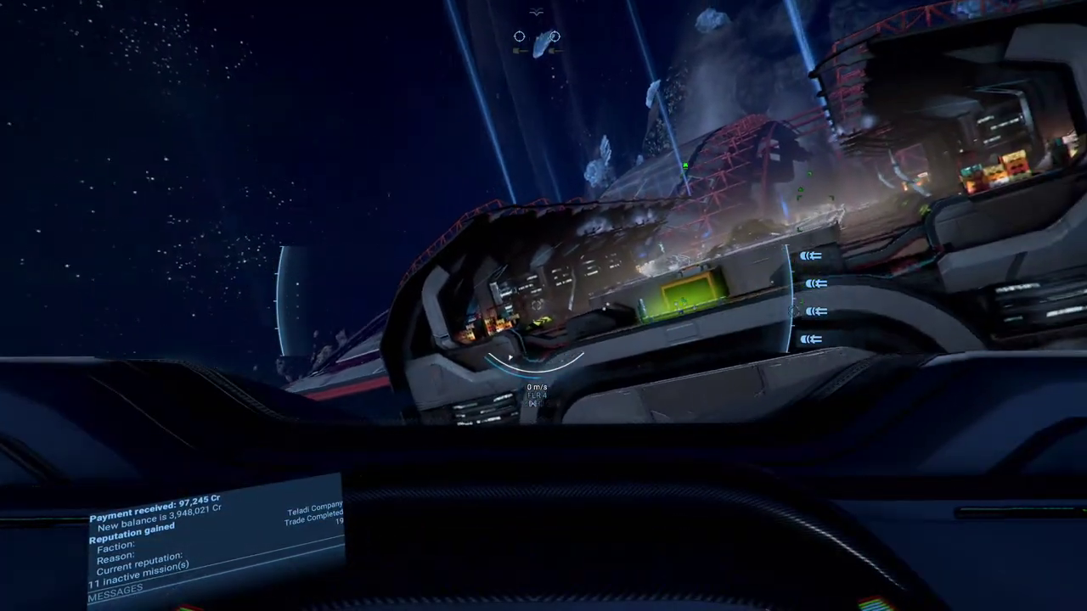
# Target Grand Exchange I Headquarters and manually fly toward landing pads 4–6
pyautogui.press('t')
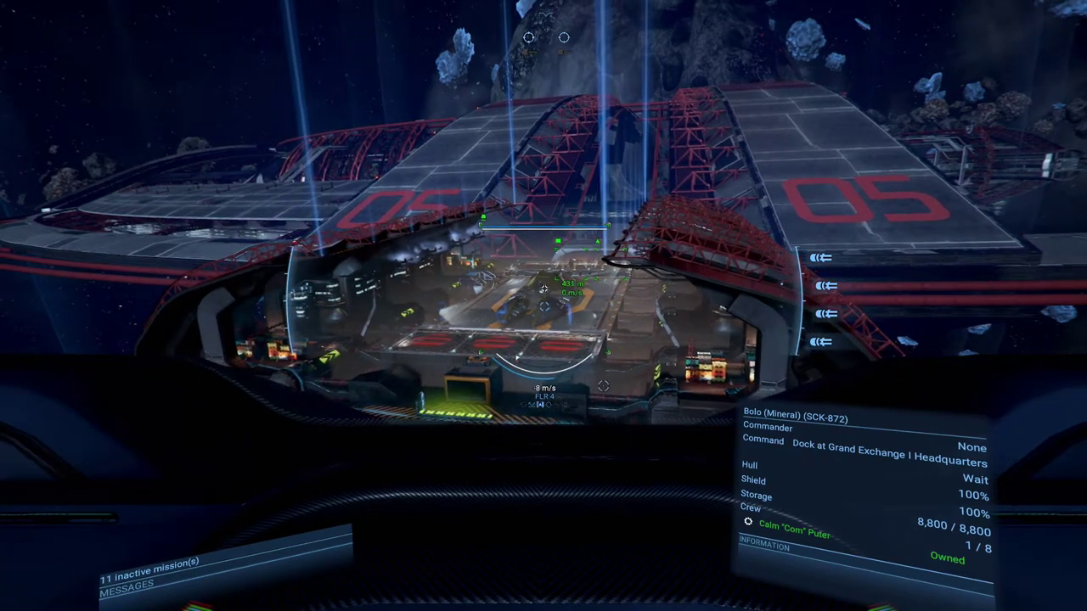
pyautogui.click(611, 381)
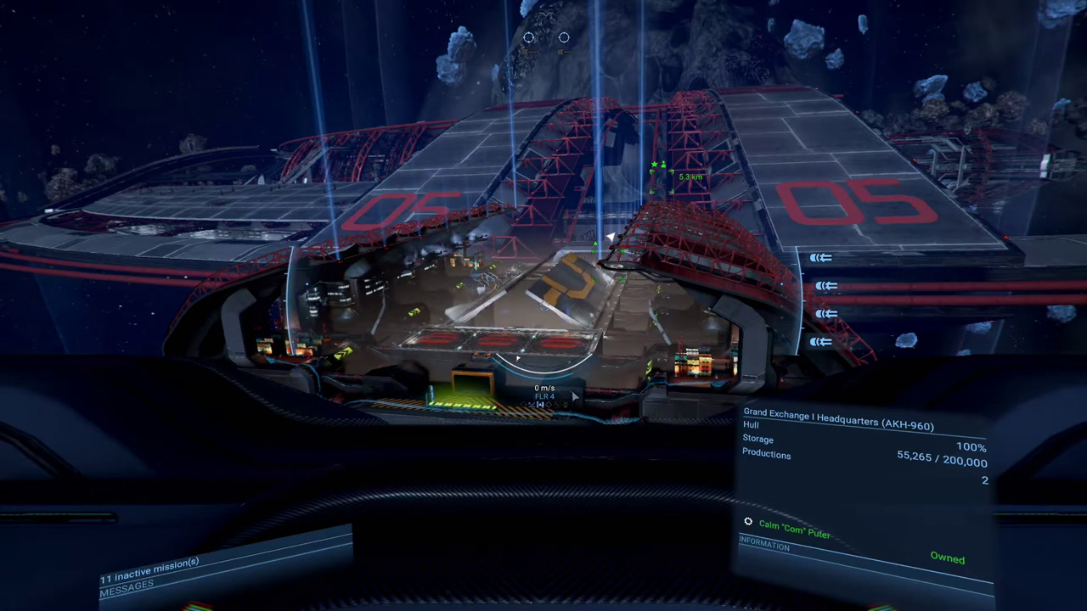
pyautogui.press('w')
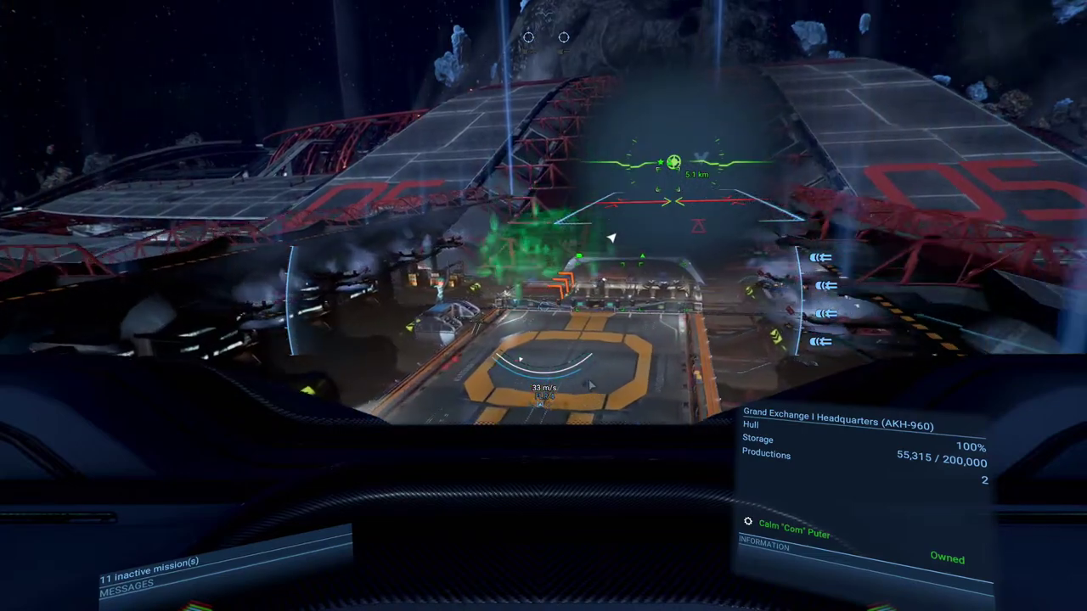
pyautogui.press('BackSpace')
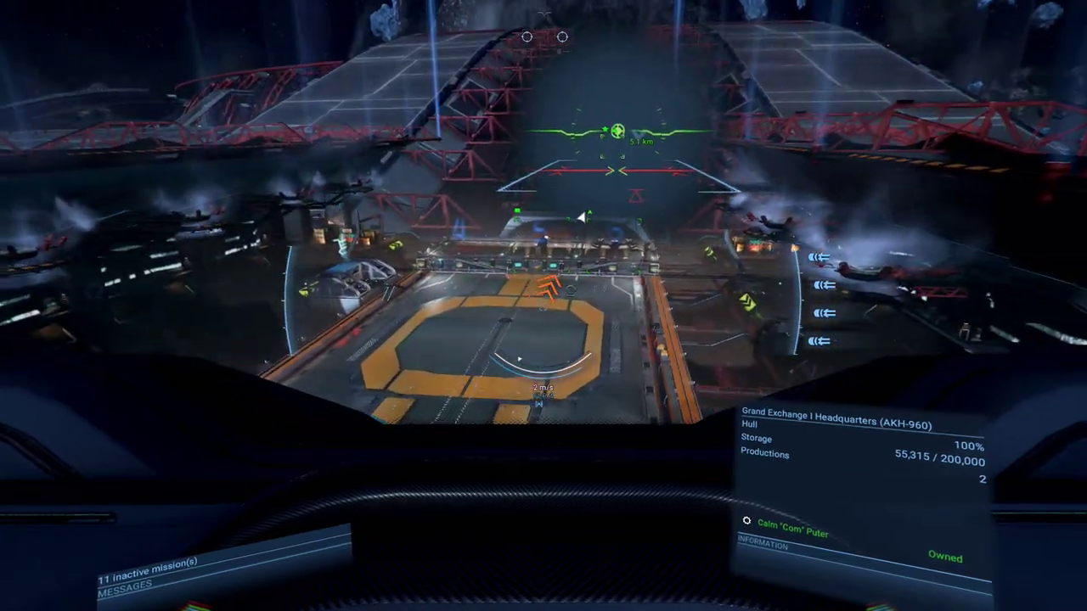
pyautogui.press('w')
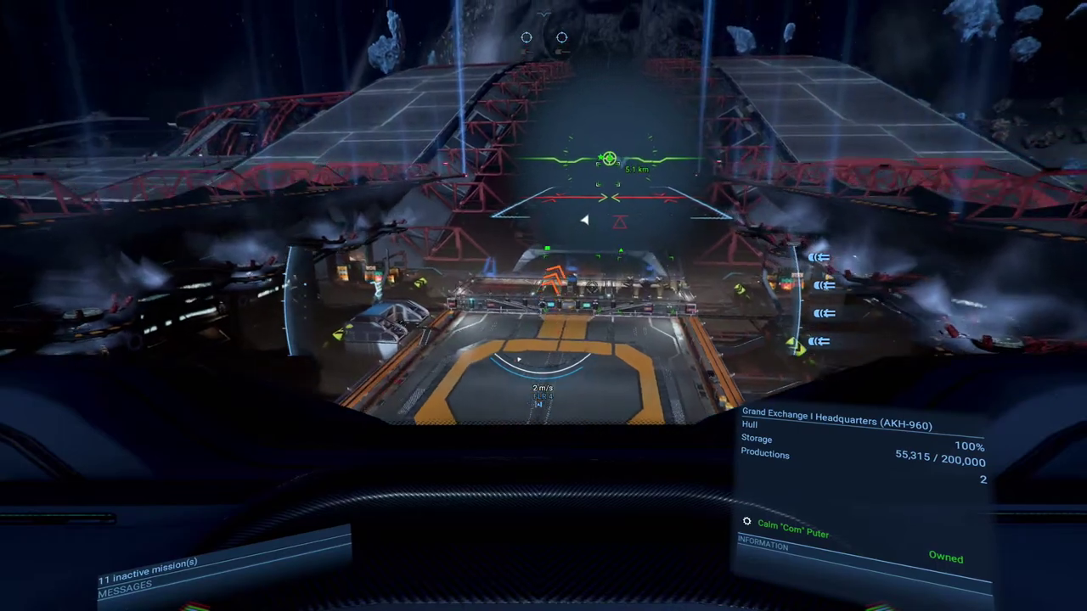
pyautogui.press('s')
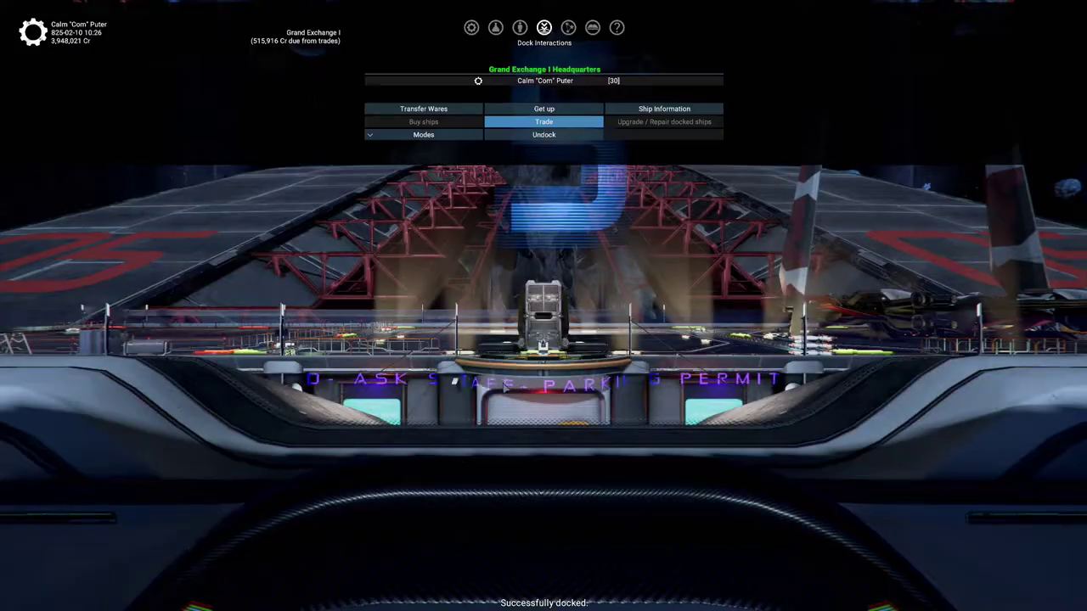
# Check the flown Katana's locked Escort Ship behaviour, then return to the dock menu
pyautogui.click(677, 115)
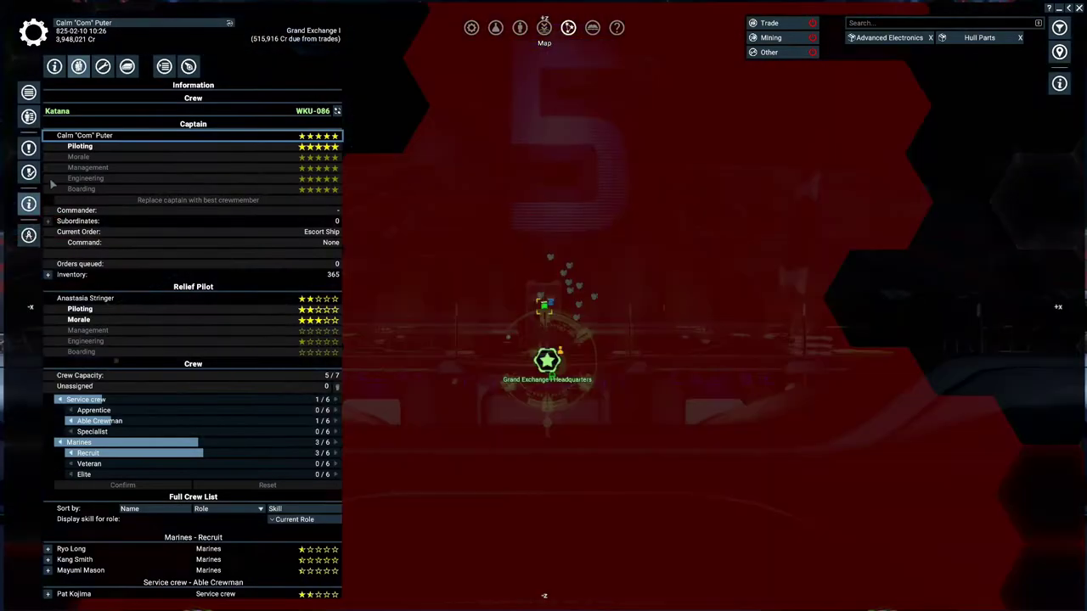
pyautogui.click(29, 203)
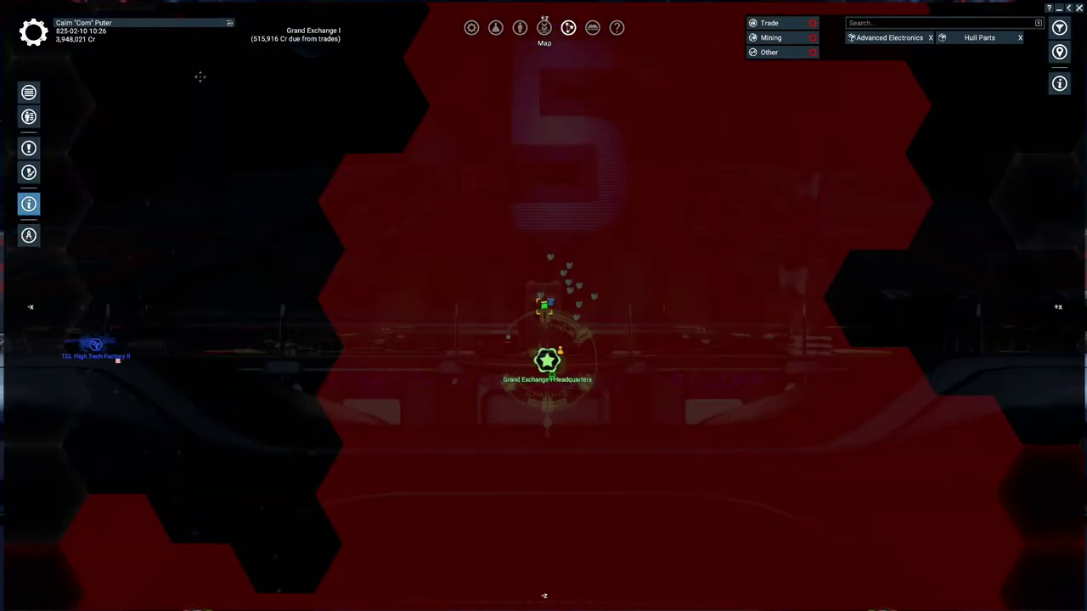
pyautogui.click(29, 203)
pyautogui.click(164, 66)
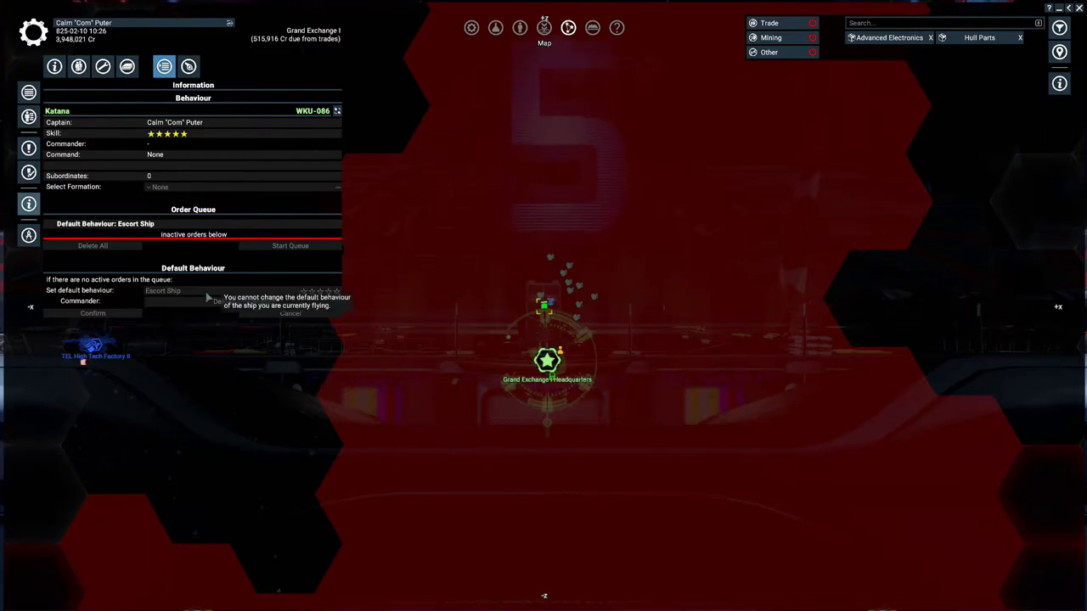
pyautogui.press('Escape')
pyautogui.press('Escape')
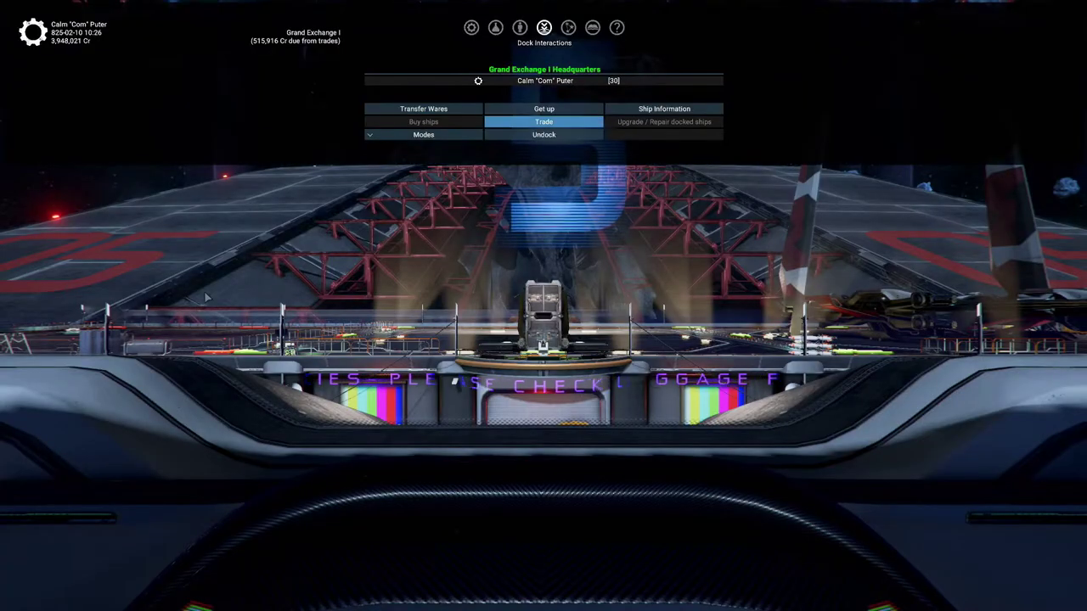
pyautogui.press('Escape')
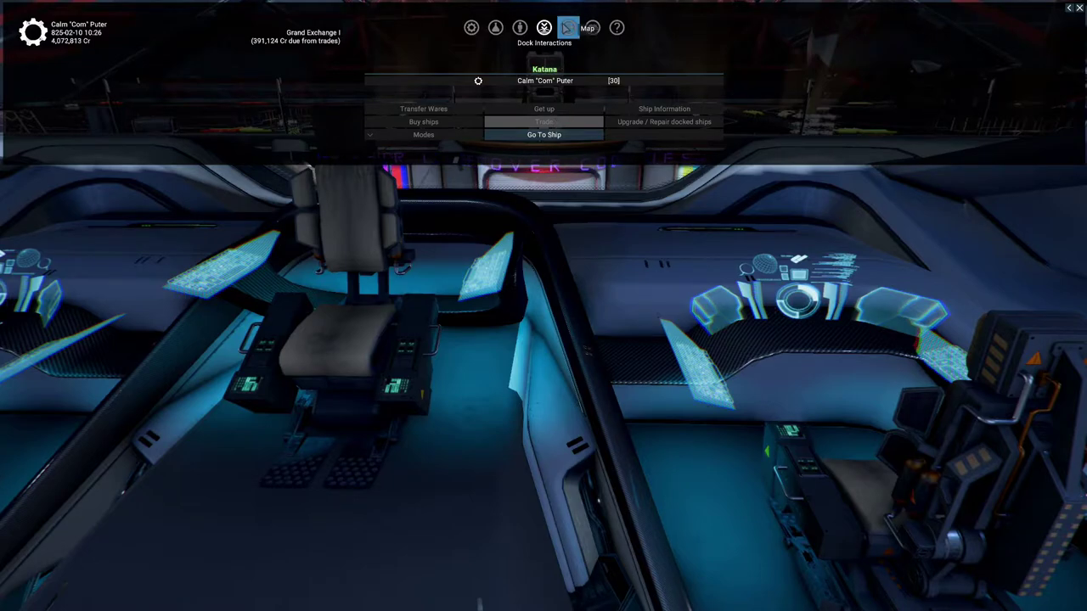
# Assign Delilah's Swansong as Katana WKU-086's commander on the map
pyautogui.click(567, 28)
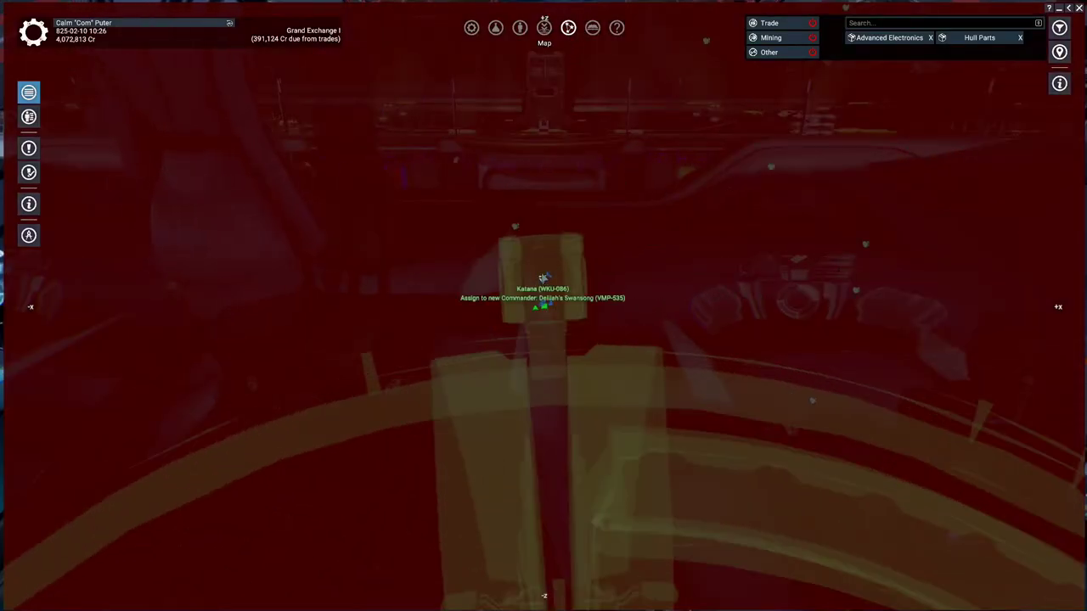
pyautogui.click(540, 276)
pyautogui.rightClick(541, 279)
pyautogui.click(568, 293)
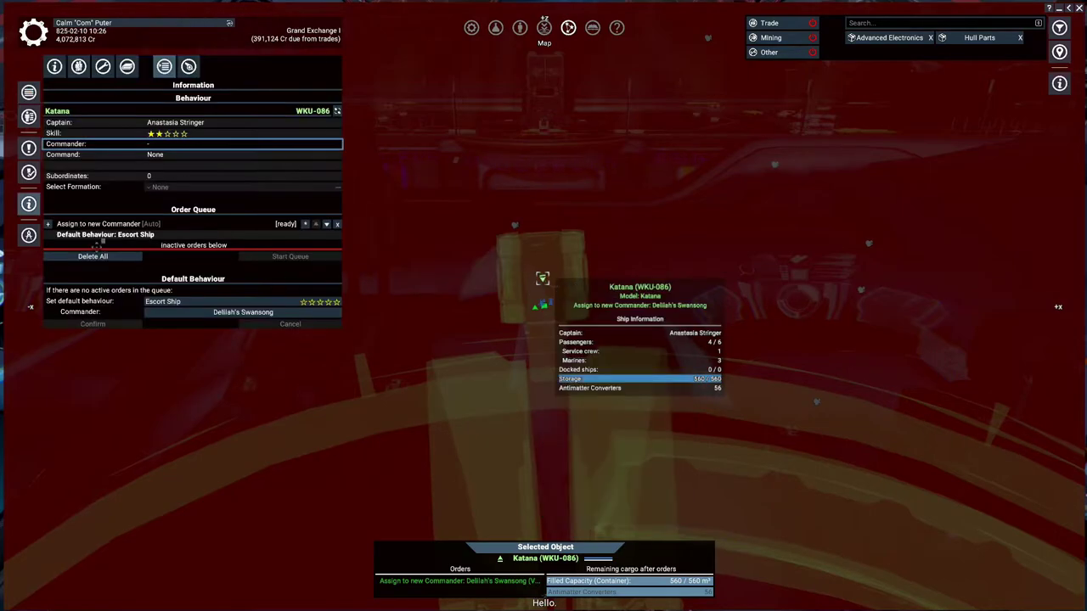
# Set Hold Position as default behaviour, delete the Dock and Wait order, and leave the map
pyautogui.click(220, 303)
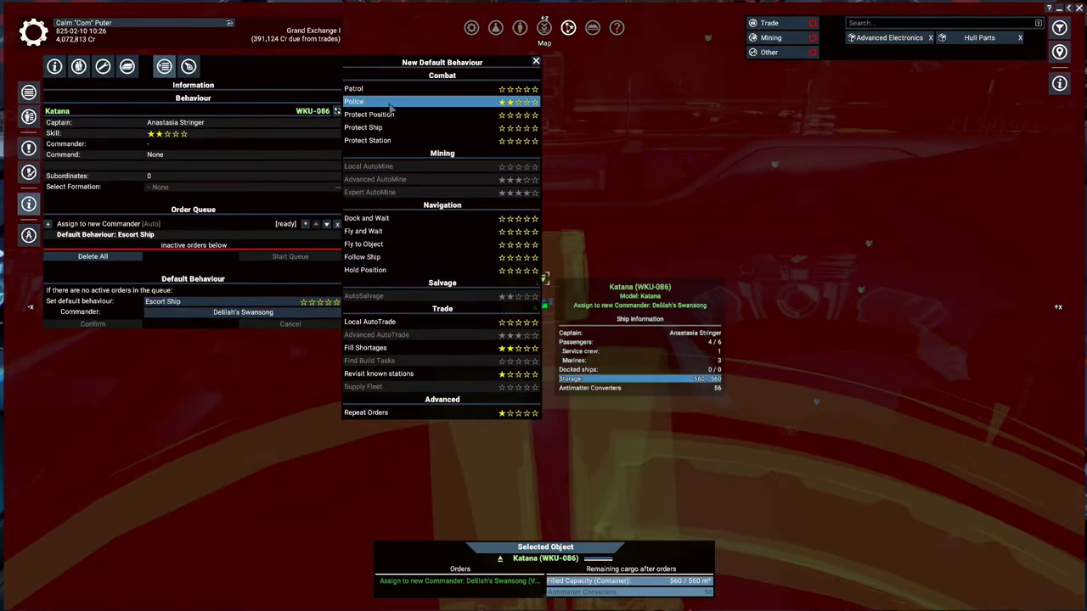
pyautogui.click(391, 269)
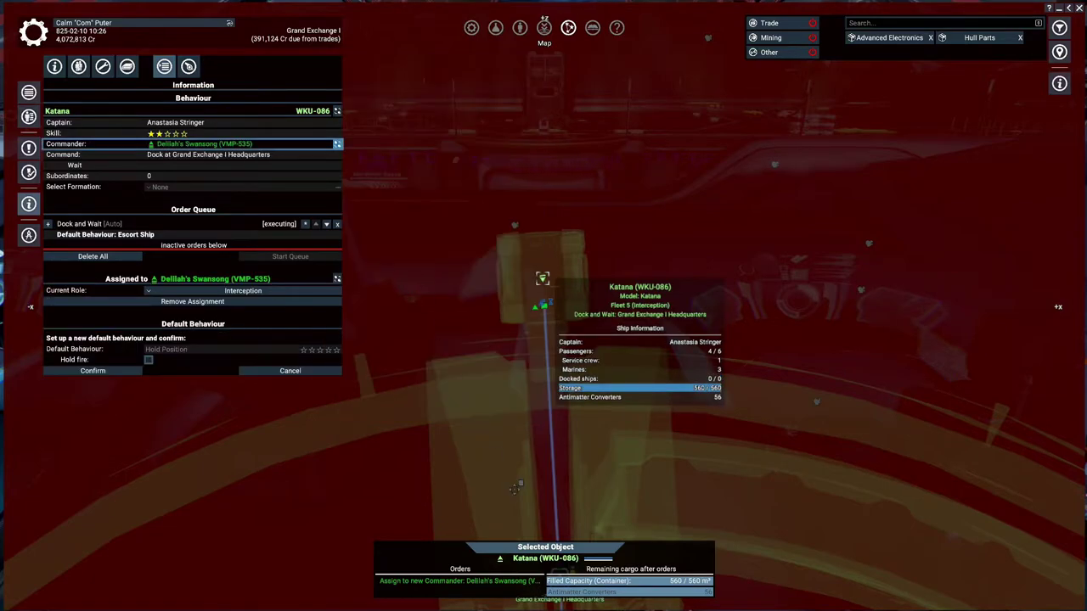
pyautogui.click(94, 371)
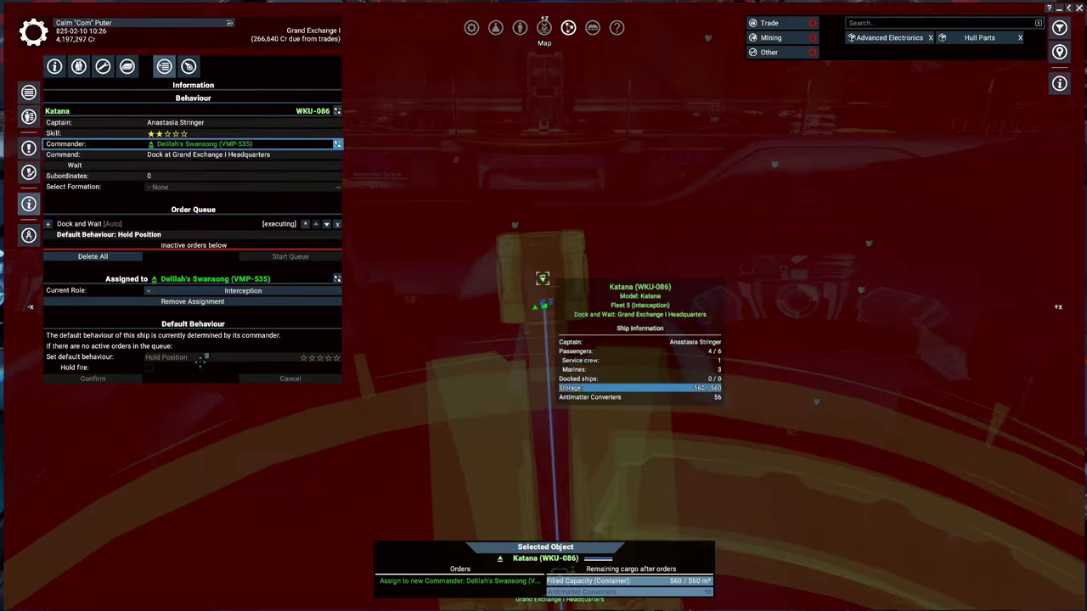
pyautogui.click(337, 225)
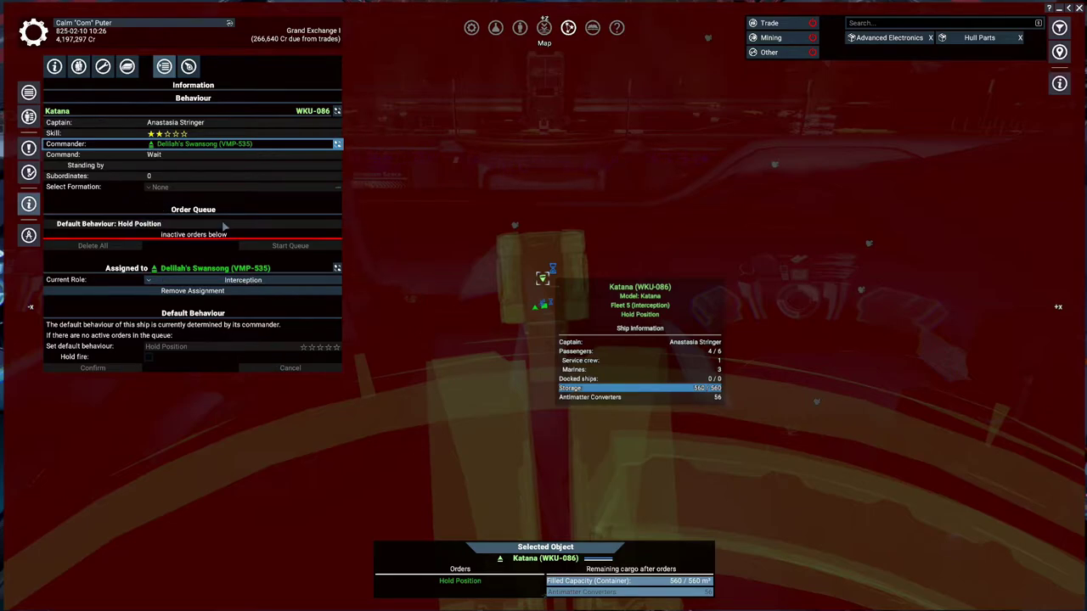
pyautogui.press('Escape')
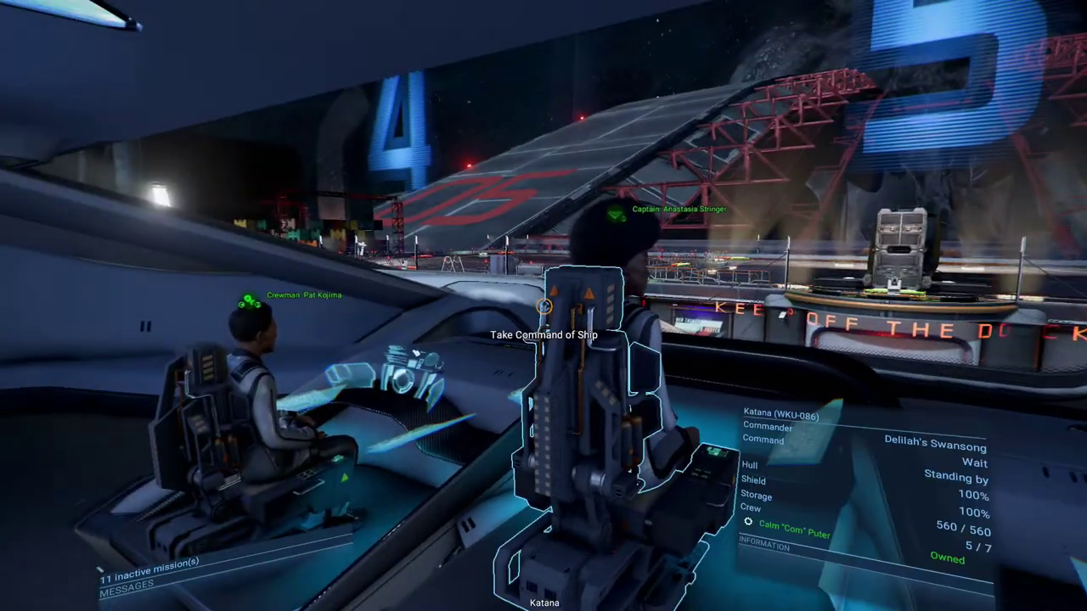
# Walk from the bridge through the hangar and up the ramp to the exit door
pyautogui.press('w')
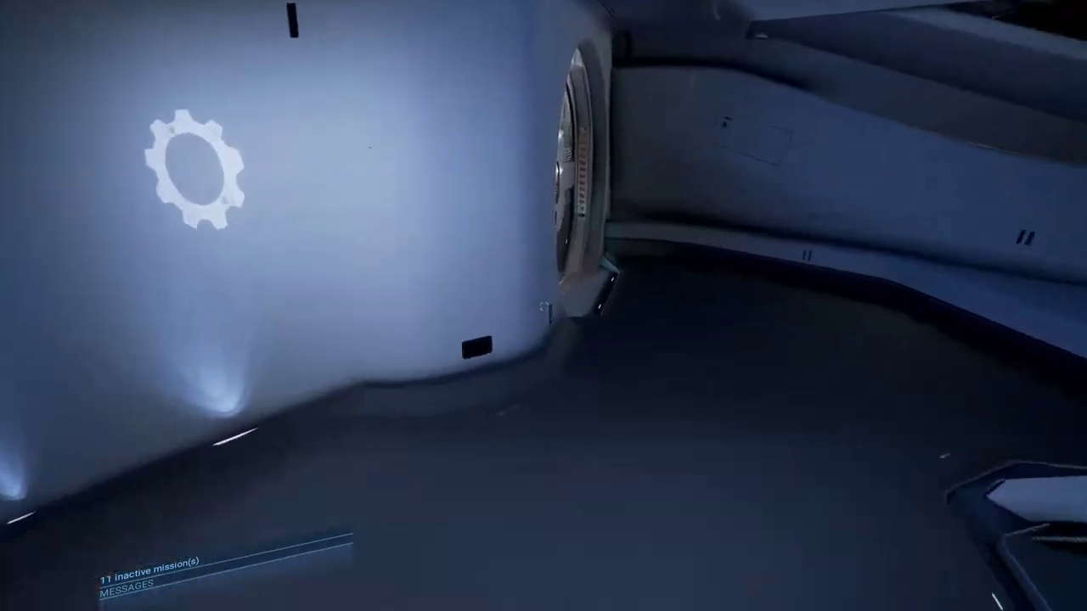
pyautogui.press('w')
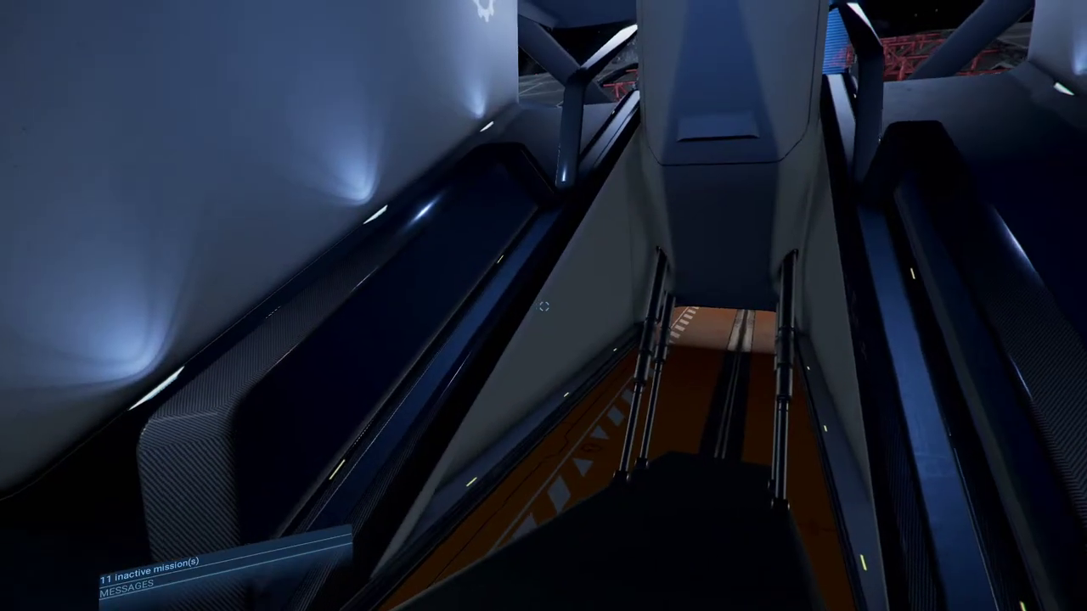
pyautogui.press('w')
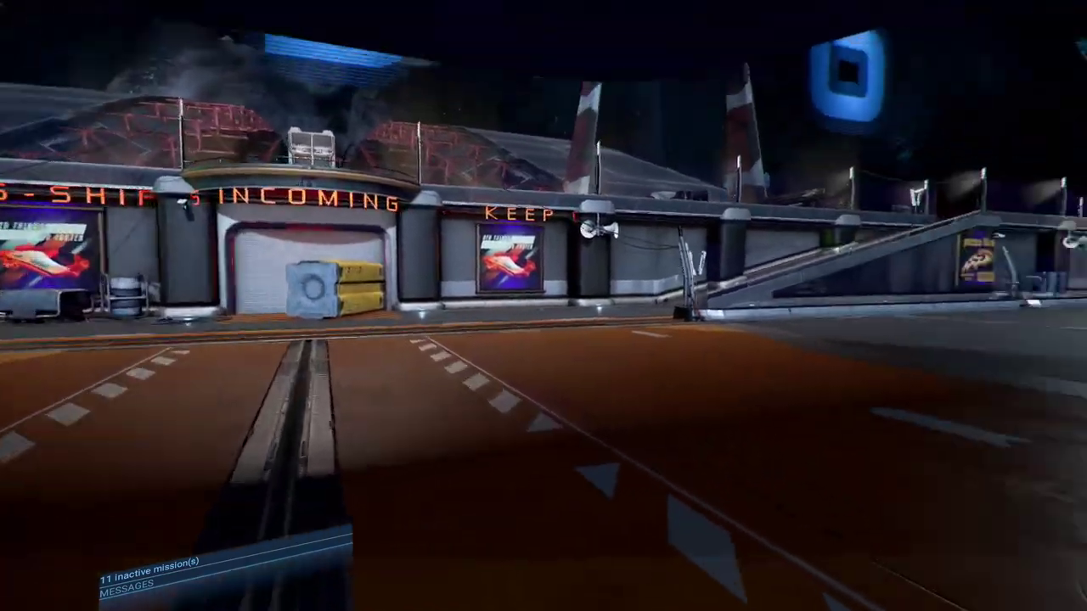
pyautogui.press('w')
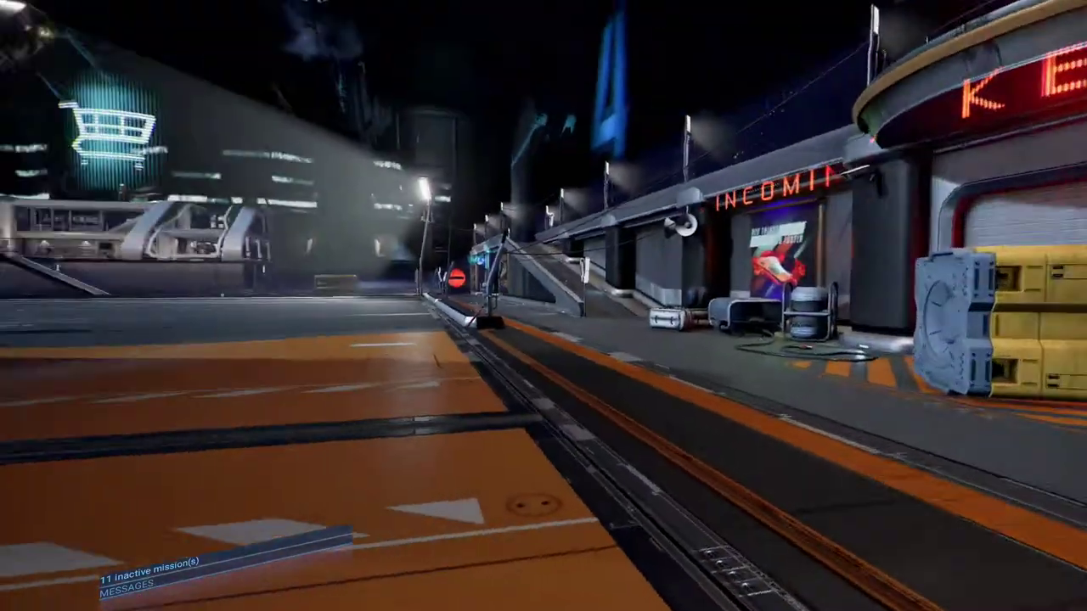
pyautogui.press('w')
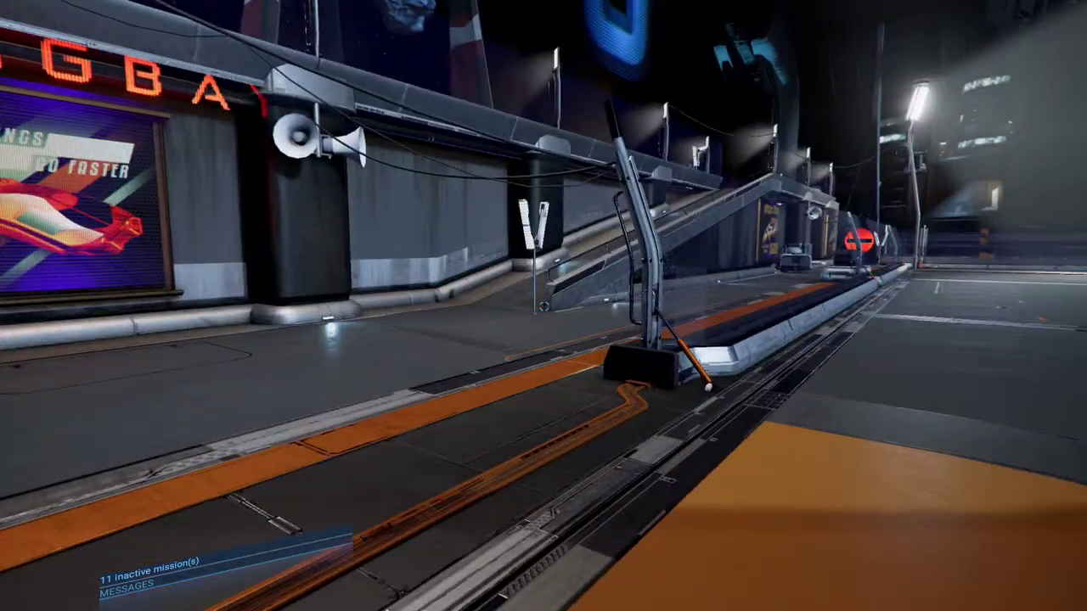
pyautogui.press('w')
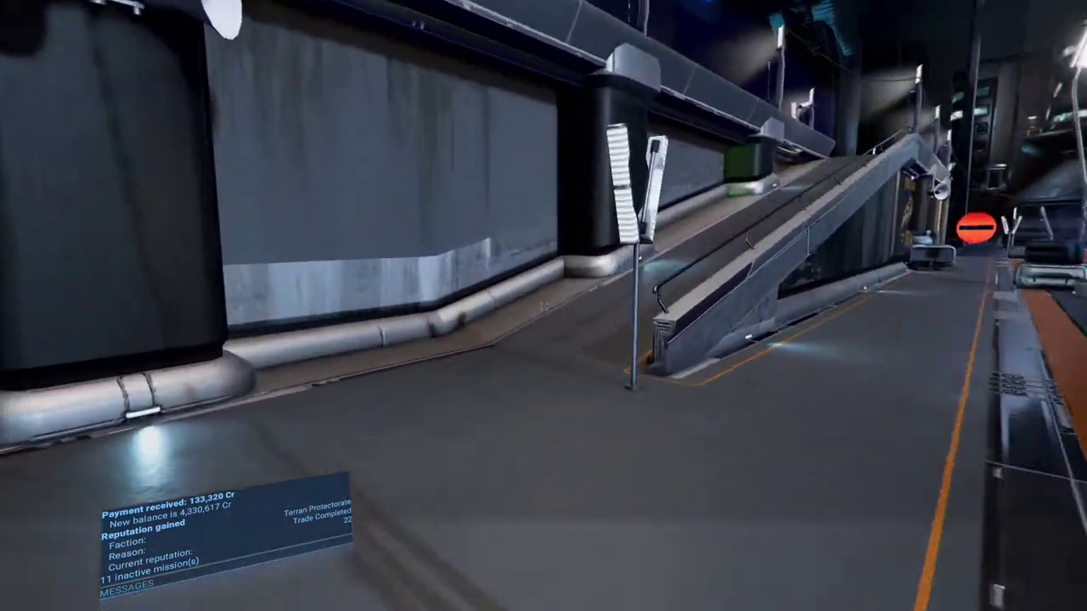
pyautogui.press('w')
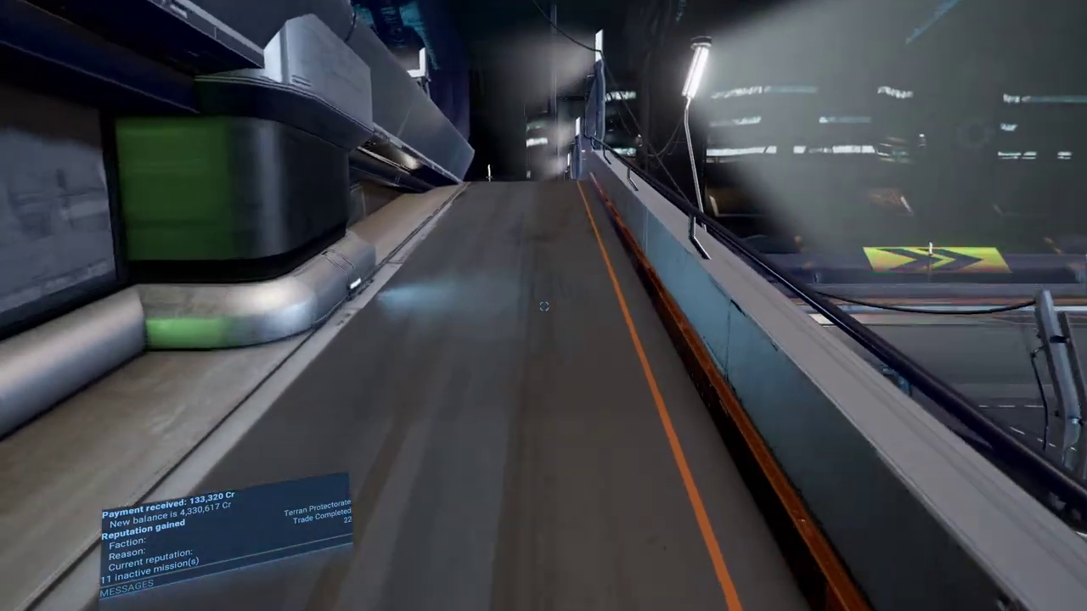
pyautogui.press('w')
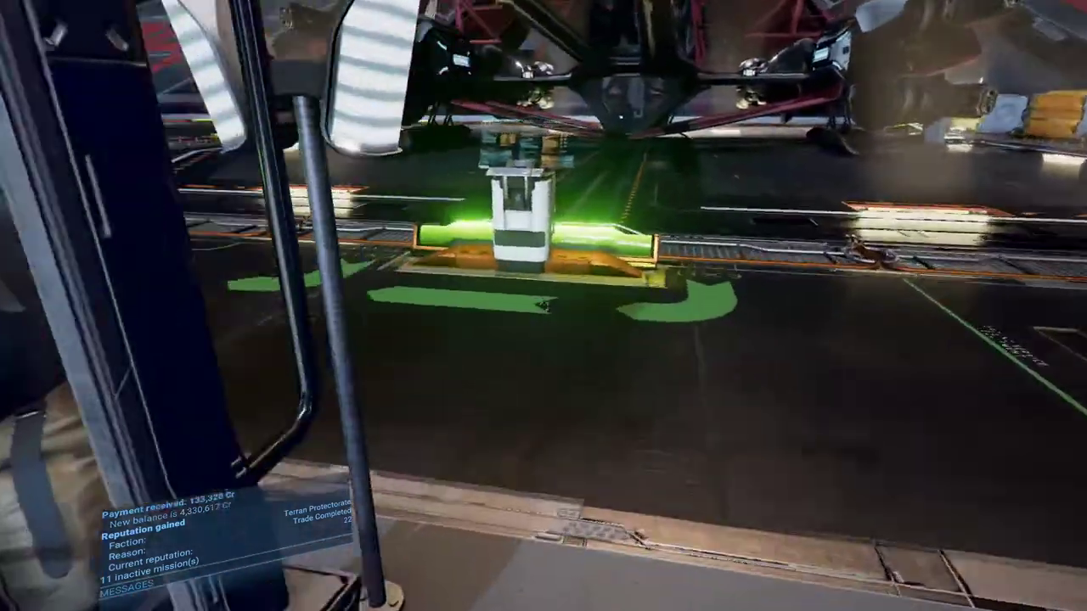
pyautogui.press('w')
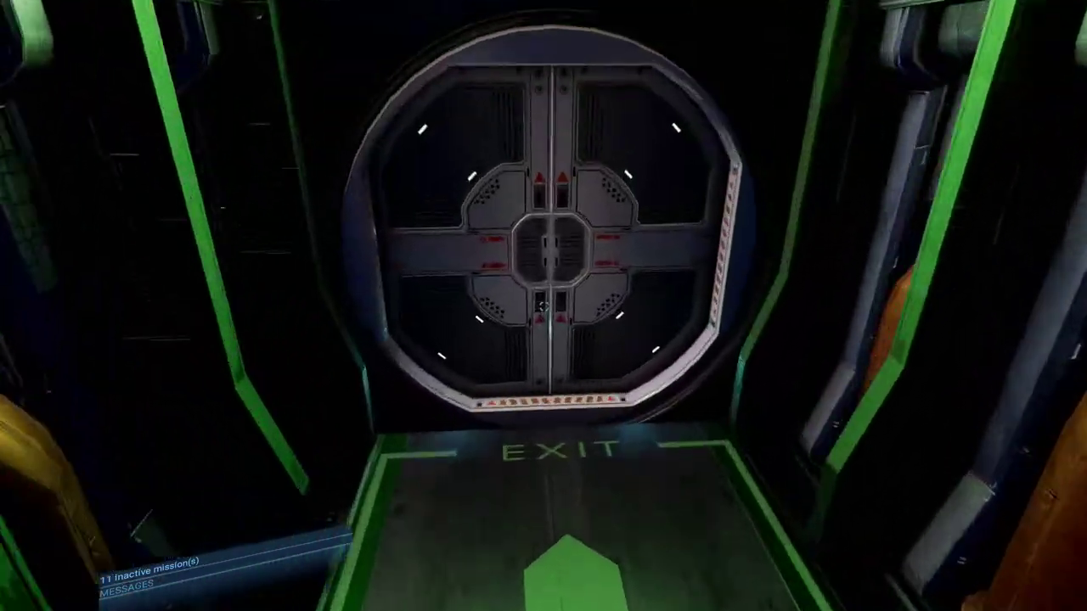
# Dismiss the transporter destination list and walk the corridor to the Safe Deposit Storage
pyautogui.press('f')
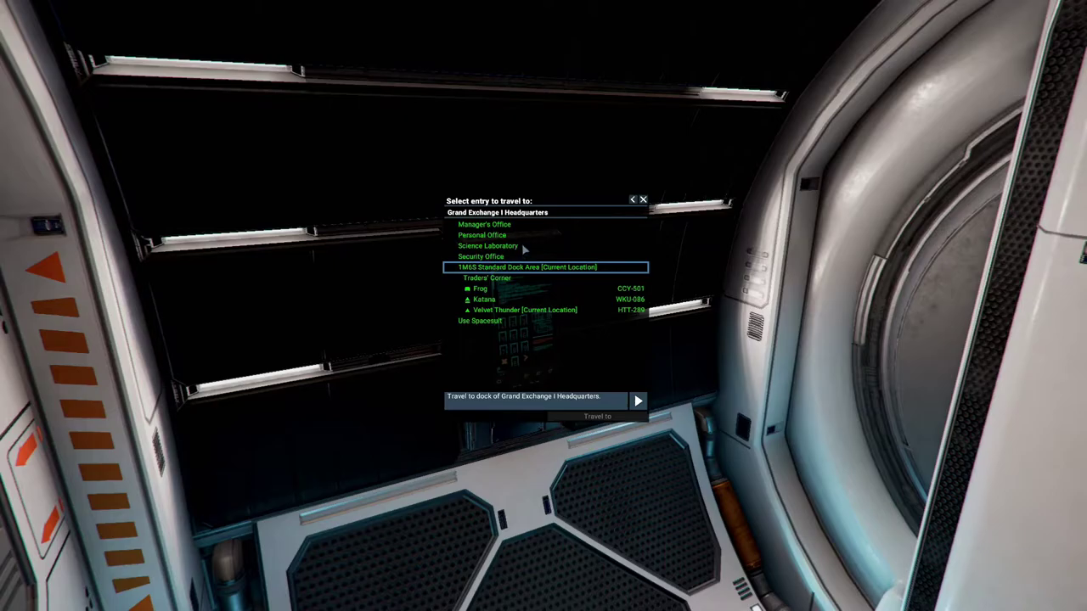
pyautogui.press('Escape')
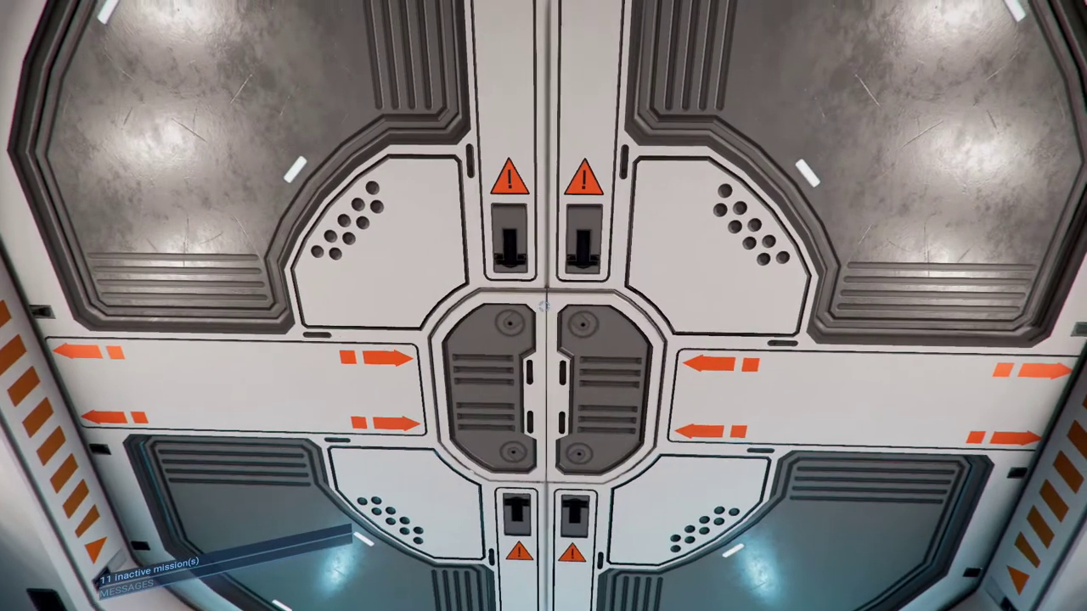
pyautogui.press('w')
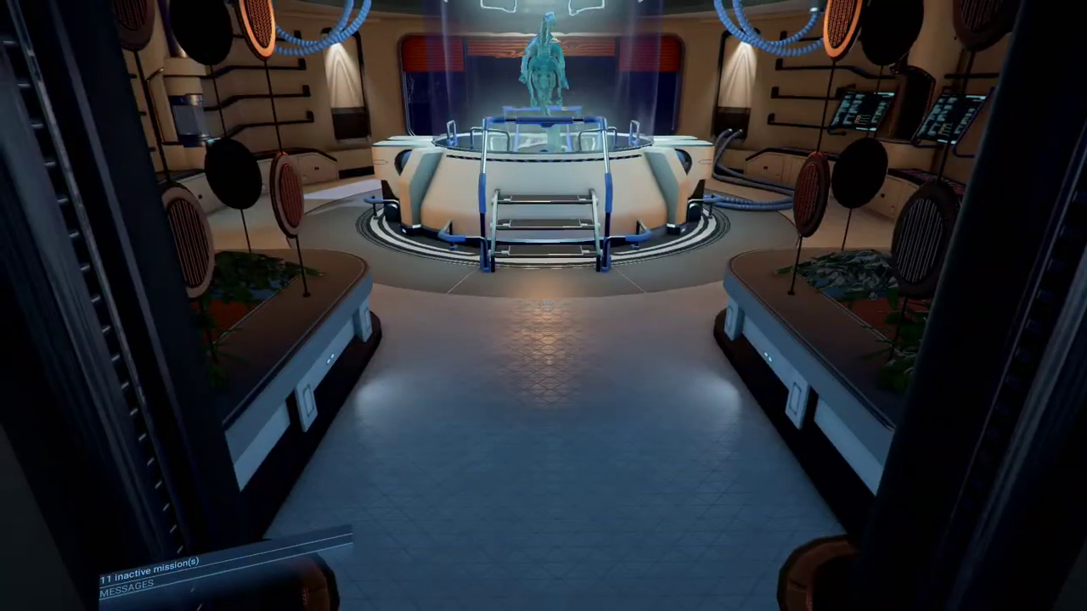
pyautogui.press('w')
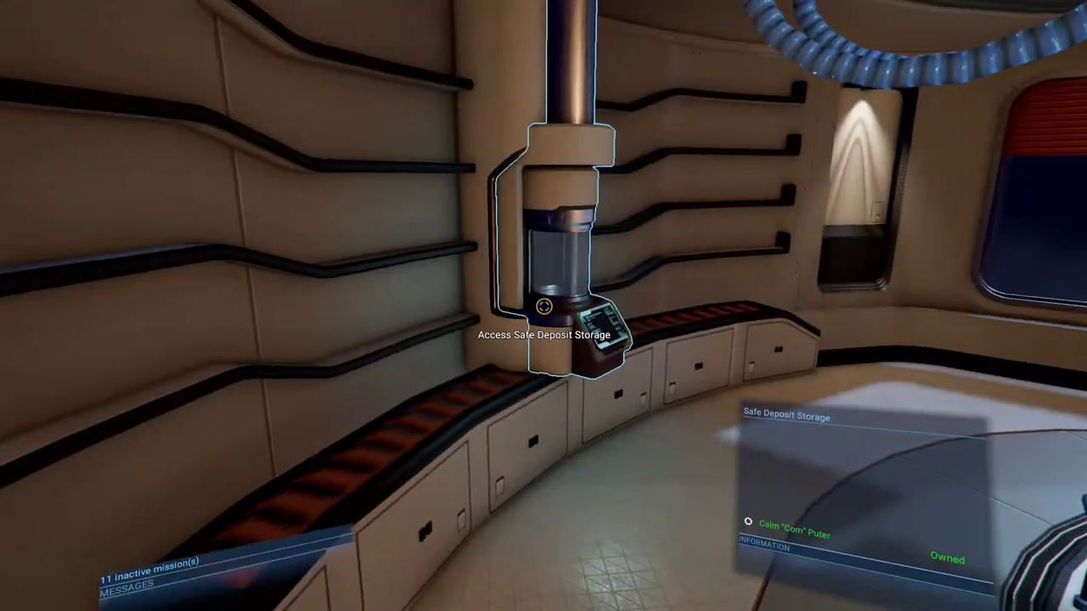
# Deposit the AGI Neural Network and withdraw the Damaged Singularity Engine and 55 Interface Units
pyautogui.press('f')
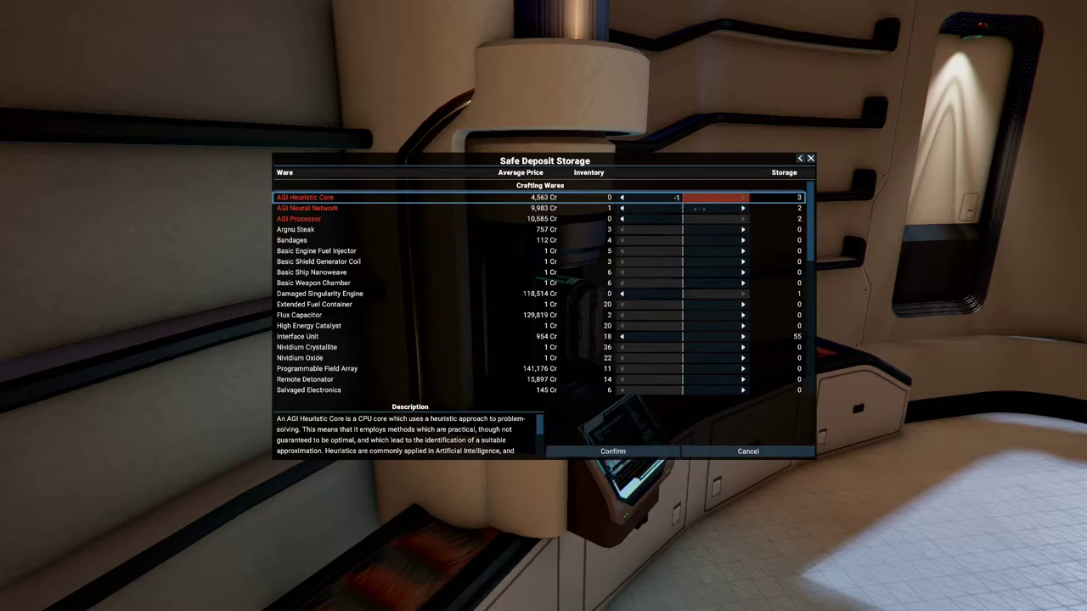
pyautogui.moveTo(698, 208); pyautogui.dragTo(786, 212)
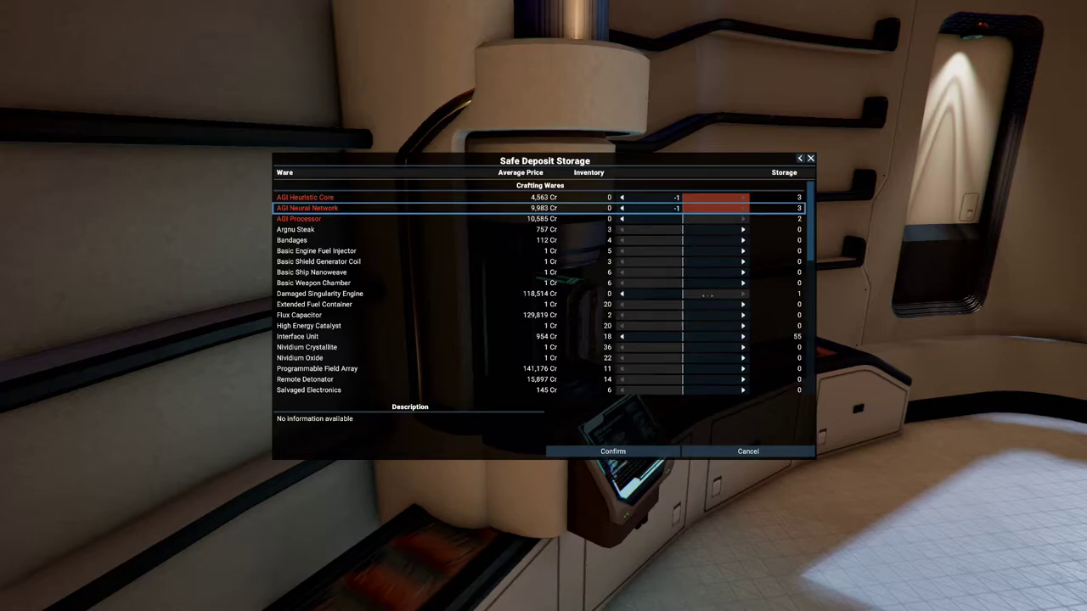
pyautogui.click(698, 294)
pyautogui.scroll(-3, 705, 305)
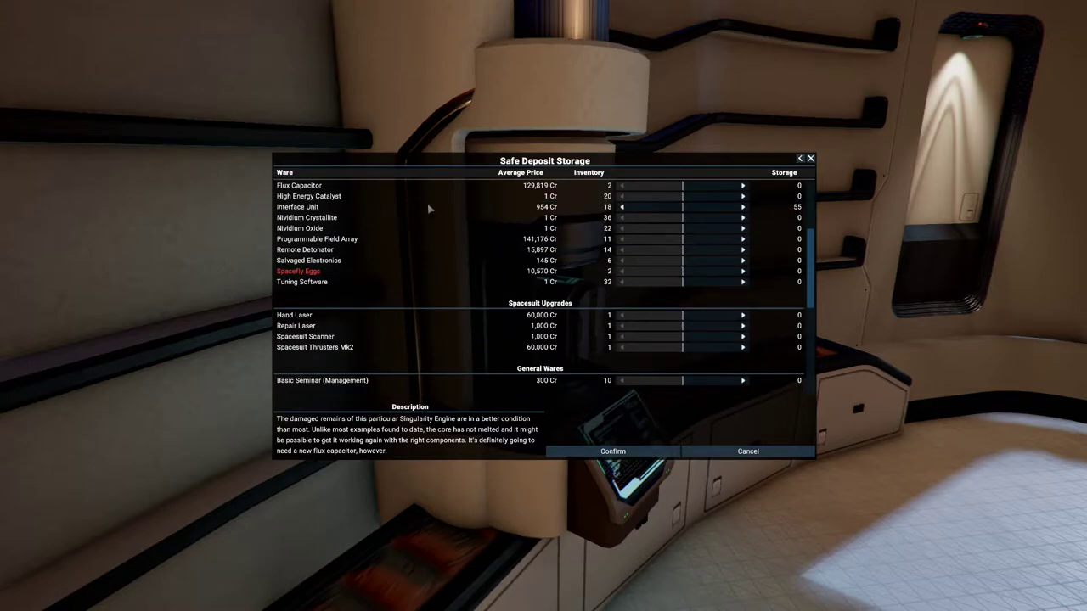
pyautogui.moveTo(650, 207); pyautogui.dragTo(688, 208)
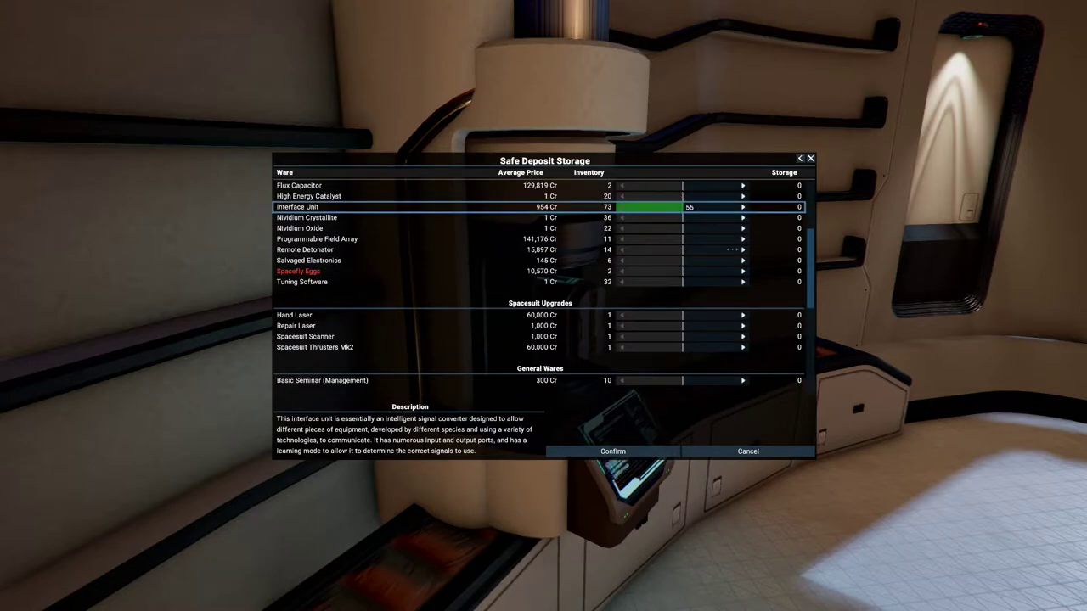
# Deposit both Spacefly Eggs, Security Decryption Systems and Security Slicers, and confirm the transfers
pyautogui.moveTo(718, 271); pyautogui.dragTo(750, 272)
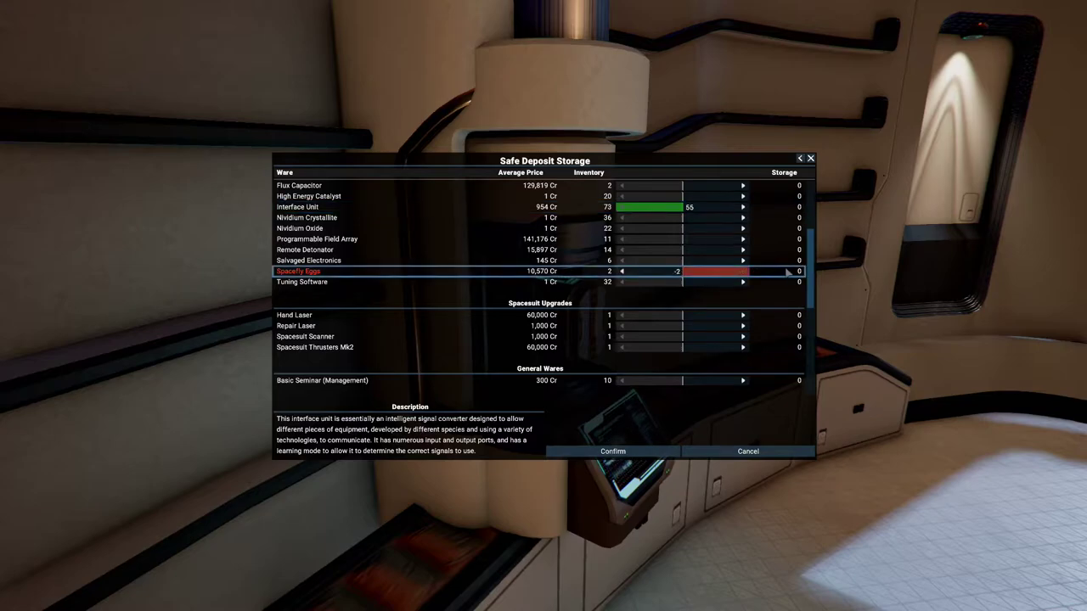
pyautogui.scroll(-2, 713, 331)
pyautogui.scroll(-4, 730, 344)
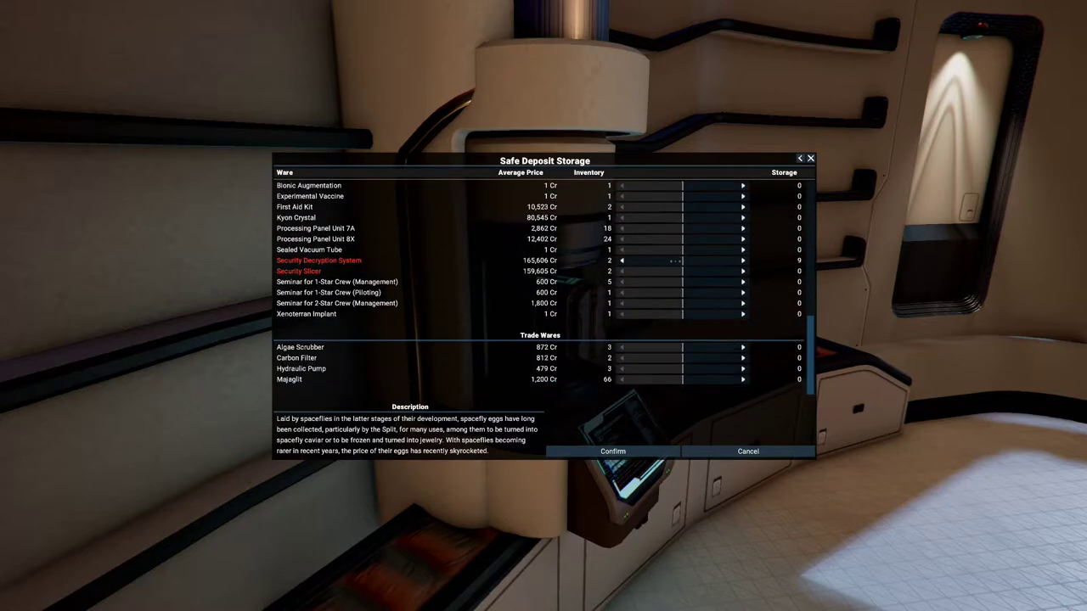
pyautogui.moveTo(703, 261); pyautogui.dragTo(746, 272)
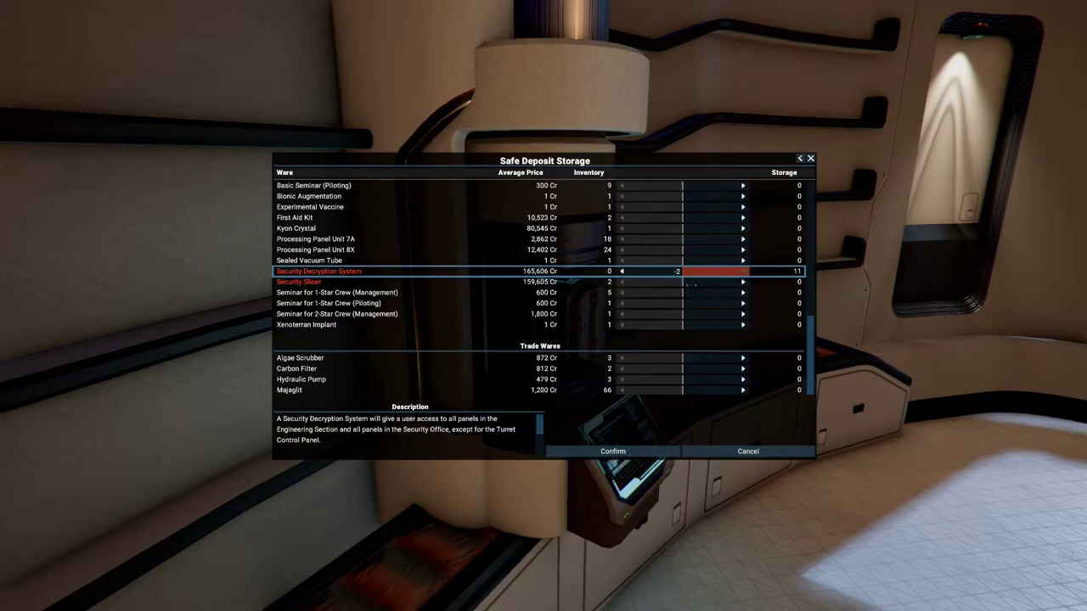
pyautogui.moveTo(692, 282); pyautogui.dragTo(747, 282)
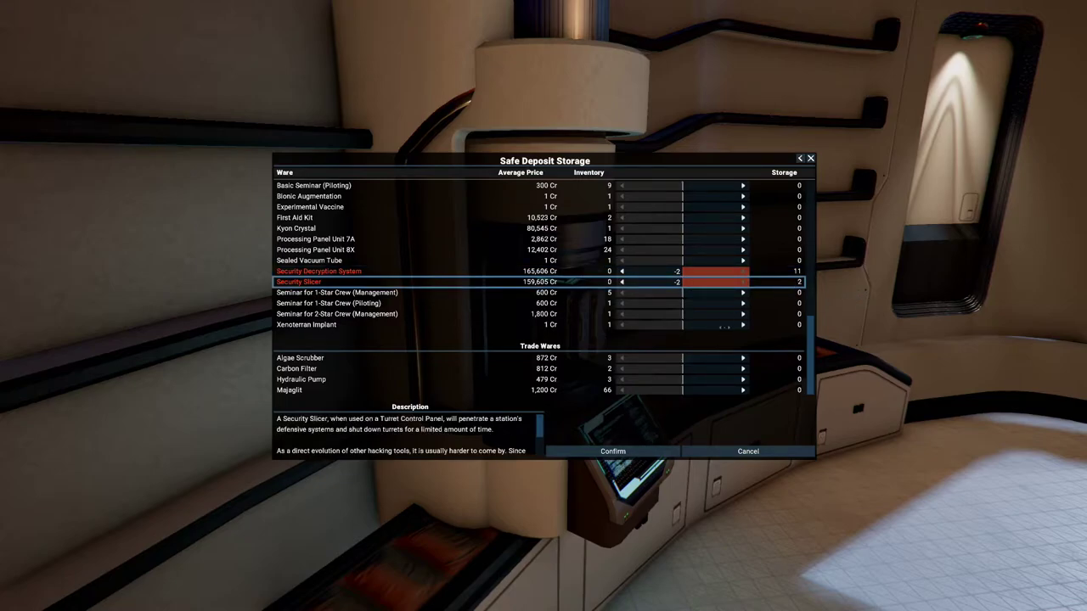
pyautogui.scroll(4, 725, 329)
pyautogui.scroll(4, 725, 330)
pyautogui.scroll(3, 726, 332)
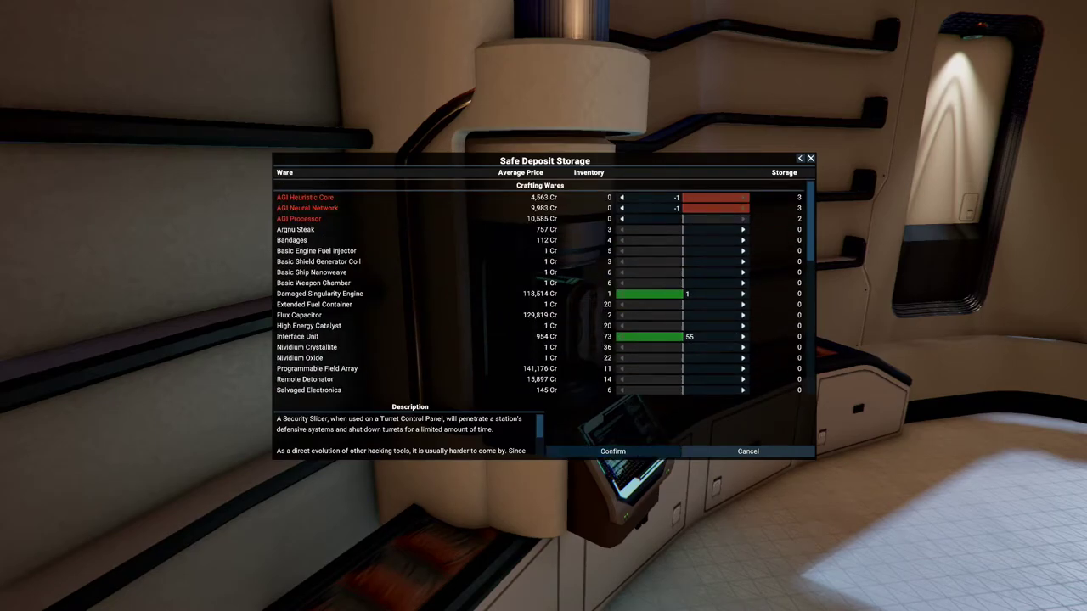
pyautogui.click(640, 451)
# Walk from the Science Laboratory to the transporter and teleport to Traders' Corner
pyautogui.press('w')
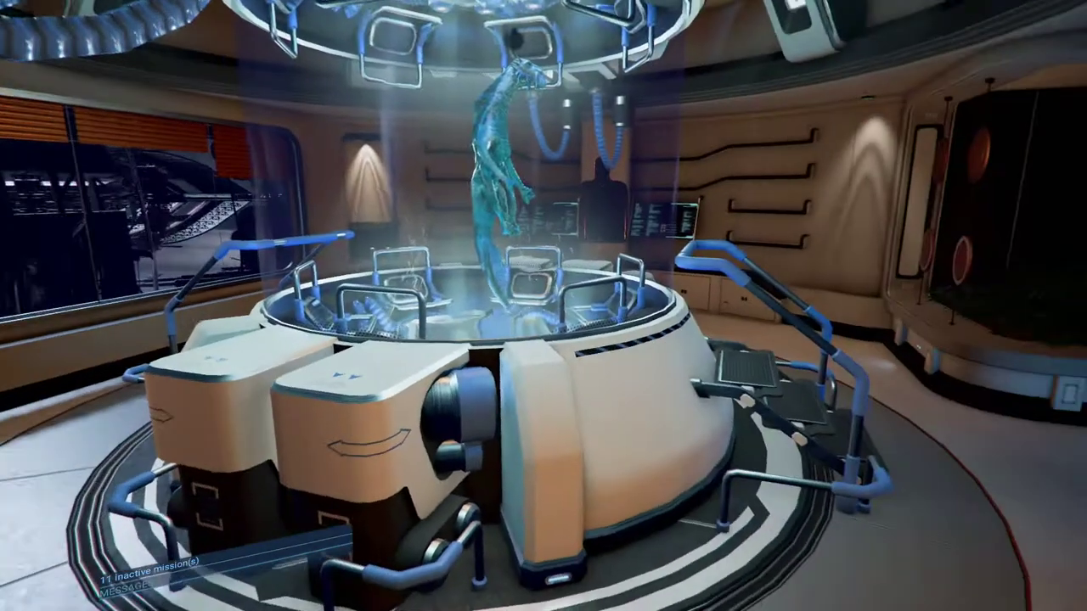
pyautogui.press('w')
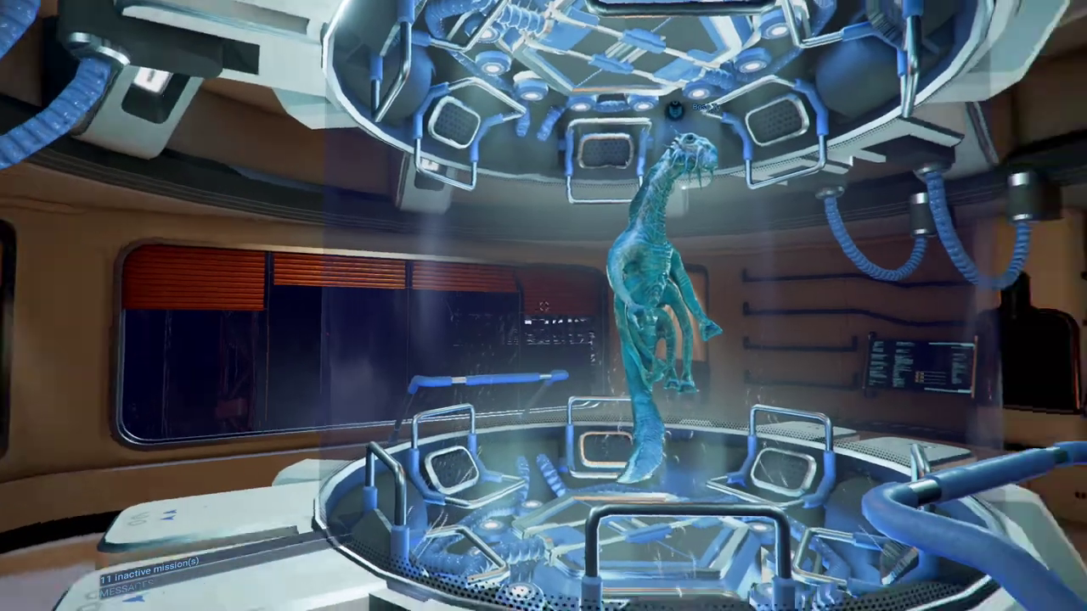
pyautogui.press('w')
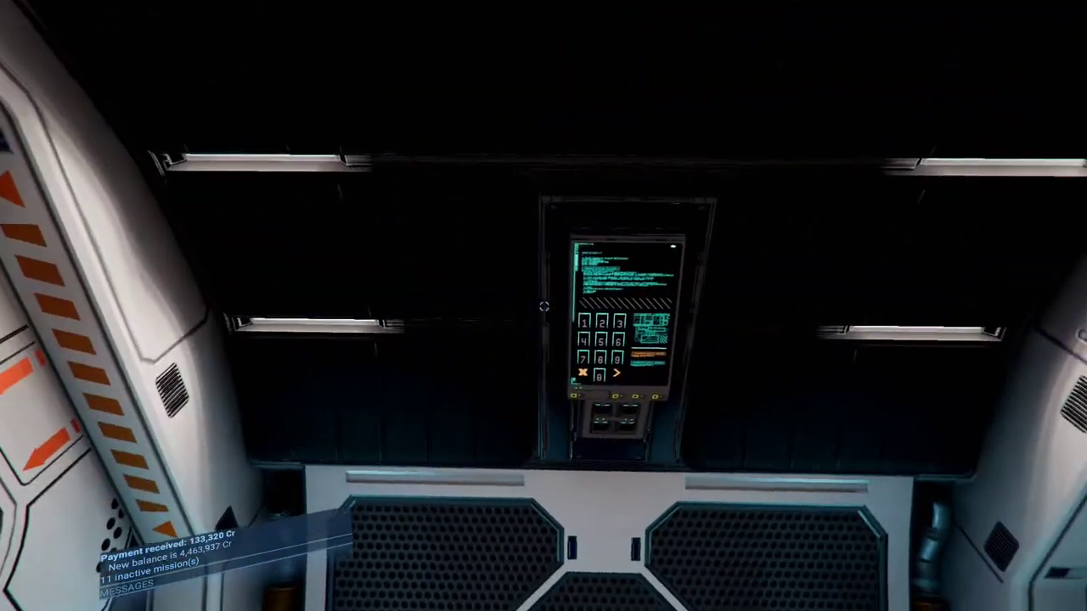
pyautogui.press('f')
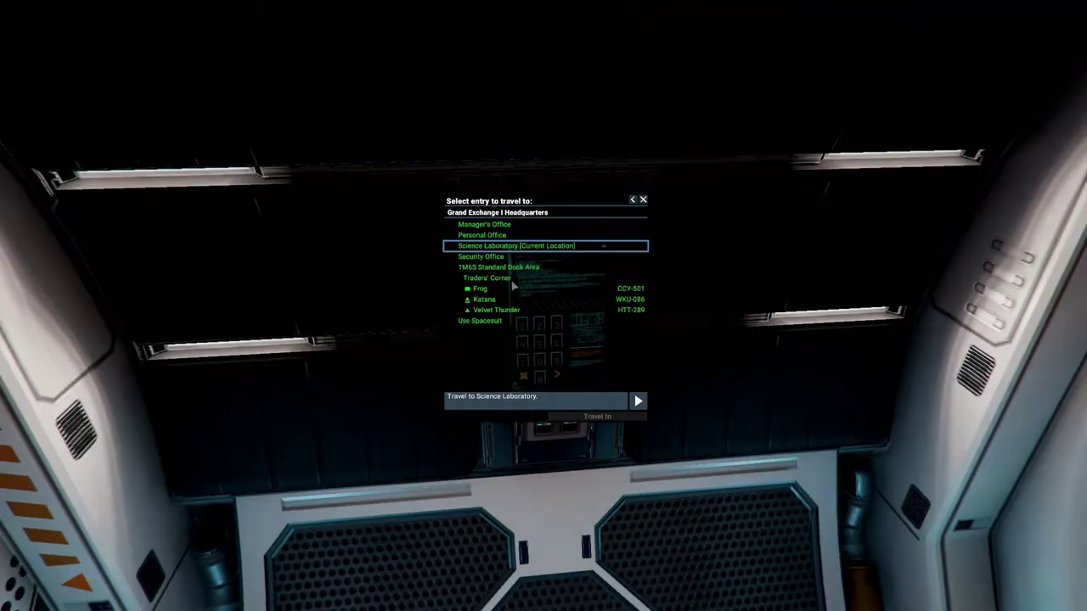
pyautogui.doubleClick(513, 282)
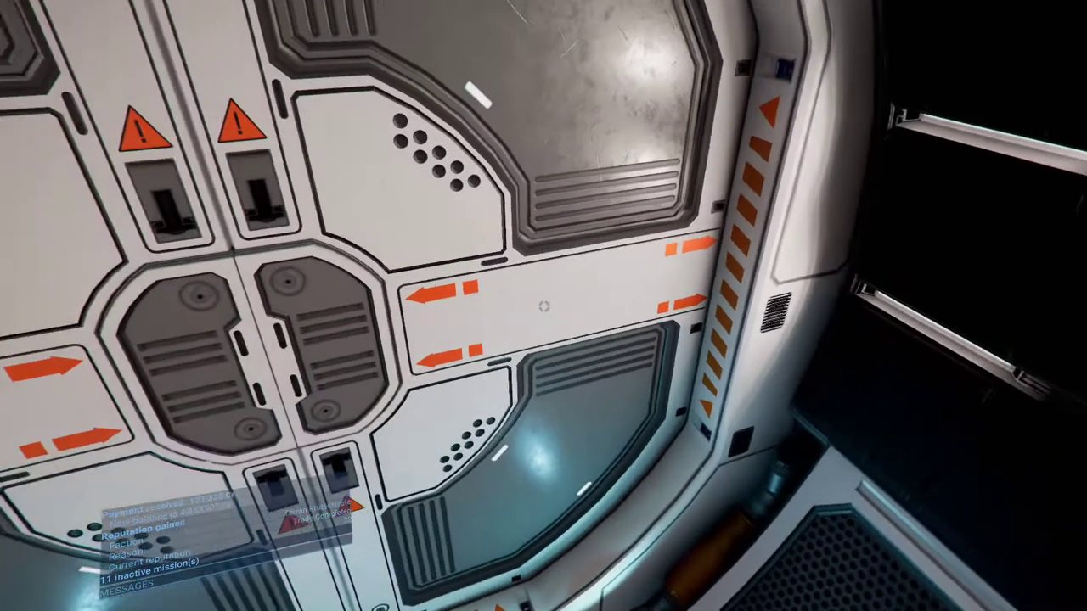
# Walk through the hangar door to the crafting bench and start using it
pyautogui.press('w')
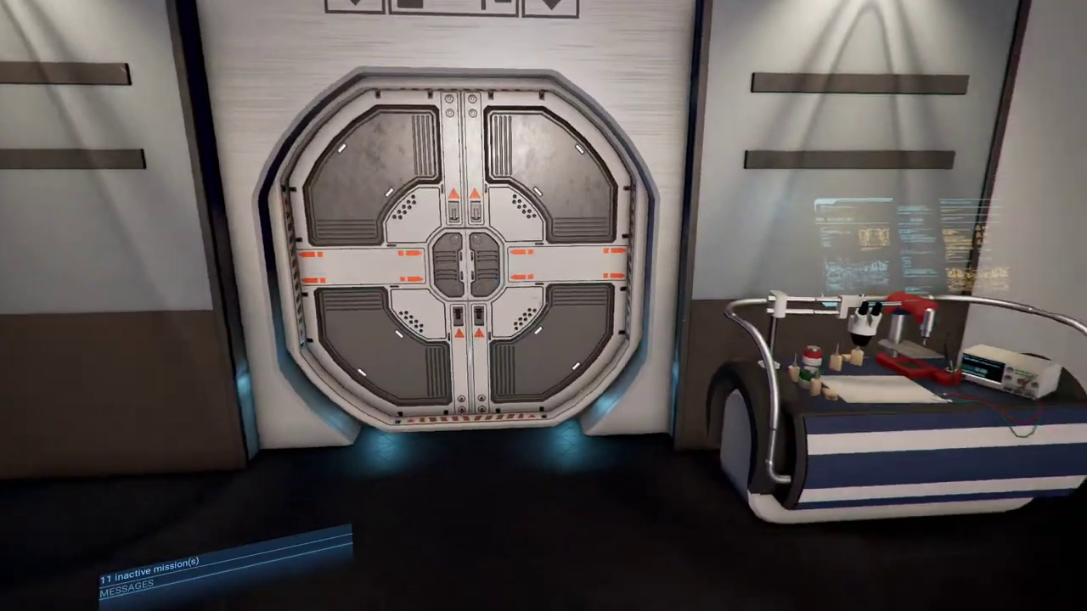
pyautogui.press('w')
pyautogui.press('f')
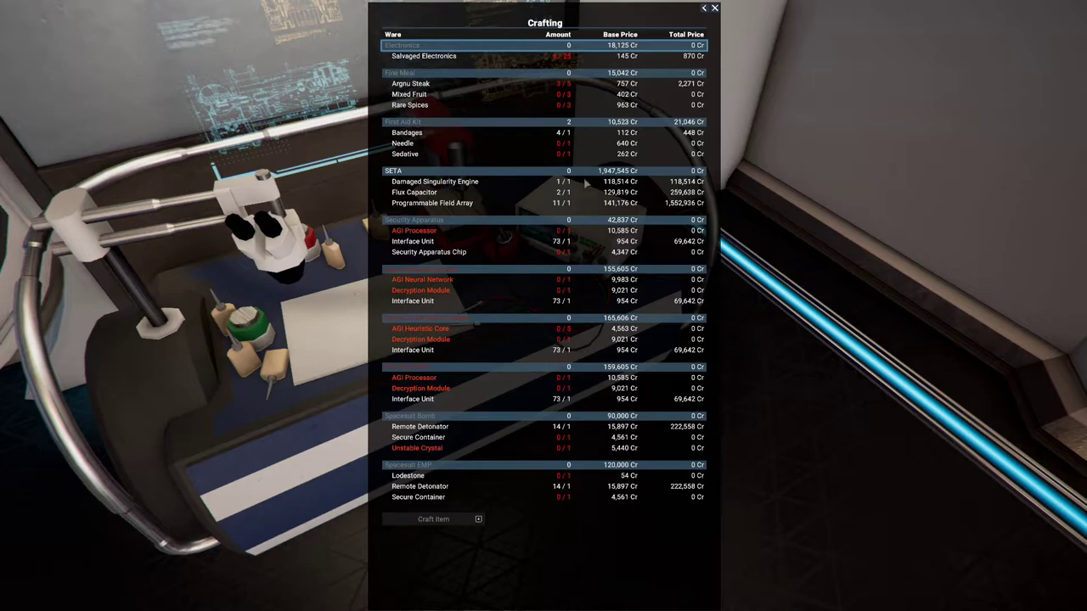
# Queue and craft one SETA at the bench, then reopen the crafting list briefly and leave
pyautogui.click(658, 174)
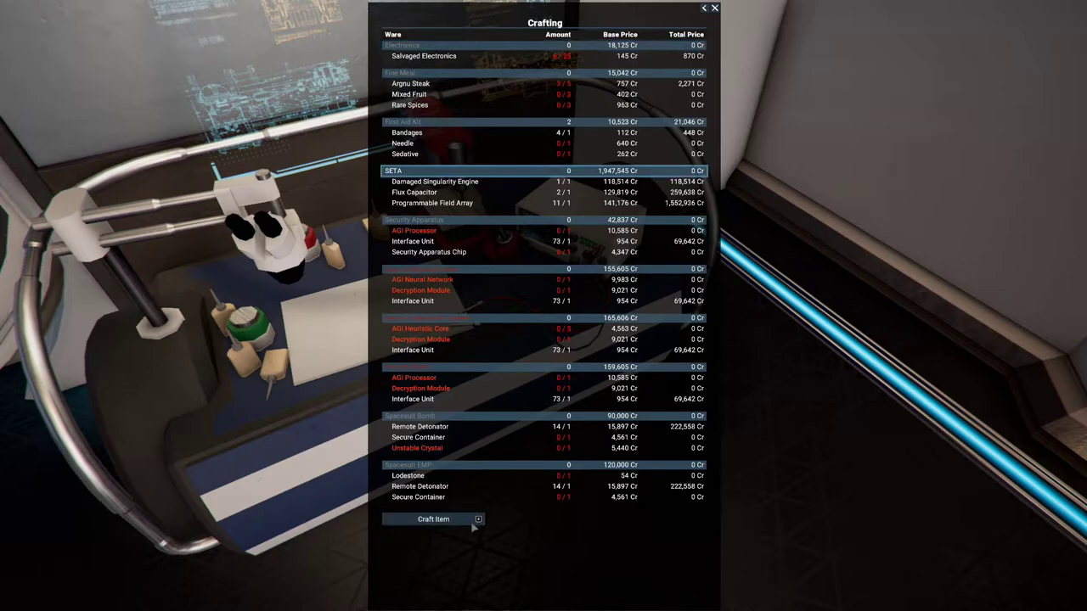
pyautogui.click(435, 519)
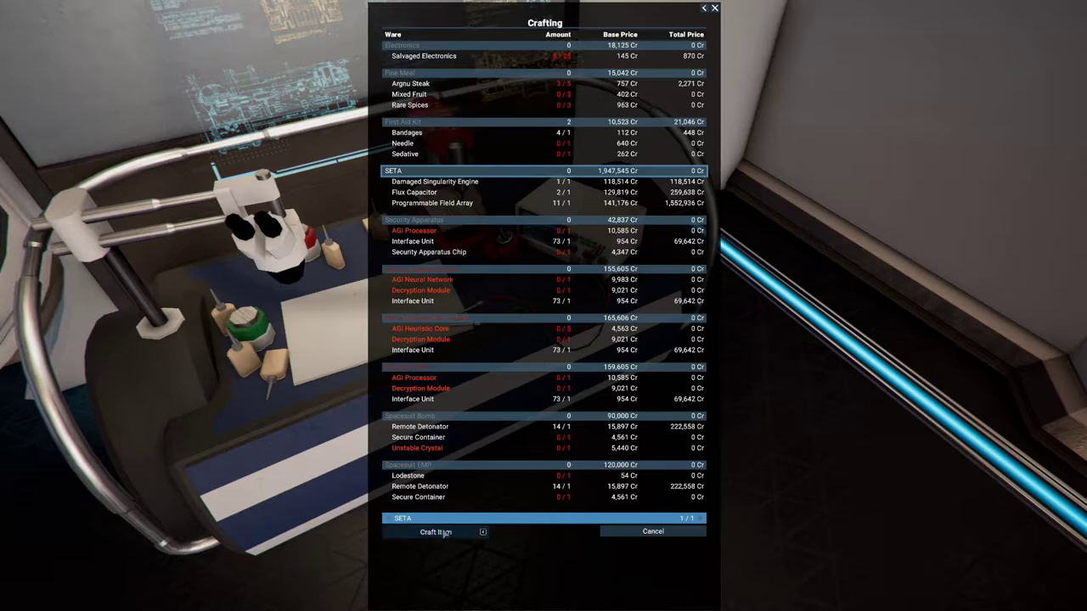
pyautogui.click(443, 532)
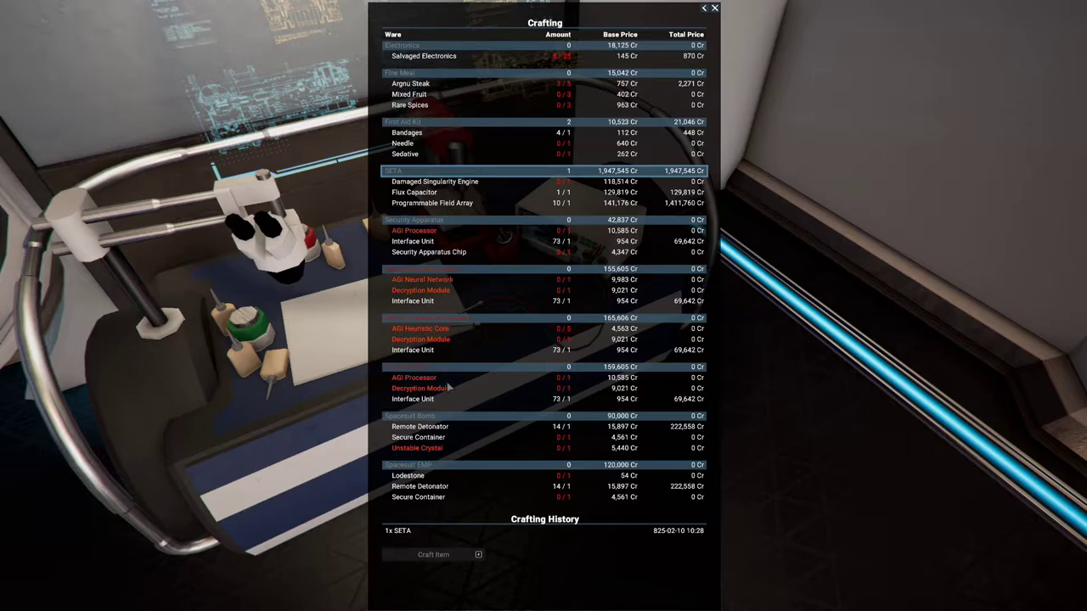
pyautogui.press('Escape')
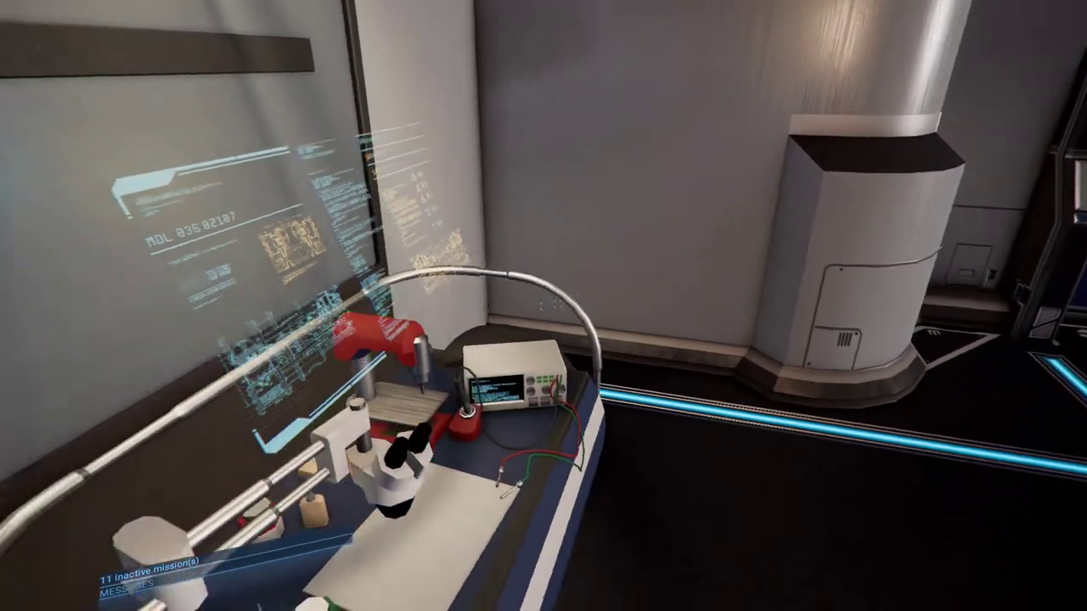
pyautogui.press('f')
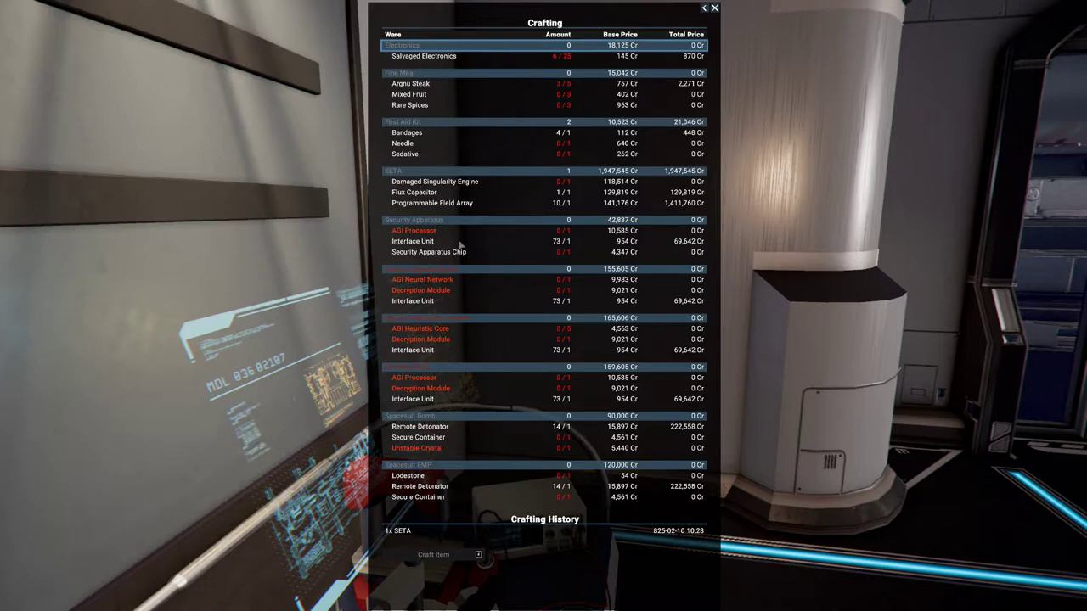
pyautogui.press('Escape')
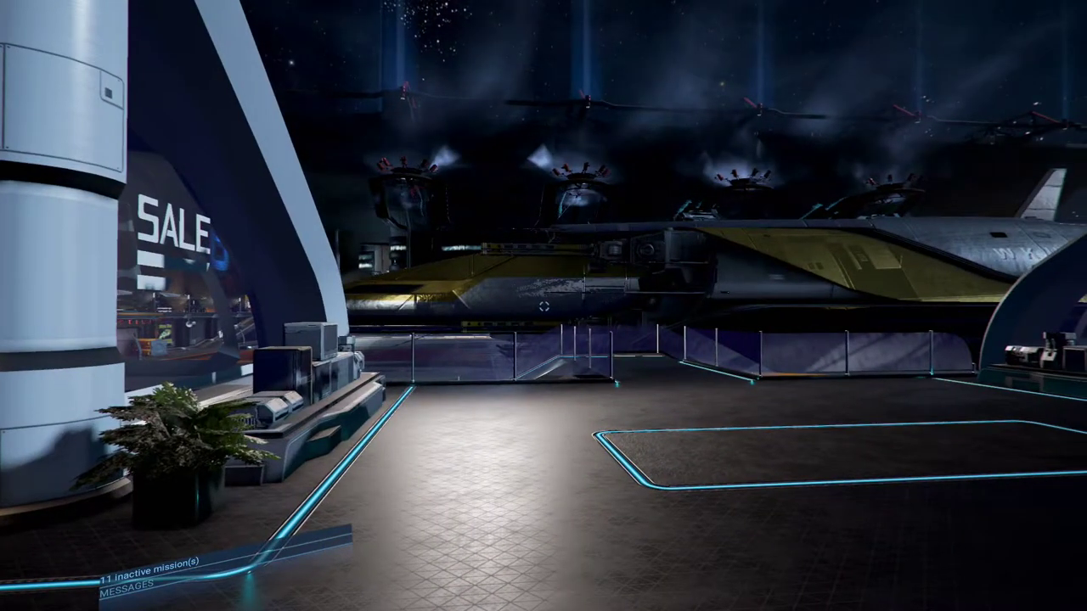
# Walk along the orange-striped hangar walkway, under the docked ship and up its boarding ramp
pyautogui.press('w')
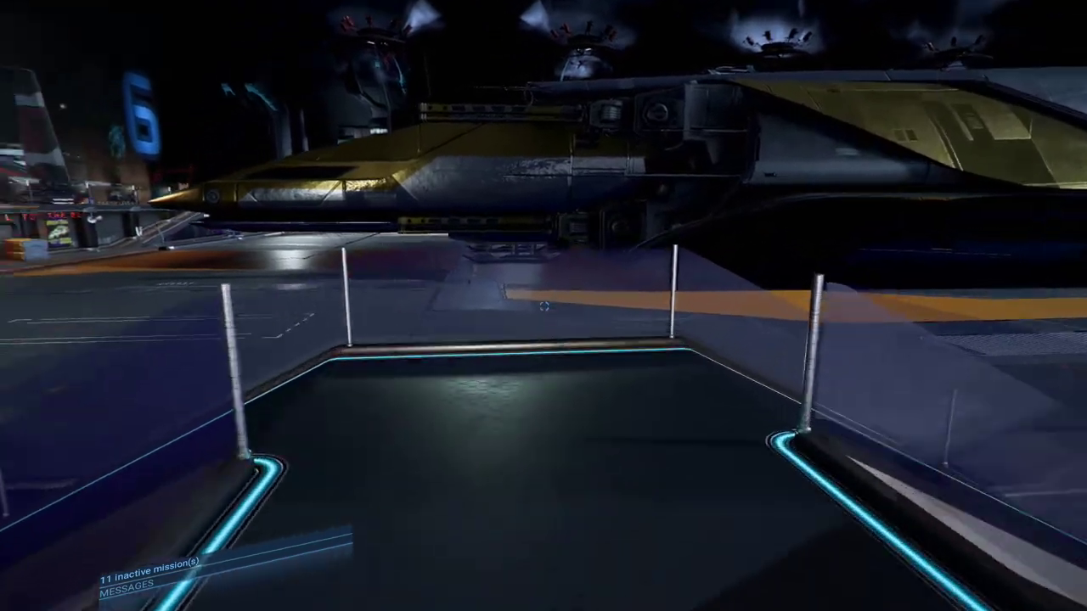
pyautogui.press('w')
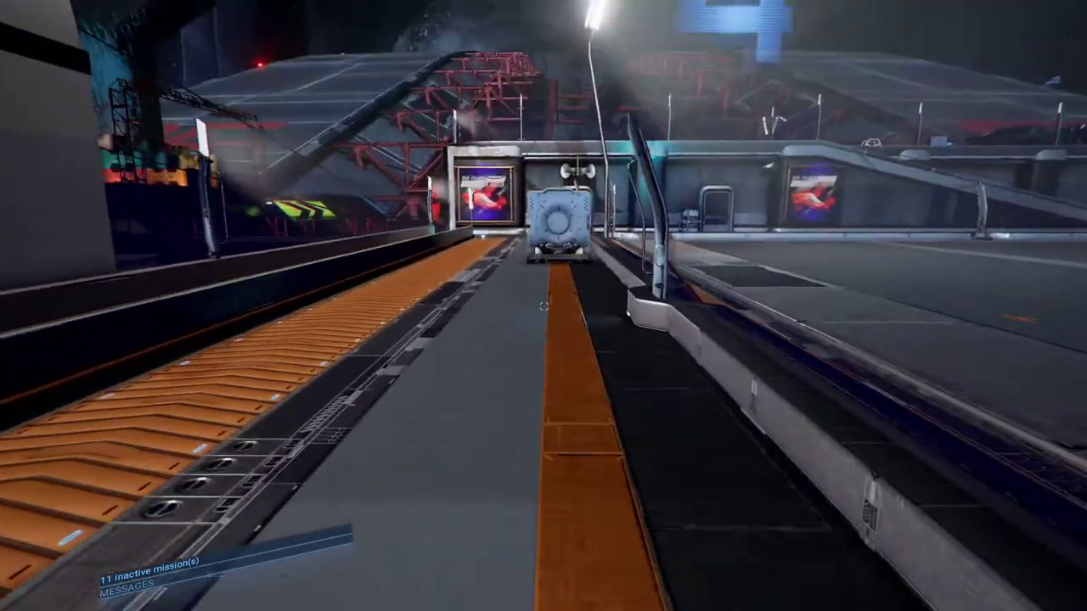
pyautogui.press('w')
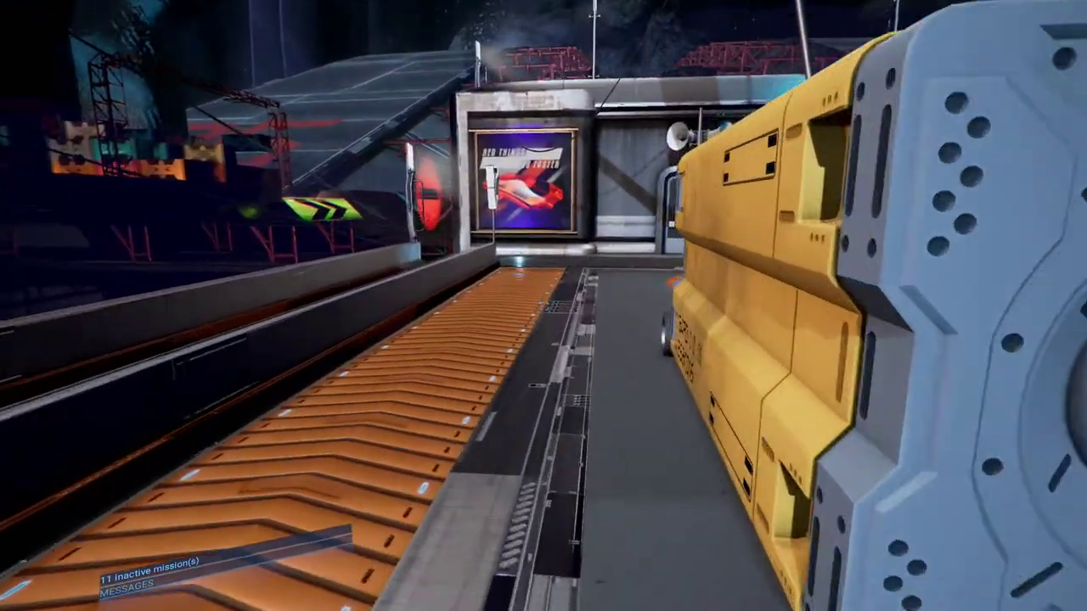
pyautogui.press('w')
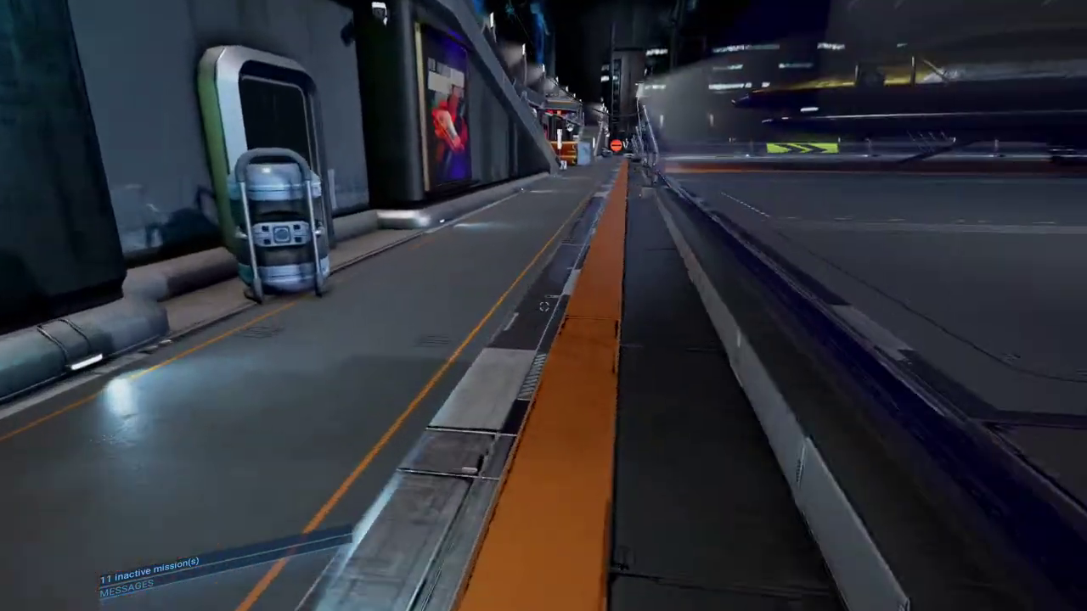
pyautogui.press('w')
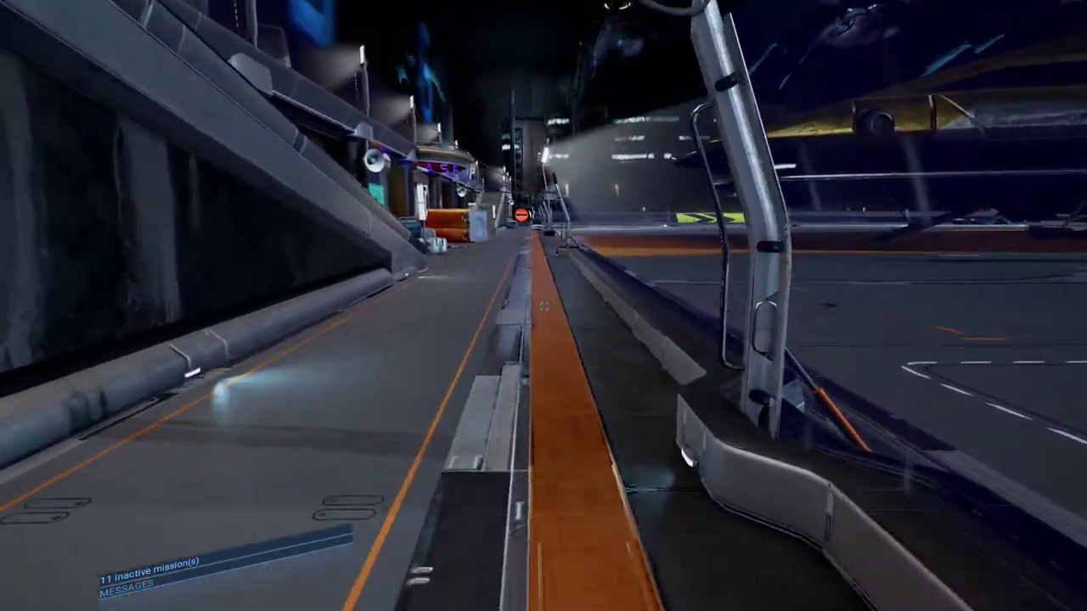
pyautogui.press('w')
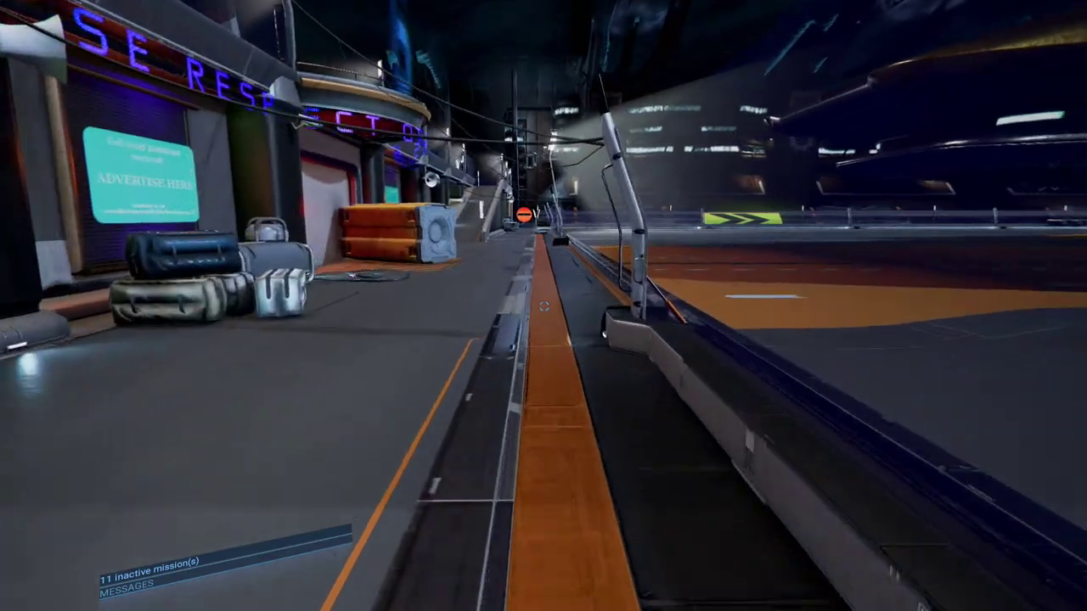
pyautogui.press('w')
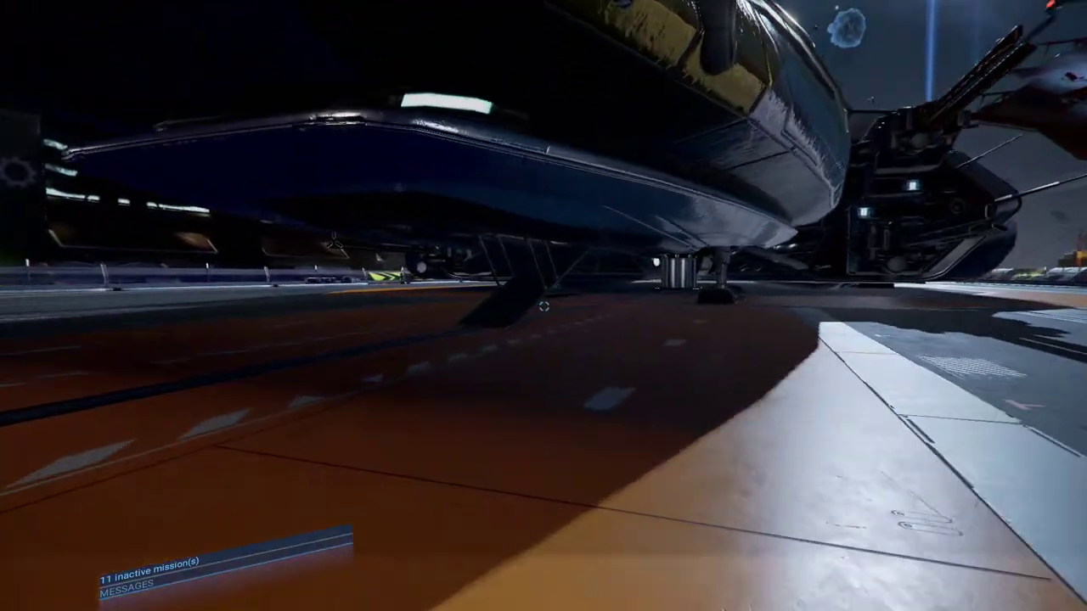
pyautogui.press('w')
pyautogui.press('w')
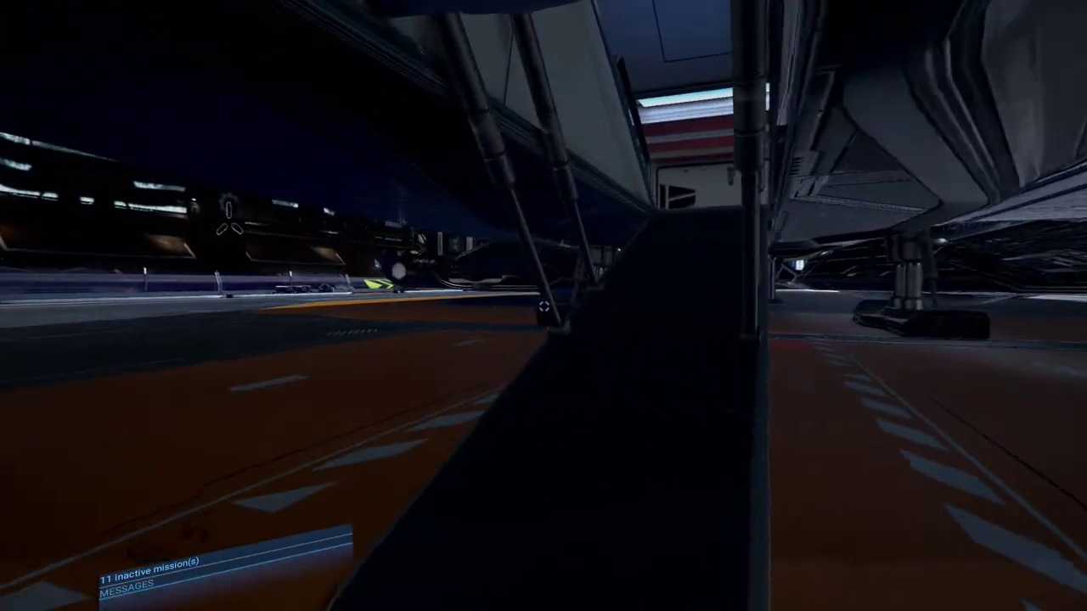
pyautogui.press('w')
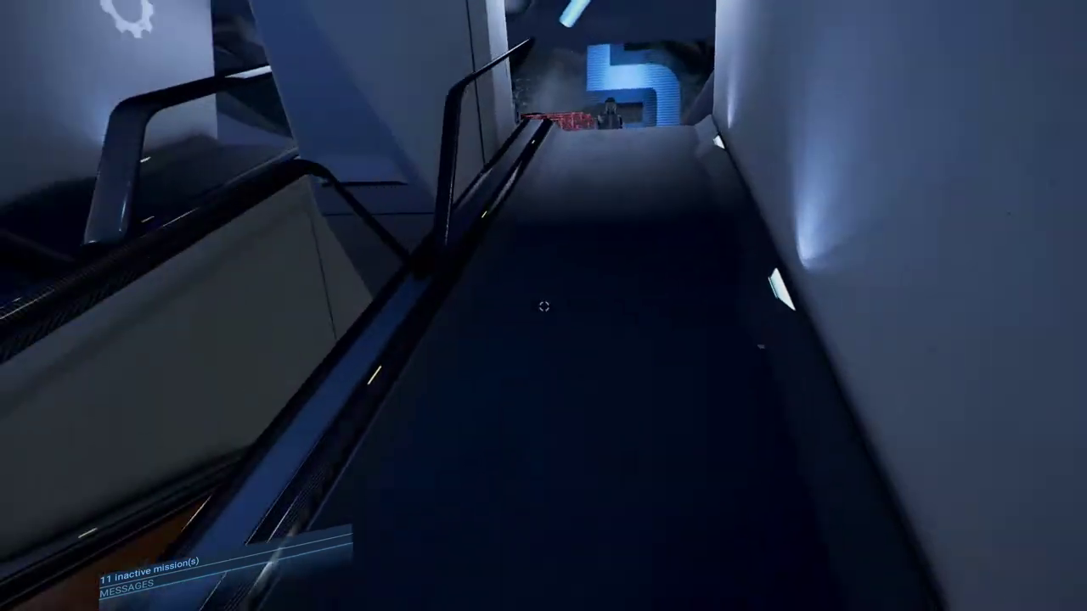
pyautogui.press('w')
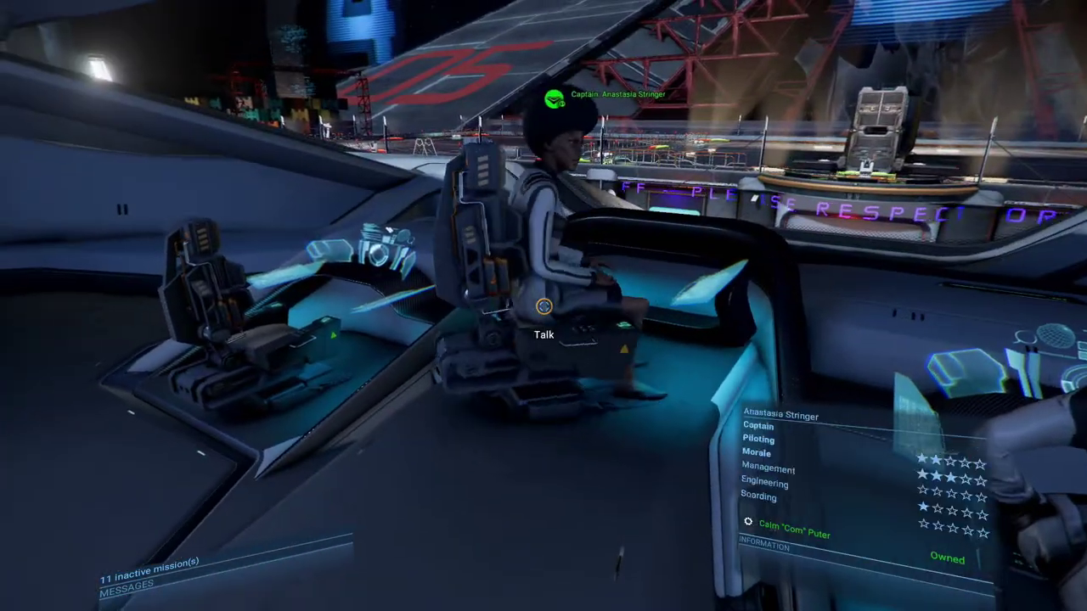
# Take the docked ship's captain's seat and briefly check the station trade window
pyautogui.press('f')
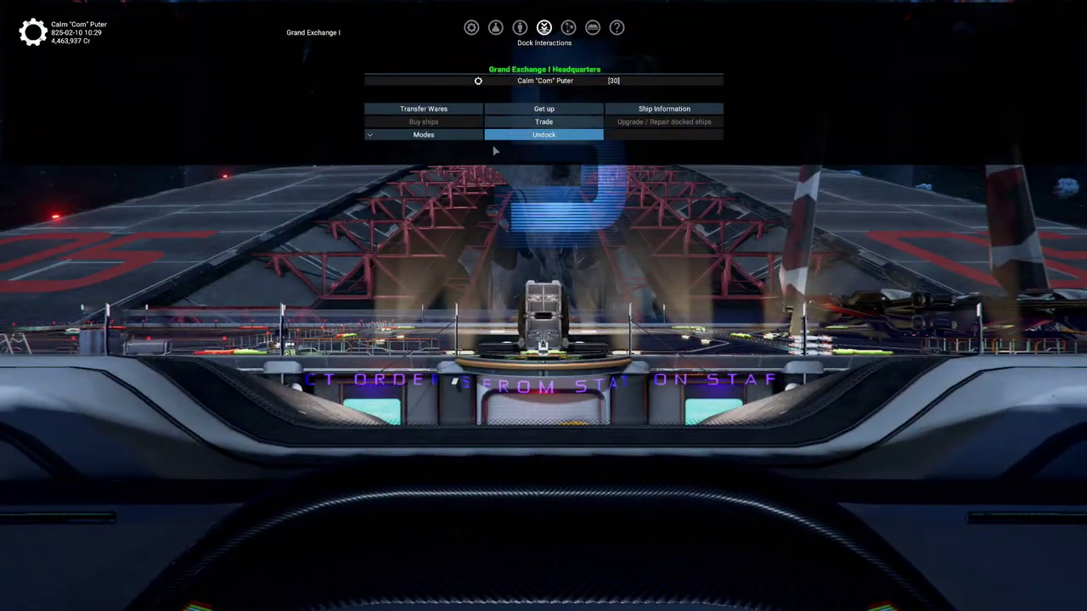
pyautogui.click(513, 127)
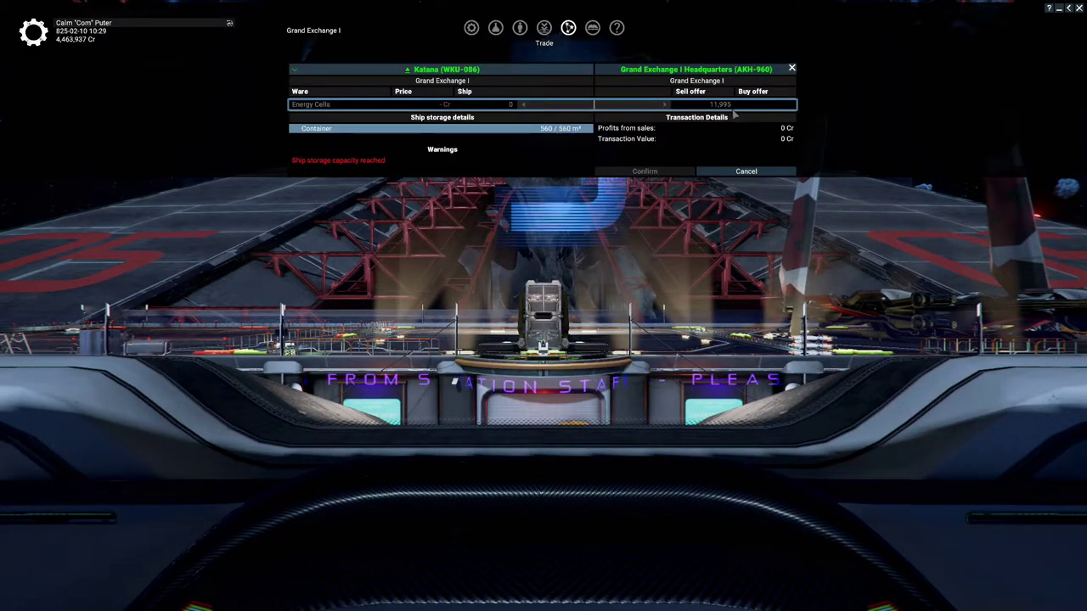
pyautogui.press('Escape')
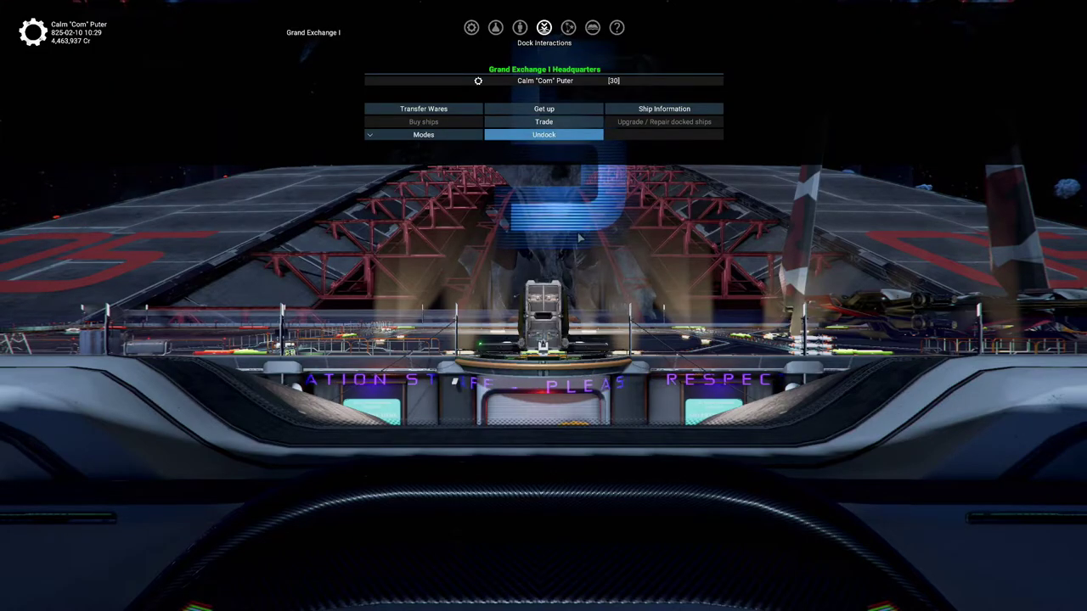
# On the map, open Plan Build for Grand Exchange I Headquarters
pyautogui.press('m')
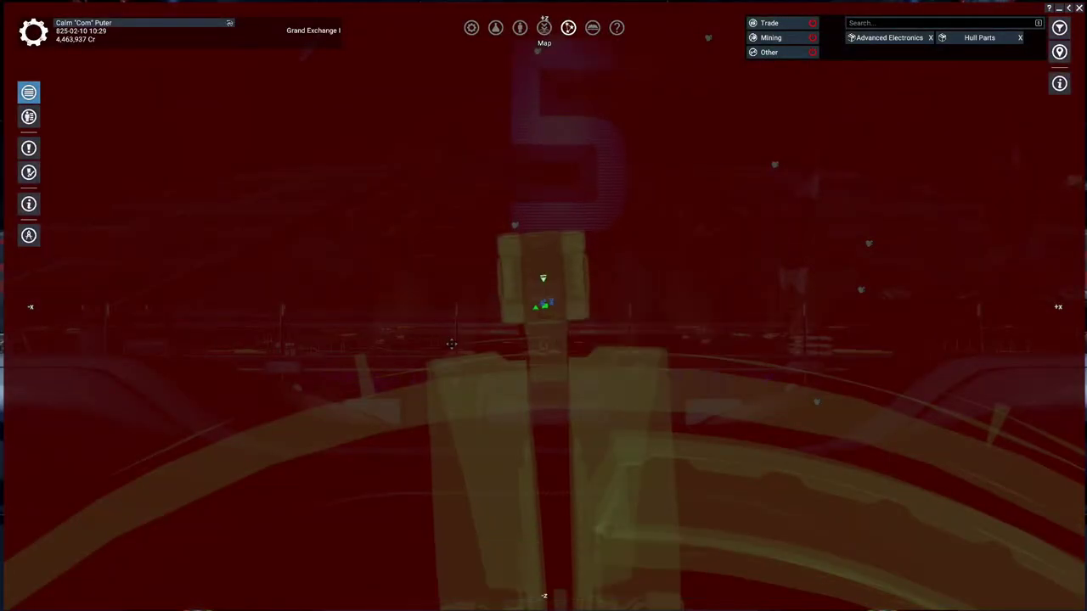
pyautogui.scroll(-5, 469, 321)
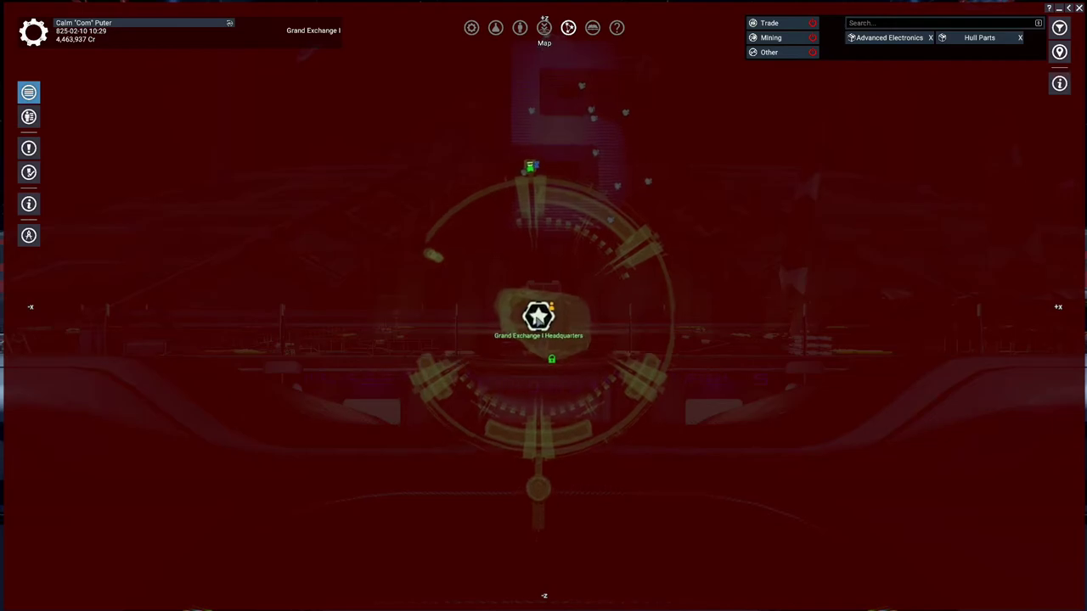
pyautogui.rightClick(538, 320)
pyautogui.click(560, 356)
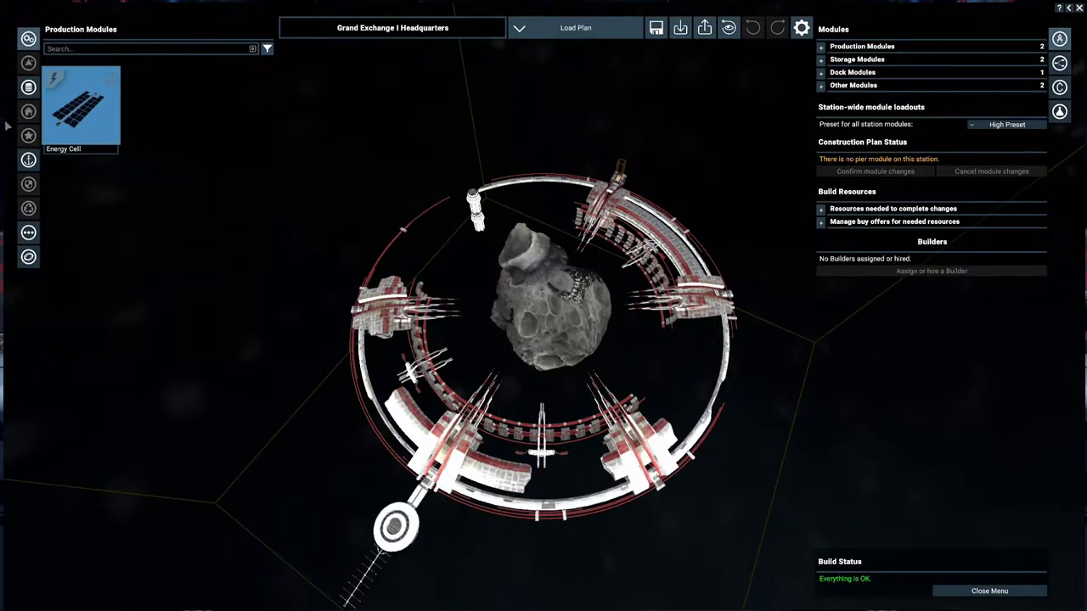
# Attach a Solid storage module to the headquarters, orbiting the view to position it
pyautogui.click(28, 88)
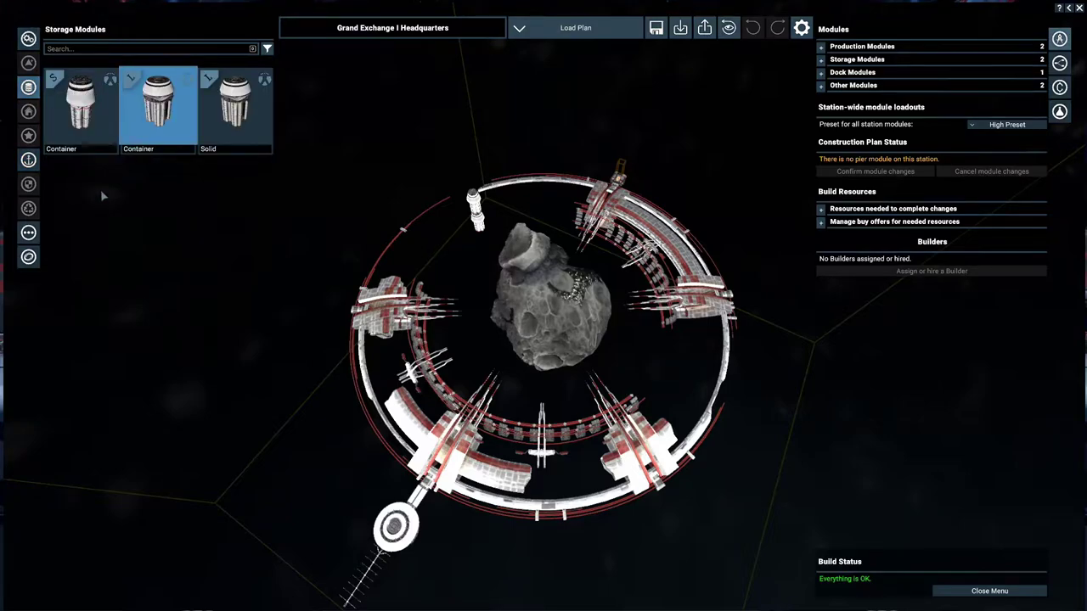
pyautogui.click(236, 106)
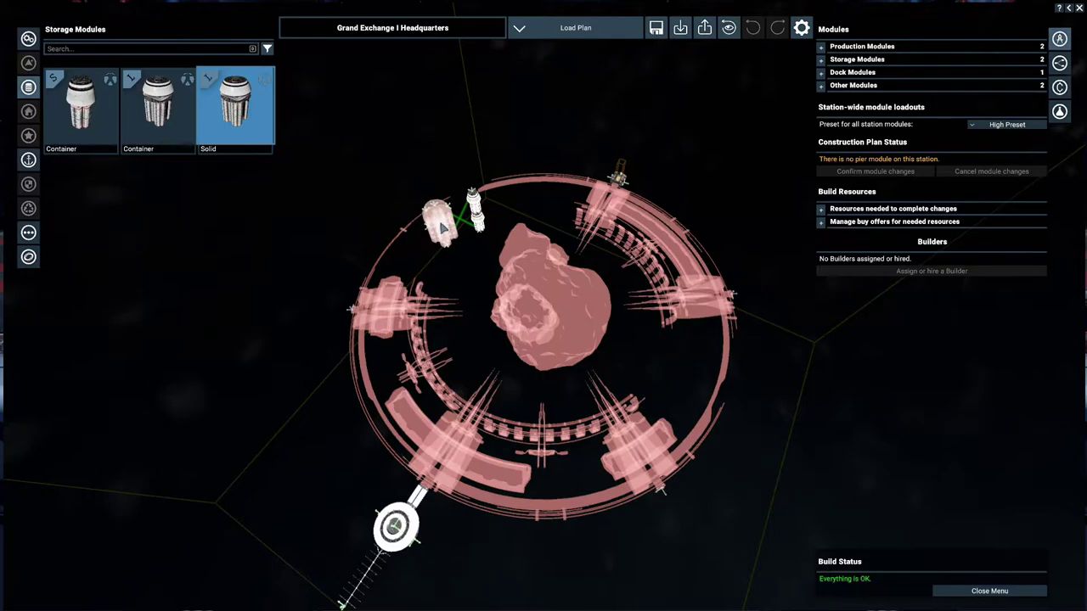
pyautogui.click(442, 226)
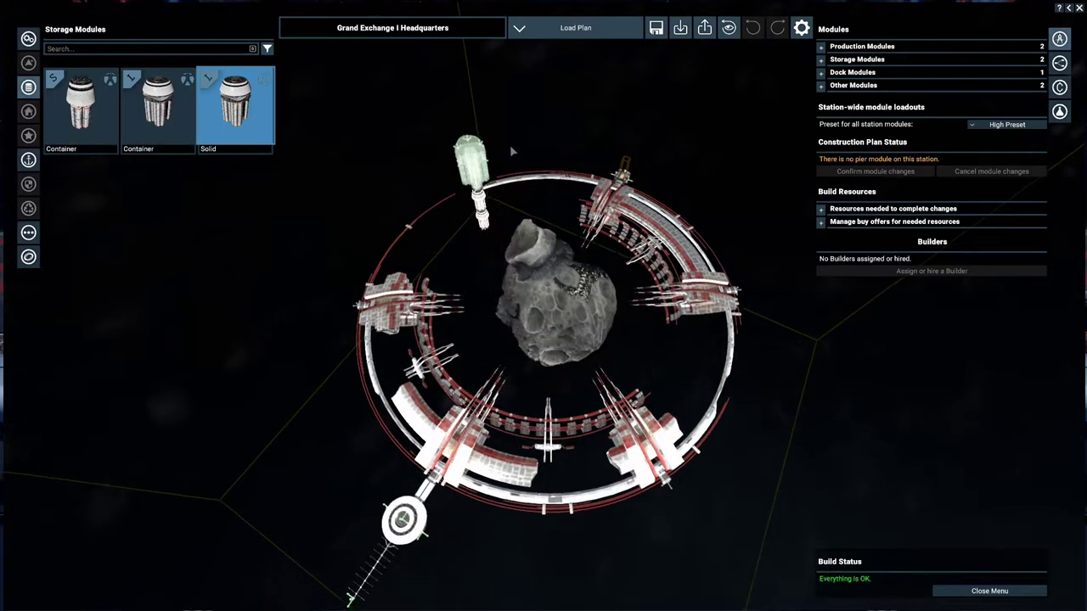
pyautogui.moveTo(447, 195); pyautogui.dragTo(728, 219)
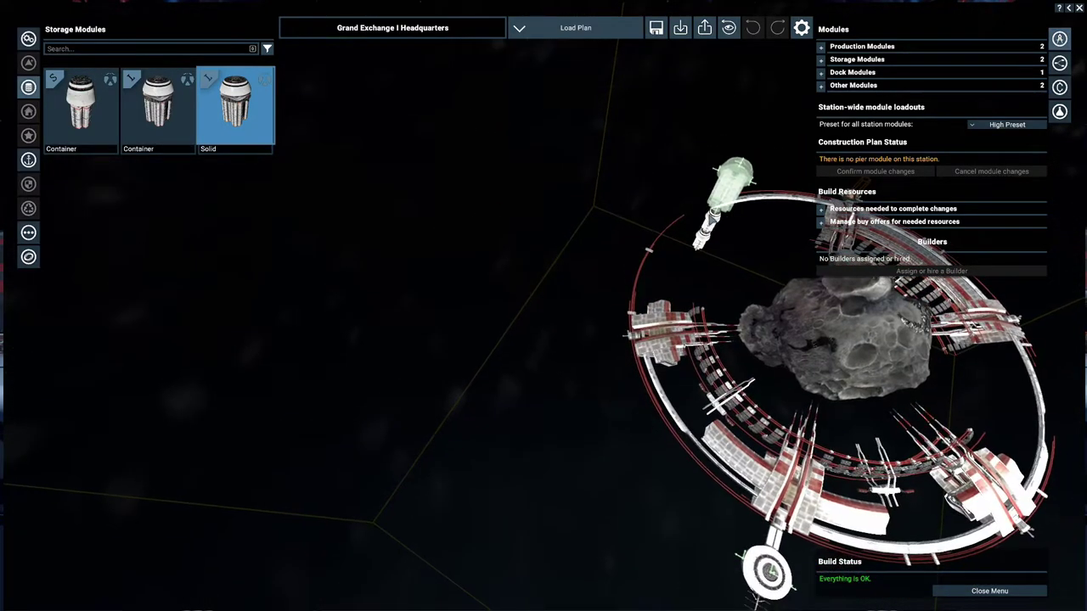
pyautogui.click(728, 219)
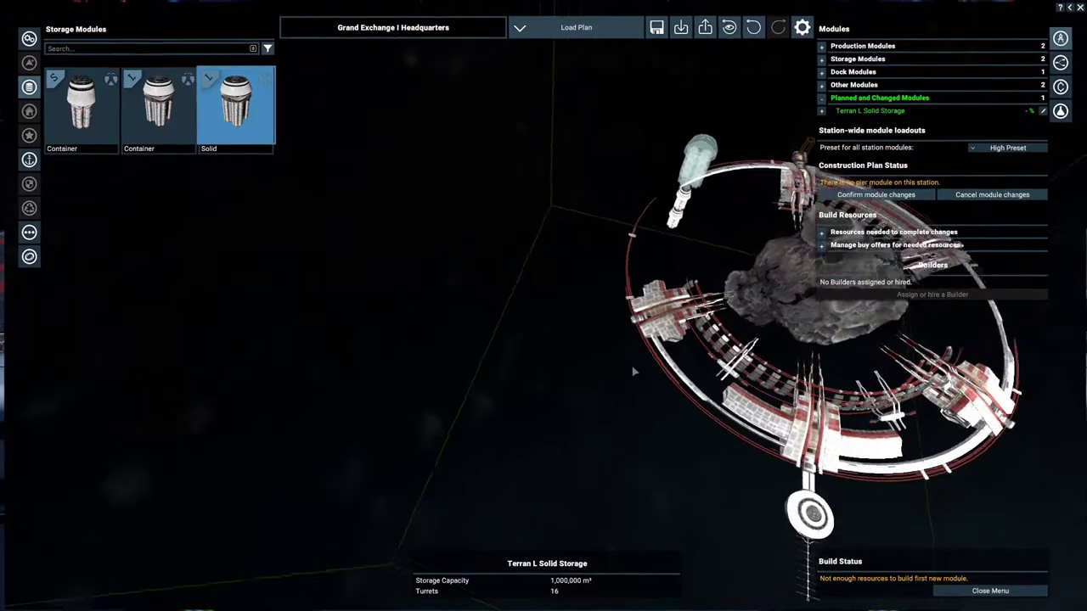
pyautogui.moveTo(843, 225)
pyautogui.mouseDown()
pyautogui.moveTo(455, 277)
pyautogui.moveTo(529, 316)
pyautogui.mouseUp()
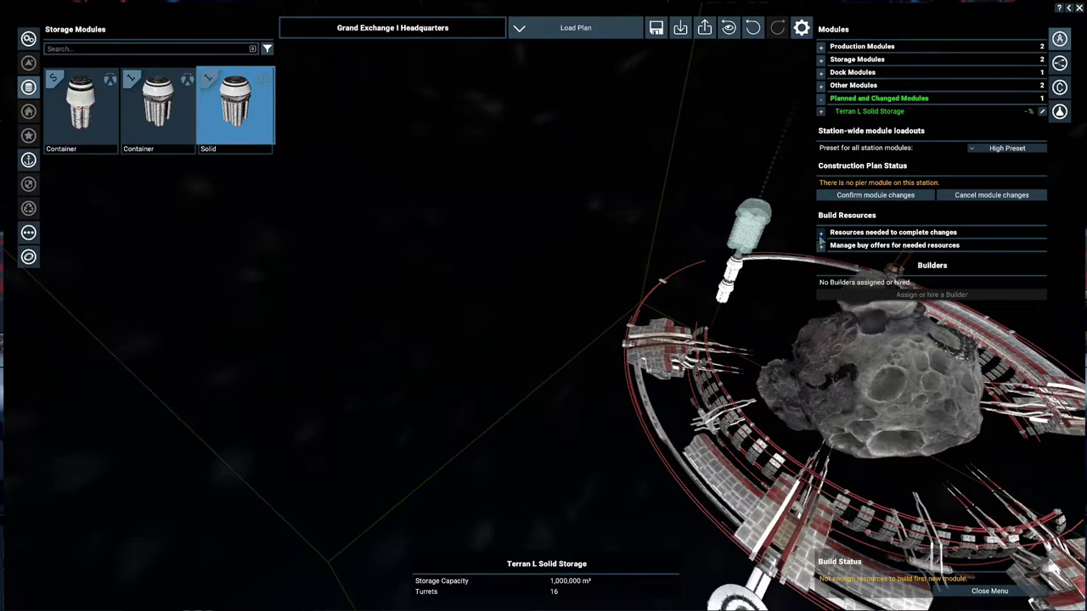
# Review needed resources and Advanced Electronics buy offers, then confirm the module changes
pyautogui.click(821, 233)
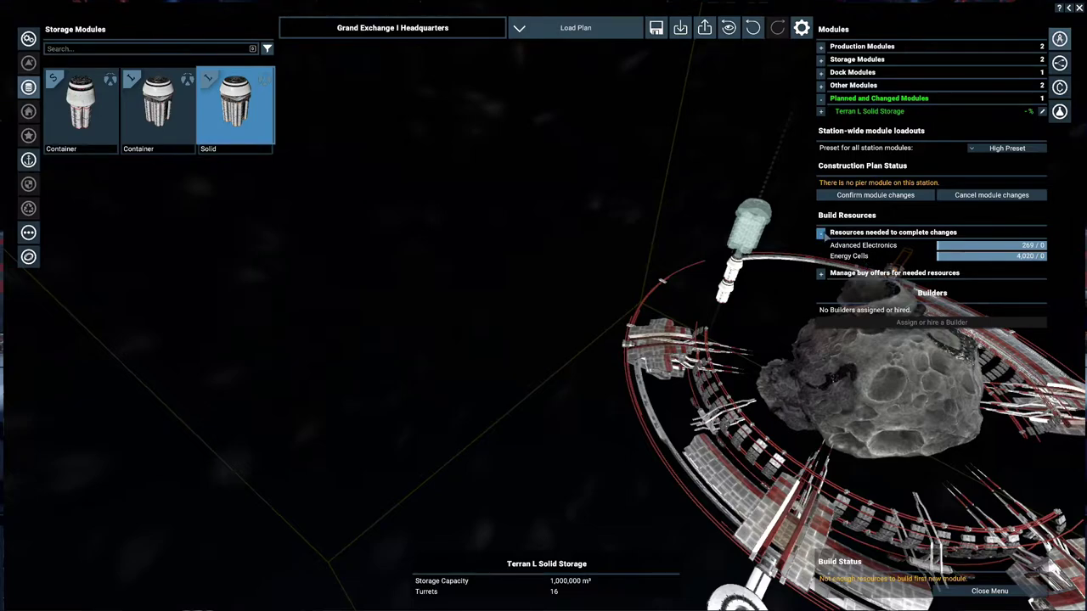
pyautogui.click(821, 233)
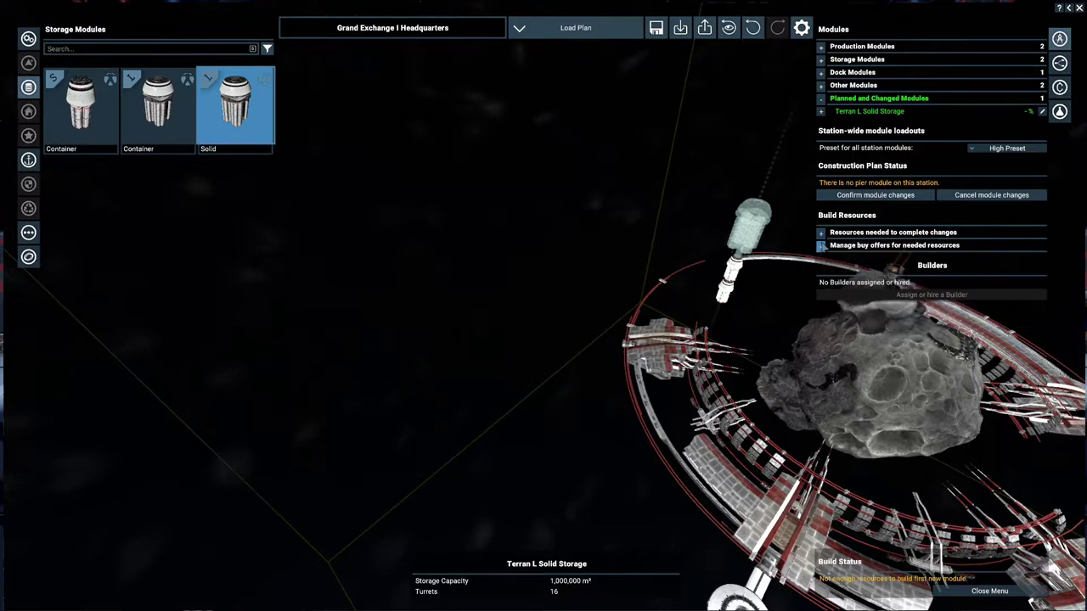
pyautogui.click(821, 245)
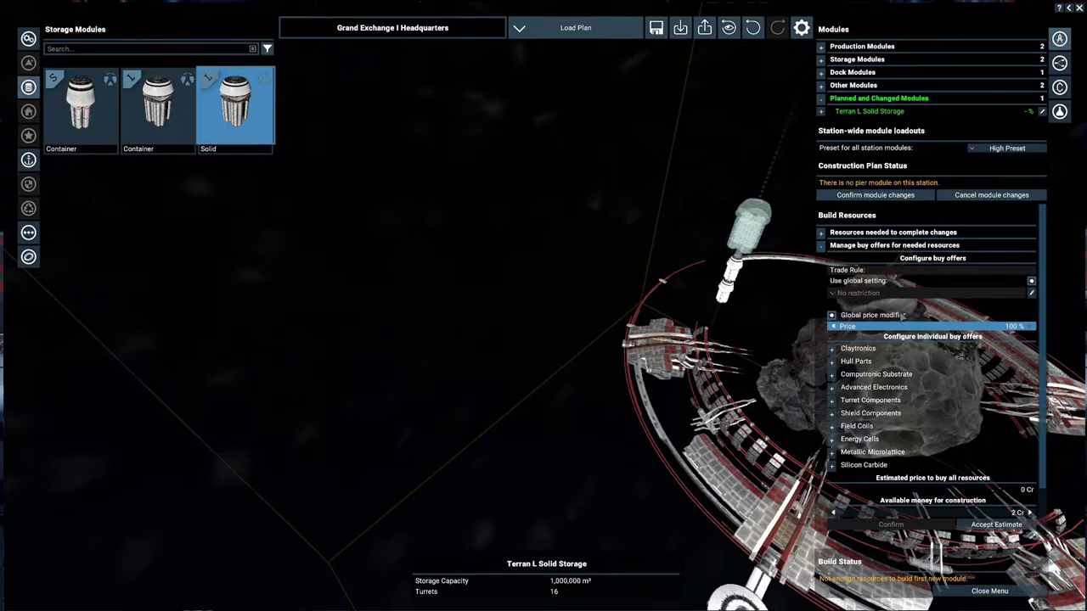
pyautogui.scroll(-2, 903, 306)
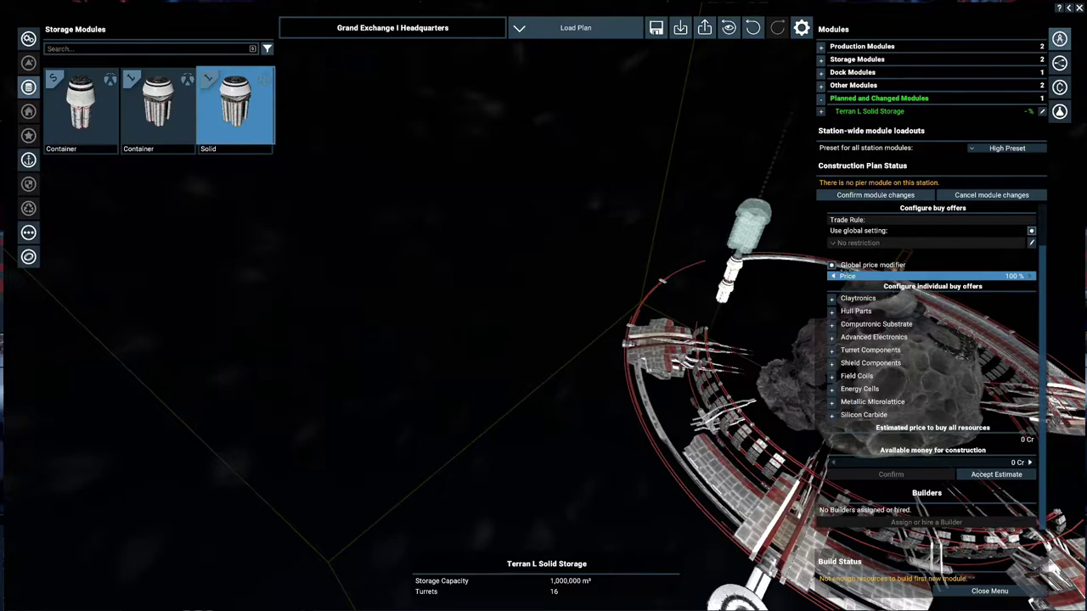
pyautogui.scroll(2, 861, 242)
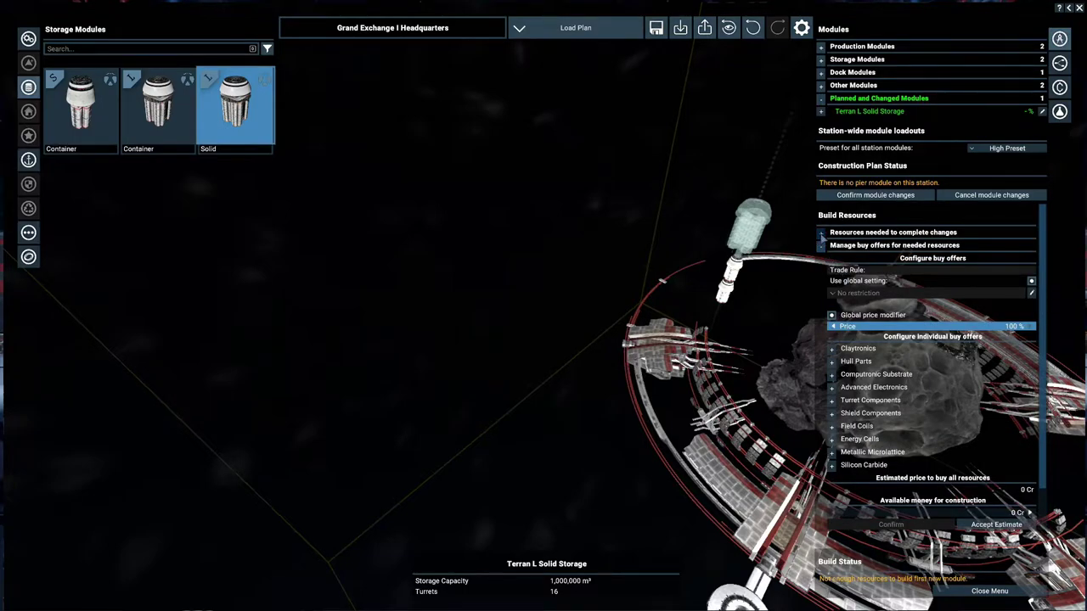
pyautogui.click(821, 232)
pyautogui.scroll(-3, 858, 280)
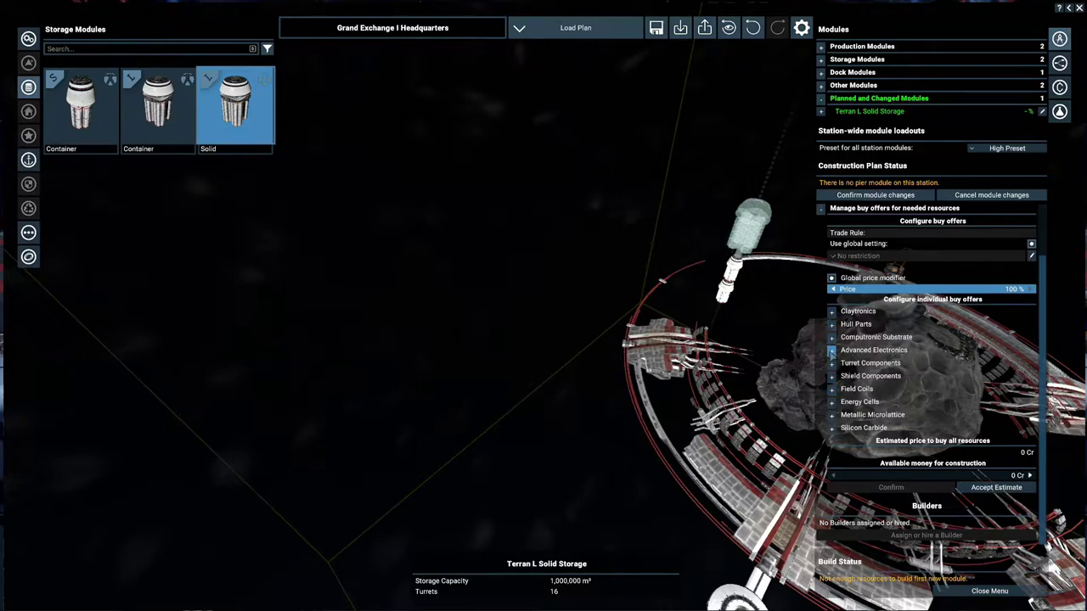
pyautogui.scroll(3, 876, 337)
pyautogui.scroll(-3, 872, 331)
pyautogui.click(831, 350)
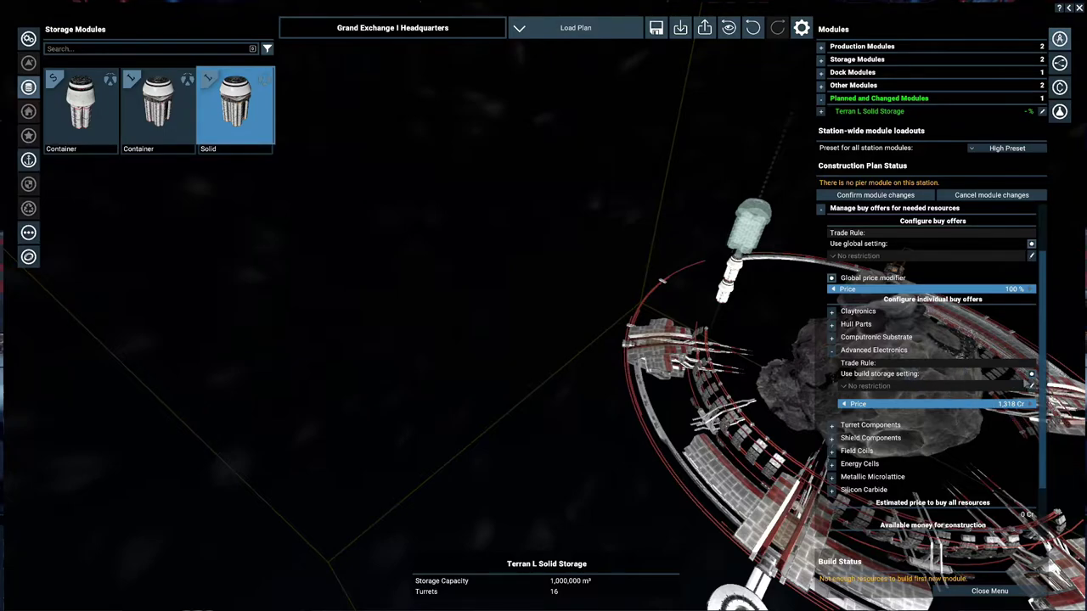
pyautogui.scroll(-2, 1032, 376)
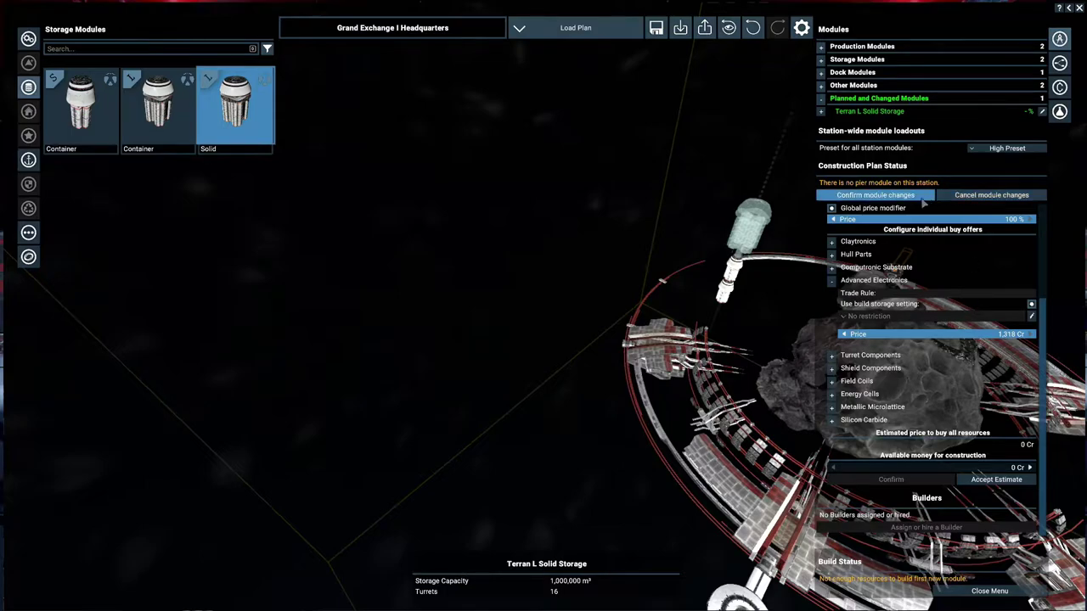
pyautogui.click(924, 201)
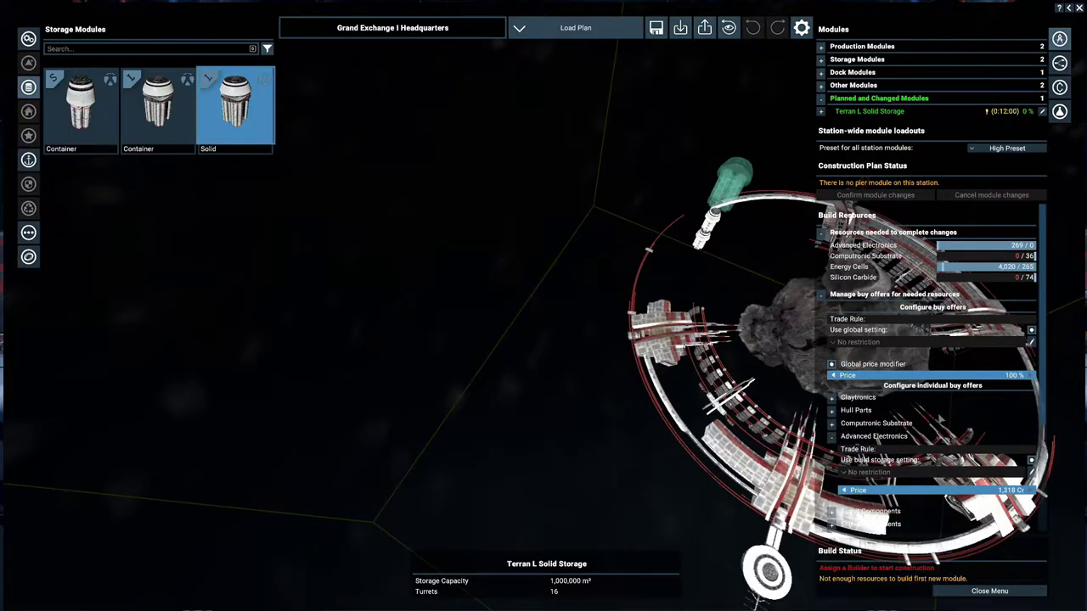
pyautogui.scroll(-3, 947, 423)
pyautogui.scroll(-2, 957, 451)
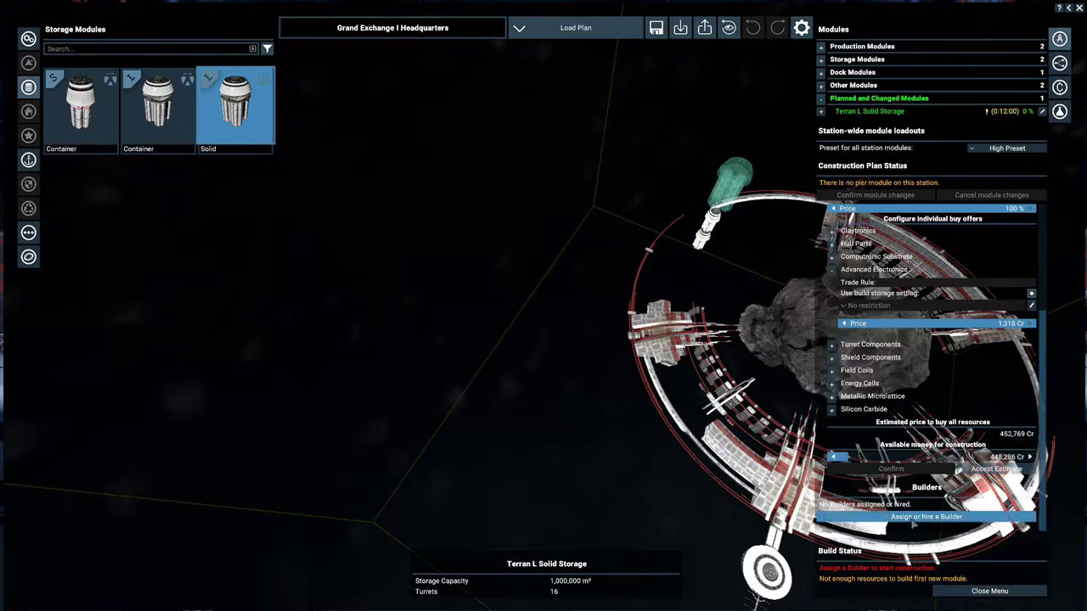
# Open builder selection and pan its map, then back out and close the construction plan
pyautogui.click(914, 517)
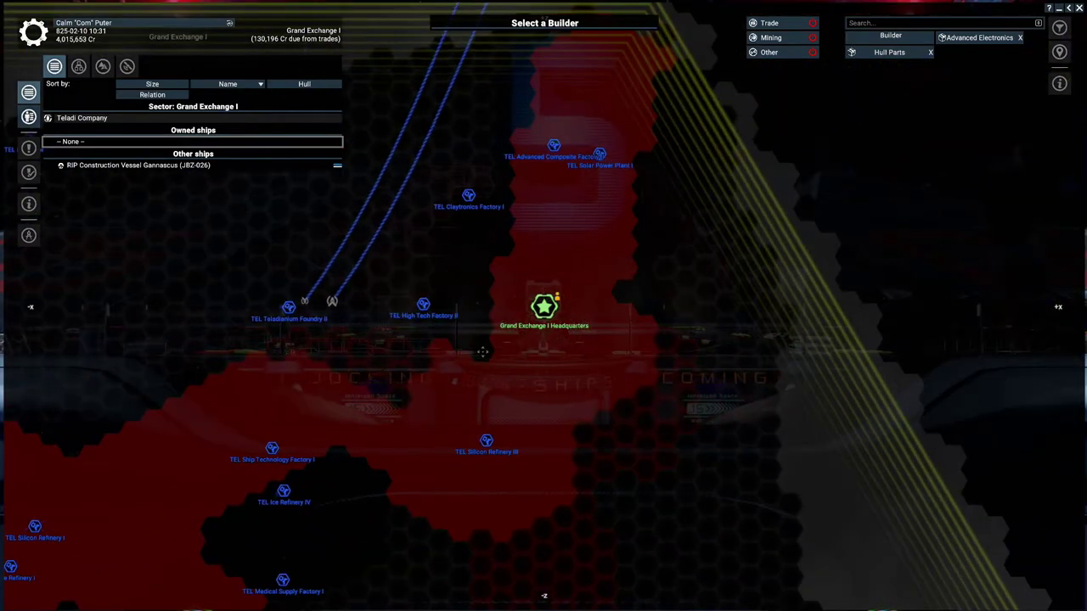
pyautogui.moveTo(504, 370)
pyautogui.mouseDown()
pyautogui.moveTo(772, 324)
pyautogui.moveTo(730, 378)
pyautogui.moveTo(749, 240)
pyautogui.mouseUp()
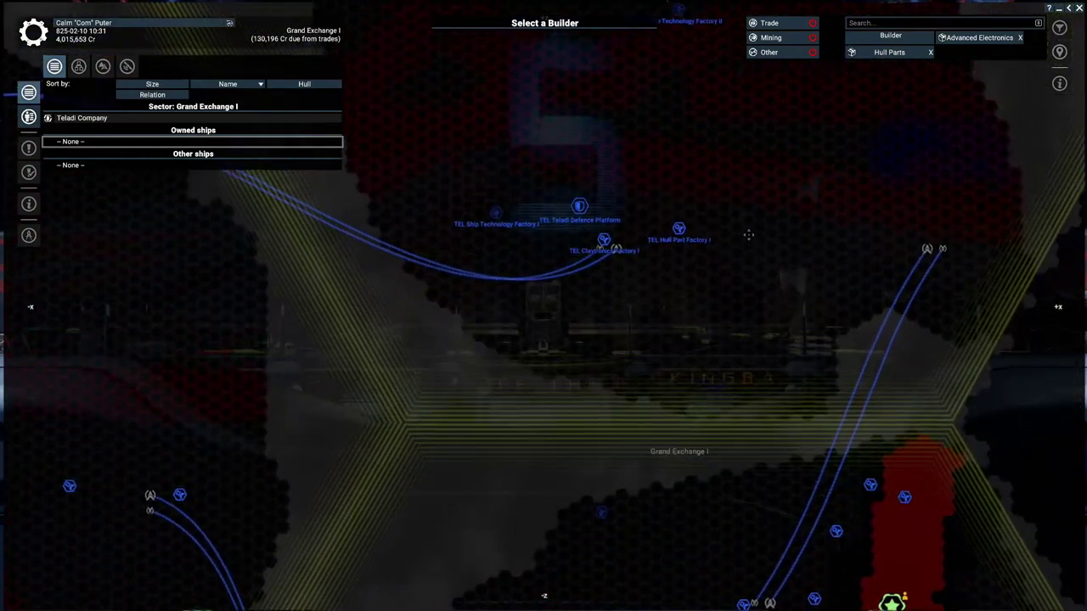
pyautogui.scroll(3, 751, 411)
pyautogui.moveTo(752, 411)
pyautogui.mouseDown()
pyautogui.moveTo(781, 315)
pyautogui.moveTo(751, 299)
pyautogui.moveTo(785, 217)
pyautogui.mouseUp()
pyautogui.scroll(-5, 751, 299)
pyautogui.scroll(5, 786, 217)
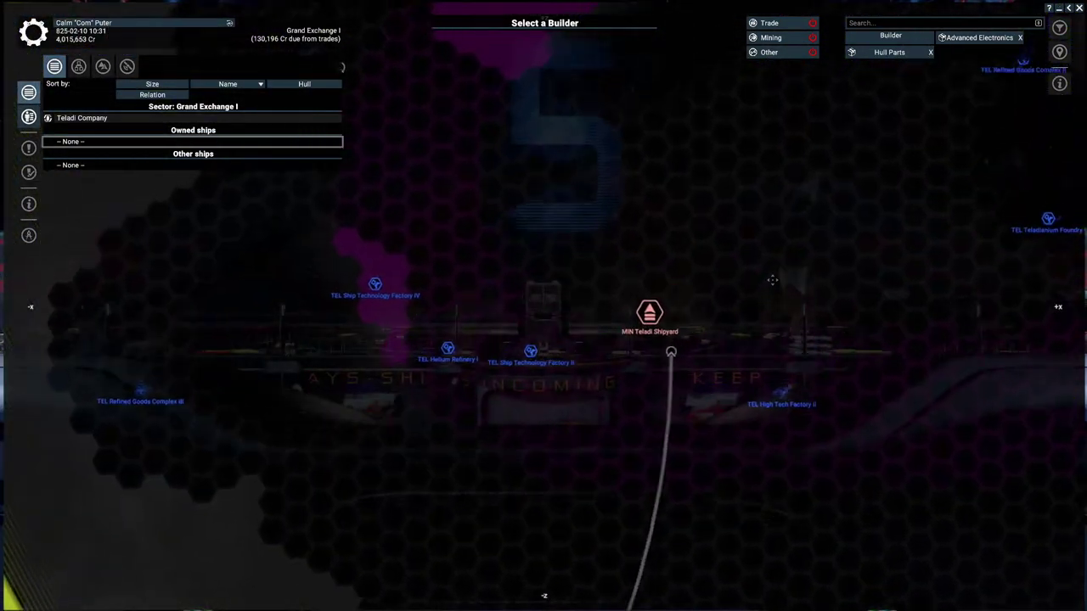
pyautogui.scroll(-3, 785, 282)
pyautogui.moveTo(785, 282)
pyautogui.mouseDown()
pyautogui.moveTo(656, 333)
pyautogui.moveTo(688, 418)
pyautogui.moveTo(696, 385)
pyautogui.moveTo(704, 396)
pyautogui.mouseUp()
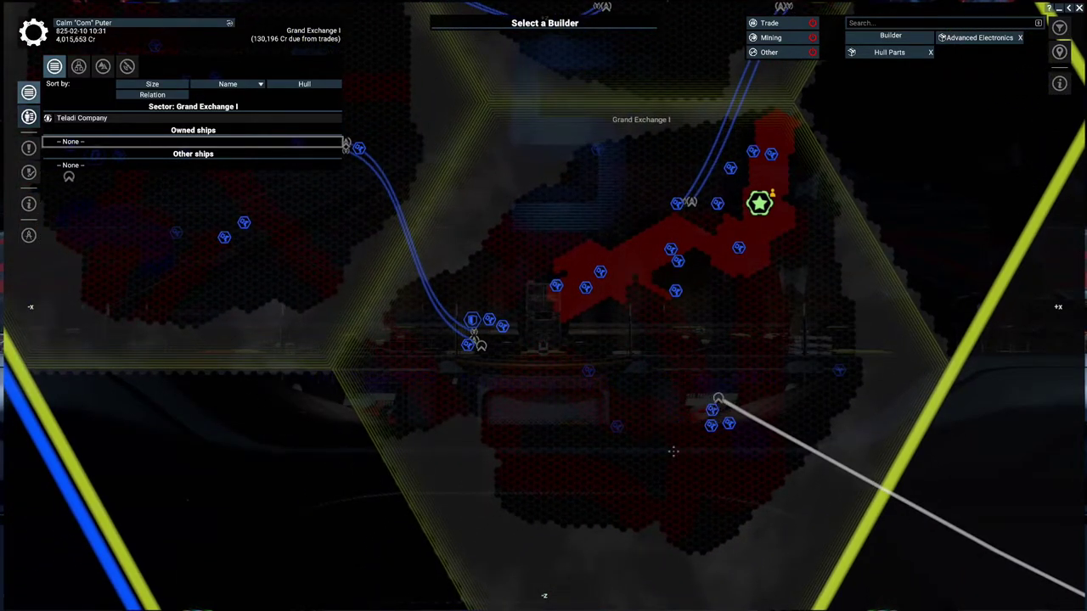
pyautogui.moveTo(678, 459)
pyautogui.mouseDown()
pyautogui.moveTo(546, 340)
pyautogui.moveTo(732, 436)
pyautogui.mouseUp()
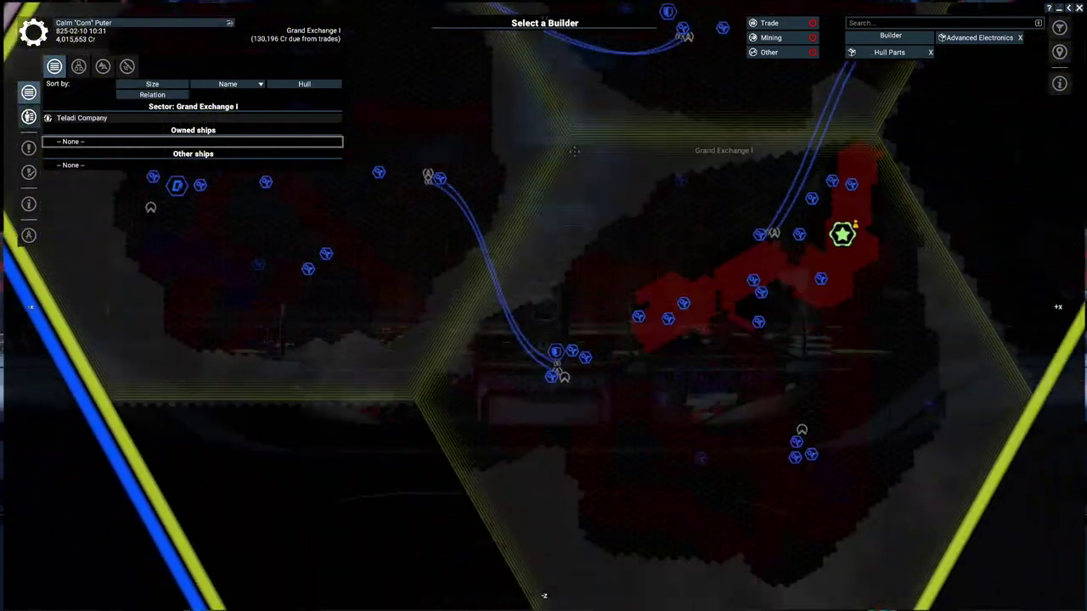
pyautogui.scroll(5, 567, 459)
pyautogui.moveTo(568, 460); pyautogui.dragTo(780, 215)
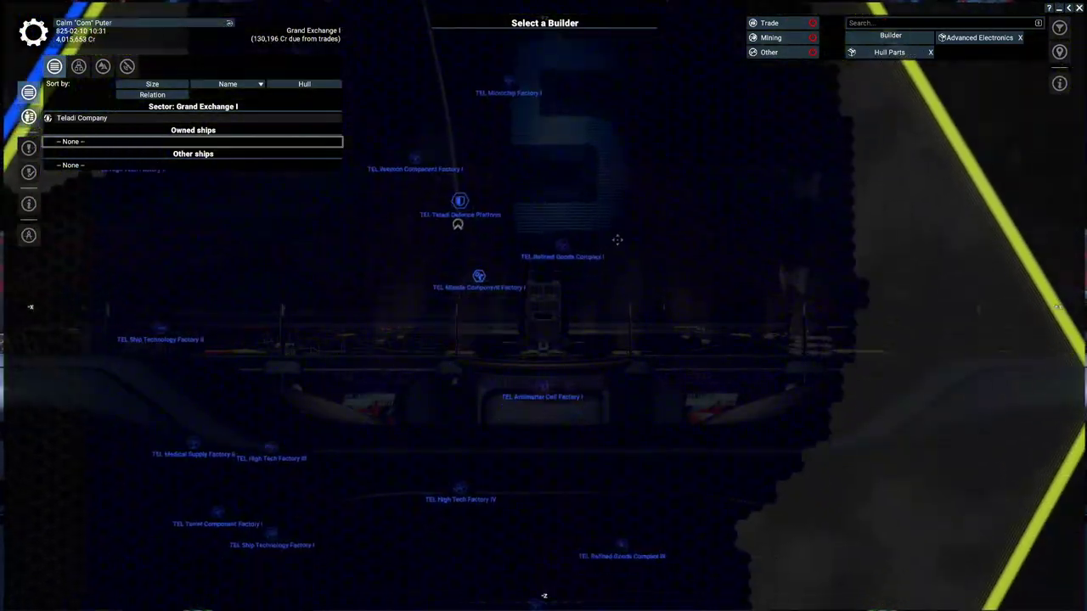
pyautogui.scroll(-3, 780, 215)
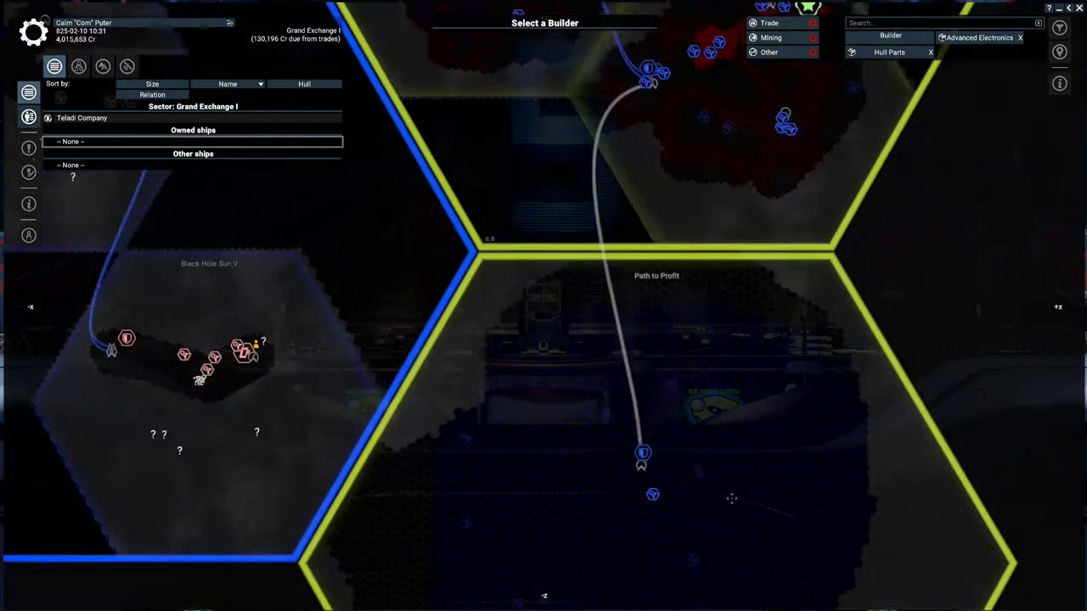
pyautogui.scroll(-2, 730, 475)
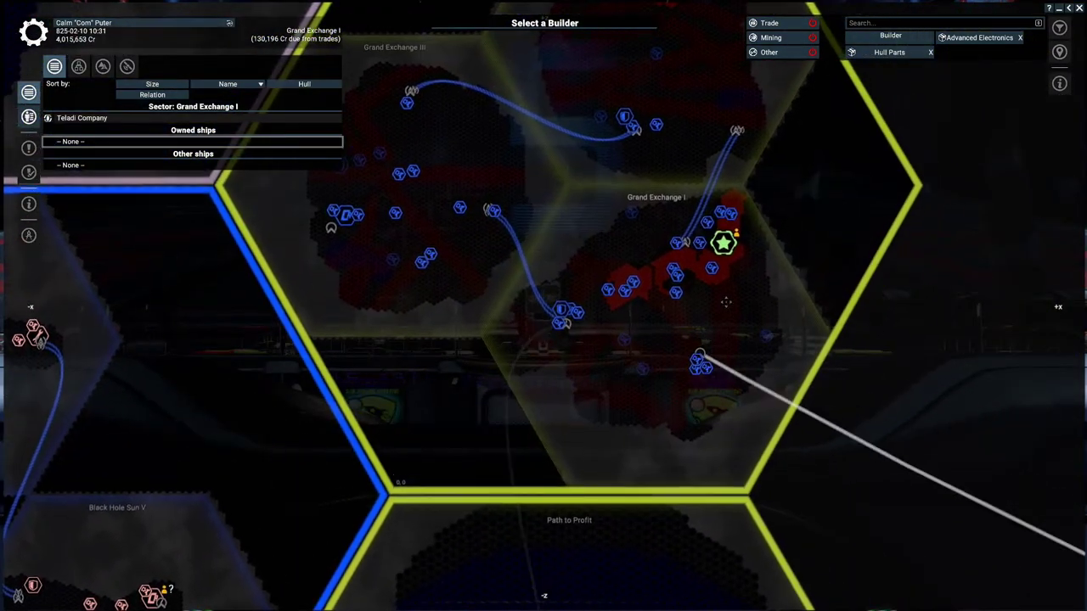
pyautogui.scroll(5, 694, 427)
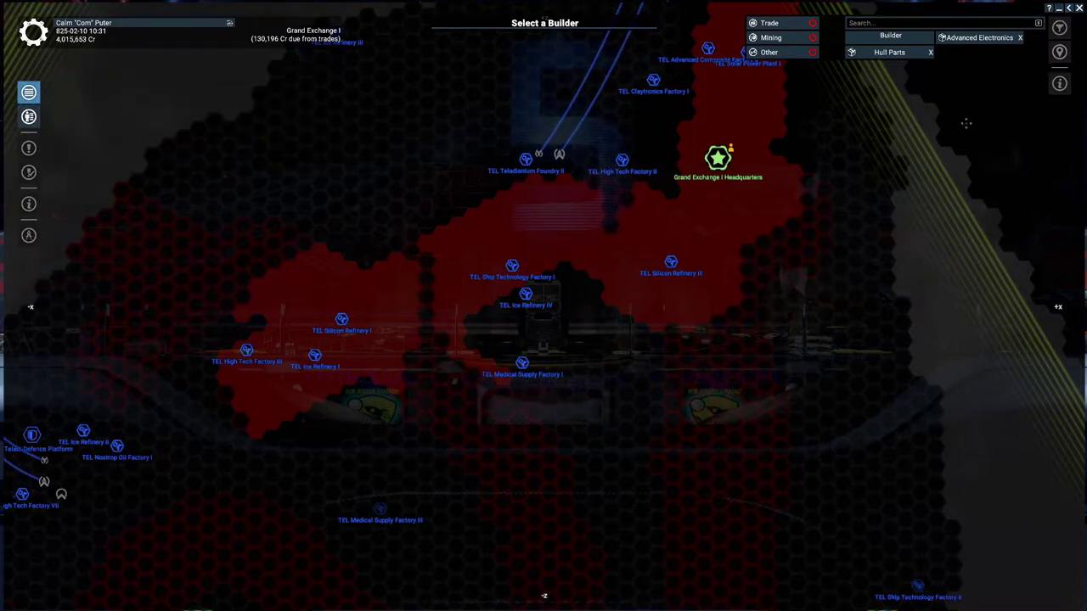
pyautogui.click(1069, 8)
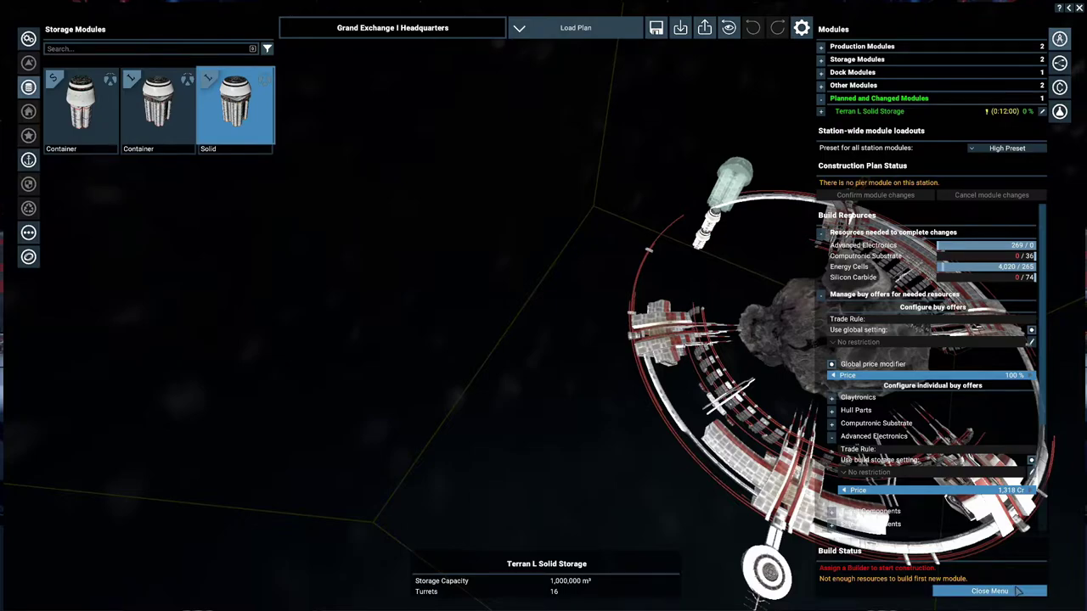
pyautogui.scroll(-5, 953, 479)
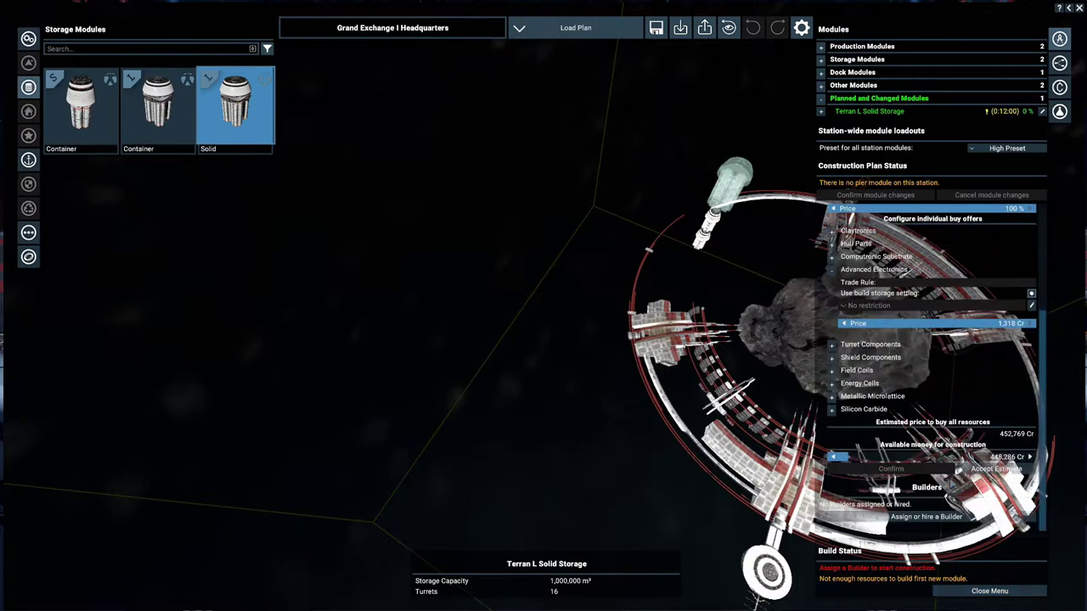
pyautogui.click(990, 591)
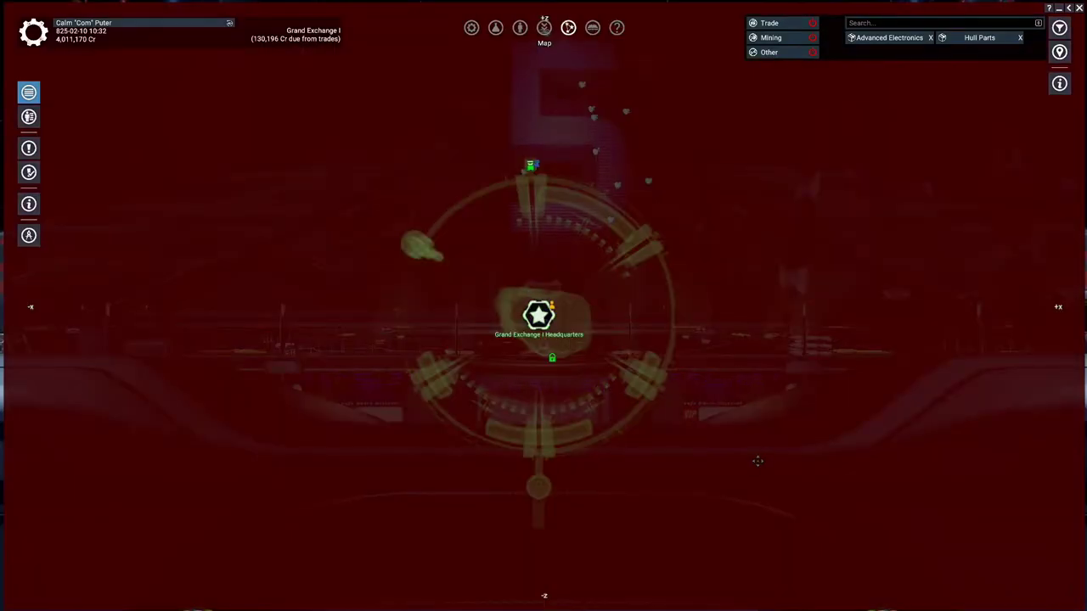
pyautogui.scroll(-5, 759, 462)
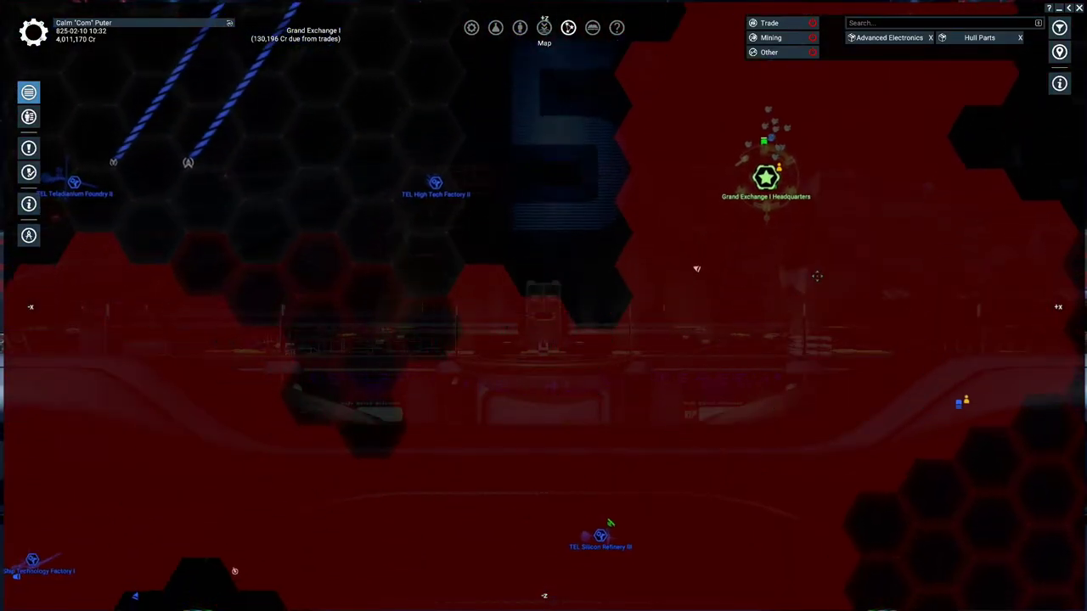
pyautogui.scroll(-3, 817, 276)
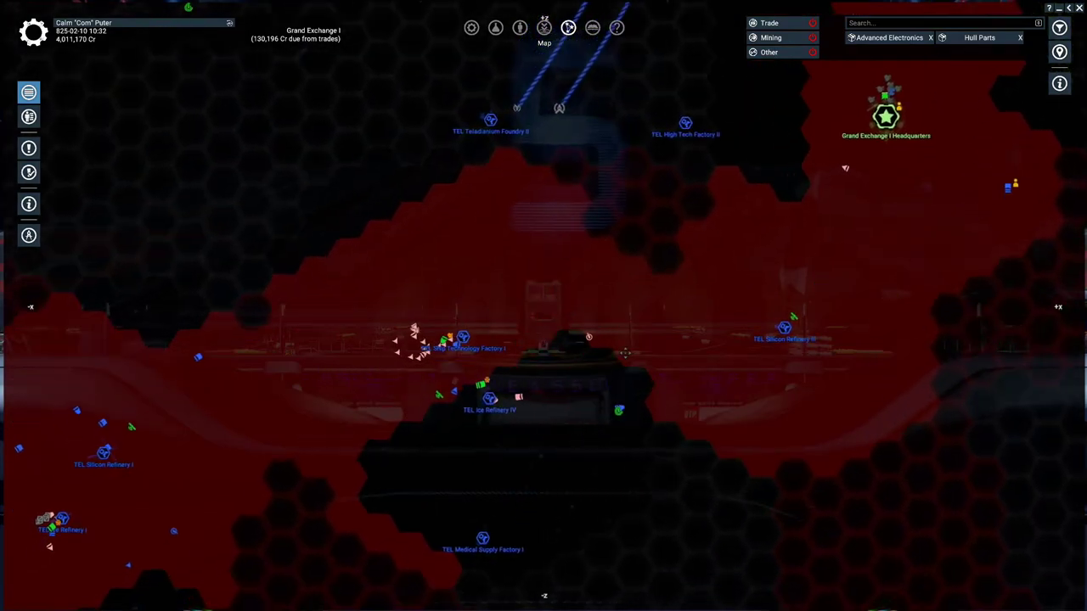
pyautogui.press('w')
pyautogui.press('a')
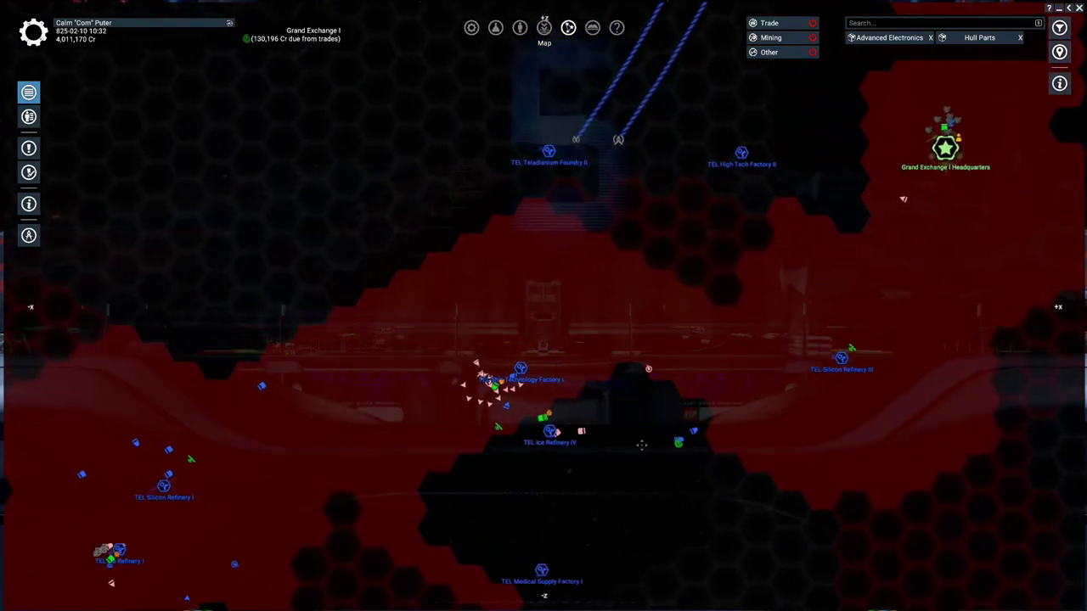
pyautogui.press('s')
pyautogui.press('a')
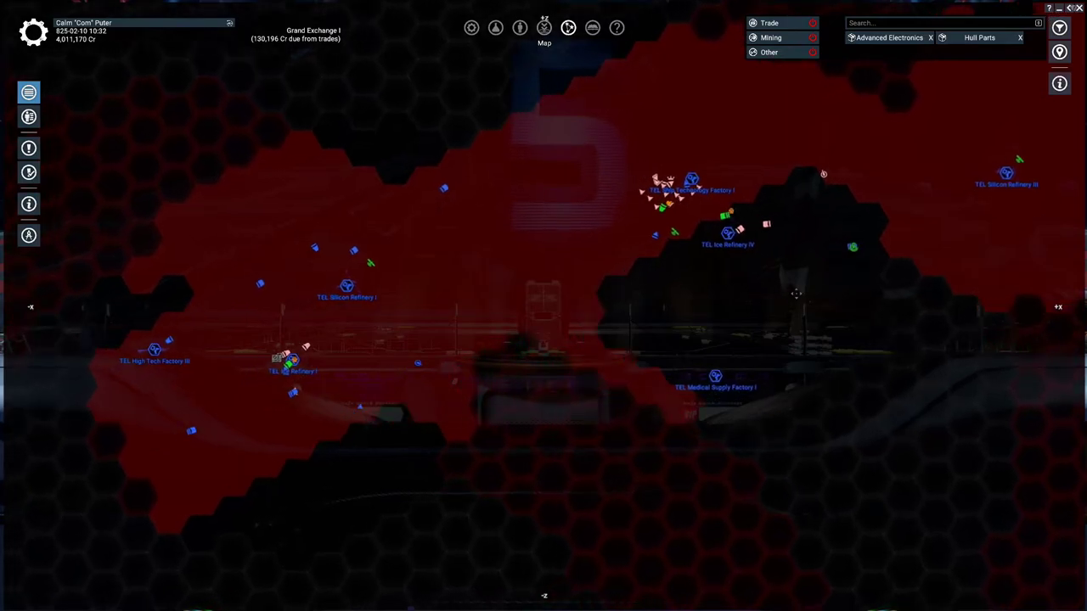
pyautogui.scroll(5, 797, 293)
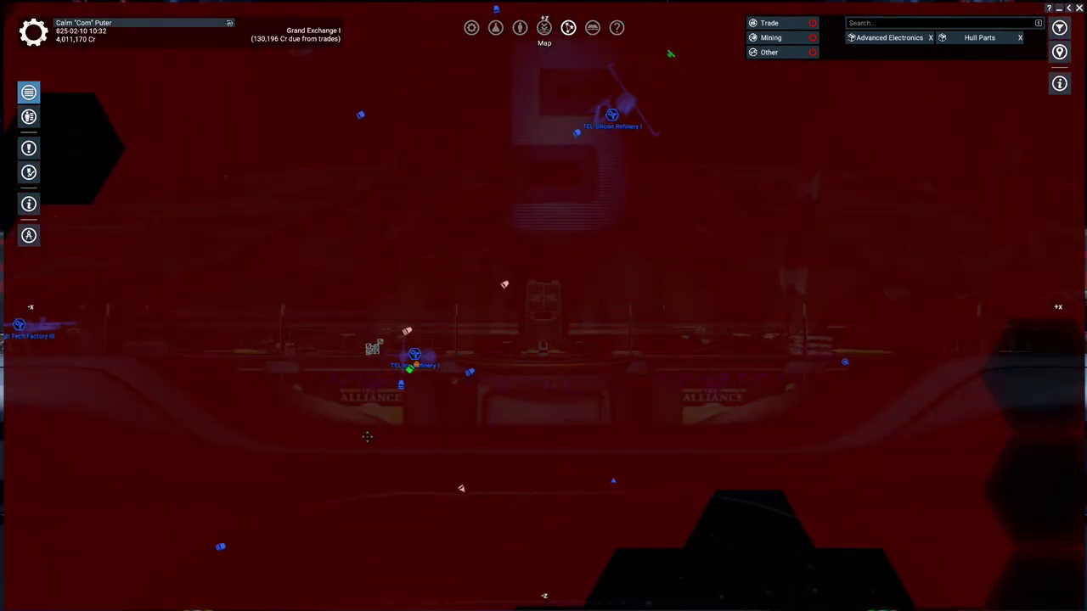
pyautogui.scroll(-5, 366, 436)
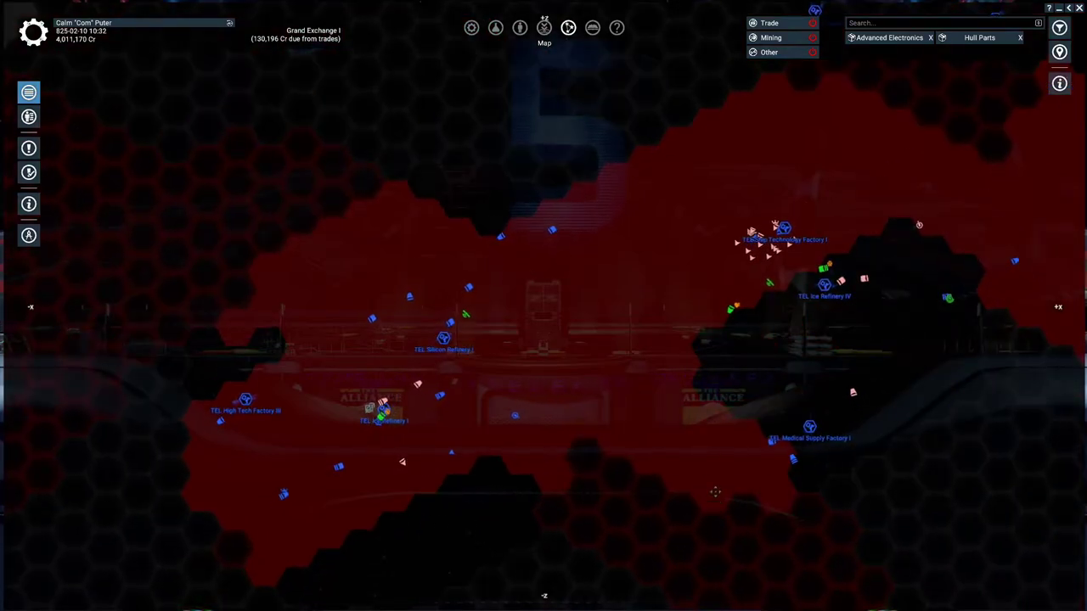
pyautogui.moveTo(713, 489); pyautogui.dragTo(471, 489)
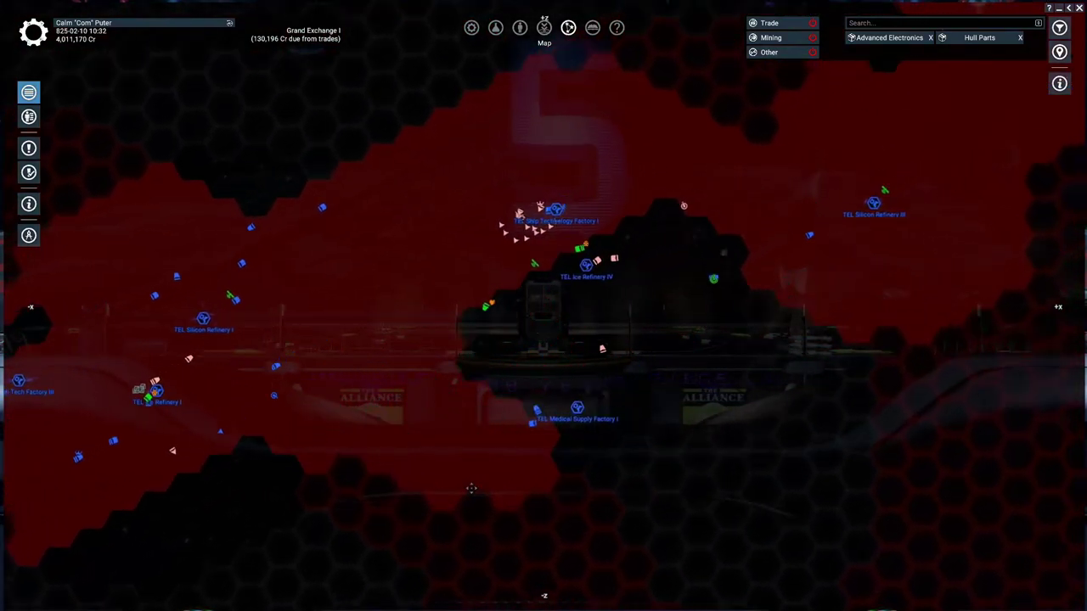
pyautogui.moveTo(693, 336); pyautogui.dragTo(615, 466)
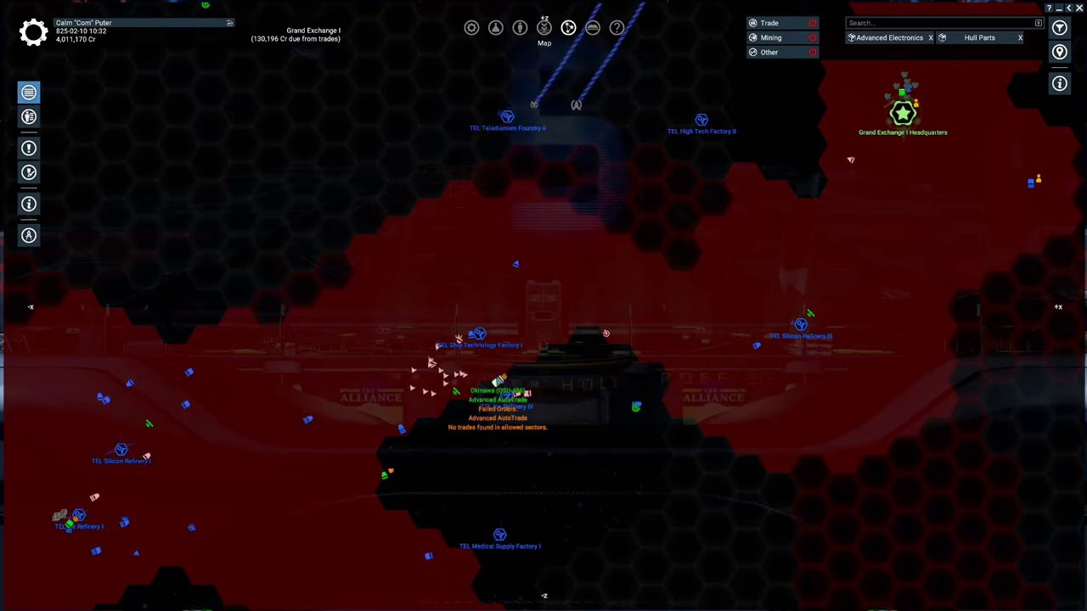
pyautogui.scroll(-5, 642, 240)
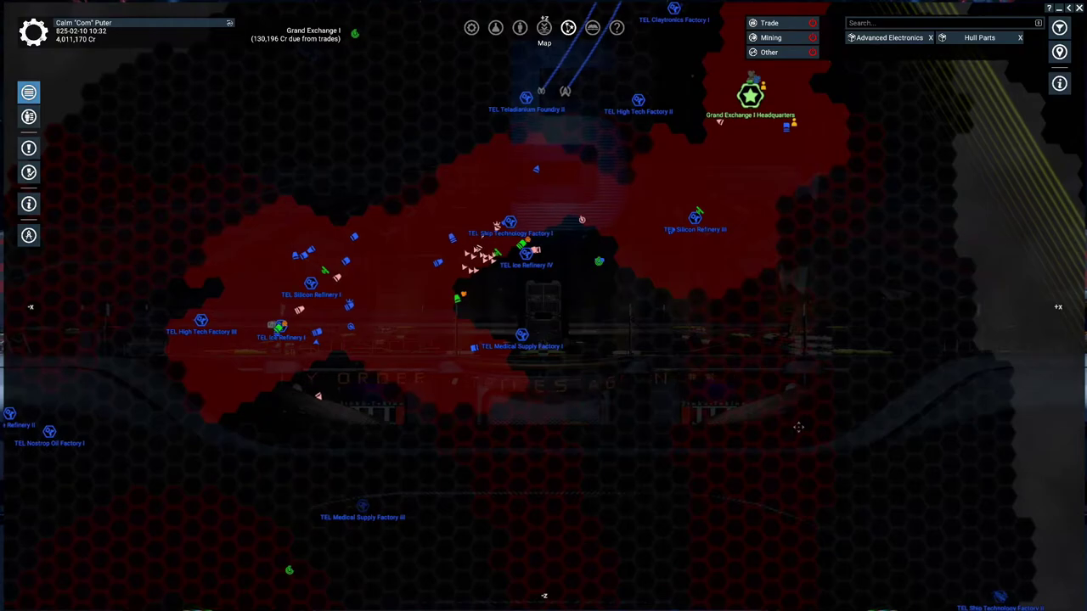
pyautogui.scroll(3, 747, 410)
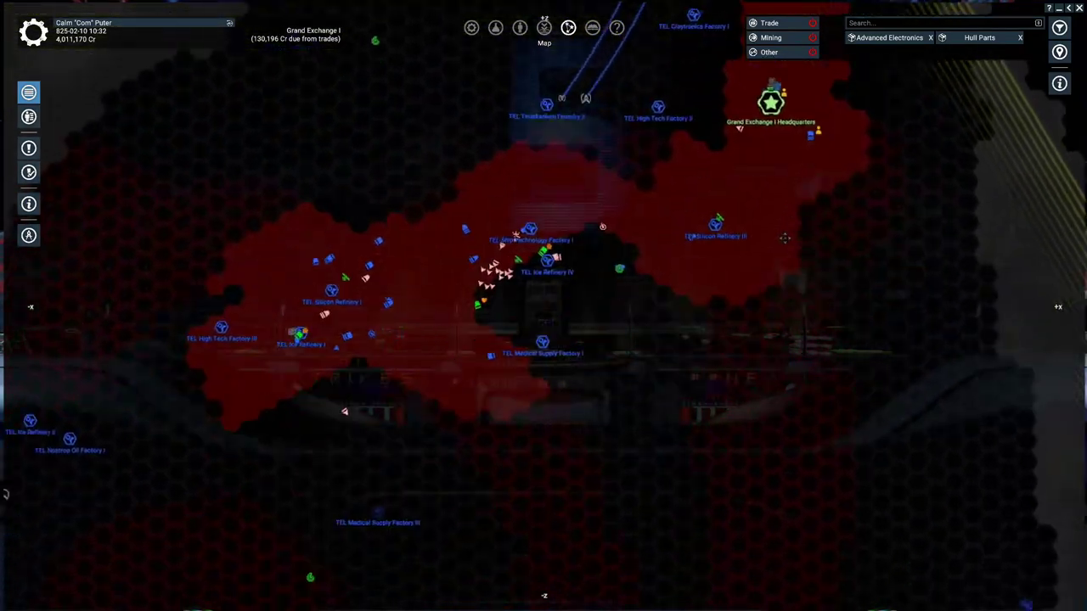
pyautogui.moveTo(714, 416)
pyautogui.mouseDown()
pyautogui.moveTo(697, 194)
pyautogui.moveTo(672, 261)
pyautogui.mouseUp()
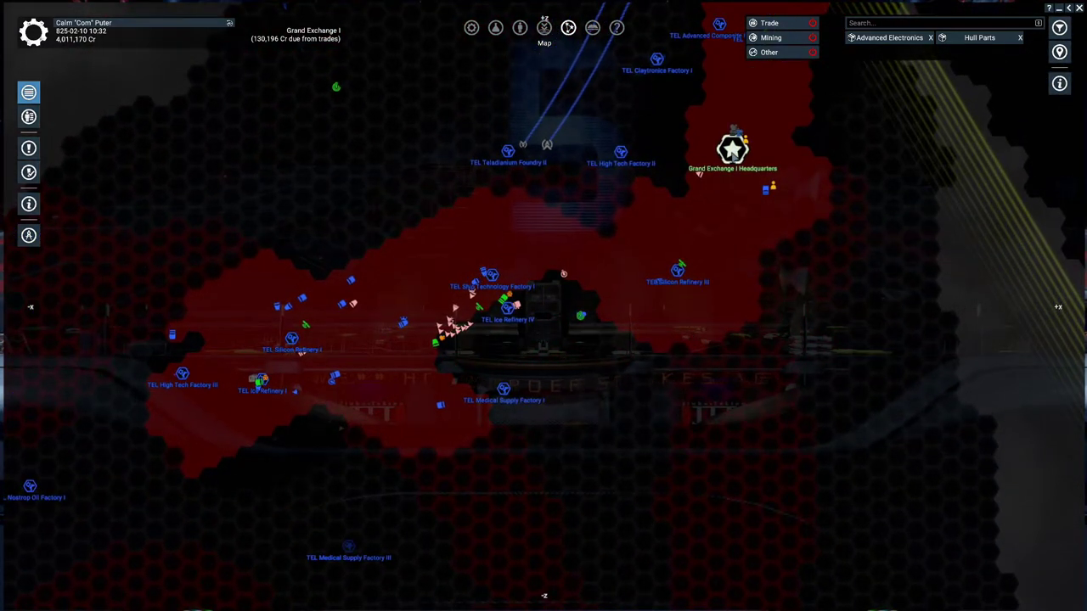
pyautogui.scroll(5, 698, 173)
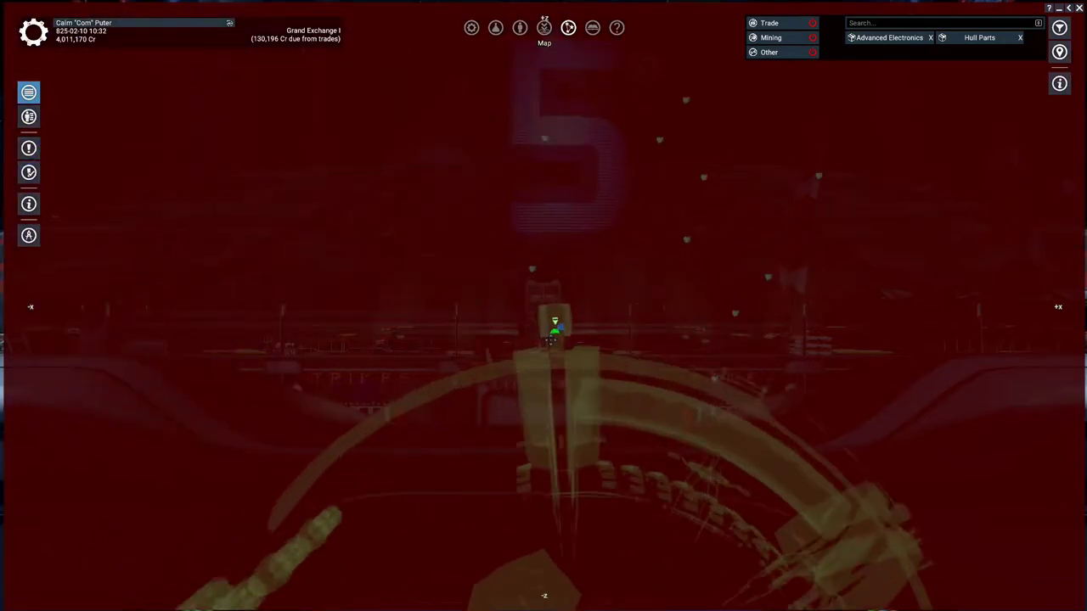
pyautogui.scroll(3, 543, 340)
# Check the Velvet Thunder's information and loadout pages, then teleport aboard it
pyautogui.click(556, 320)
pyautogui.rightClick(553, 317)
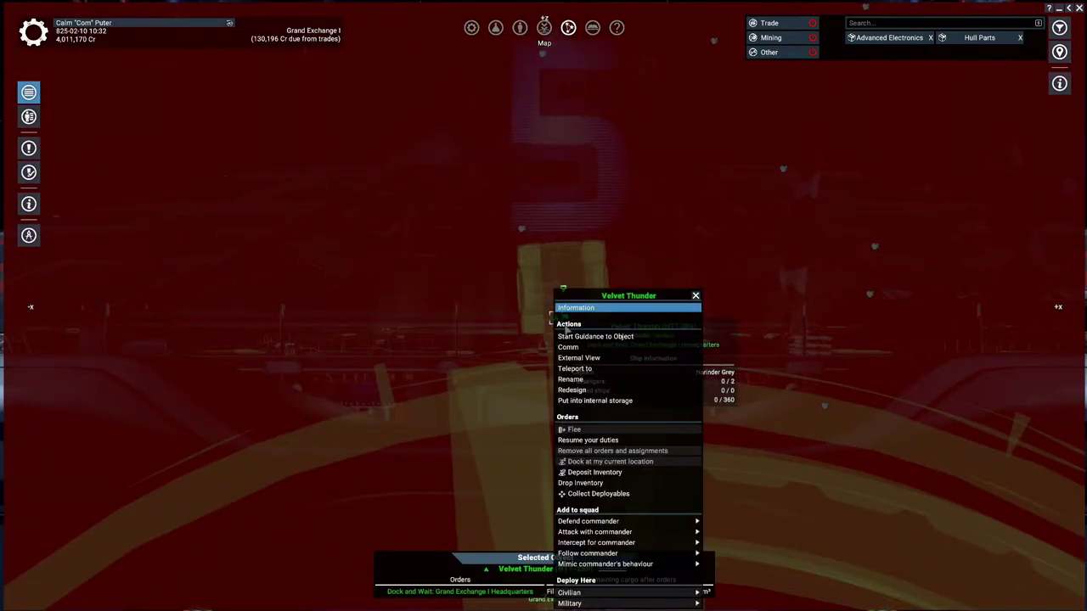
pyautogui.click(574, 309)
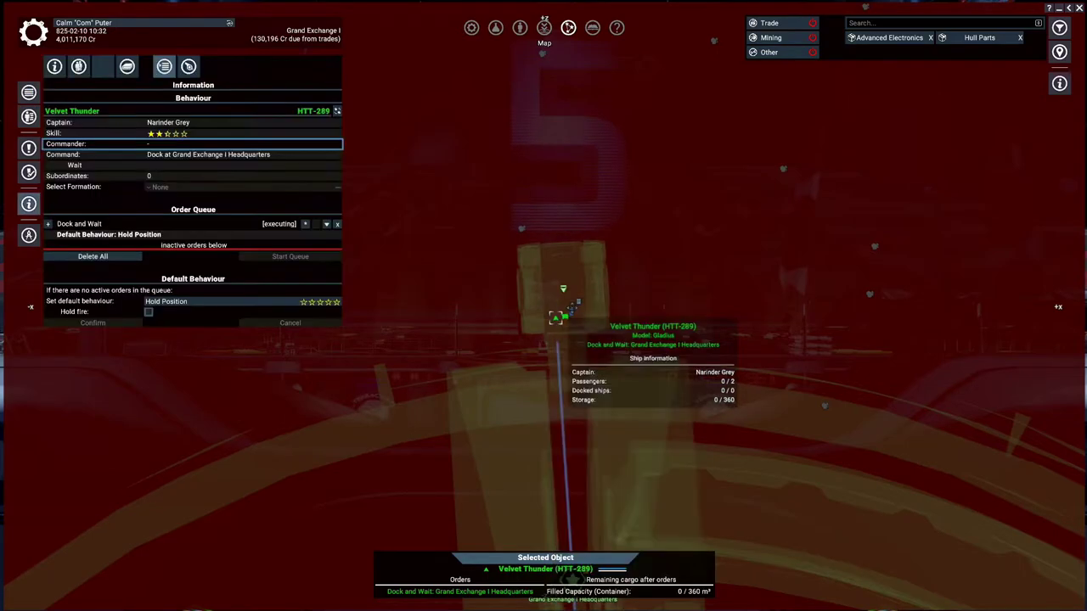
pyautogui.click(78, 66)
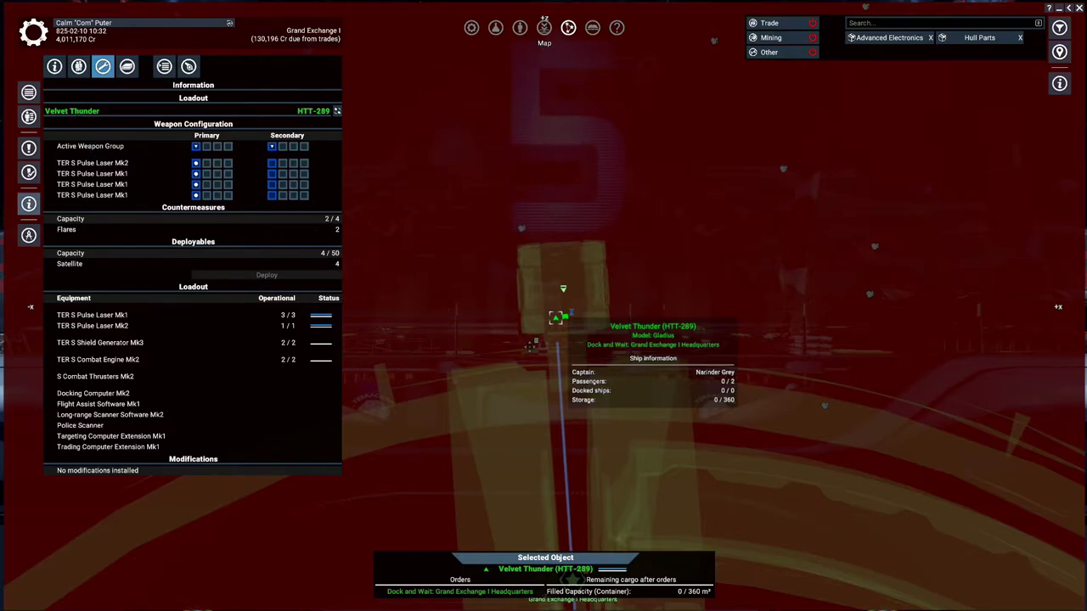
pyautogui.rightClick(559, 320)
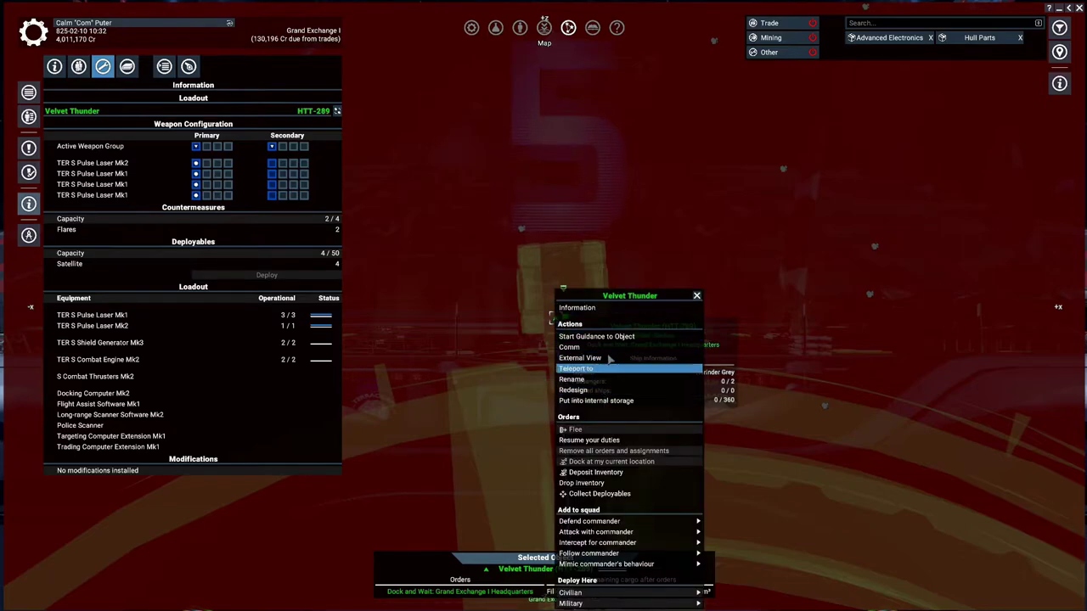
pyautogui.click(613, 376)
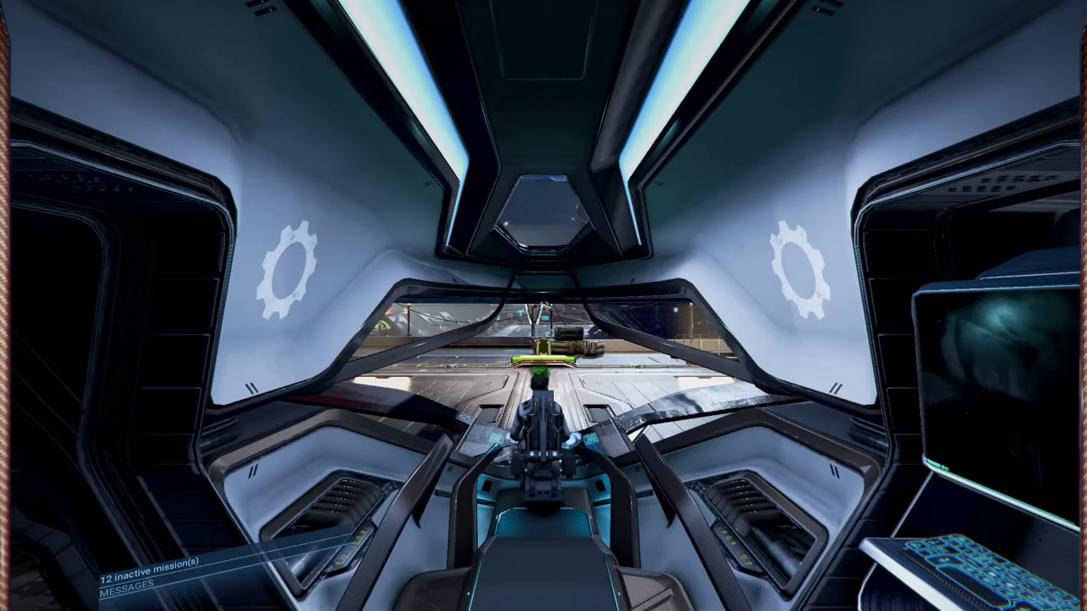
# Sit at the Velvet Thunder's controls, undock from the headquarters and fly out
pyautogui.press('w')
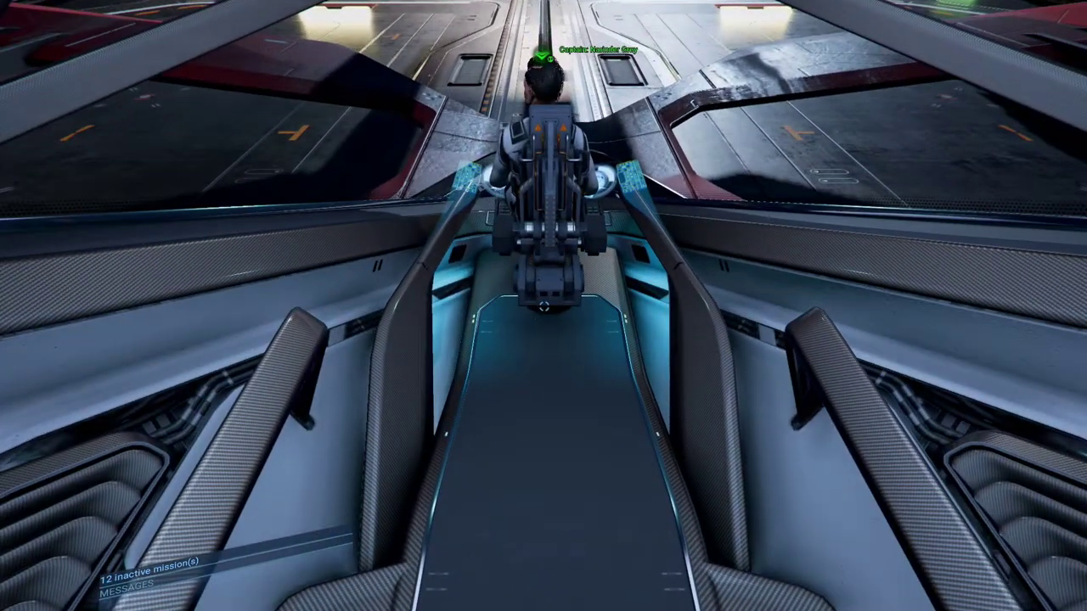
pyautogui.press('w')
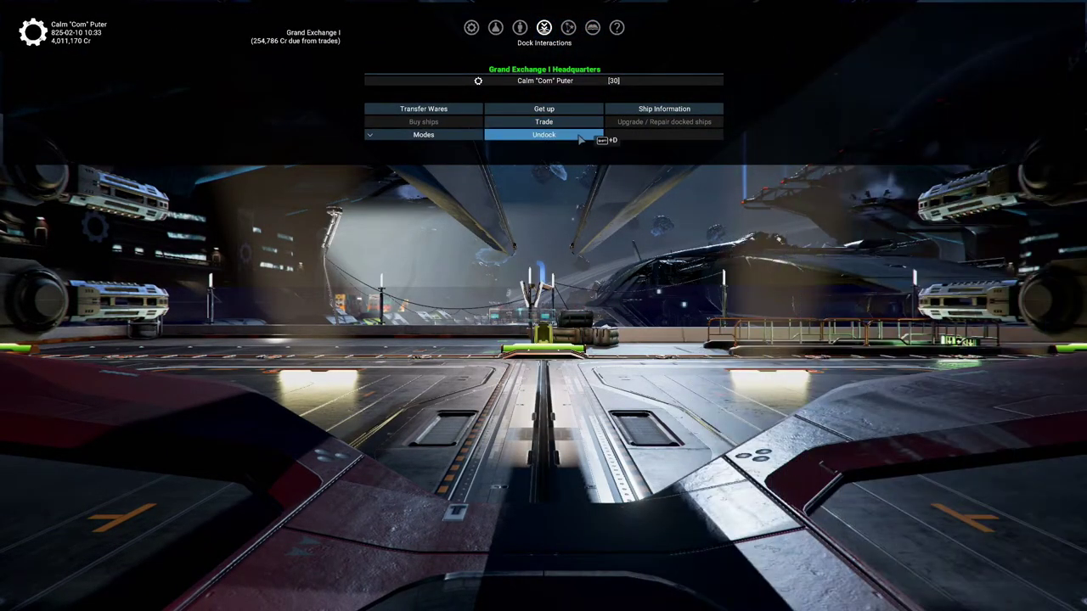
pyautogui.click(581, 139)
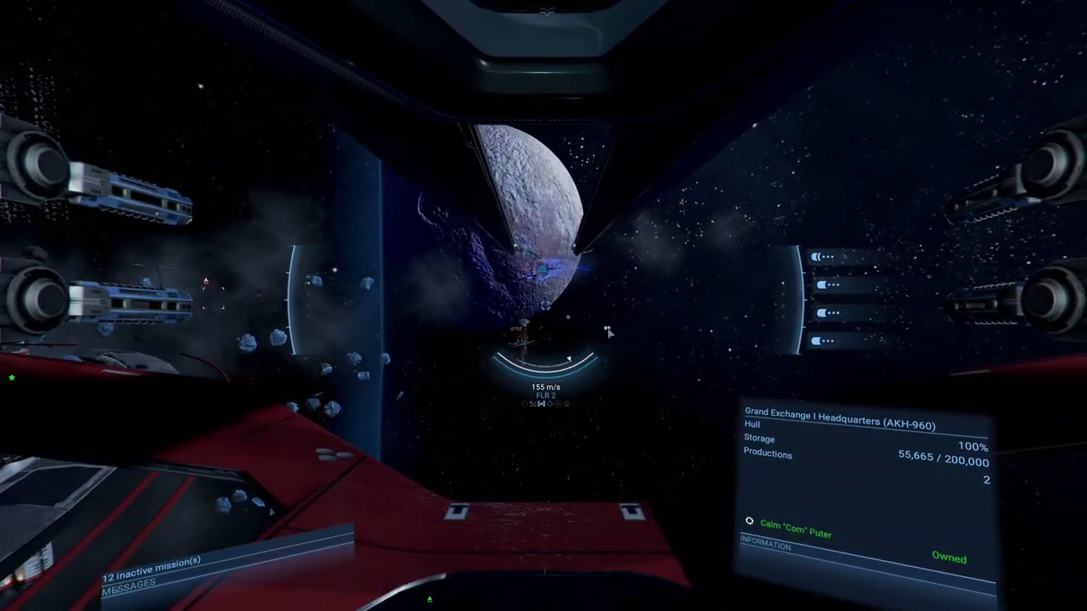
pyautogui.press('.')
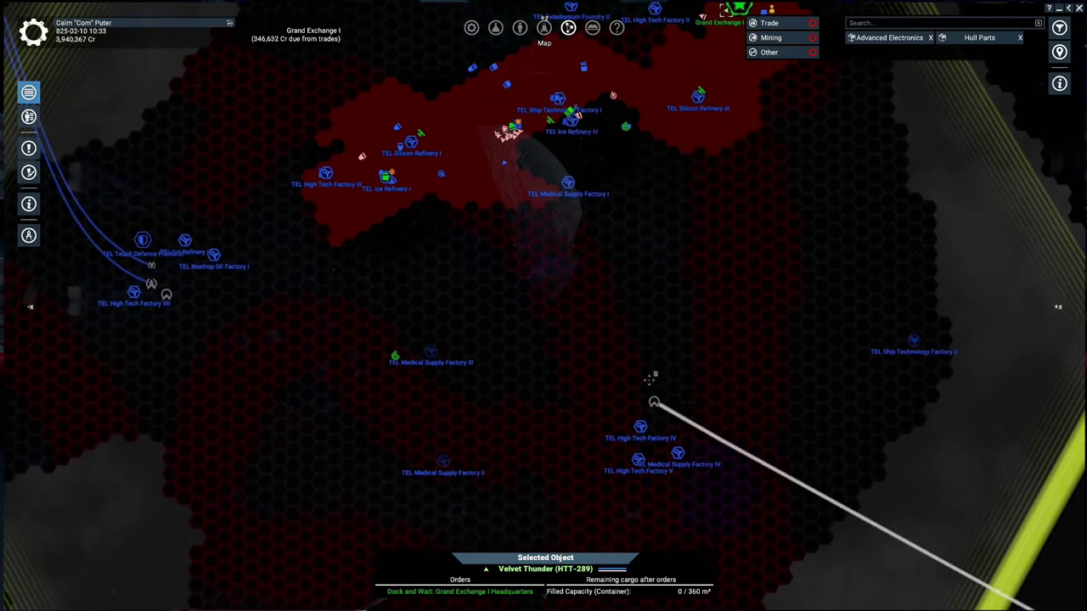
# Set guidance to Grand Exchange I Headquarters, then pan the map to Delilah's Swansong
pyautogui.click(679, 406)
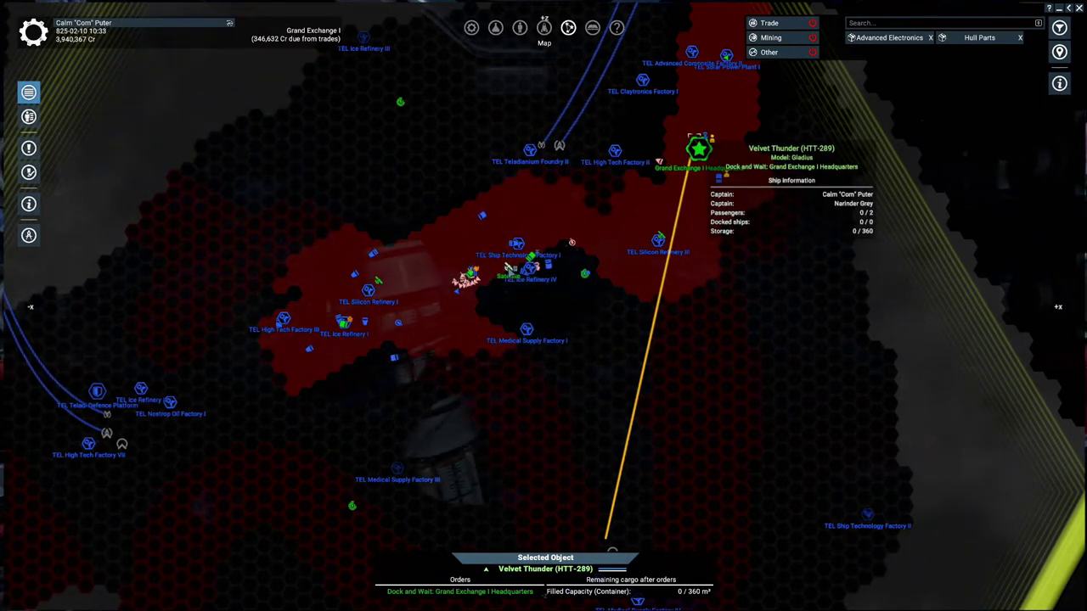
pyautogui.scroll(3, 614, 244)
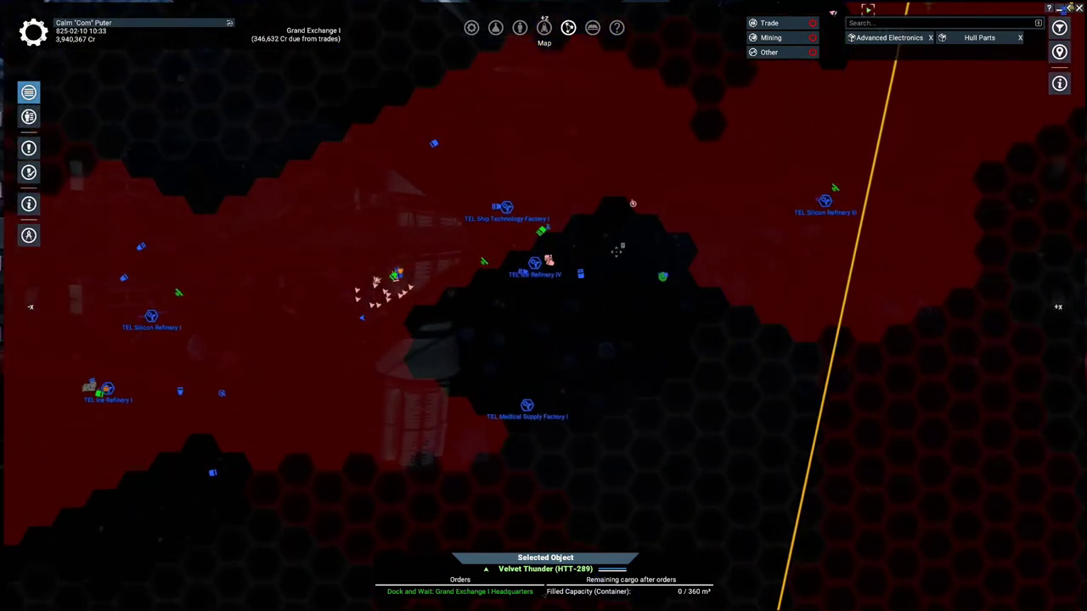
pyautogui.moveTo(638, 108); pyautogui.dragTo(648, 331)
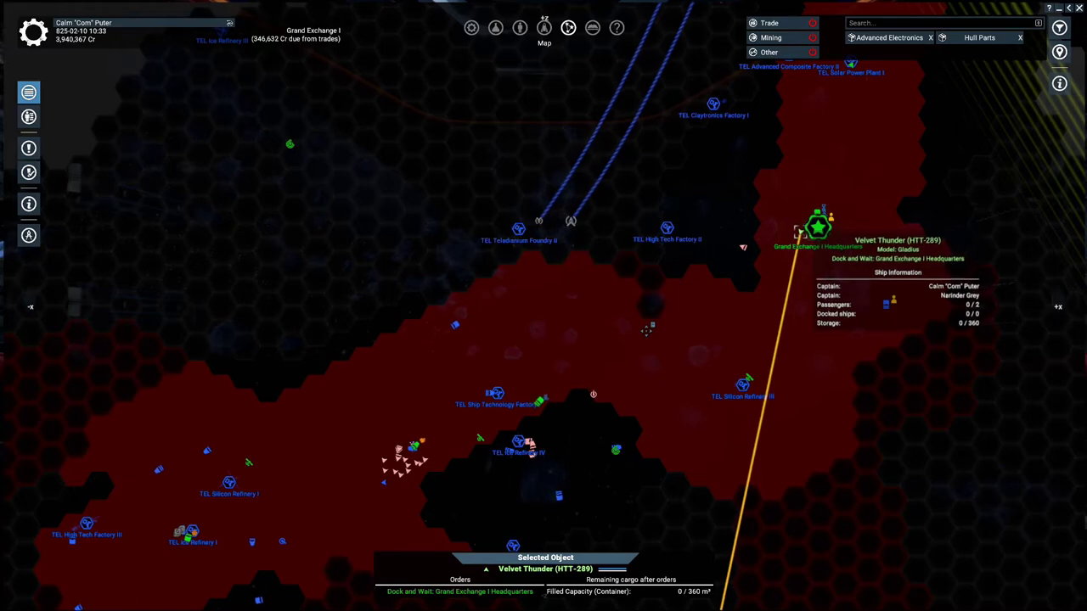
pyautogui.scroll(-5, 647, 336)
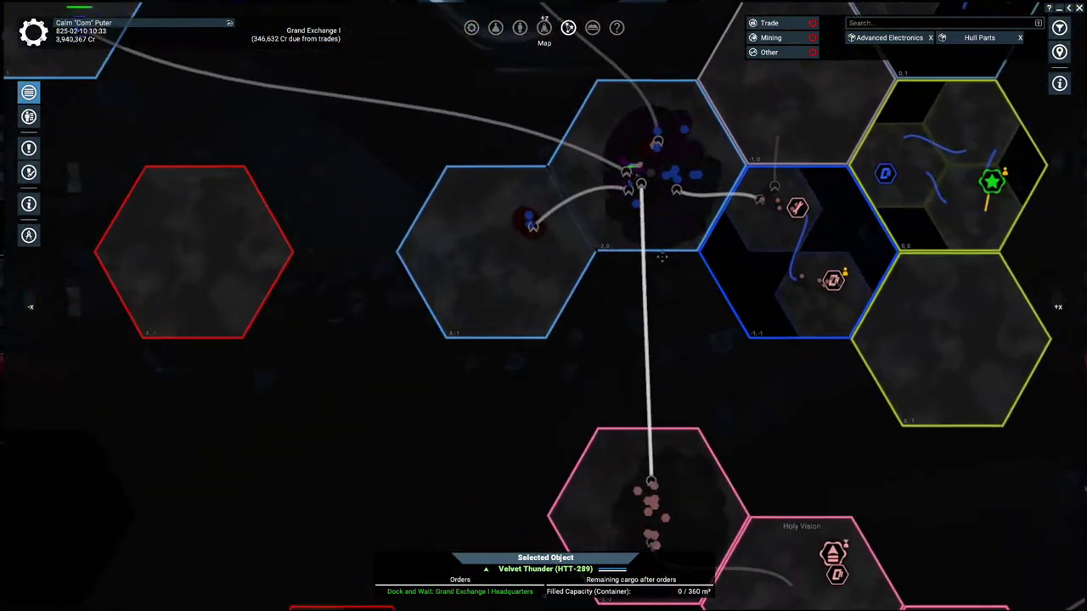
pyautogui.scroll(2, 661, 256)
pyautogui.scroll(2, 628, 221)
pyautogui.scroll(3, 594, 187)
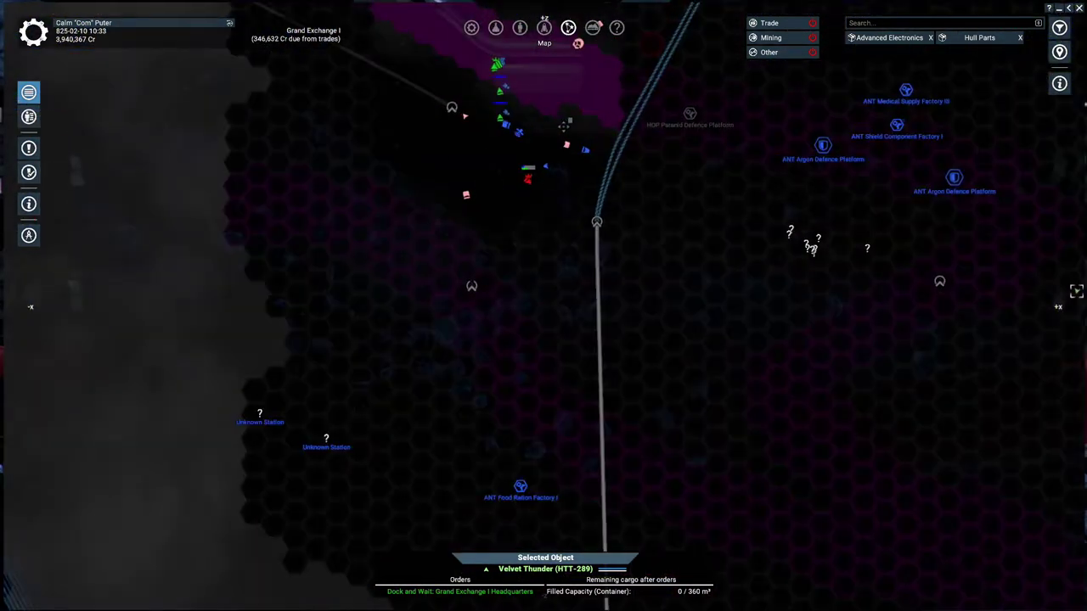
pyautogui.scroll(2, 559, 153)
pyautogui.scroll(2, 543, 204)
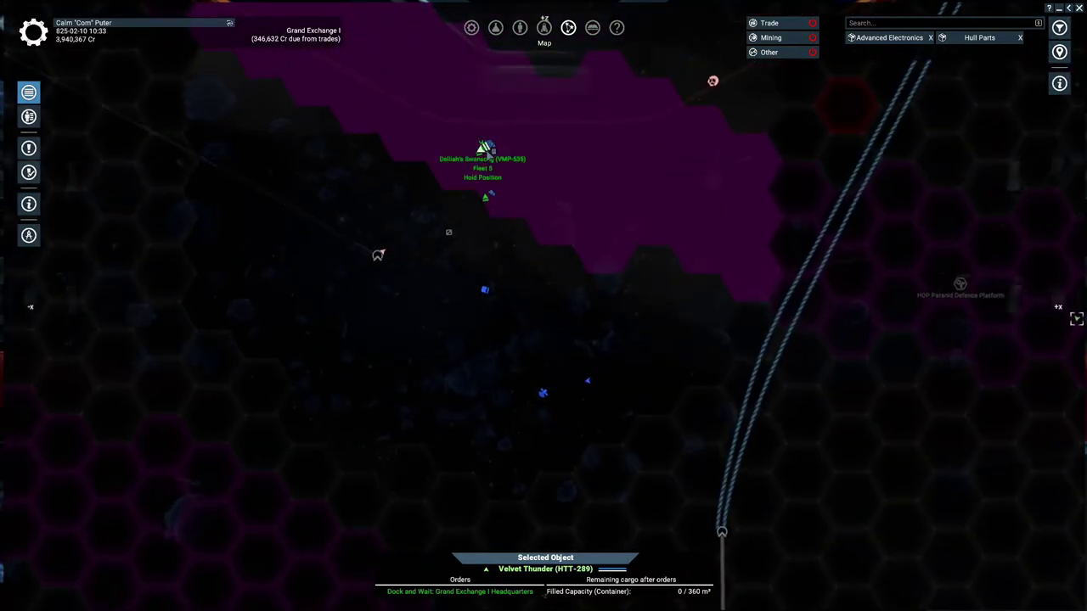
# Select Delilah's Swansong and give it the 'Attack targets in range' order
pyautogui.click(484, 151)
pyautogui.scroll(3, 509, 187)
pyautogui.scroll(2, 543, 229)
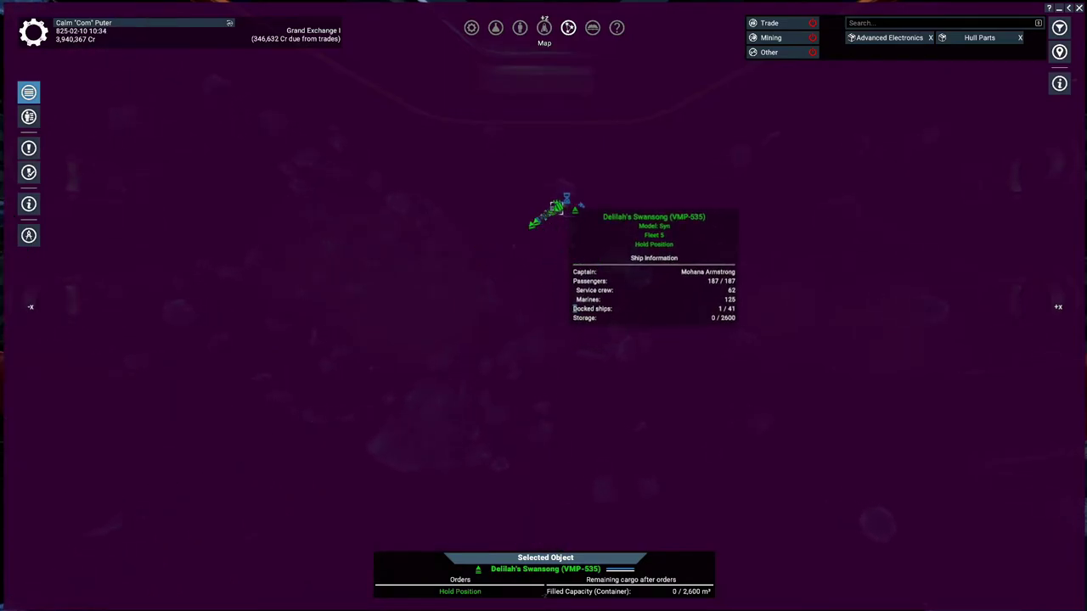
pyautogui.moveTo(560, 268); pyautogui.dragTo(564, 286)
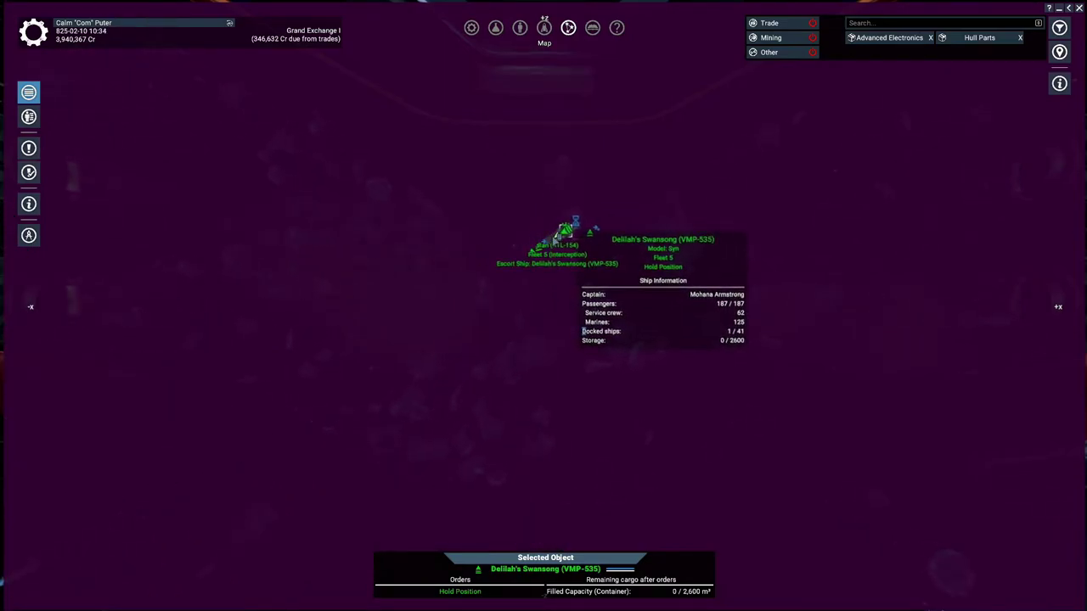
pyautogui.scroll(-5, 581, 457)
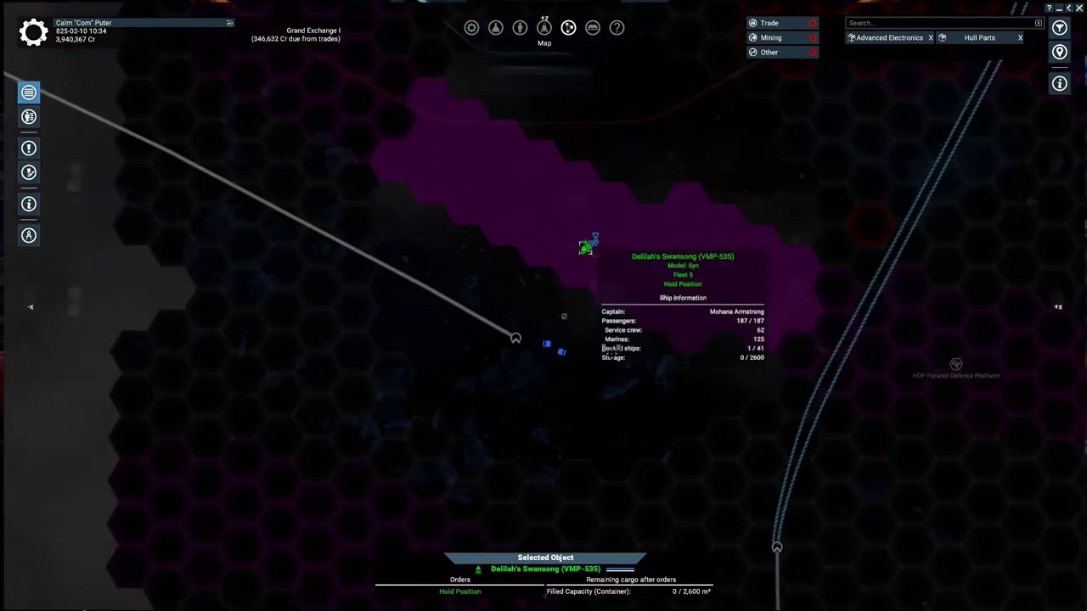
pyautogui.moveTo(564, 316); pyautogui.dragTo(543, 204)
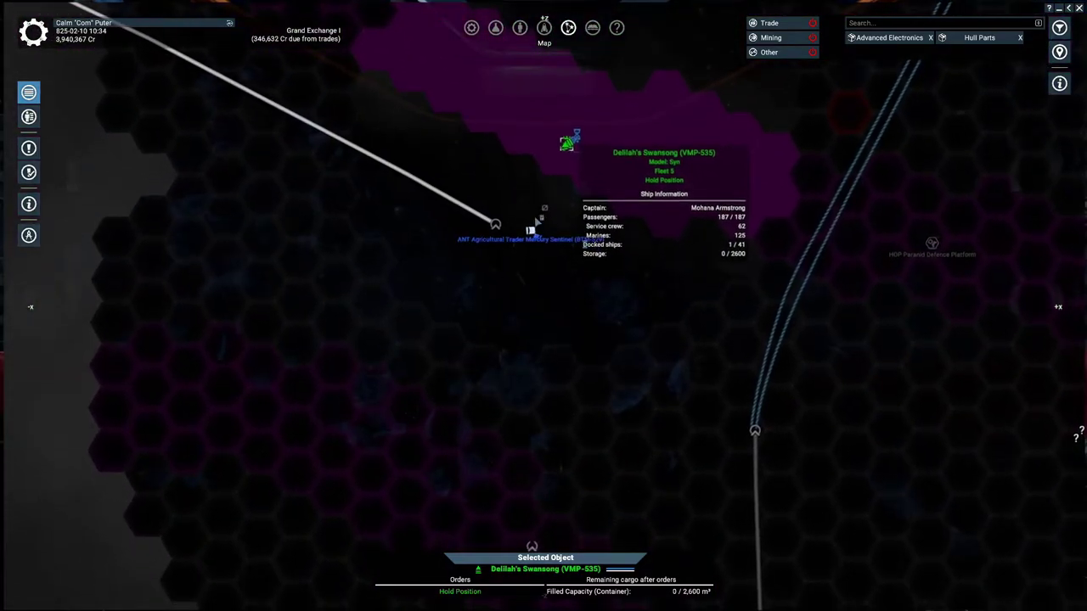
pyautogui.scroll(-5, 546, 206)
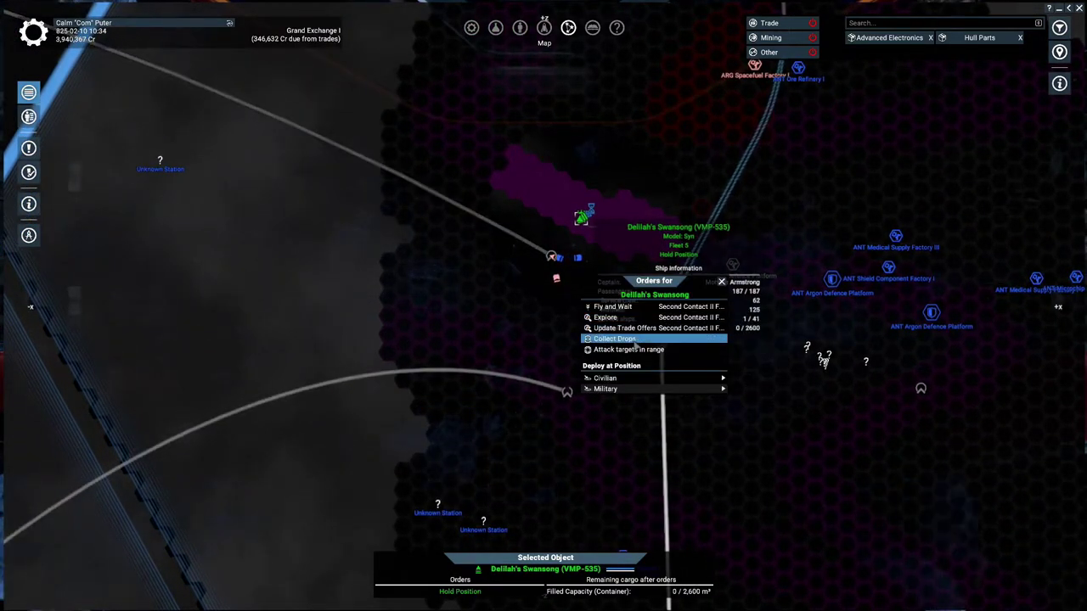
pyautogui.click(635, 350)
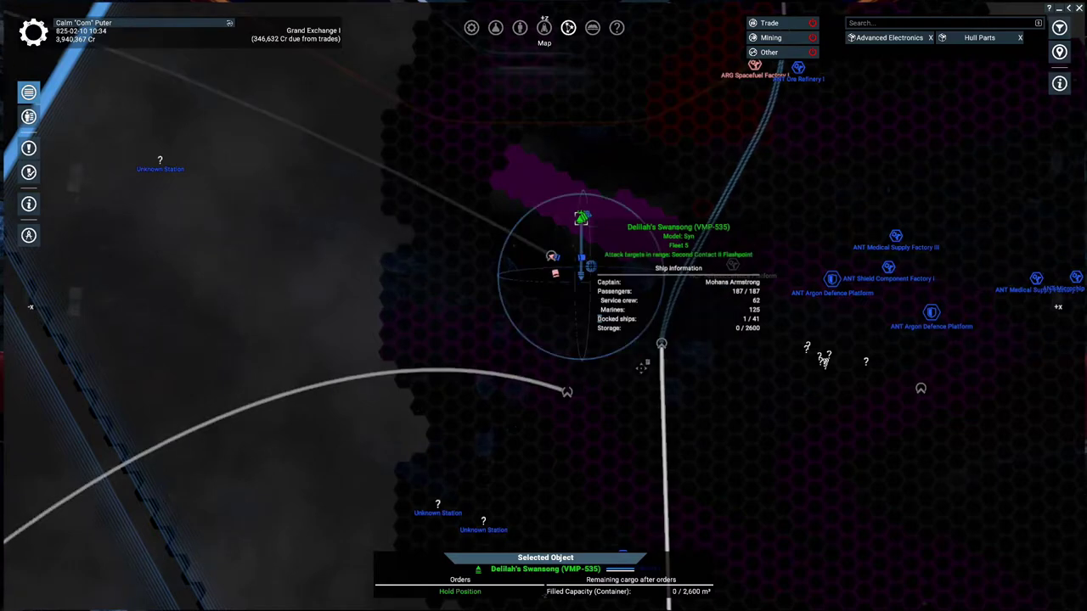
pyautogui.press('s')
pyautogui.press('d')
pyautogui.press('s')
pyautogui.press('d')
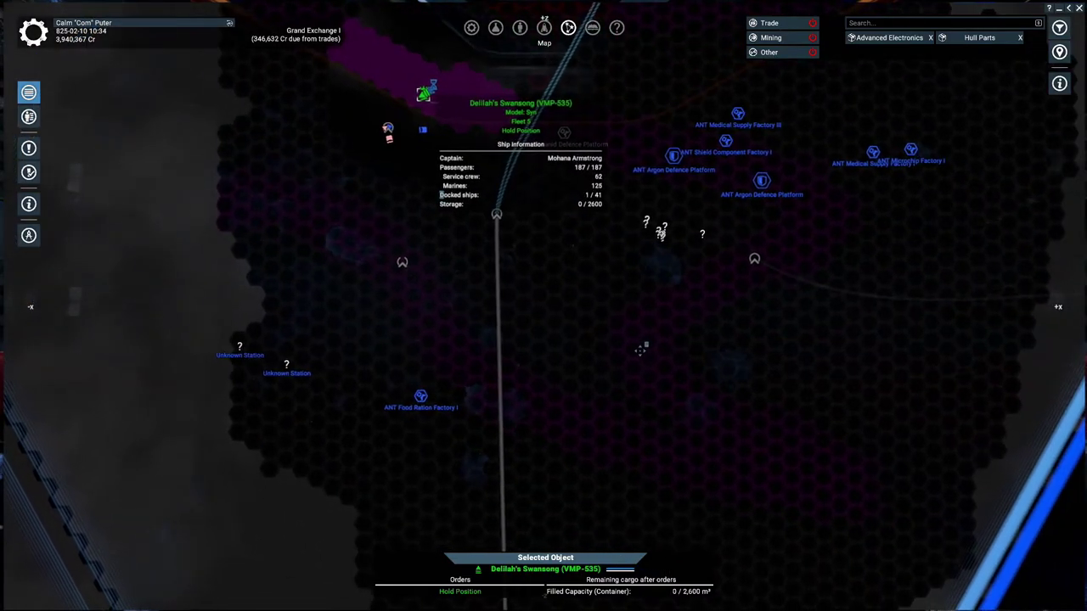
pyautogui.moveTo(579, 280)
pyautogui.mouseDown()
pyautogui.moveTo(603, 404)
pyautogui.moveTo(601, 388)
pyautogui.mouseUp()
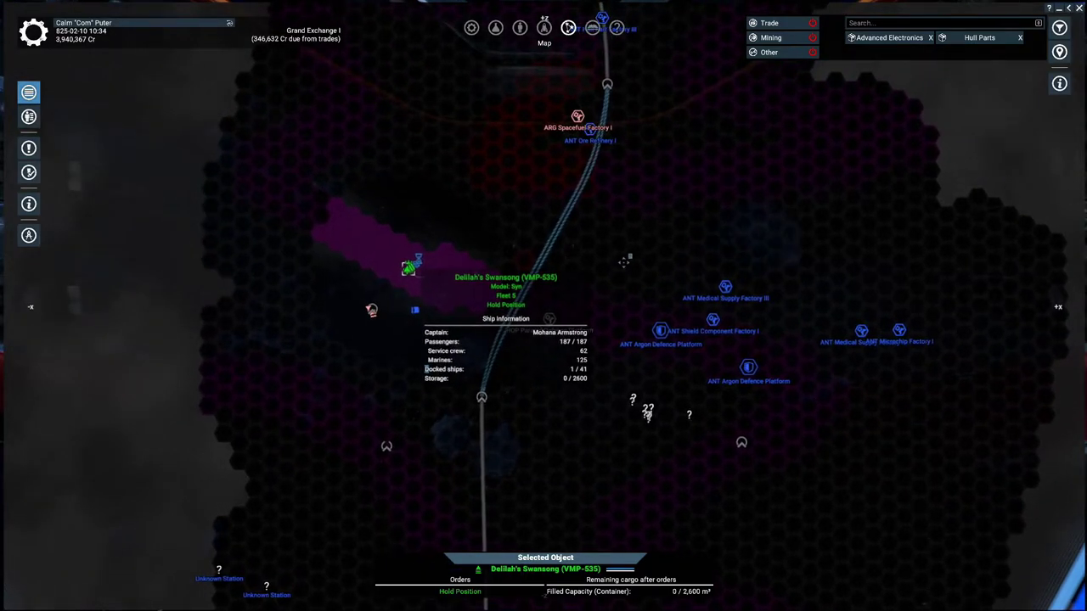
pyautogui.scroll(-5, 628, 255)
# Pan the map to Grand Exchange and select the Katana (WKU-086) escort
pyautogui.press('d')
pyautogui.press('s')
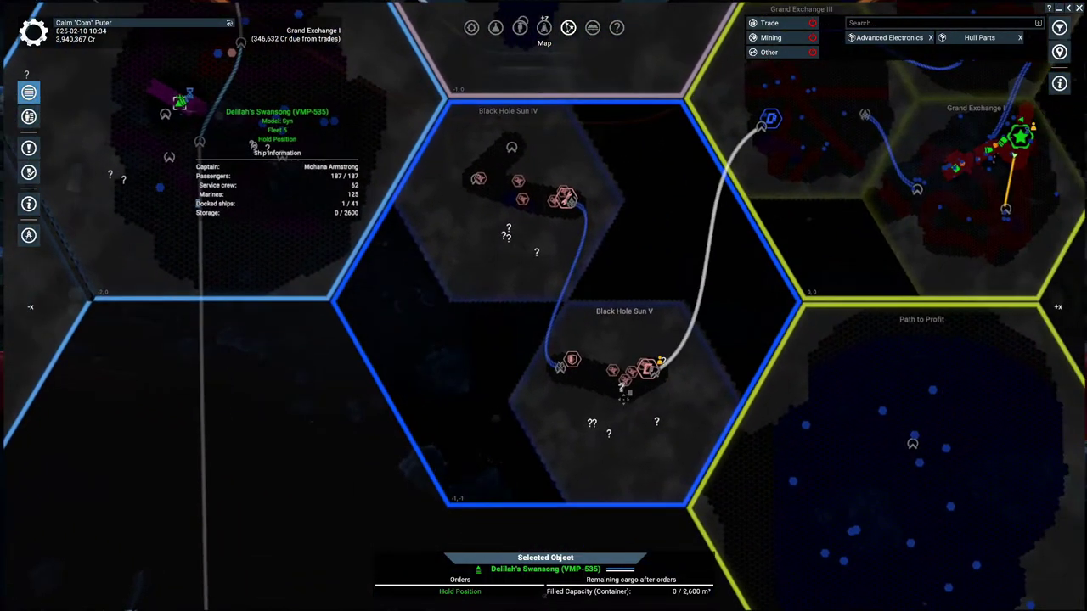
pyautogui.press('d')
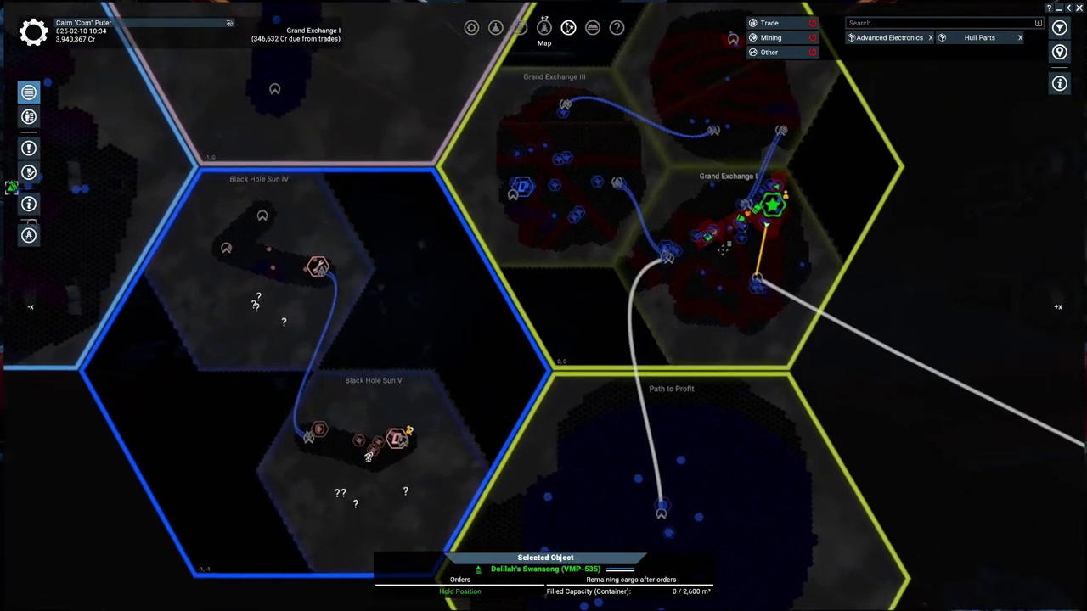
pyautogui.scroll(5, 578, 451)
pyautogui.press('w')
pyautogui.press('d')
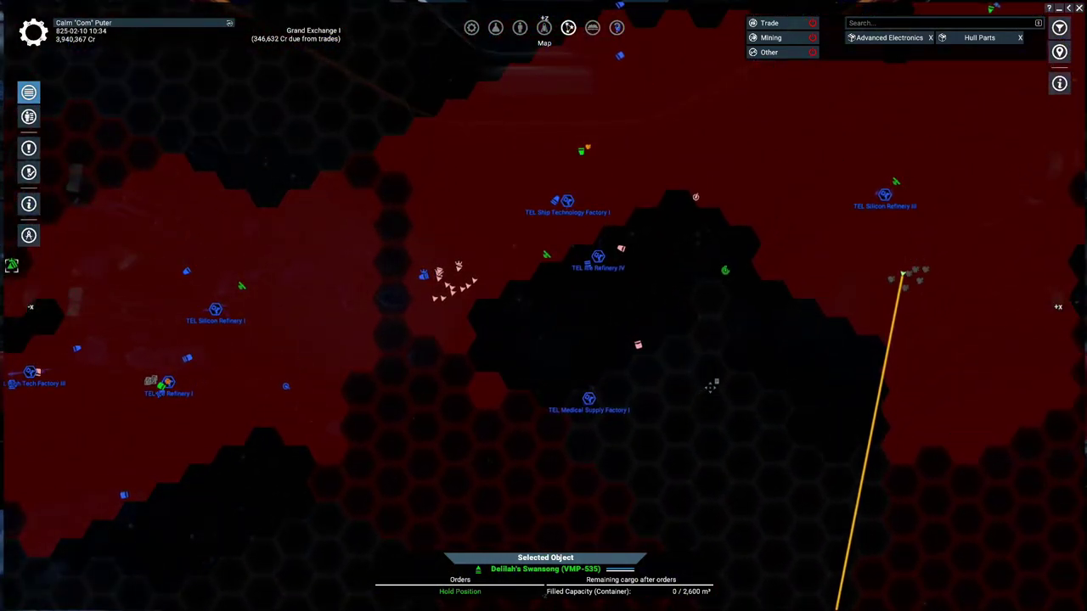
pyautogui.scroll(-2, 712, 386)
pyautogui.press('w')
pyautogui.press('d')
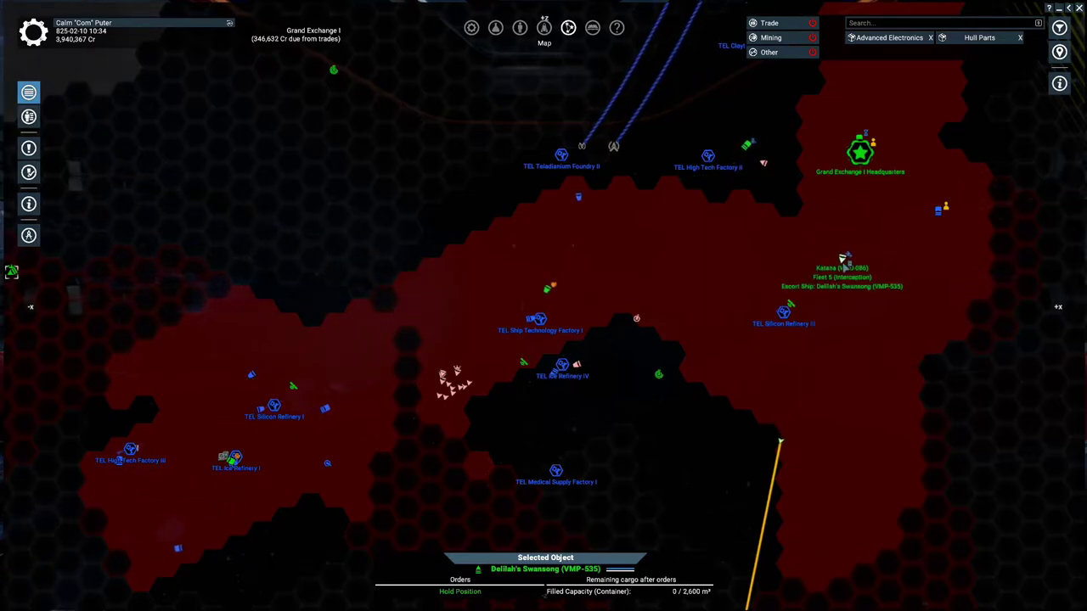
pyautogui.click(845, 263)
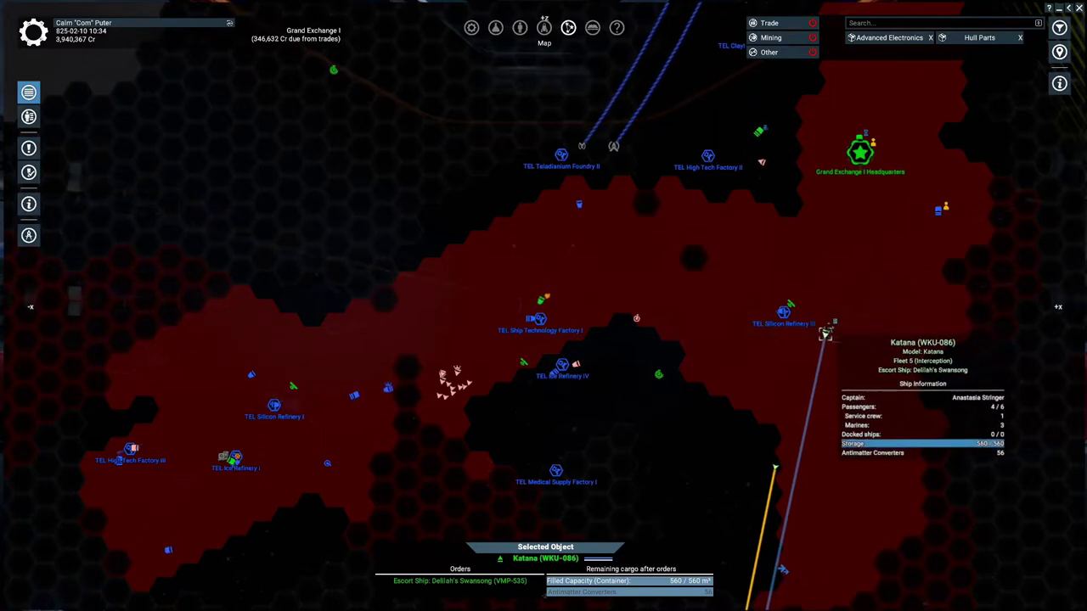
# Order the Katana to fly to Grand Exchange I and wait, then leave the map
pyautogui.press('s')
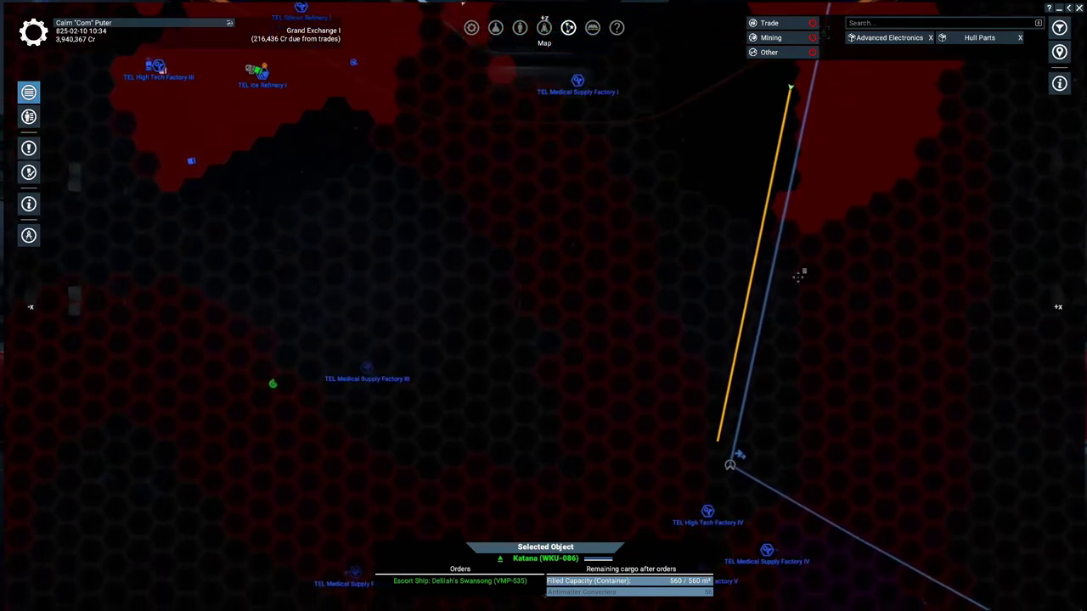
pyautogui.scroll(-2, 798, 253)
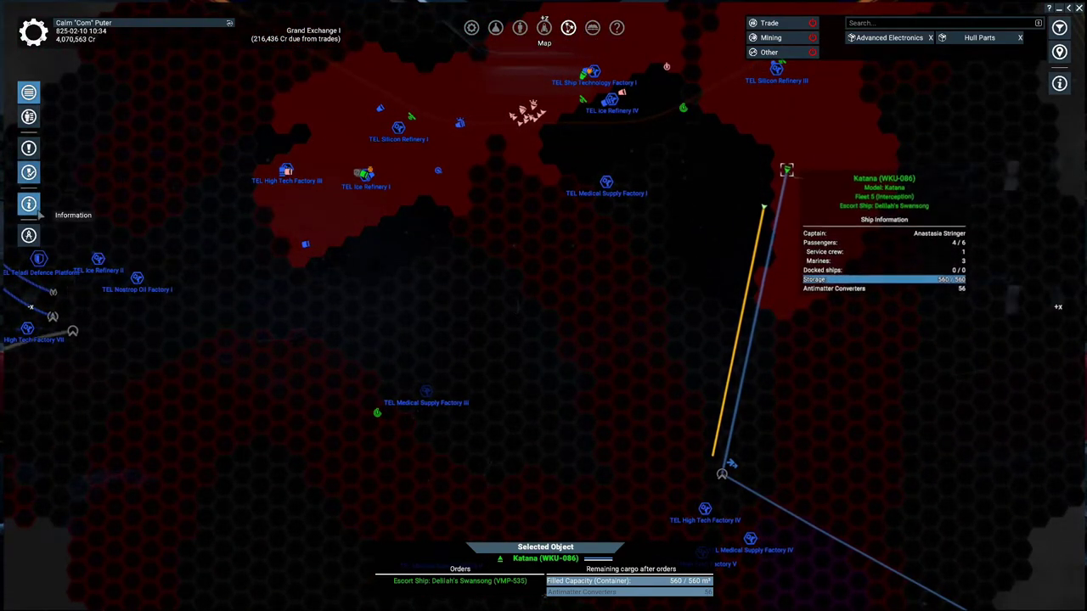
pyautogui.click(37, 213)
pyautogui.click(163, 68)
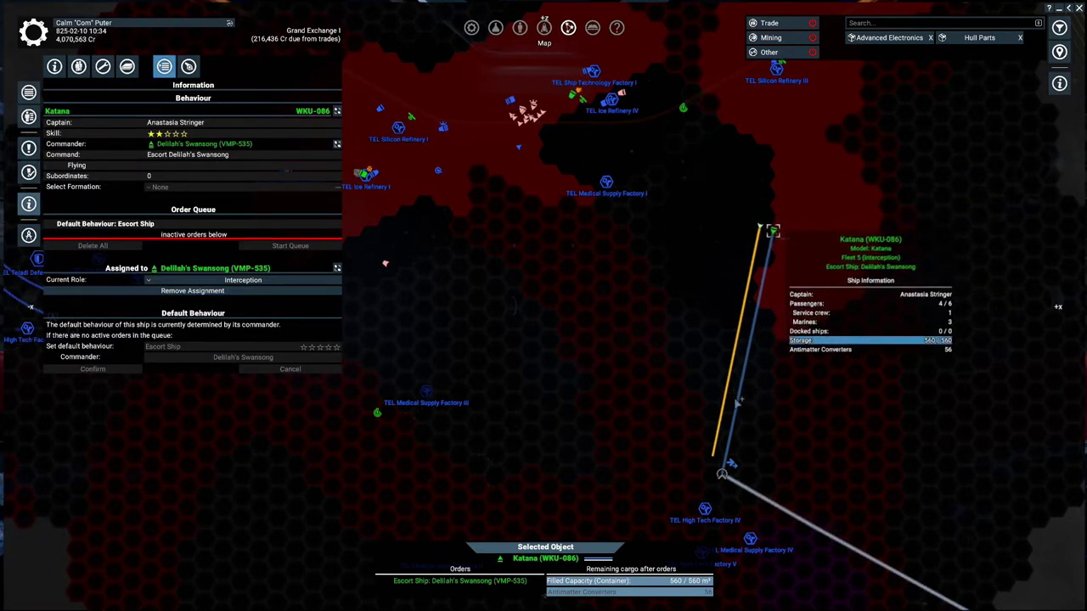
pyautogui.rightClick(747, 397)
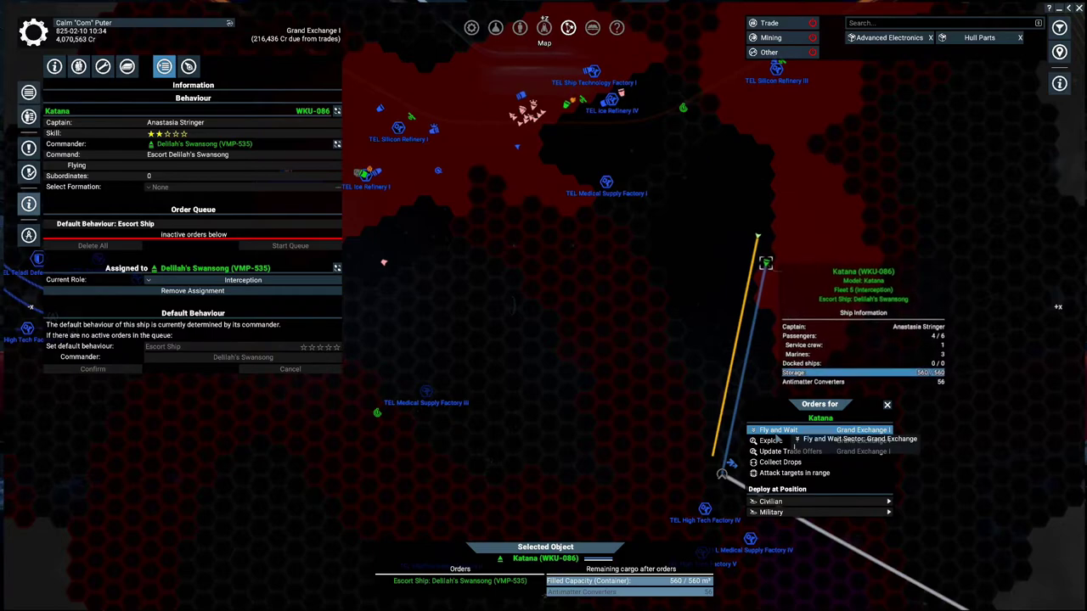
pyautogui.click(789, 432)
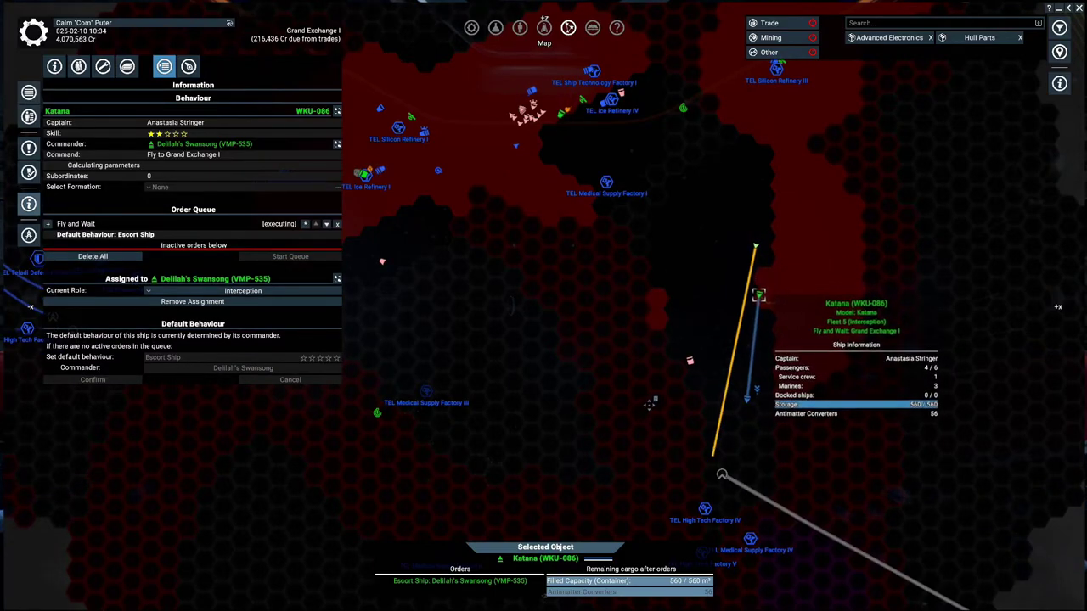
pyautogui.moveTo(649, 405); pyautogui.dragTo(648, 284)
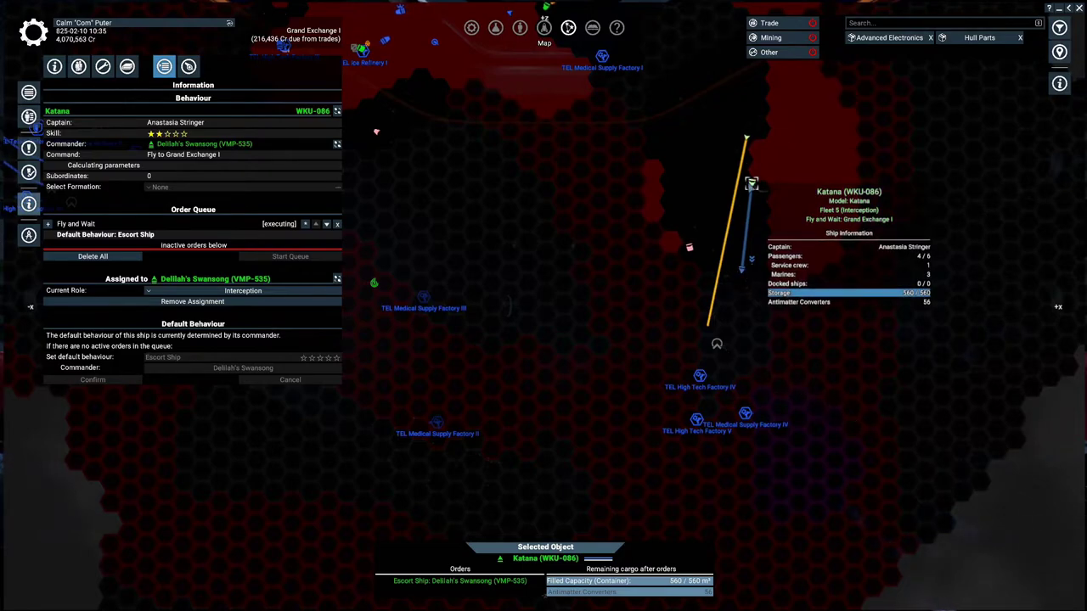
pyautogui.press('Escape')
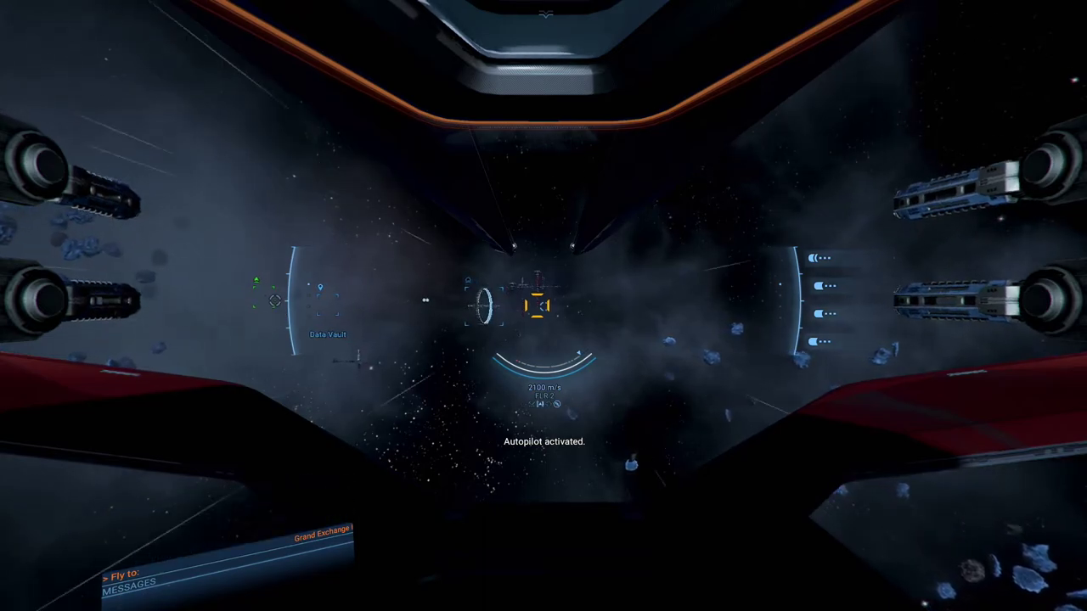
# Target the Data Vault and check the Katana's position on the map
pyautogui.press('t')
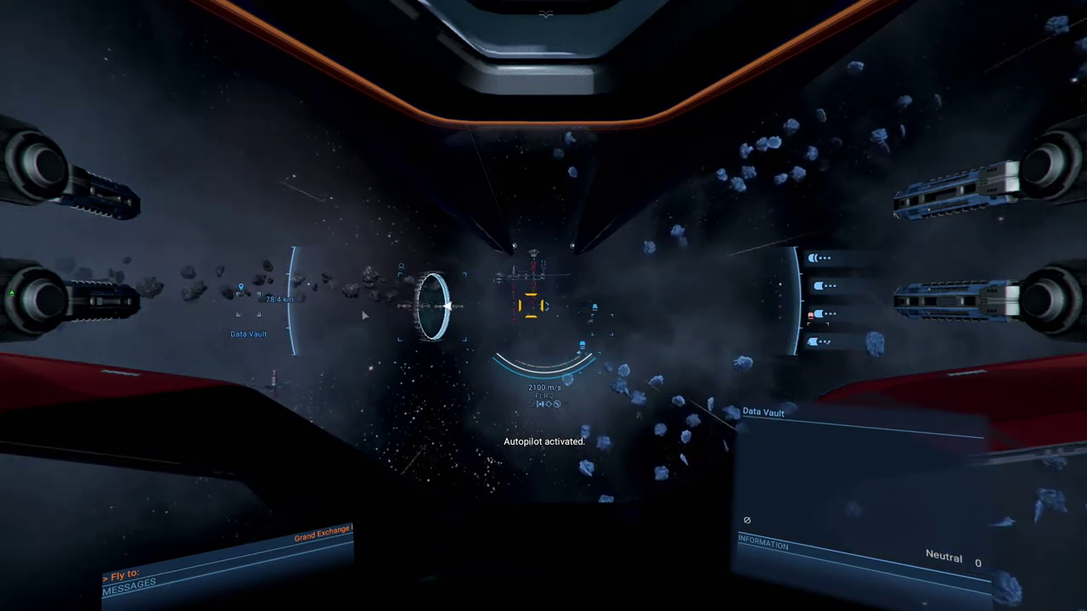
pyautogui.press('m')
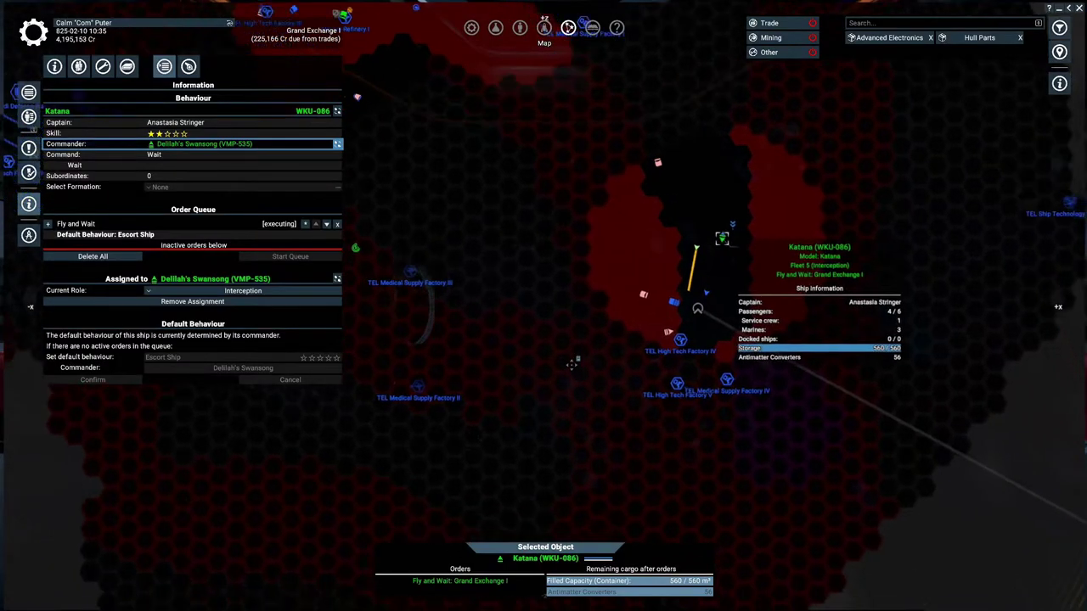
pyautogui.moveTo(569, 363); pyautogui.dragTo(505, 294)
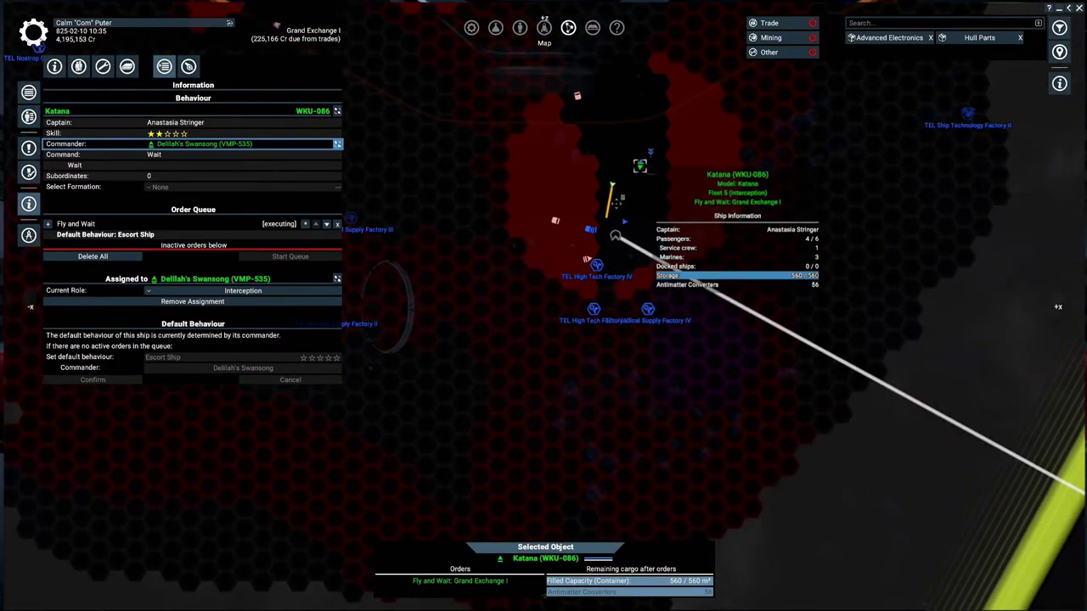
pyautogui.scroll(2, 617, 201)
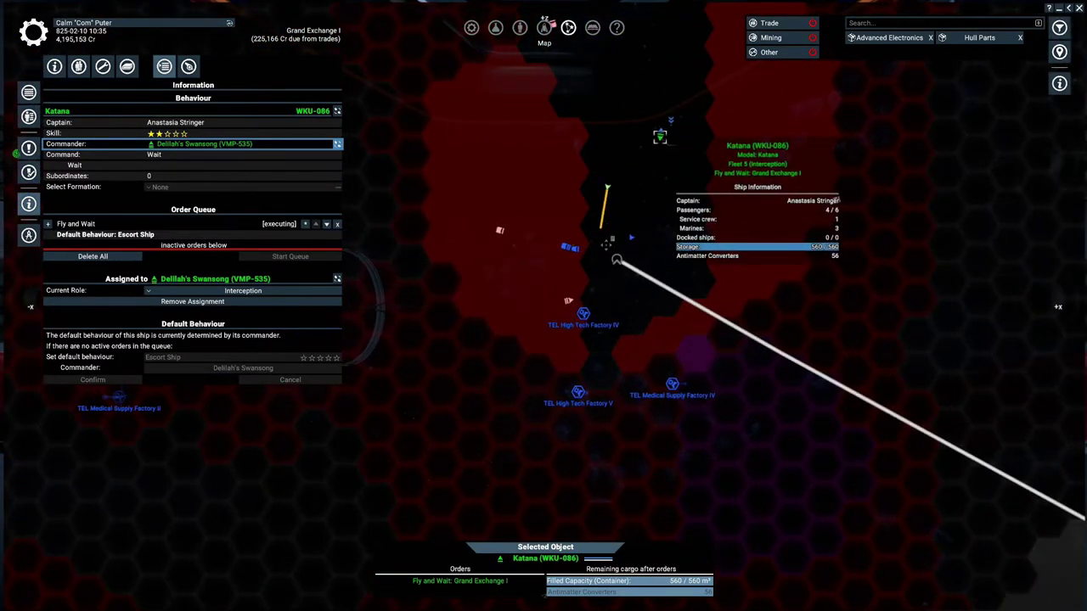
pyautogui.press('Escape')
pyautogui.press('Escape')
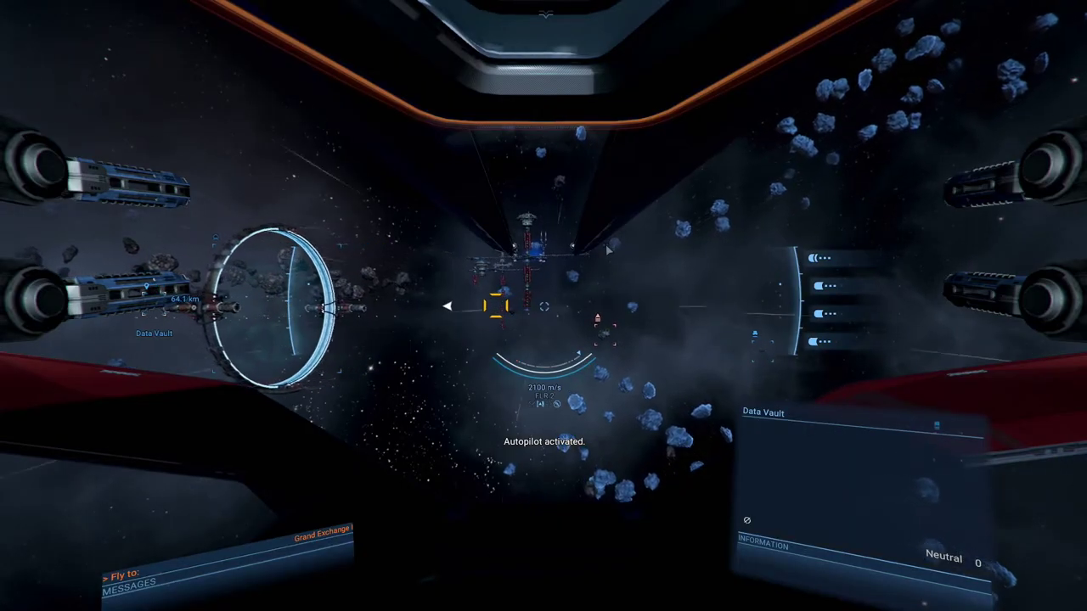
pyautogui.press('Return')
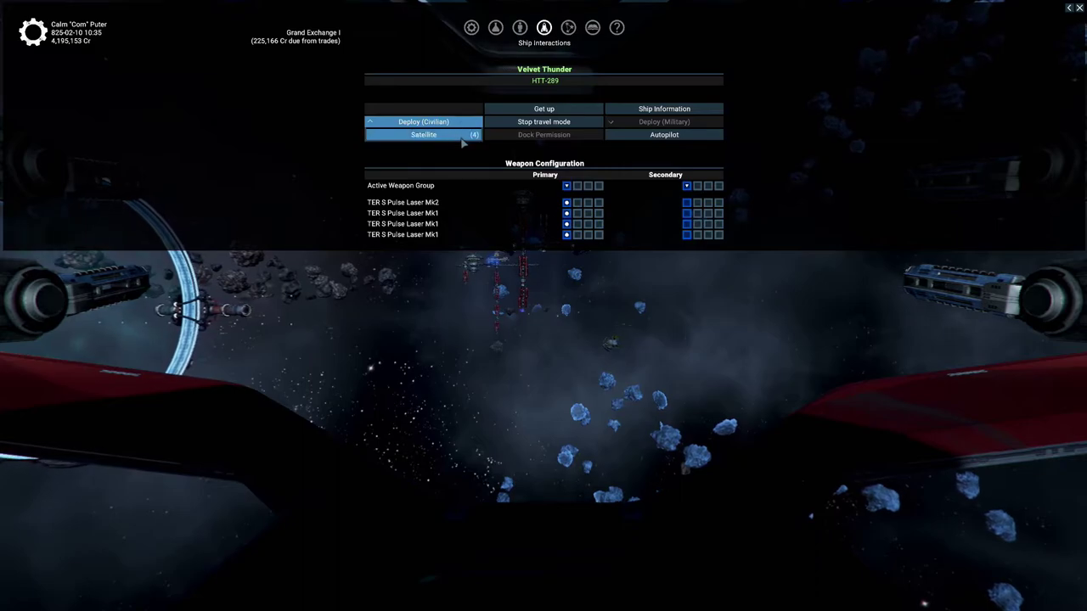
pyautogui.press('Escape')
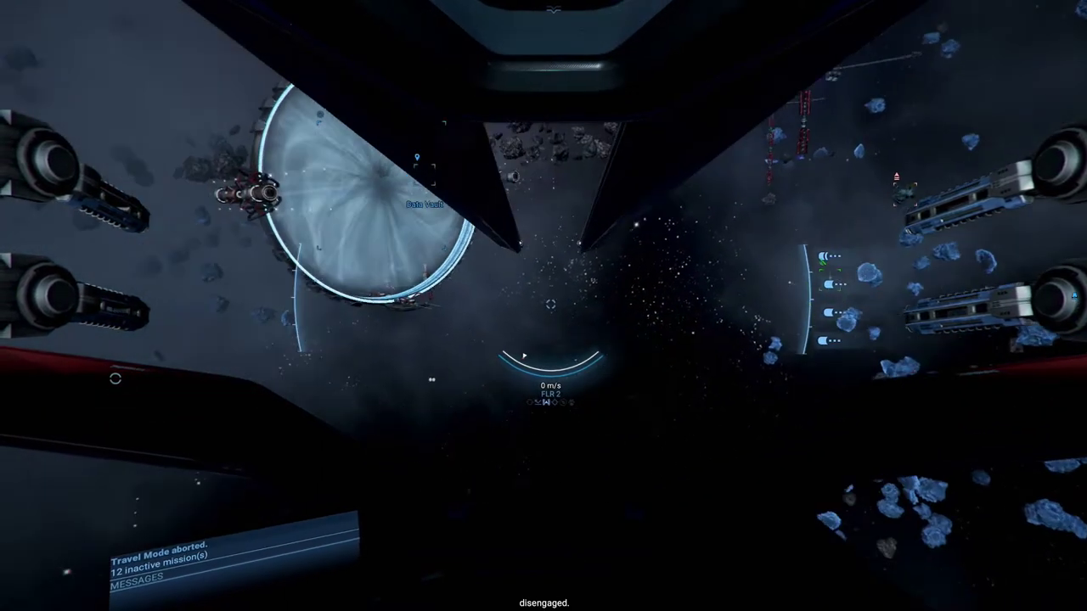
# Lock onto the Data Vault, engage travel mode with Shift+1, and pause
pyautogui.press('shift')
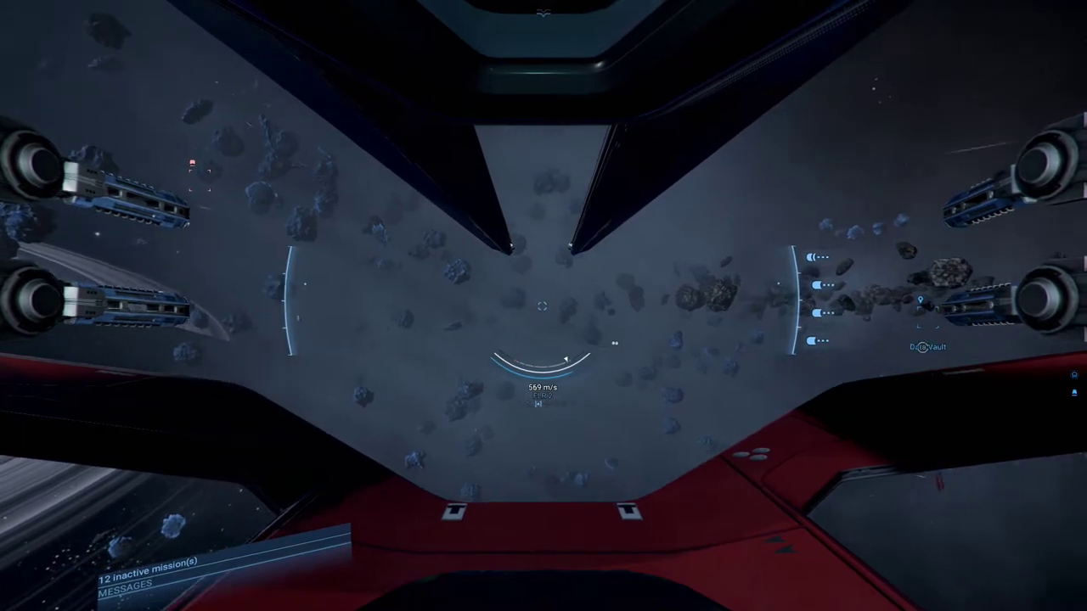
pyautogui.press('t')
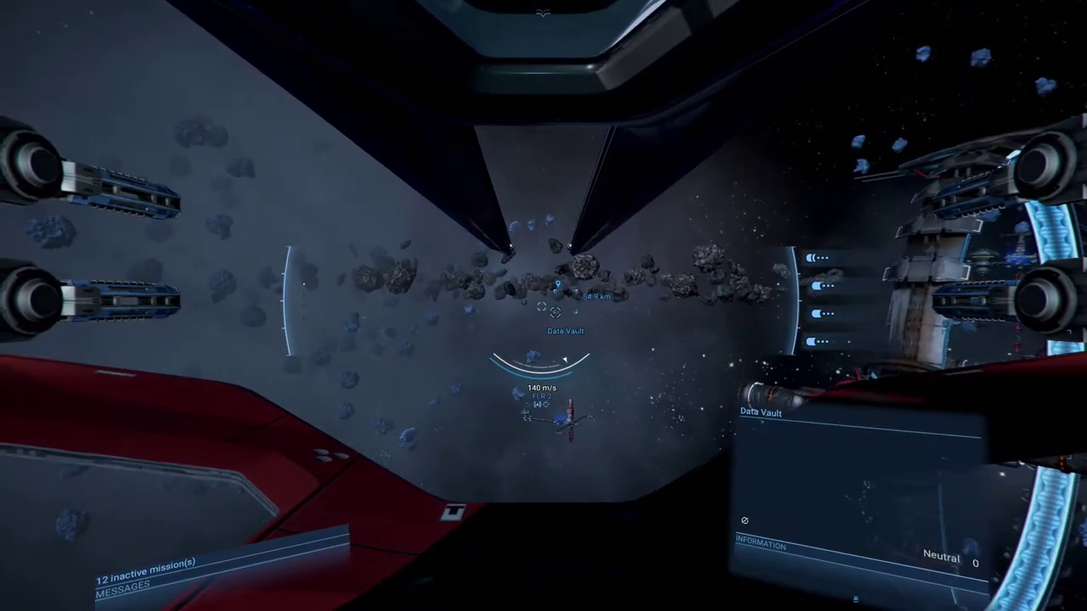
pyautogui.hotkey('shift', '1')
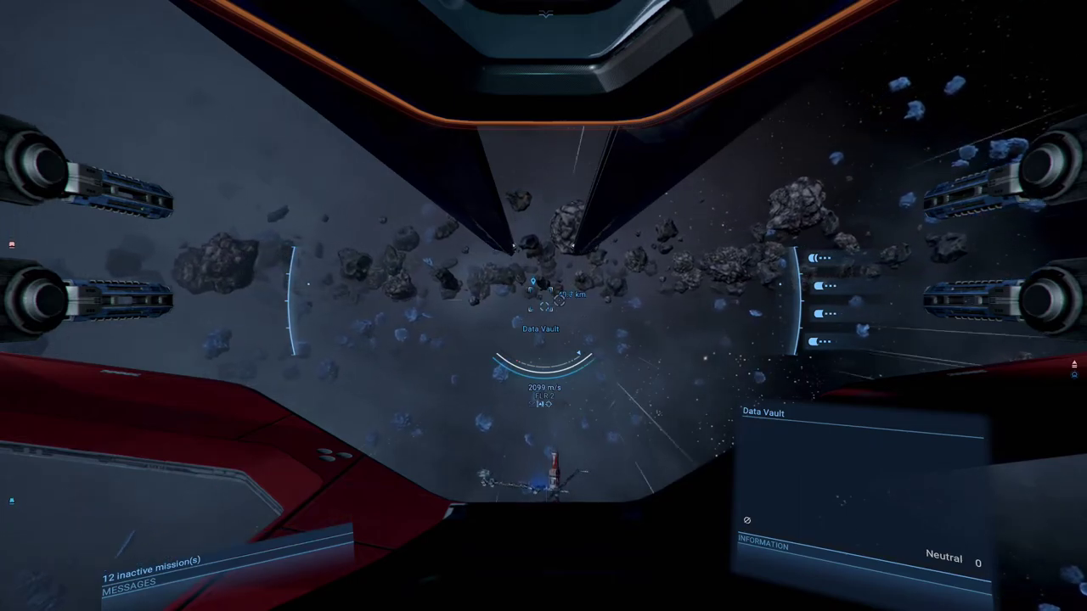
pyautogui.press('Escape')
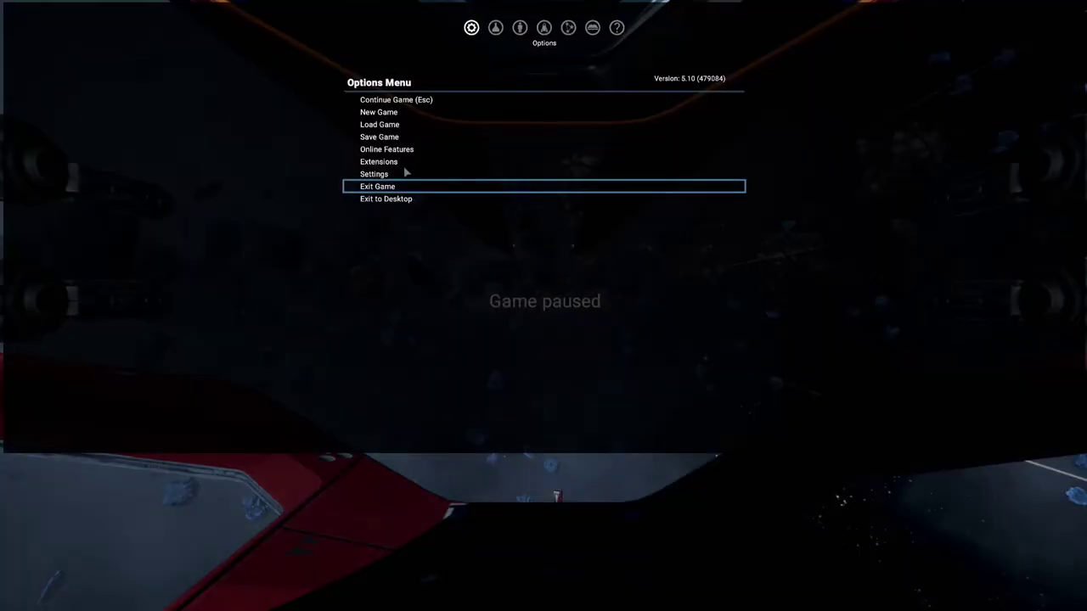
# Browse the General key bindings under Options > Controls, then exit to the game
pyautogui.click(406, 179)
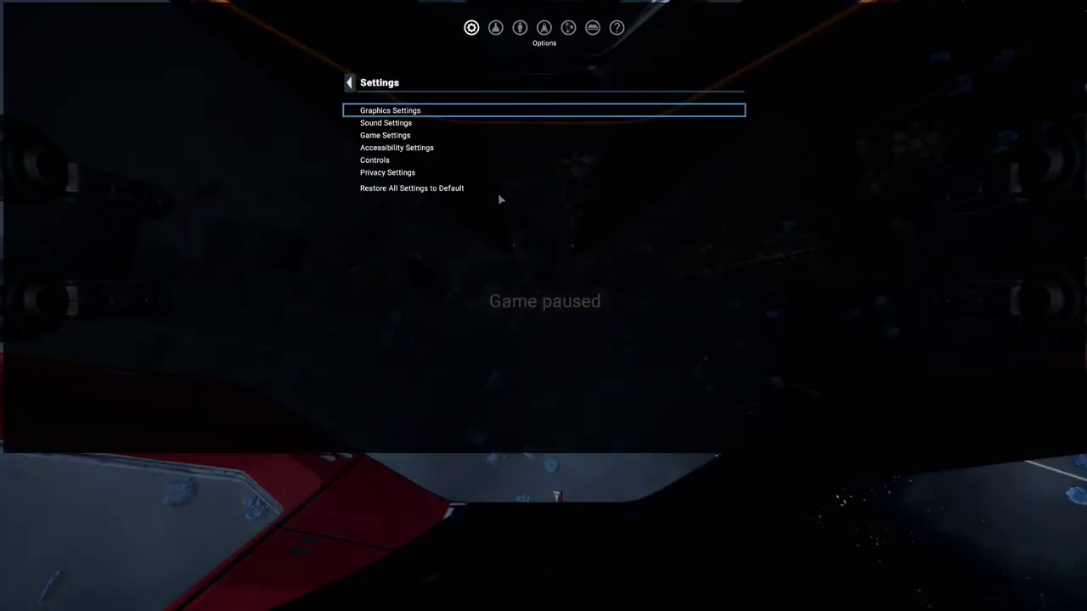
pyautogui.click(393, 163)
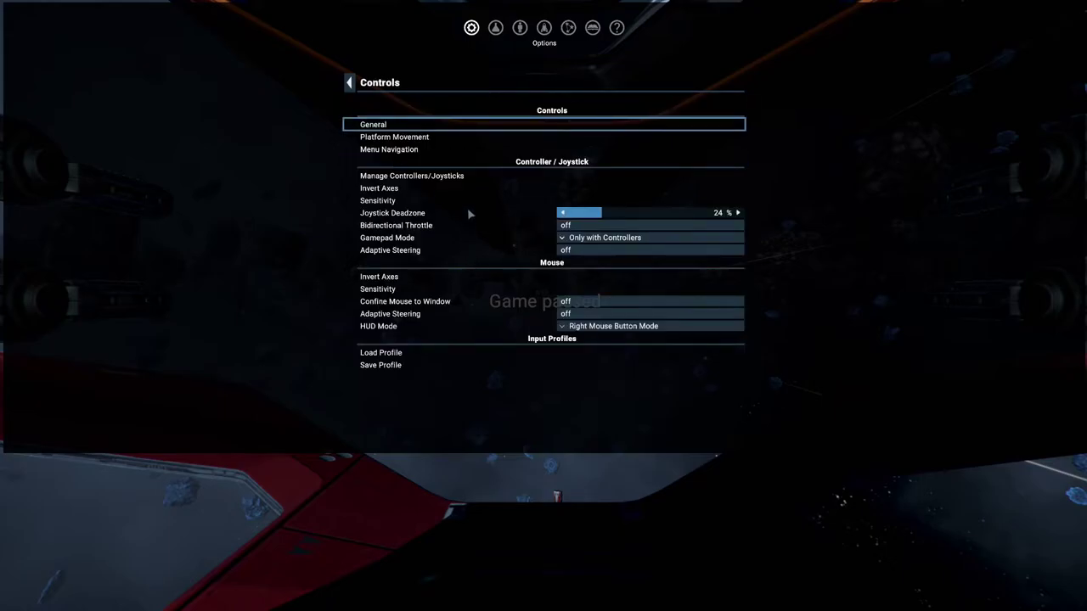
pyautogui.click(421, 125)
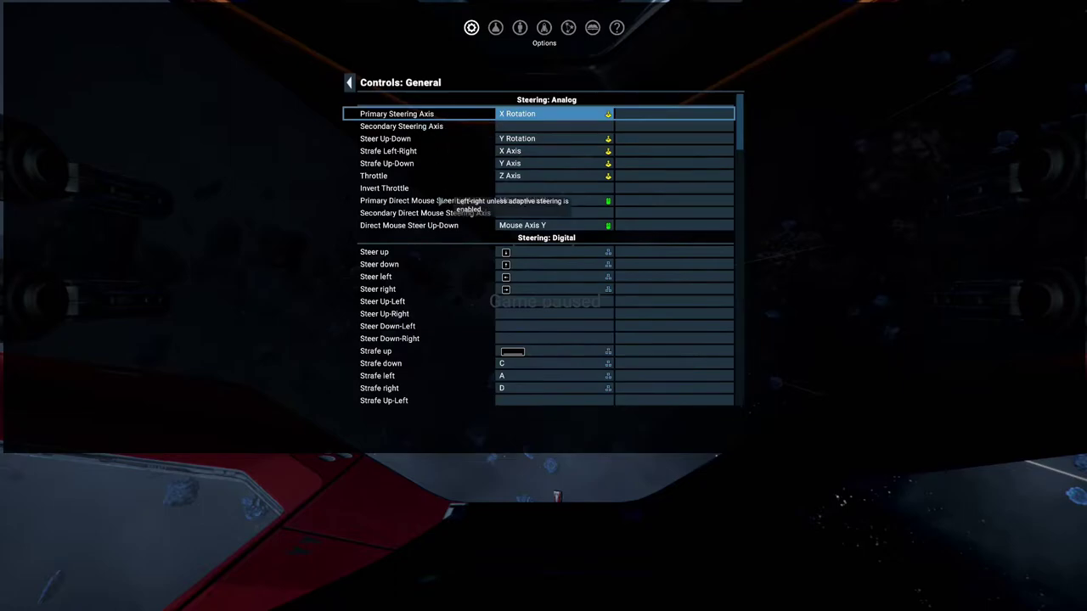
pyautogui.scroll(-5, 437, 201)
pyautogui.scroll(-4, 418, 212)
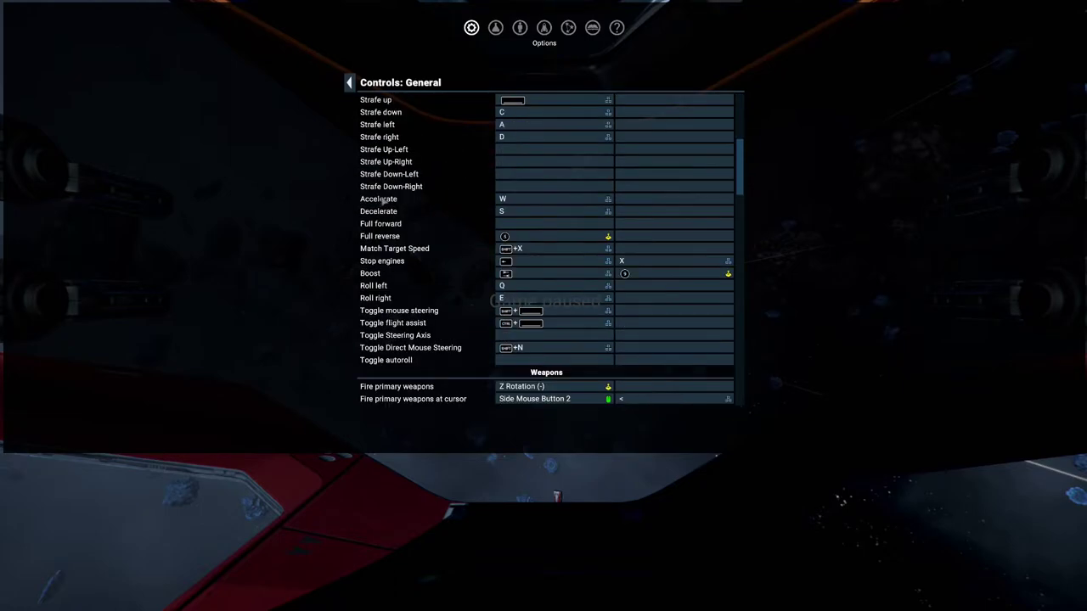
pyautogui.scroll(-5, 433, 356)
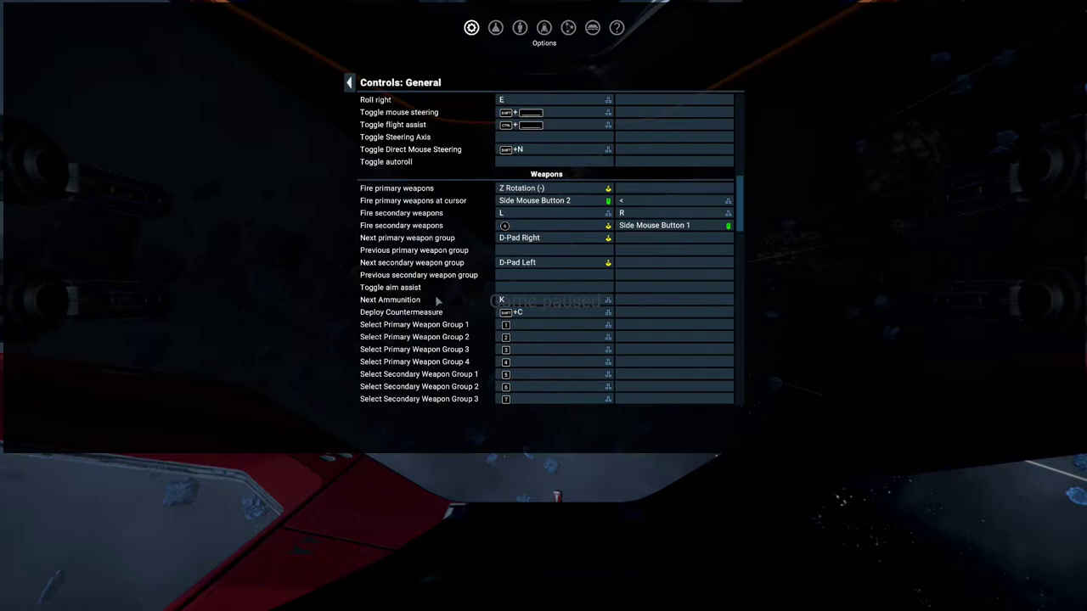
pyautogui.scroll(-4, 442, 304)
pyautogui.scroll(-1, 445, 311)
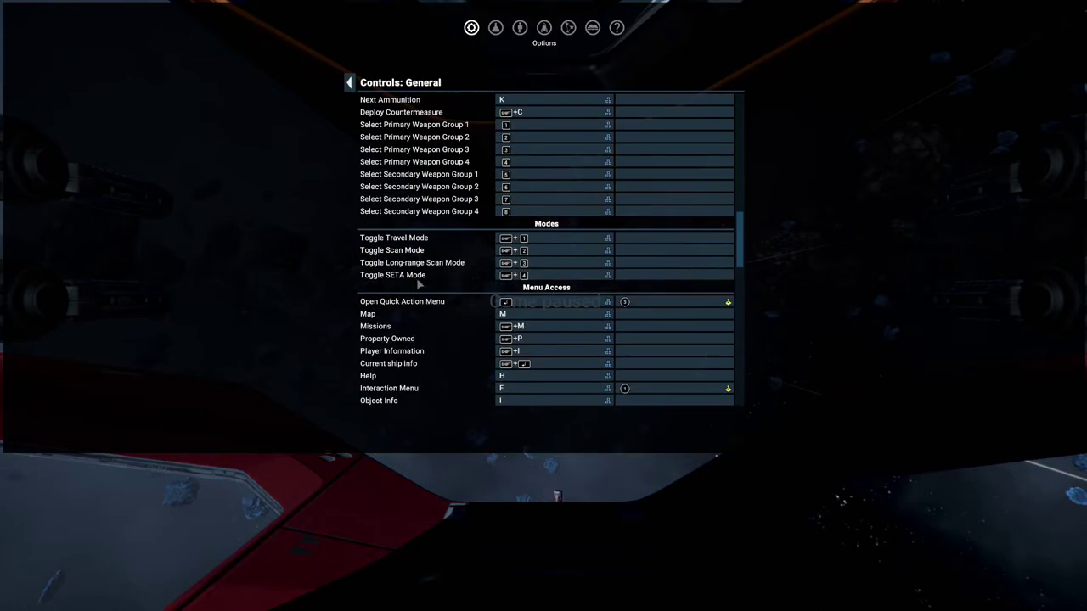
pyautogui.press('Escape')
pyautogui.press('Escape')
pyautogui.press('Escape')
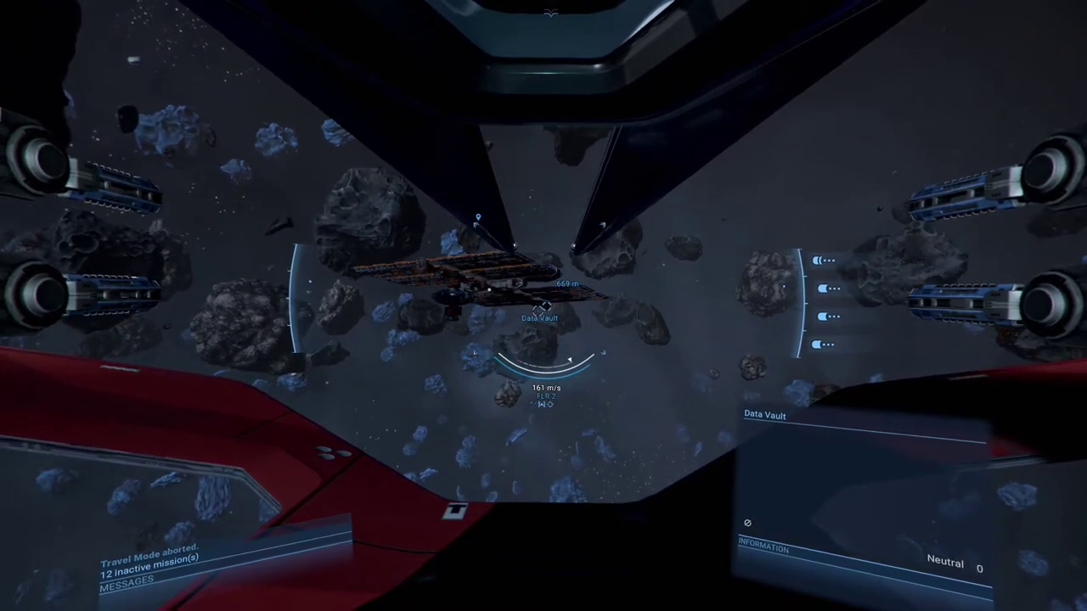
# Stop the ship beside the Data Vault and turn on SETA time acceleration
pyautogui.press('BackSpace')
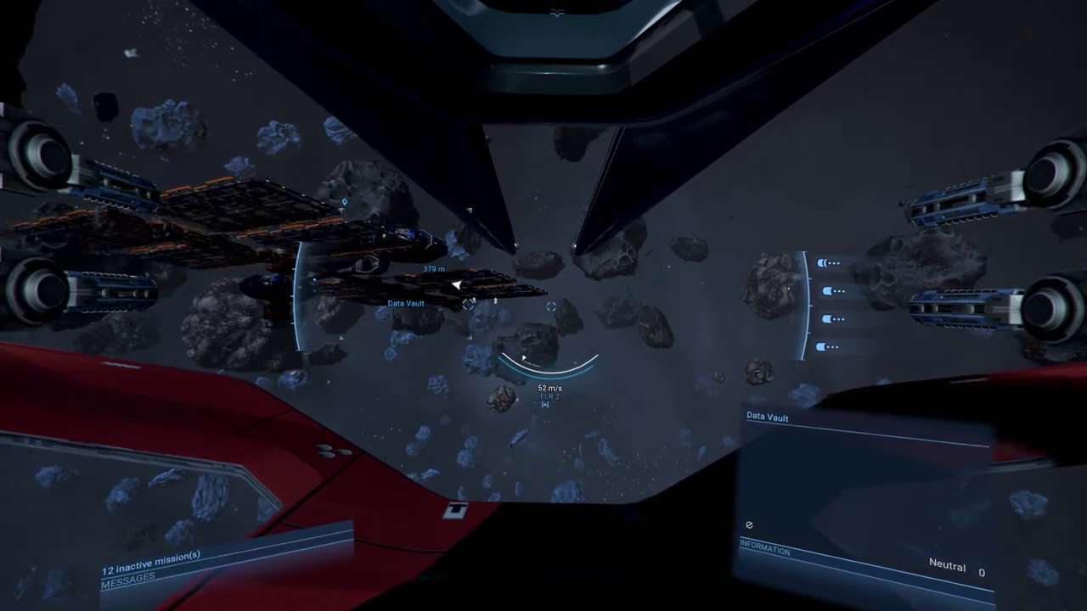
pyautogui.press('w')
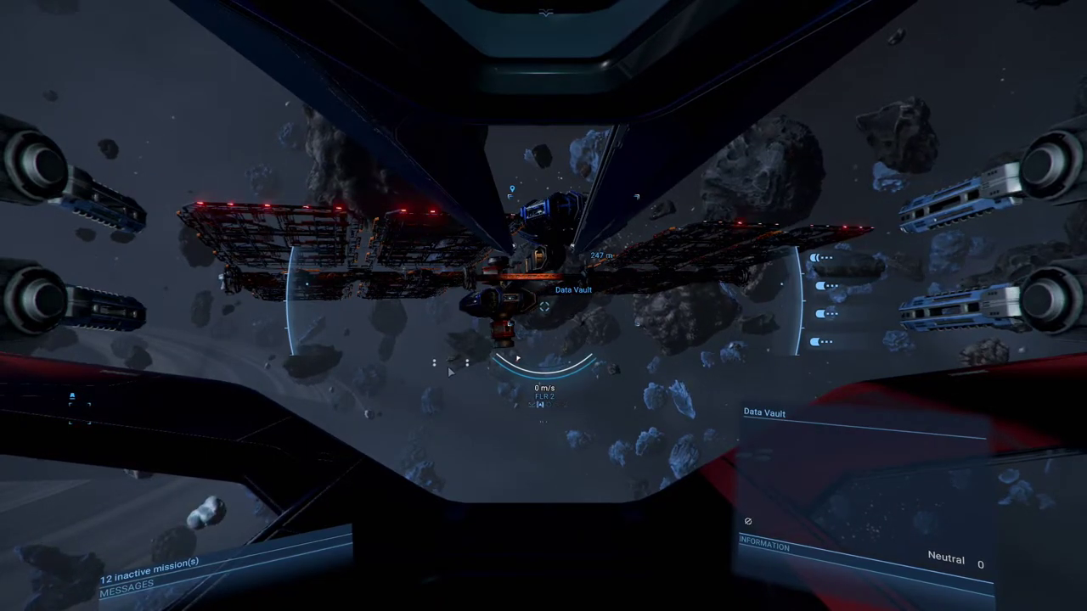
pyautogui.hotkey('shift', '4')
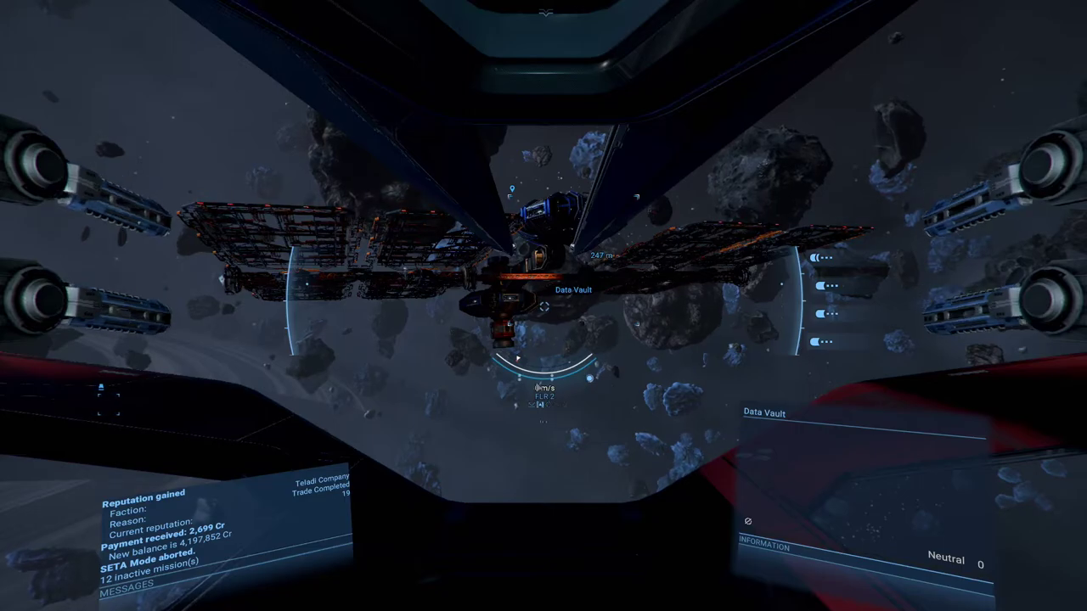
# Delete Velvet Thunder's Dock and Wait order from Behaviour, then get up from the pilot seat
pyautogui.press('i')
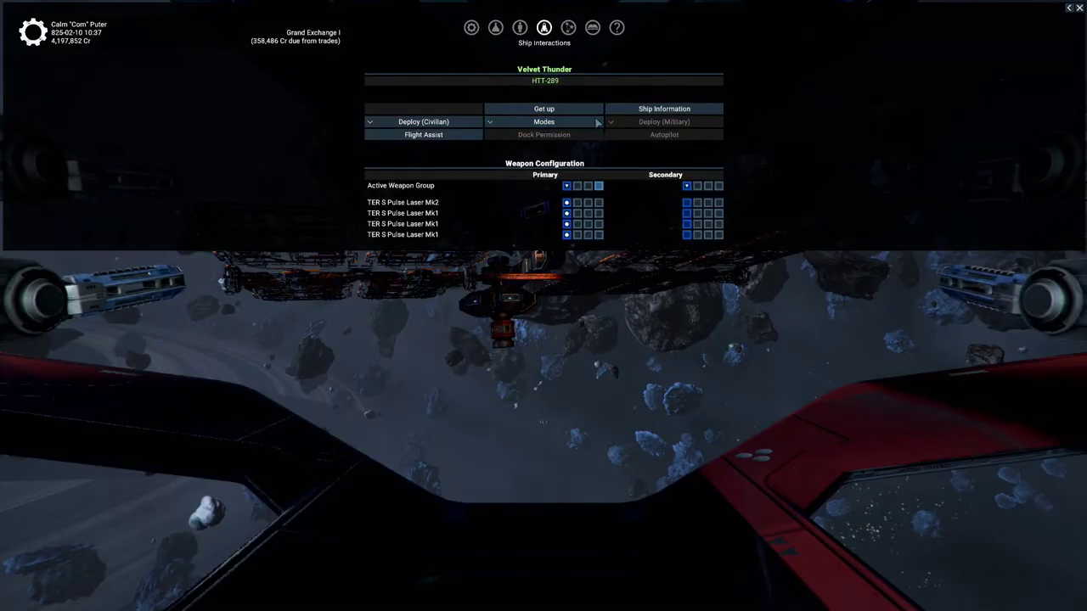
pyautogui.click(654, 107)
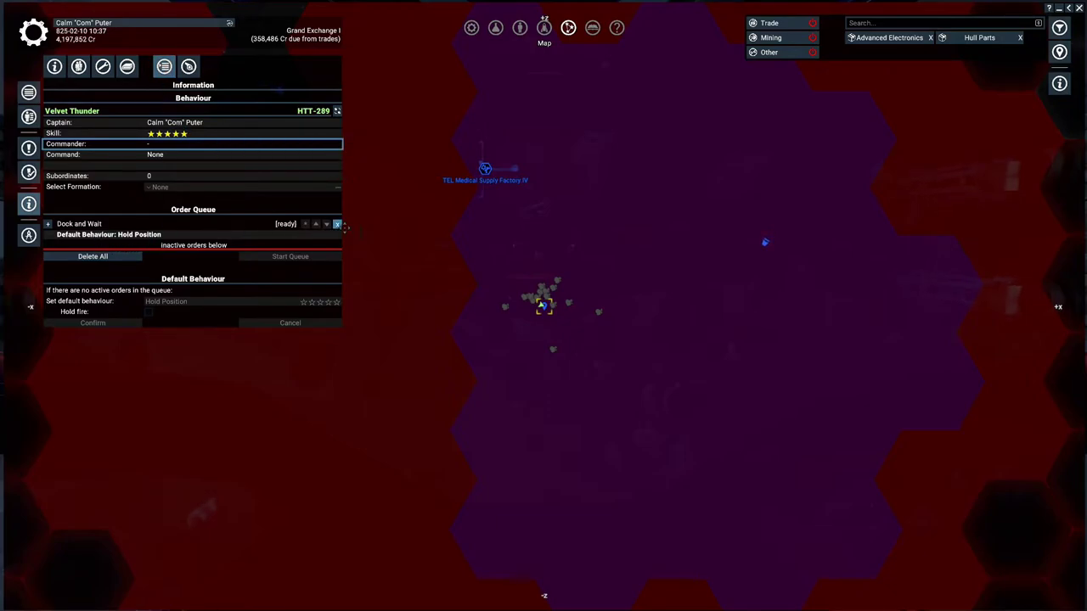
pyautogui.click(338, 225)
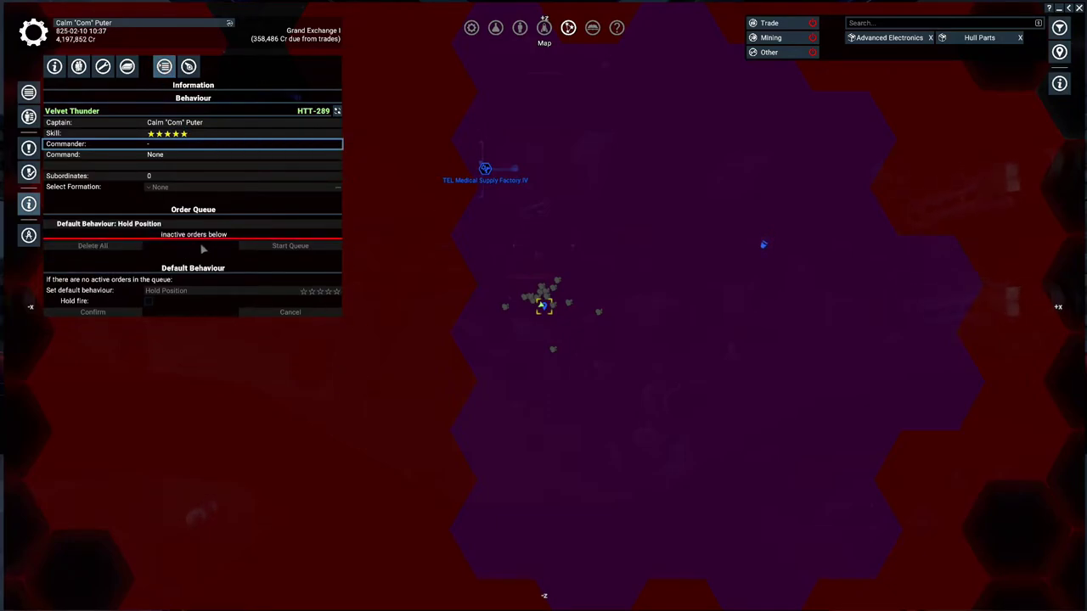
pyautogui.press('Escape')
pyautogui.press('Escape')
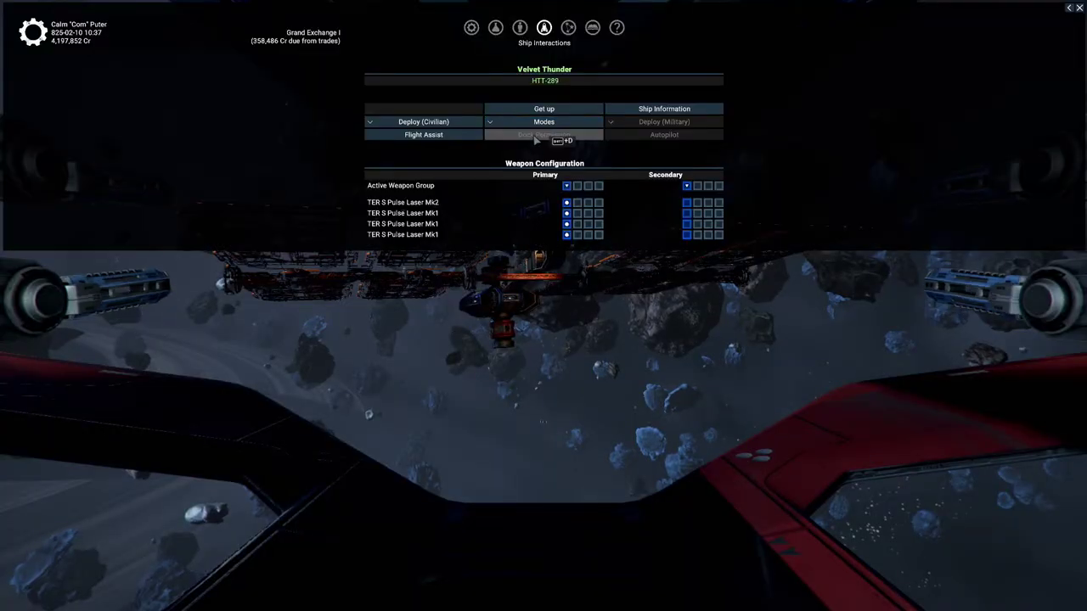
pyautogui.click(544, 109)
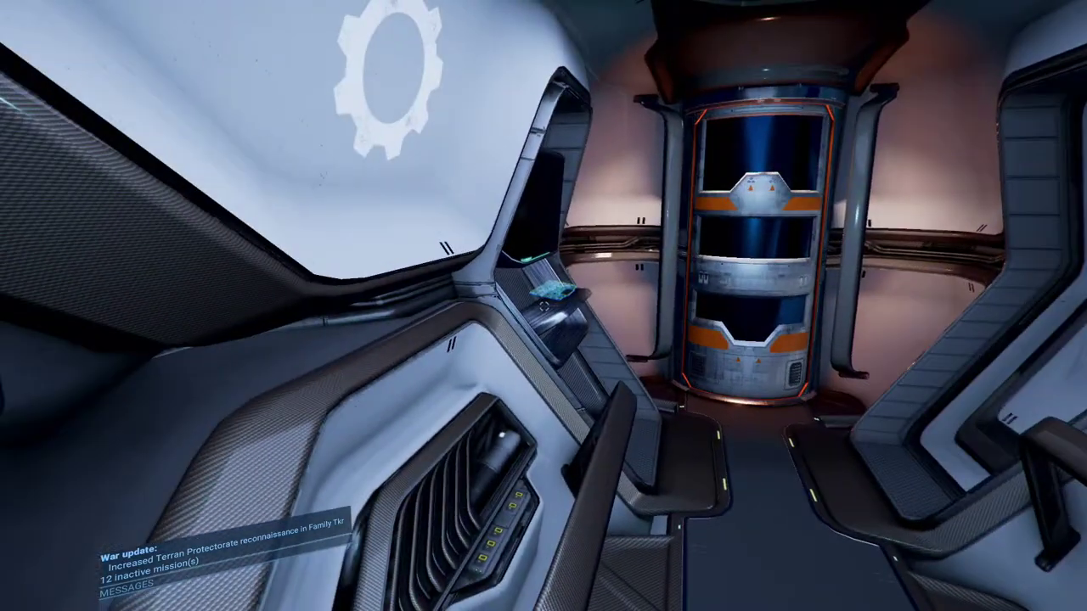
# Walk into Velvet Thunder's elevator and exit the ship in a spacesuit
pyautogui.press('w')
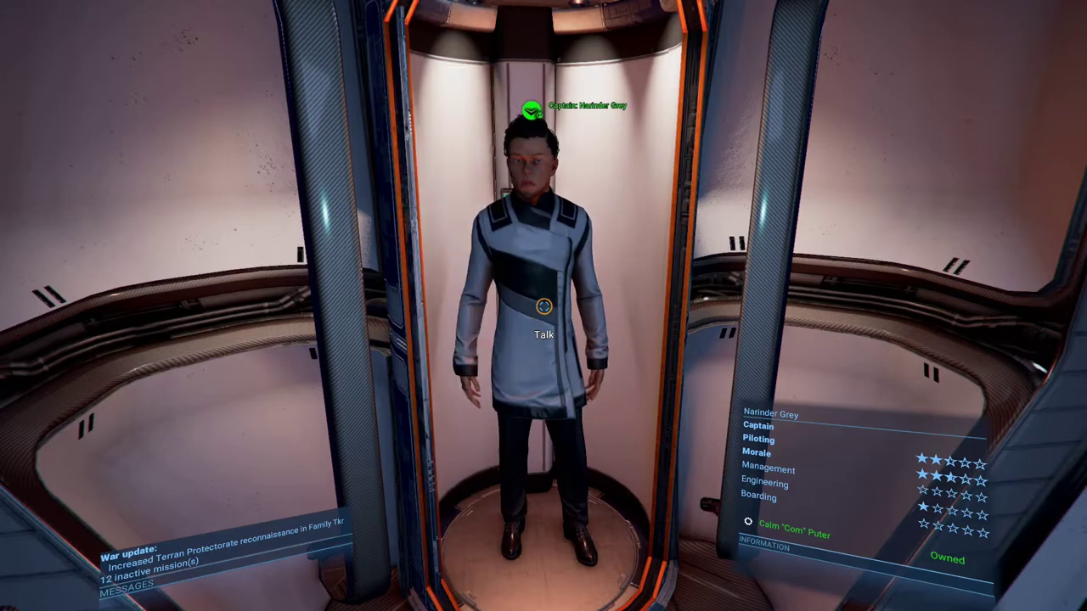
pyautogui.press('w')
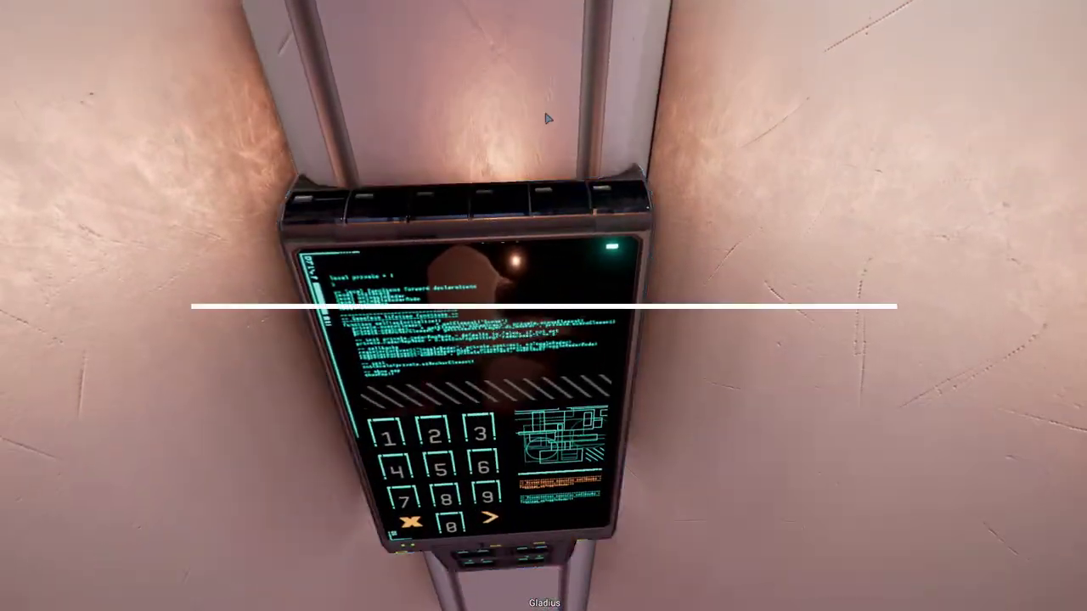
pyautogui.click(518, 235)
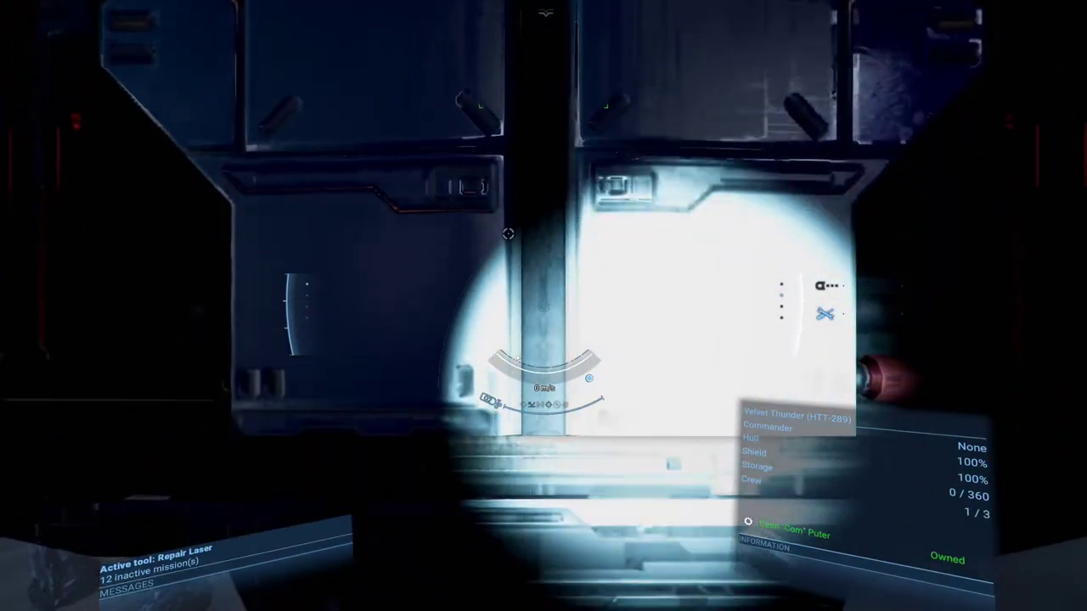
# Jetpack the spacesuit to the Data Vault and beam open a hatch with the repair laser
pyautogui.press('w')
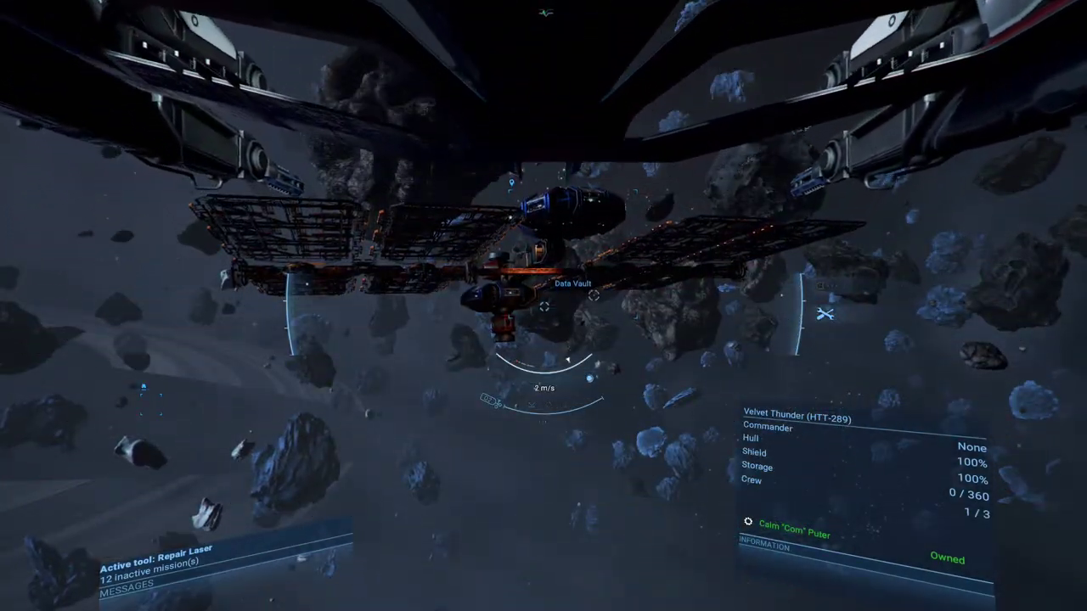
pyautogui.press('w')
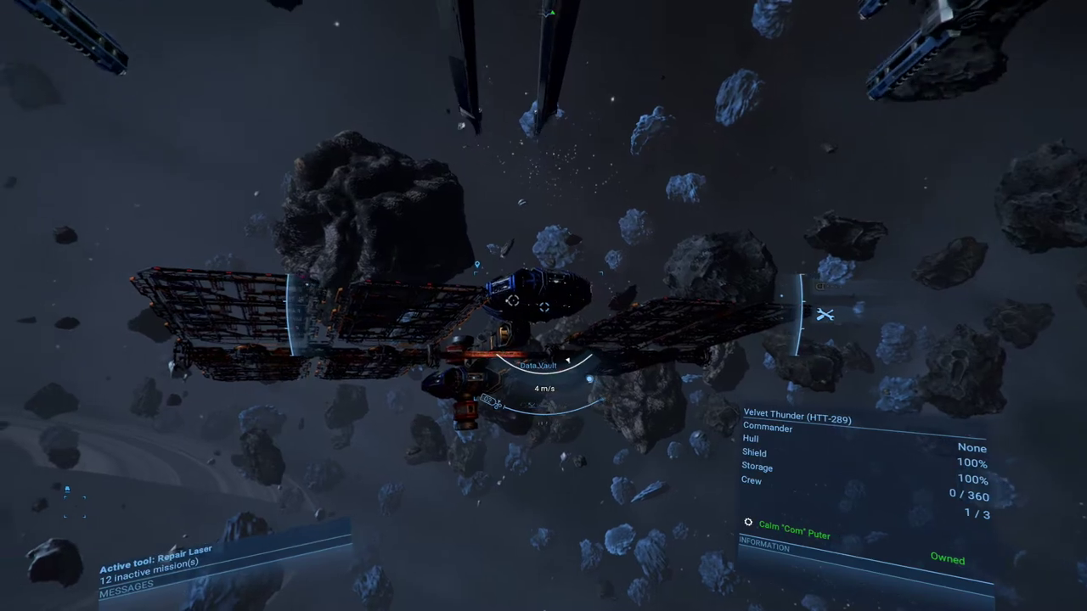
pyautogui.press('w')
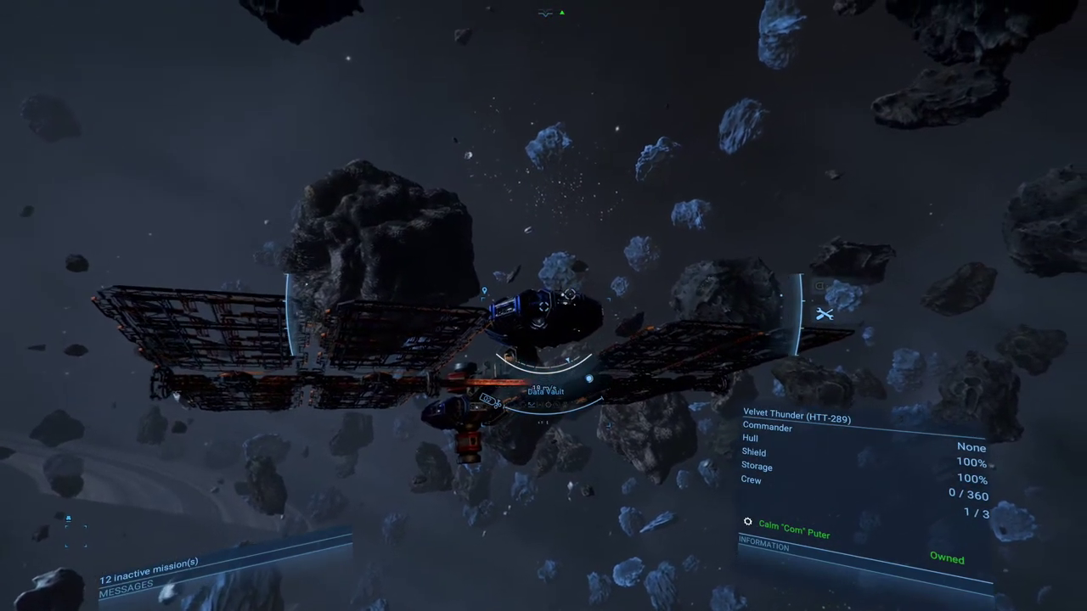
pyautogui.press('w')
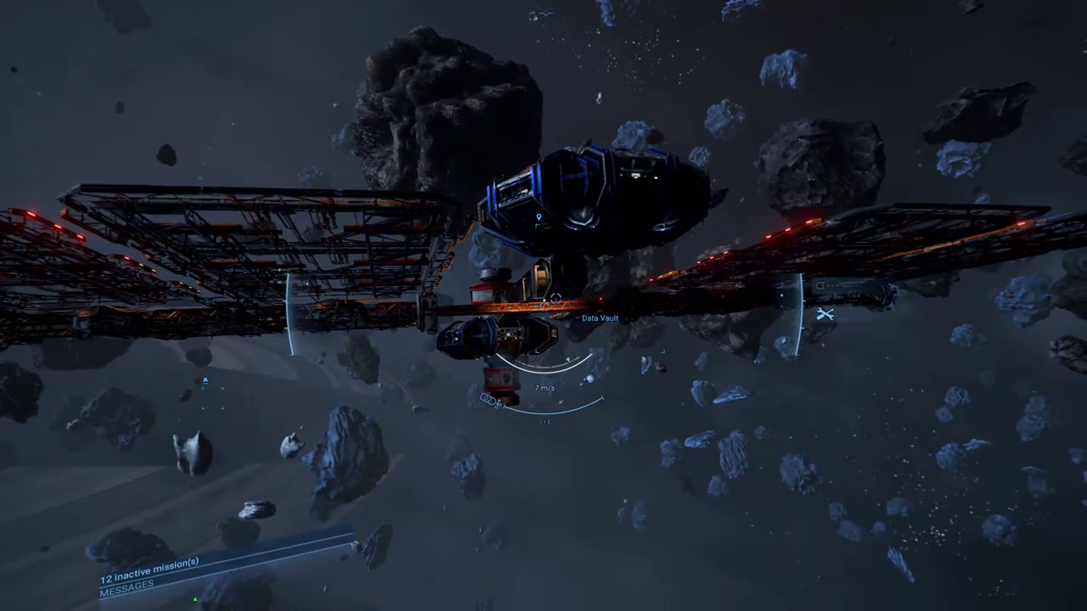
pyautogui.press('w')
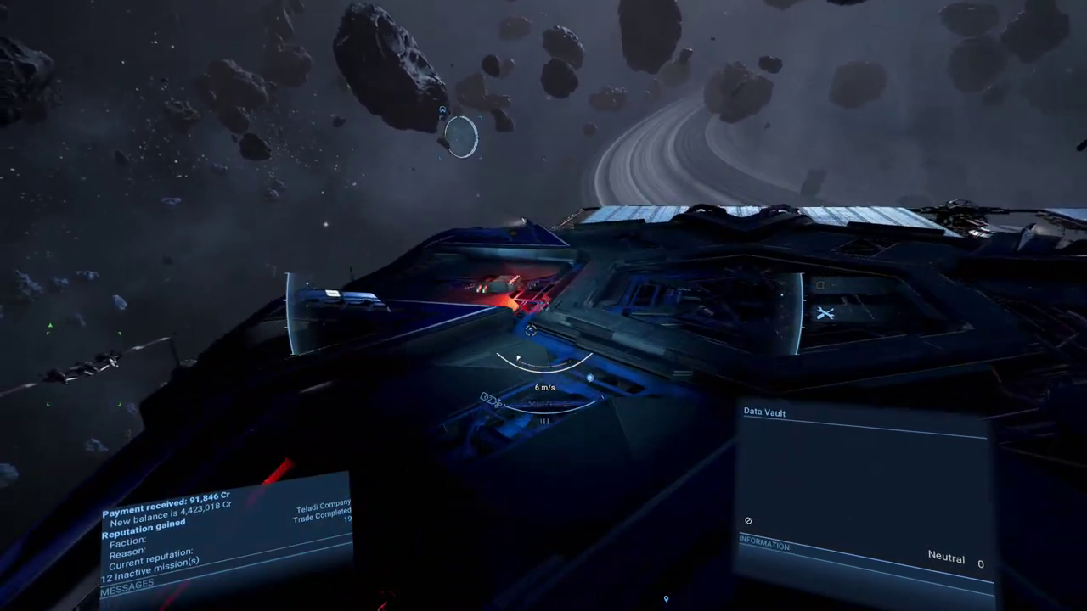
pyautogui.click(525, 352)
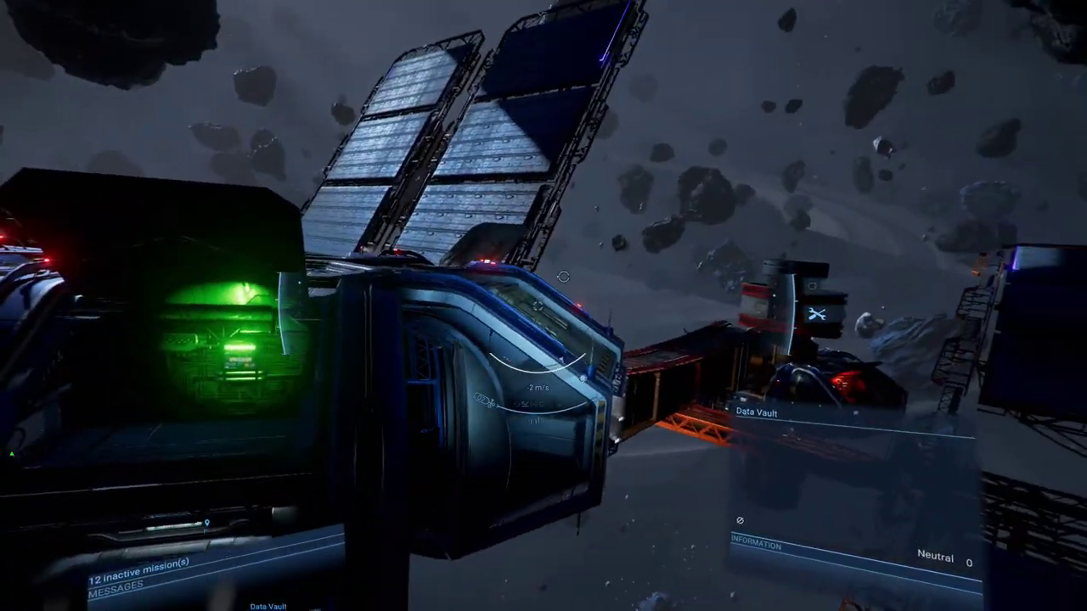
pyautogui.press('w')
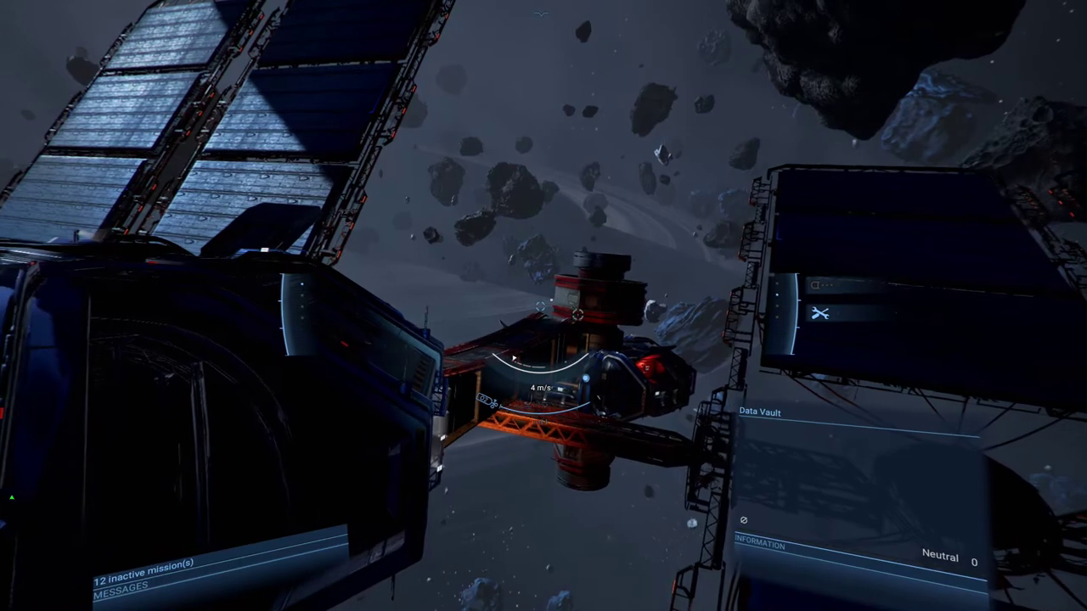
pyautogui.press('w')
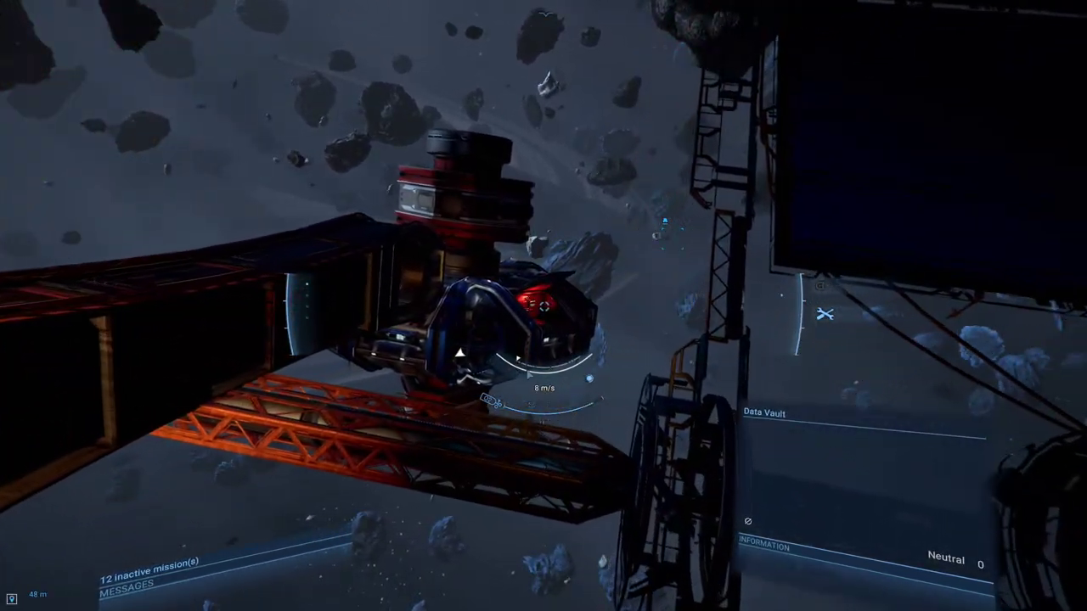
# Check the mission list, then enter the red-lit hatch and fix its pressure-leak panel
pyautogui.press('i')
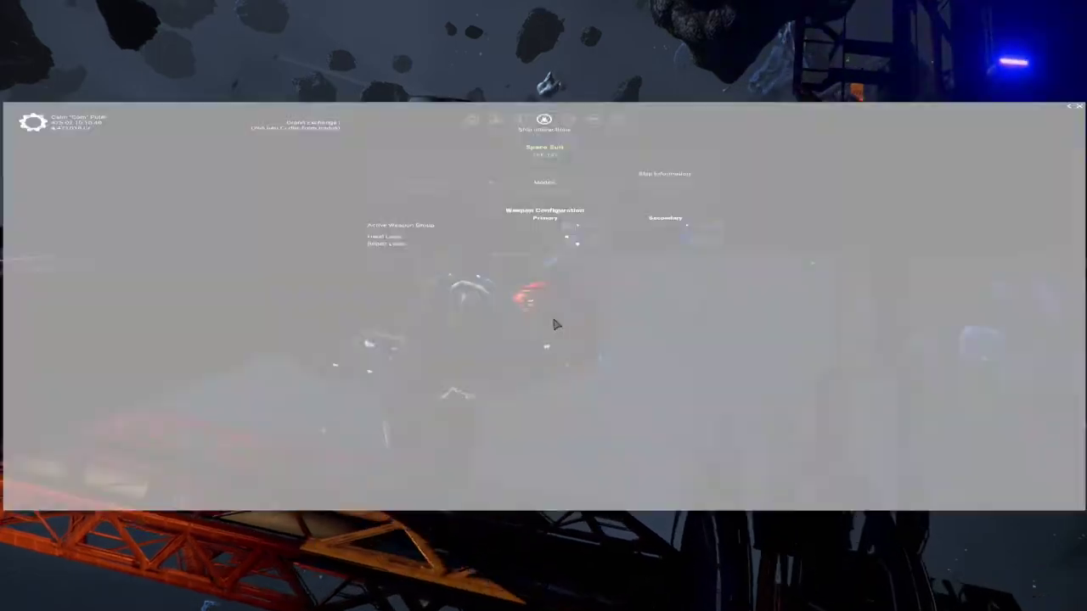
pyautogui.click(568, 27)
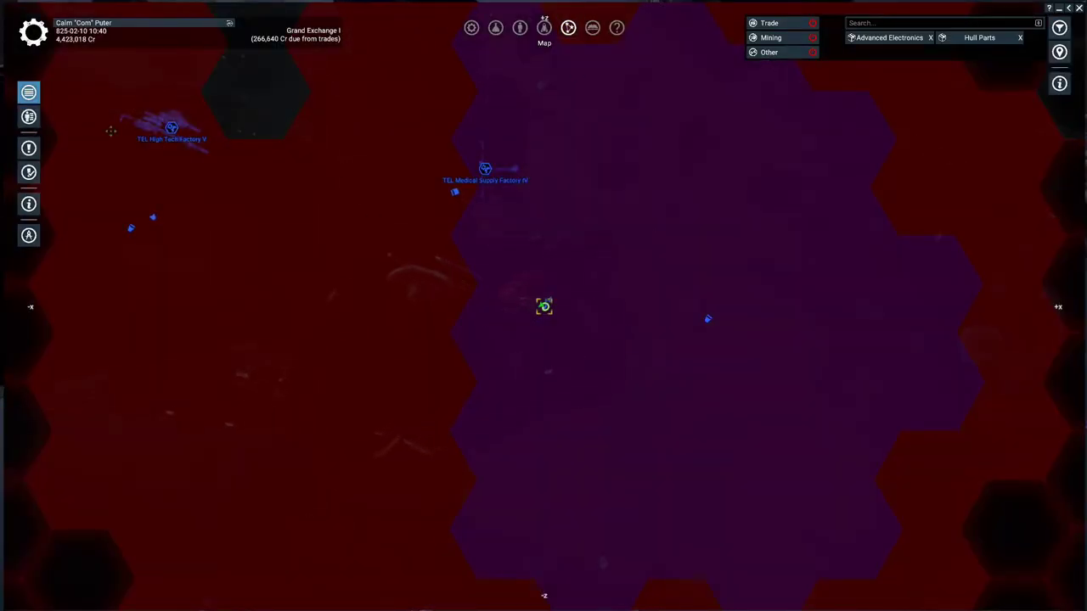
pyautogui.click(30, 172)
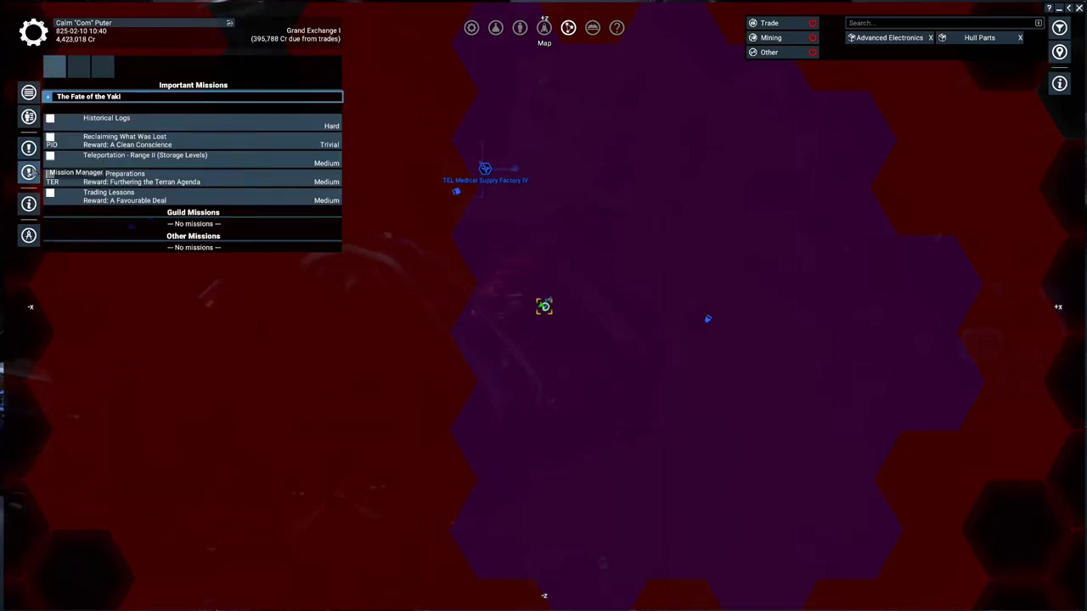
pyautogui.press('Escape')
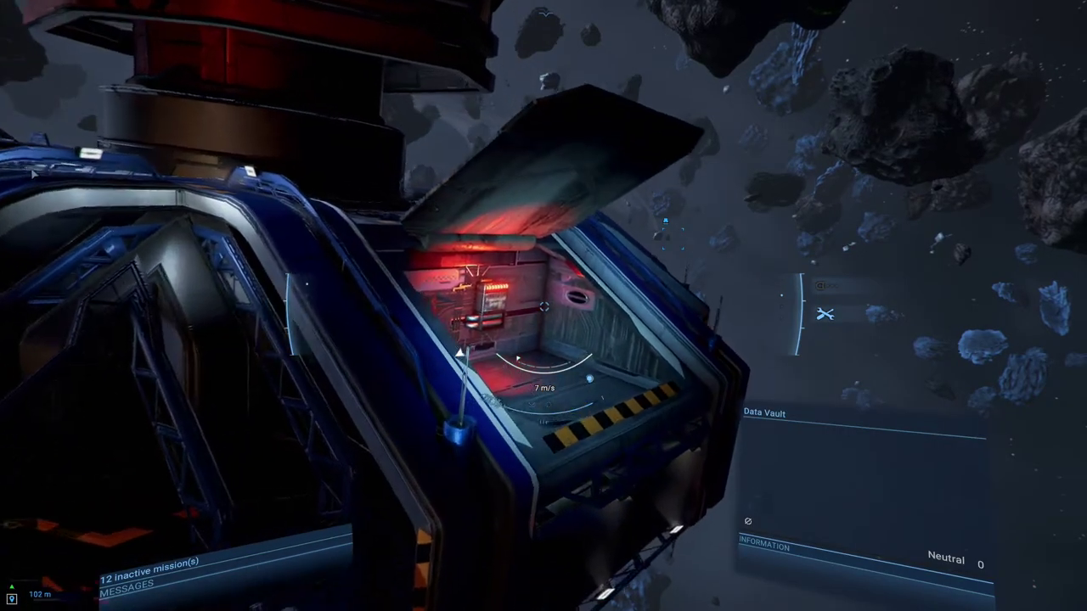
pyautogui.press('s')
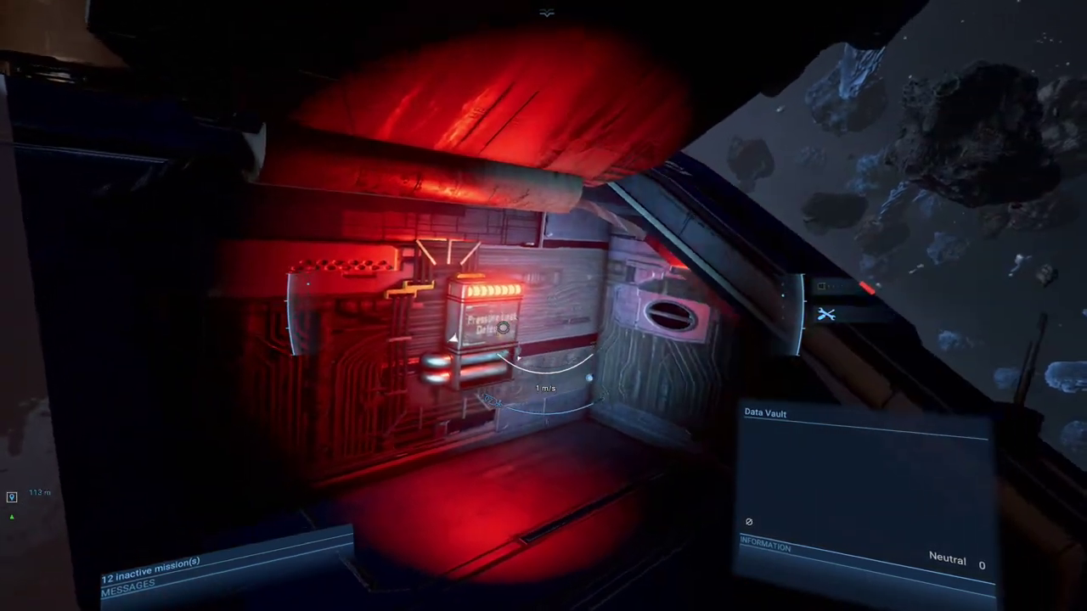
pyautogui.click(544, 306)
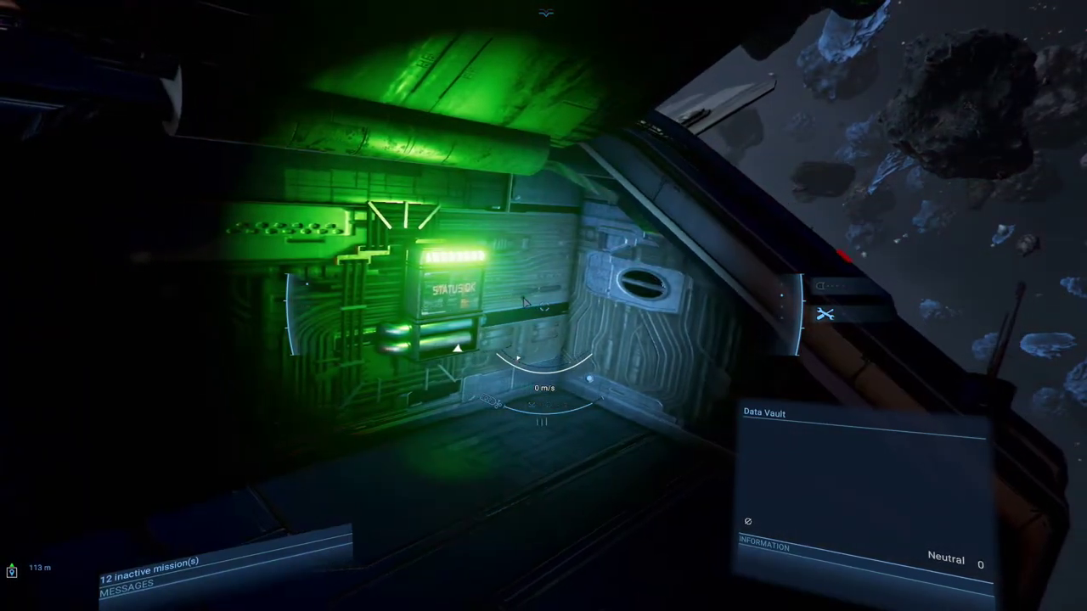
# Review the Historical Logs mission showing 3 of 29 vaults unlocked
pyautogui.press('Return')
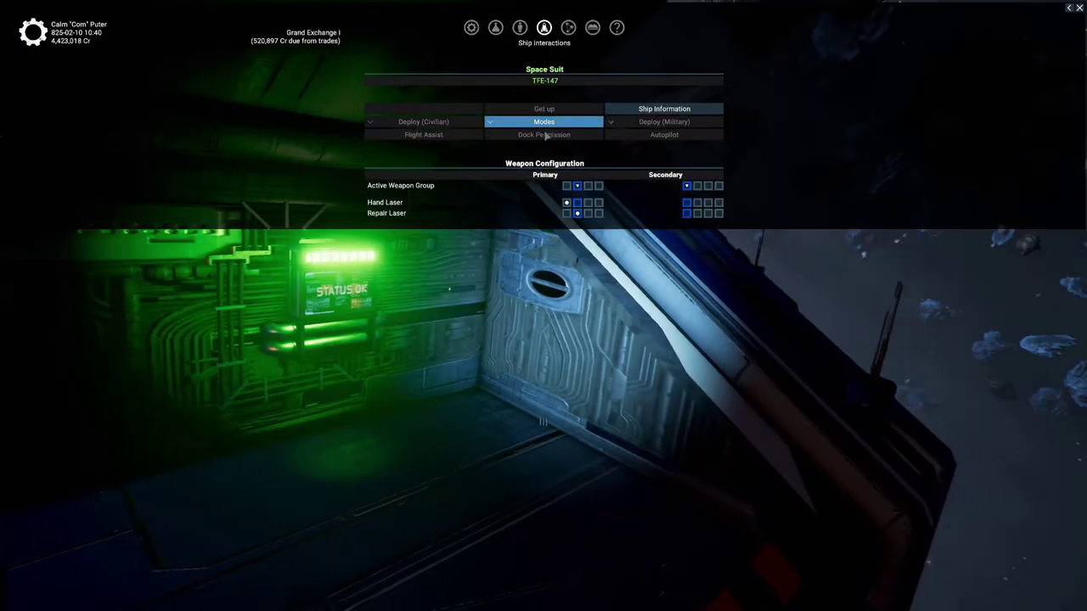
pyautogui.press('m')
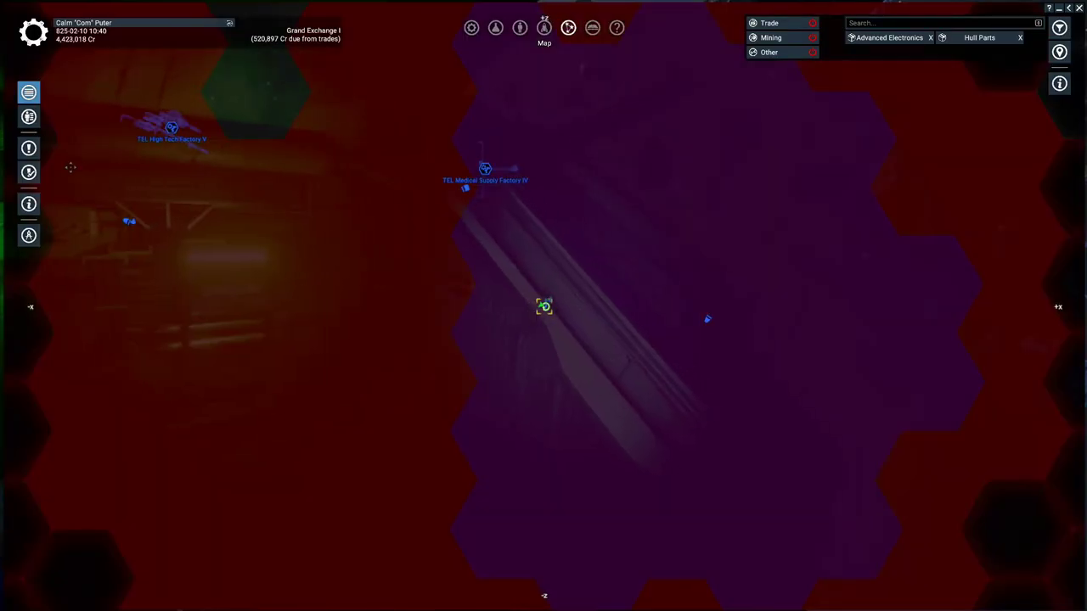
pyautogui.click(29, 172)
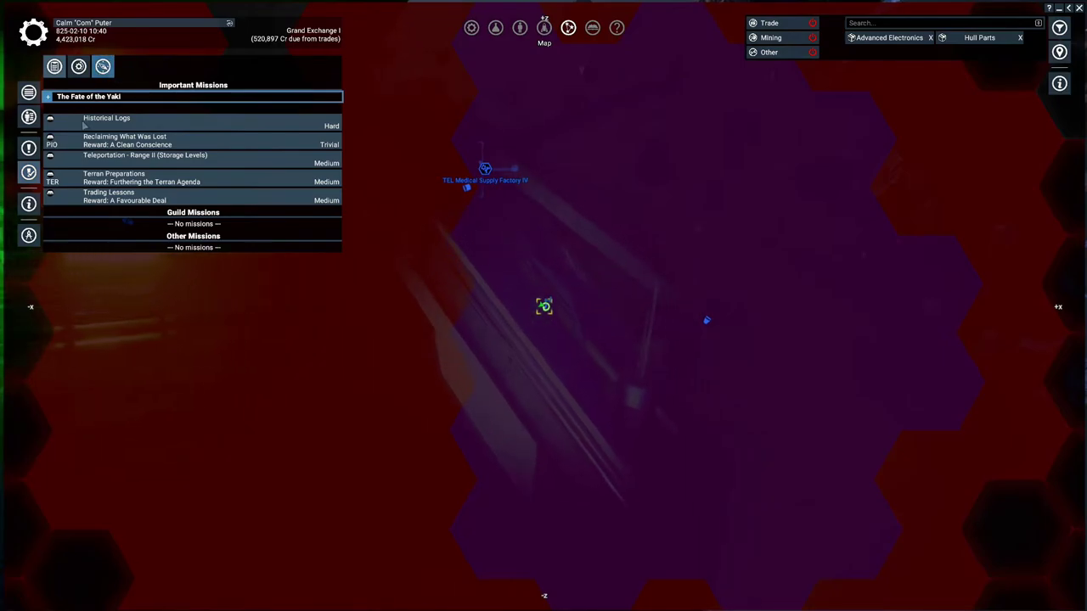
pyautogui.click(79, 123)
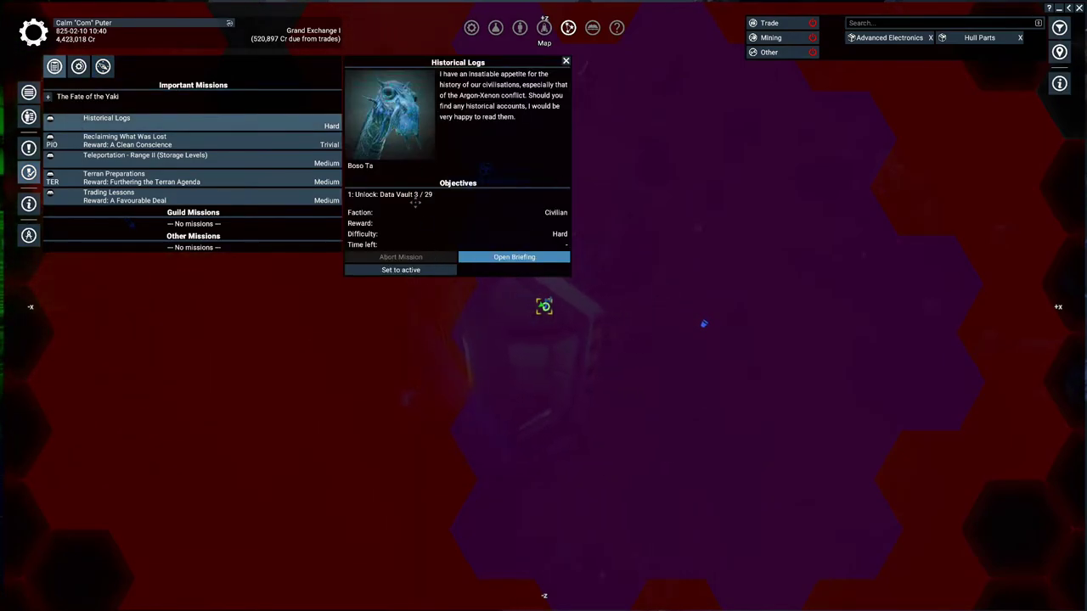
pyautogui.press('Escape')
pyautogui.press('Escape')
pyautogui.press('Escape')
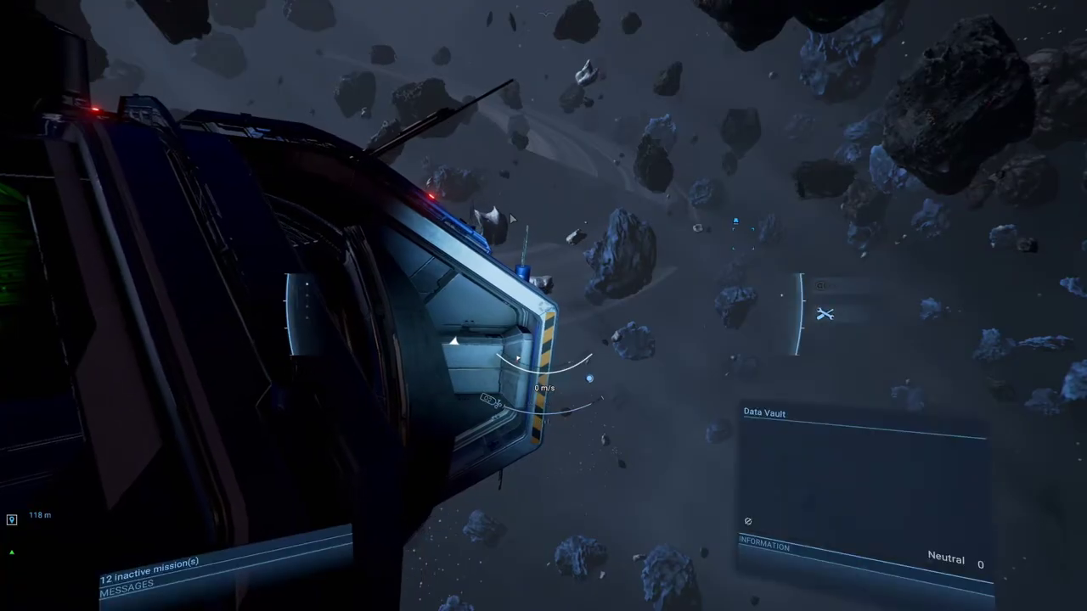
# Steer away from the nearby vessel and ease into the larger ship's open cargo bay
pyautogui.press('w')
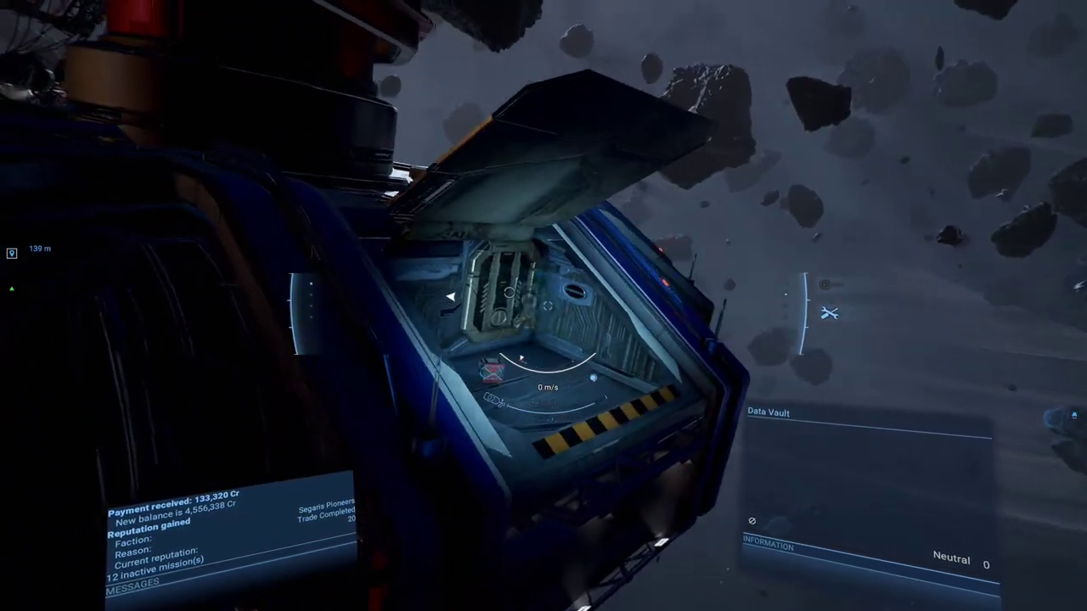
pyautogui.press('w')
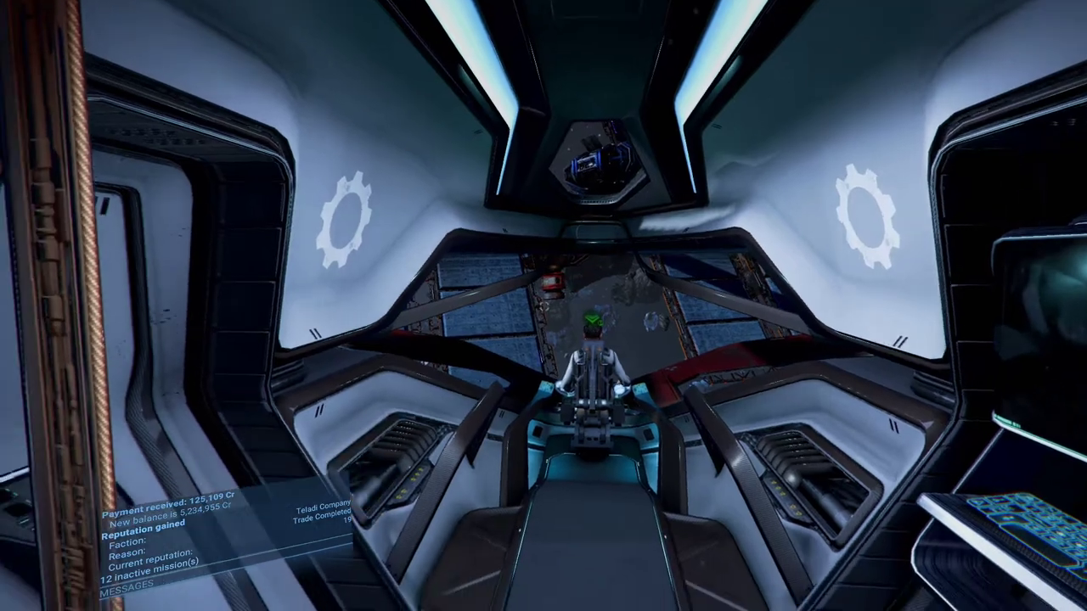
# Take command at the pilot seat, glance at the map, then stand up and reopen it
pyautogui.press('w')
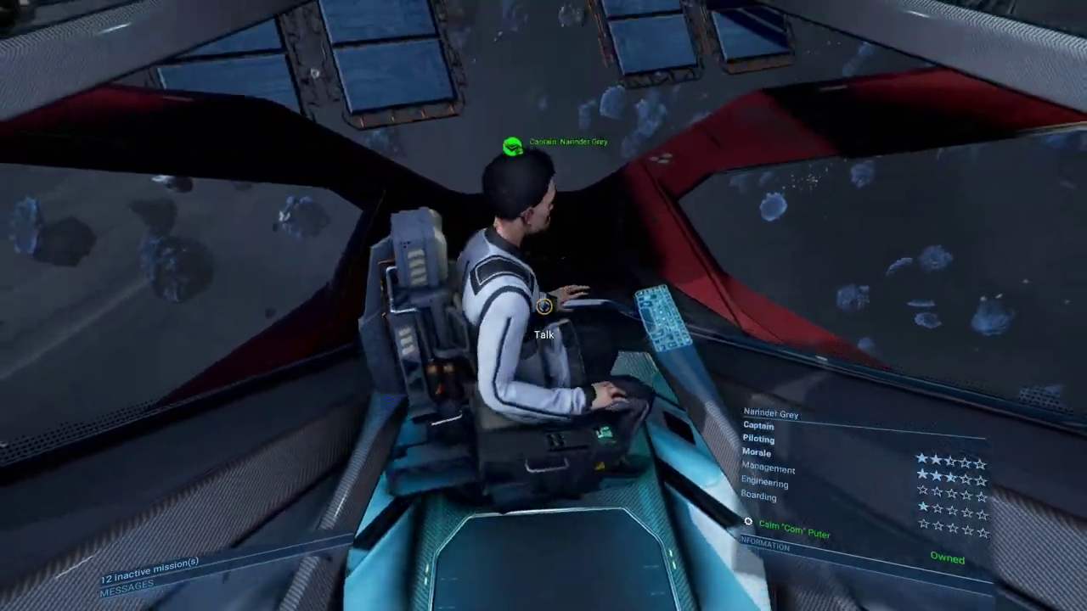
pyautogui.press('f')
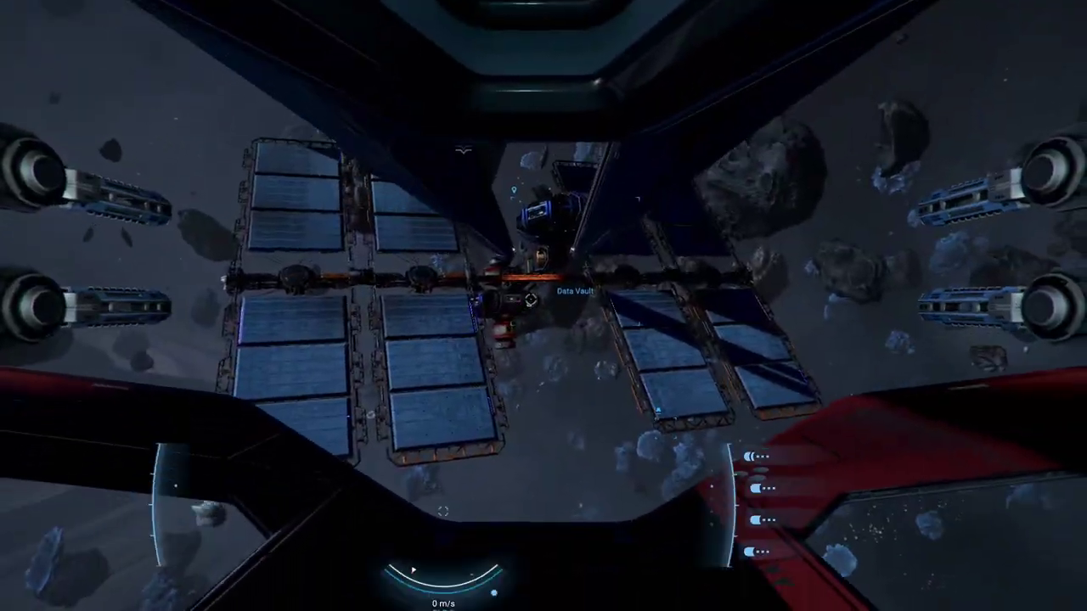
pyautogui.press('m')
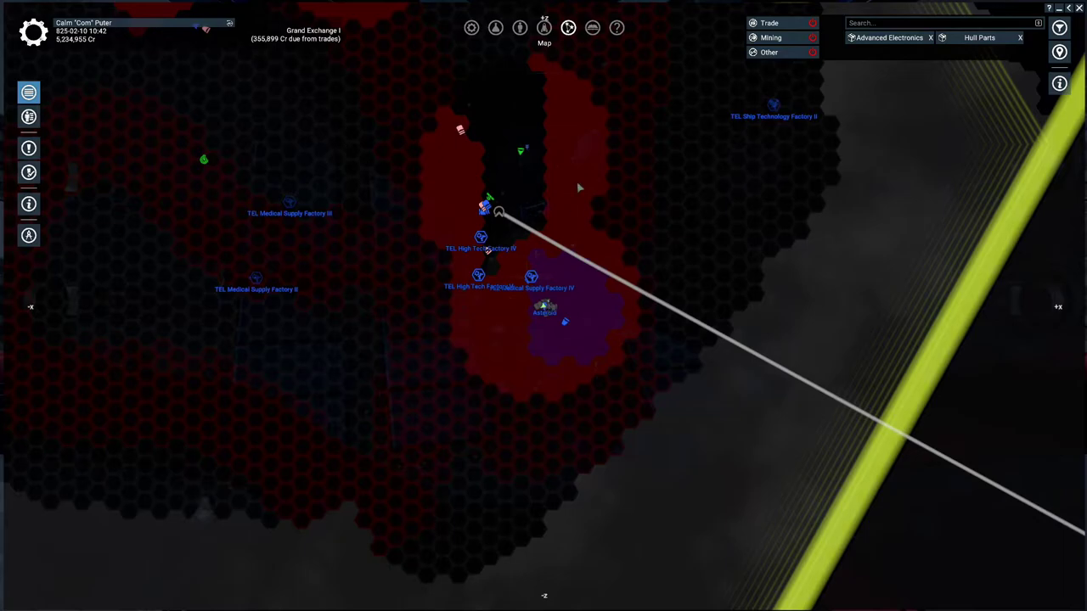
pyautogui.moveTo(585, 170); pyautogui.dragTo(576, 324)
pyautogui.press('m')
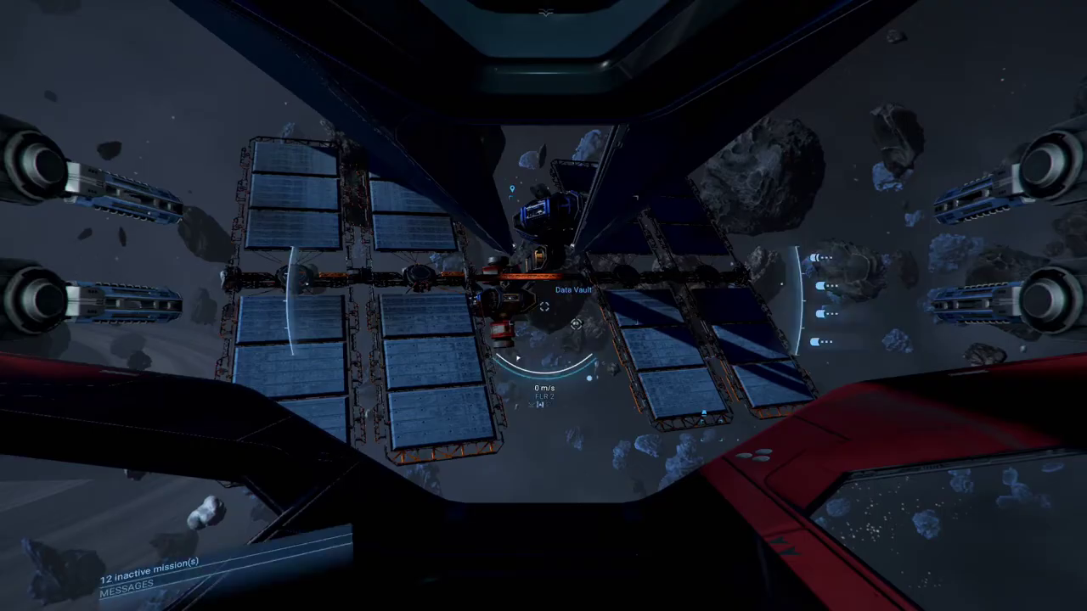
pyautogui.hotkey('shift', 'e')
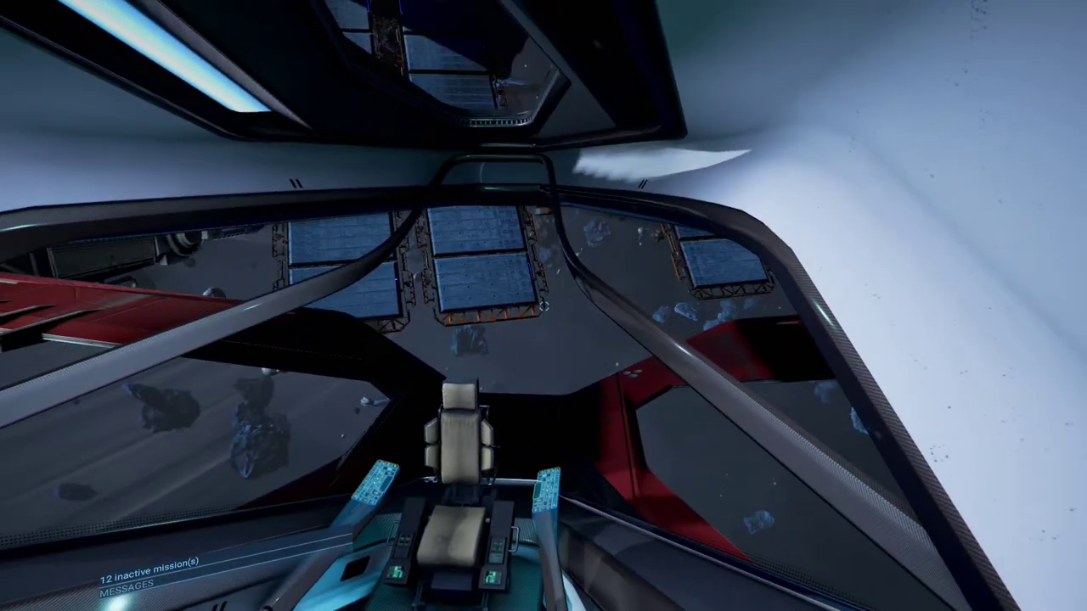
pyautogui.press('m')
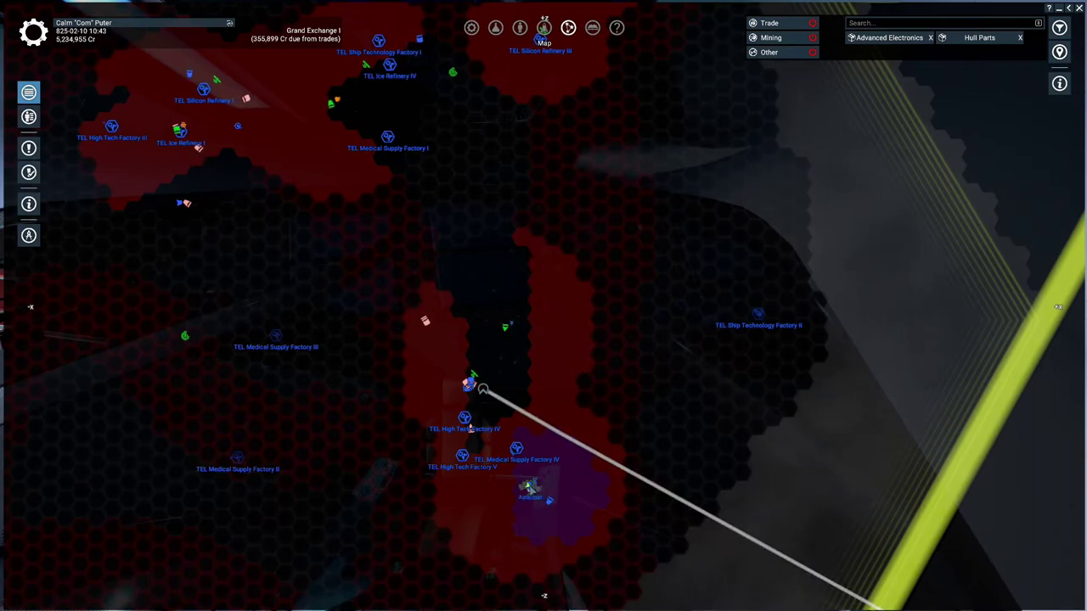
pyautogui.scroll(2, 544, 424)
pyautogui.scroll(2, 543, 425)
pyautogui.scroll(3, 543, 424)
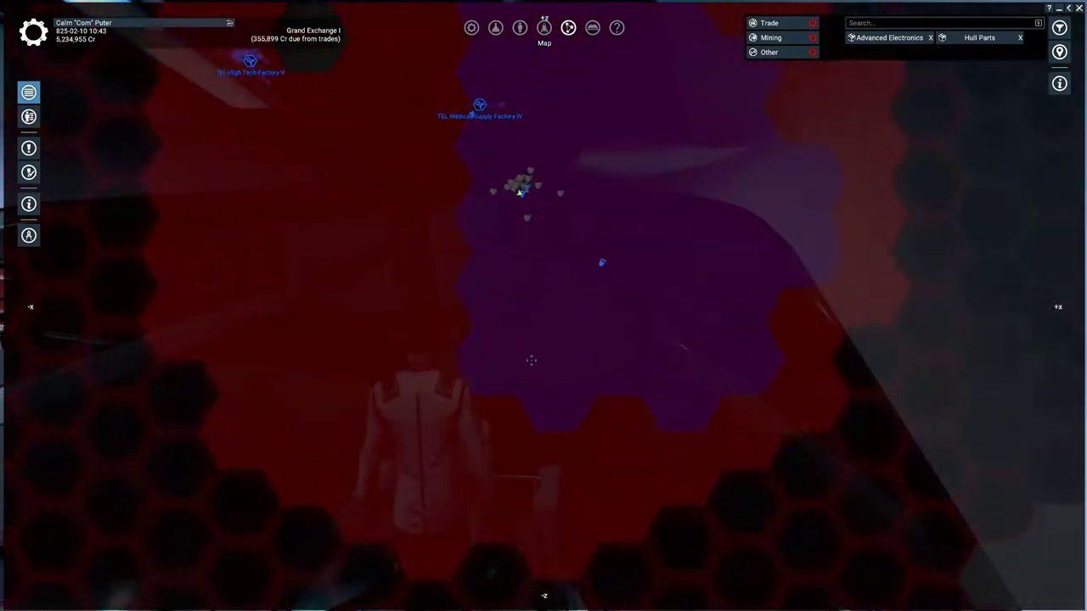
# Select Velvet Thunder and order it to Dock and Wait at Grand Exchange I Headquarters
pyautogui.click(515, 125)
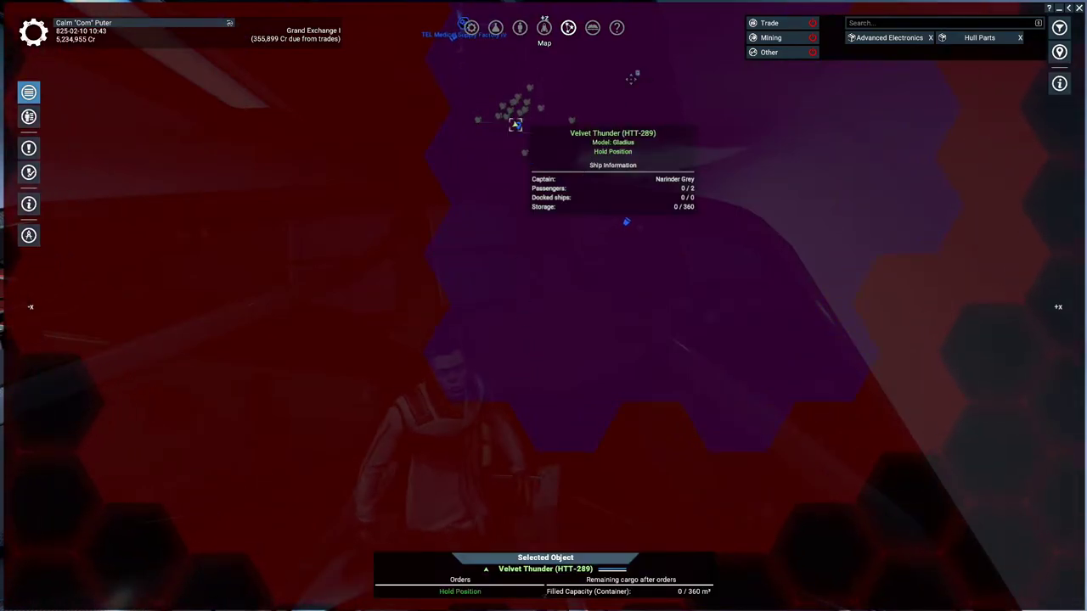
pyautogui.moveTo(515, 124)
pyautogui.mouseDown()
pyautogui.moveTo(643, 439)
pyautogui.moveTo(676, 176)
pyautogui.mouseUp()
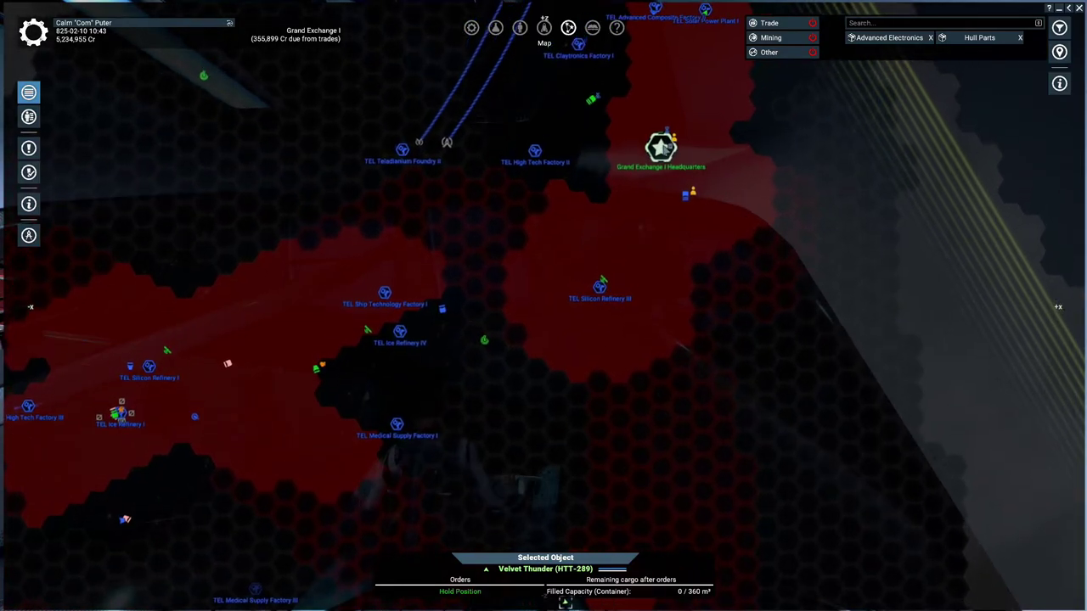
pyautogui.rightClick(661, 147)
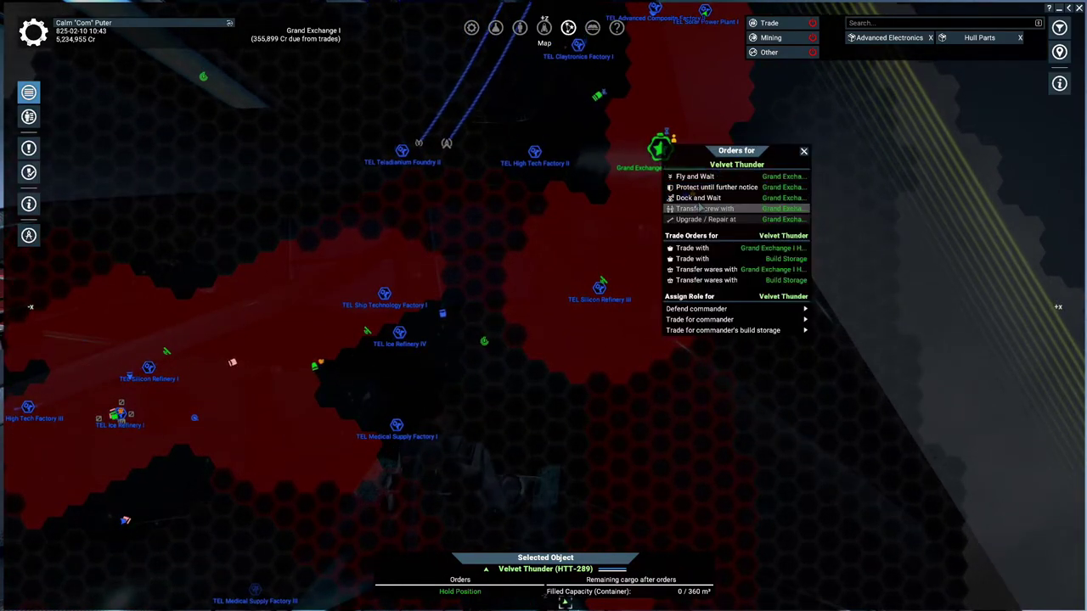
pyautogui.click(702, 202)
pyautogui.moveTo(702, 202); pyautogui.dragTo(664, 594)
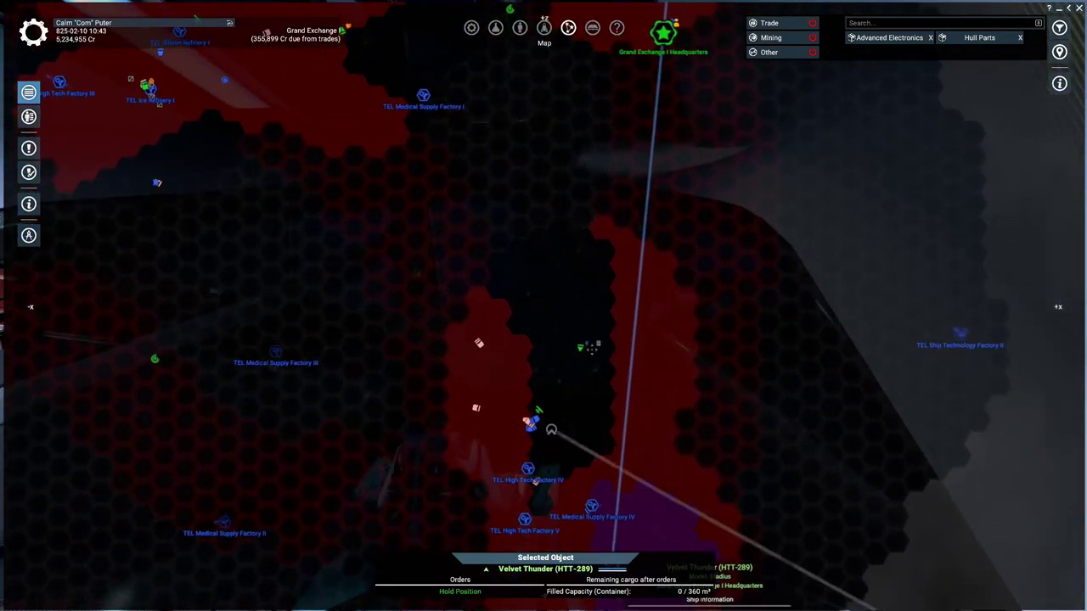
# Check the Katana's available actions without ordering anything, then reselect Velvet Thunder
pyautogui.click(582, 346)
pyautogui.rightClick(579, 347)
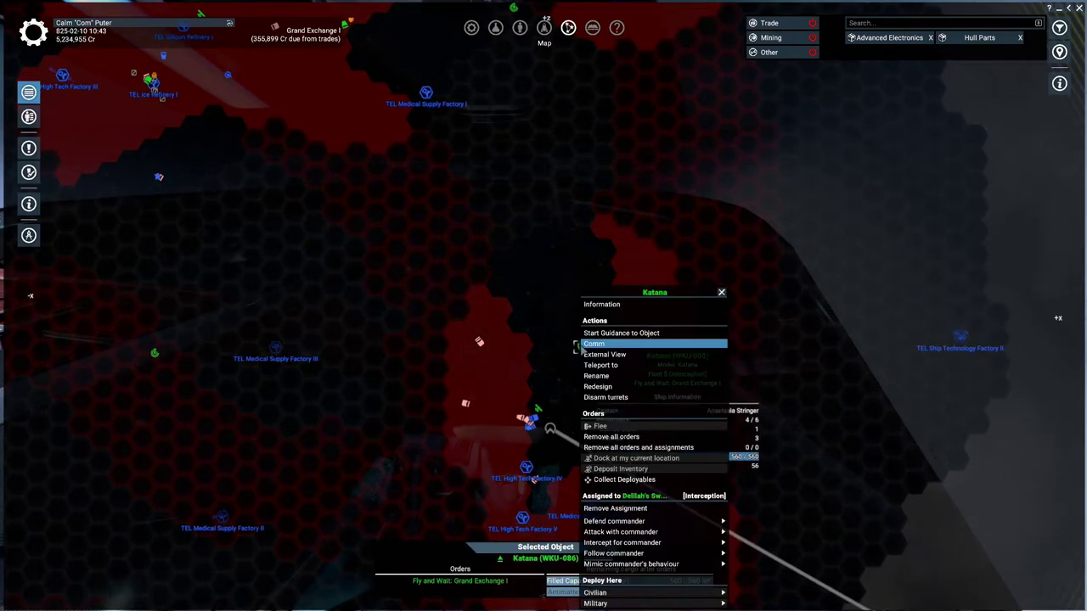
pyautogui.click(617, 367)
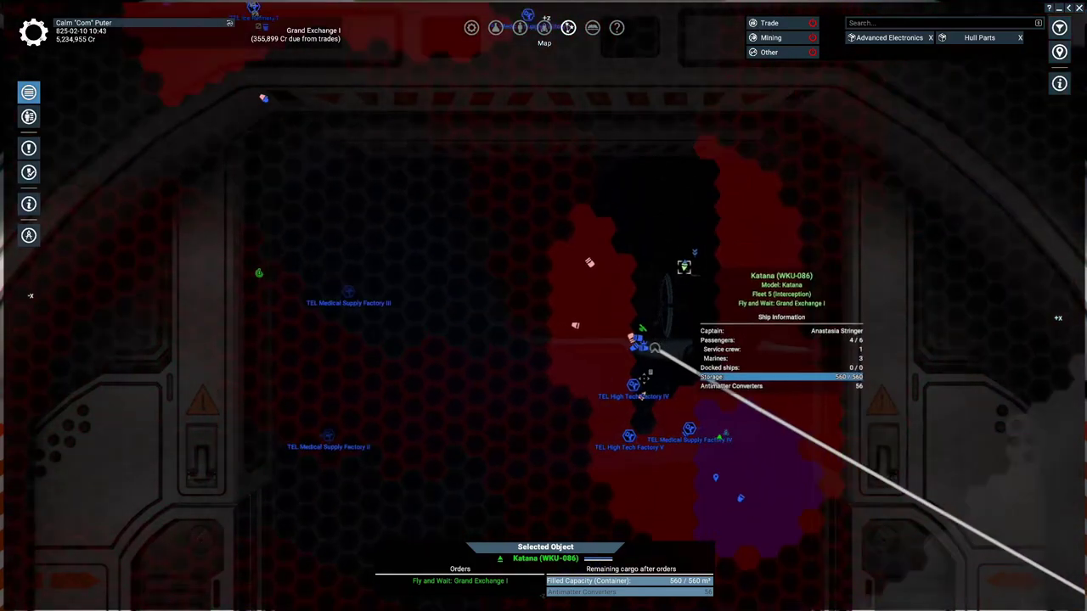
pyautogui.scroll(-5, 648, 373)
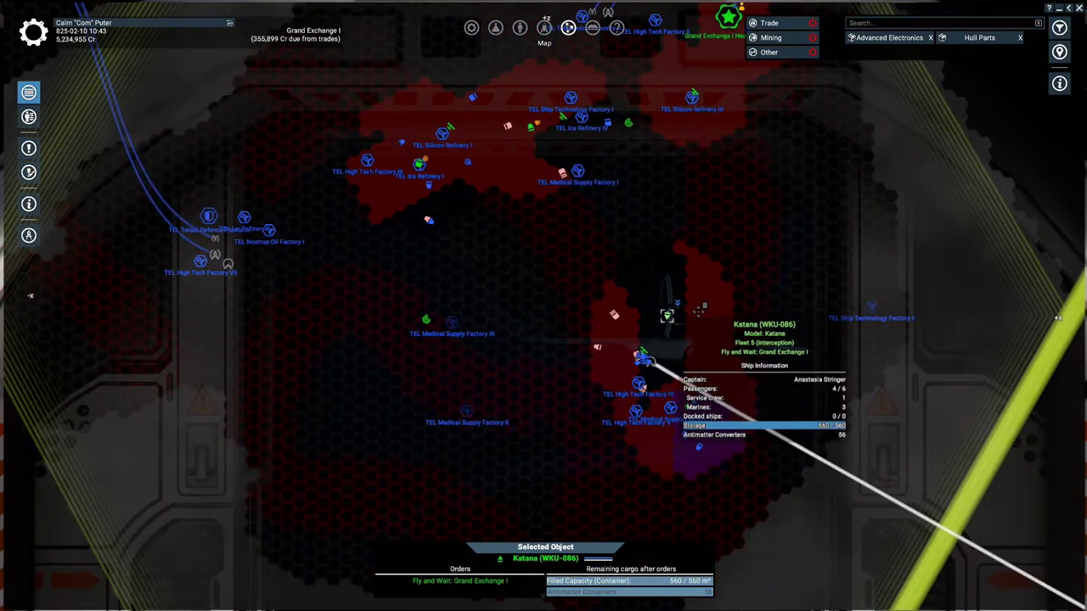
pyautogui.click(698, 310)
pyautogui.click(688, 404)
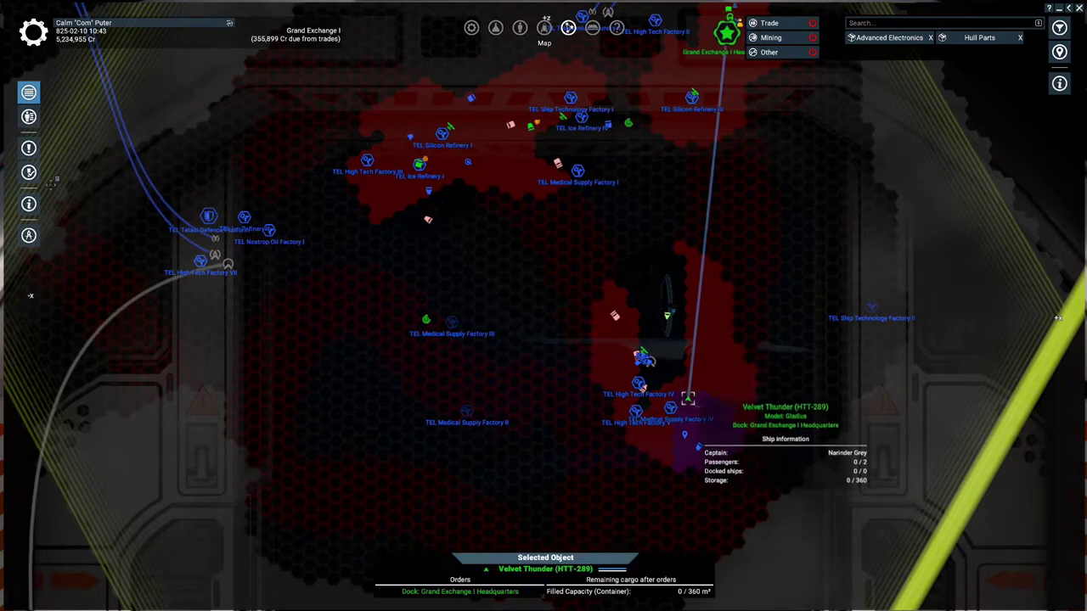
# Drop Velvet Thunder's automatic dock order; queue a Grand Exchange I flight and satellite deployment
pyautogui.click(29, 203)
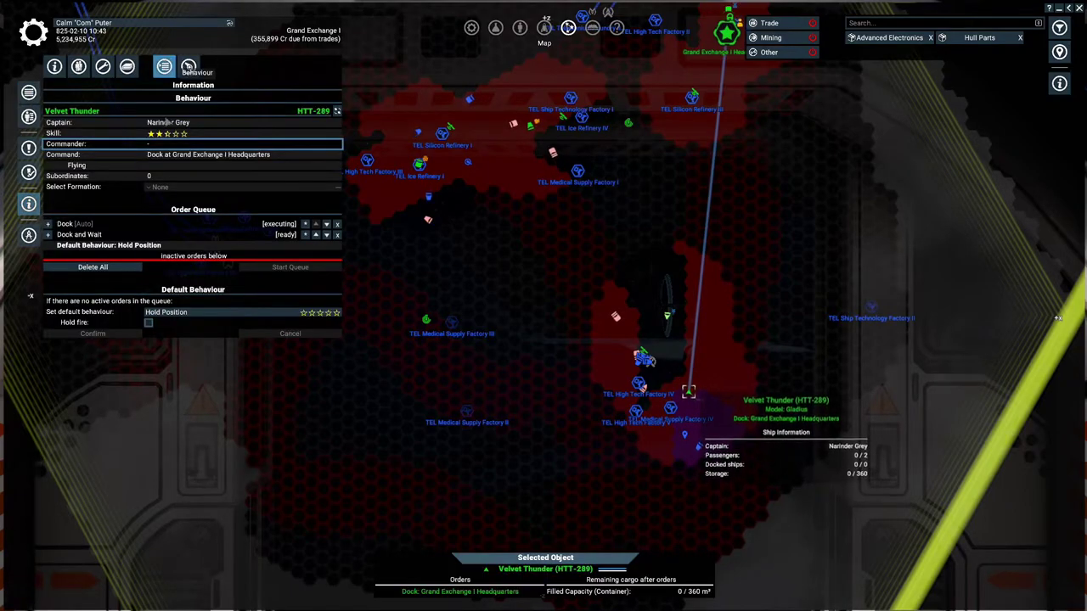
pyautogui.click(338, 226)
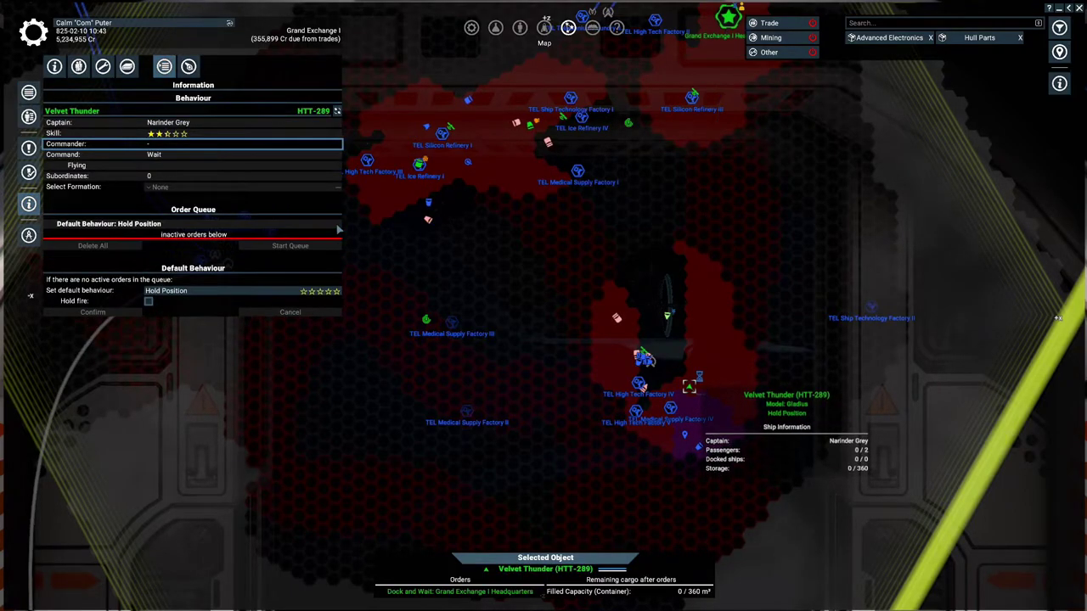
pyautogui.moveTo(378, 247); pyautogui.dragTo(553, 369)
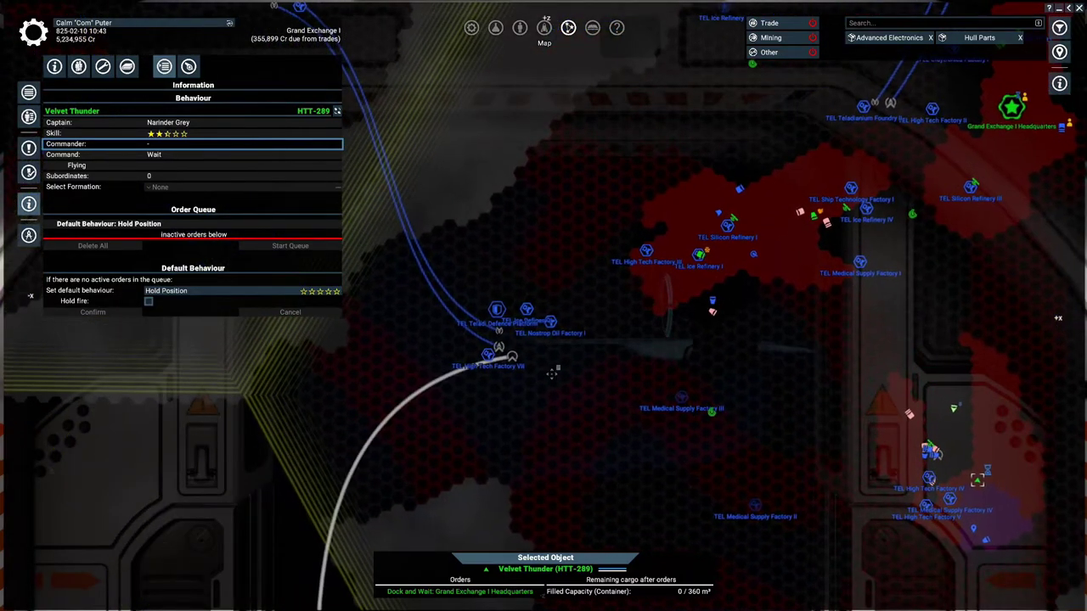
pyautogui.rightClick(538, 353)
pyautogui.click(569, 388)
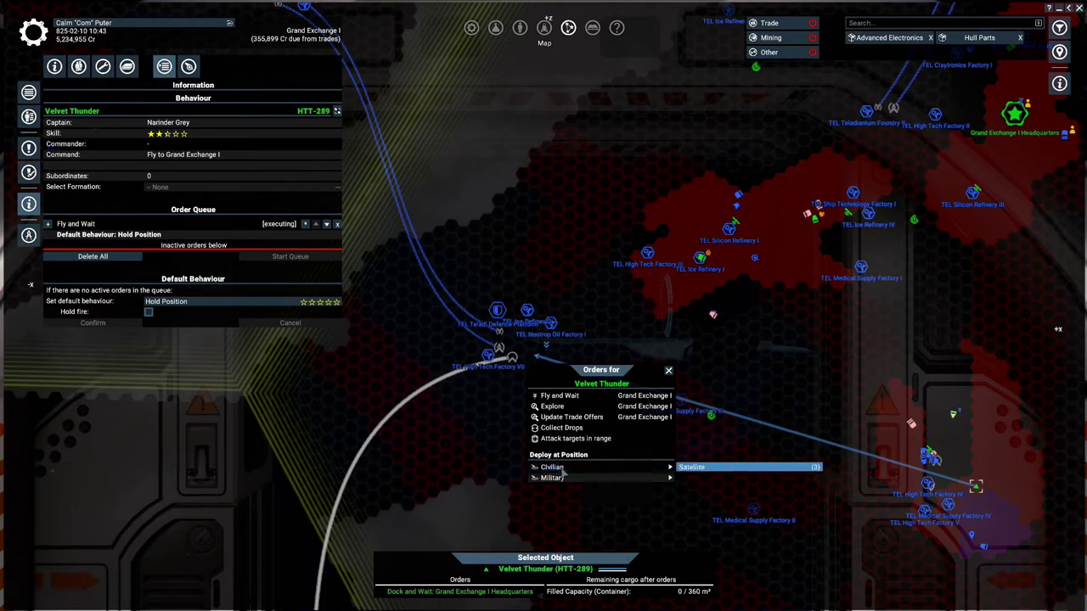
pyautogui.click(689, 468)
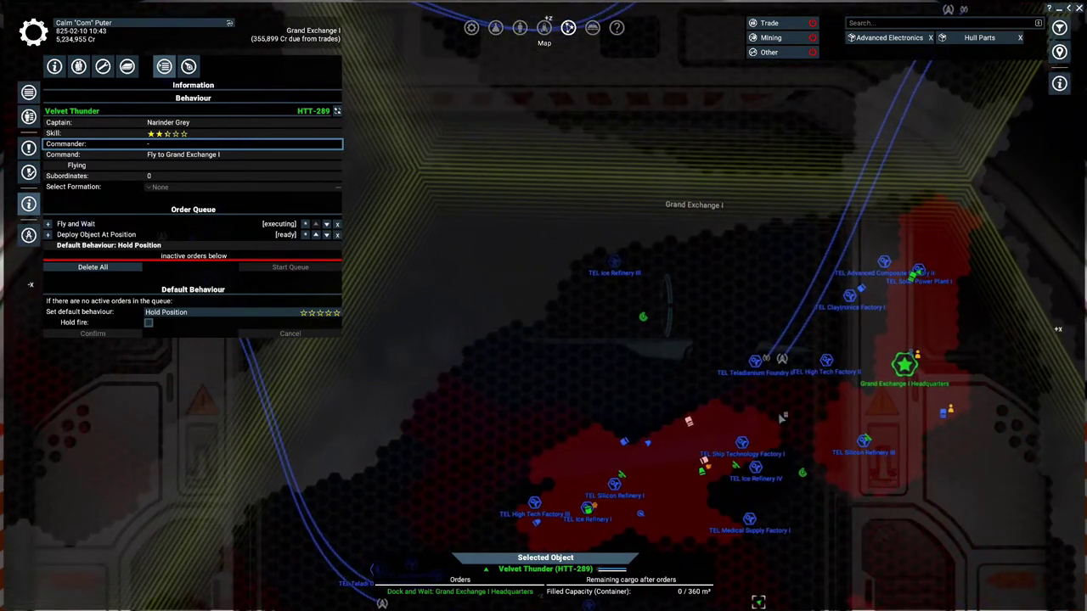
# Queue three more satellite deployments at other positions in the sector
pyautogui.rightClick(765, 383)
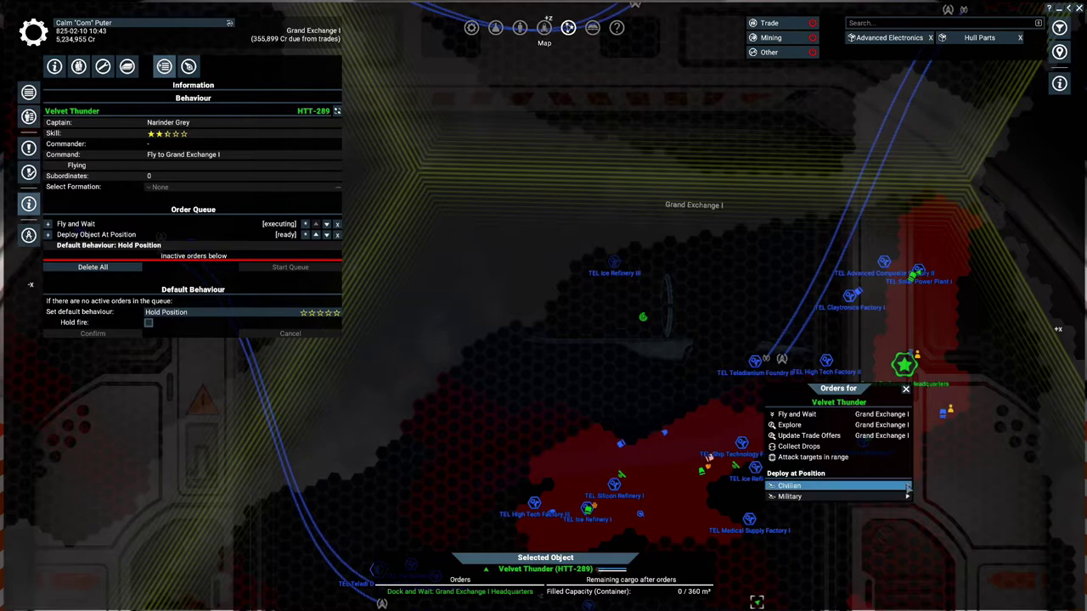
pyautogui.click(948, 486)
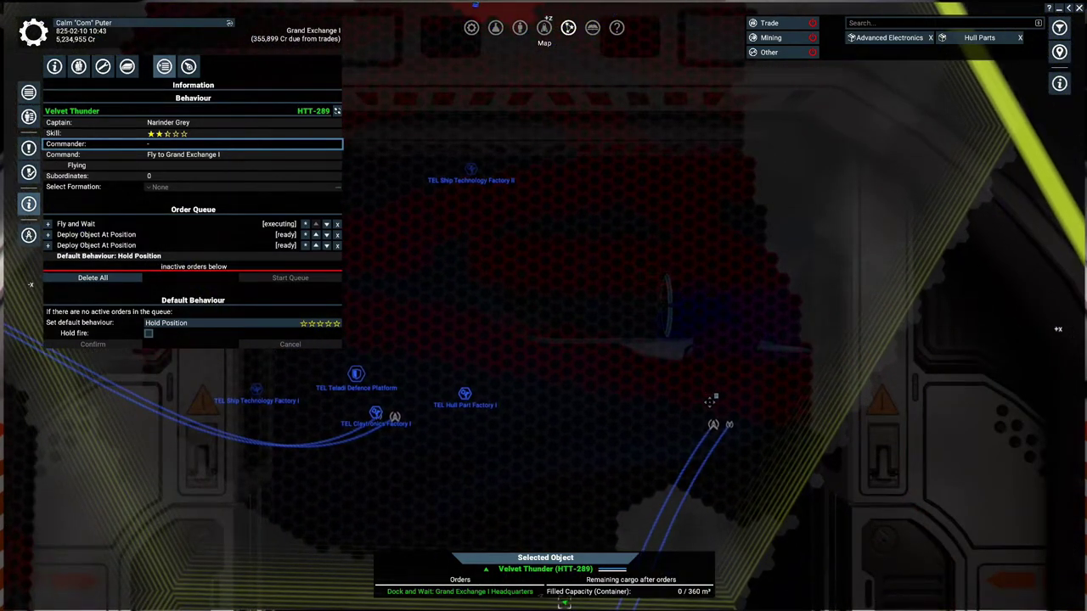
pyautogui.rightClick(710, 401)
pyautogui.moveTo(781, 504)
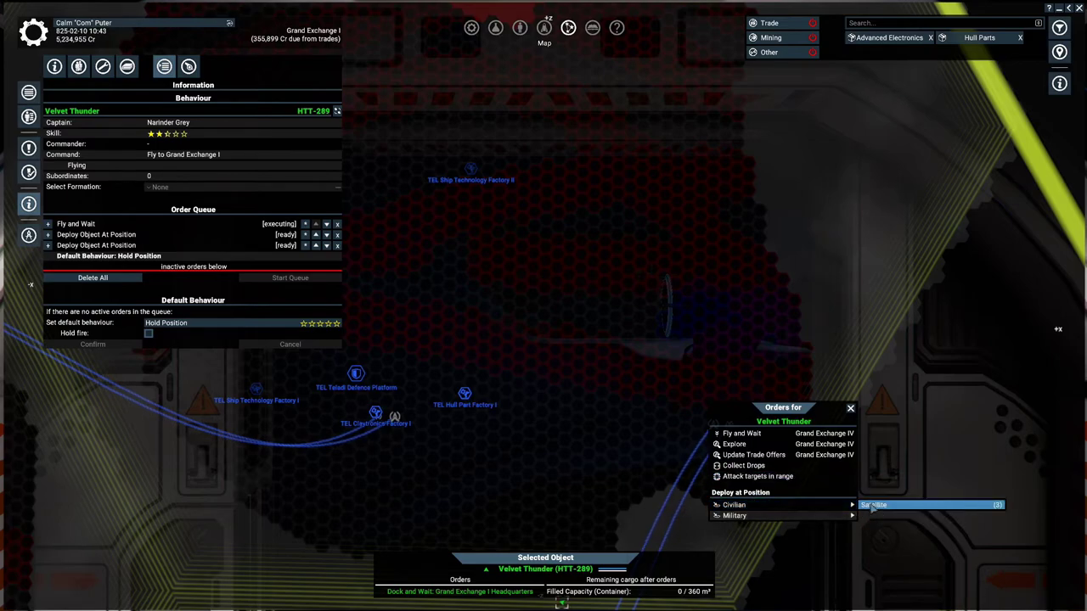
pyautogui.click(873, 505)
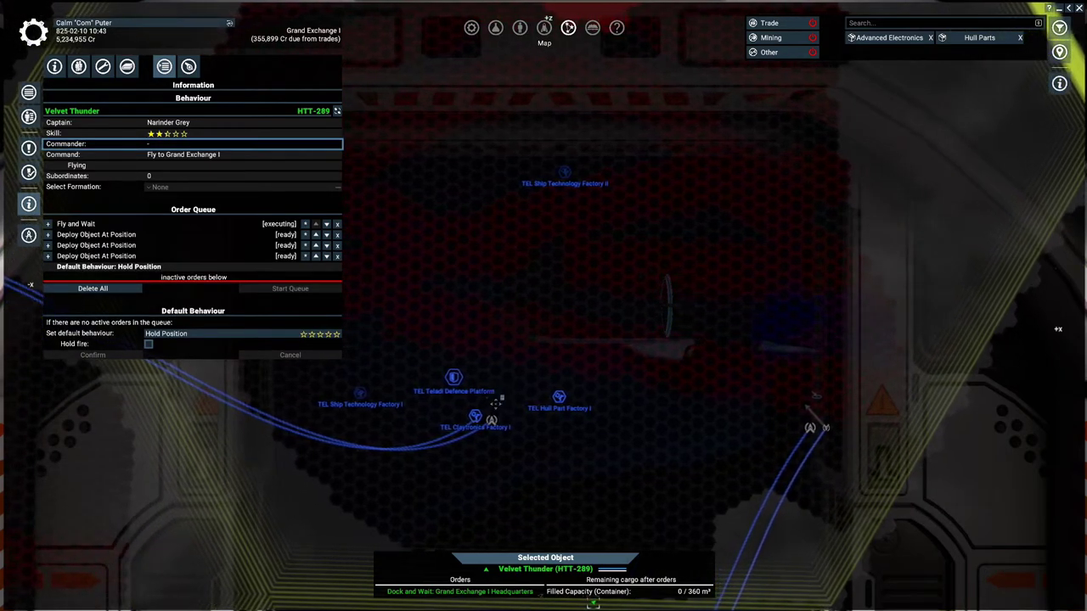
pyautogui.rightClick(496, 404)
pyautogui.moveTo(569, 500)
pyautogui.click(678, 502)
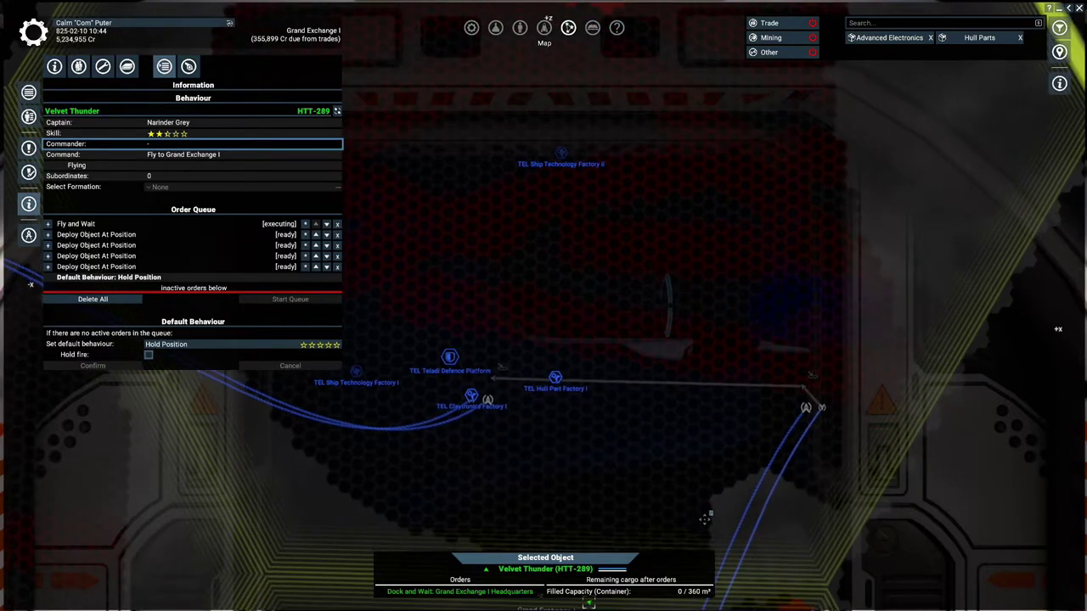
pyautogui.scroll(-5, 706, 530)
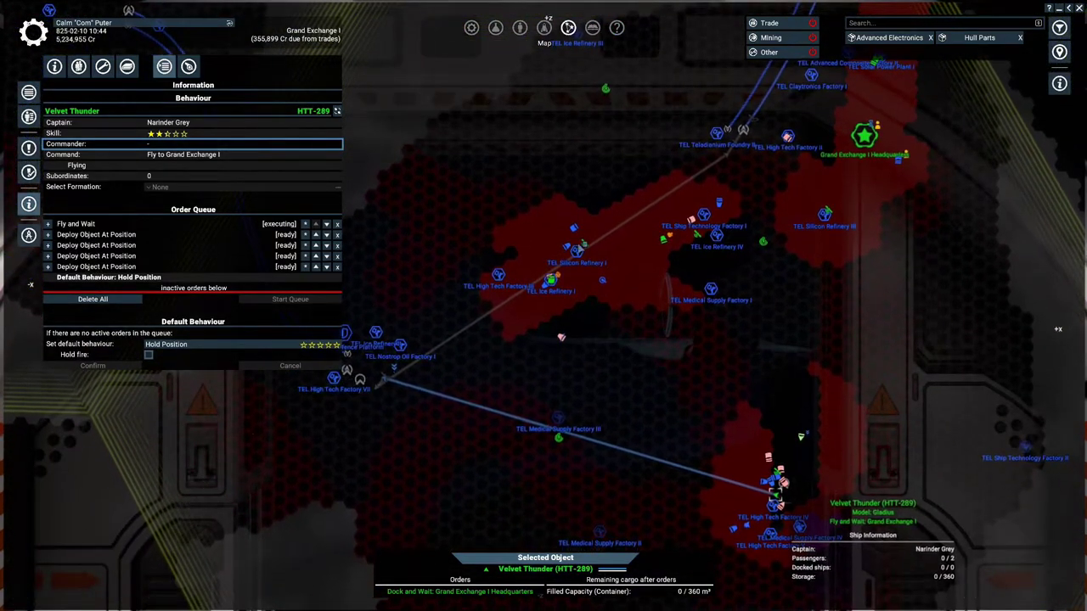
# Remove one Deploy Object At Position order from Velvet Thunder's queue
pyautogui.press('w')
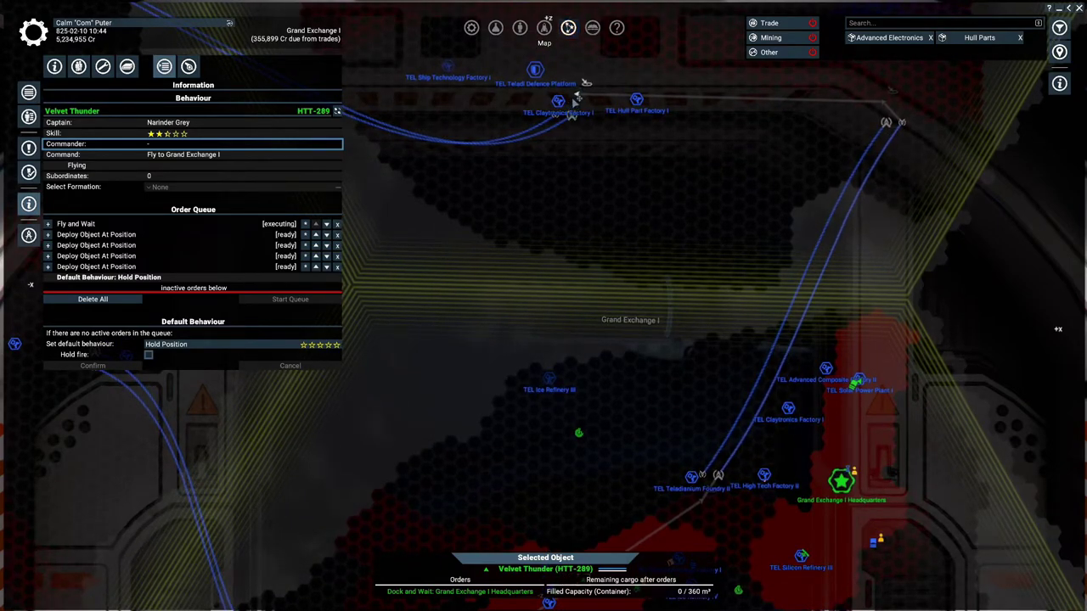
pyautogui.rightClick(576, 98)
pyautogui.click(604, 111)
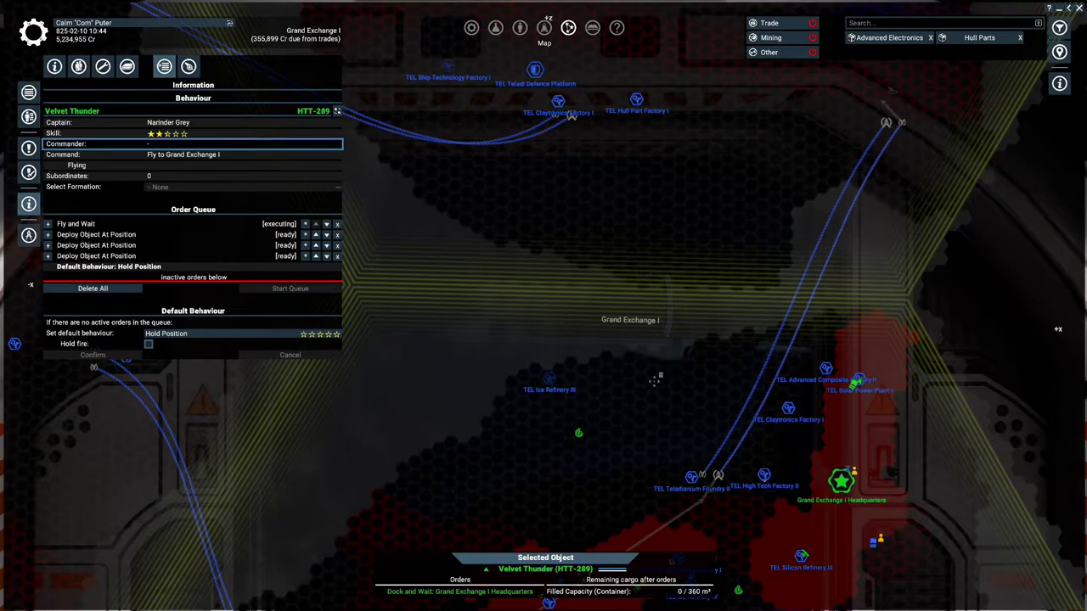
# Append a Dock and Wait order at Grand Exchange I Headquarters
pyautogui.press('s')
pyautogui.rightClick(862, 220)
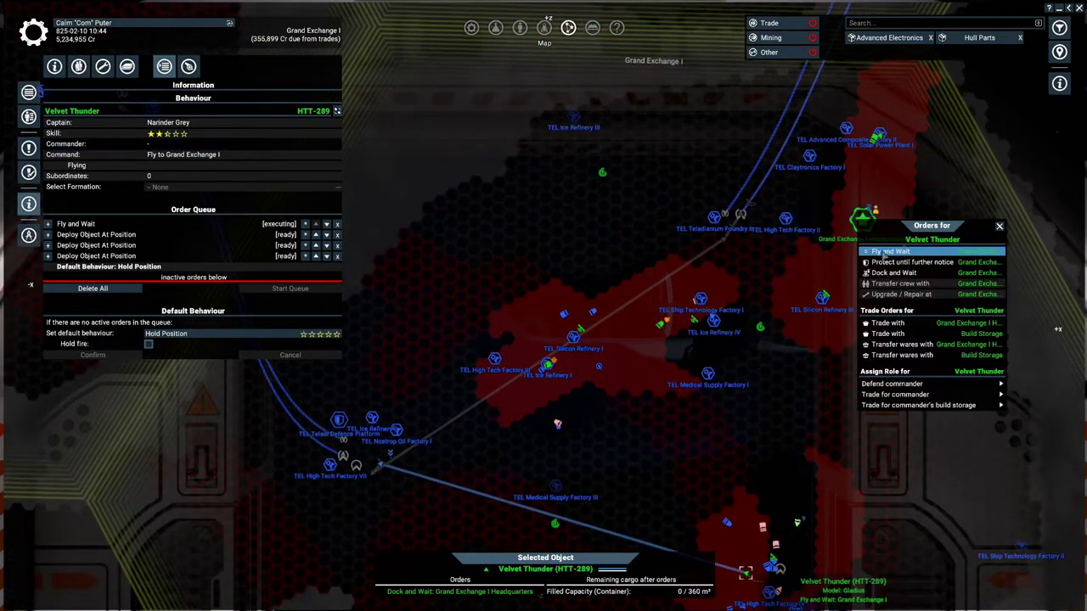
pyautogui.click(934, 283)
pyautogui.press('s')
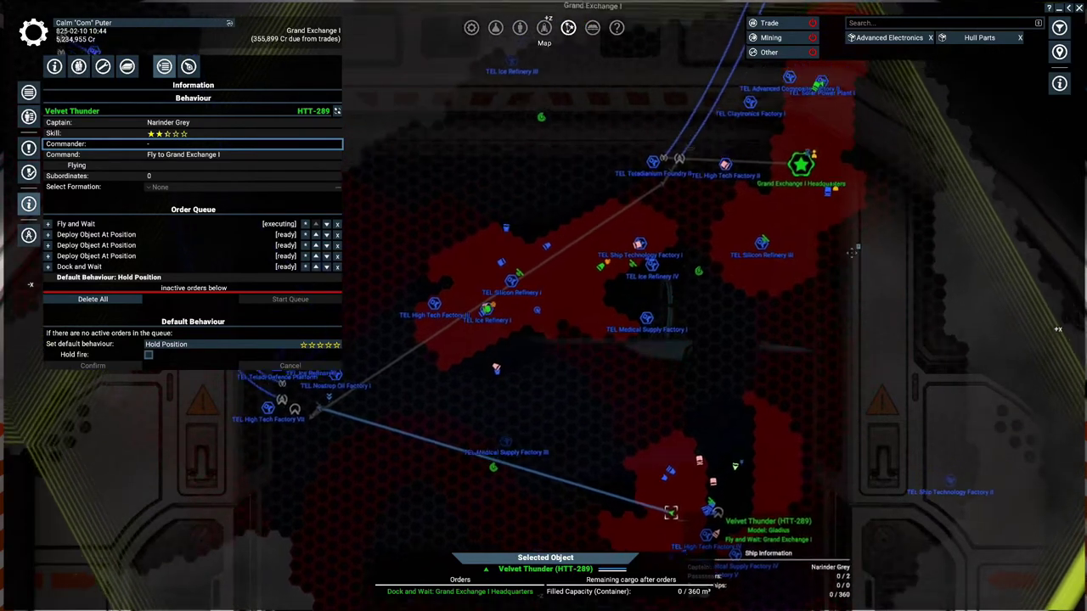
pyautogui.rightClick(789, 180)
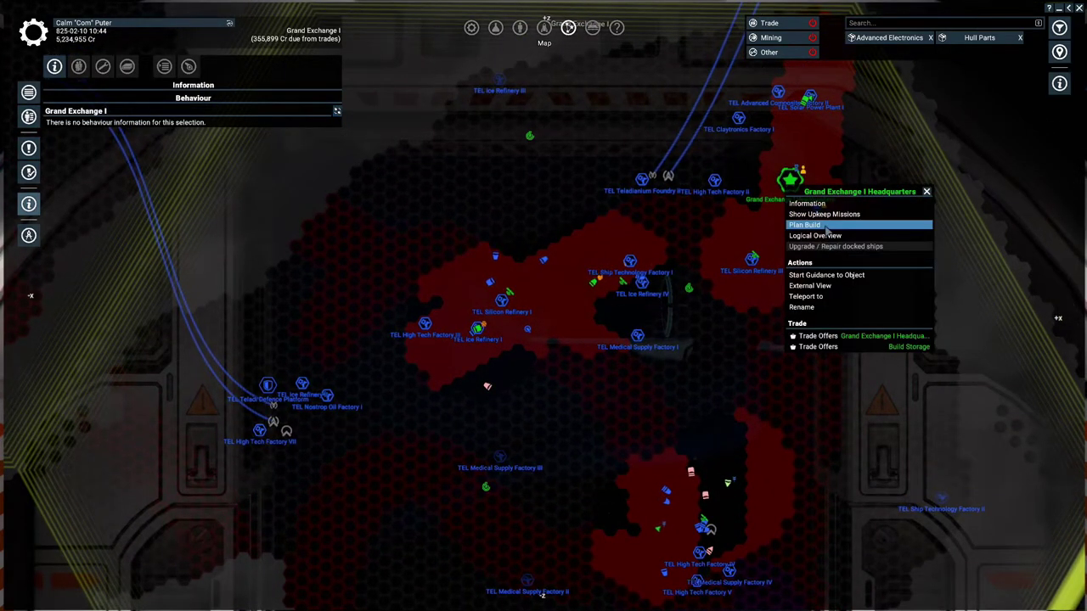
pyautogui.click(815, 225)
pyautogui.scroll(-5, 931, 536)
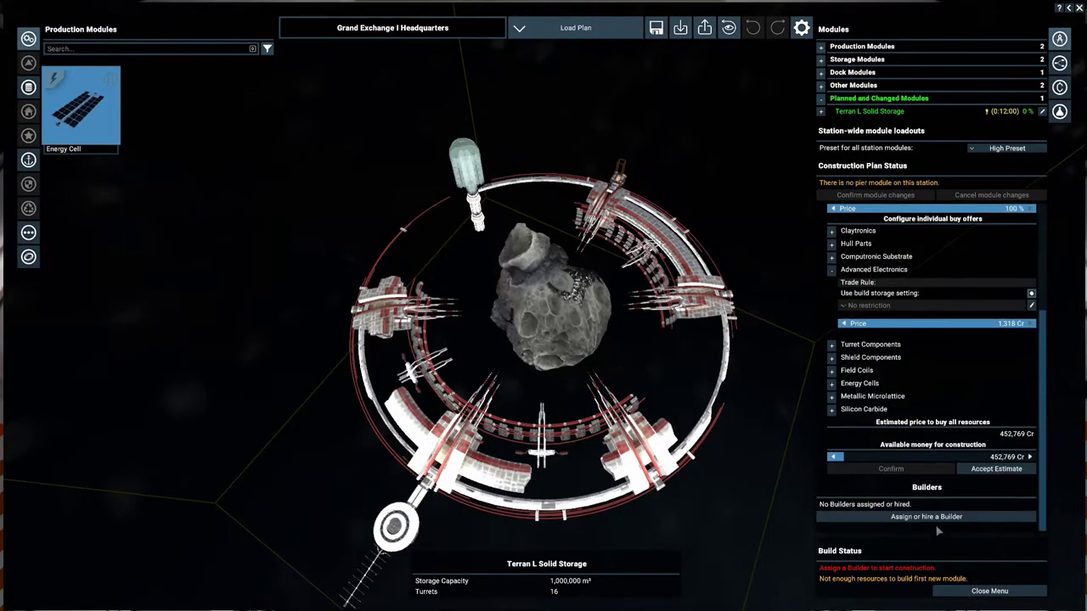
pyautogui.click(927, 516)
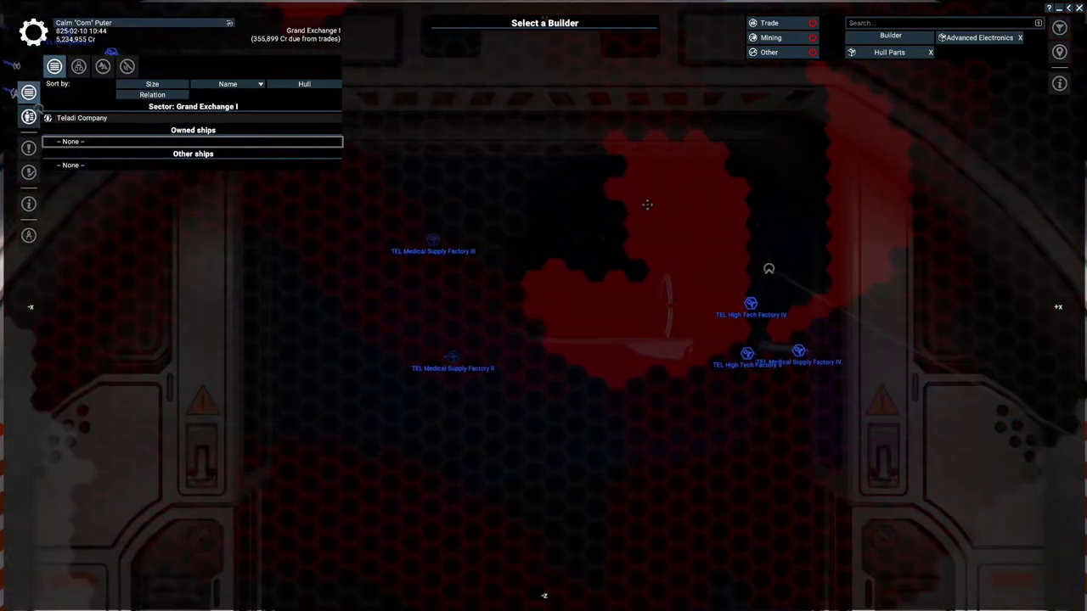
pyautogui.scroll(-3, 645, 242)
pyautogui.scroll(5, 636, 240)
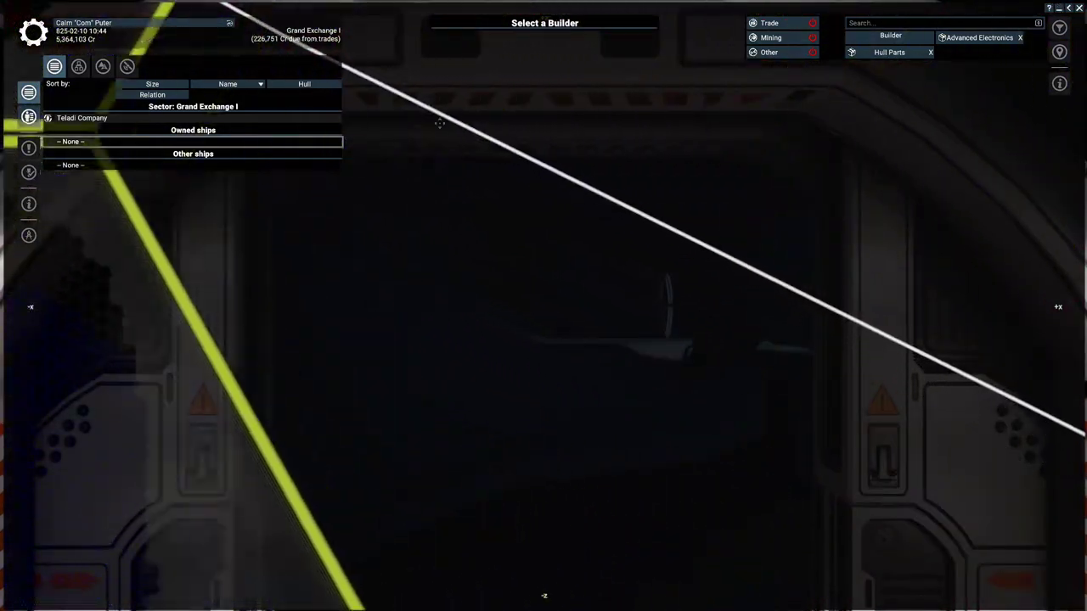
pyautogui.scroll(-5, 471, 161)
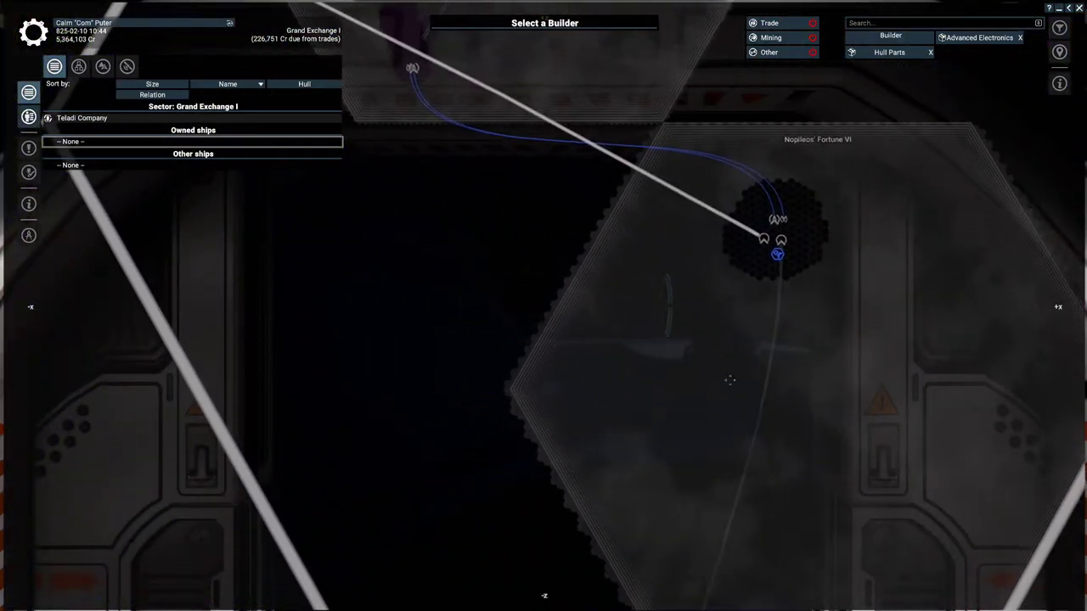
pyautogui.scroll(-5, 811, 459)
pyautogui.moveTo(811, 458)
pyautogui.mouseDown()
pyautogui.moveTo(783, 221)
pyautogui.moveTo(616, 478)
pyautogui.mouseUp()
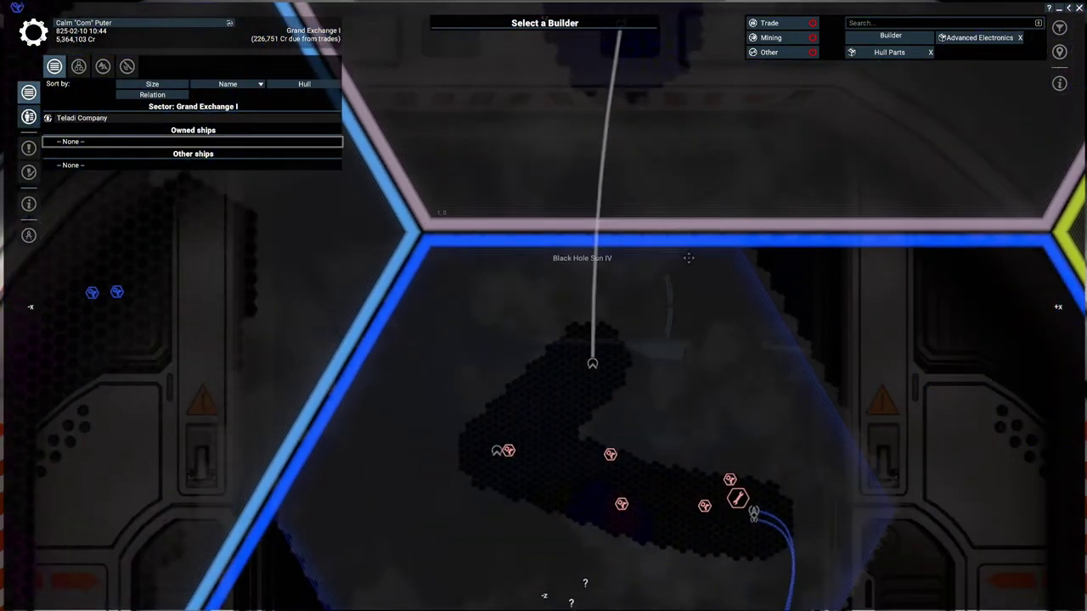
pyautogui.scroll(3, 760, 277)
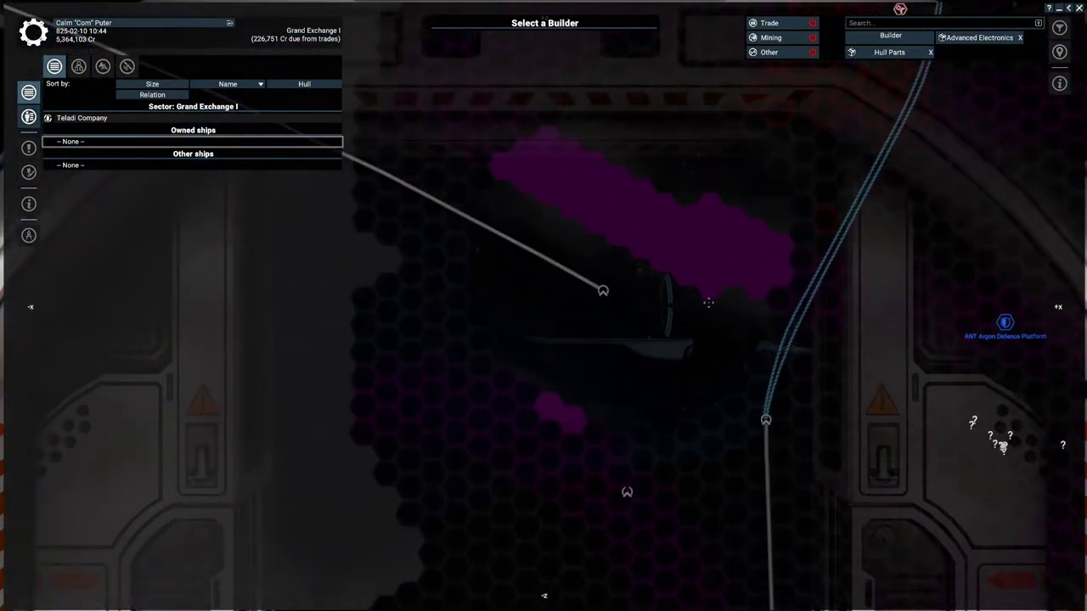
pyautogui.scroll(-2, 701, 307)
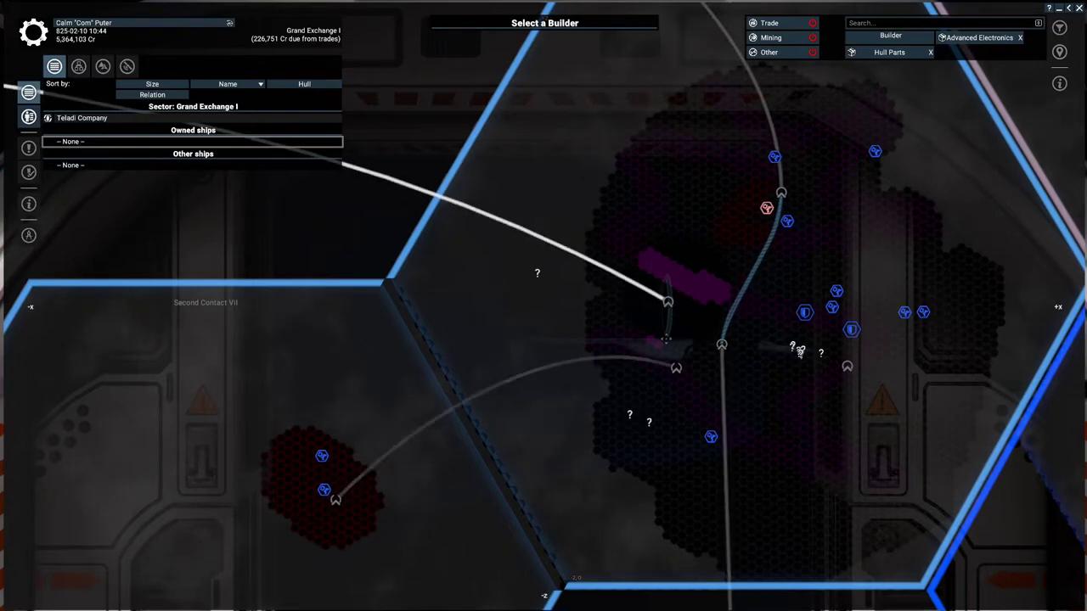
pyautogui.moveTo(847, 238); pyautogui.dragTo(593, 529)
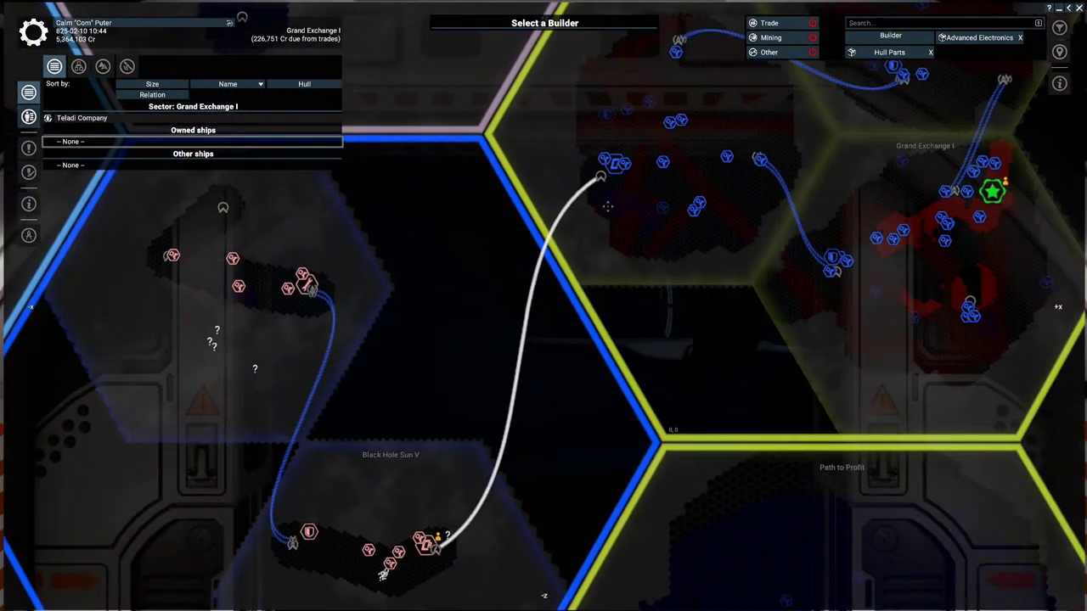
pyautogui.press('w')
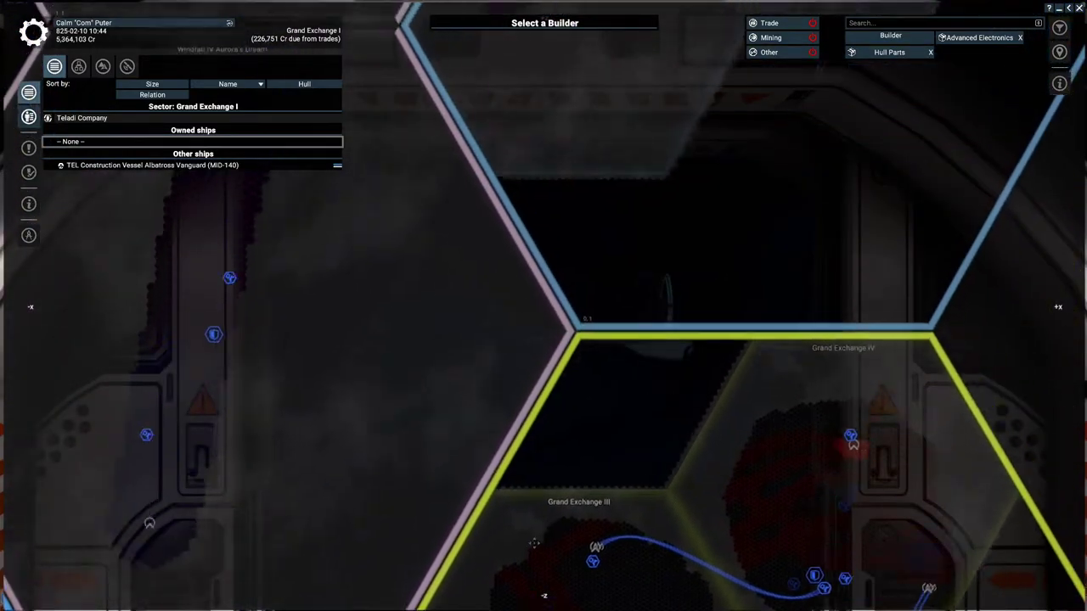
pyautogui.press('s')
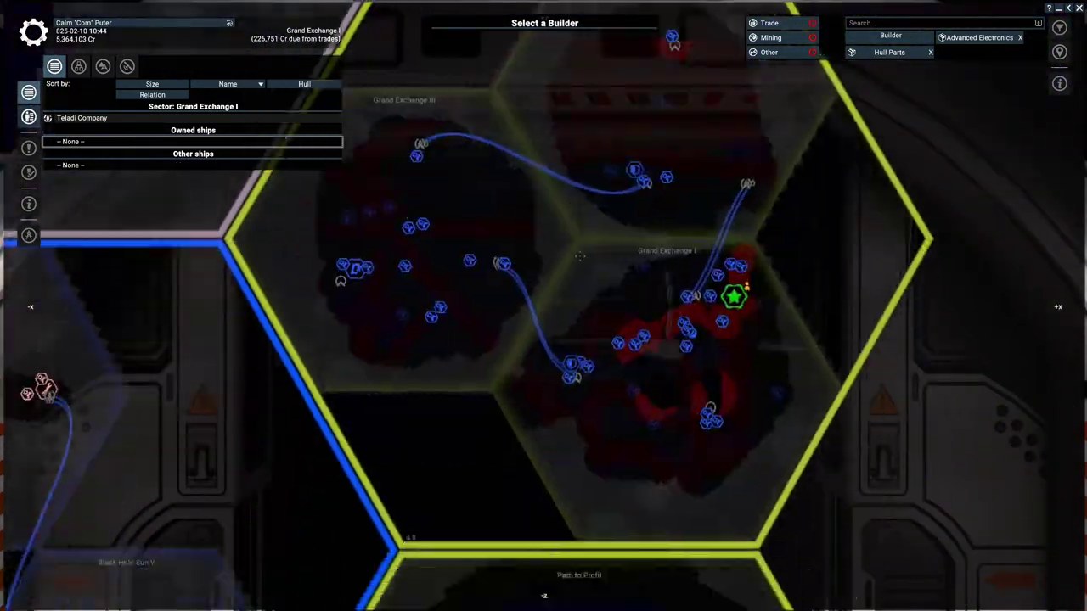
pyautogui.scroll(5, 674, 278)
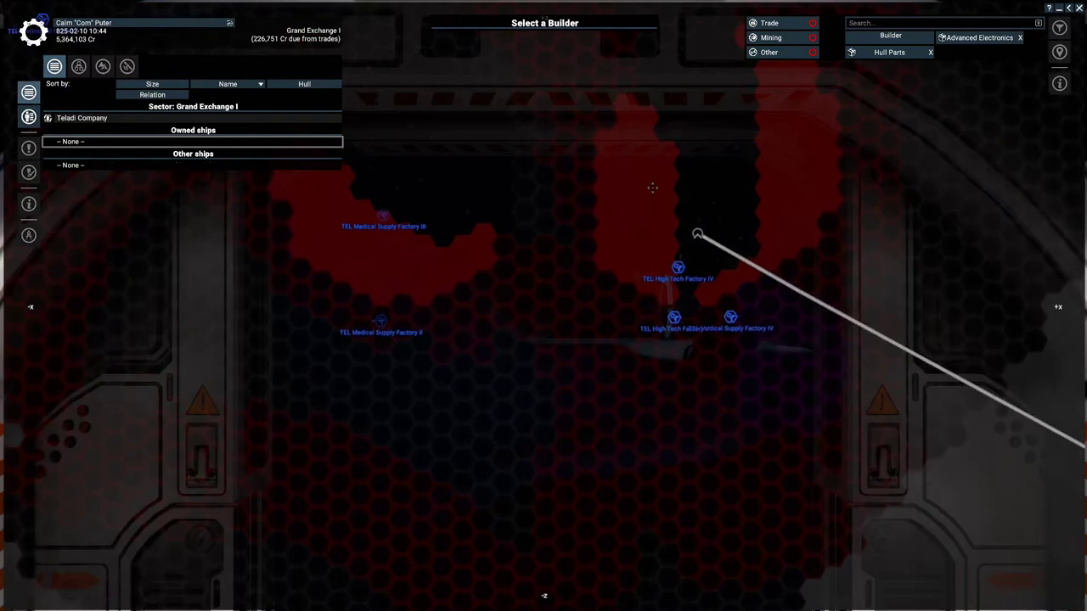
pyautogui.press('w')
pyautogui.press('w')
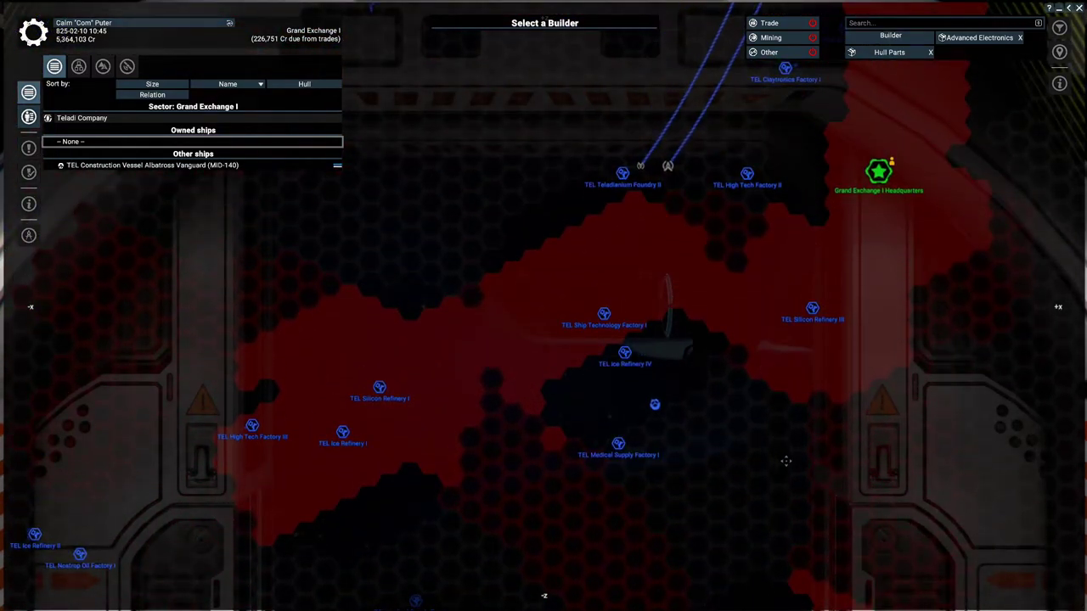
pyautogui.press('w')
pyautogui.press('d')
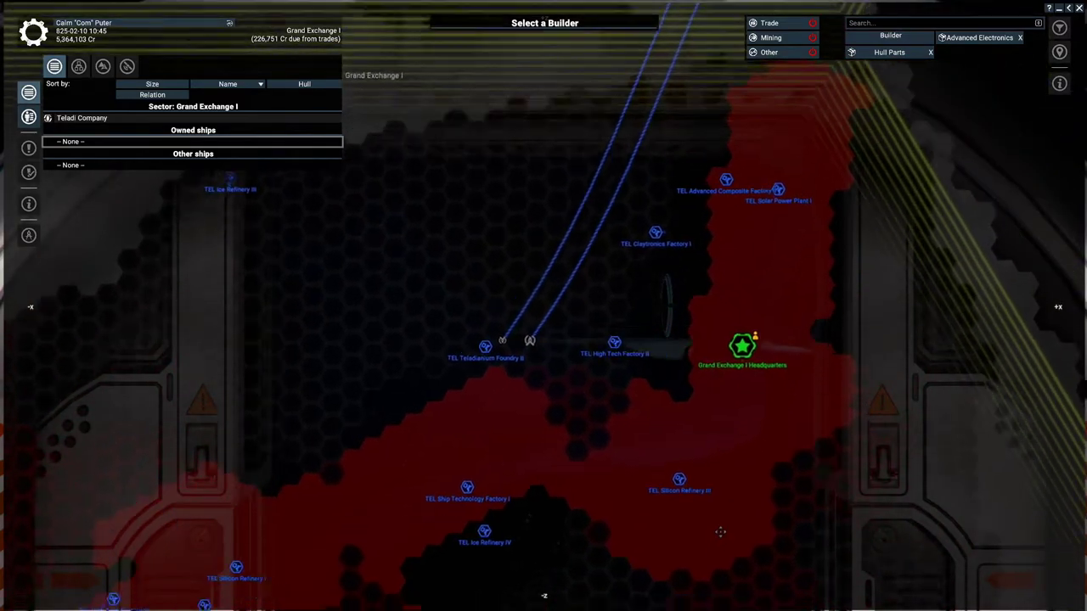
pyautogui.press('s')
pyautogui.press('a')
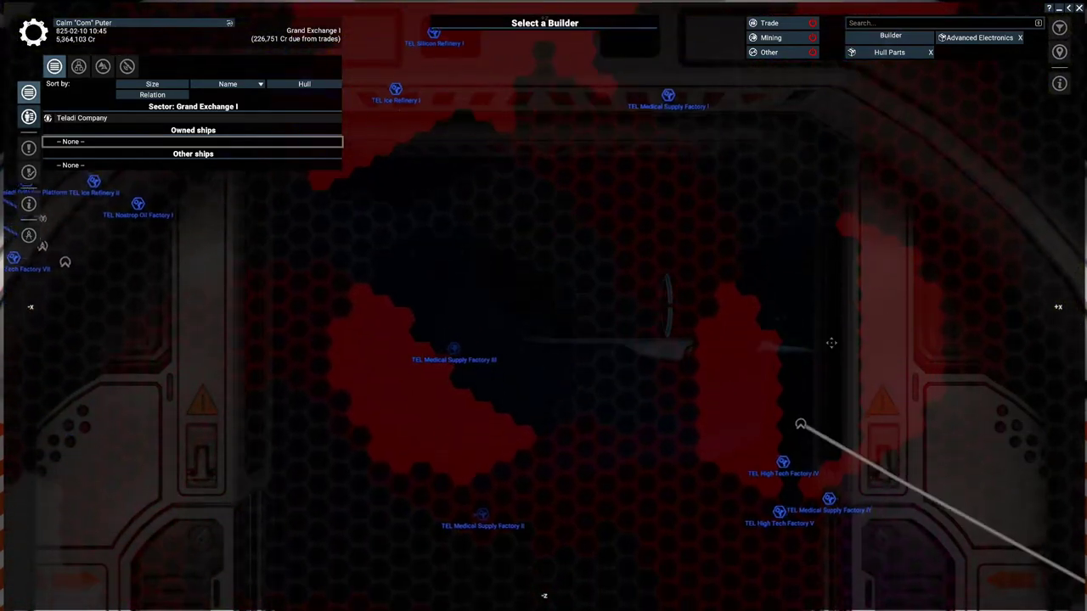
pyautogui.press('s')
pyautogui.press('a')
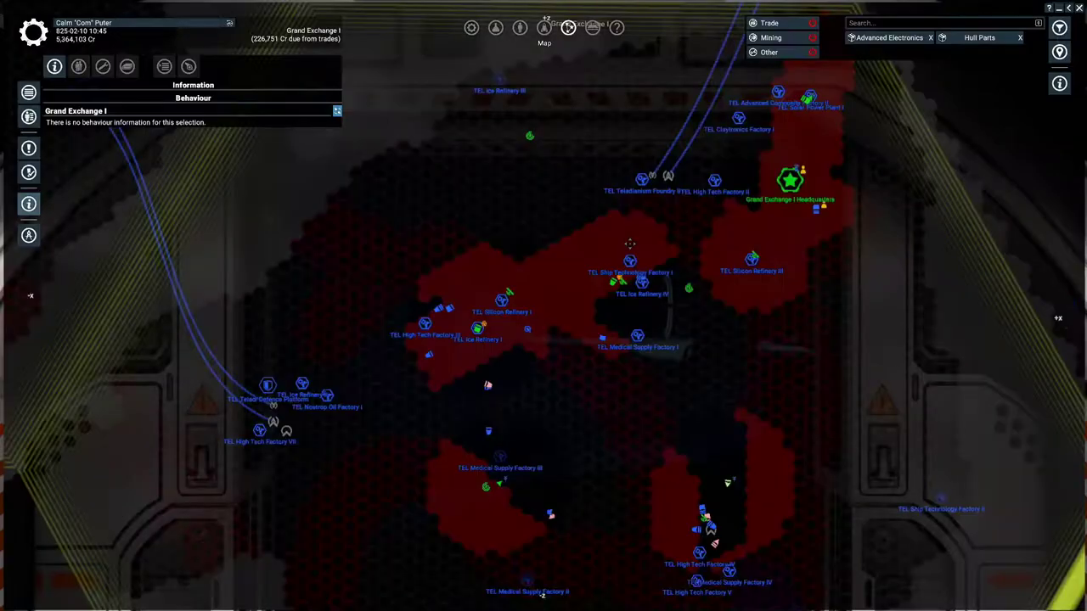
# Pan the map across Grand Exchange I and north into a neighbouring sector
pyautogui.press('s')
pyautogui.press('a')
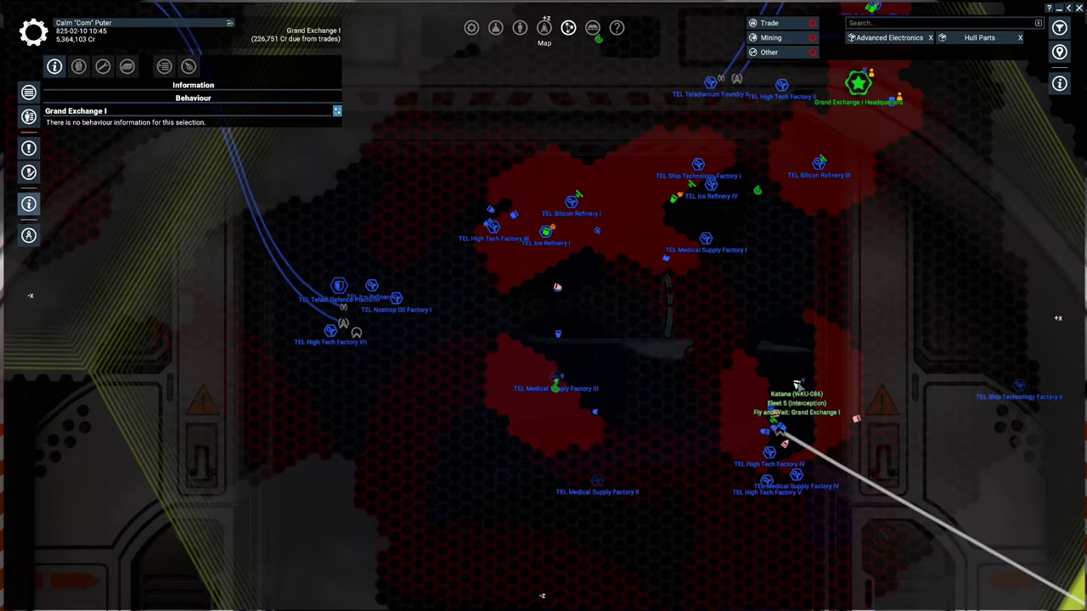
pyautogui.scroll(2, 798, 450)
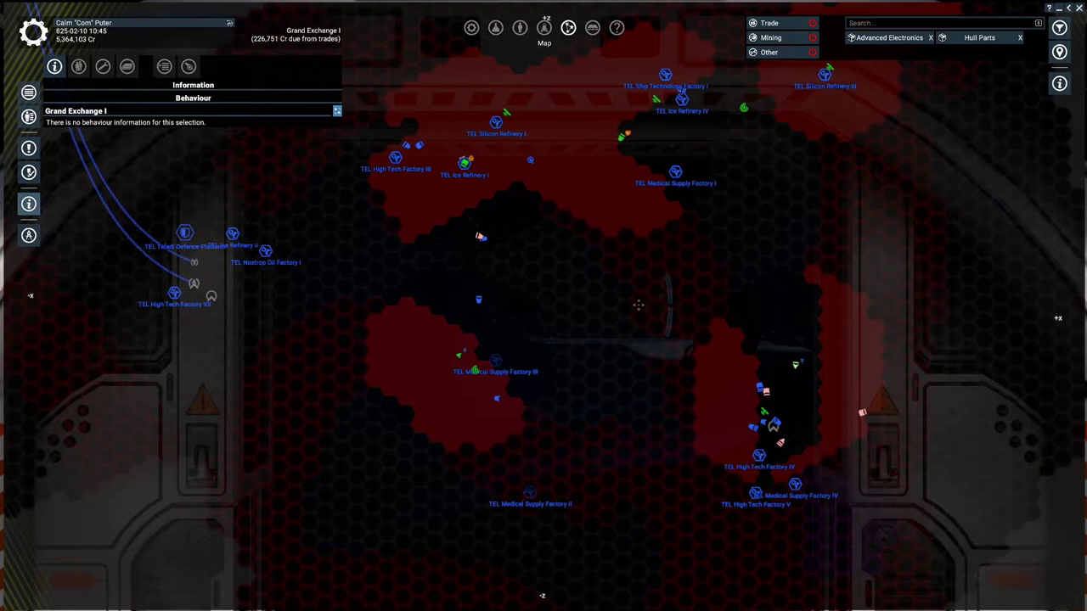
pyautogui.press('w')
pyautogui.press('a')
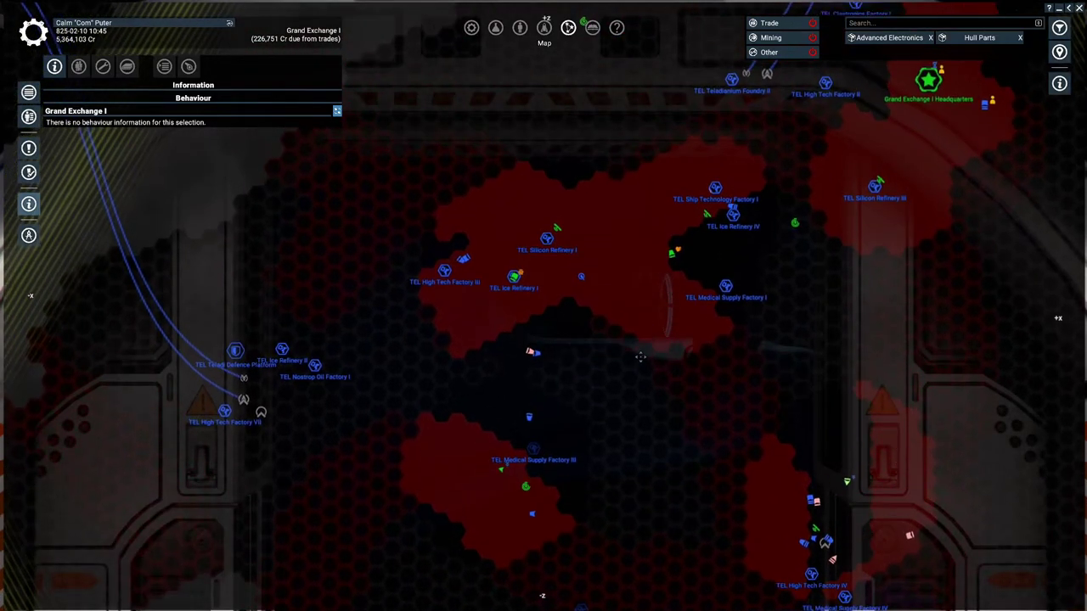
pyautogui.press('w')
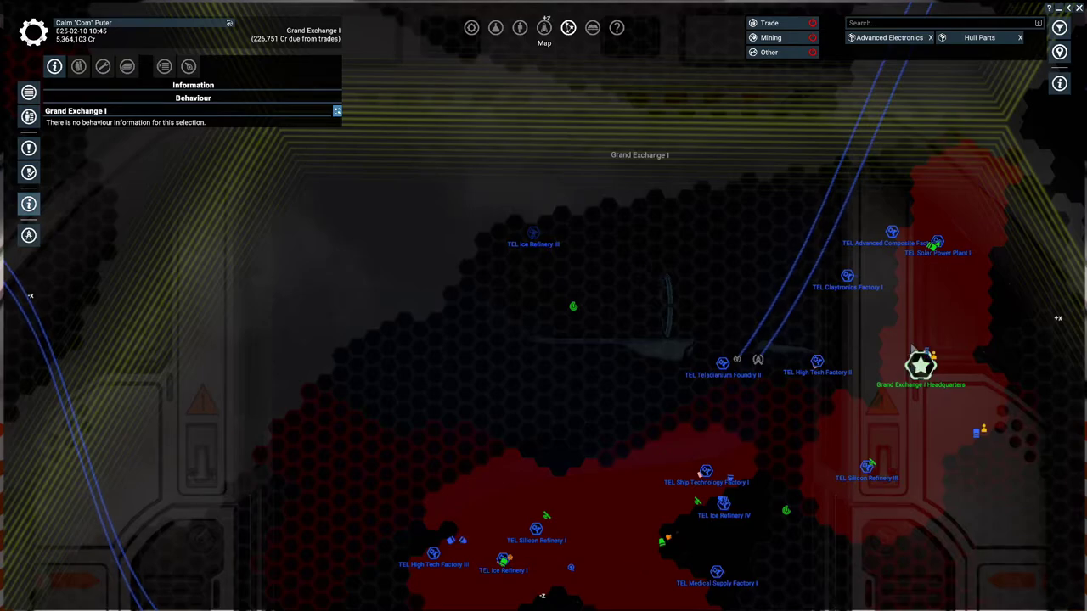
pyautogui.press('w')
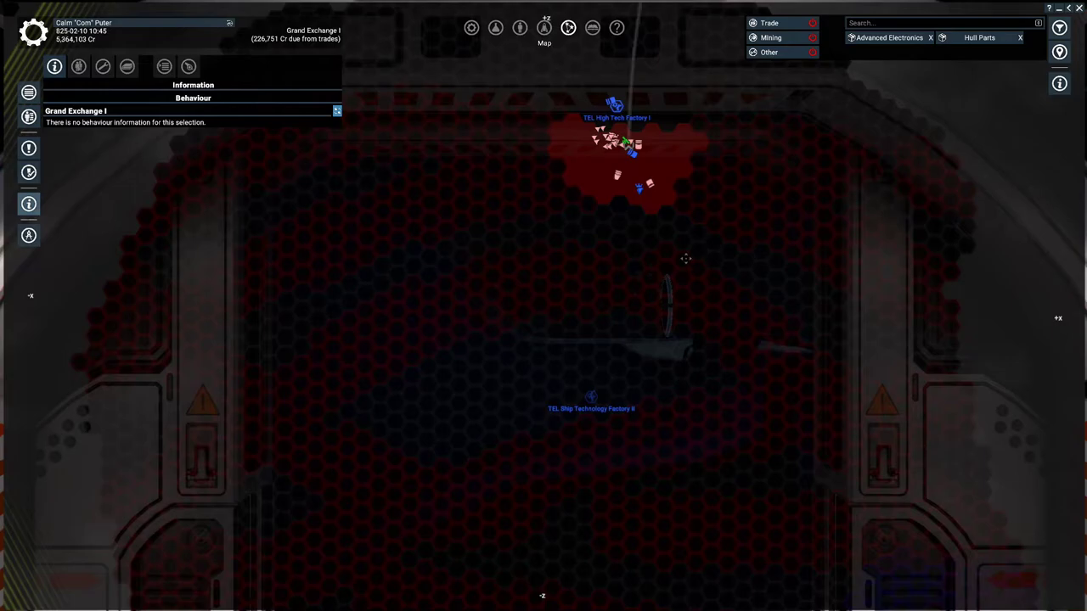
pyautogui.scroll(5, 686, 258)
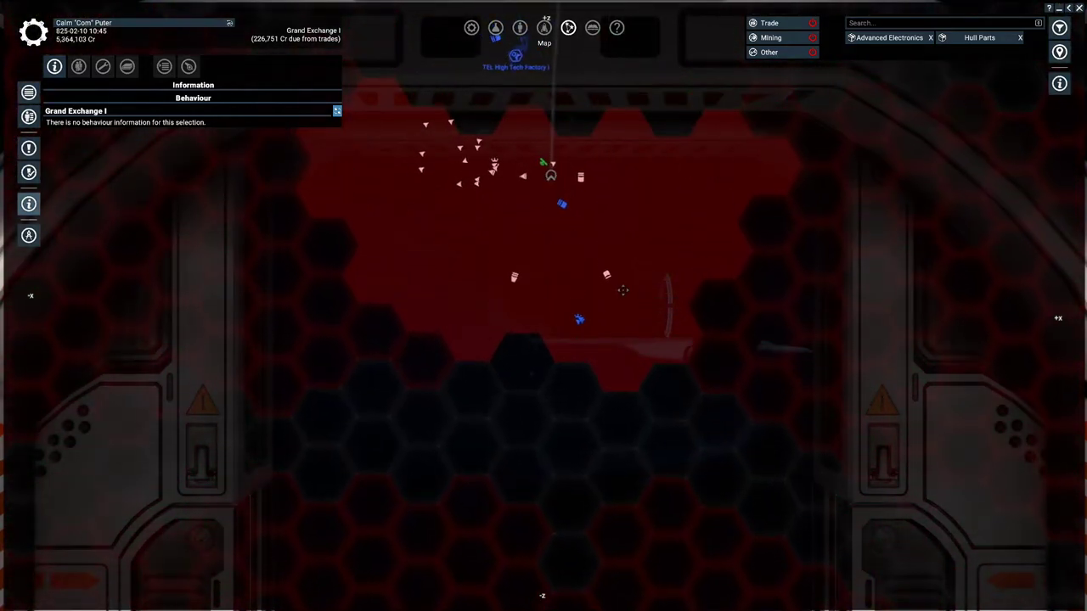
pyautogui.scroll(5, 613, 397)
pyautogui.scroll(-5, 700, 399)
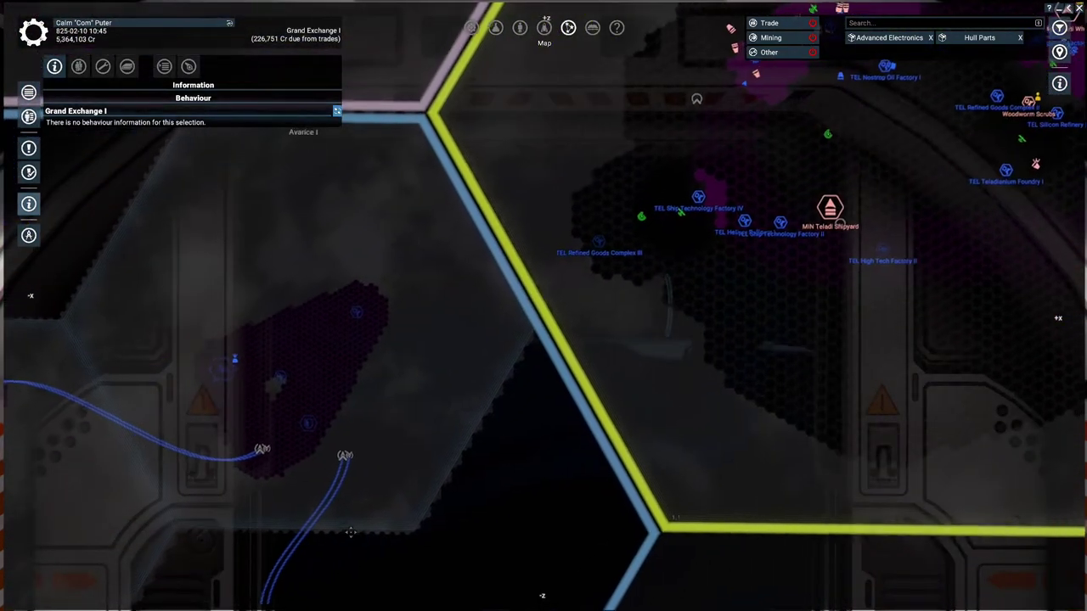
# Center the Teladi shipyard sector, then pan toward the Black Hole Sun sectors
pyautogui.moveTo(350, 532); pyautogui.dragTo(621, 527)
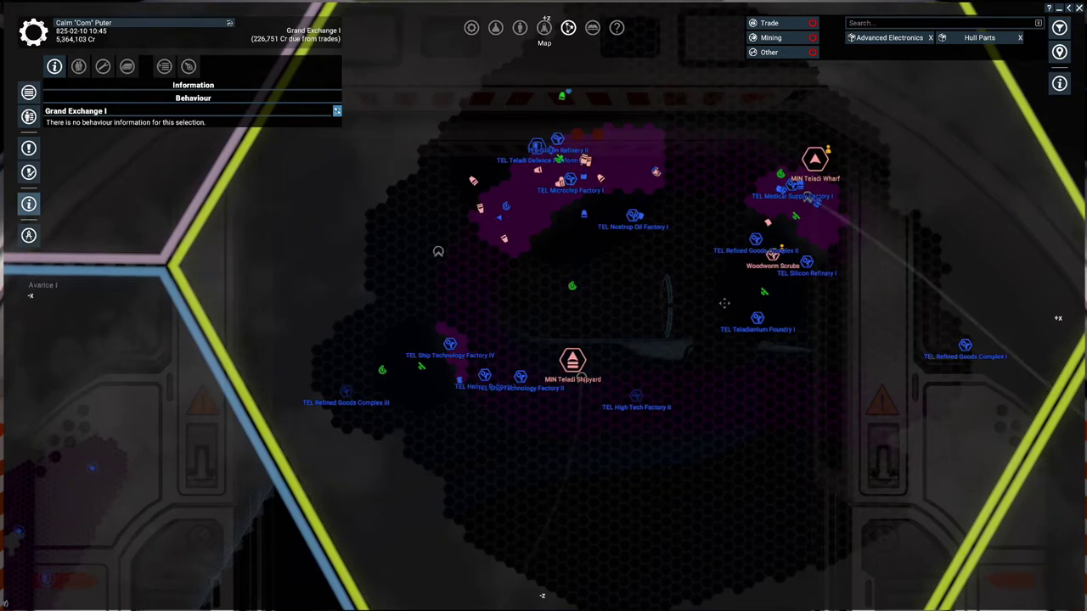
pyautogui.scroll(3, 724, 303)
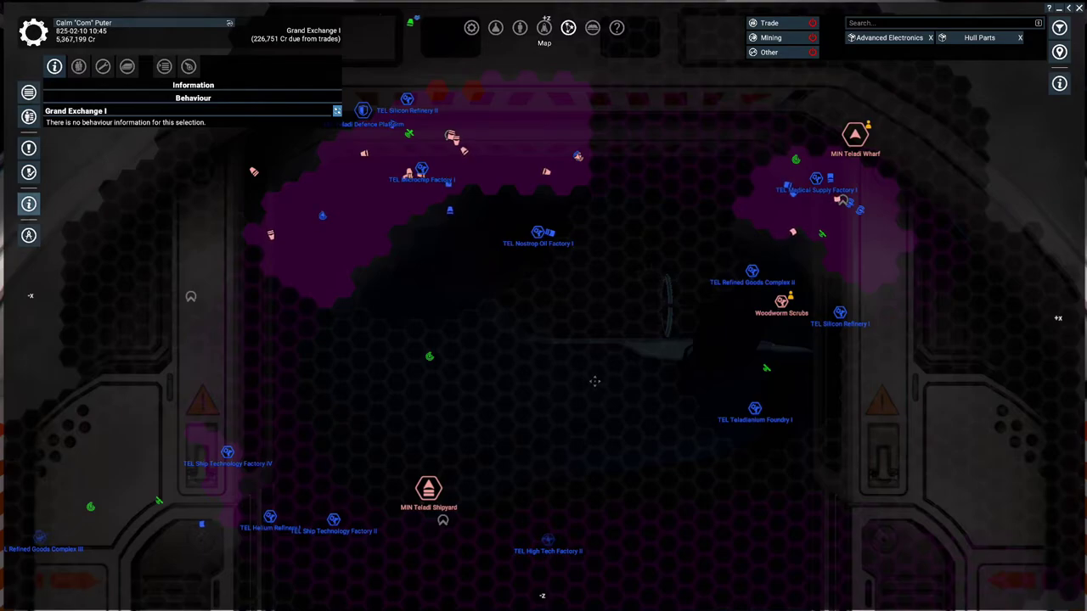
pyautogui.moveTo(598, 384); pyautogui.dragTo(619, 405)
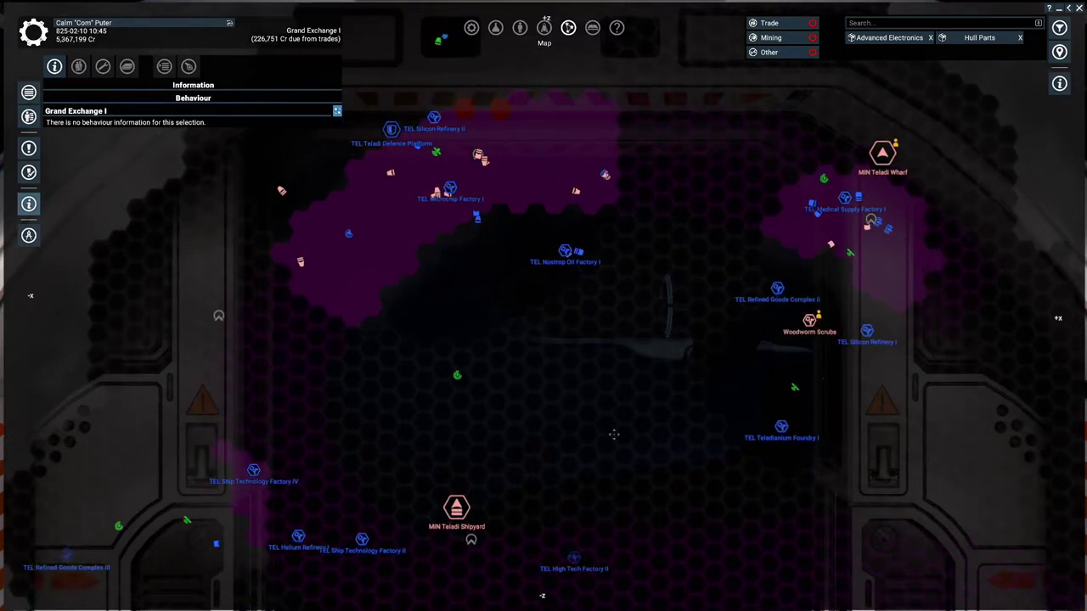
pyautogui.press('a')
pyautogui.press('s')
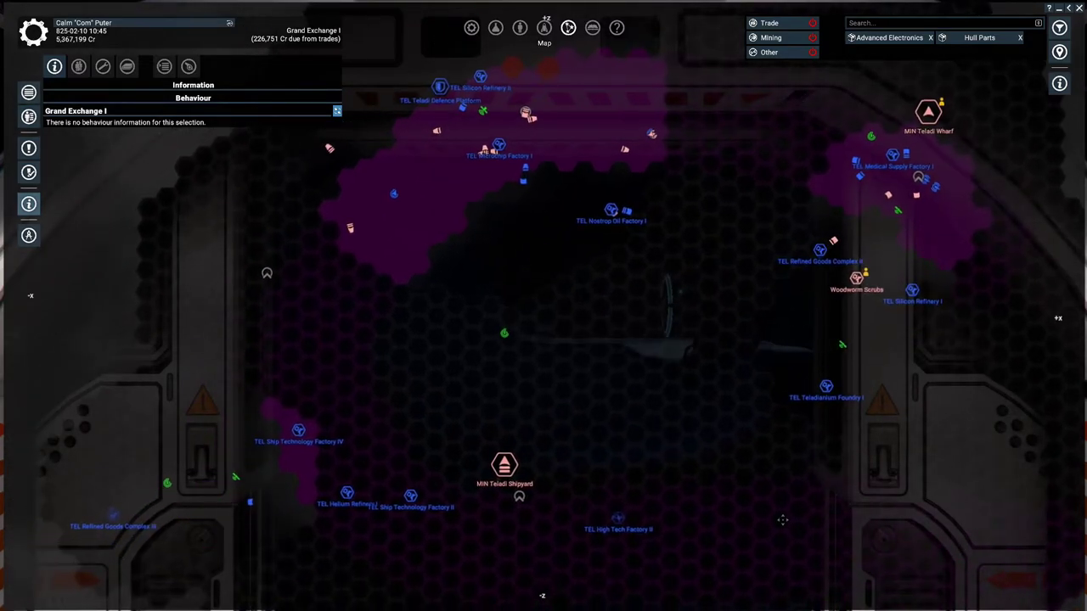
pyautogui.scroll(-3, 756, 529)
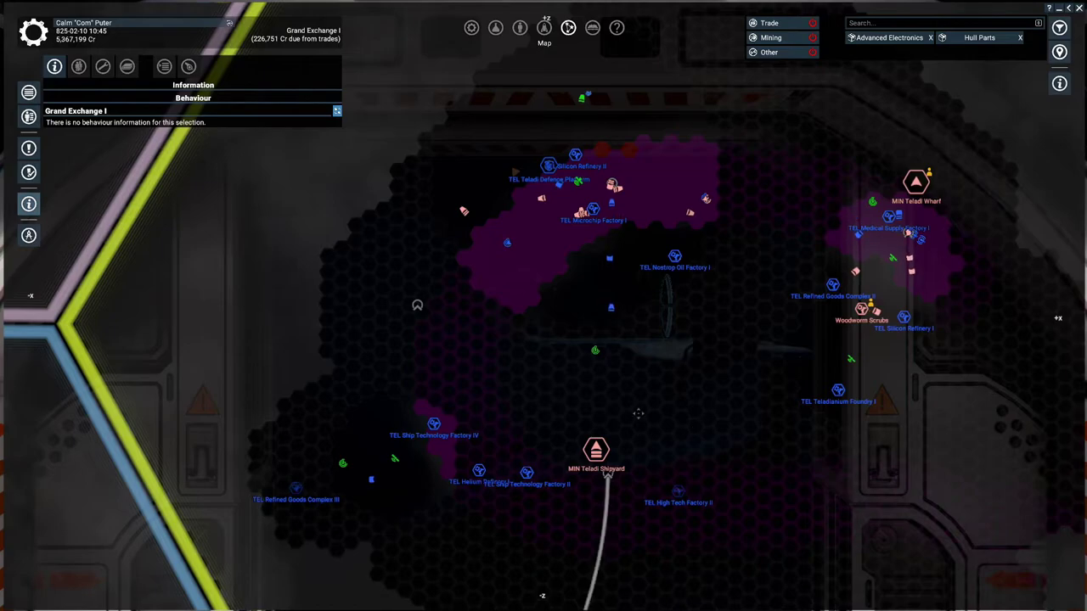
pyautogui.scroll(-5, 638, 413)
pyautogui.scroll(-5, 679, 441)
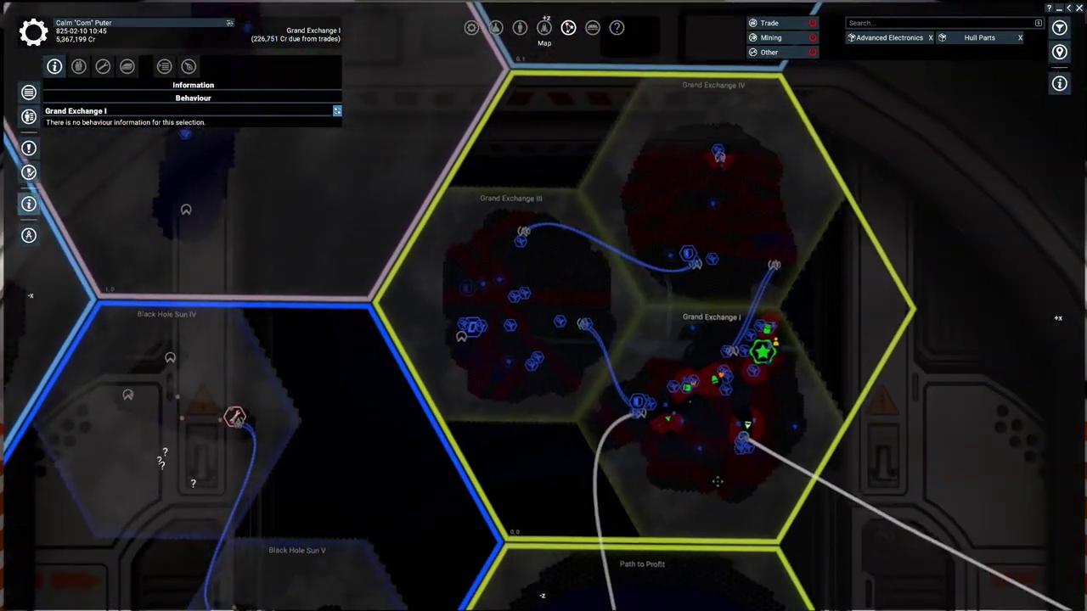
pyautogui.press('s')
pyautogui.press('a')
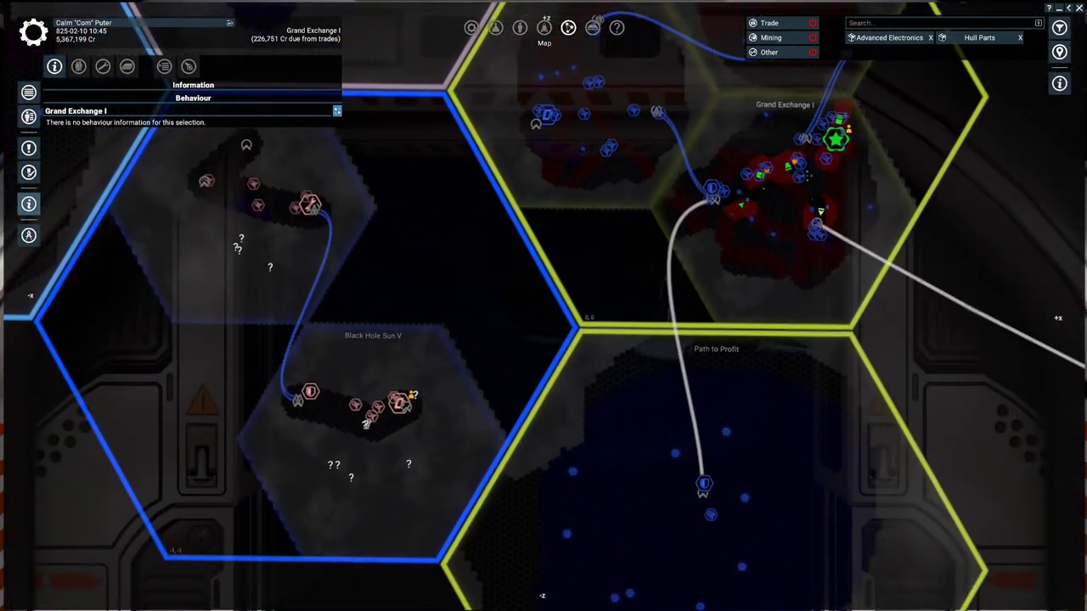
# Assign the selected Katanas, including WKU-086, to escort Delilah's Swansong
pyautogui.click(822, 210)
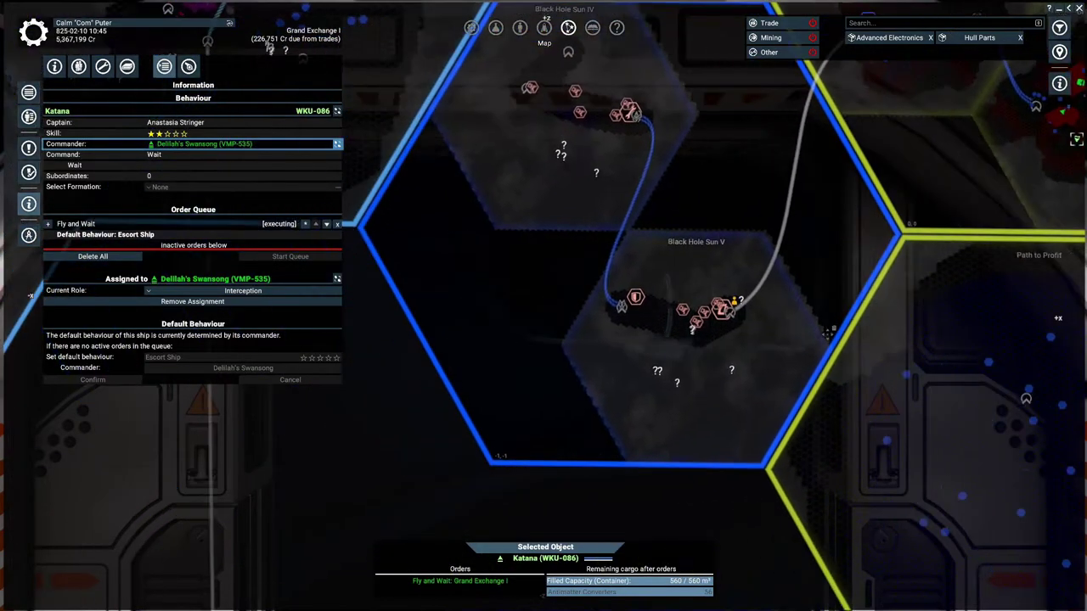
pyautogui.scroll(2, 638, 358)
pyautogui.scroll(5, 636, 374)
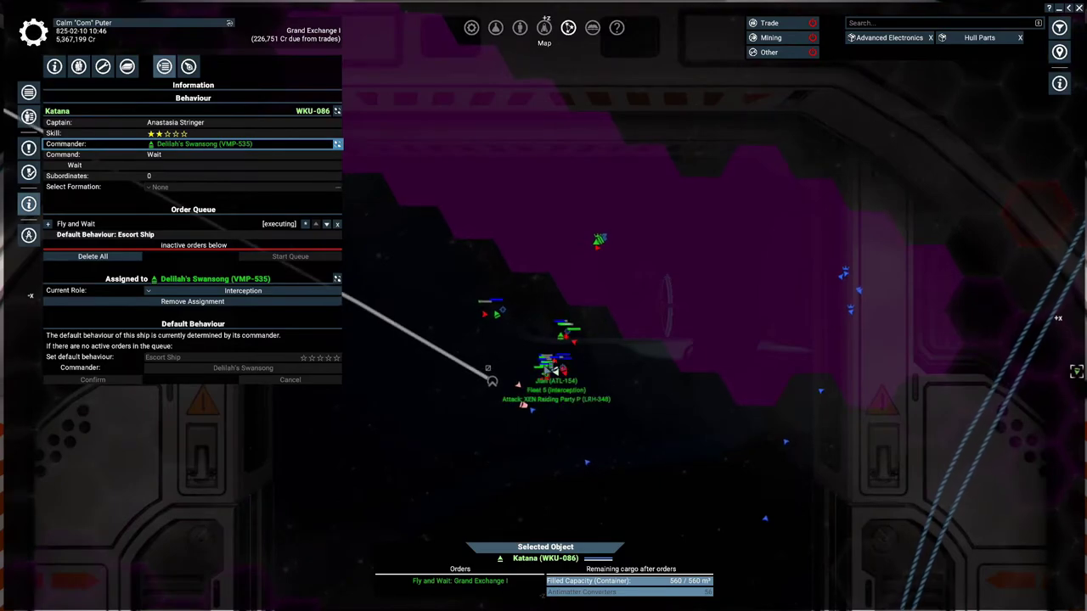
pyautogui.scroll(2, 548, 395)
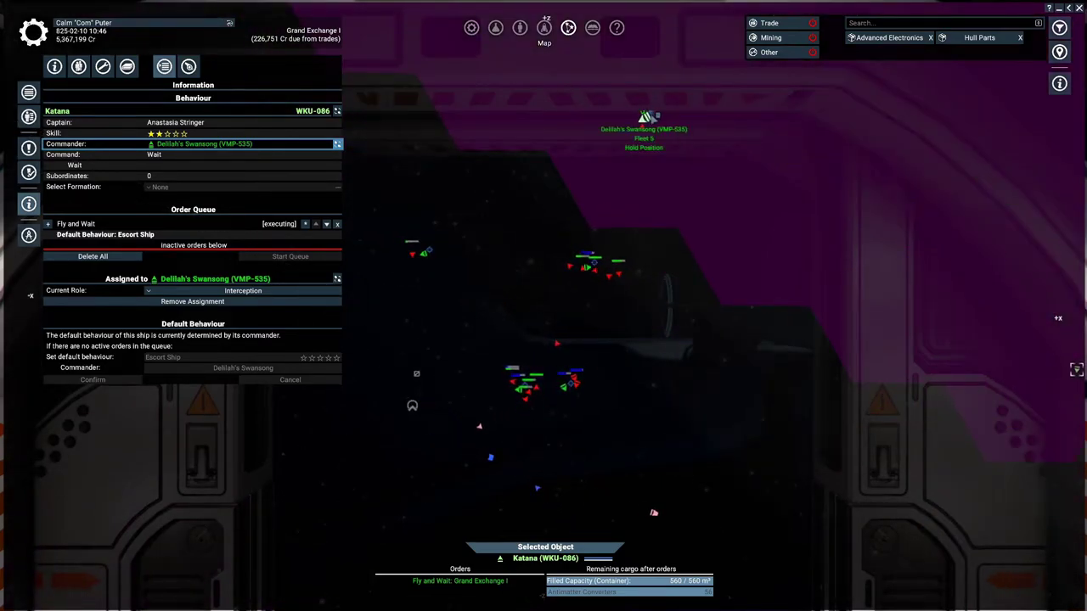
pyautogui.rightClick(648, 117)
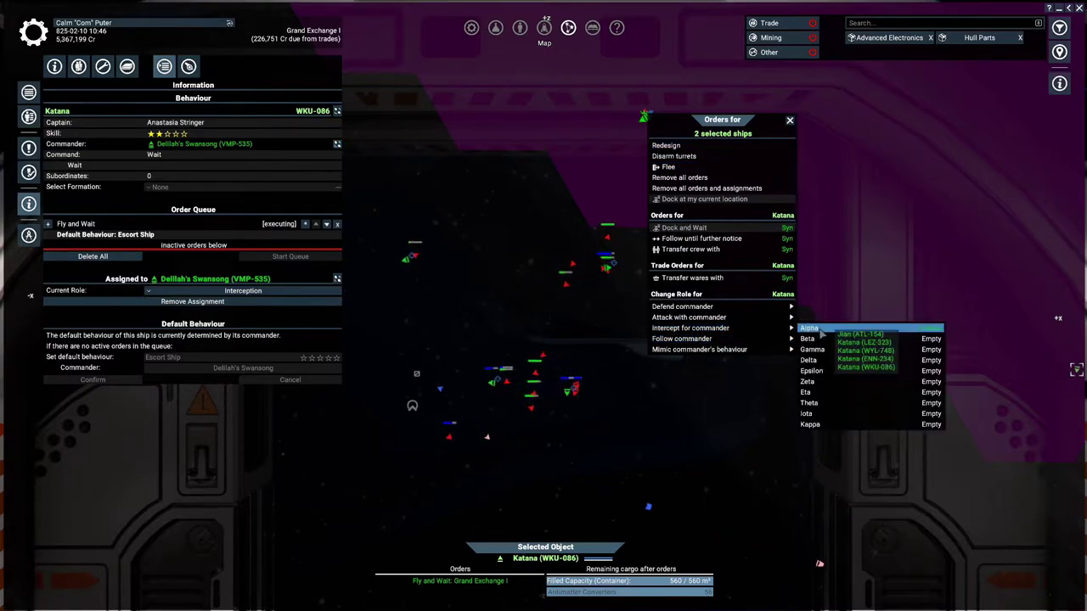
pyautogui.click(849, 333)
# Send Delilah's Swansong to fly and wait in Second Contact II Flashpoint; inspect Katana LEZ-323
pyautogui.click(643, 117)
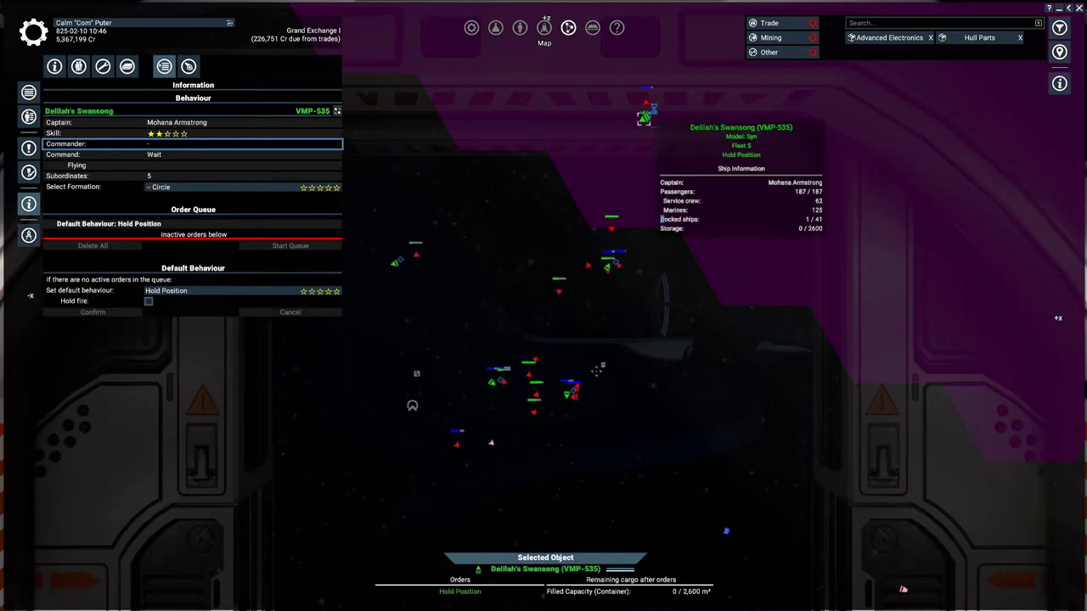
pyautogui.rightClick(608, 388)
pyautogui.click(621, 412)
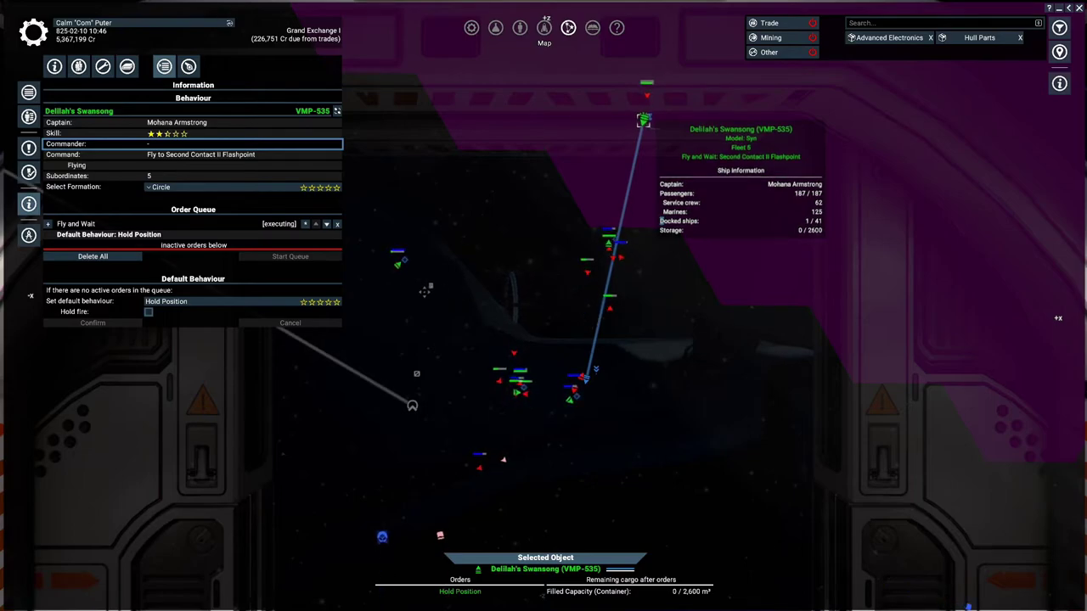
pyautogui.click(402, 263)
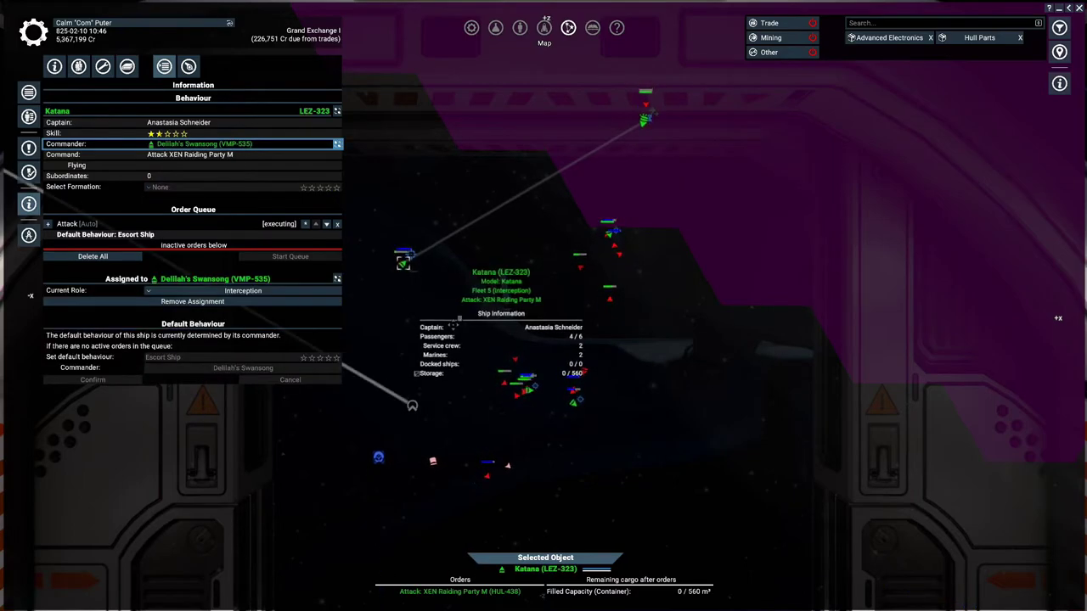
pyautogui.click(54, 66)
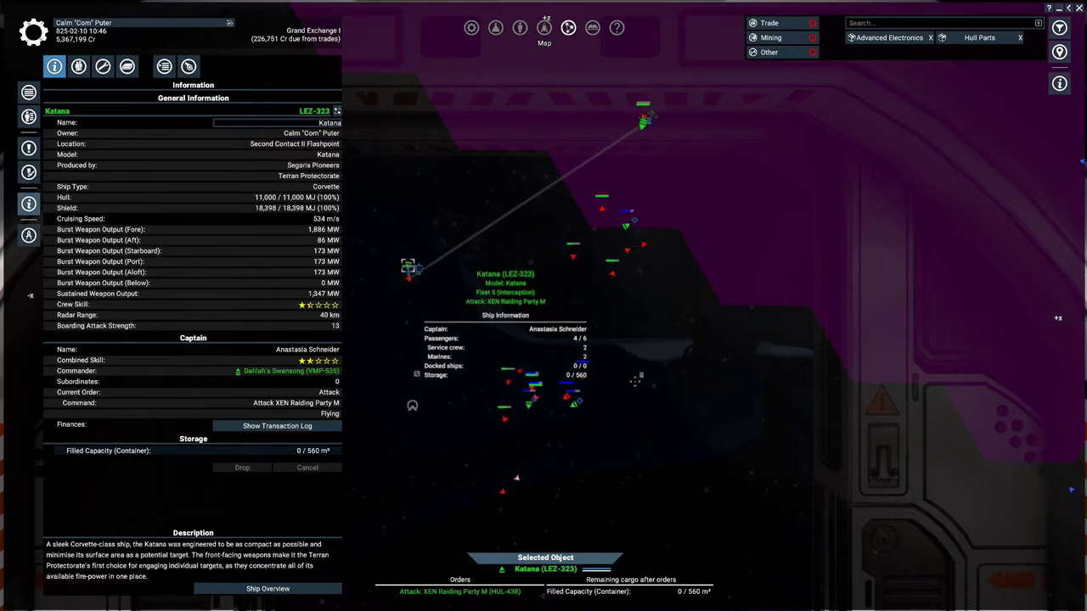
# Select Delilah's Swansong and order it to attack the nearby hostile ship
pyautogui.click(583, 427)
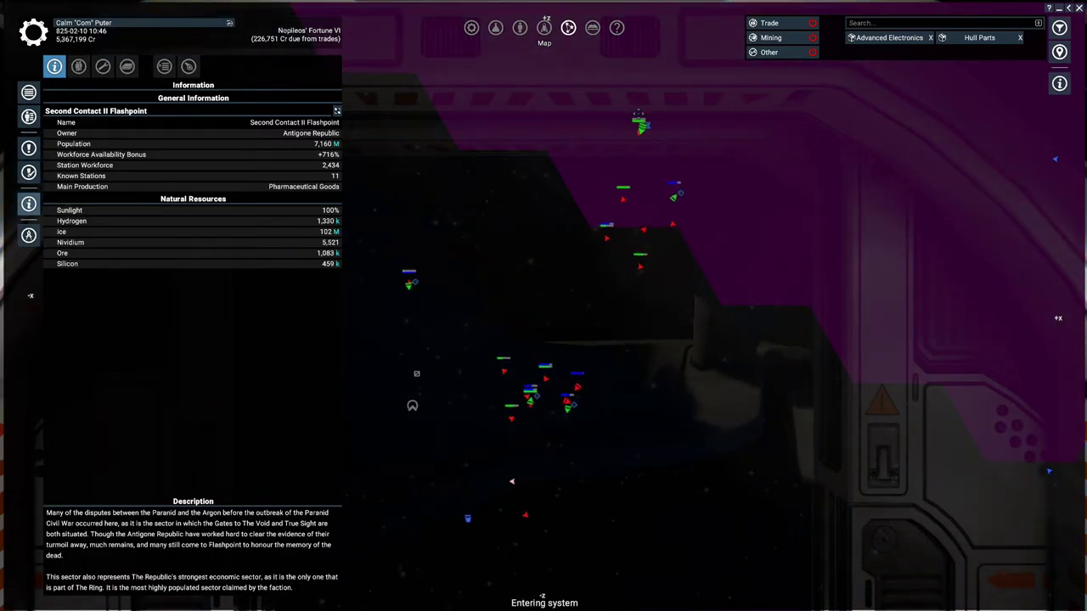
pyautogui.click(641, 127)
pyautogui.rightClick(640, 203)
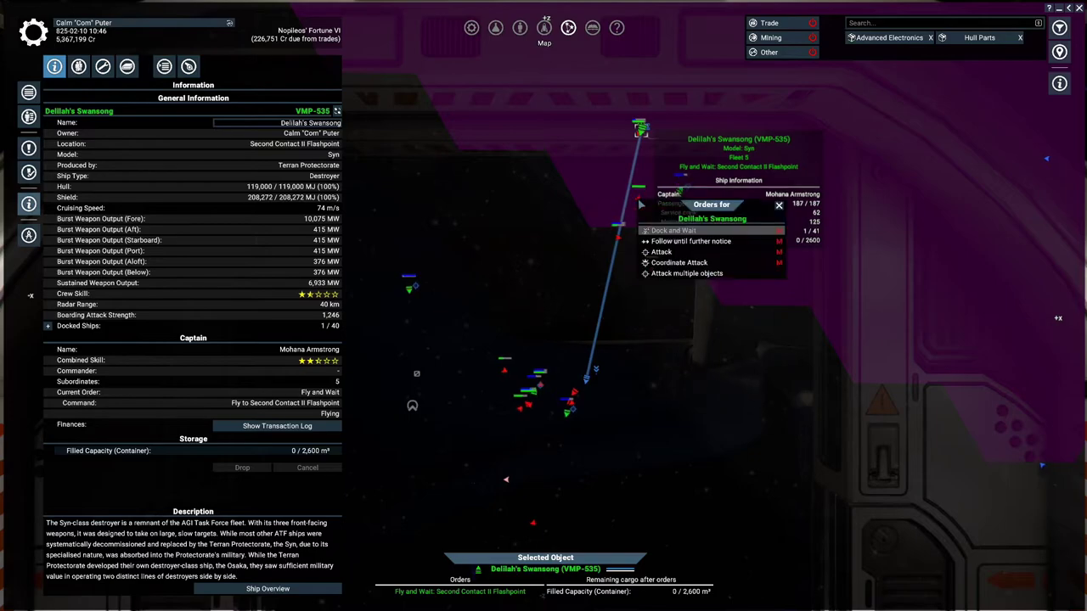
pyautogui.click(703, 255)
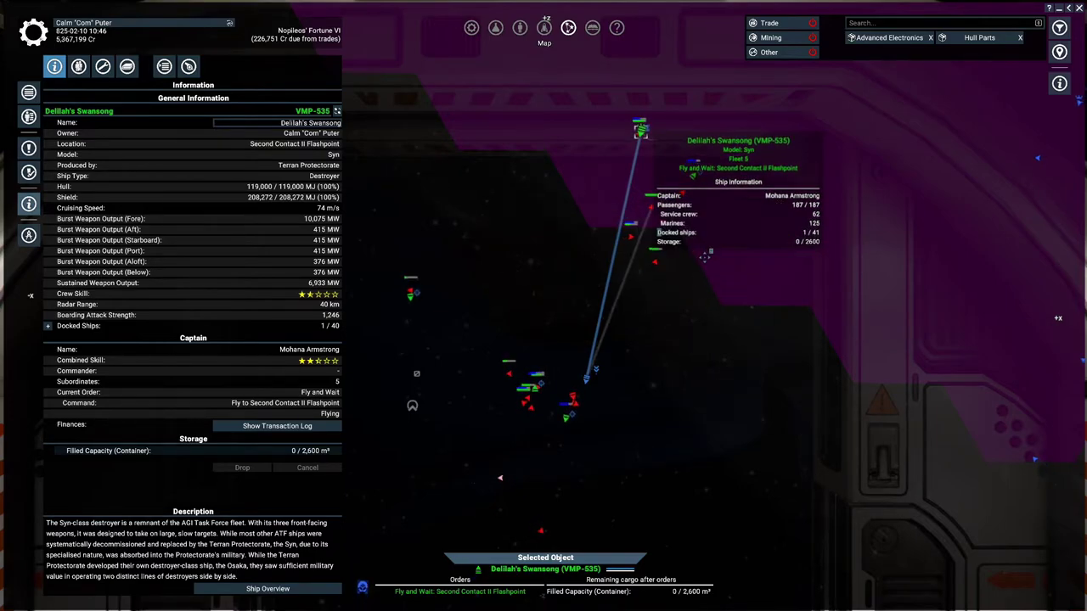
# Reselect Delilah's Swansong and give it another order from its orders menu
pyautogui.click(648, 152)
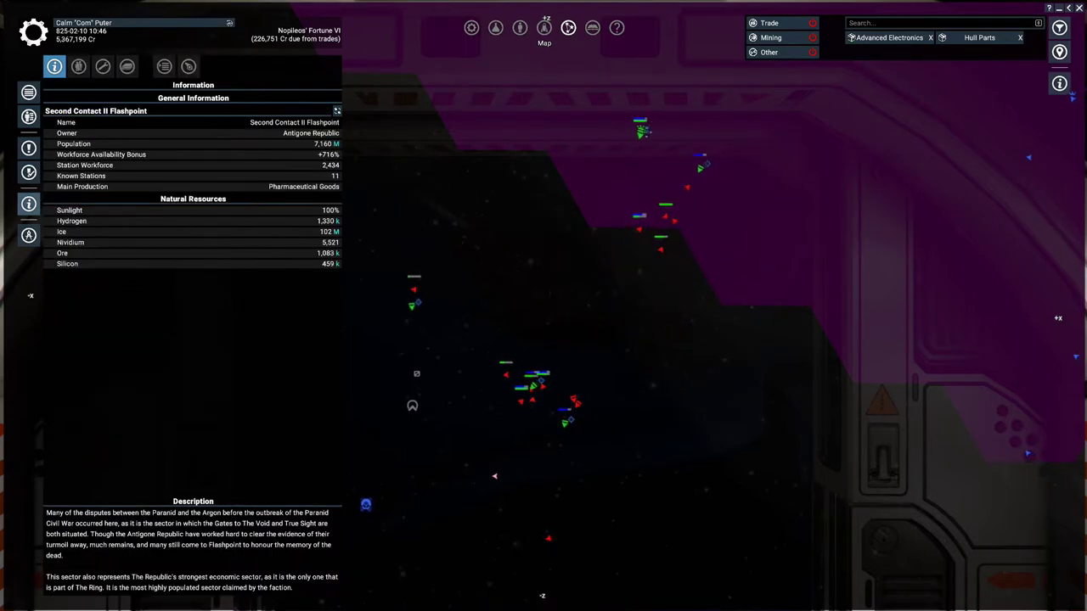
pyautogui.click(641, 132)
pyautogui.rightClick(646, 222)
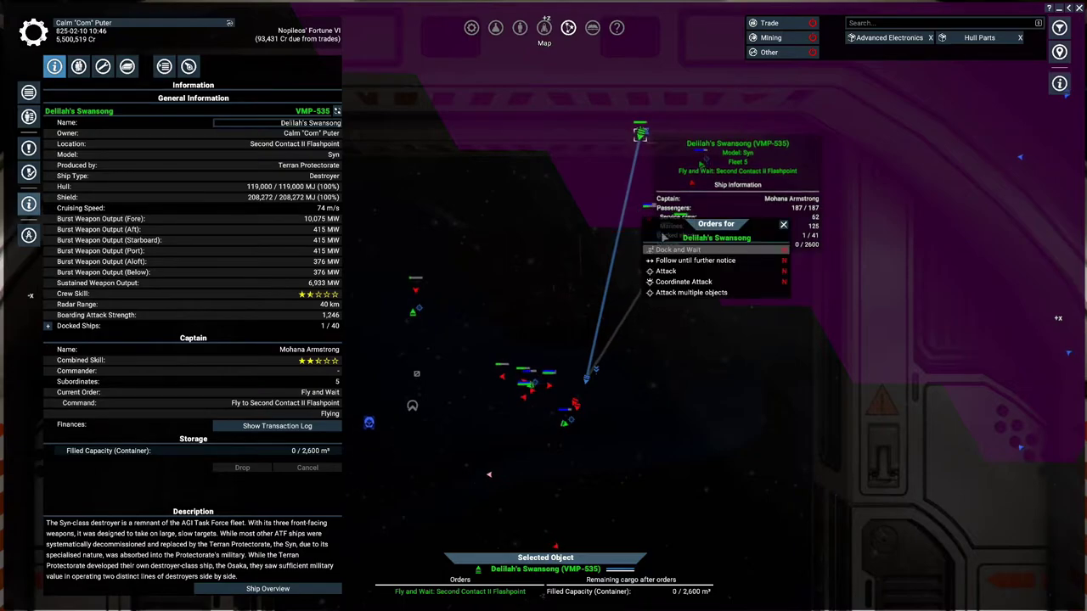
pyautogui.click(679, 283)
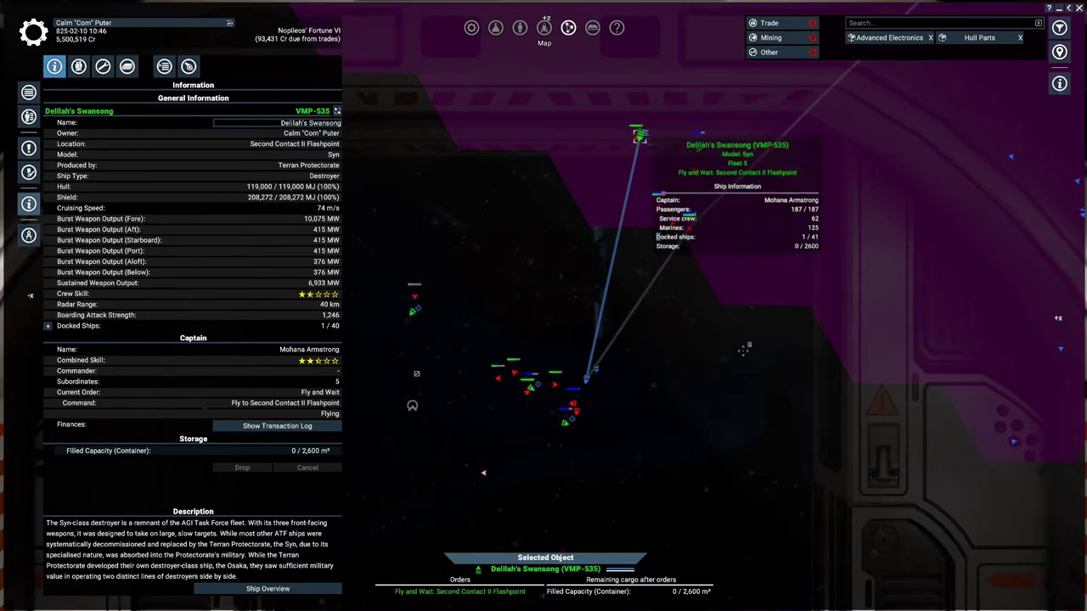
pyautogui.scroll(-5, 745, 343)
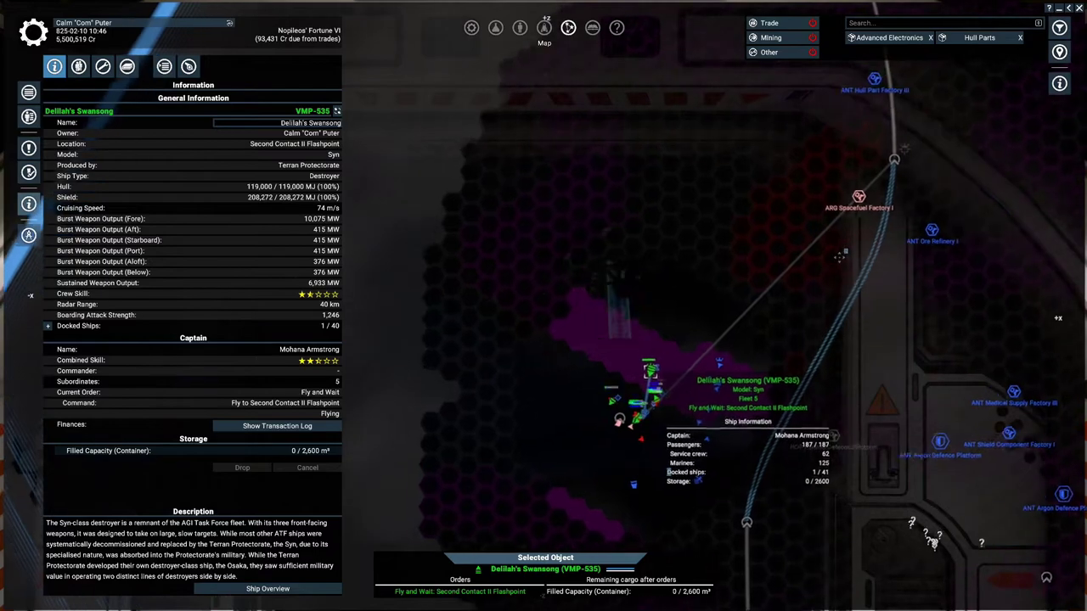
pyautogui.scroll(3, 839, 256)
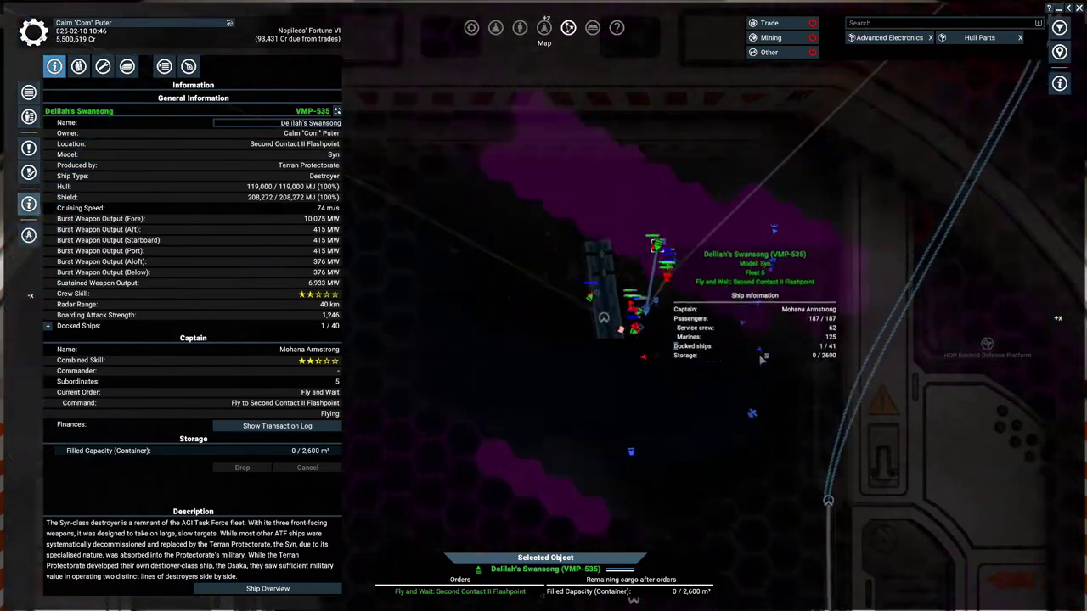
pyautogui.scroll(3, 763, 357)
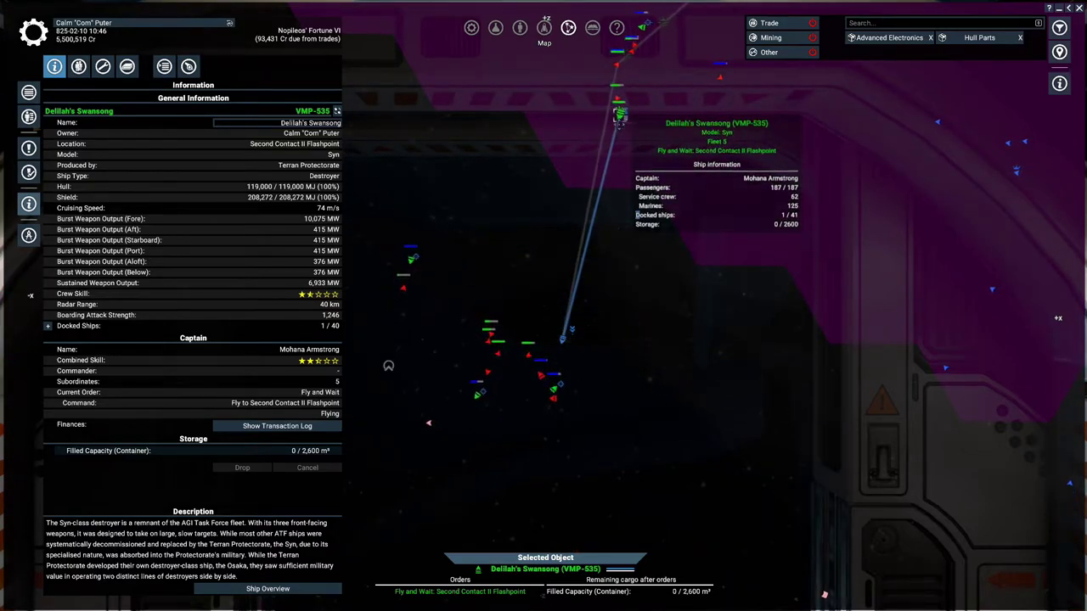
# Return to the cockpit view and review the Jian's orders without changing them
pyautogui.press('Escape')
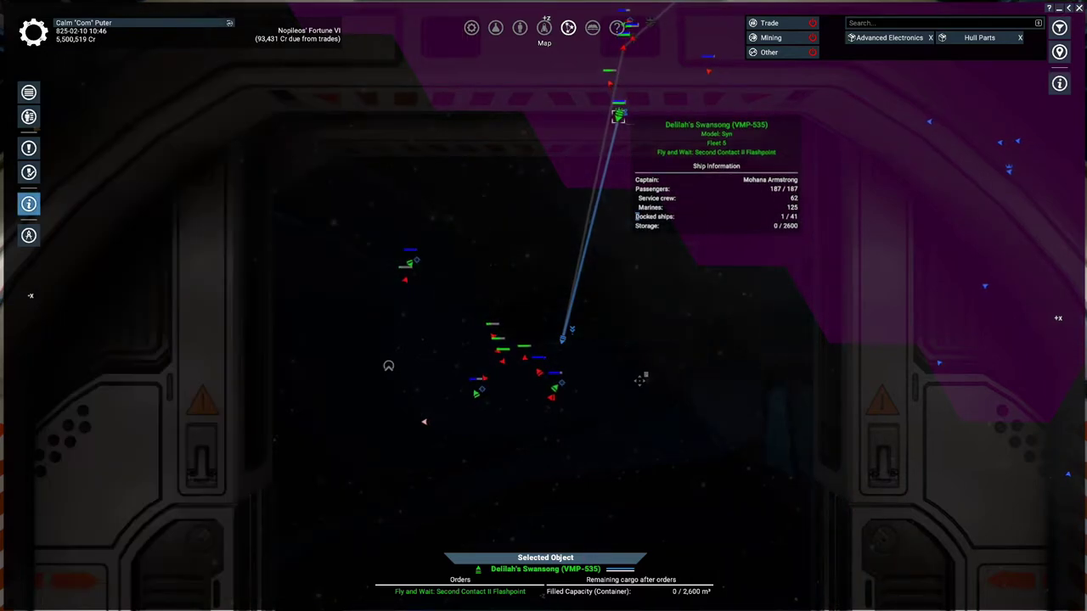
pyautogui.press('Escape')
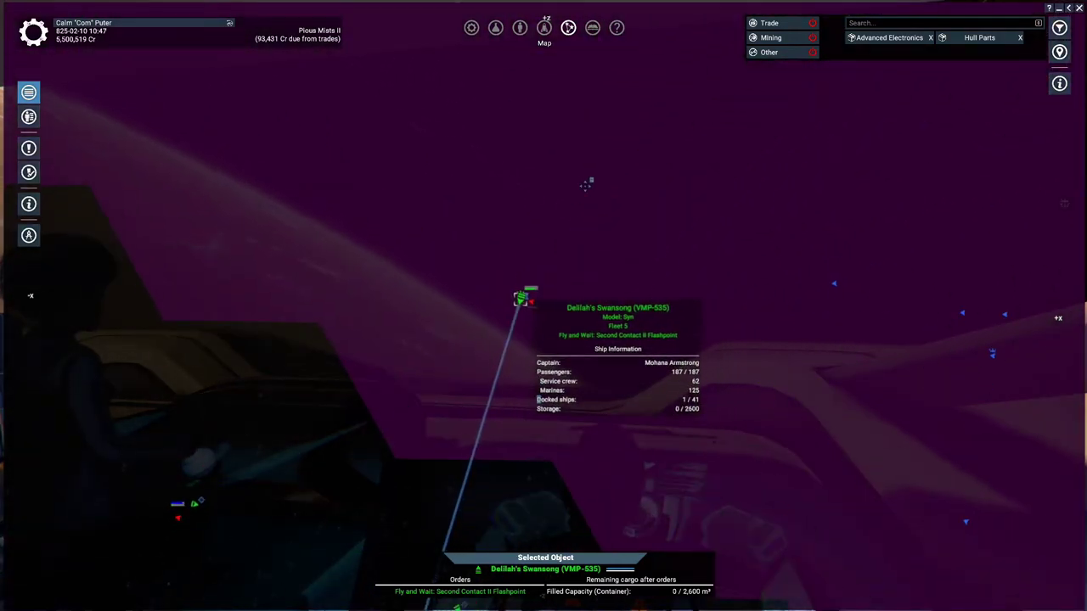
pyautogui.scroll(-5, 545, 276)
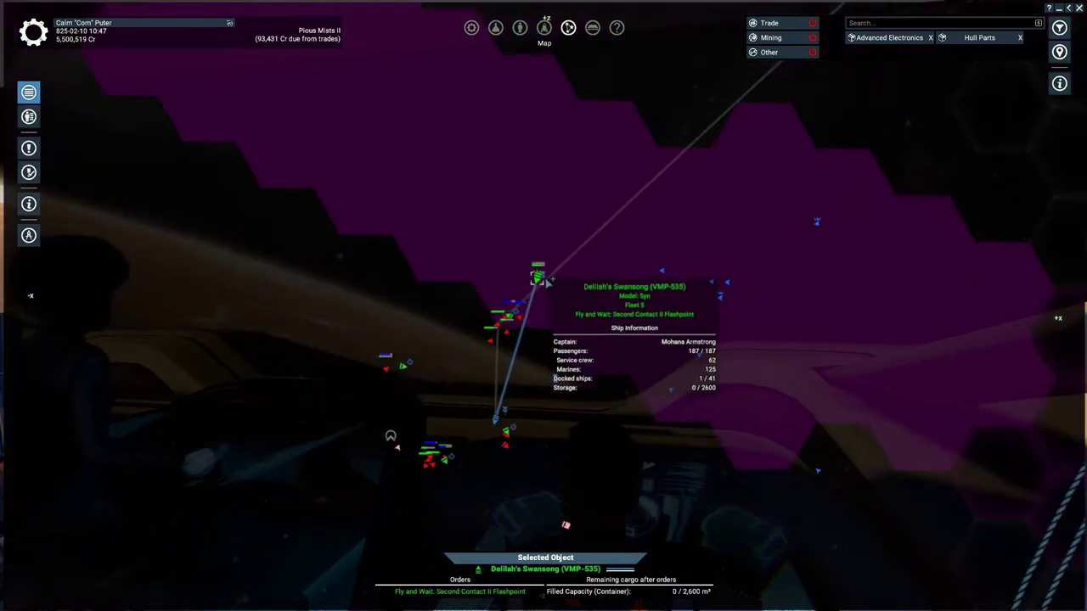
pyautogui.scroll(3, 544, 306)
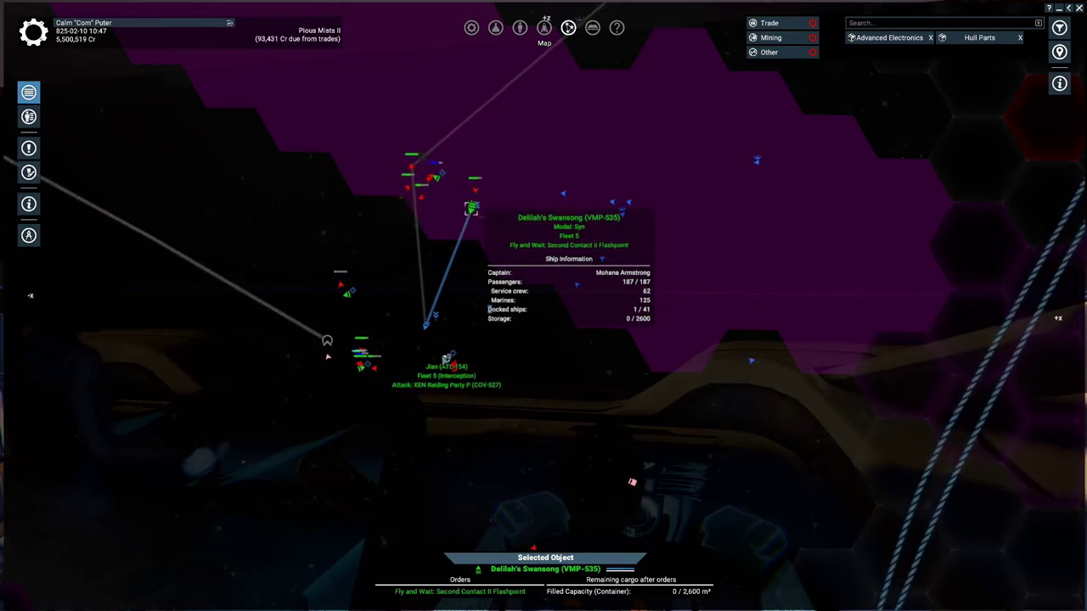
pyautogui.rightClick(407, 332)
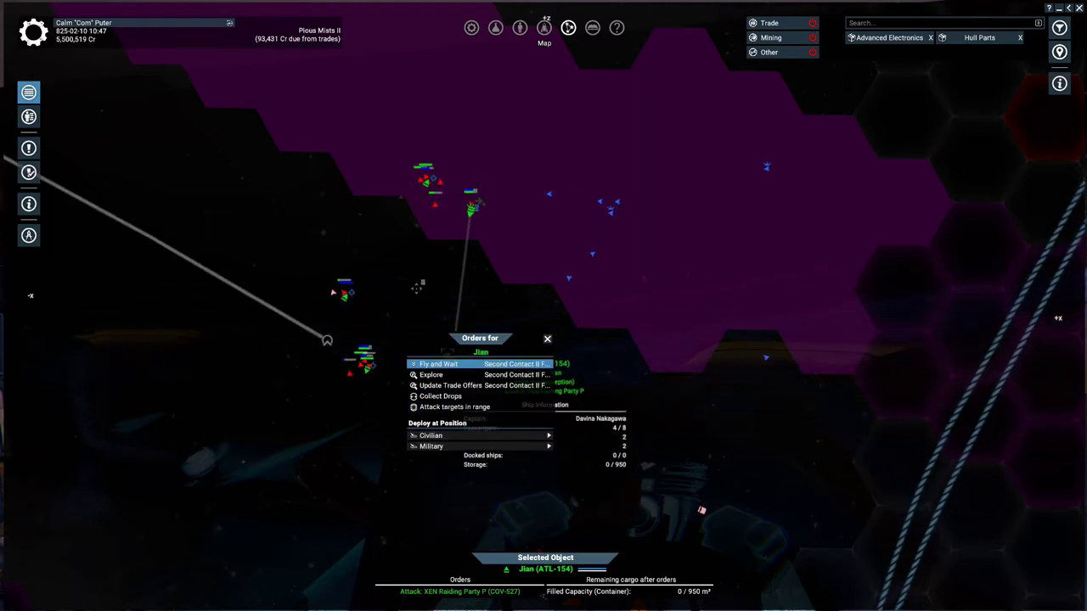
pyautogui.click(463, 323)
# Order Katana ENN-234 to fly and wait in Second Contact II Flashpoint
pyautogui.click(433, 180)
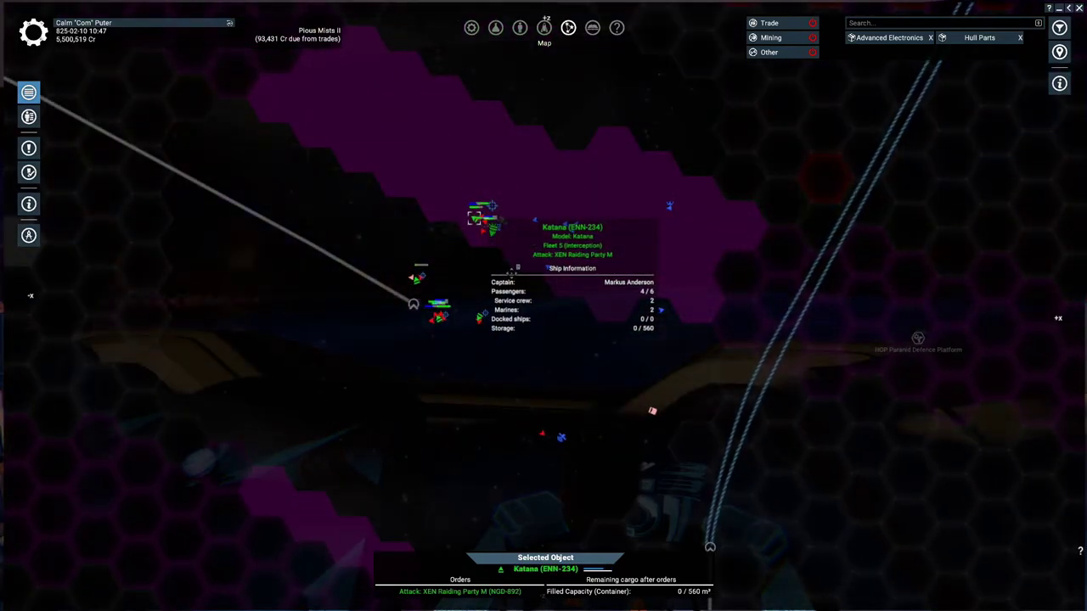
pyautogui.click(493, 231)
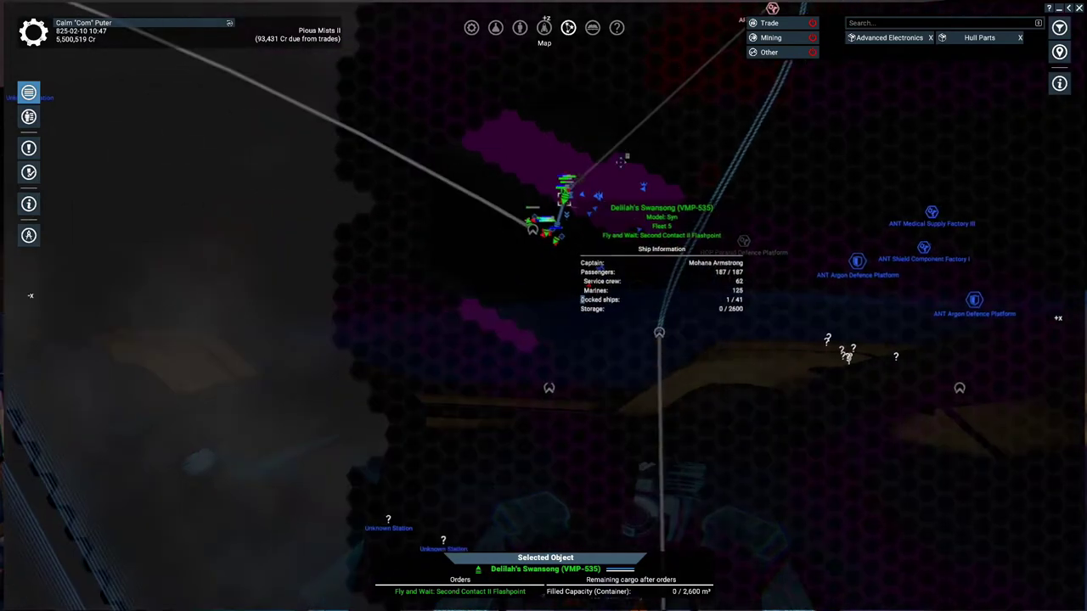
pyautogui.rightClick(668, 67)
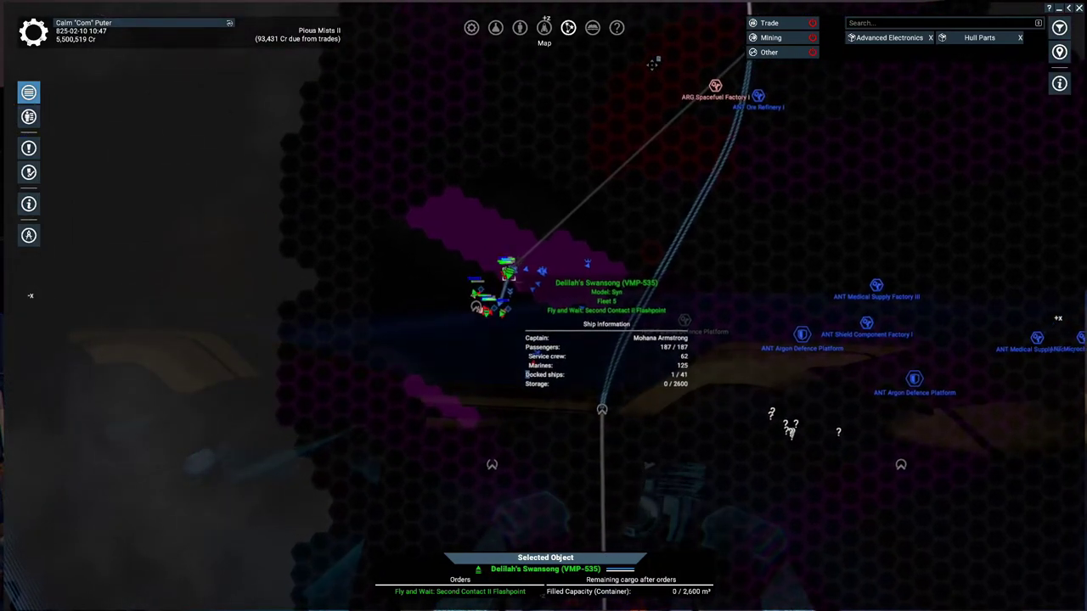
pyautogui.click(692, 97)
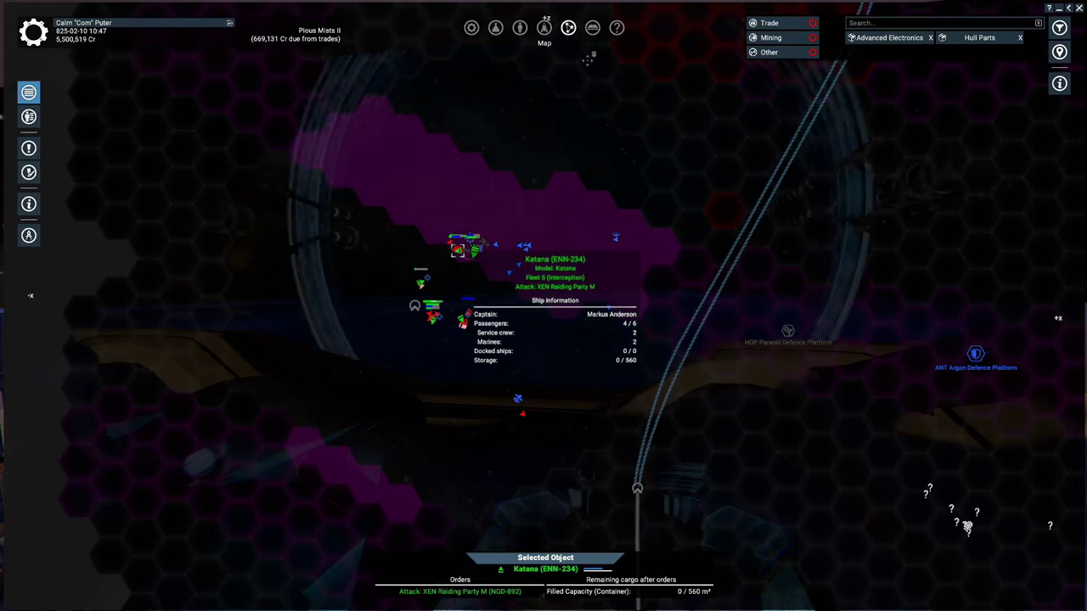
pyautogui.rightClick(637, 92)
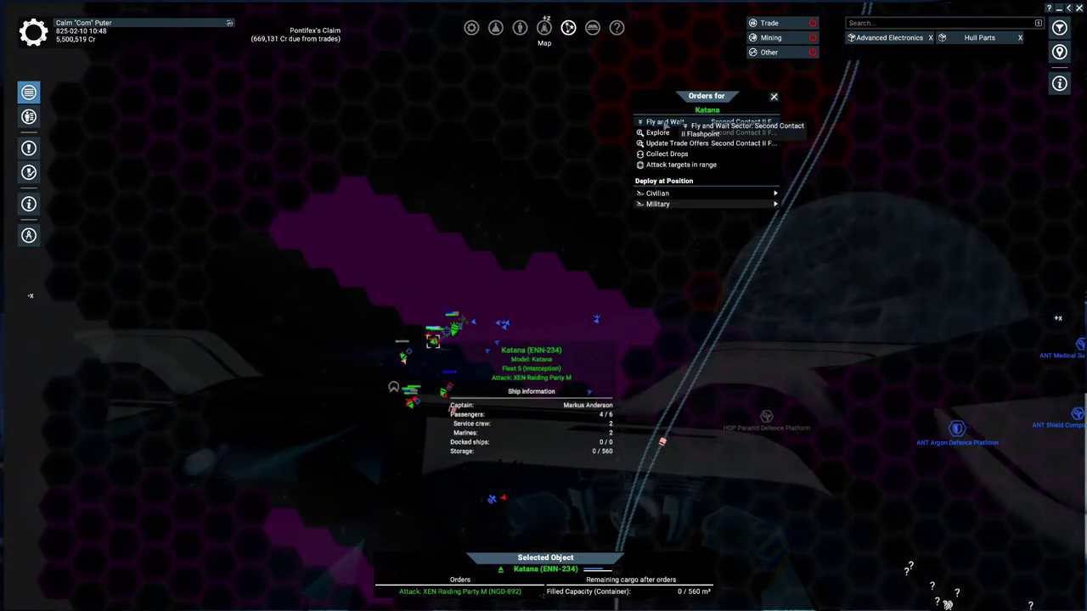
pyautogui.click(667, 122)
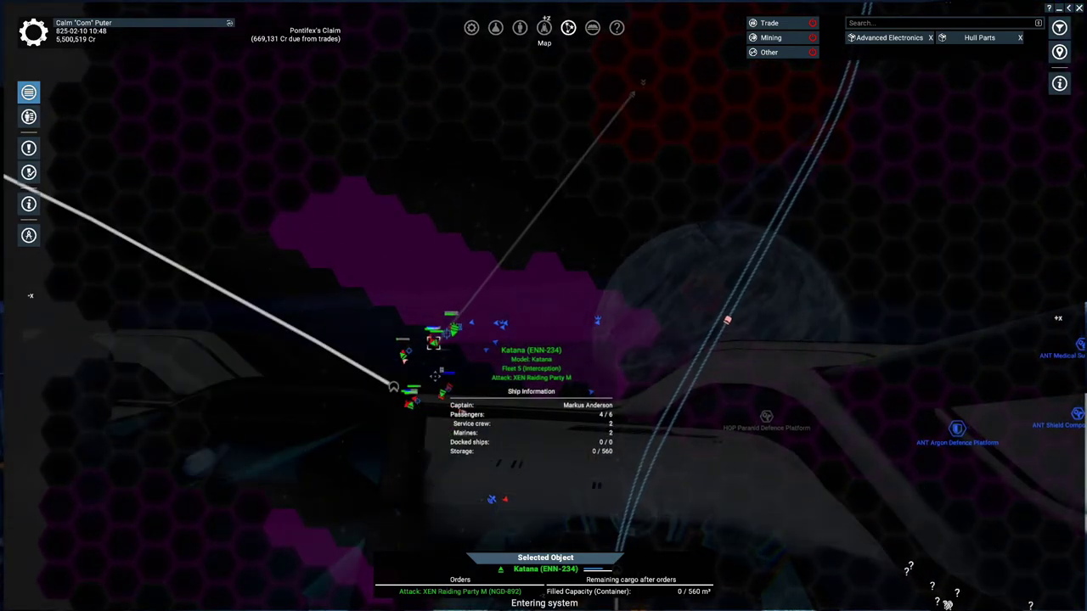
# Delete the Fly and Wait order from the Katana's behaviour queue
pyautogui.click(29, 205)
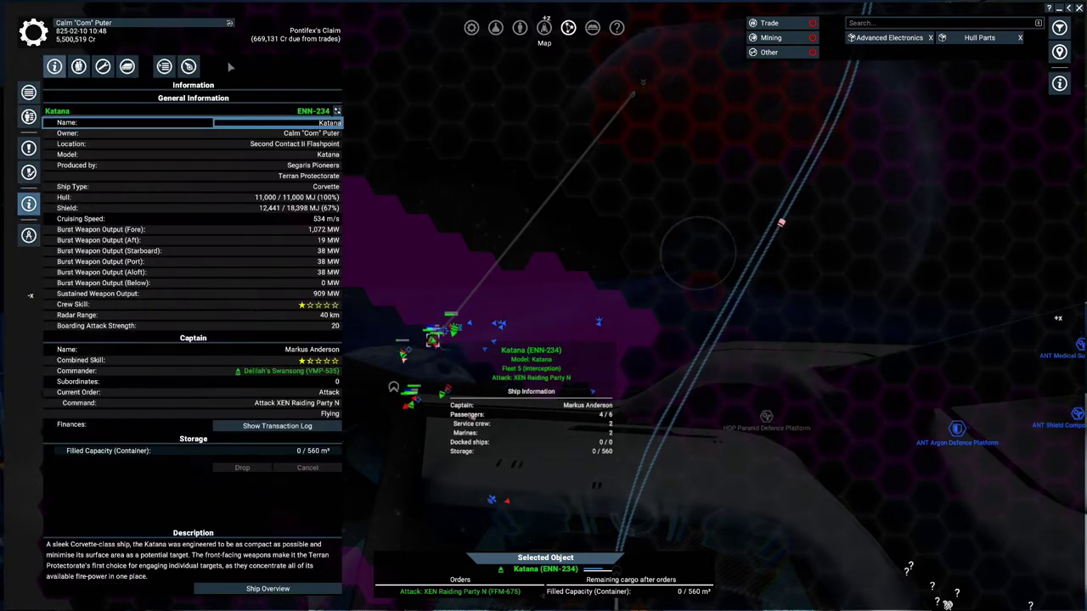
pyautogui.click(164, 66)
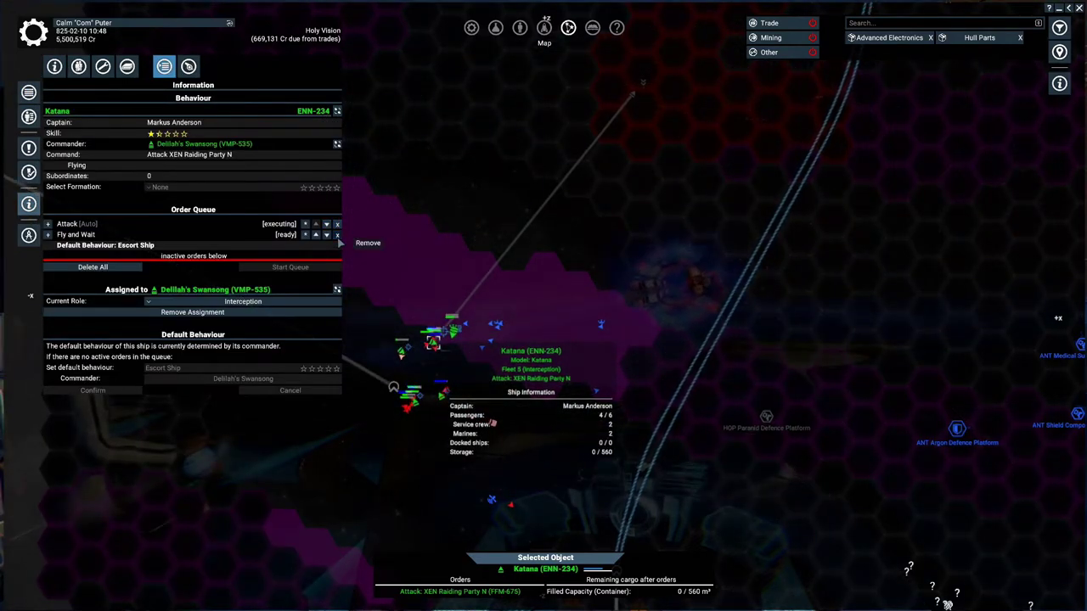
pyautogui.click(337, 236)
# Move Coordinate Attack to the front of Delilah's Swansong's queue and delete its leftover orders
pyautogui.click(268, 268)
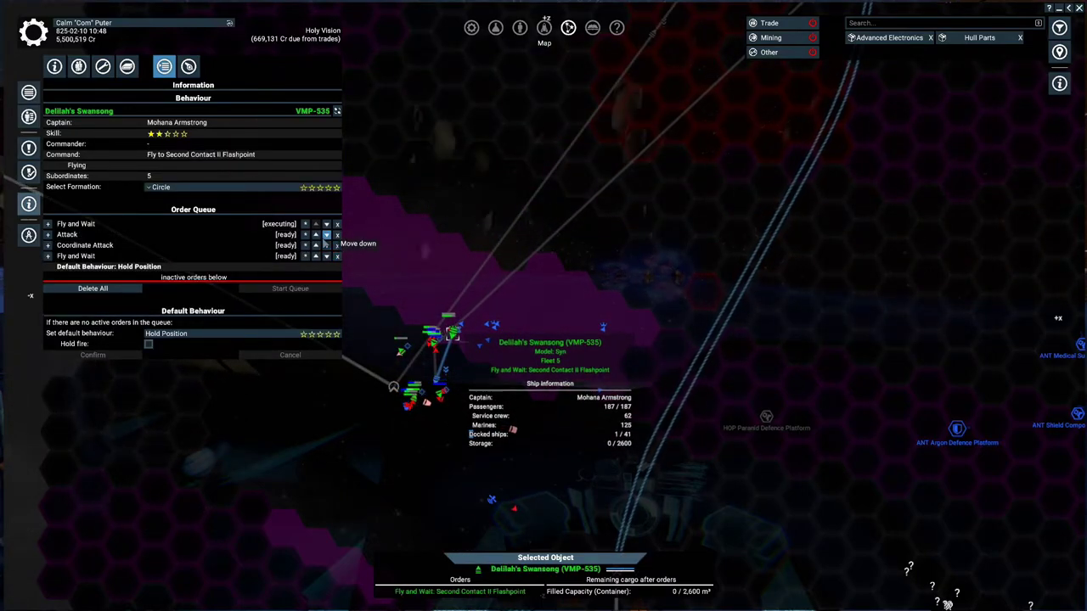
pyautogui.click(316, 246)
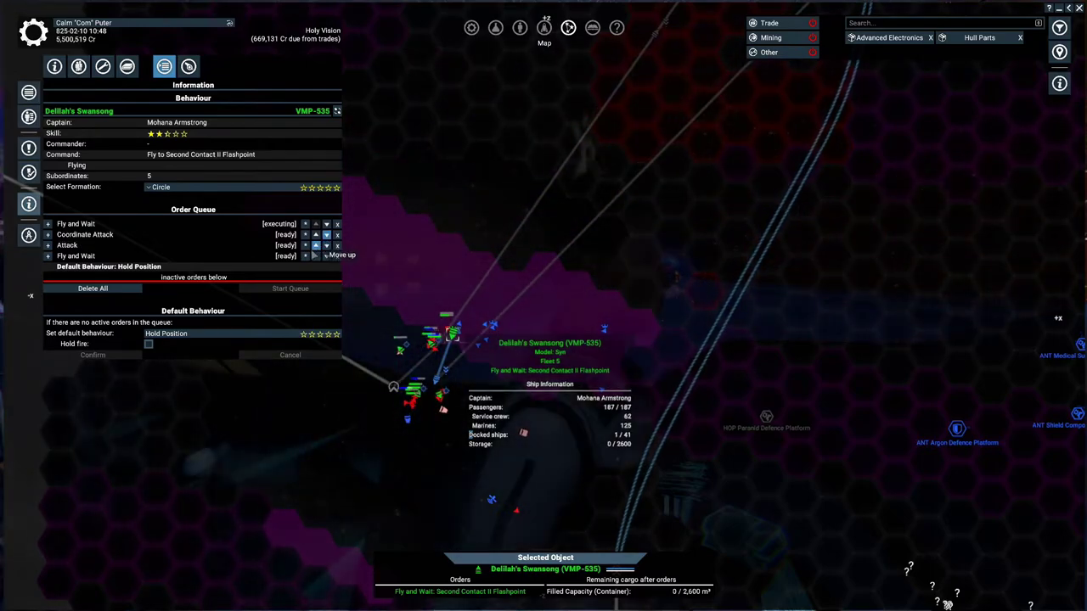
pyautogui.click(316, 235)
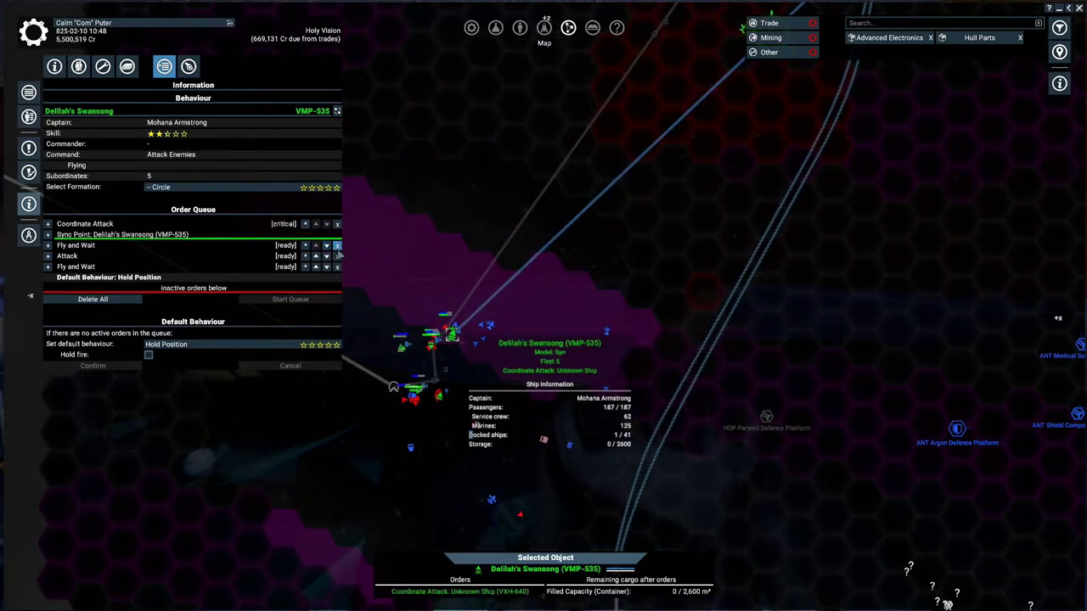
pyautogui.click(337, 246)
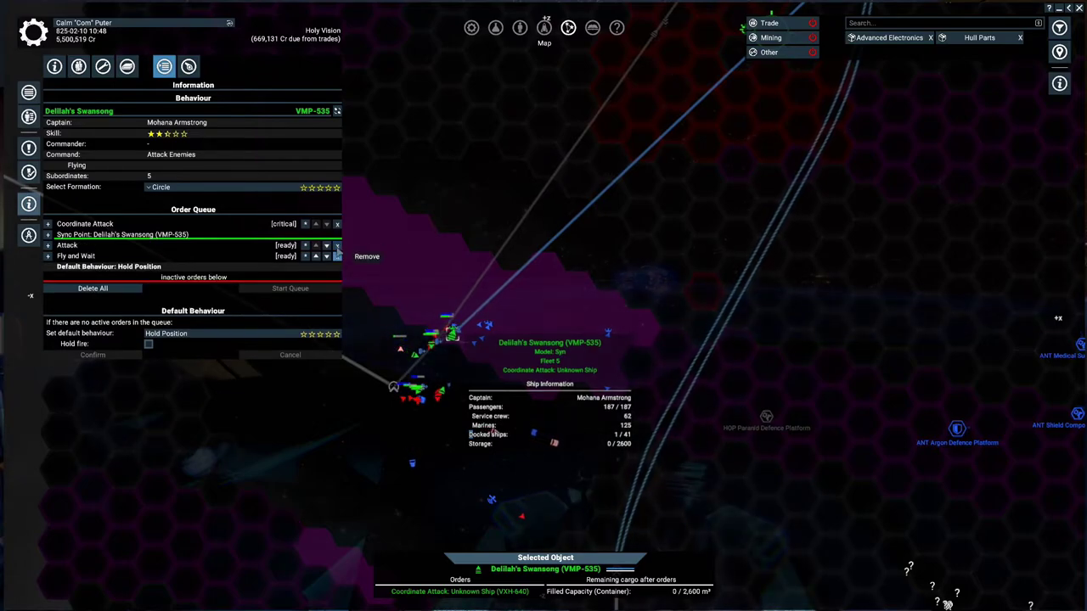
pyautogui.click(337, 245)
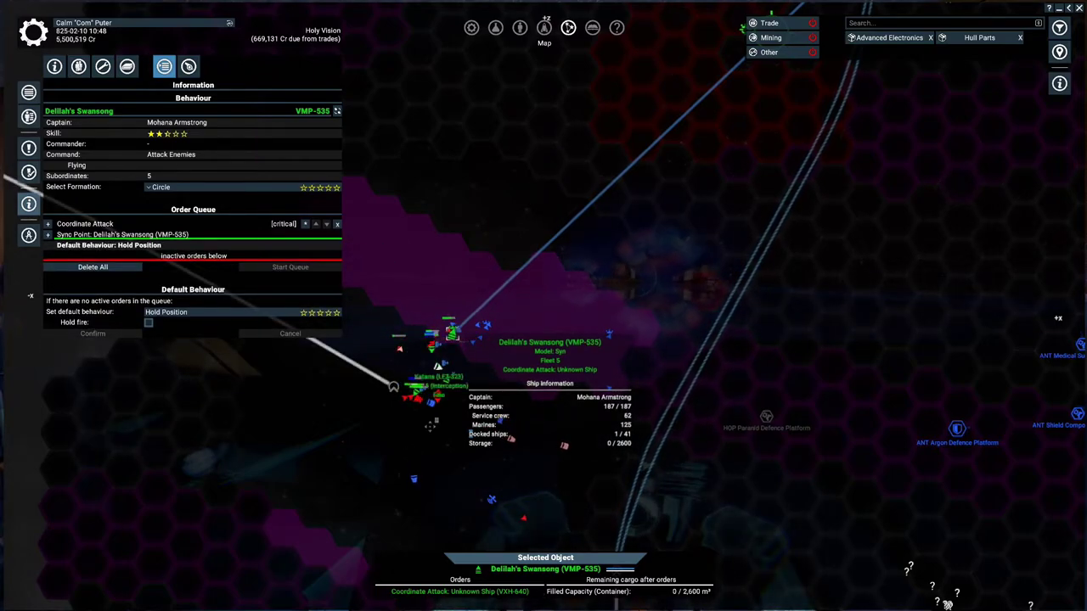
pyautogui.scroll(5, 430, 430)
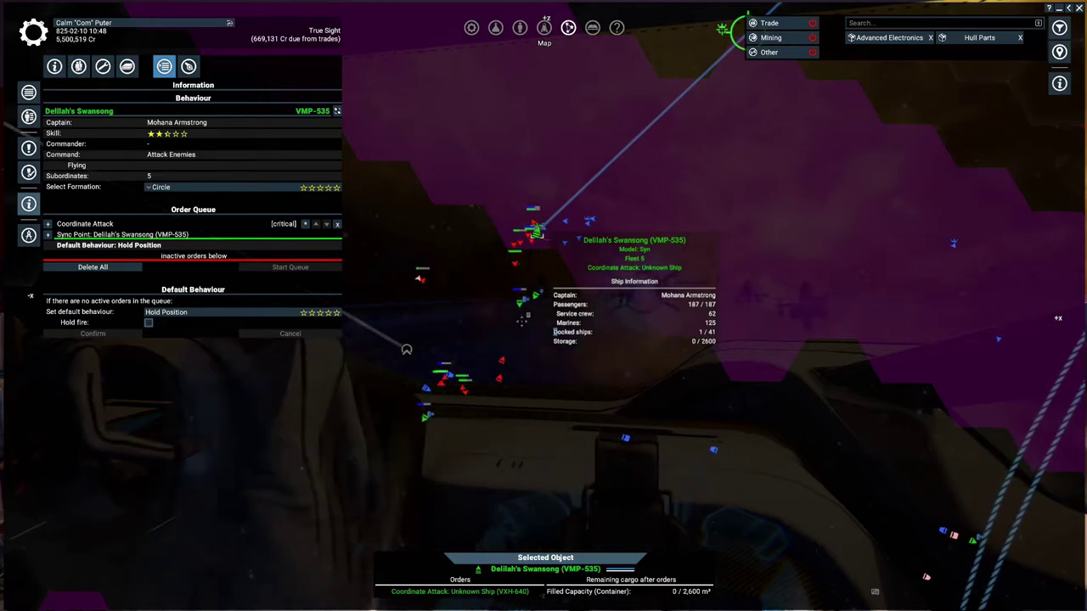
# Remove the Jian's wait order so it switches to attacking
pyautogui.moveTo(536, 295)
pyautogui.click(536, 295)
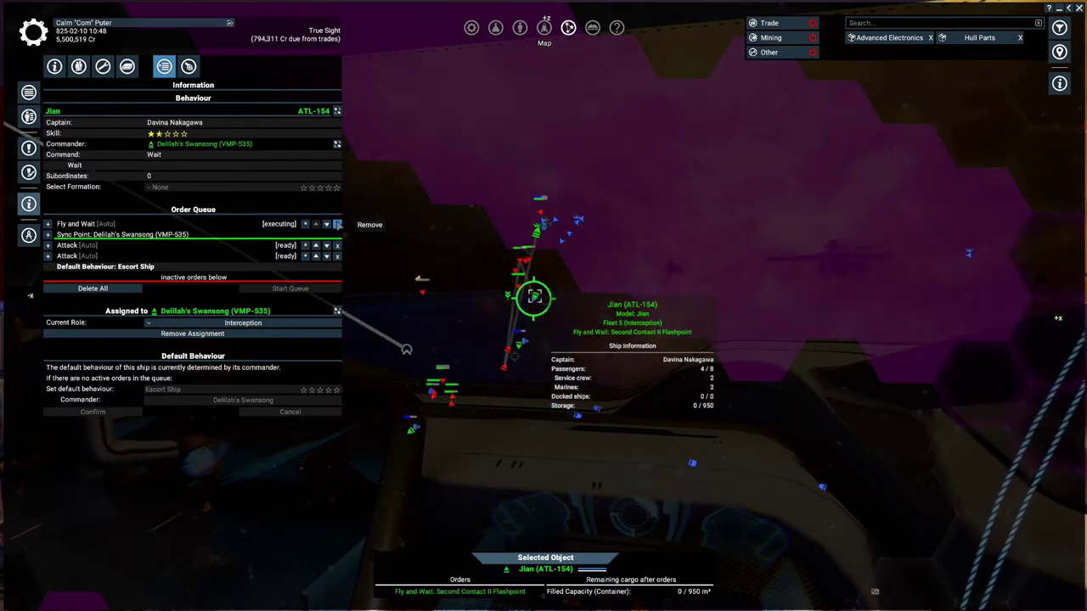
pyautogui.click(338, 224)
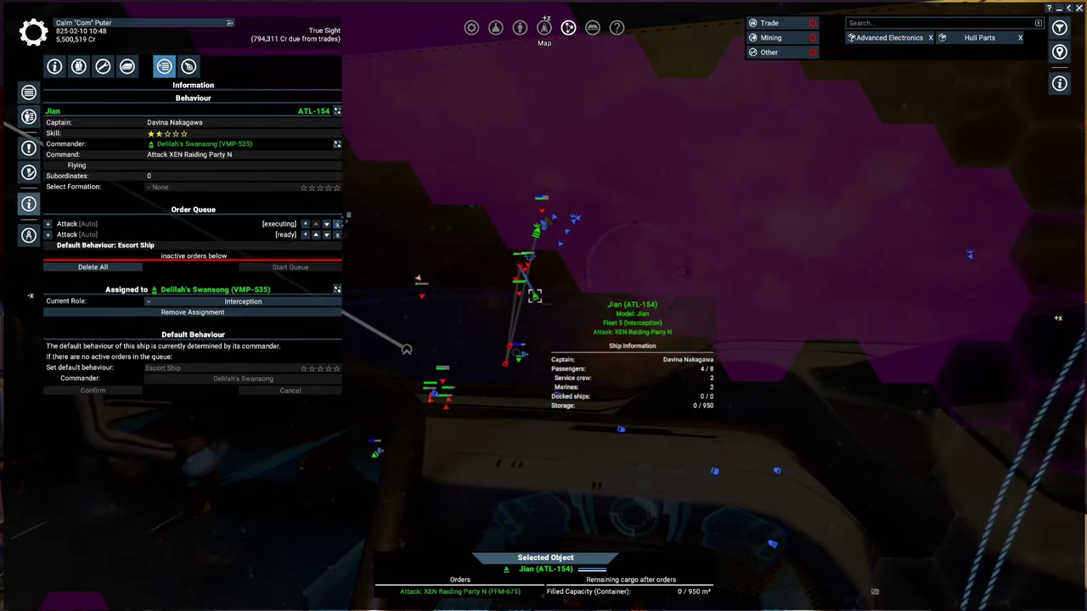
pyautogui.click(339, 224)
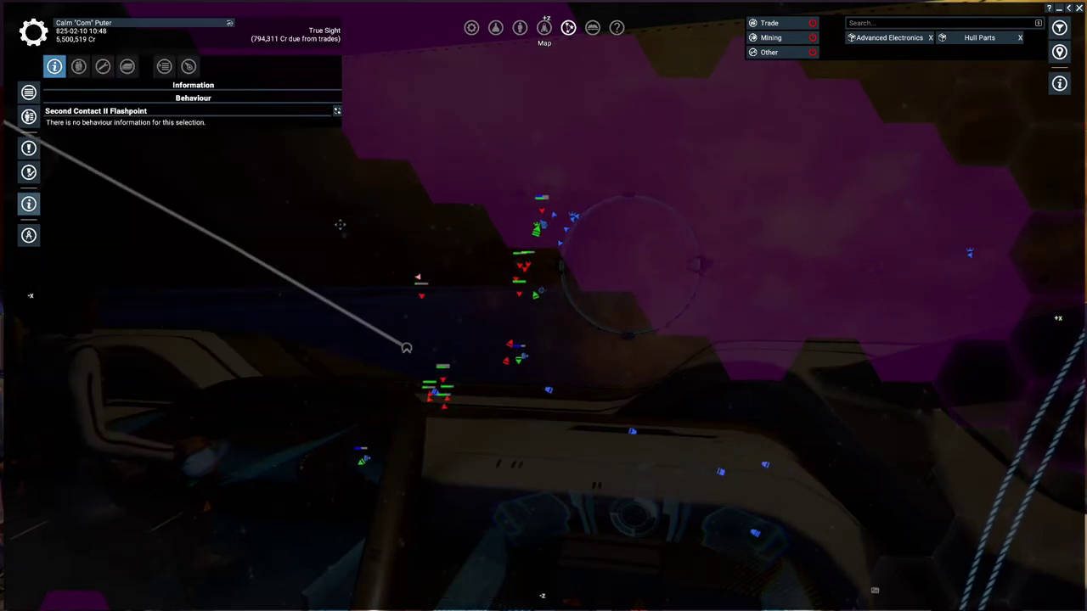
# Select the Jian, then the flagship Delilah's Swansong on the map
pyautogui.click(534, 294)
pyautogui.click(537, 228)
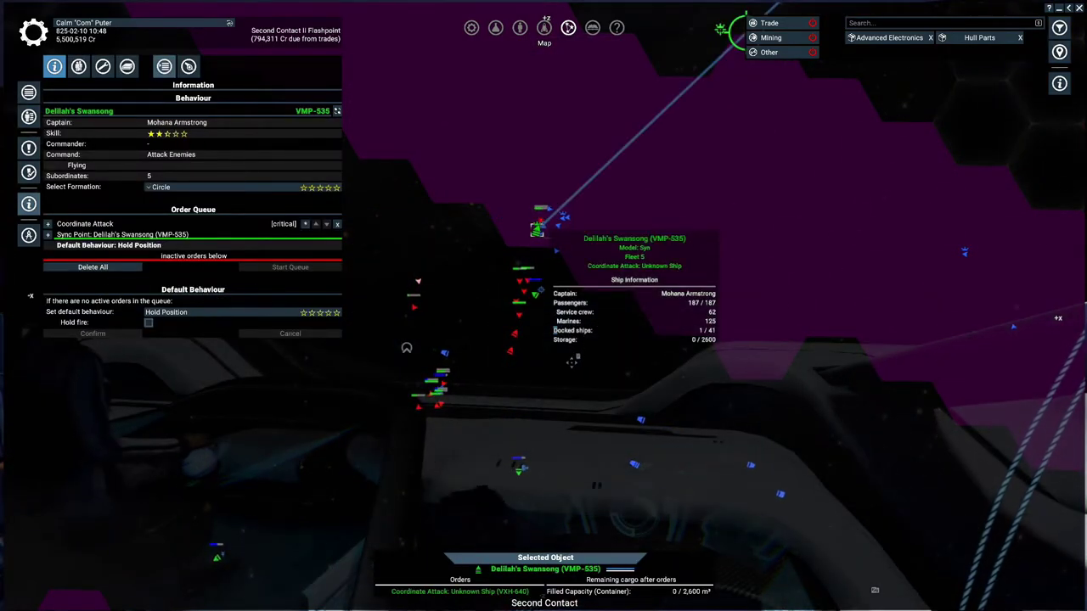
pyautogui.scroll(-3, 690, 294)
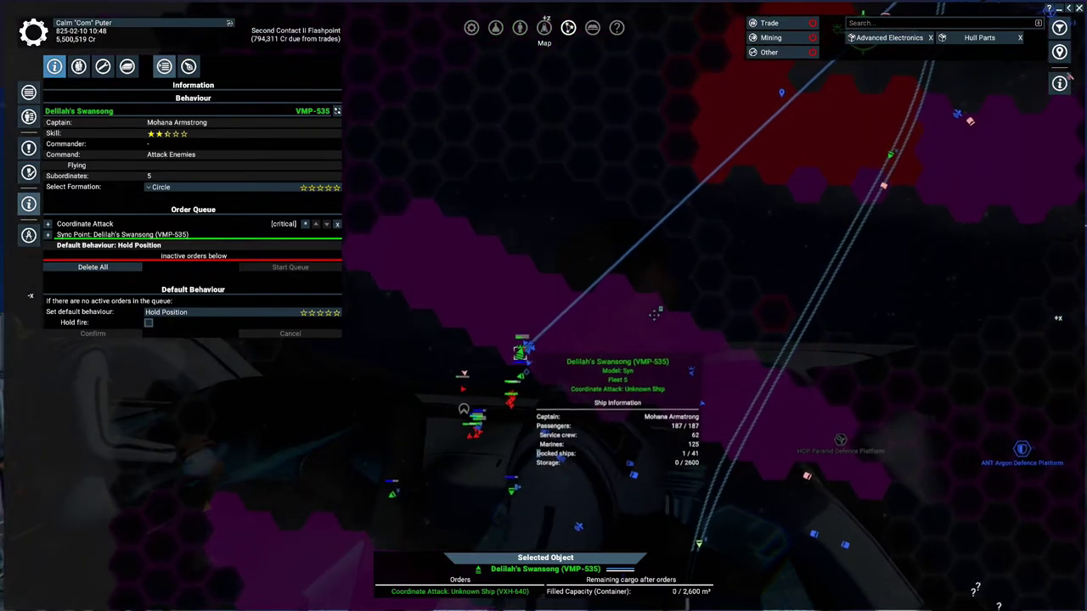
pyautogui.scroll(2, 575, 341)
pyautogui.scroll(2, 574, 341)
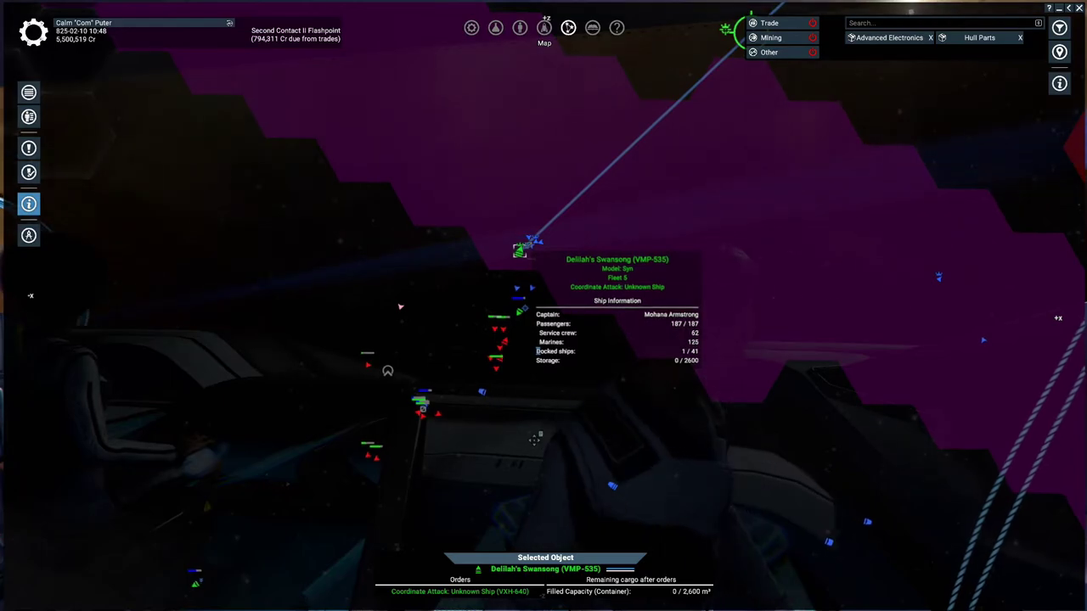
pyautogui.scroll(2, 429, 396)
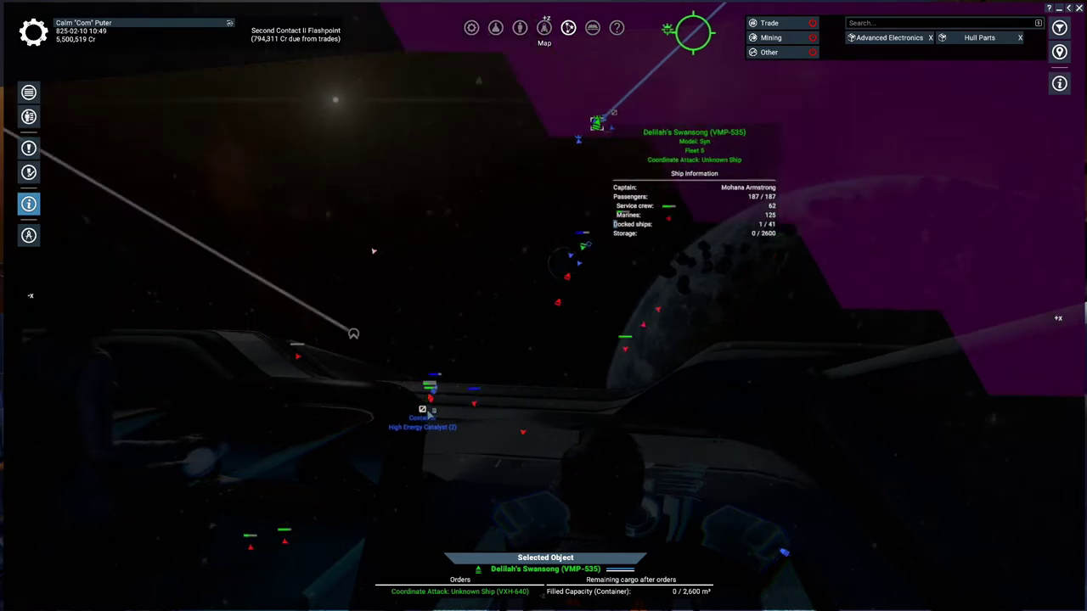
pyautogui.scroll(-2, 429, 417)
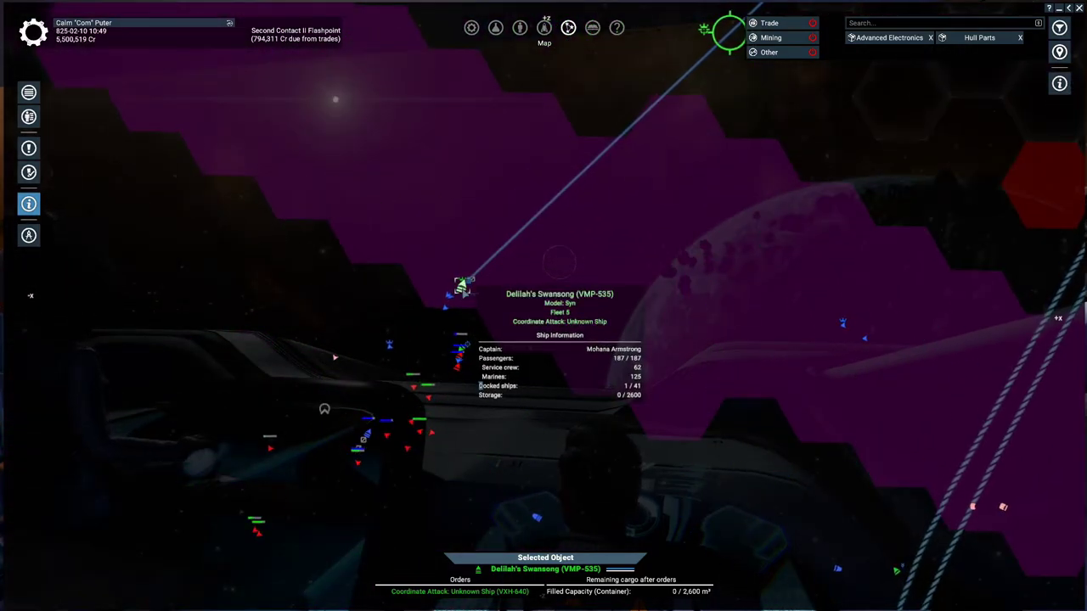
# Teleport aboard Delilah's Swansong from its map action menu
pyautogui.rightClick(461, 283)
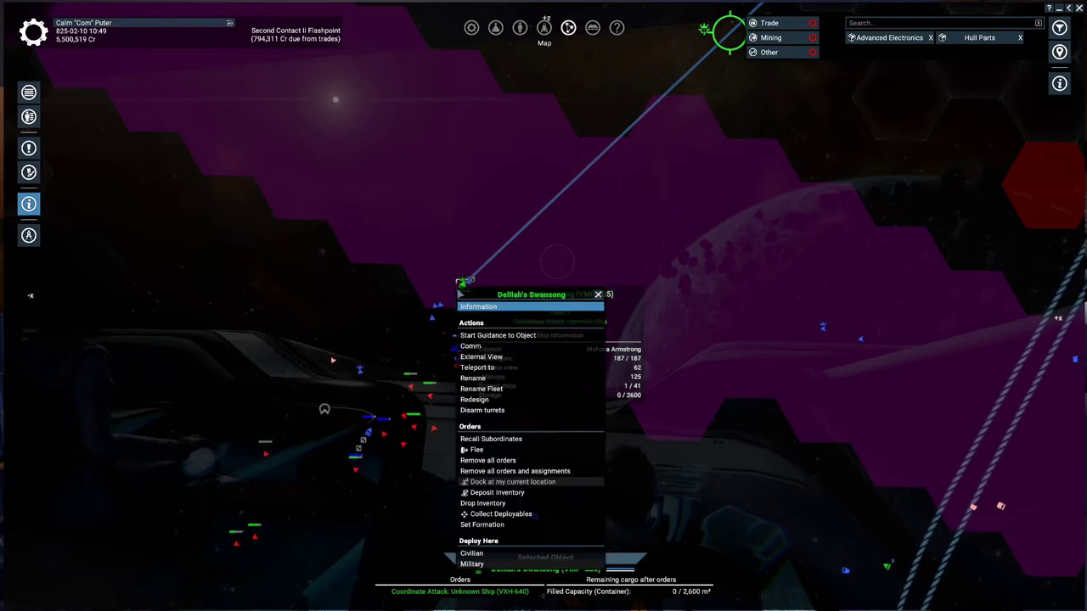
pyautogui.click(510, 371)
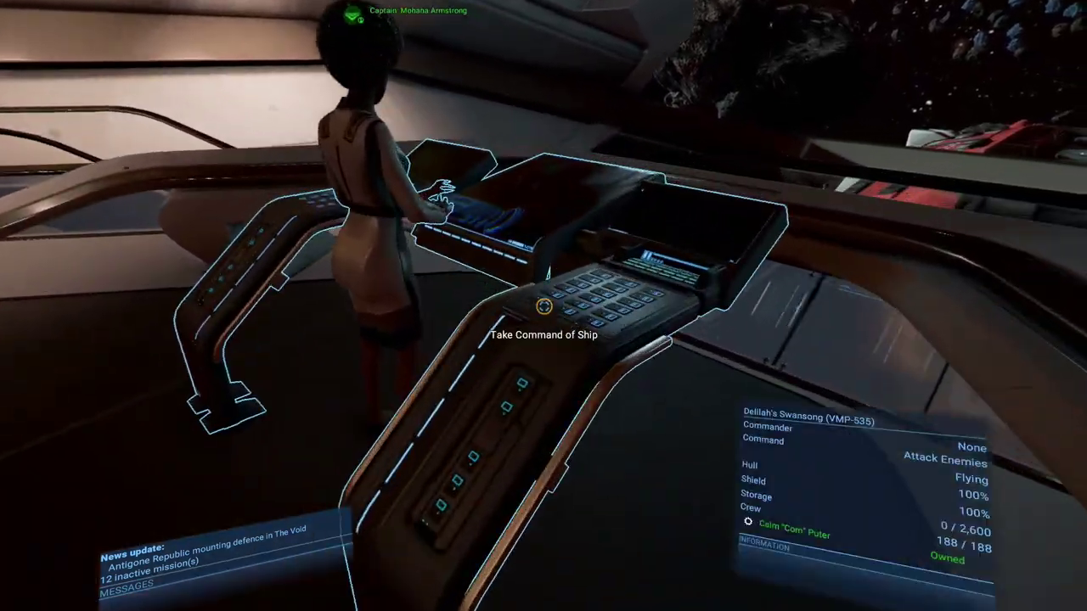
# Take command of Delilah's Swansong, answer the hails, and accelerate toward the planet
pyautogui.press('f')
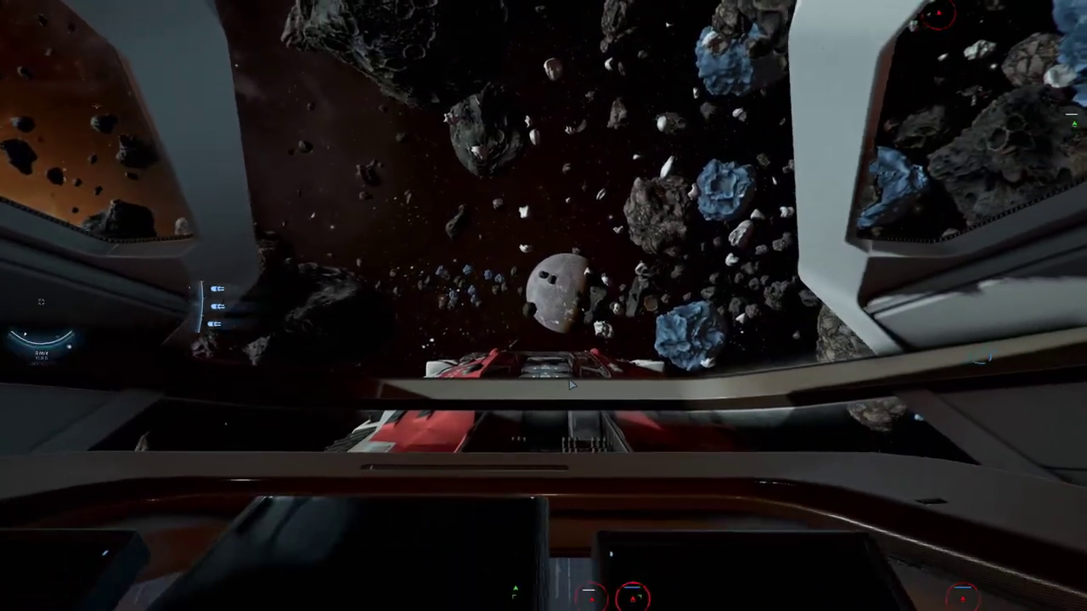
pyautogui.press('f')
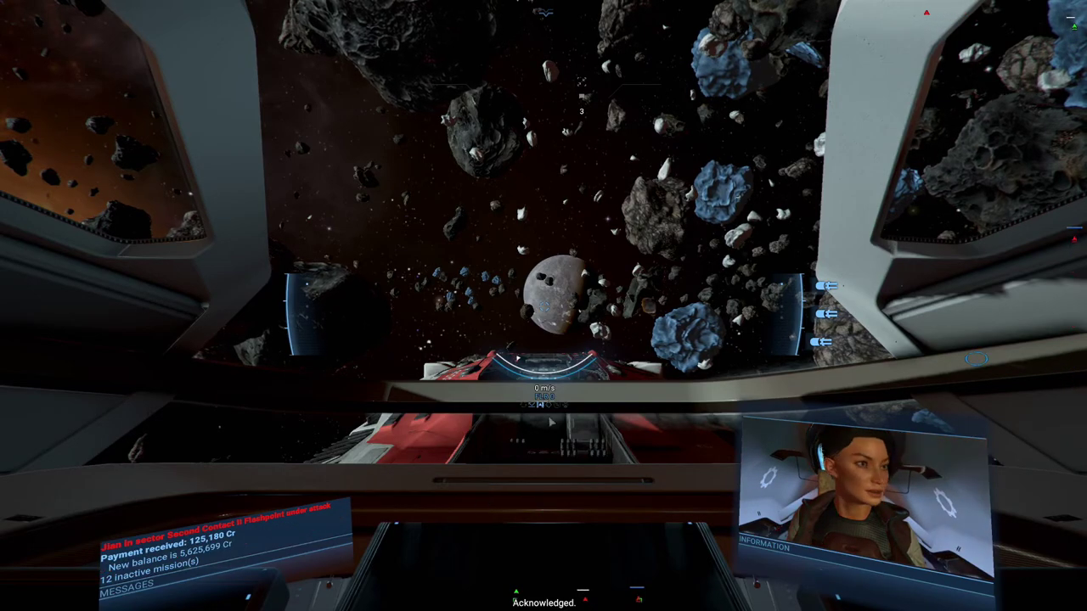
pyautogui.press('w')
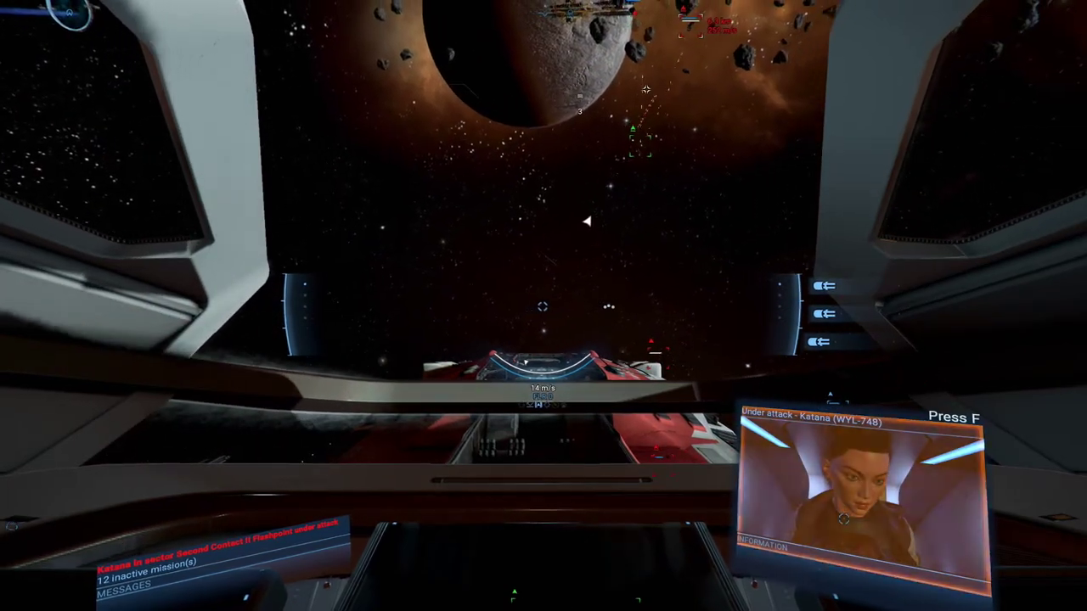
pyautogui.press('f')
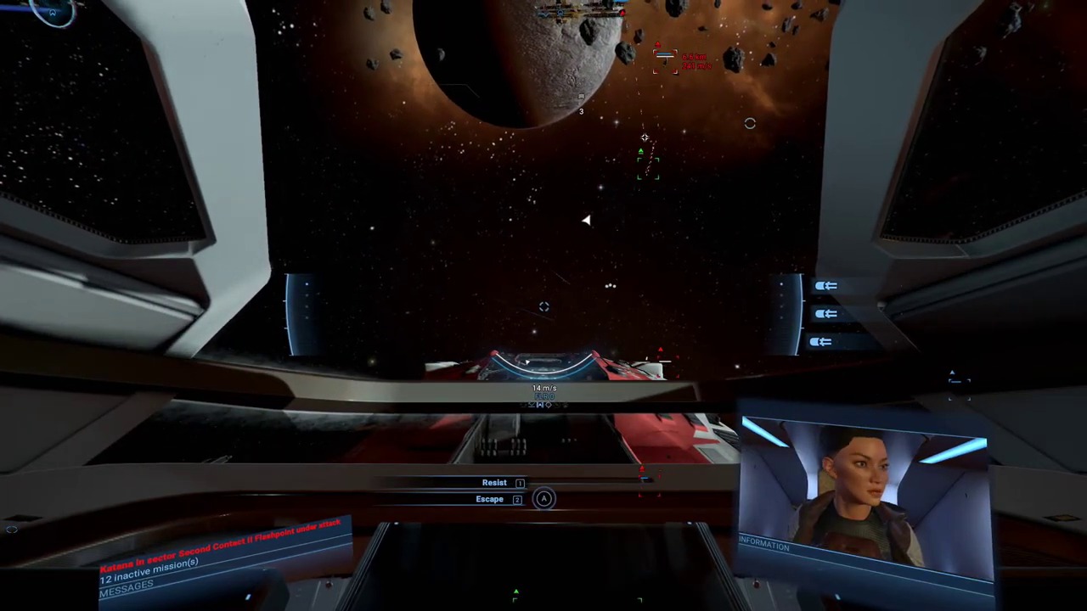
pyautogui.press('w')
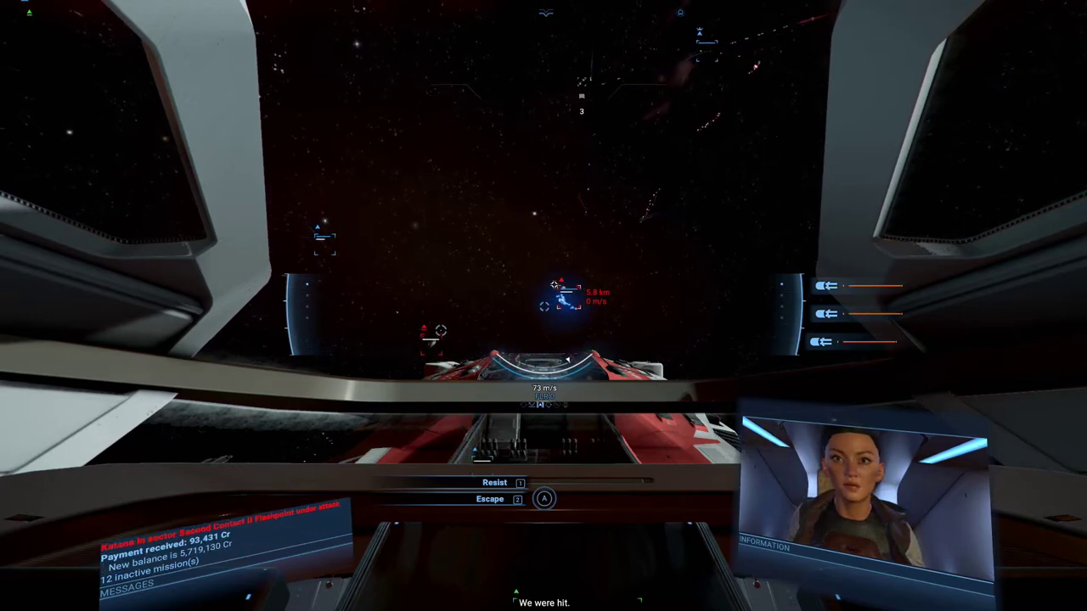
# Fire lasers at the enemy targets, then switch to an outside view of the ship
pyautogui.moveTo(441, 274); pyautogui.dragTo(547, 228)
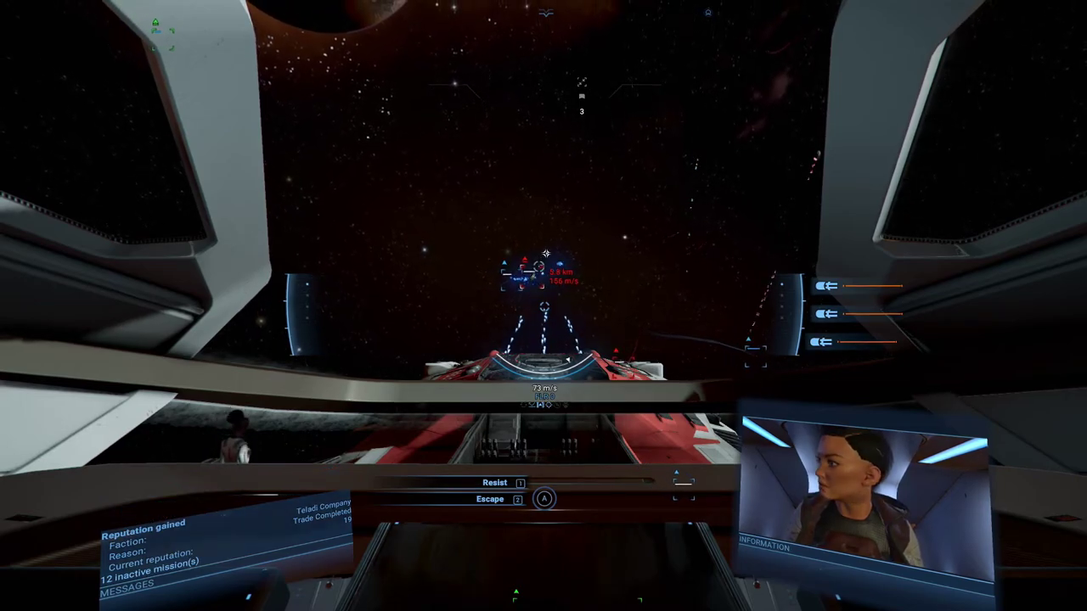
pyautogui.moveTo(543, 256); pyautogui.dragTo(537, 253)
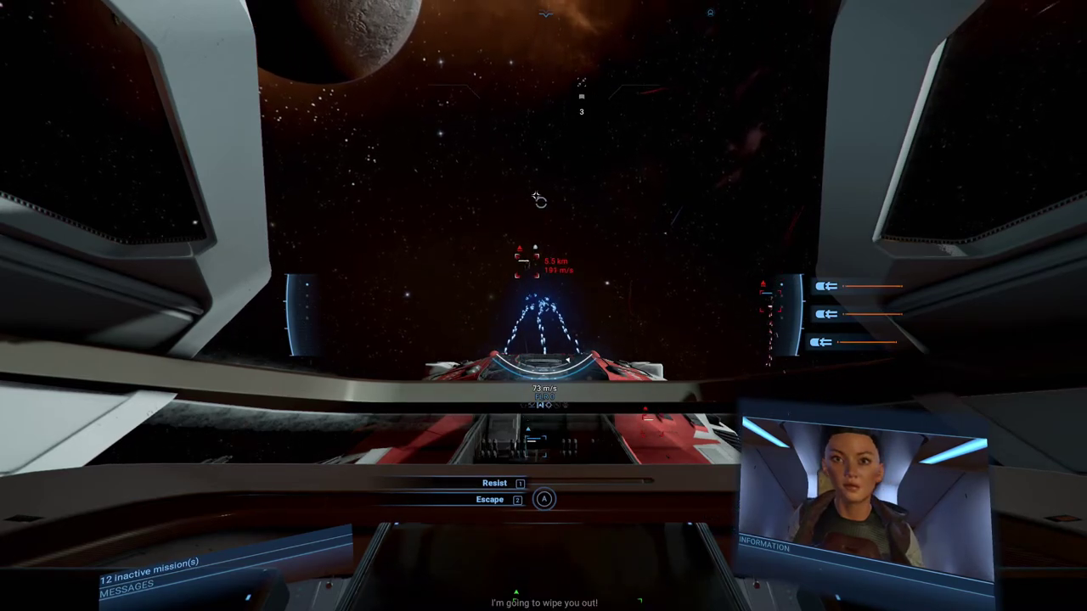
pyautogui.moveTo(543, 199); pyautogui.dragTo(507, 215)
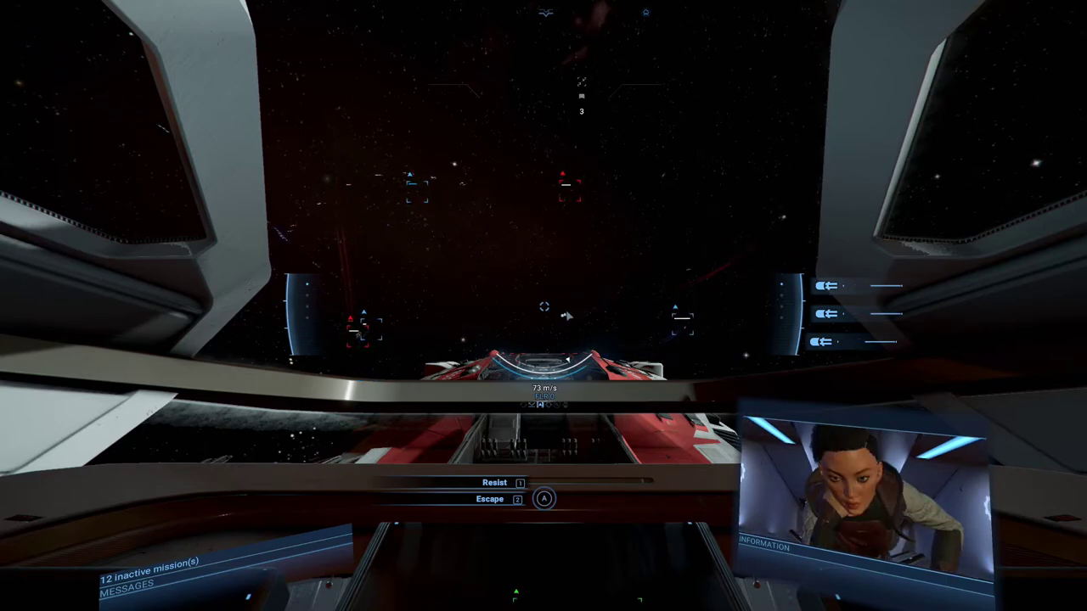
pyautogui.moveTo(565, 569)
pyautogui.mouseDown()
pyautogui.moveTo(838, 388)
pyautogui.moveTo(602, 481)
pyautogui.moveTo(577, 442)
pyautogui.mouseUp()
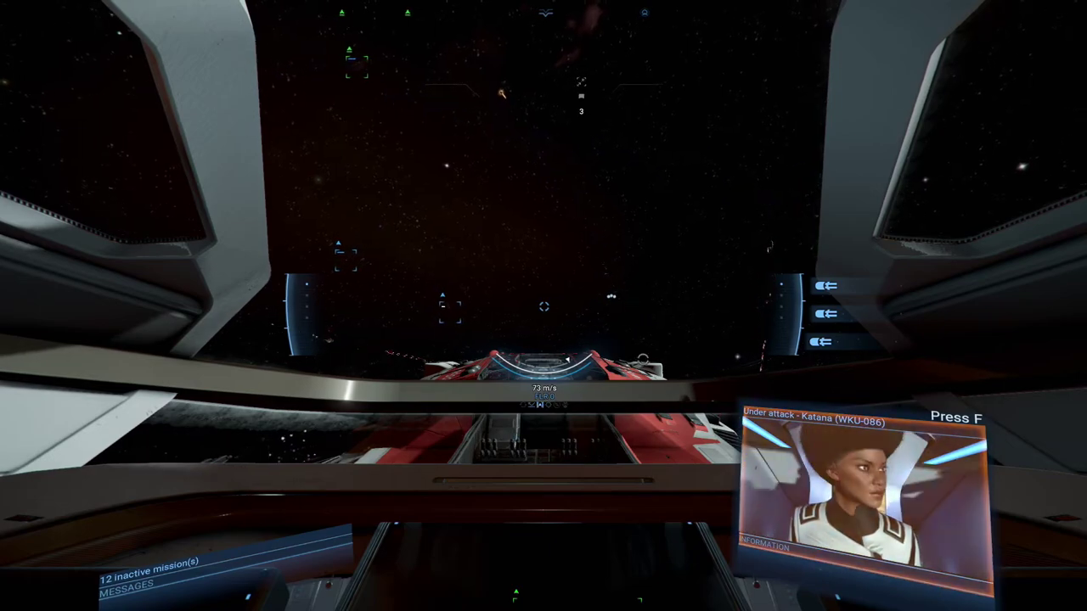
pyautogui.press('F2')
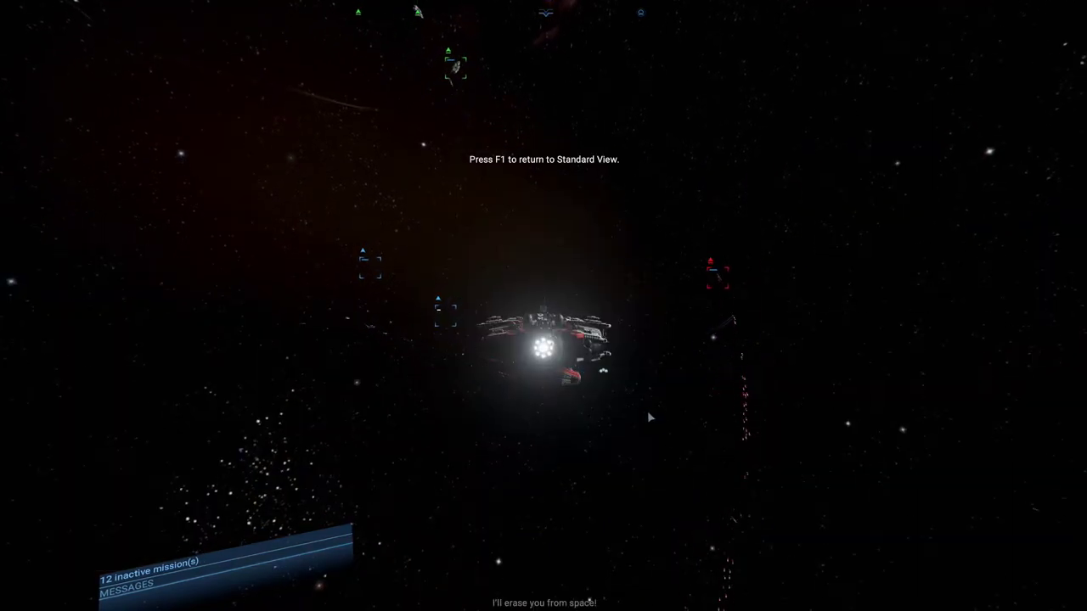
# Watch from the capital ship camera, return to the cockpit view, and open the map
pyautogui.press('F3')
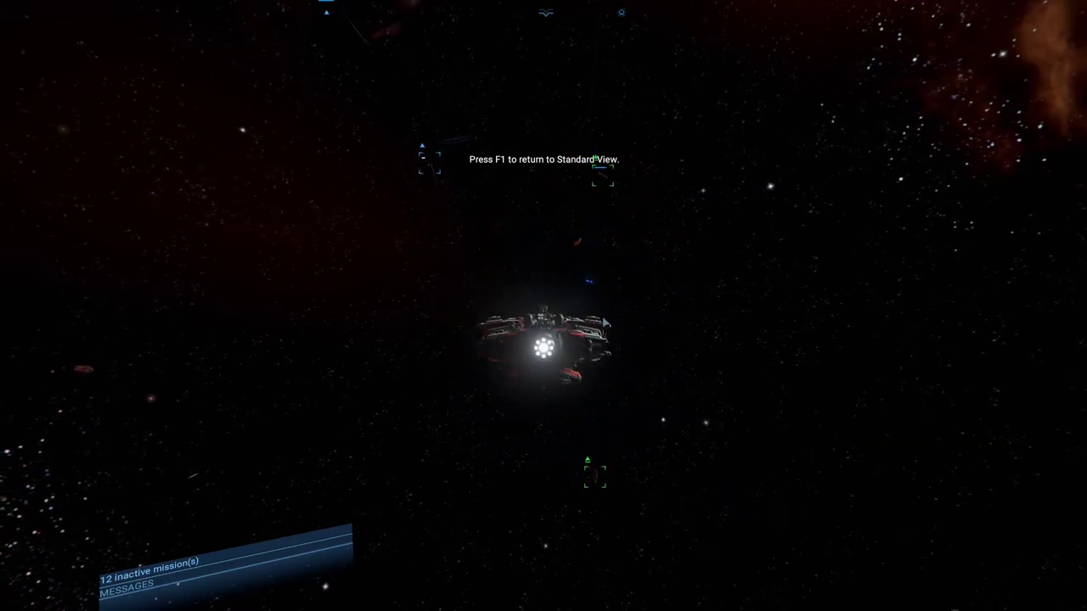
pyautogui.press('F1')
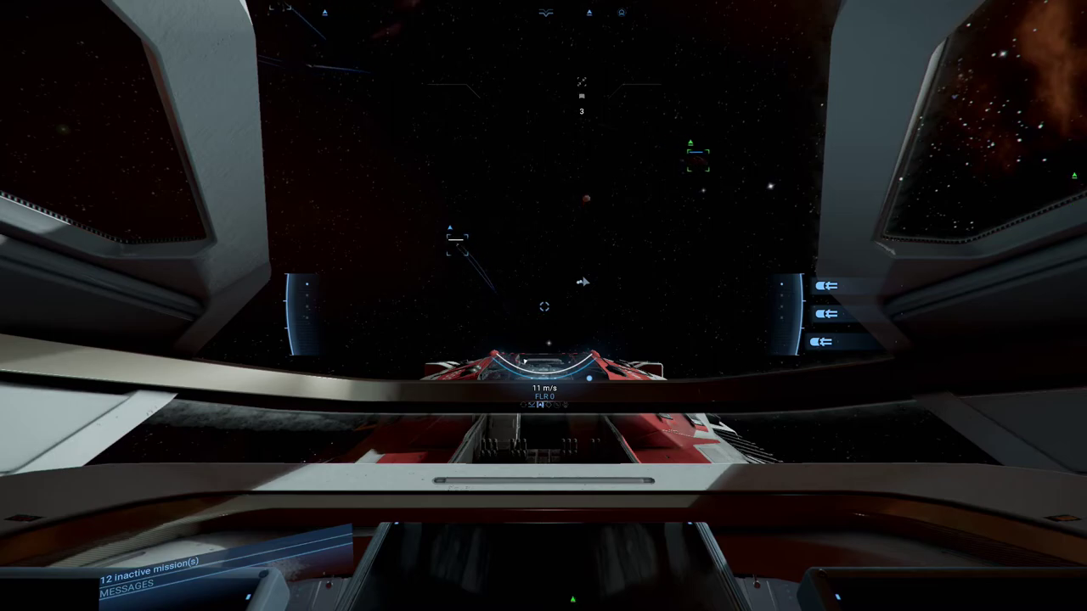
pyautogui.press('m')
pyautogui.scroll(5, 458, 393)
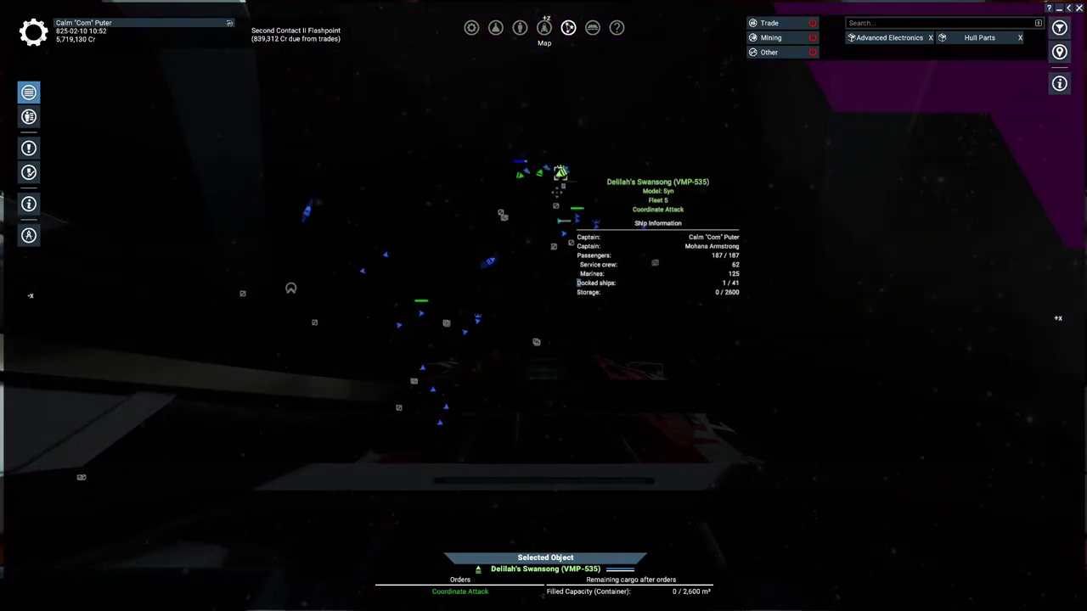
pyautogui.scroll(-3, 541, 292)
pyautogui.scroll(-3, 560, 294)
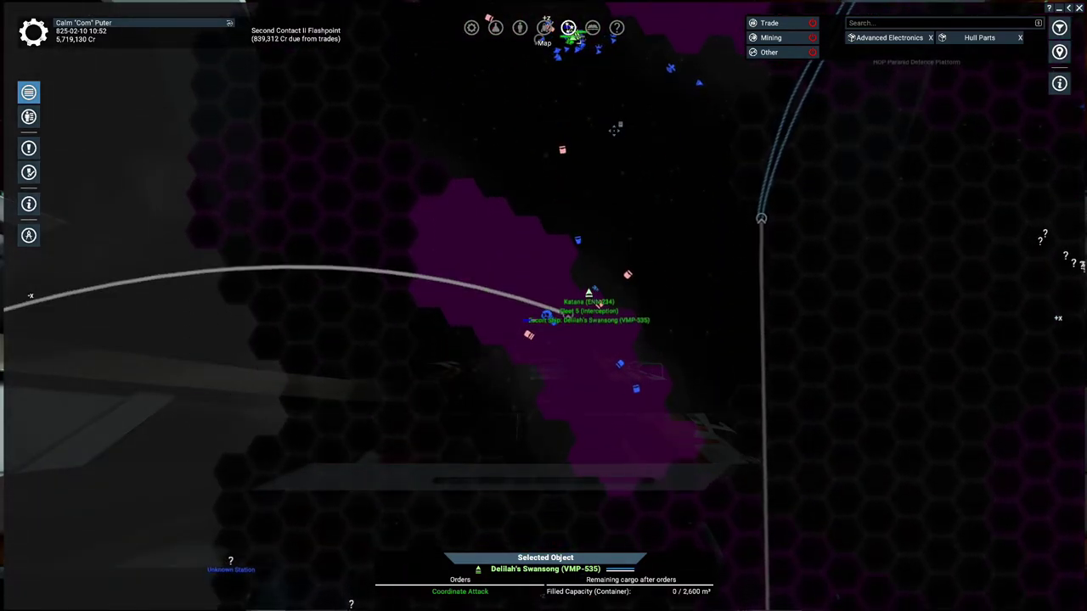
pyautogui.scroll(2, 594, 169)
pyautogui.scroll(3, 551, 277)
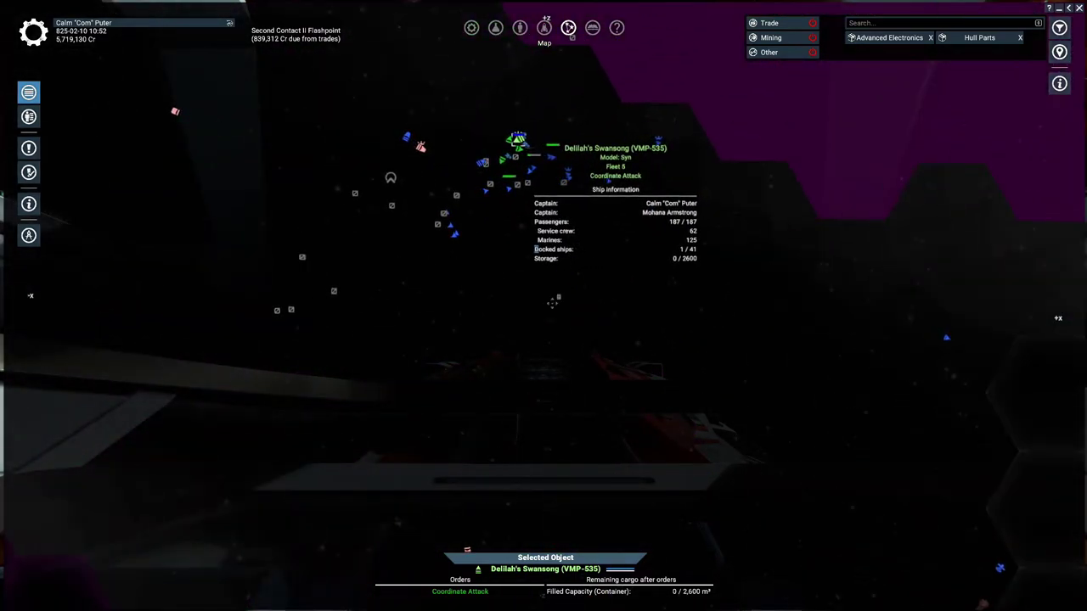
pyautogui.scroll(-3, 551, 277)
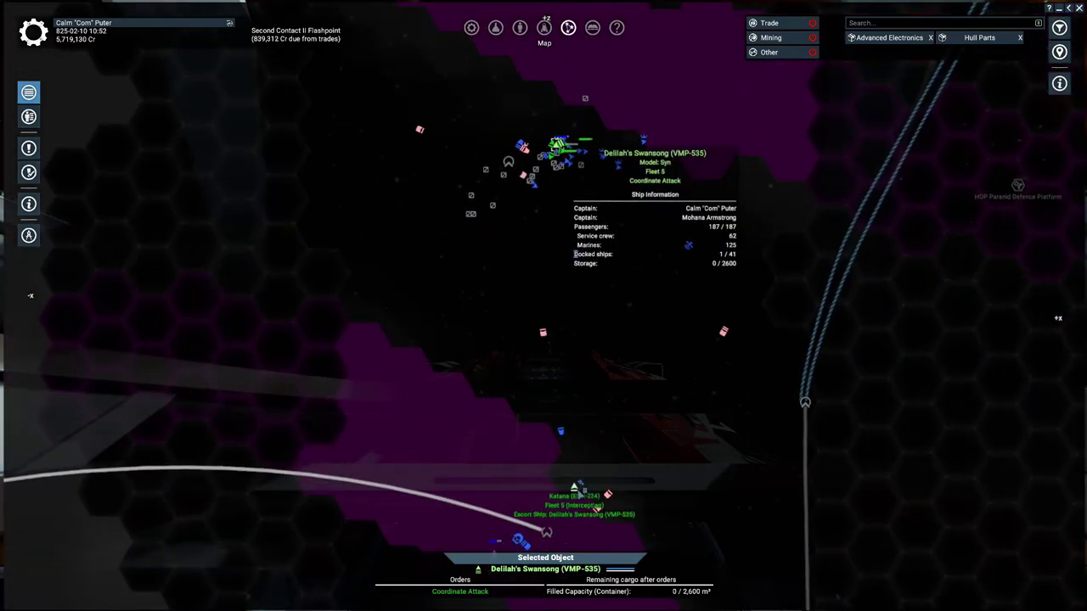
# Order Katana ENN-234 to Collect Drops in Second Contact II Flashpoint
pyautogui.click(575, 489)
pyautogui.rightClick(514, 197)
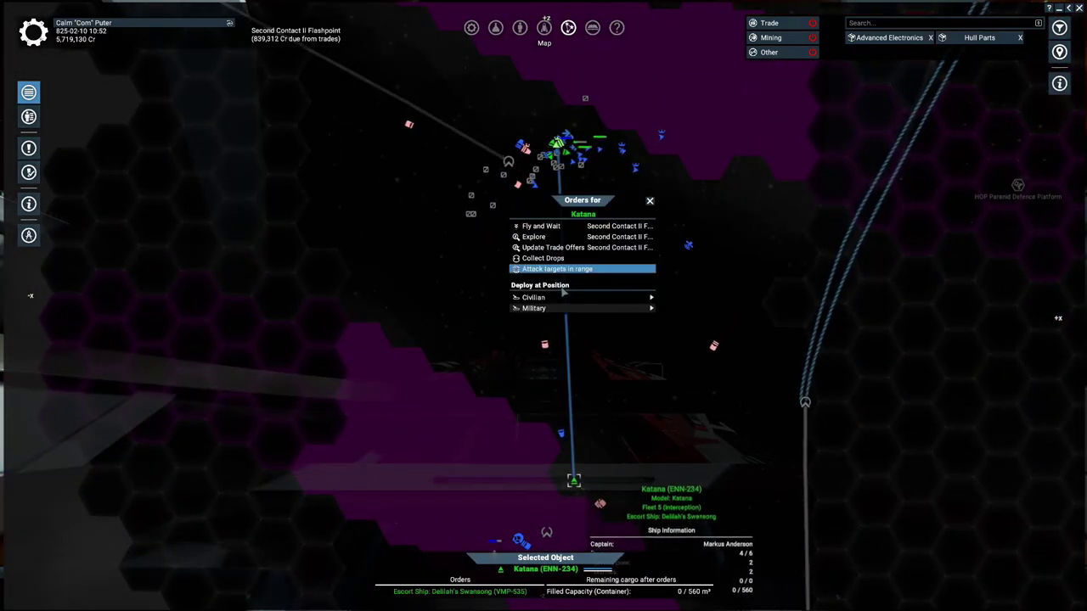
pyautogui.click(547, 258)
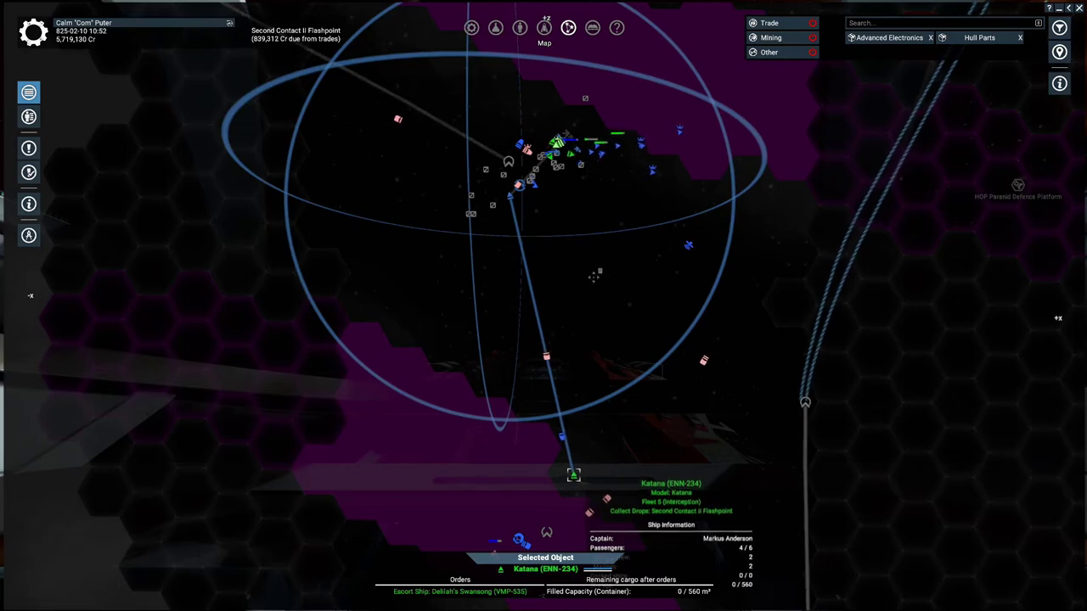
# Teleport aboard Katana ENN-234 and close the map
pyautogui.moveTo(589, 287); pyautogui.dragTo(554, 384)
pyautogui.rightClick(554, 384)
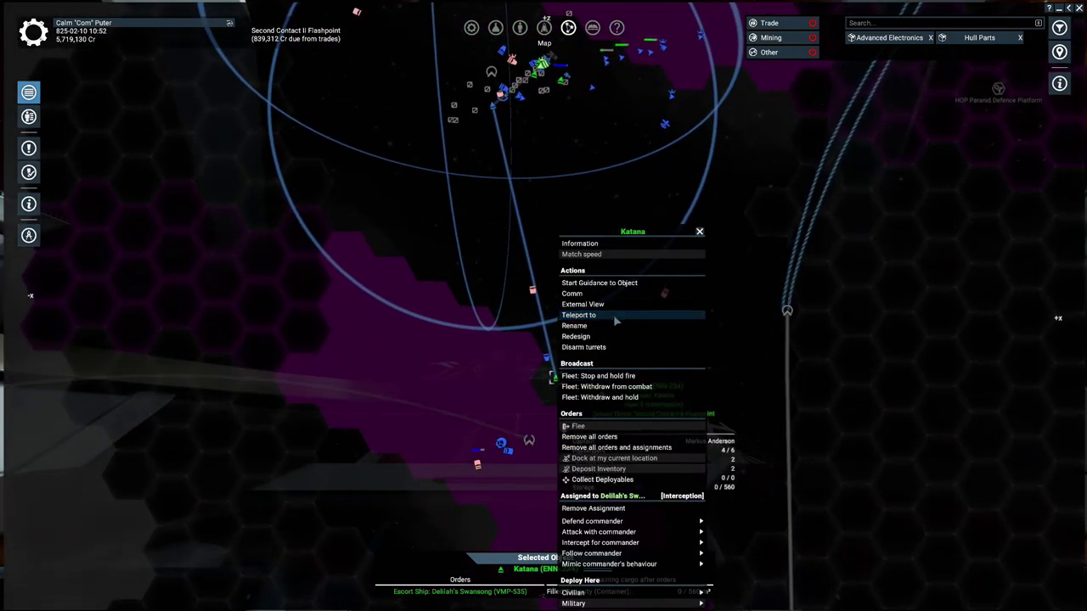
pyautogui.moveTo(617, 321)
pyautogui.mouseDown()
pyautogui.moveTo(664, 240)
pyautogui.moveTo(598, 274)
pyautogui.mouseUp()
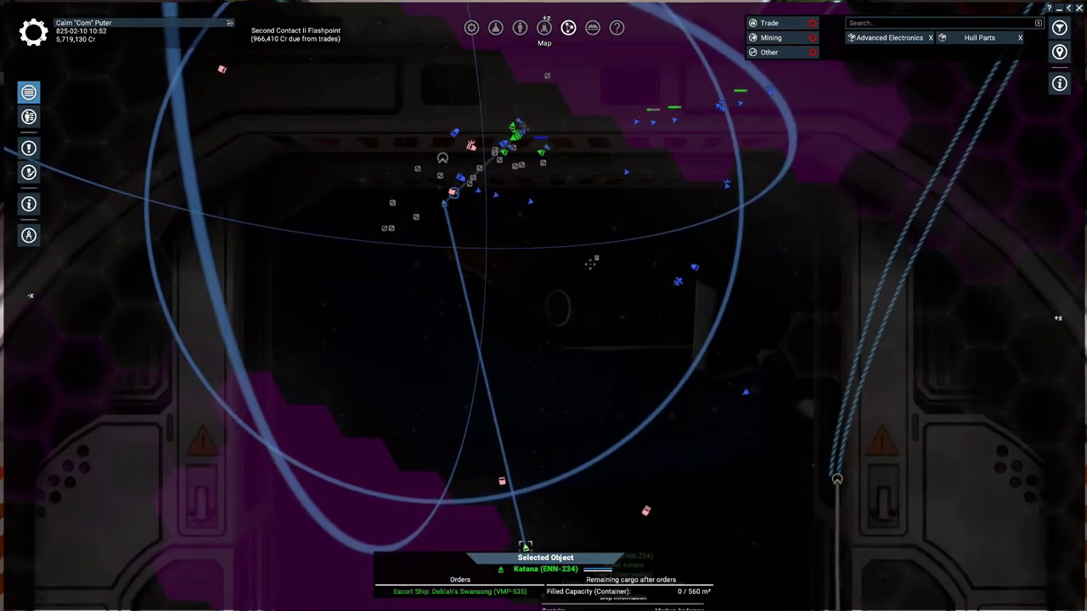
pyautogui.press('Escape')
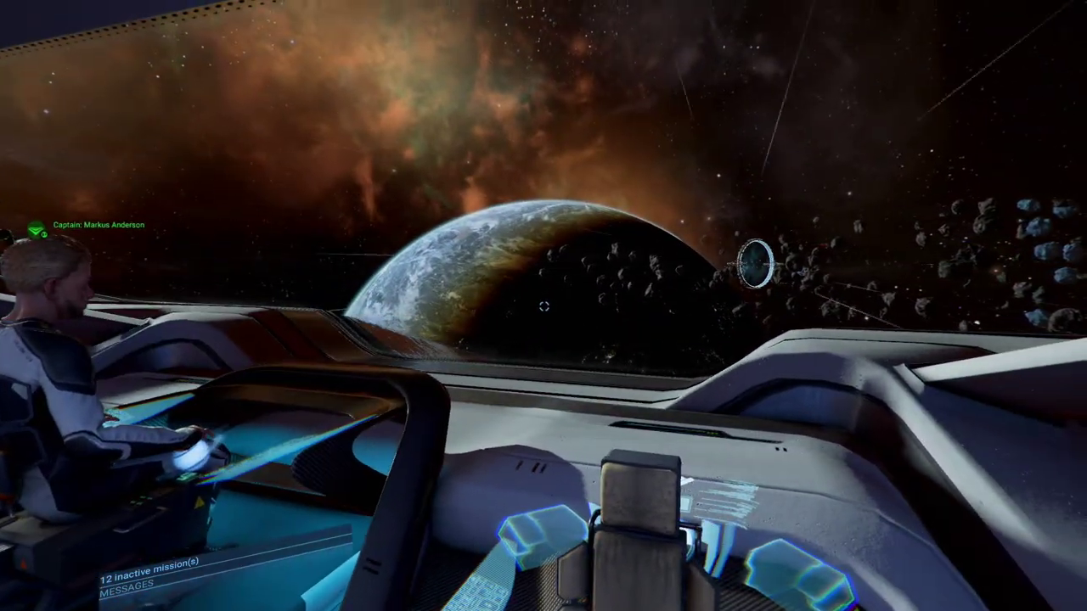
# Reopen the map, deselect the Katana, and frame Fleet 5 in Second Contact II Flashpoint
pyautogui.press('m')
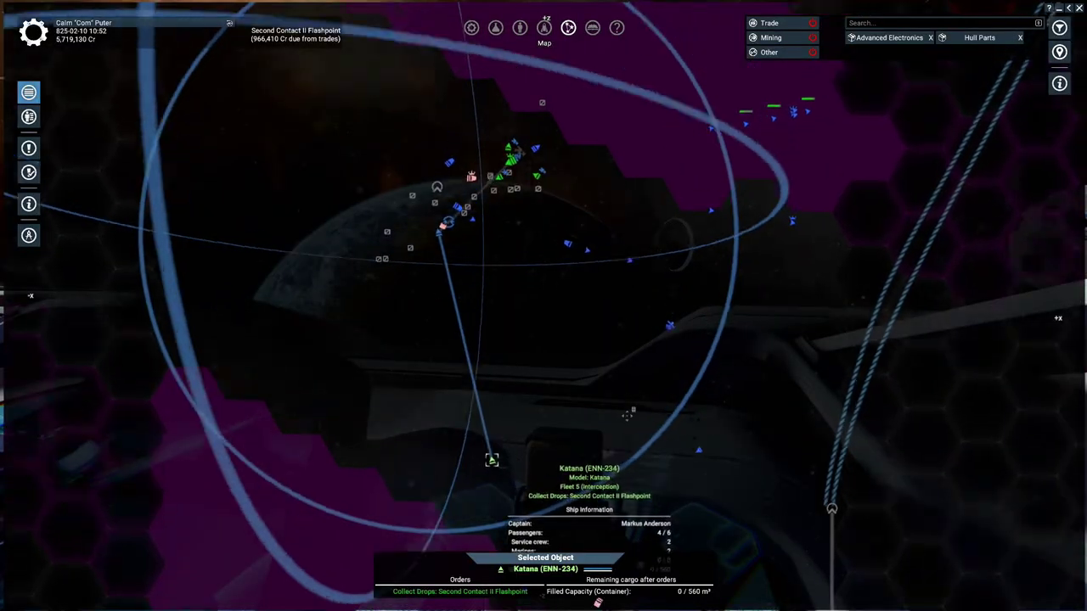
pyautogui.scroll(5, 627, 416)
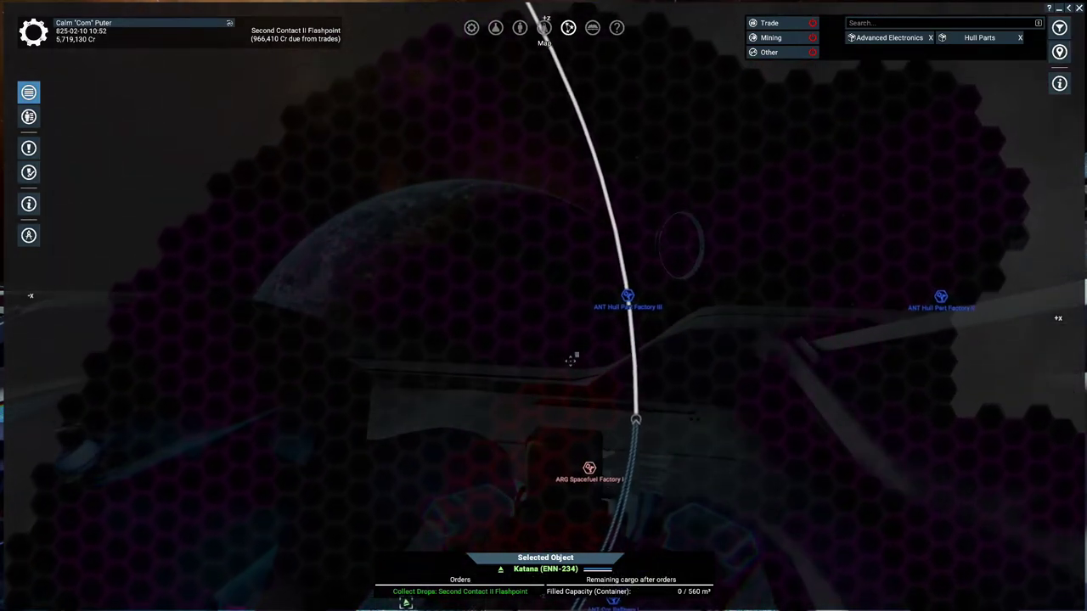
pyautogui.scroll(-5, 571, 361)
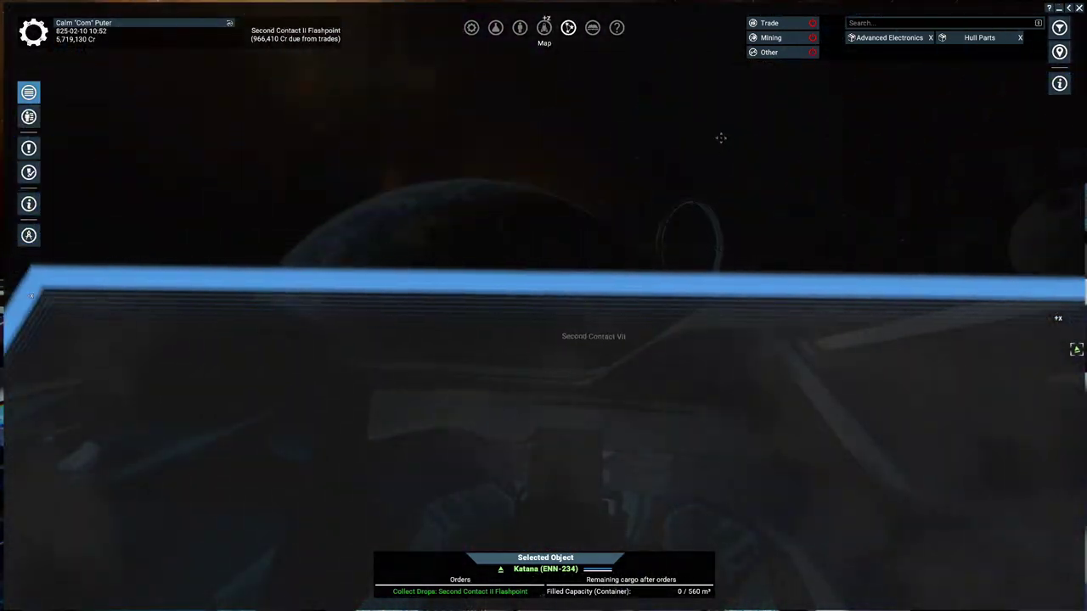
pyautogui.scroll(-5, 439, 280)
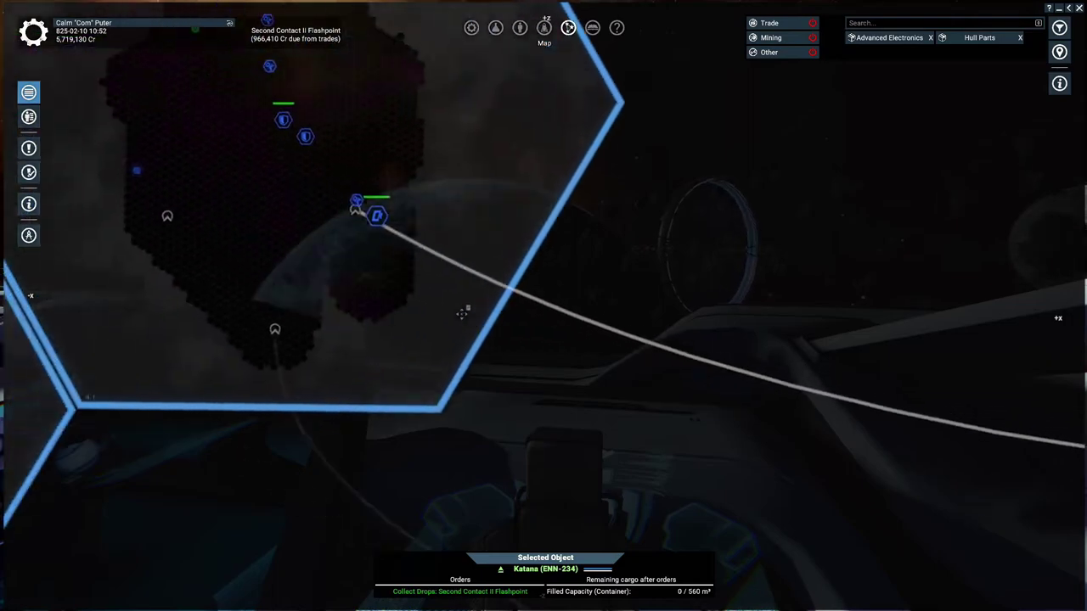
pyautogui.scroll(3, 462, 313)
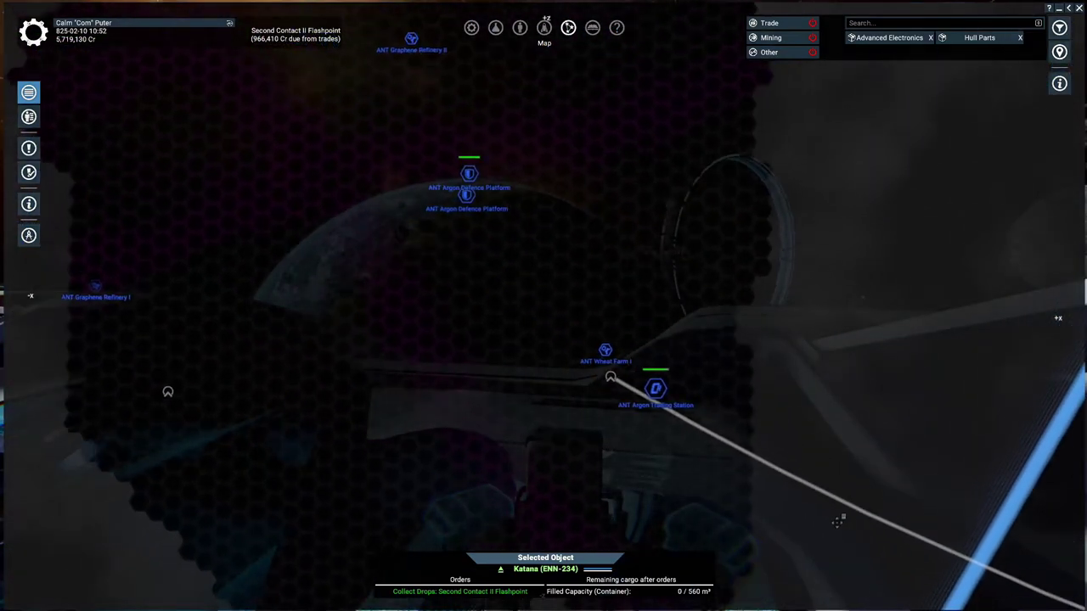
pyautogui.moveTo(837, 522); pyautogui.dragTo(454, 429)
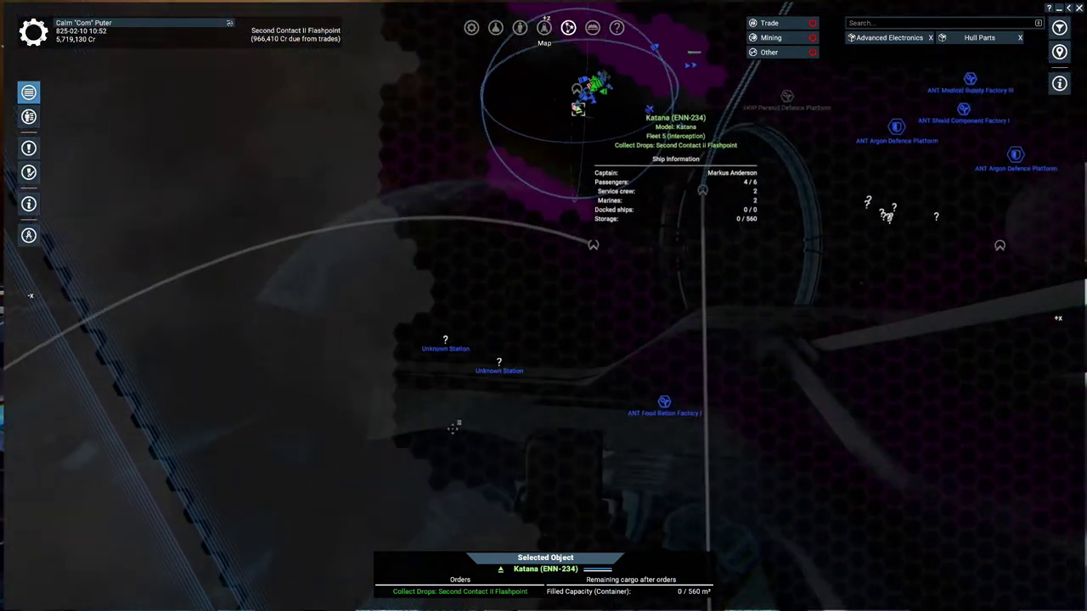
pyautogui.scroll(5, 454, 429)
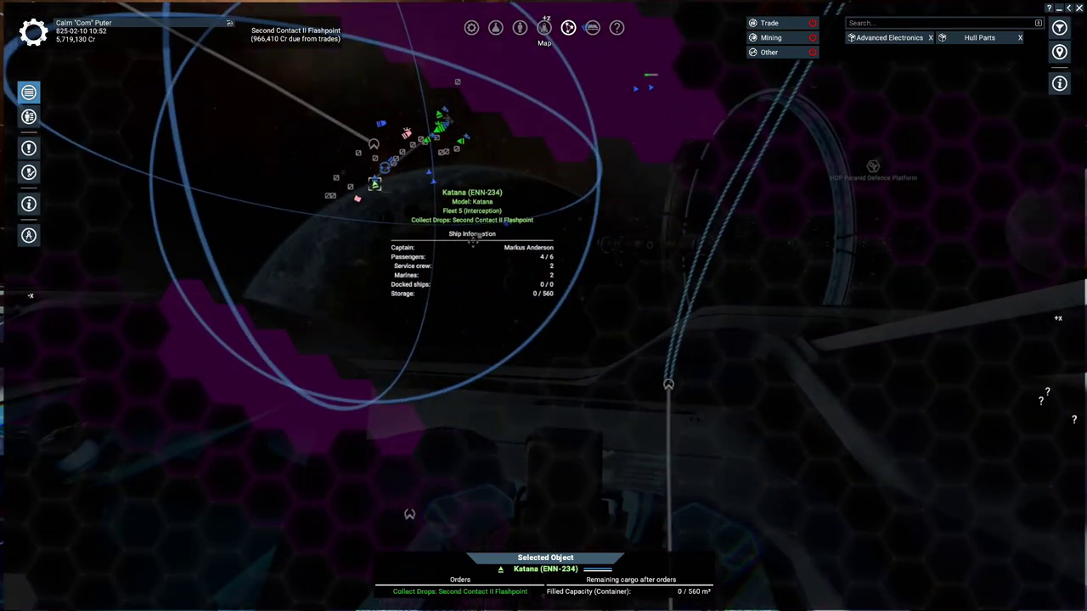
pyautogui.scroll(3, 481, 256)
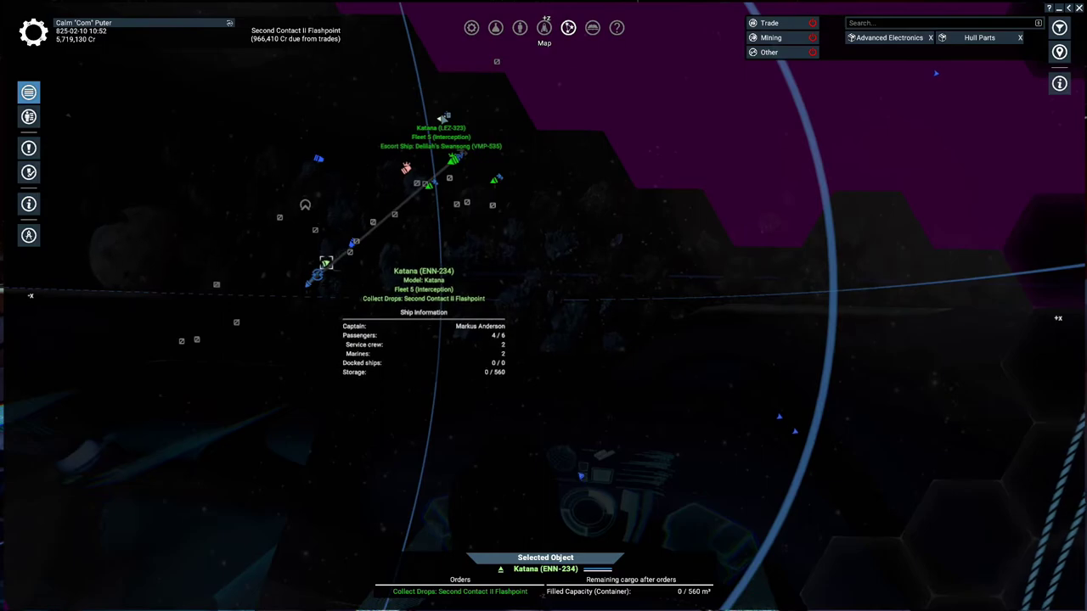
pyautogui.click(552, 290)
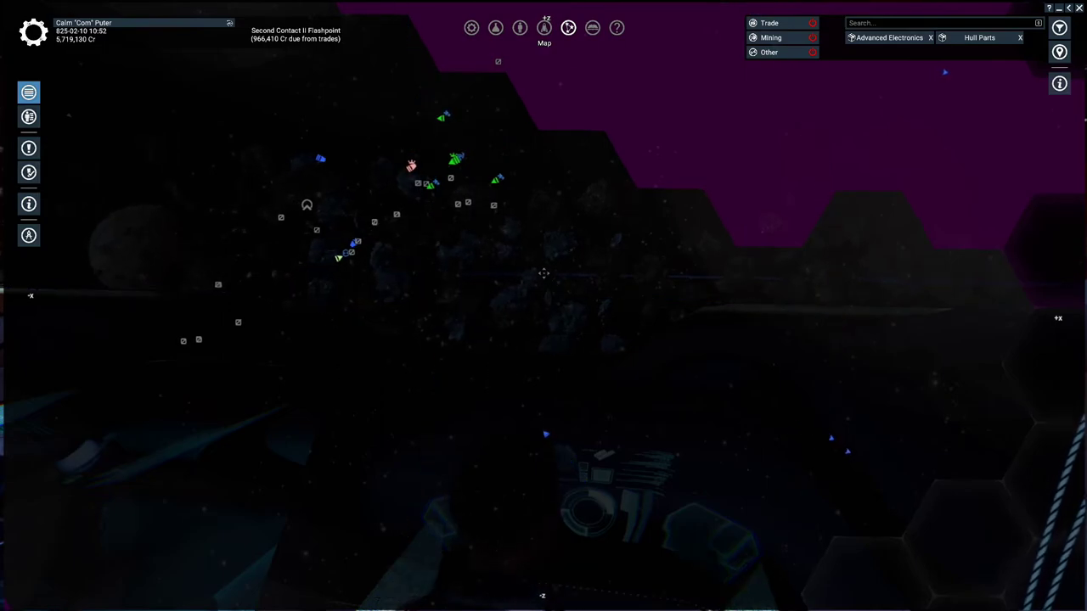
pyautogui.scroll(-5, 544, 273)
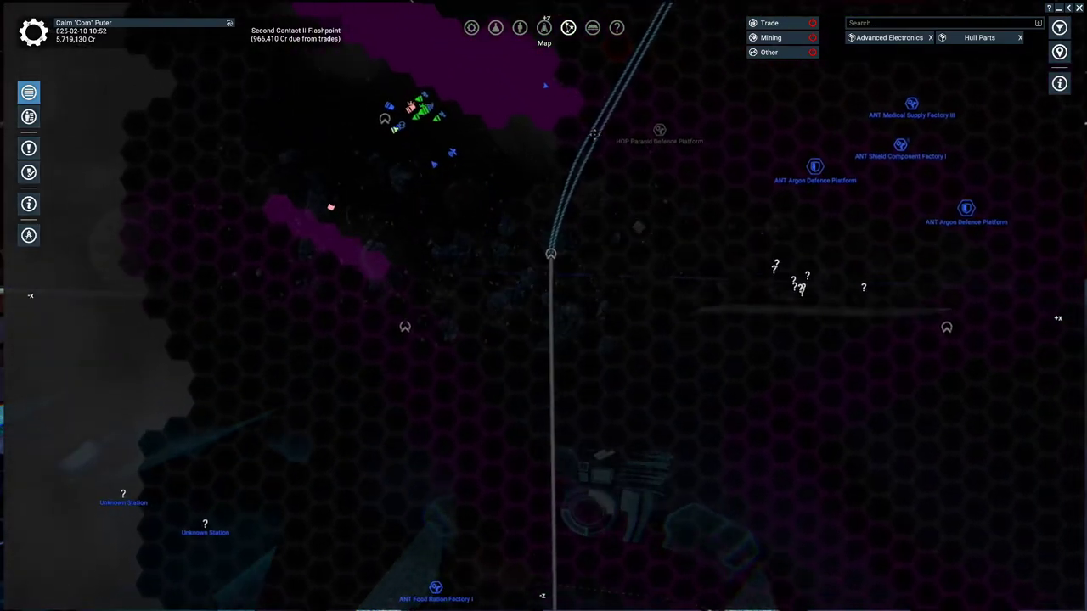
pyautogui.scroll(-3, 543, 272)
pyautogui.scroll(-3, 544, 273)
pyautogui.scroll(-2, 543, 273)
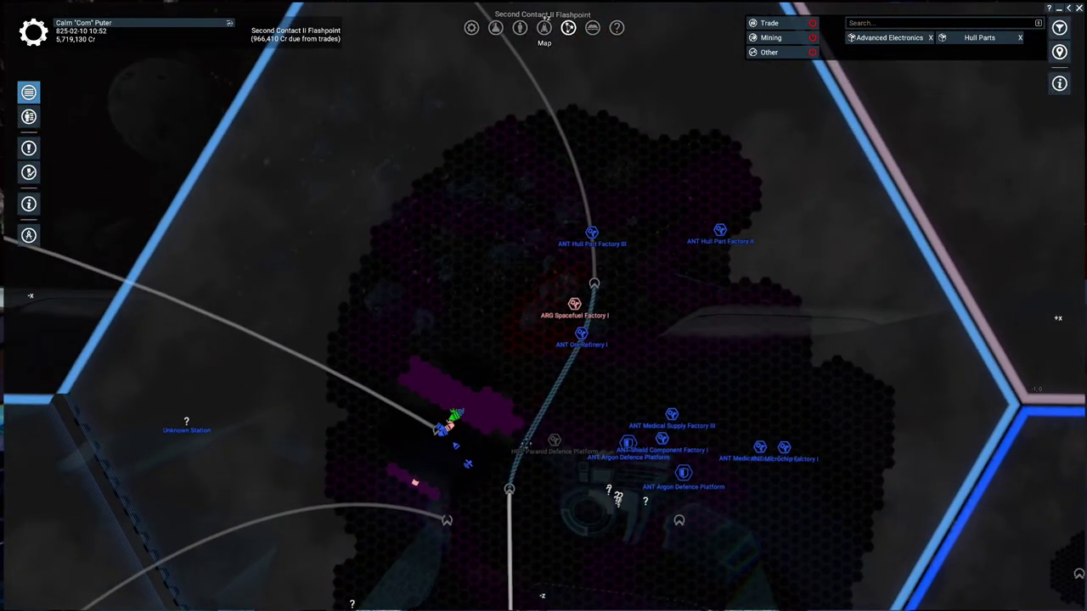
pyautogui.moveTo(527, 443); pyautogui.dragTo(509, 335)
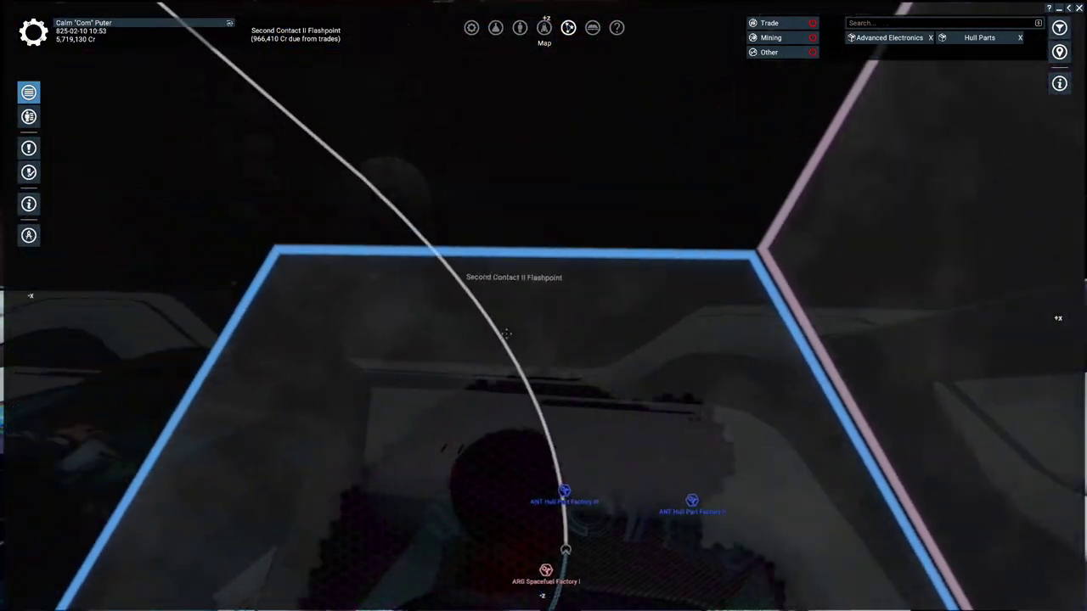
pyautogui.scroll(5, 509, 335)
pyautogui.scroll(3, 509, 335)
pyautogui.scroll(3, 509, 335)
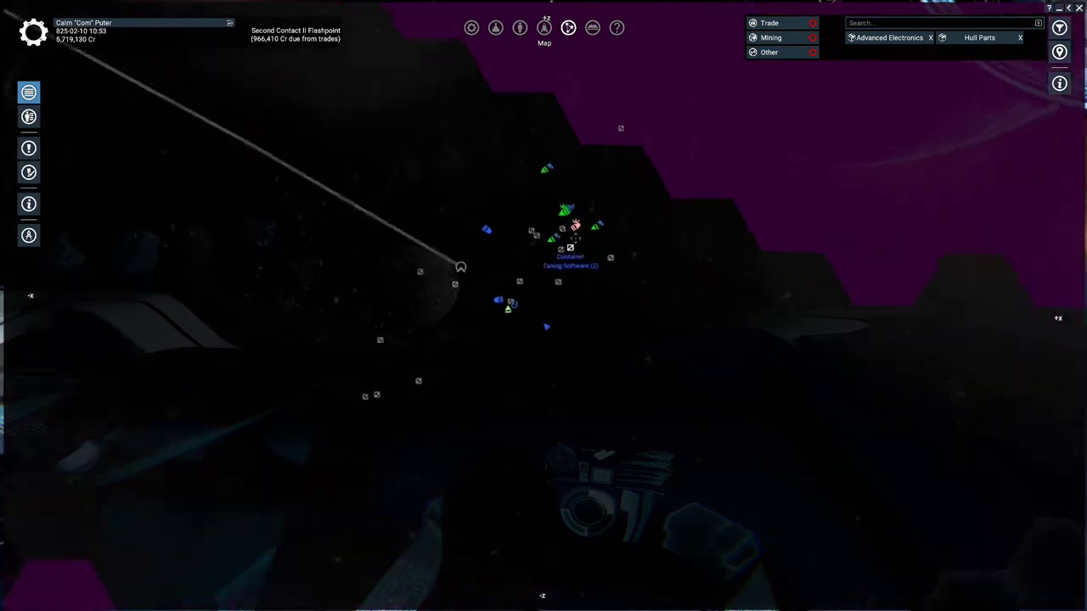
pyautogui.scroll(3, 577, 233)
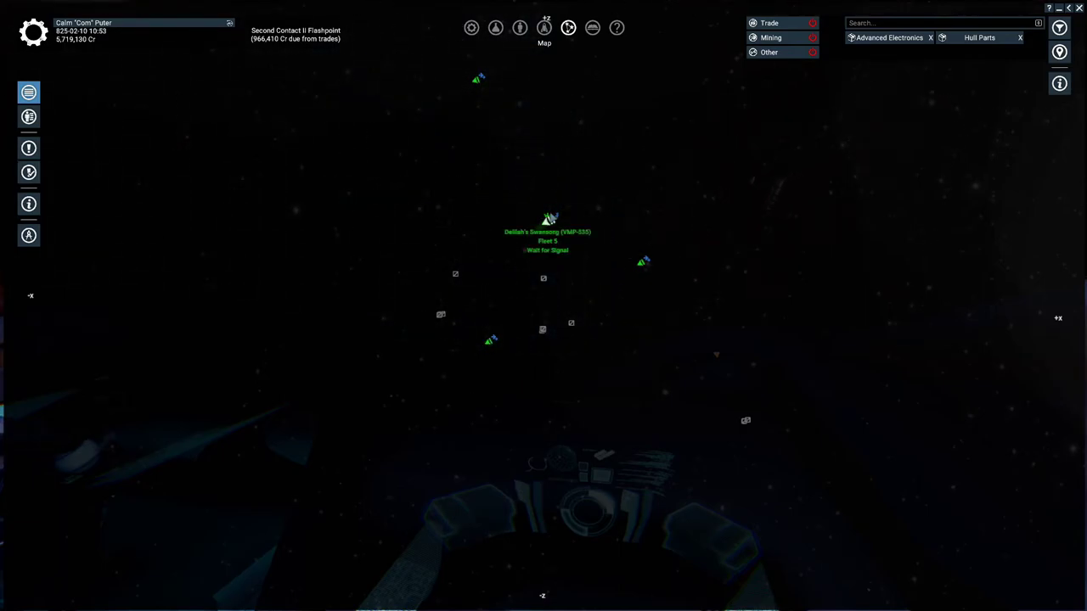
# Select Delilah's Swansong and remove its Coordinate Attack, Sync Point and Wait for Signal orders
pyautogui.click(550, 219)
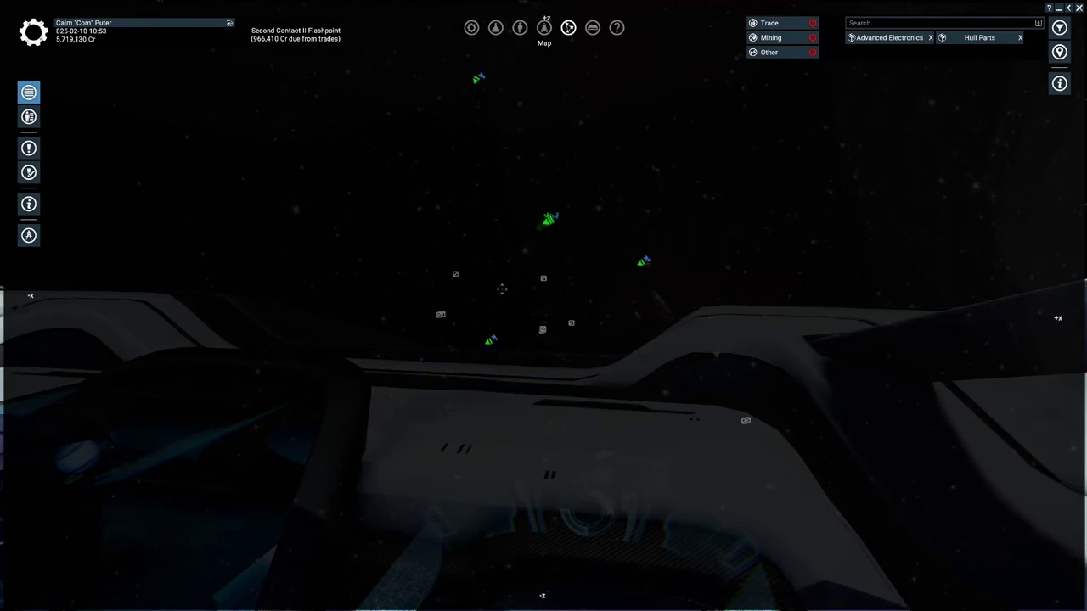
pyautogui.click(490, 341)
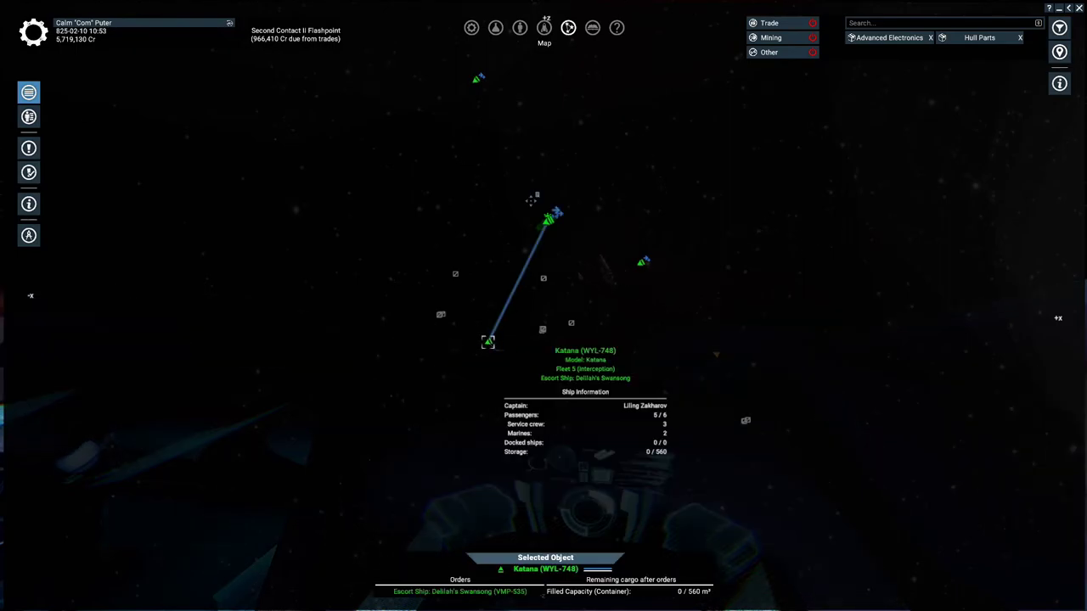
pyautogui.click(550, 223)
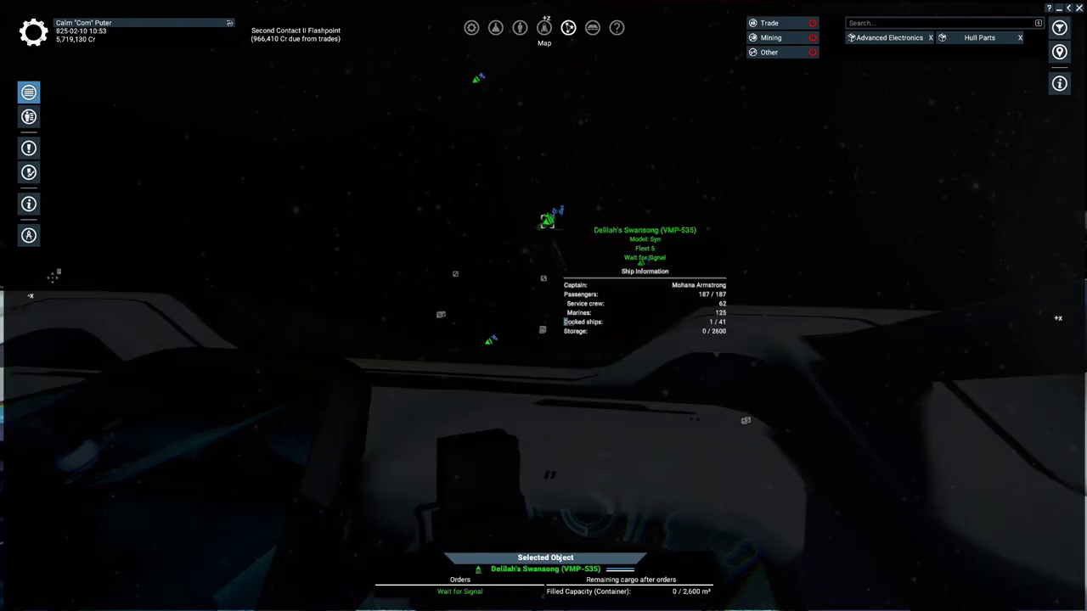
pyautogui.click(29, 204)
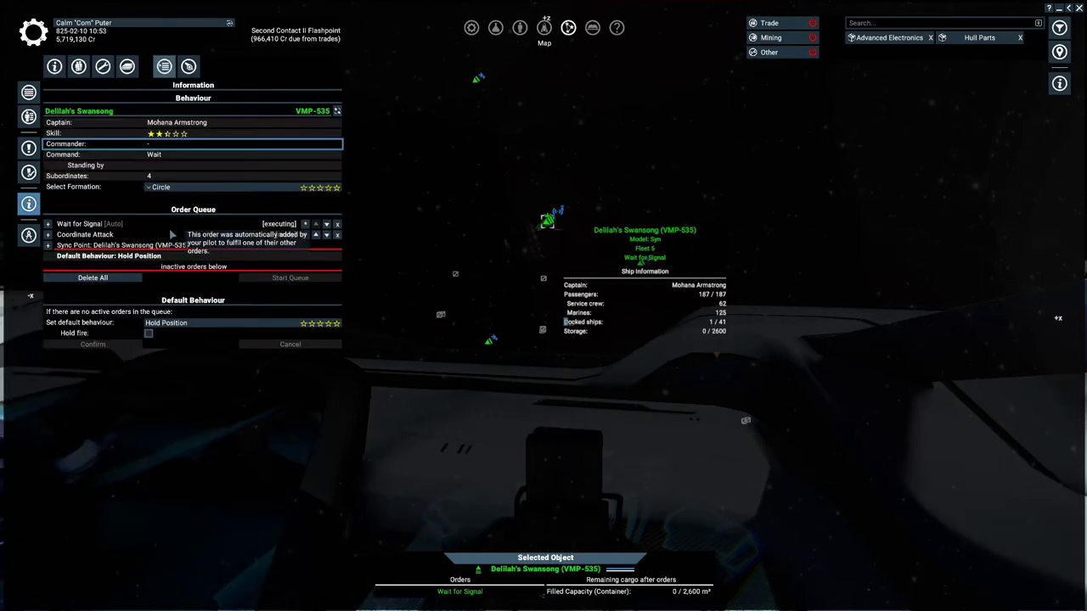
pyautogui.click(337, 234)
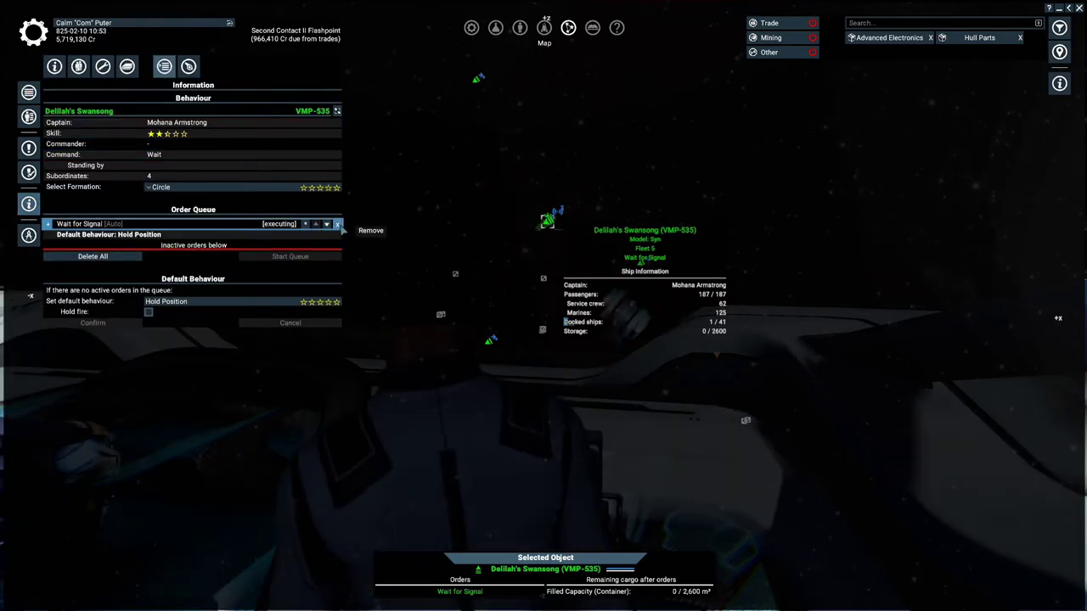
pyautogui.click(337, 224)
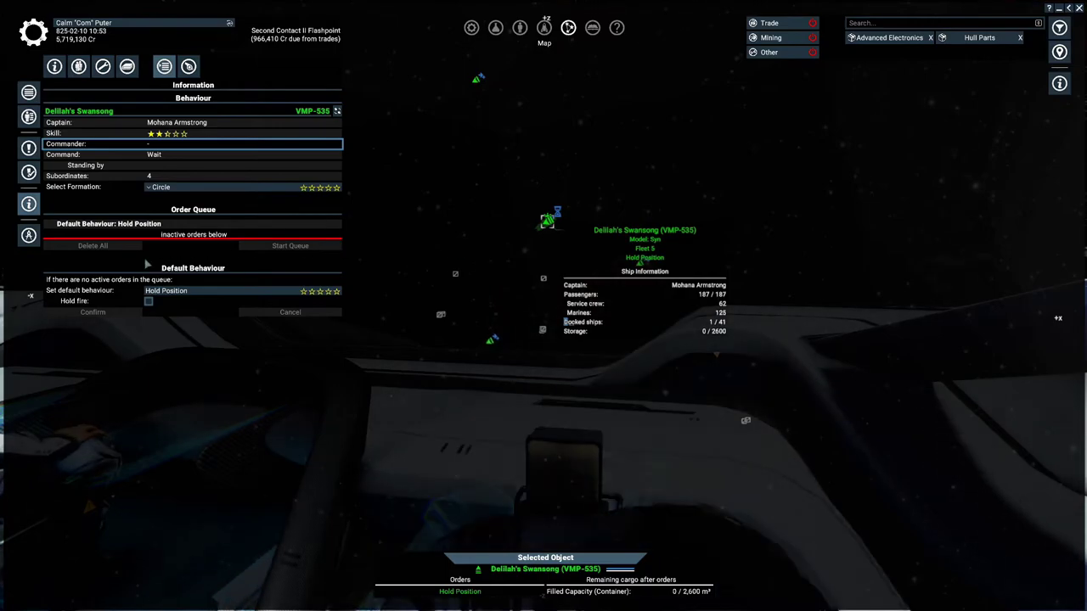
# Set its default behaviour to Protect Position over Second Contact II Flashpoint, 40 km, and confirm
pyautogui.click(203, 290)
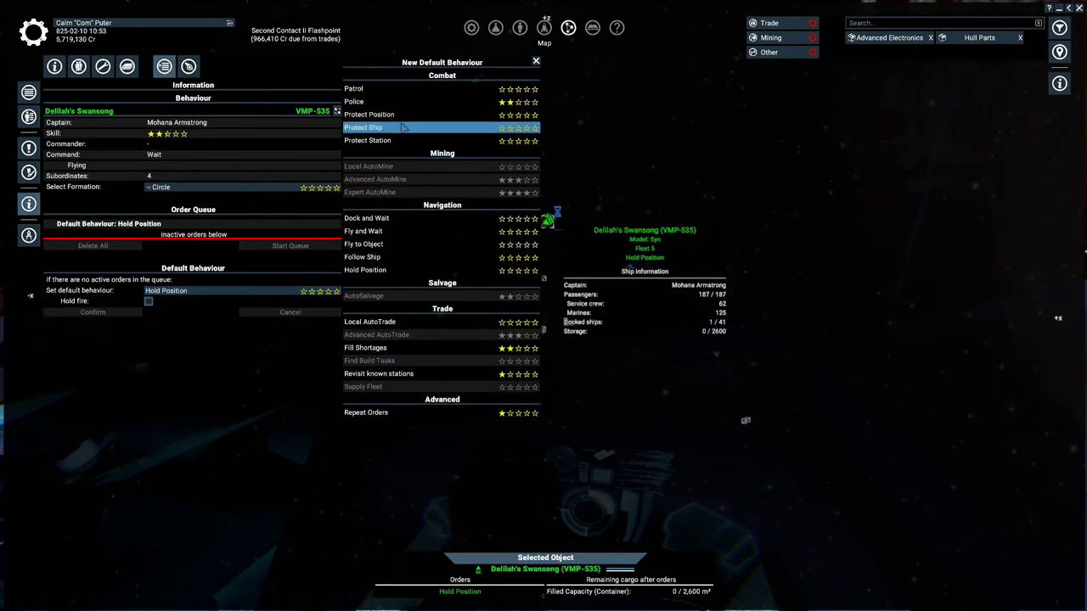
pyautogui.click(409, 114)
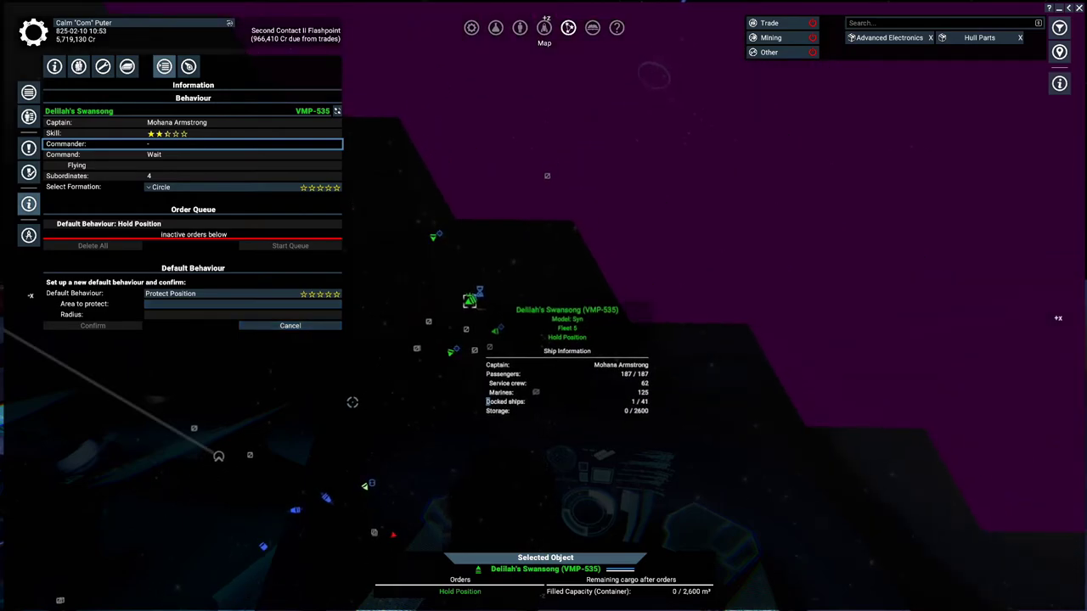
pyautogui.click(470, 384)
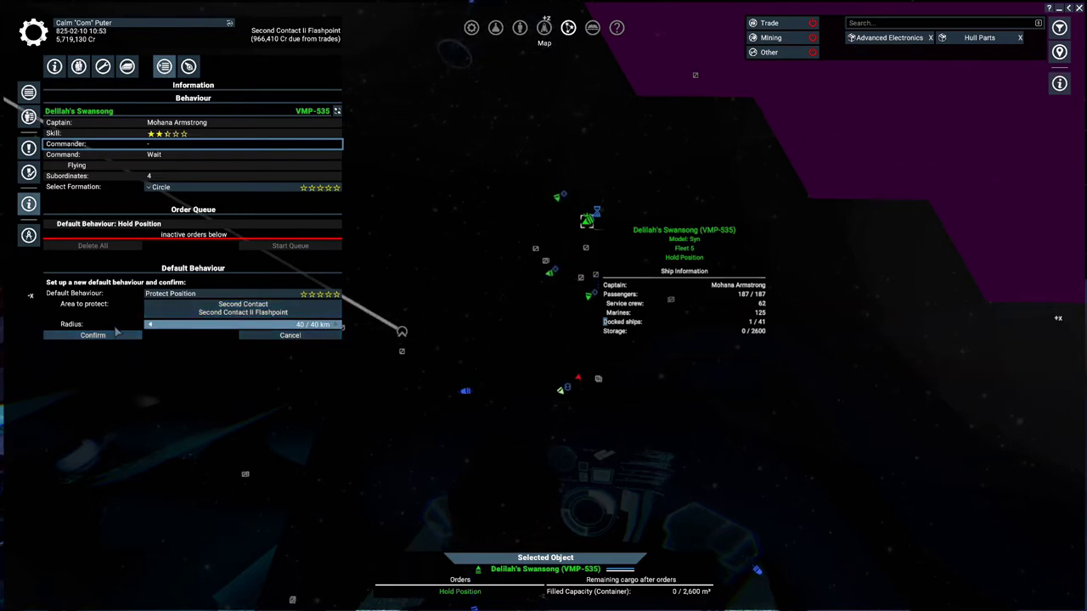
pyautogui.click(116, 336)
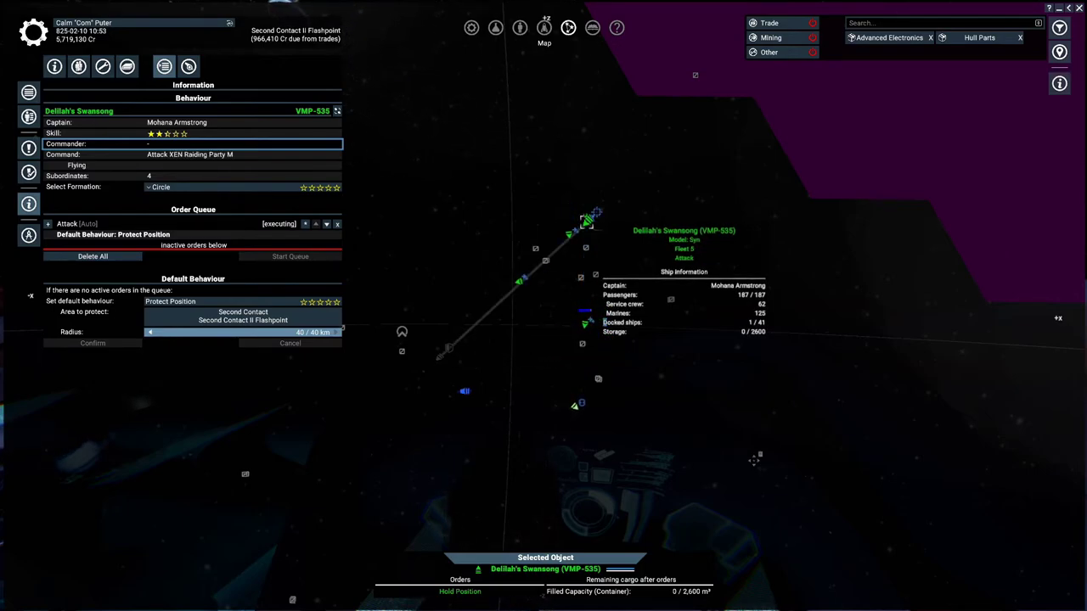
pyautogui.scroll(-3, 595, 430)
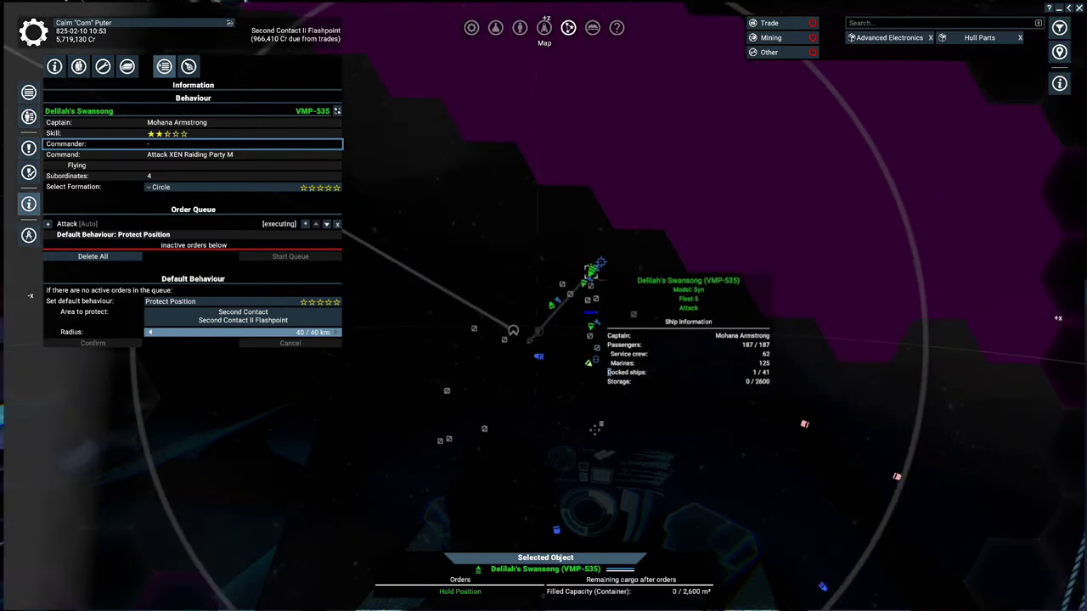
pyautogui.moveTo(592, 430); pyautogui.dragTo(587, 279)
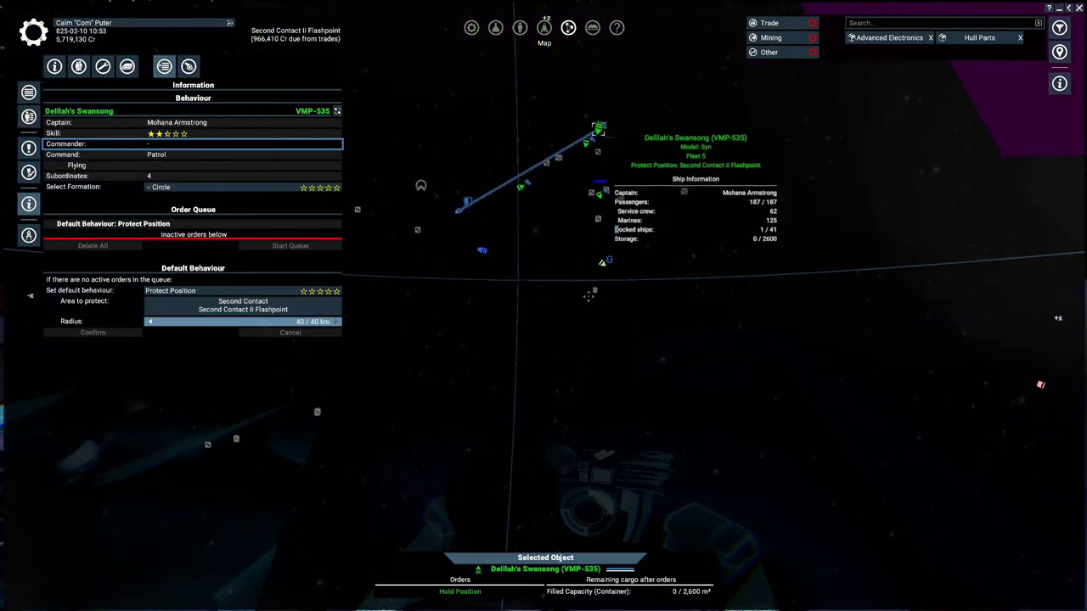
# Set Katana WYL-748's individual attack response to Use judgement
pyautogui.click(599, 186)
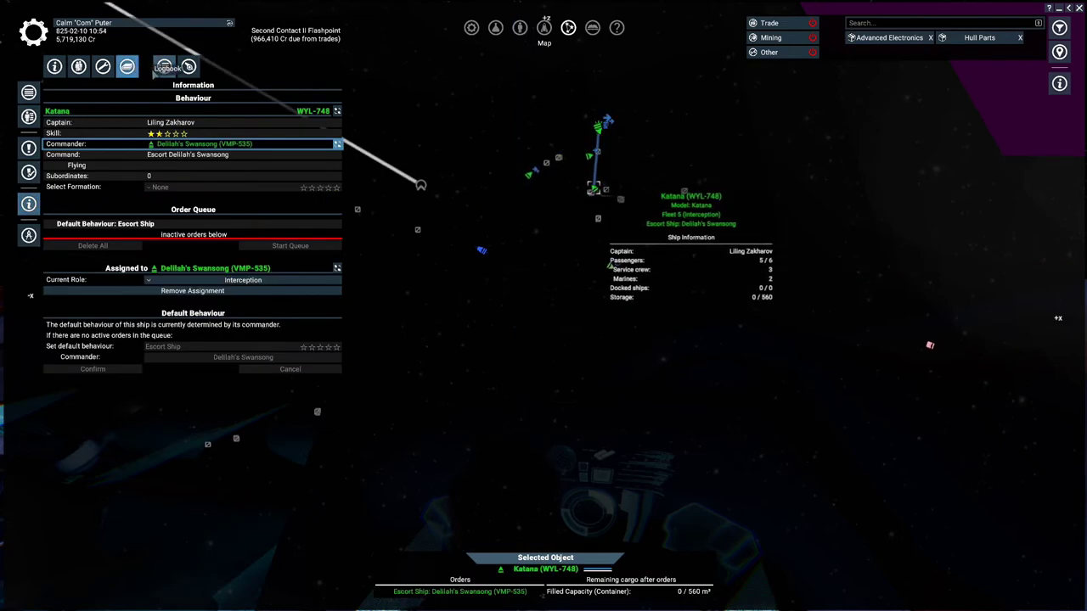
pyautogui.click(189, 66)
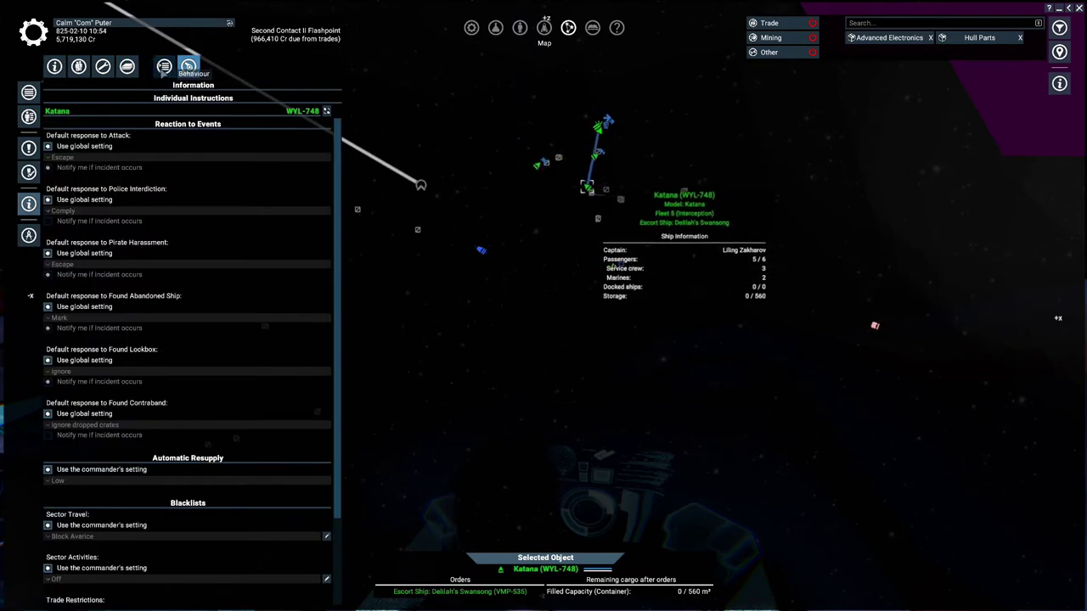
pyautogui.click(163, 66)
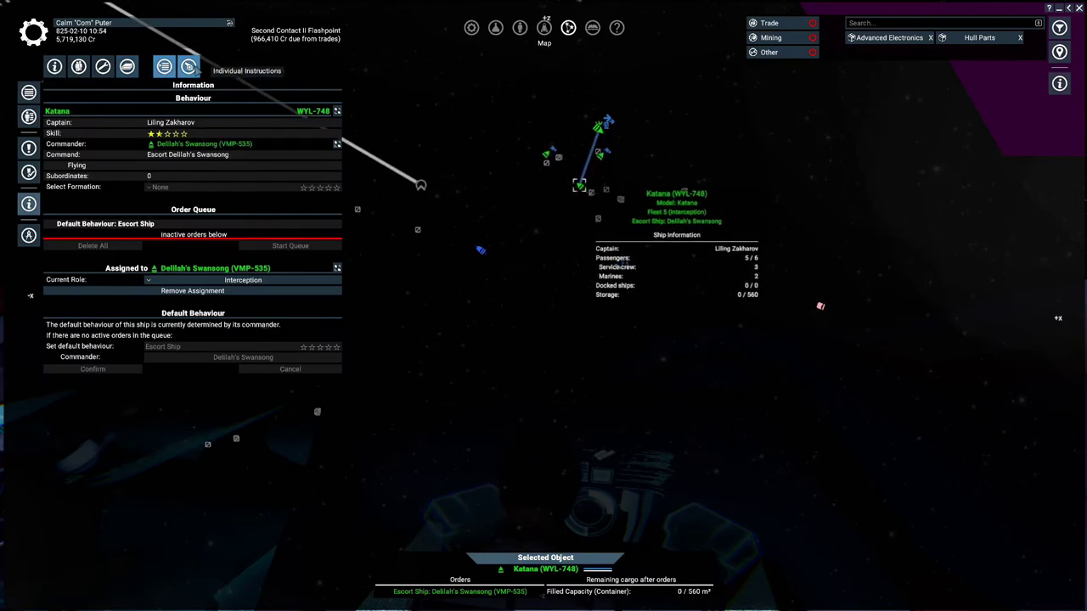
pyautogui.click(189, 66)
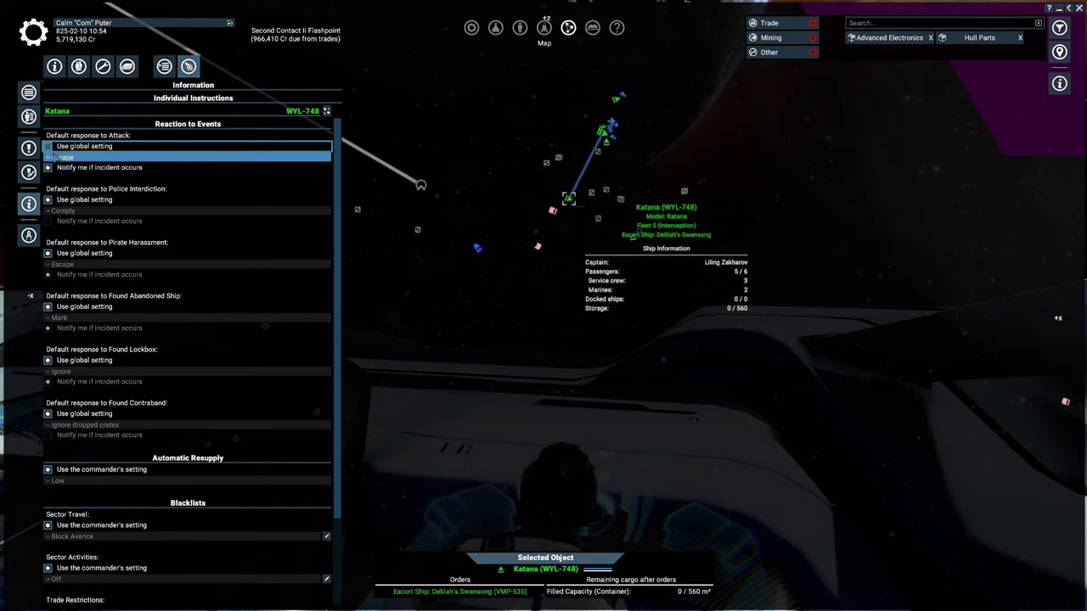
pyautogui.click(62, 158)
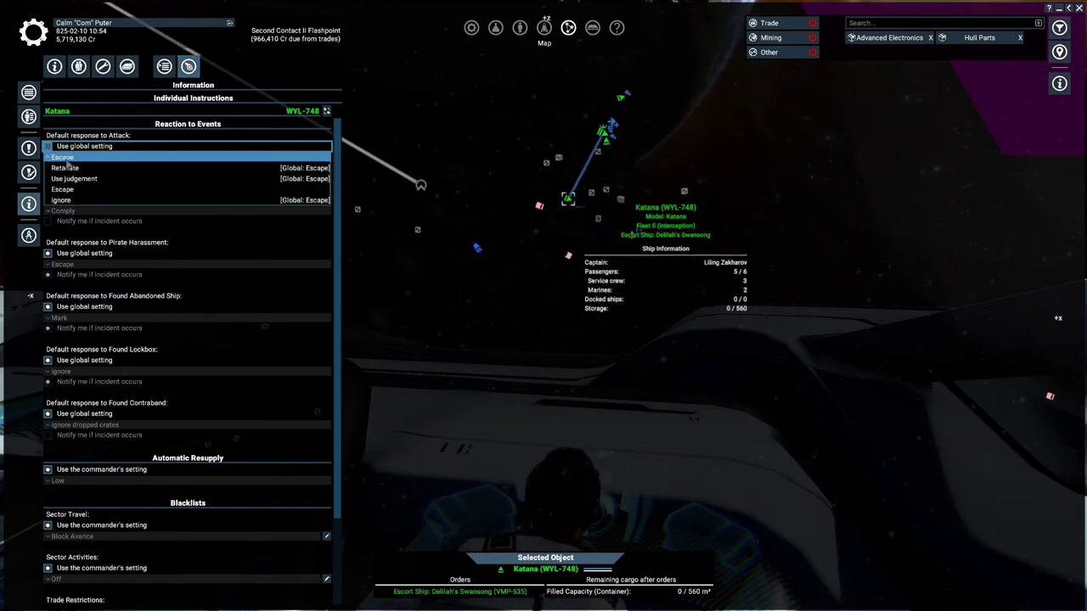
pyautogui.click(128, 178)
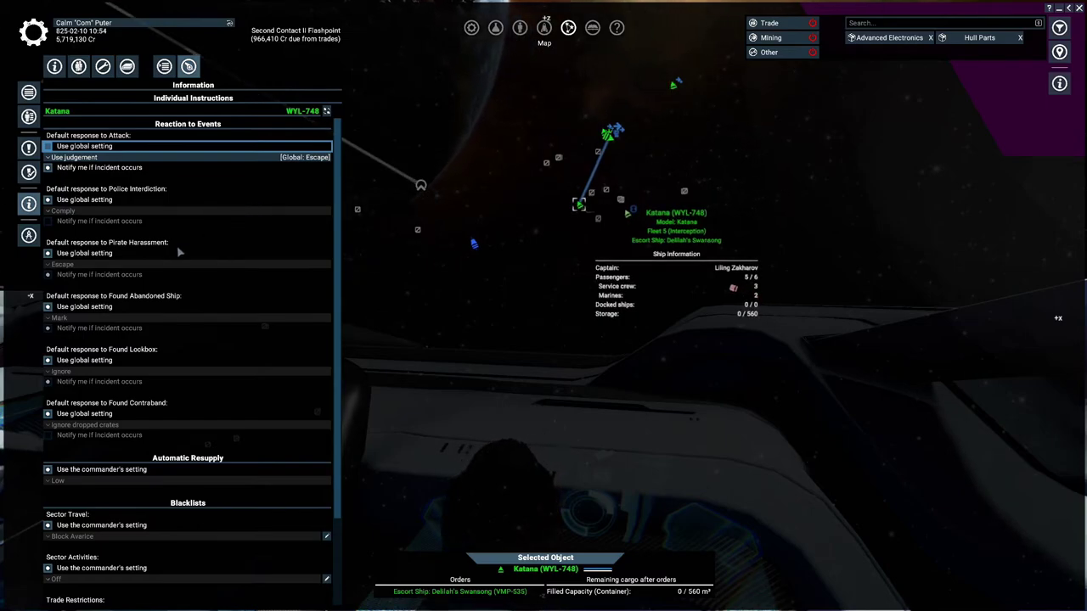
pyautogui.scroll(-1, 182, 253)
pyautogui.scroll(-1, 188, 252)
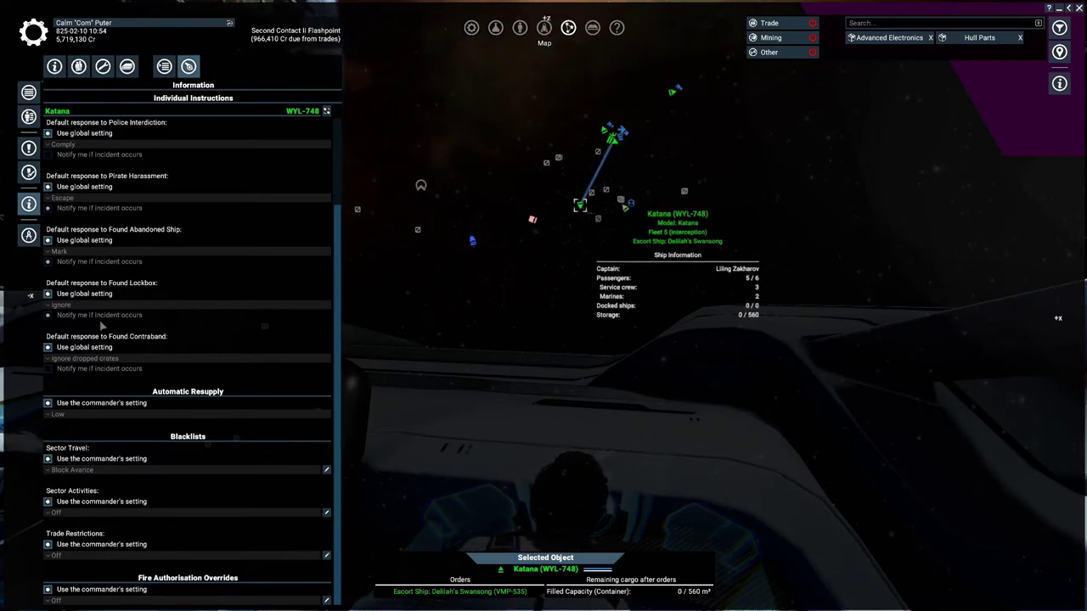
# Take the lockbox response off the global setting, then restore the global setting
pyautogui.click(47, 294)
pyautogui.click(61, 305)
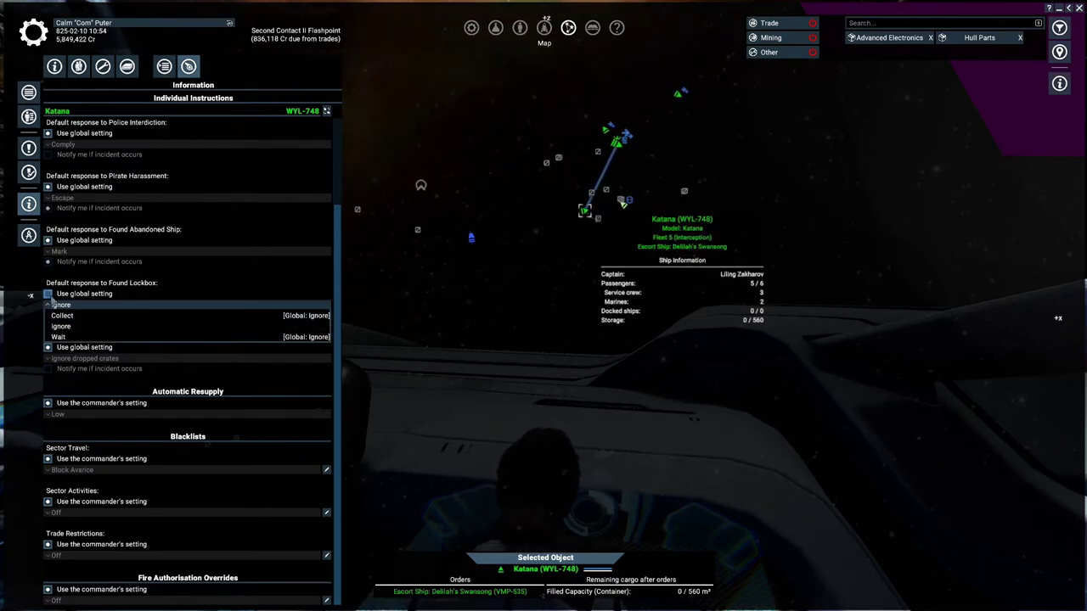
pyautogui.click(59, 294)
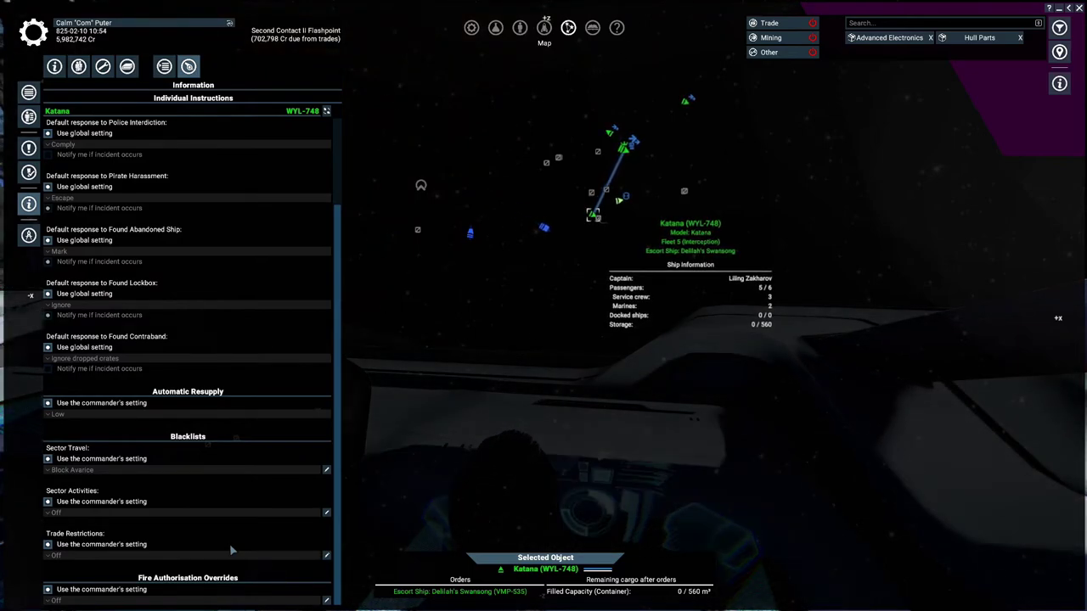
pyautogui.scroll(2, 230, 549)
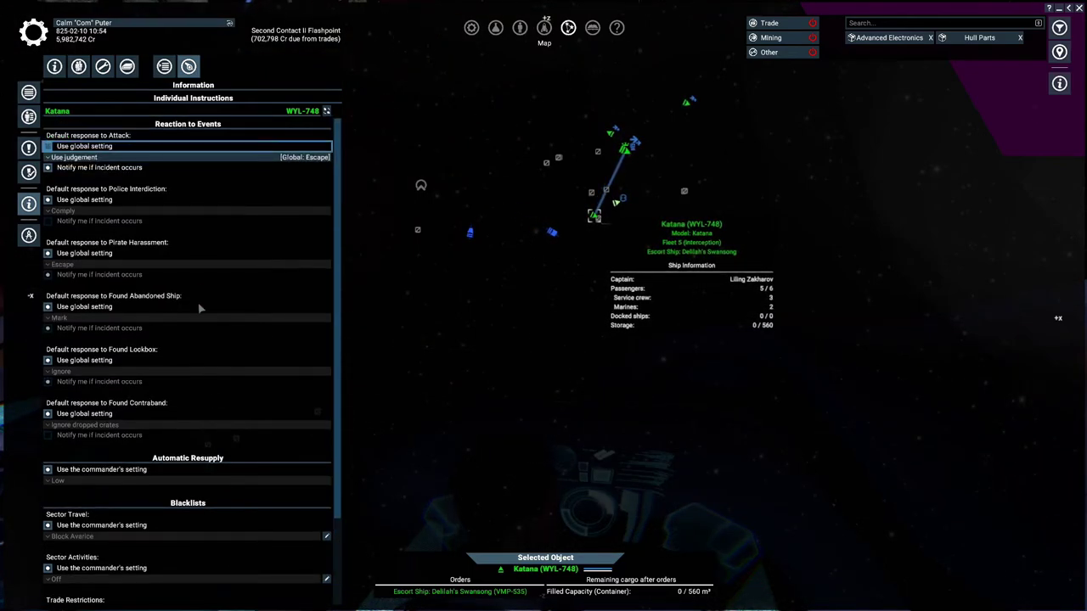
# Add Katana LEZ-323 to the selection and remove the selected ships' assignments
pyautogui.click(164, 68)
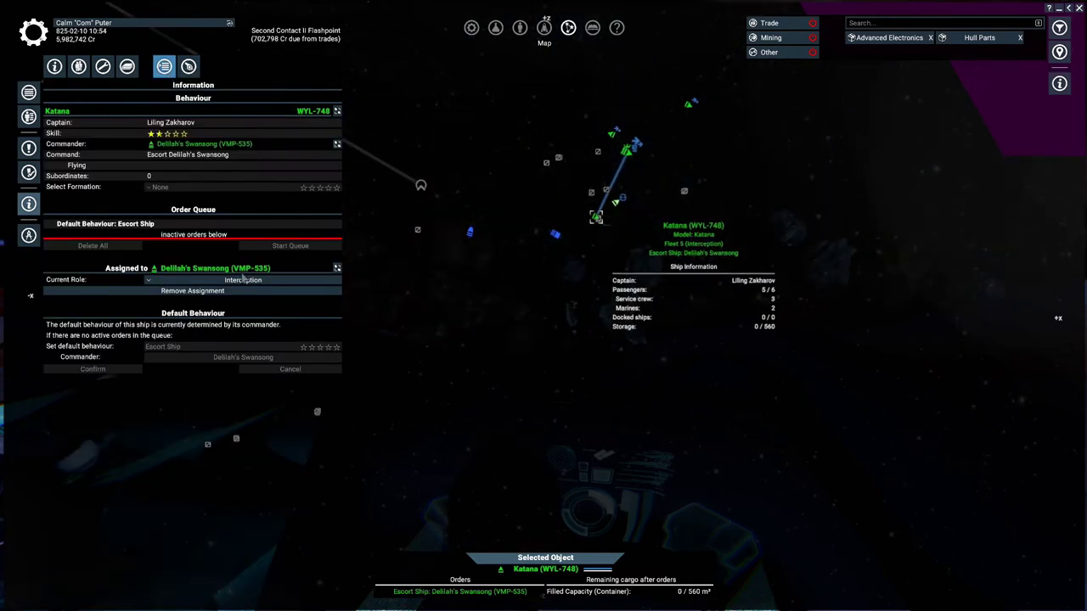
pyautogui.click(245, 283)
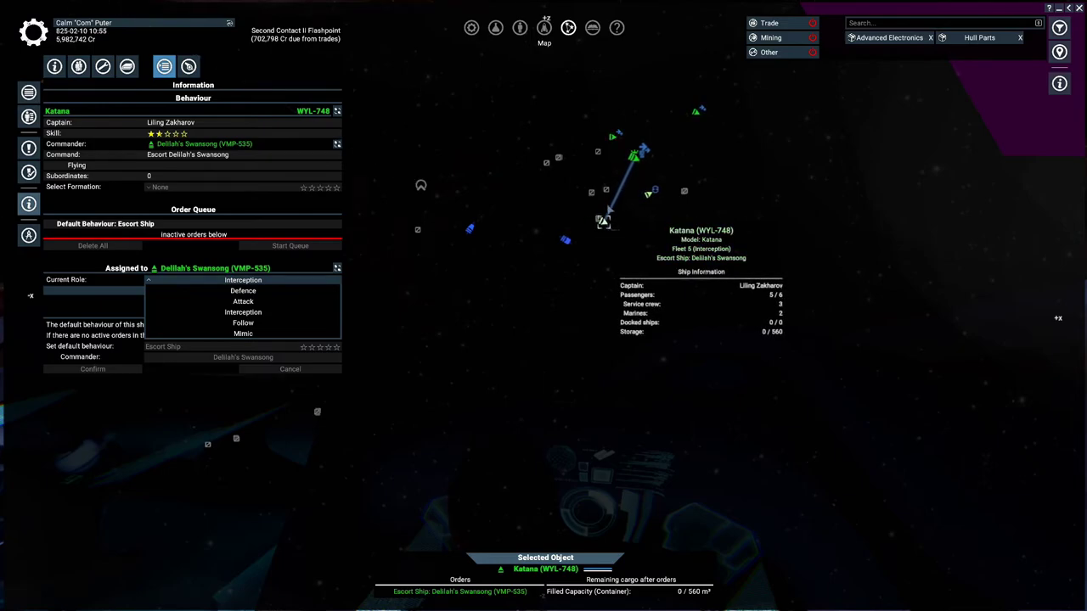
pyautogui.keyDown('ctrl'); pyautogui.click(613, 138); pyautogui.keyUp('ctrl')
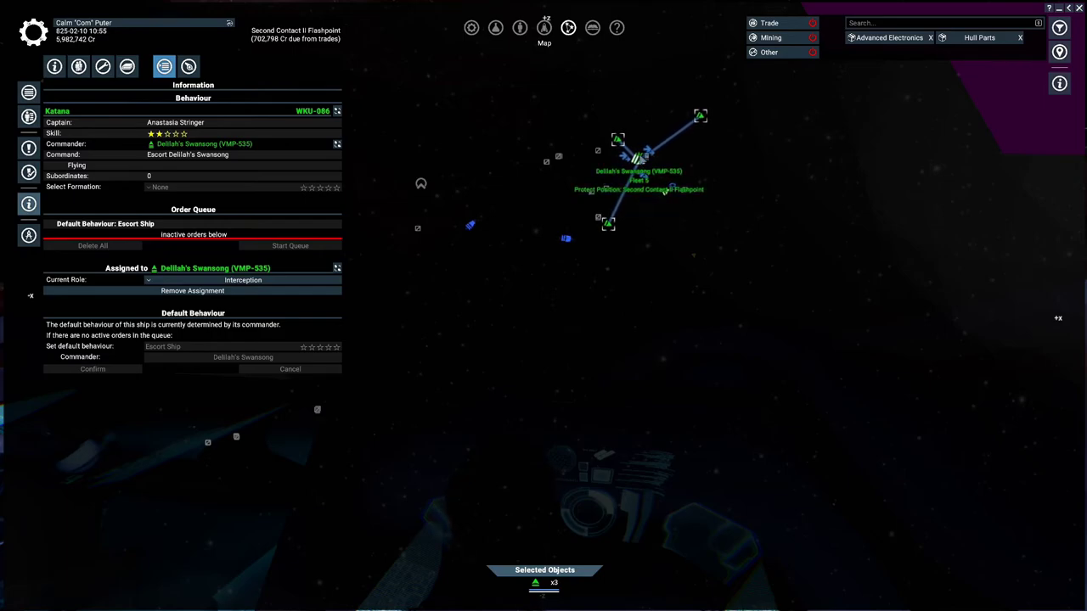
pyautogui.rightClick(640, 157)
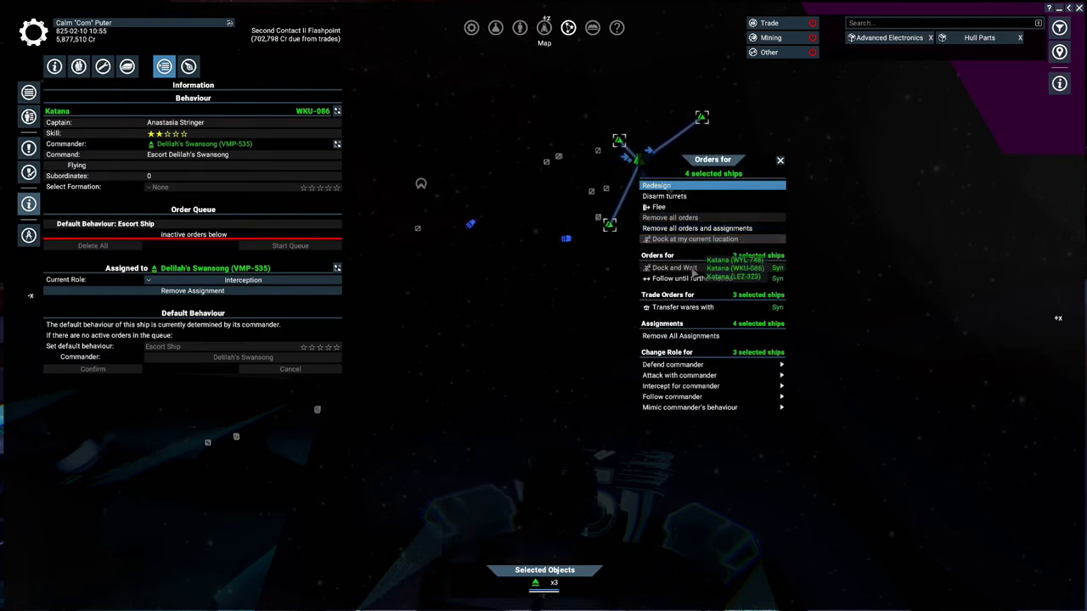
pyautogui.moveTo(680, 375)
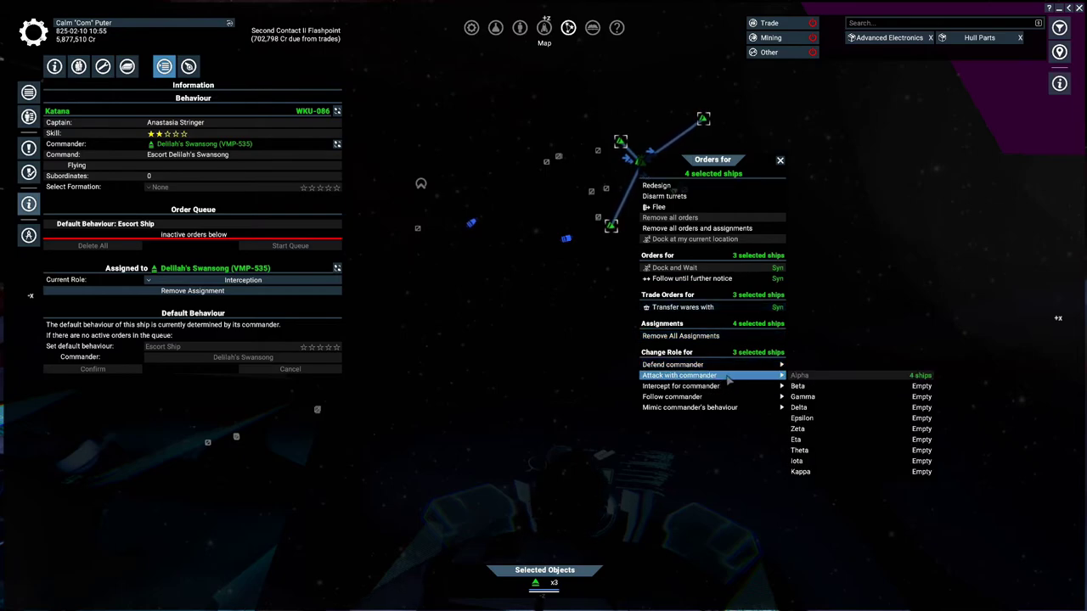
pyautogui.click(833, 383)
pyautogui.click(246, 280)
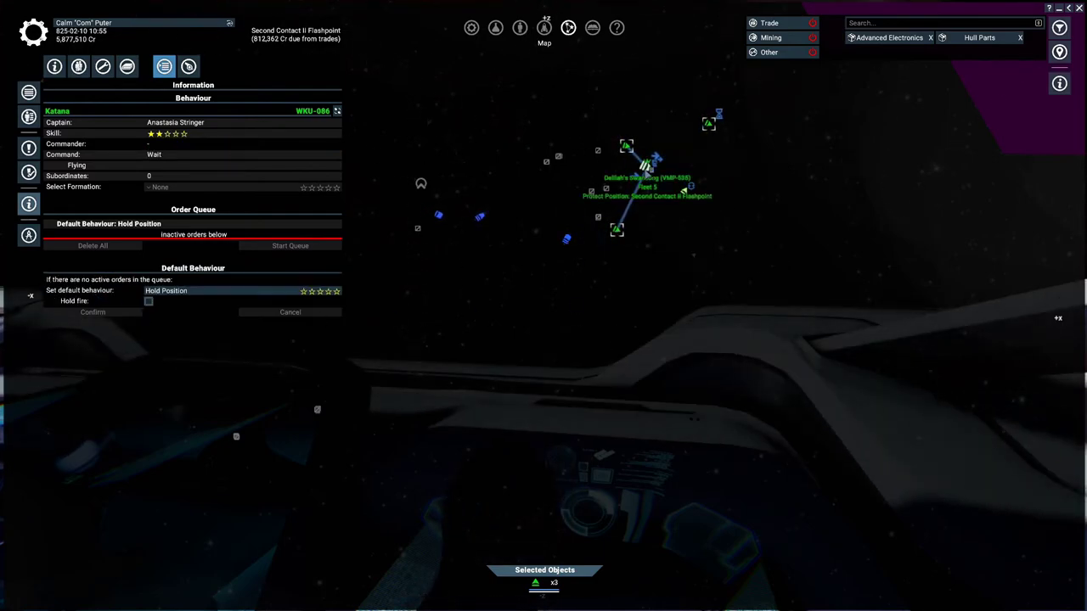
# Detach Katanas WYL-748 and LEZ-323 from Delilah's Swansong
pyautogui.rightClick(646, 166)
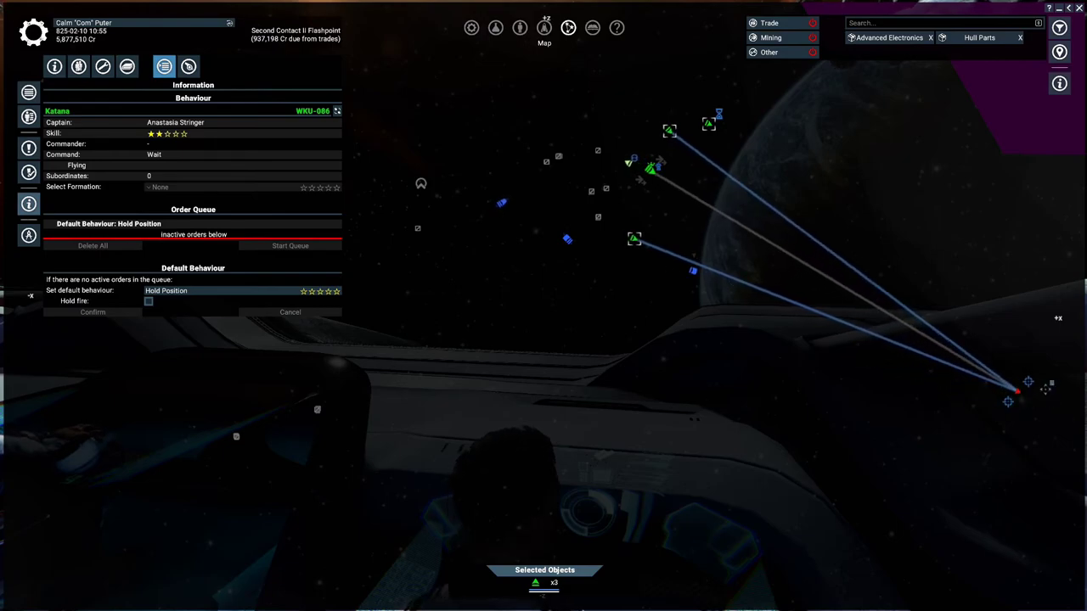
pyautogui.click(650, 245)
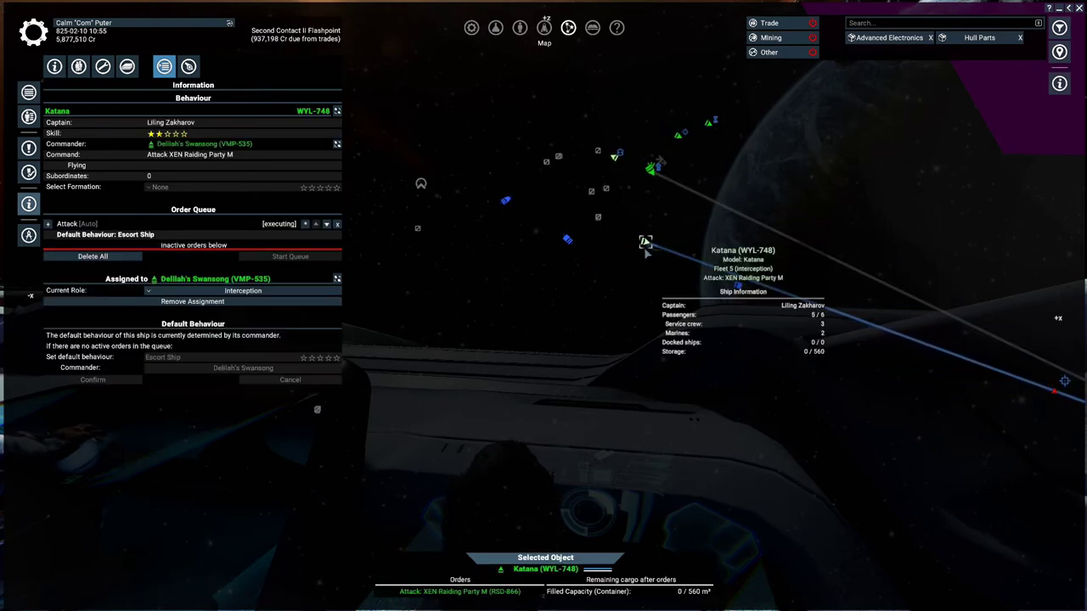
pyautogui.click(192, 302)
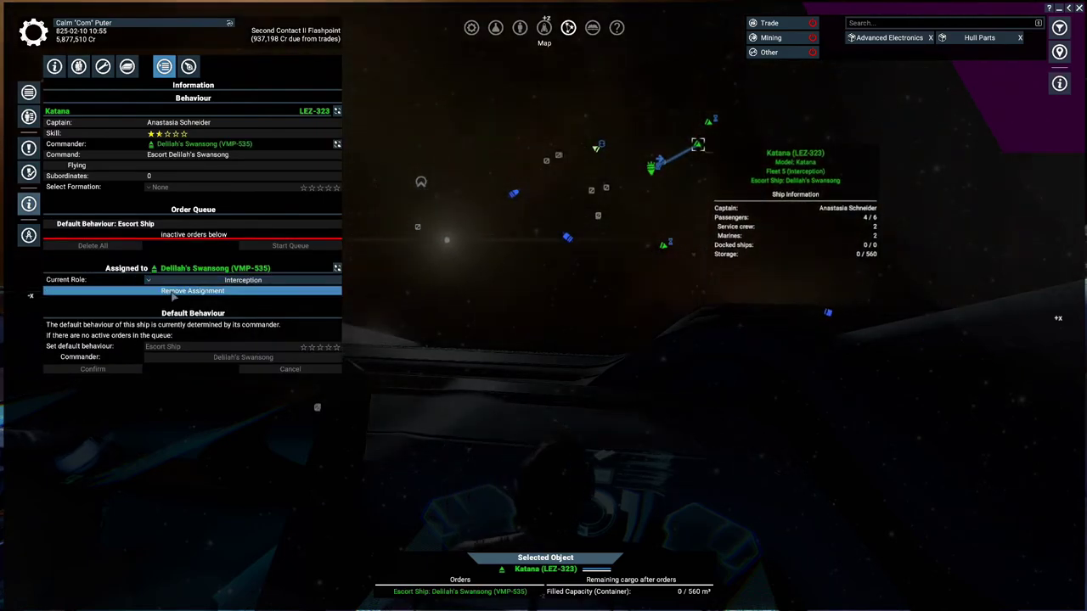
pyautogui.click(192, 291)
# Box-select two Katanas, then reselect Delilah's Swansong
pyautogui.moveTo(722, 109); pyautogui.dragTo(690, 157)
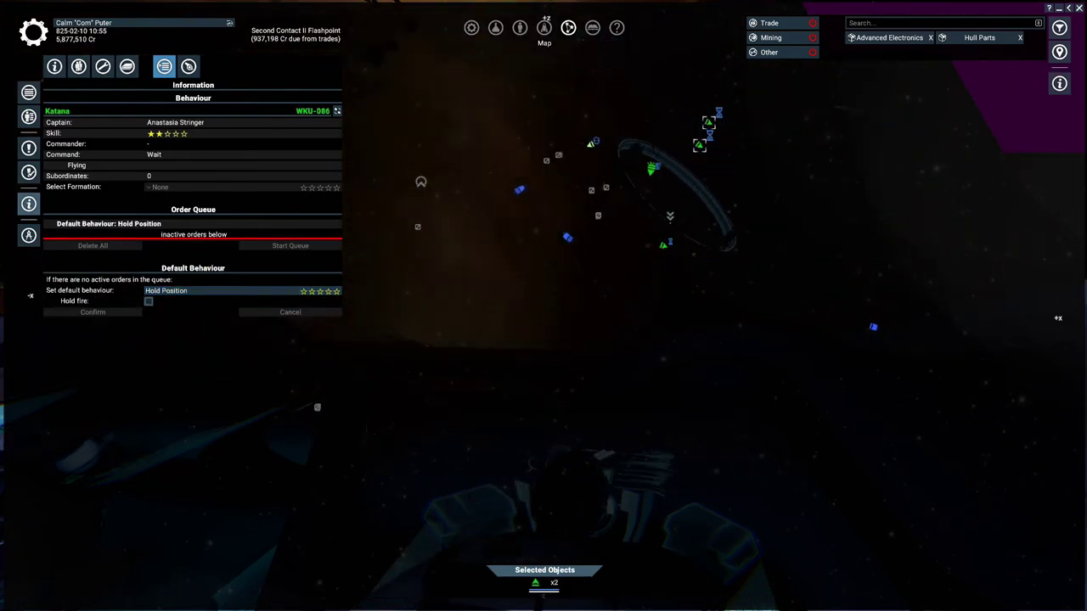
pyautogui.rightClick(652, 169)
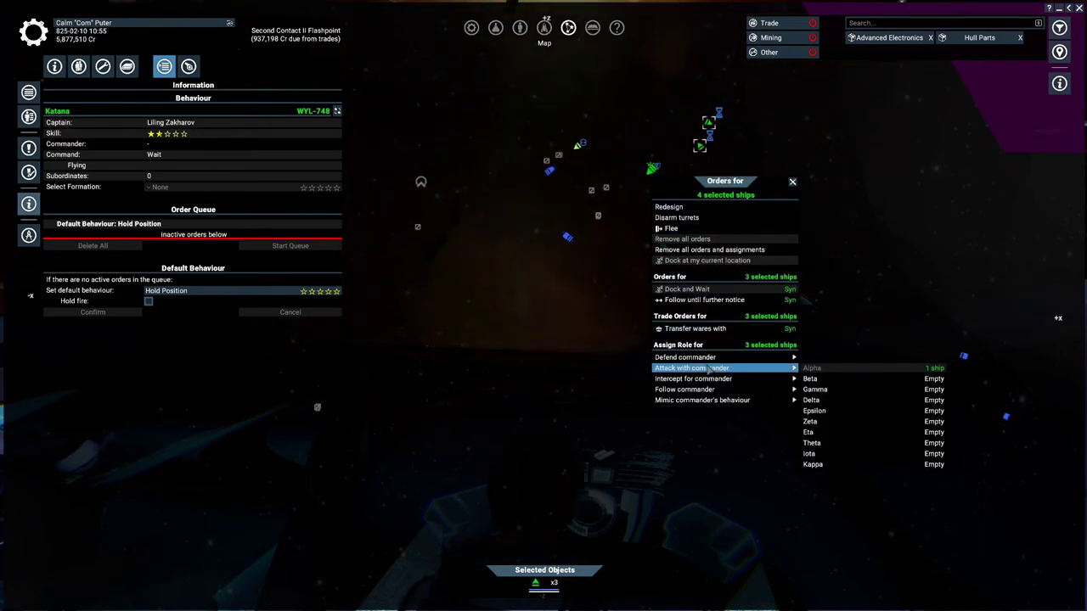
pyautogui.click(648, 171)
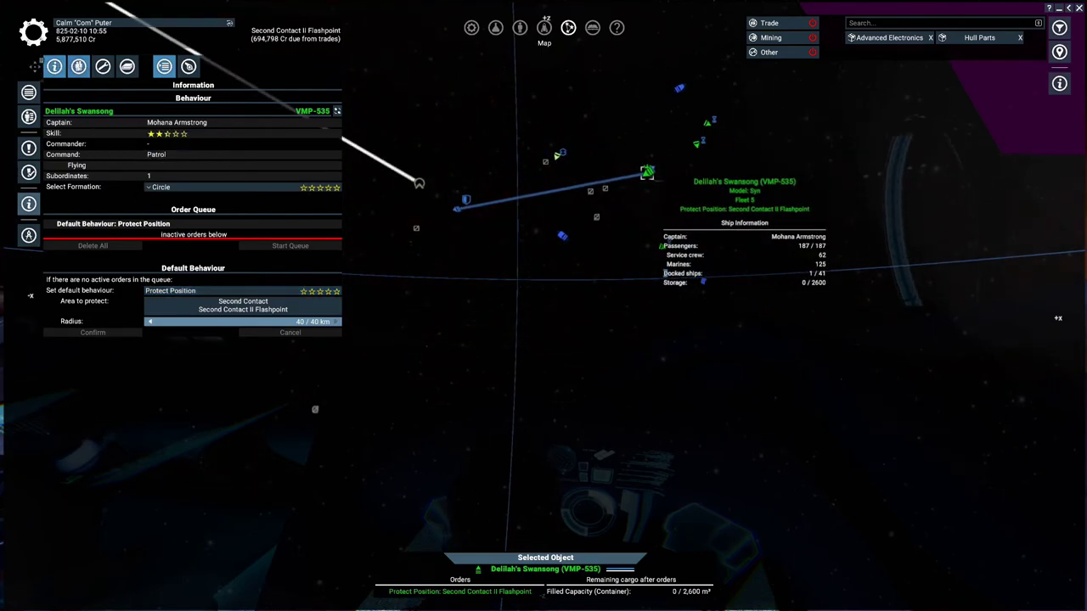
pyautogui.click(611, 226)
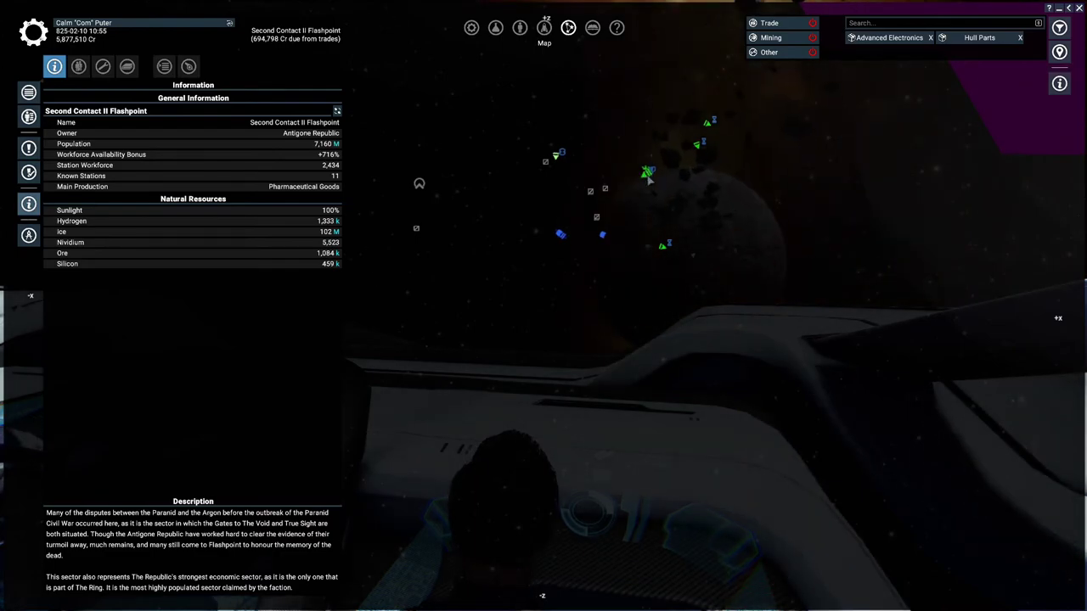
pyautogui.click(646, 173)
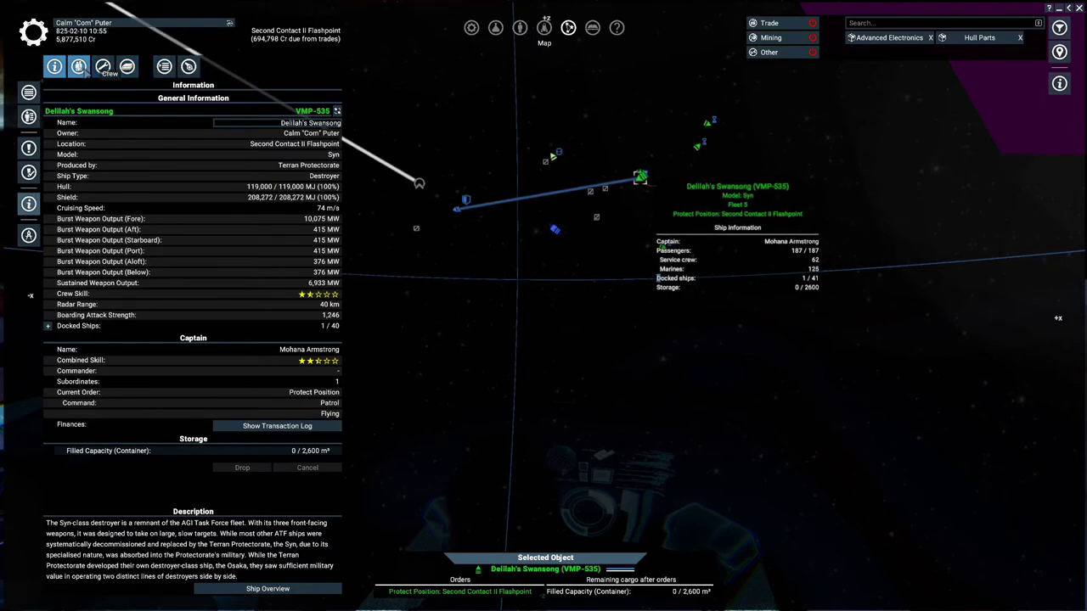
# Detach Katana ENN-234 from Delilah's Swansong and select the three Katanas together
pyautogui.click(552, 156)
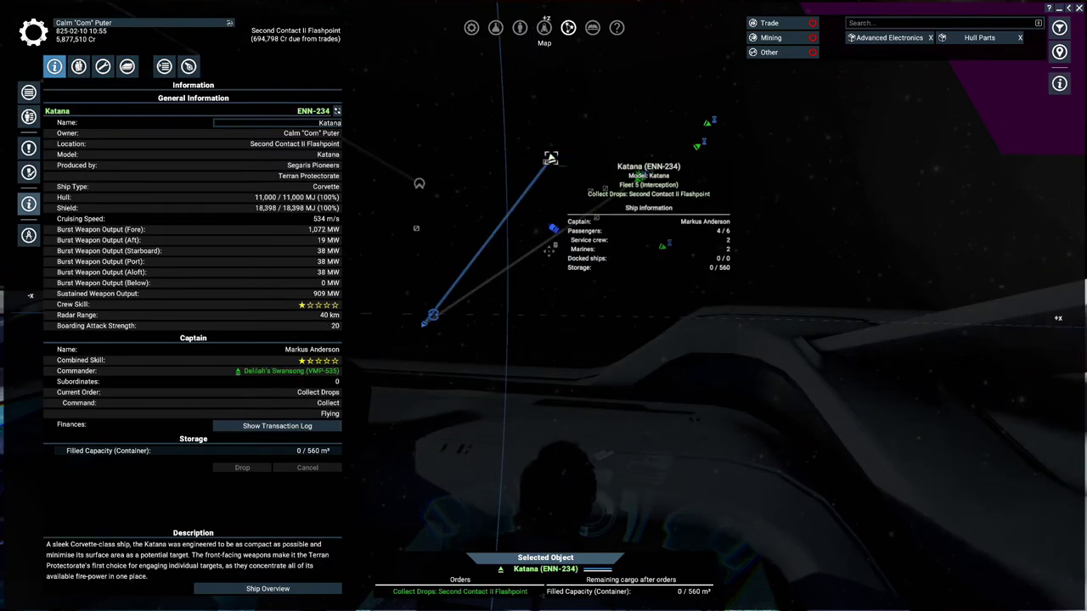
pyautogui.click(164, 66)
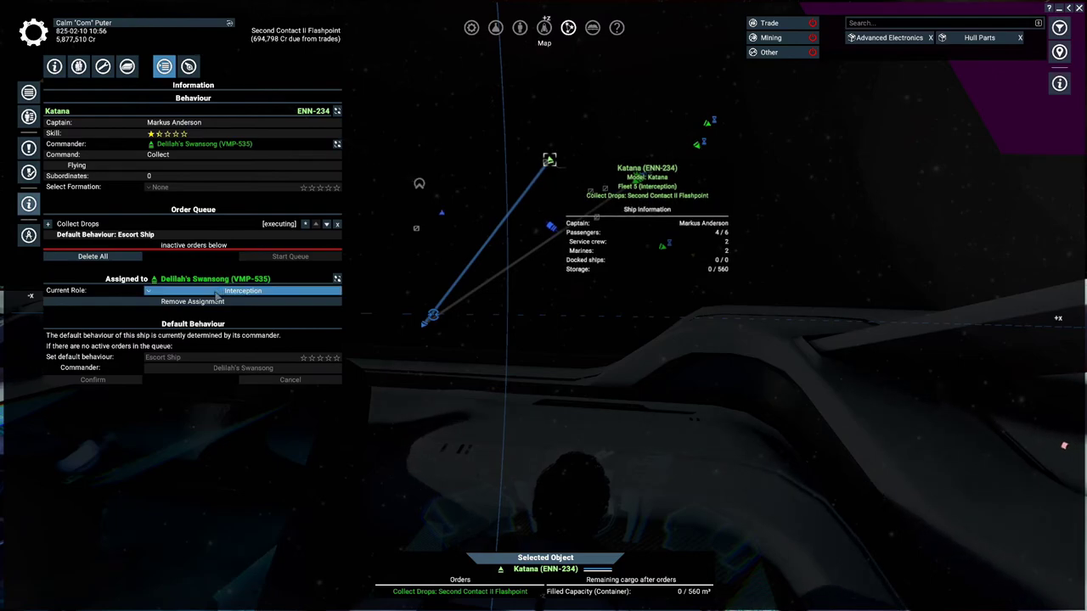
pyautogui.click(218, 300)
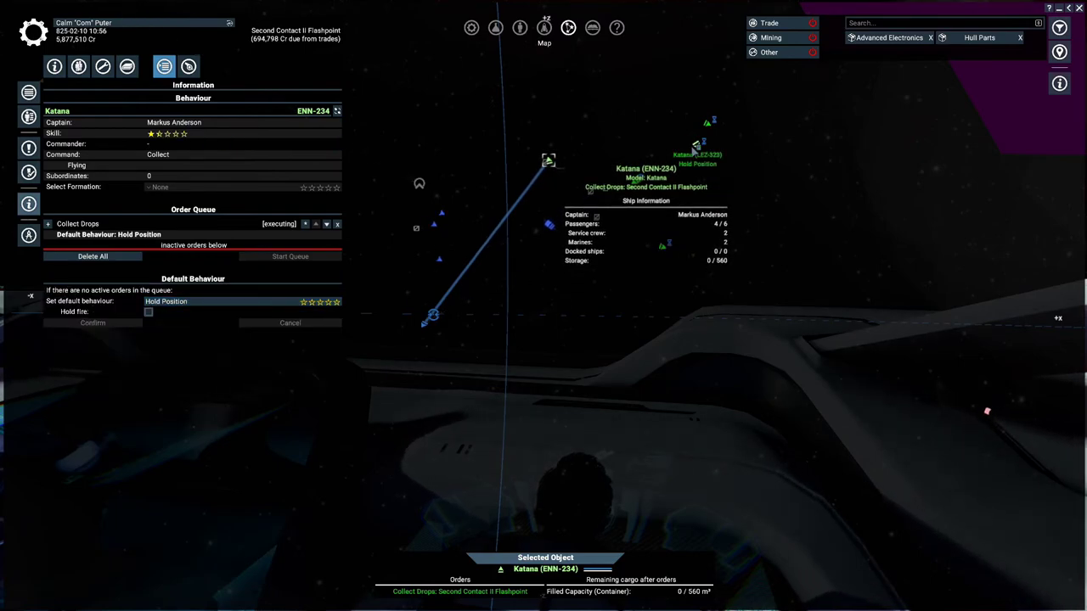
pyautogui.click(696, 146)
pyautogui.keyDown('ctrl'); pyautogui.click(708, 124); pyautogui.keyUp('ctrl')
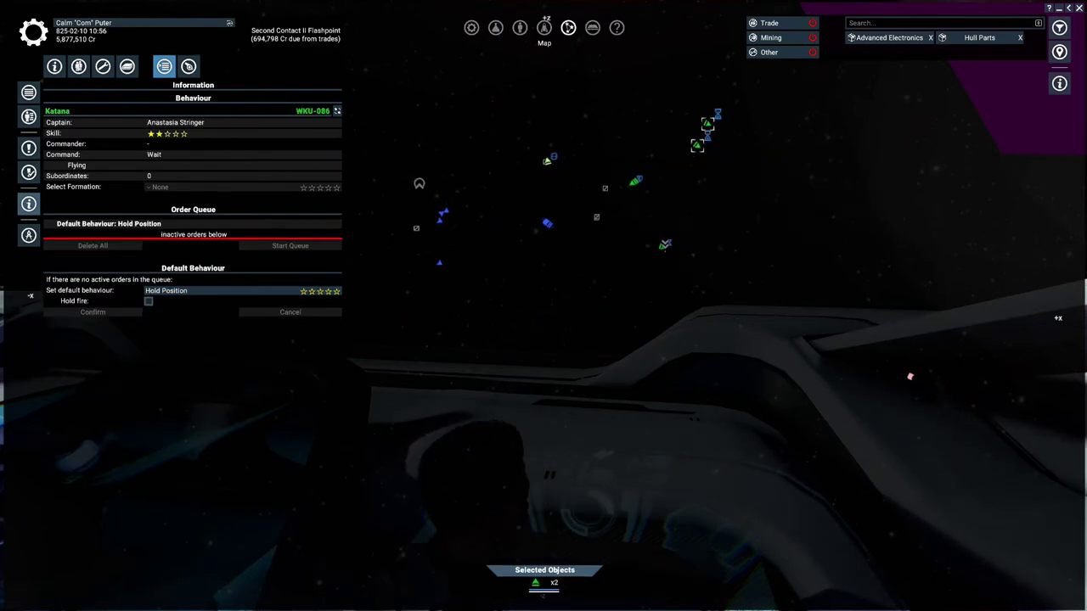
pyautogui.keyDown('ctrl'); pyautogui.click(663, 247); pyautogui.keyUp('ctrl')
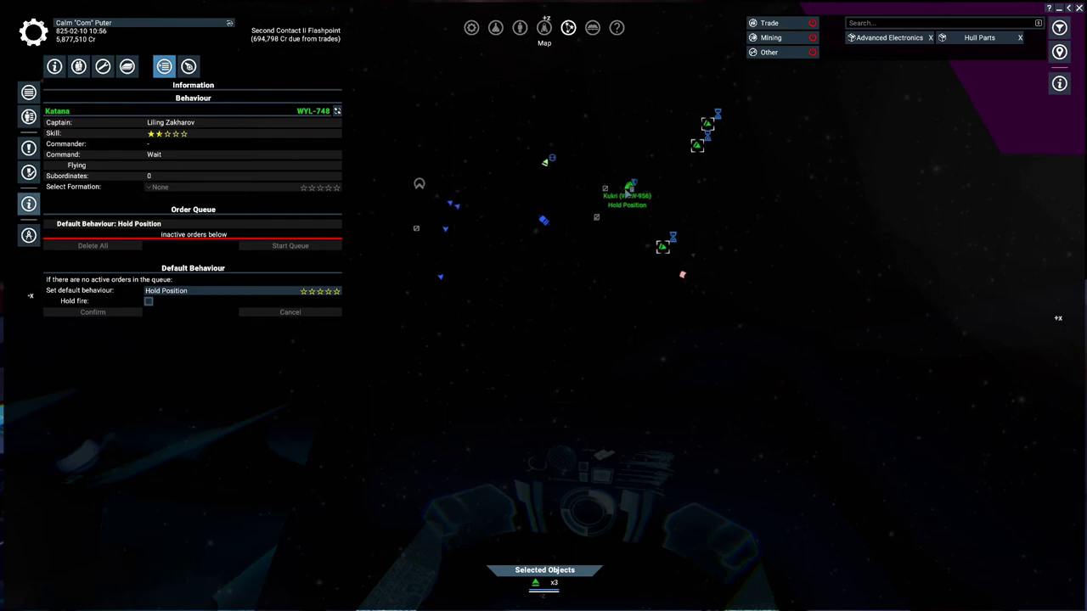
# Assign the three Katanas to attack with the Kukri as Alpha escorts, then close the map
pyautogui.rightClick(628, 186)
pyautogui.moveTo(669, 374)
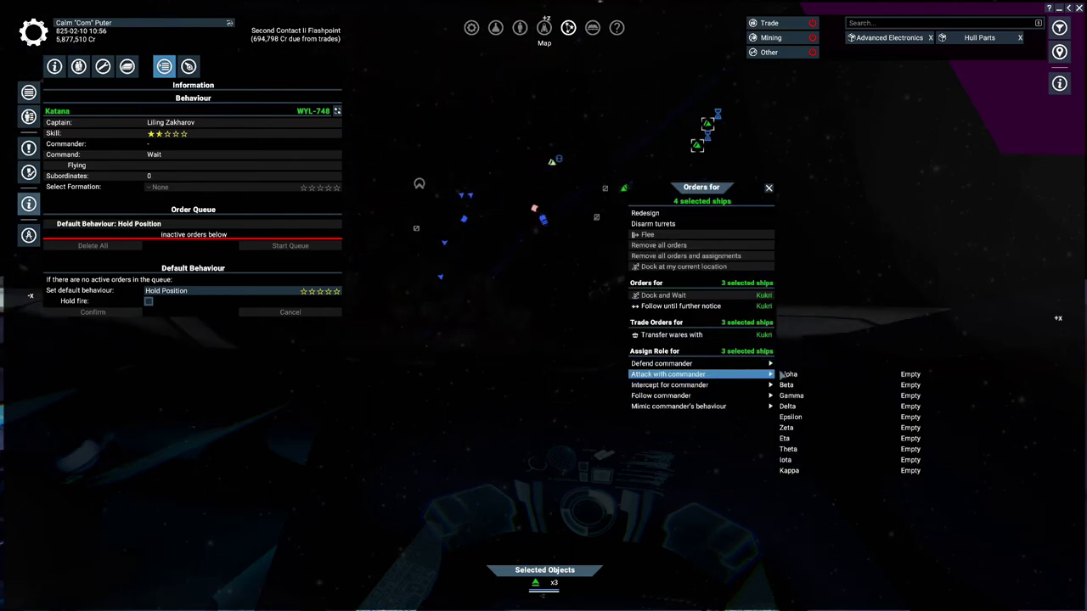
pyautogui.click(875, 375)
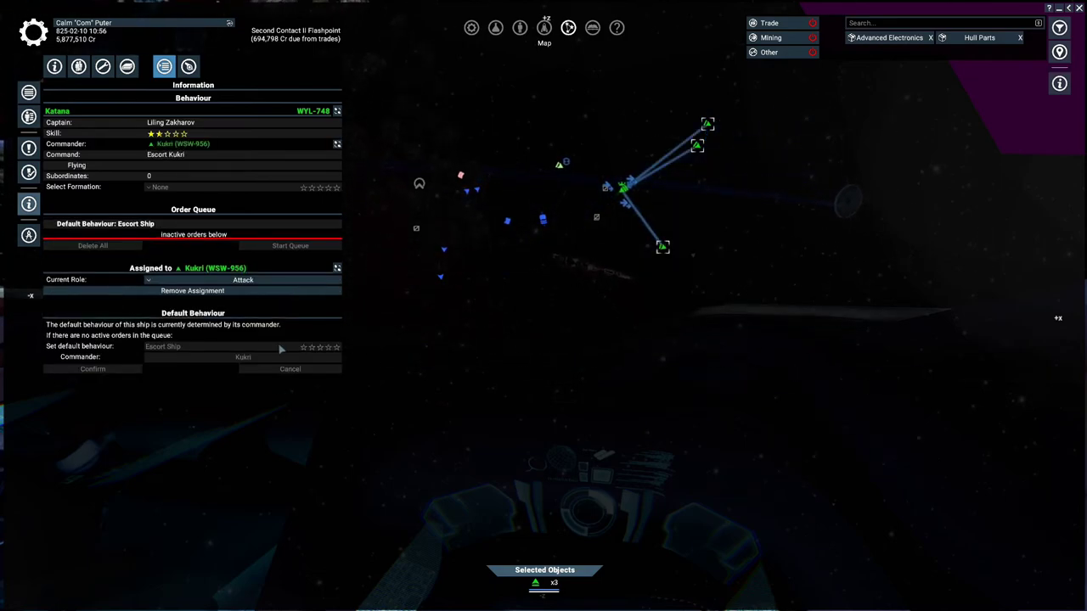
pyautogui.click(55, 71)
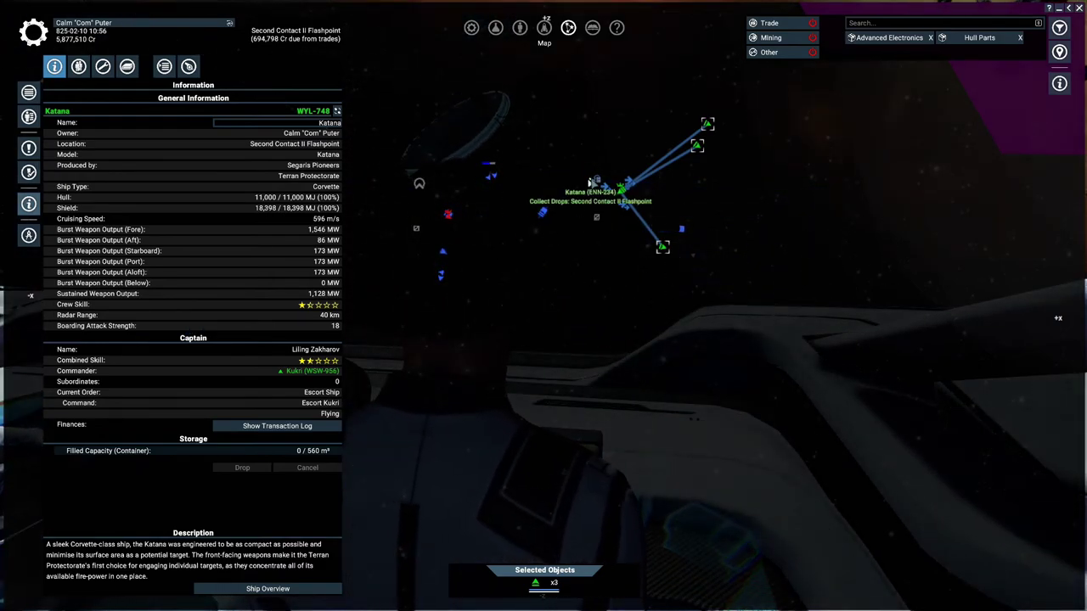
pyautogui.press('Escape')
pyautogui.press('Escape')
# Start and then end a conversation with Captain Markus Anderson
pyautogui.press('w')
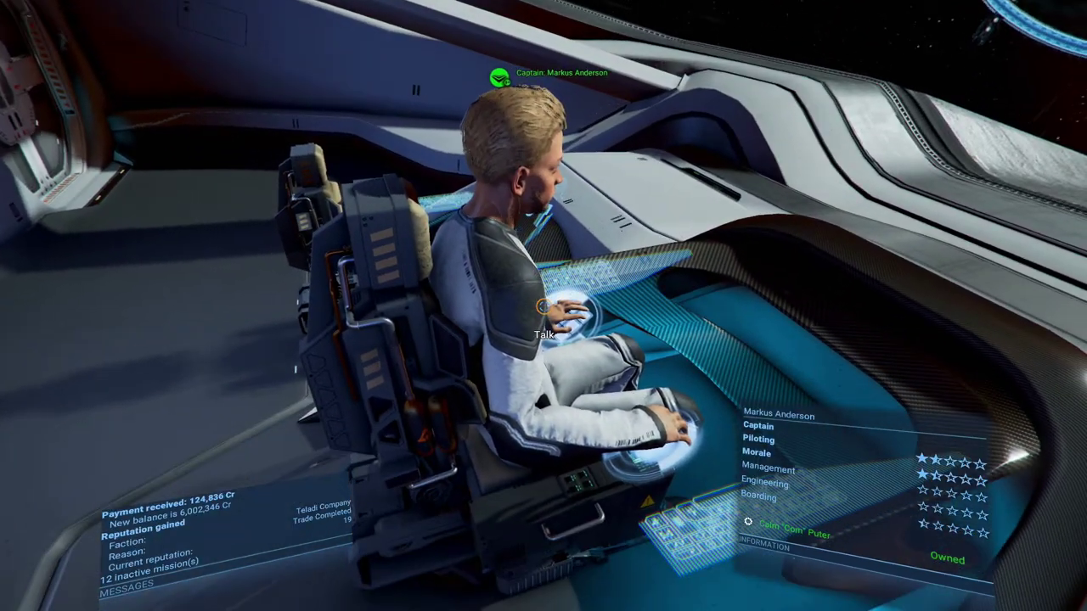
pyautogui.press('f')
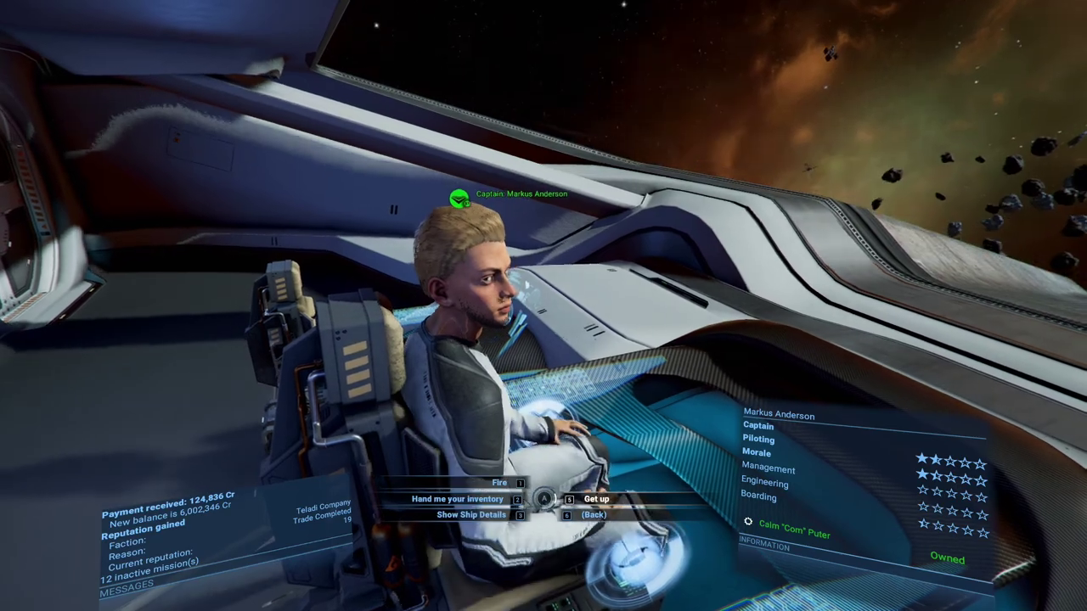
pyautogui.press('1')
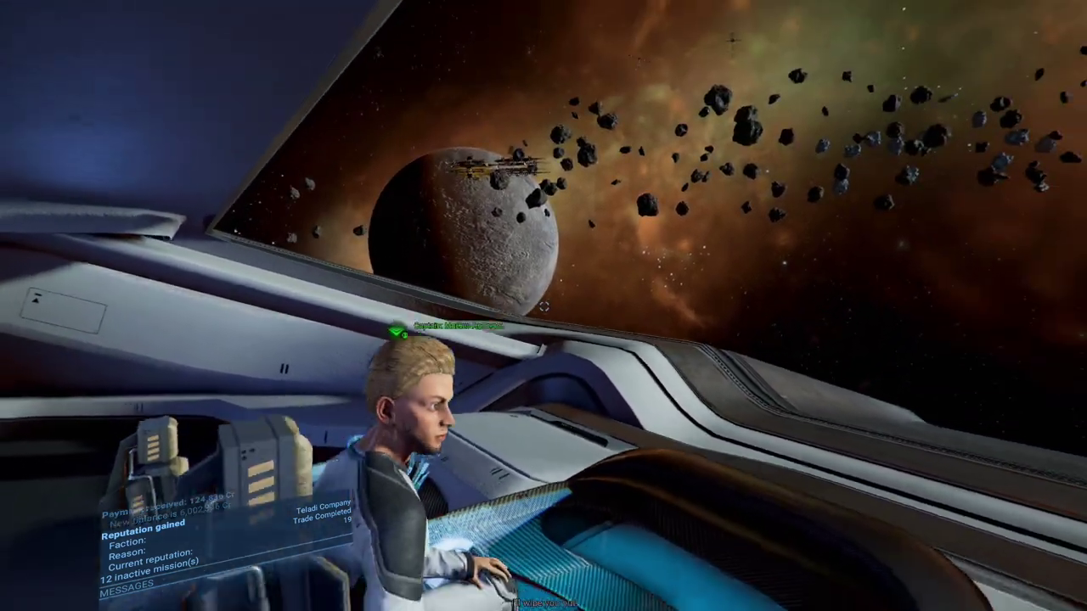
pyautogui.press('s')
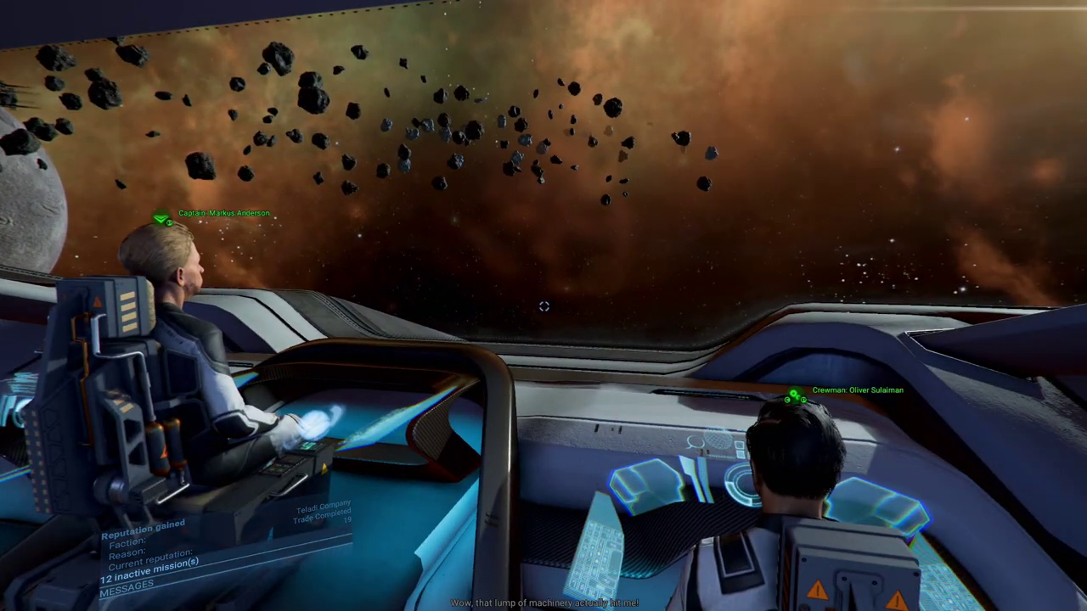
# Check the player inventory, close it, and reopen the map with the Katanas selected
pyautogui.press('f')
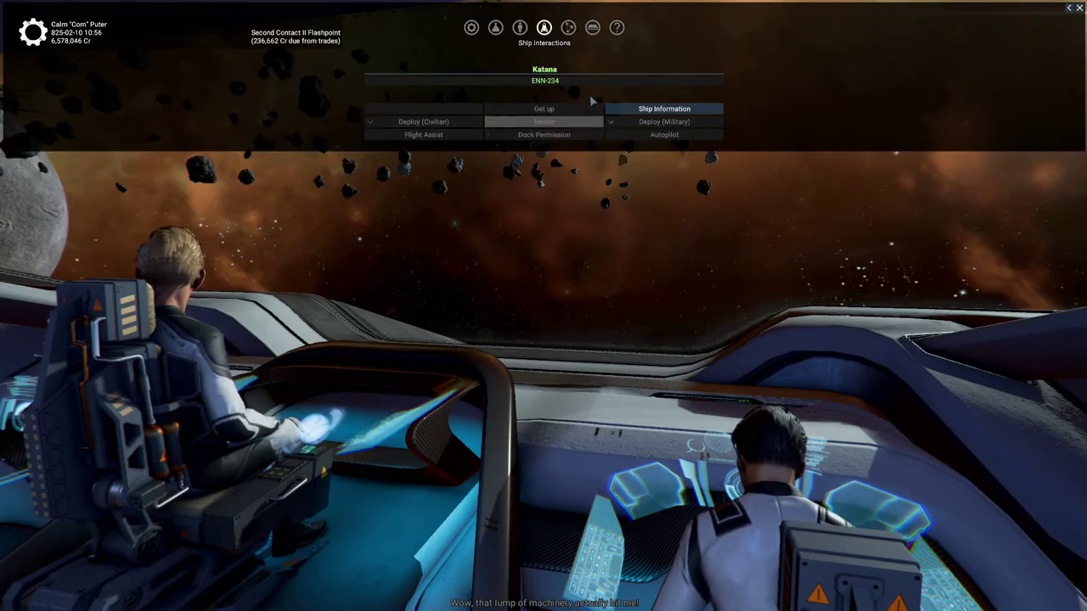
pyautogui.click(544, 28)
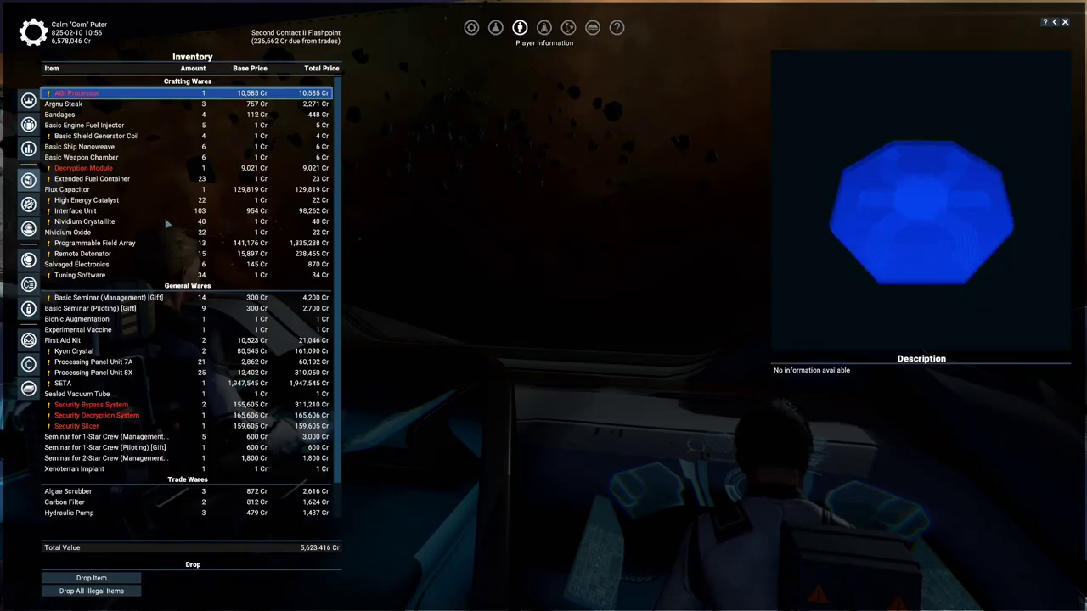
pyautogui.click(28, 180)
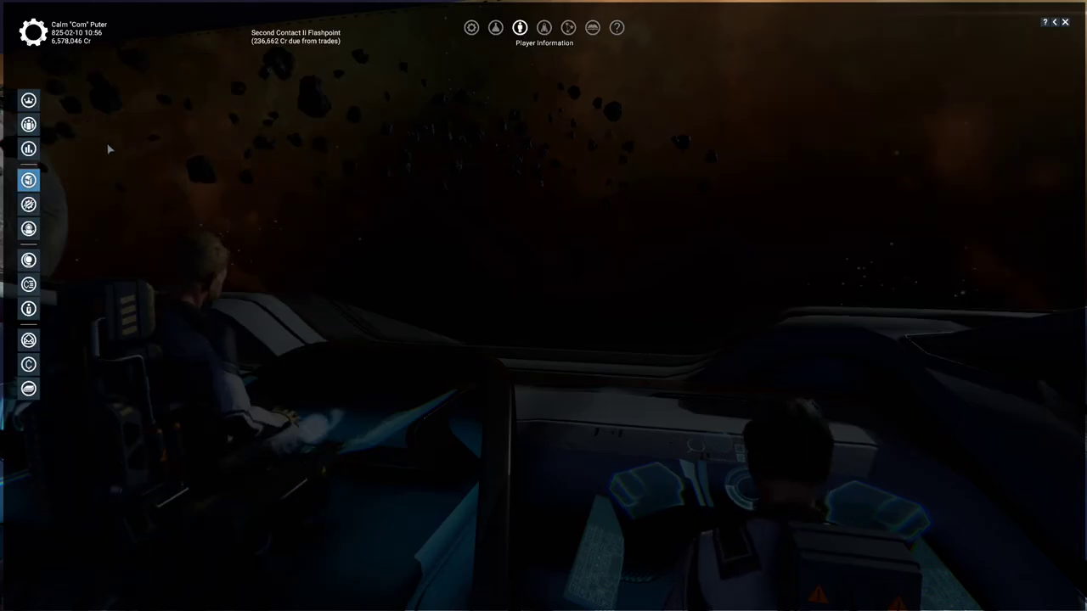
pyautogui.click(28, 180)
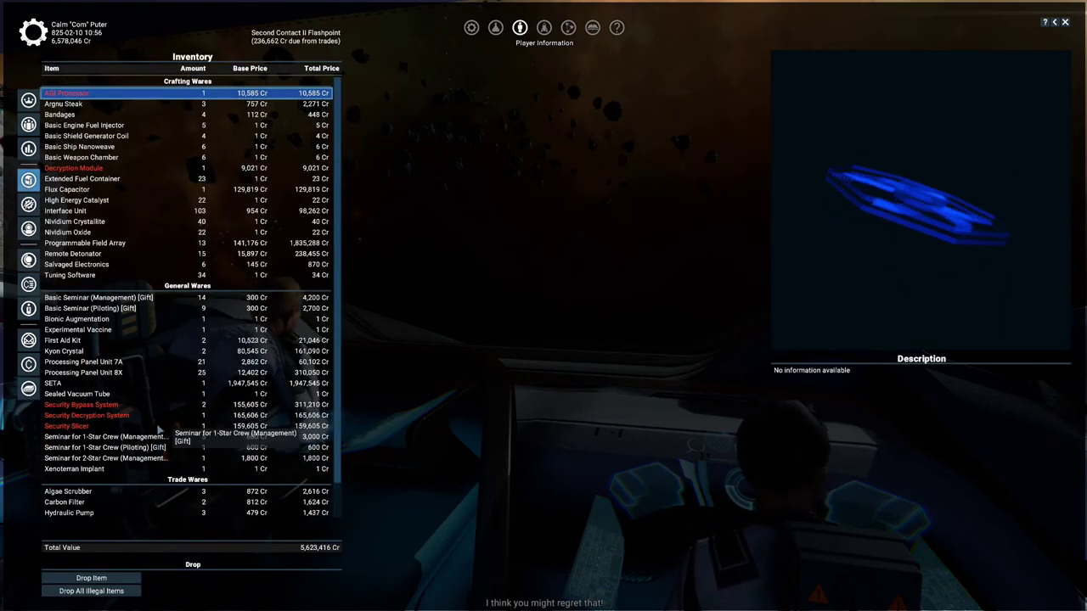
pyautogui.press('Escape')
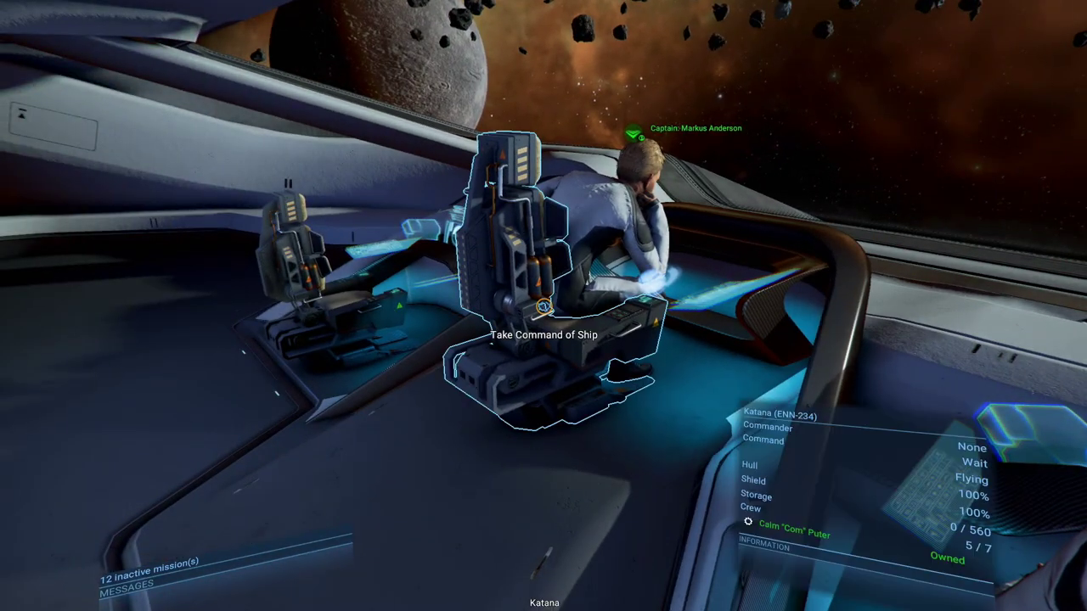
pyautogui.press('m')
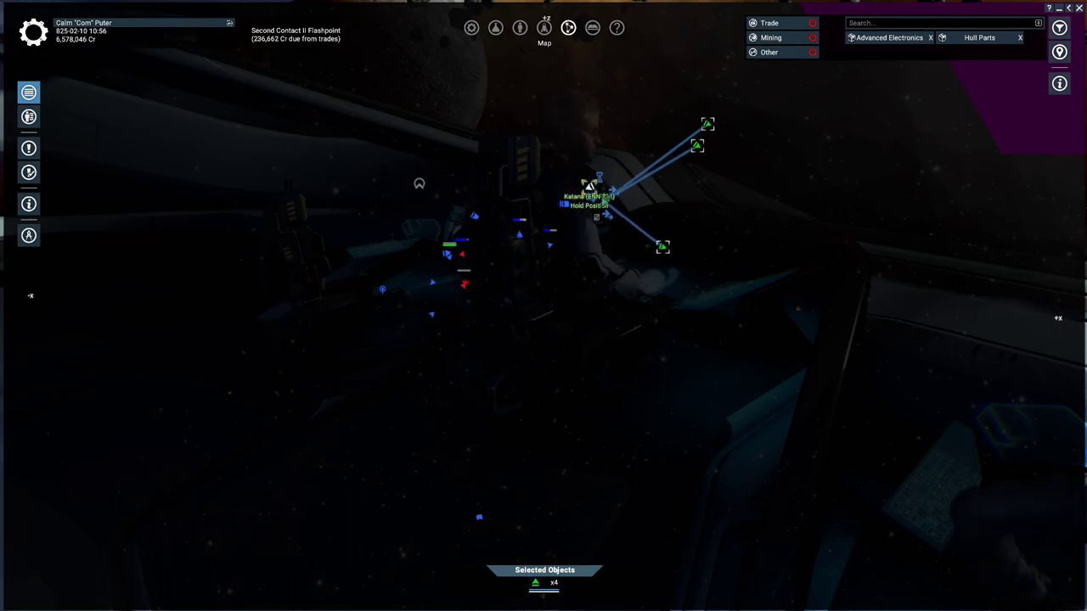
# Assign the four selected Katanas to attack with the Kukri in its Alpha group
pyautogui.rightClick(599, 202)
pyautogui.moveTo(644, 428)
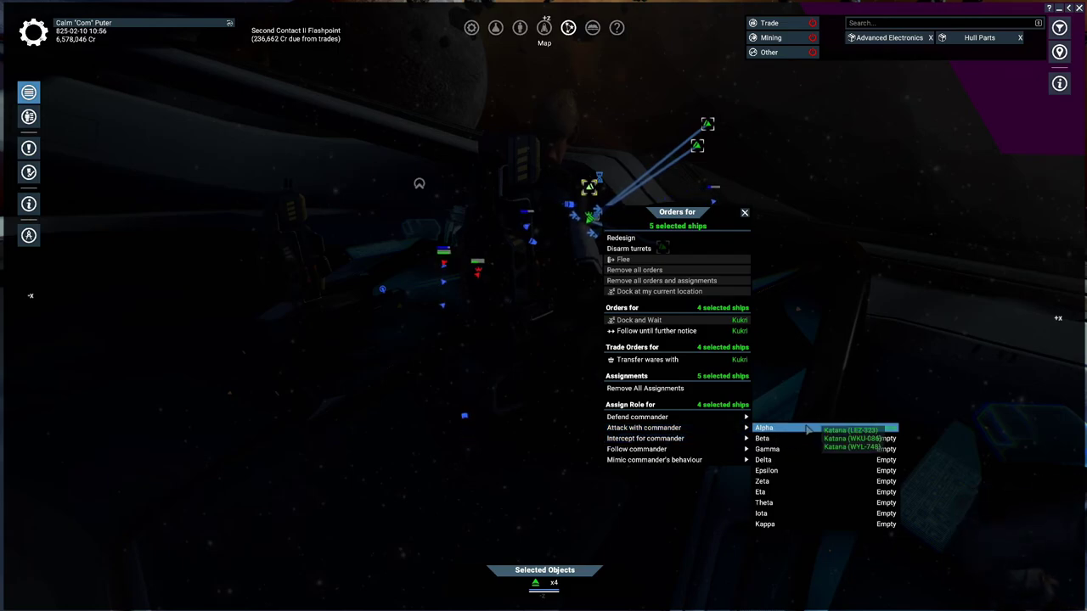
pyautogui.click(815, 428)
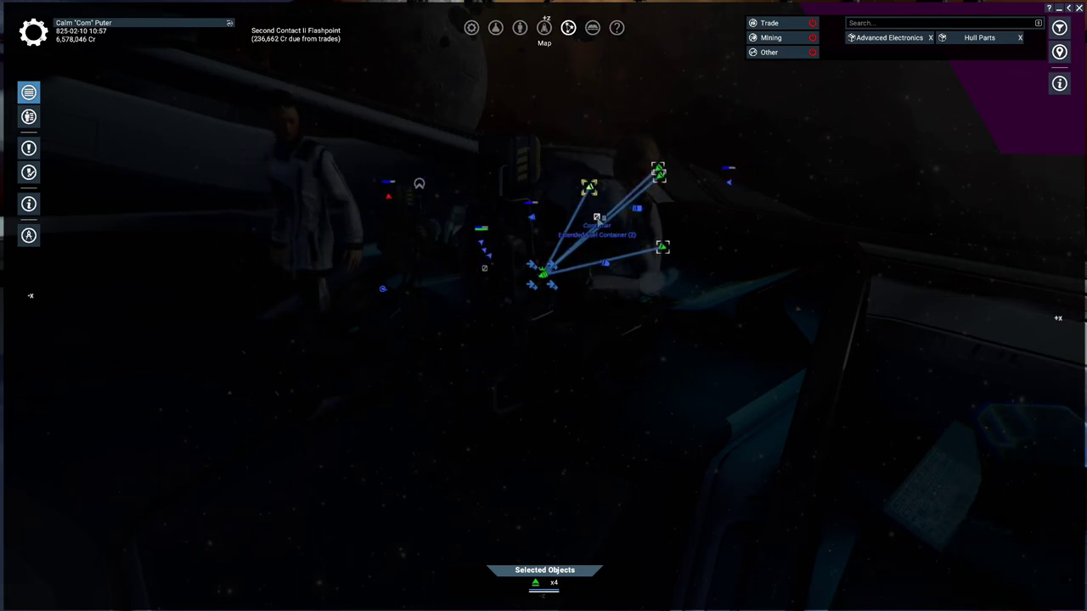
# Close the map, then return to it via the ship interactions menu
pyautogui.press('m')
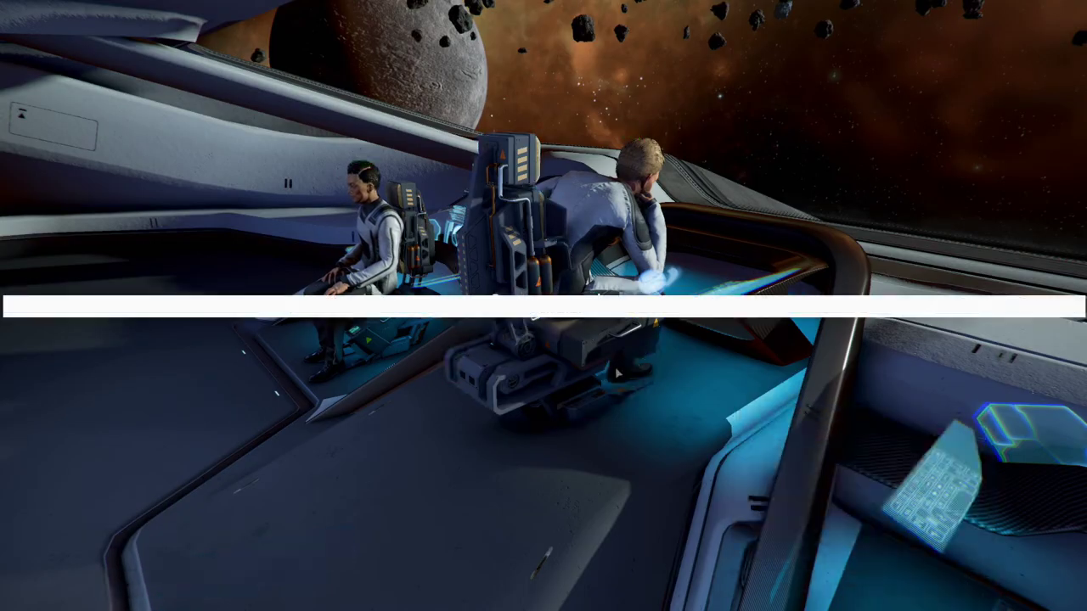
pyautogui.press('Escape')
pyautogui.press('Escape')
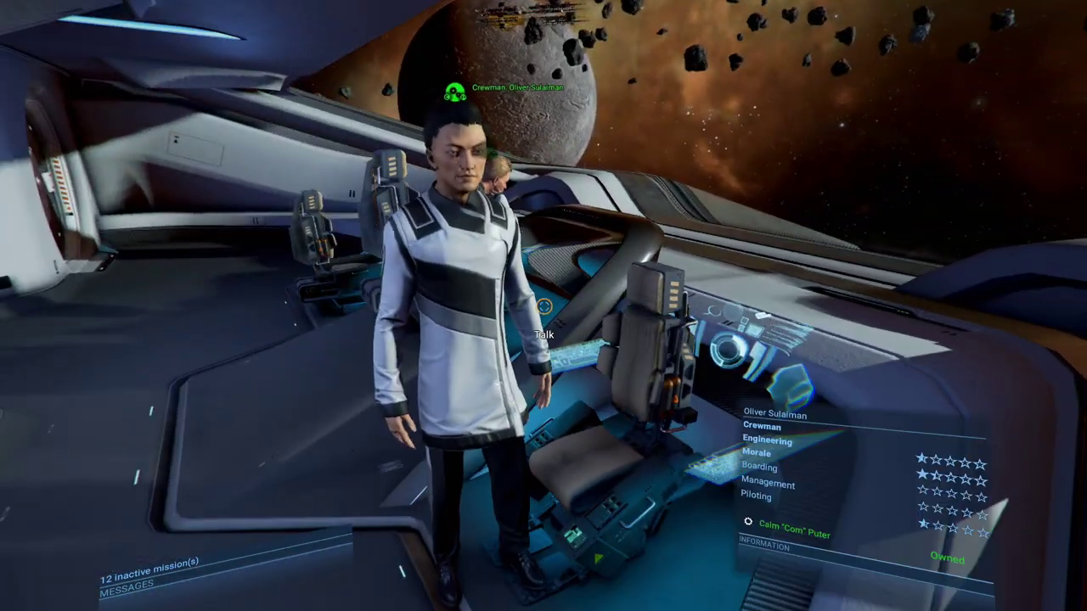
pyautogui.press('Tab')
pyautogui.press('m')
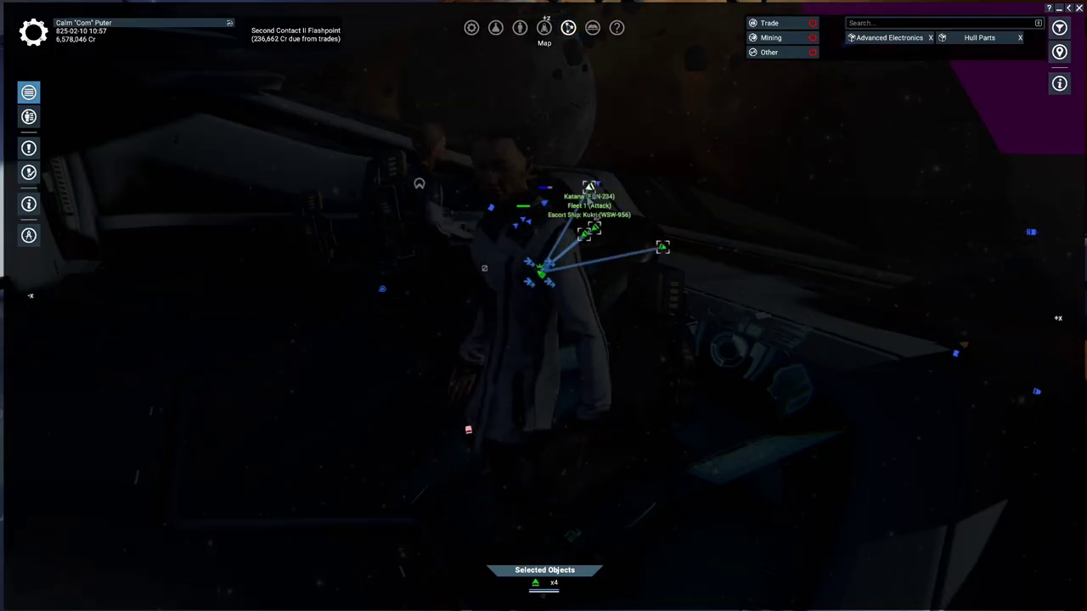
# Confirm Katanas ENN-234 and WKU-086 show Attack behaviour for the Kukri
pyautogui.click(589, 187)
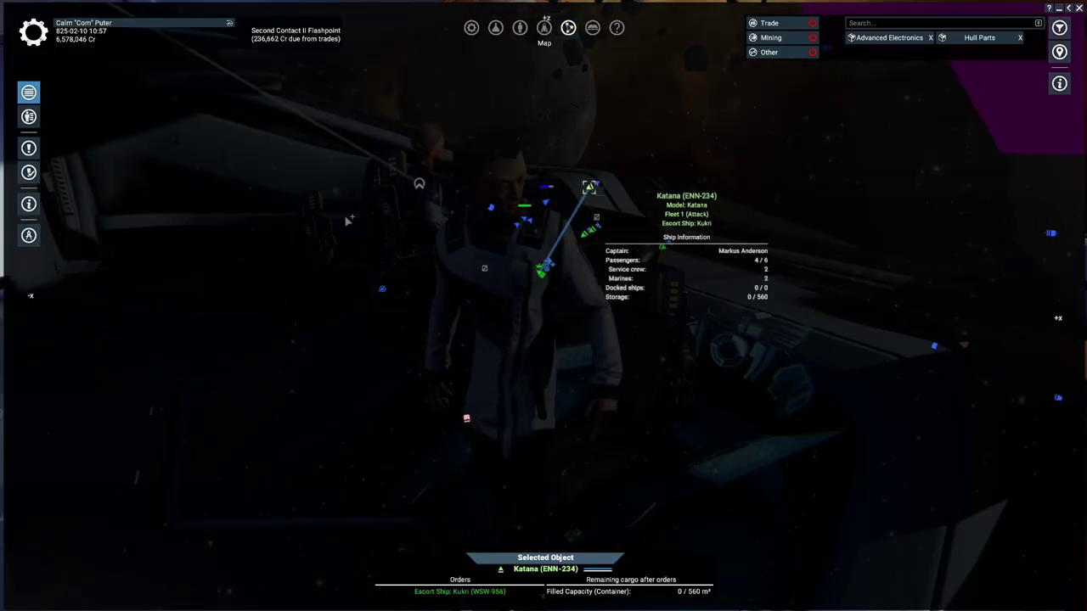
pyautogui.click(31, 204)
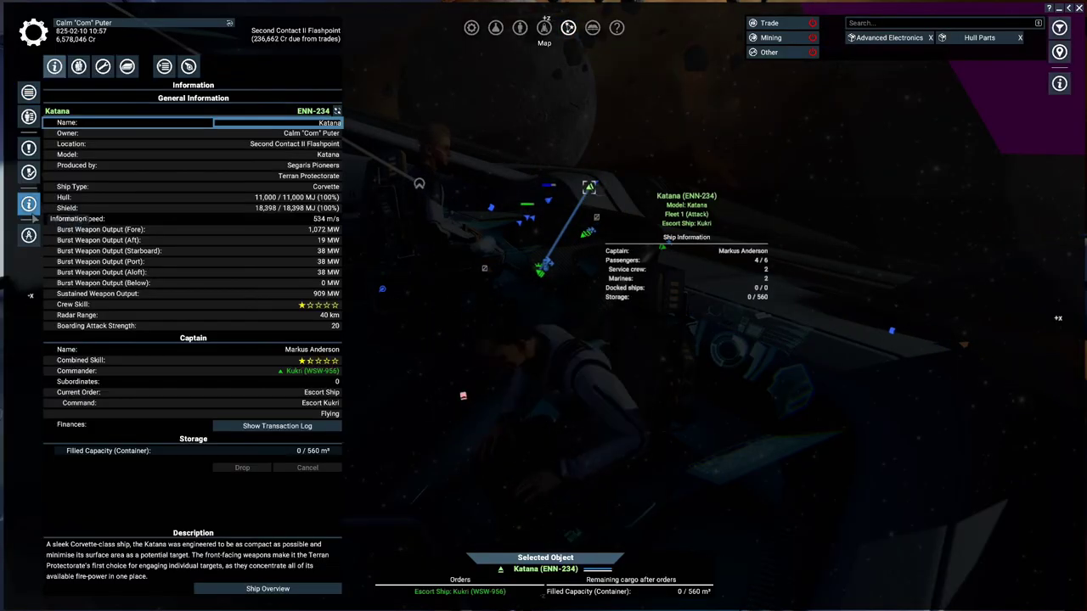
pyautogui.click(164, 66)
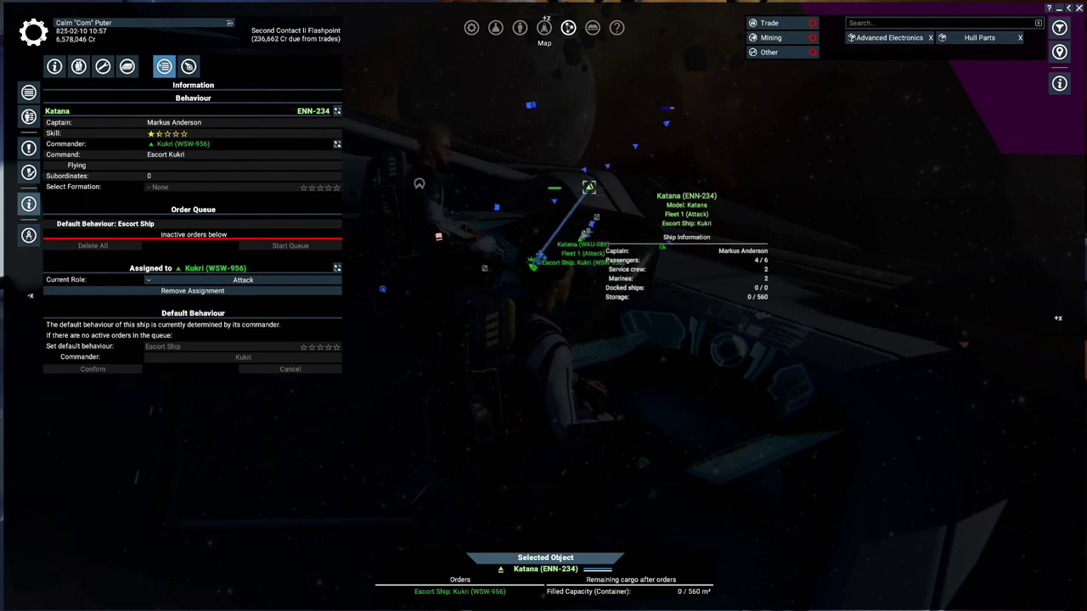
pyautogui.click(584, 233)
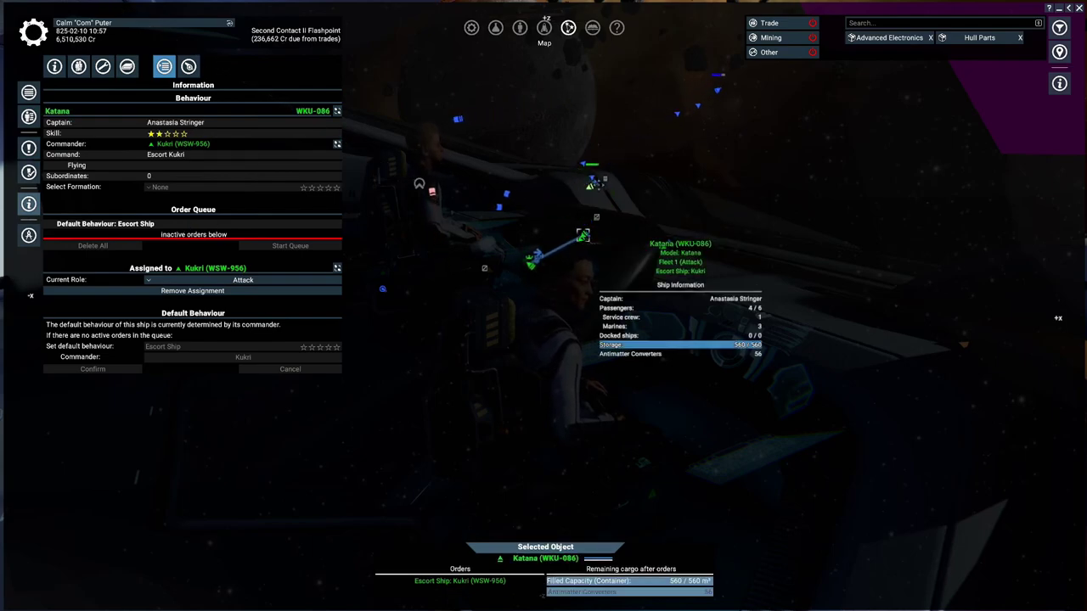
pyautogui.click(591, 187)
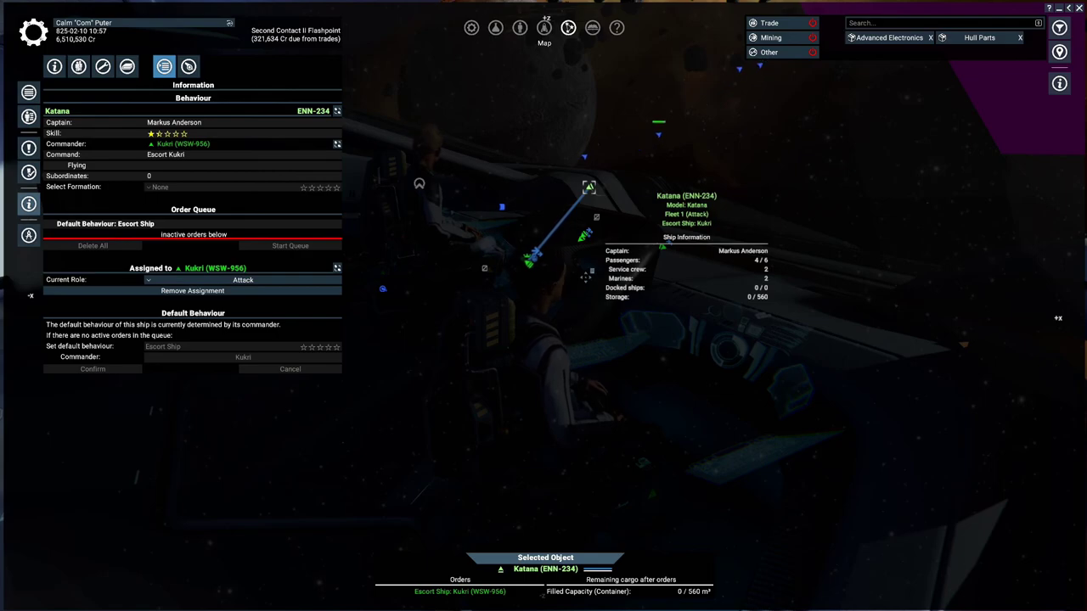
# Deselect the Katana and teleport aboard the Kukri
pyautogui.click(524, 268)
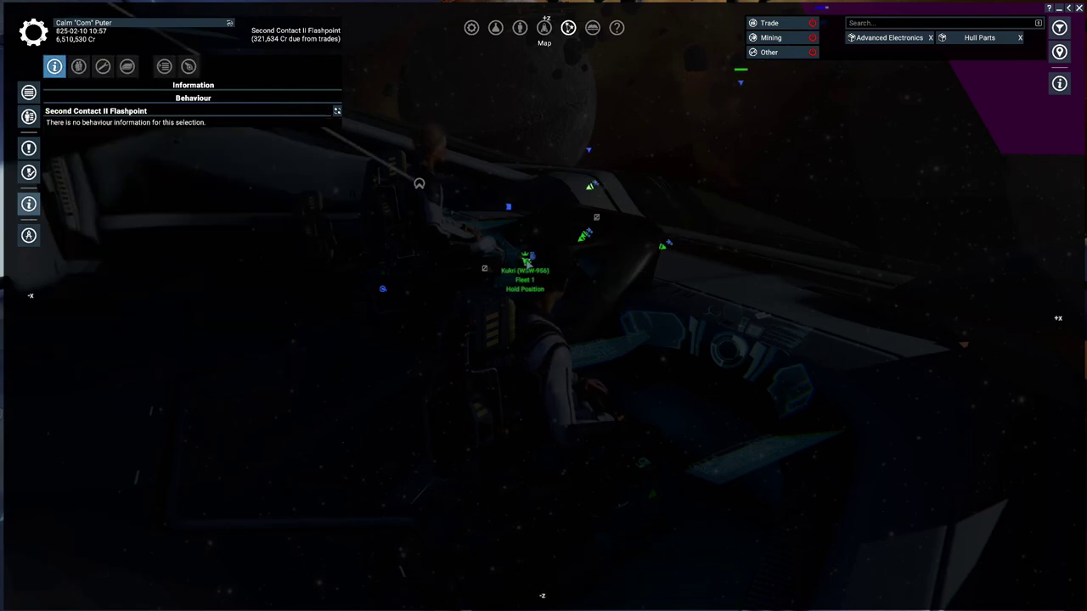
pyautogui.rightClick(527, 263)
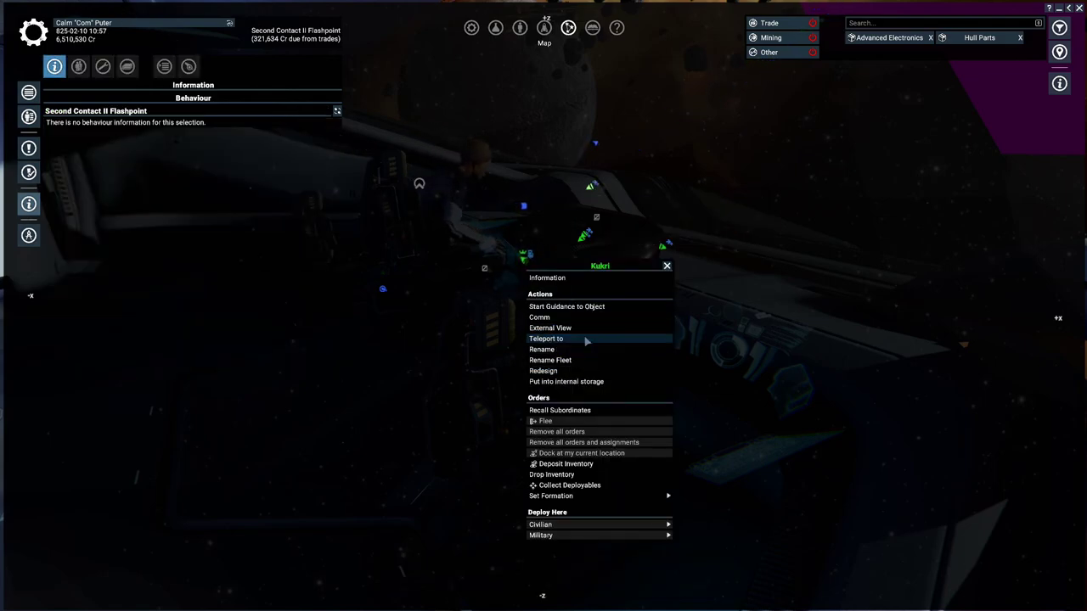
pyautogui.click(546, 339)
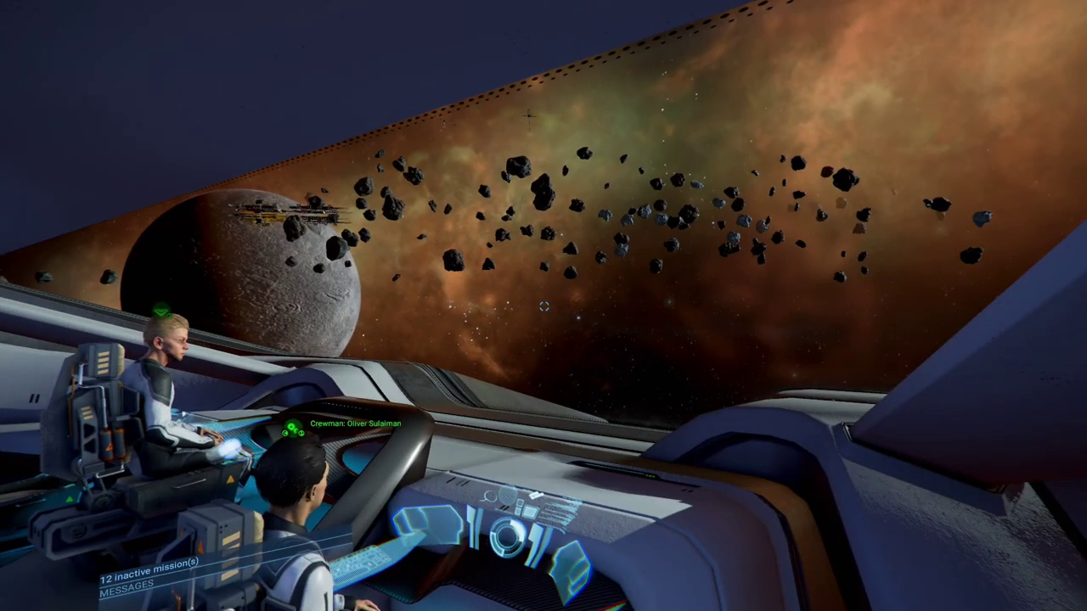